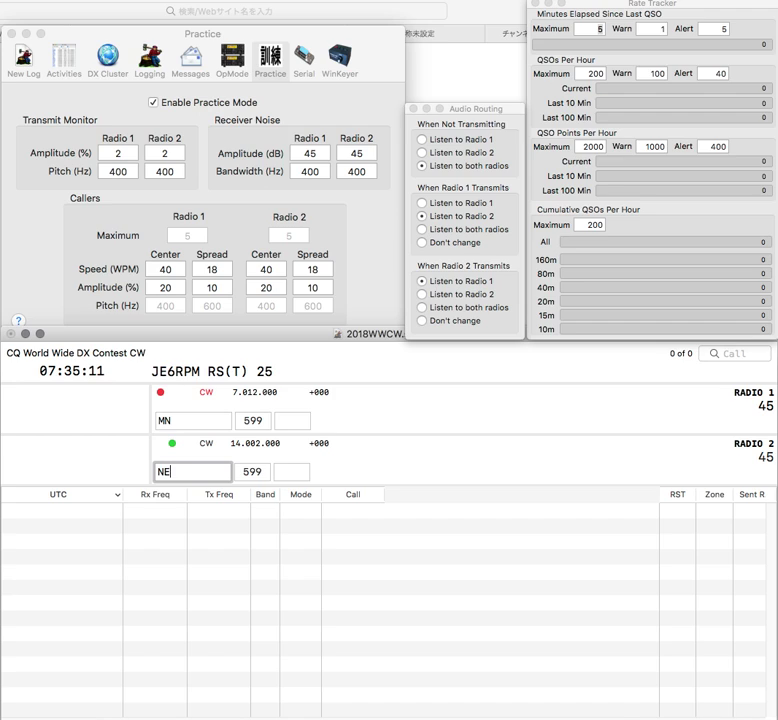
# Complete the Radio 1 call as W9MNM and send its exchange
pyautogui.press('Left')
pyautogui.press('Left')
pyautogui.write('W9')
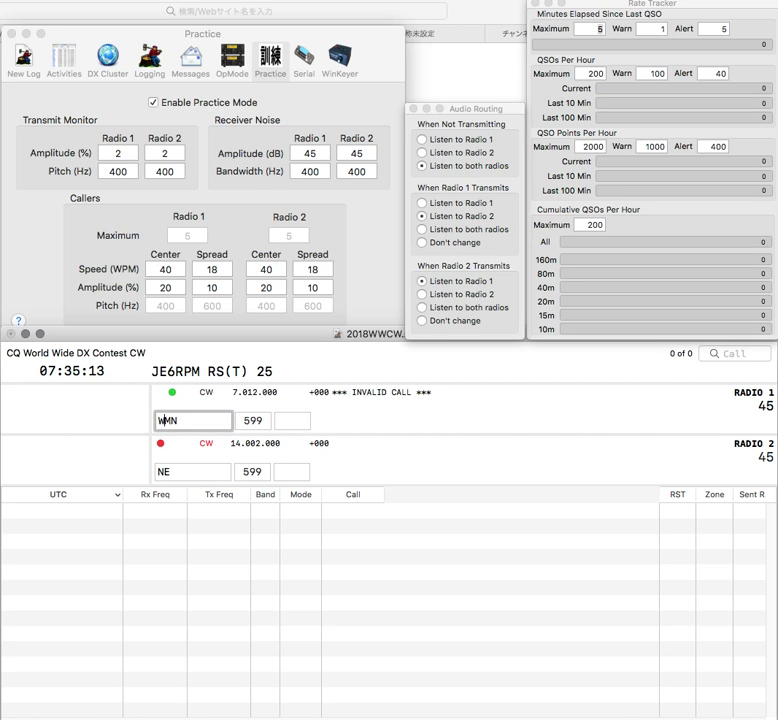
pyautogui.write('MNM')
pyautogui.press('Return')
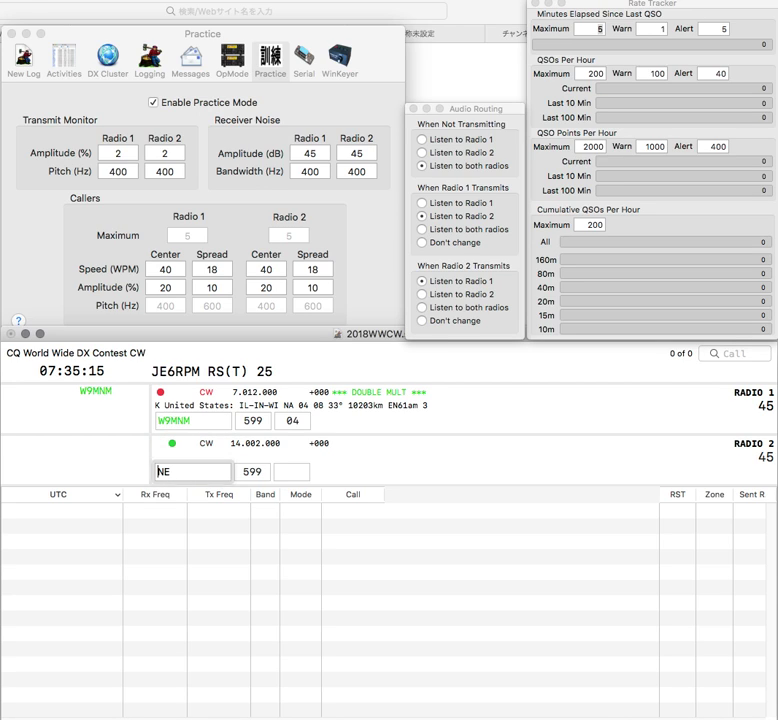
pyautogui.write('6LE')
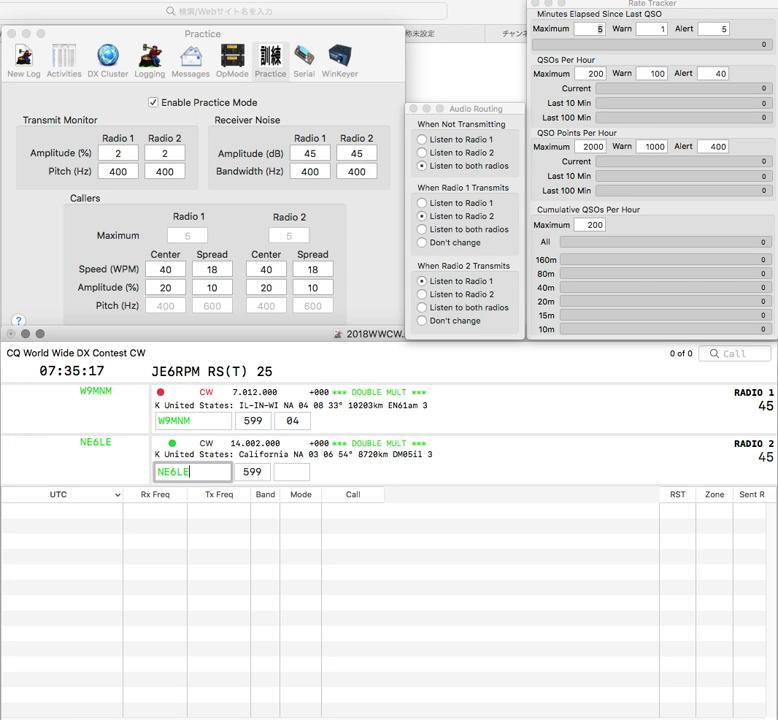
pyautogui.press('Return')
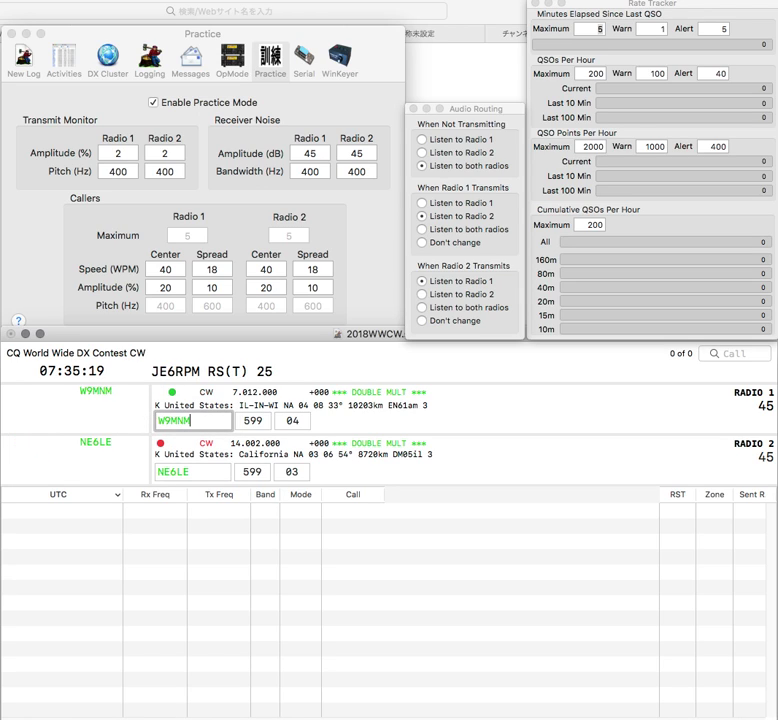
pyautogui.press('Return')
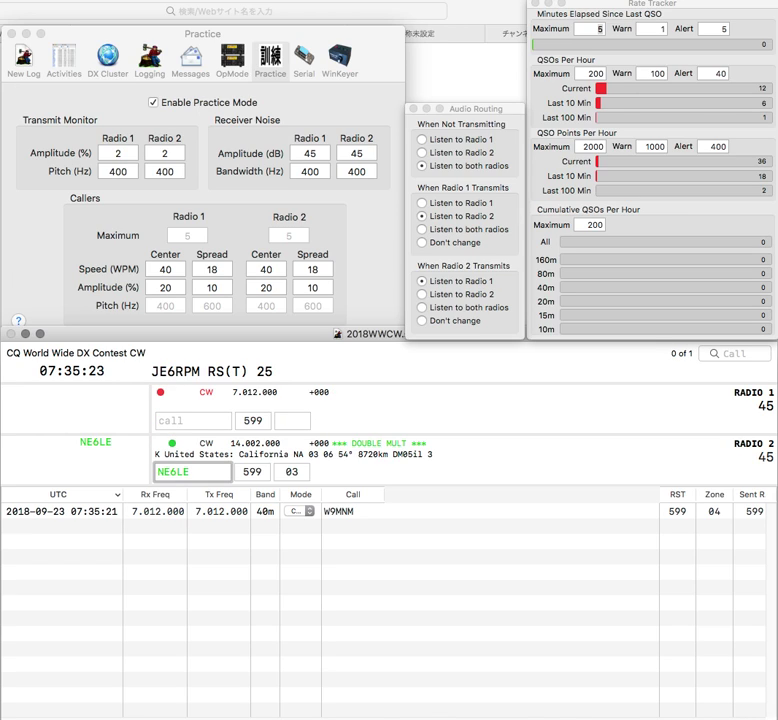
# Send the partial calls N on Radio 1 and Y on Radio 2, lowering the Radio 1 receive frequency to 7.011.960
pyautogui.write('N')
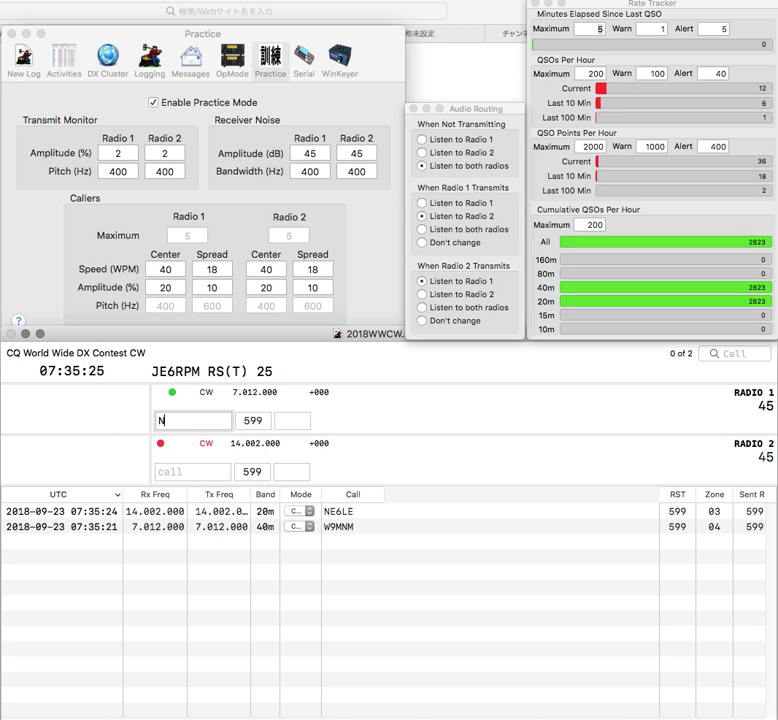
pyautogui.press('Return')
pyautogui.press('Down')
pyautogui.press('Down')
pyautogui.press('\\')
pyautogui.write('Y')
pyautogui.press('Return')
# Enter N6BBF on Radio 1 and correct it to N6DBF, extending the Radio 2 partial call to VY
pyautogui.press('`')
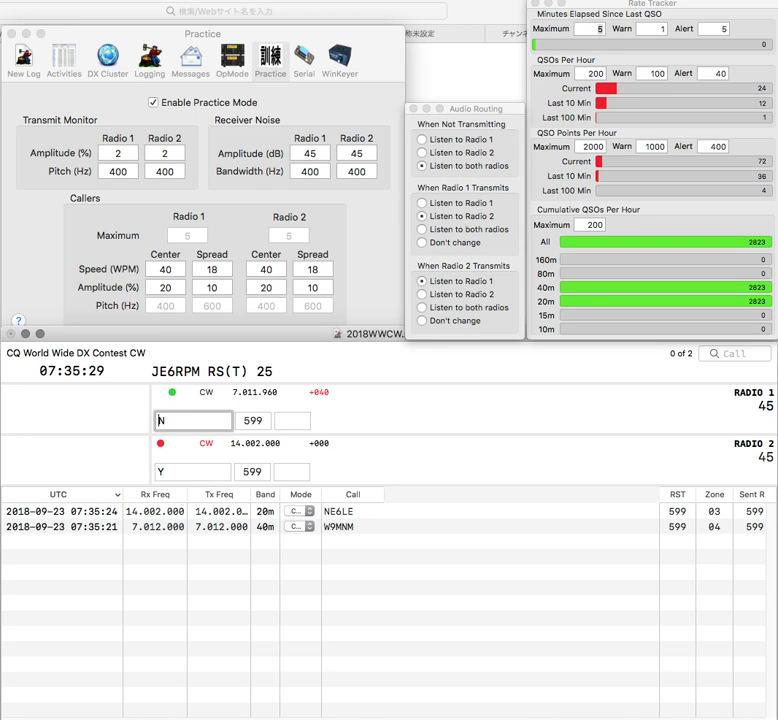
pyautogui.write('6BBF')
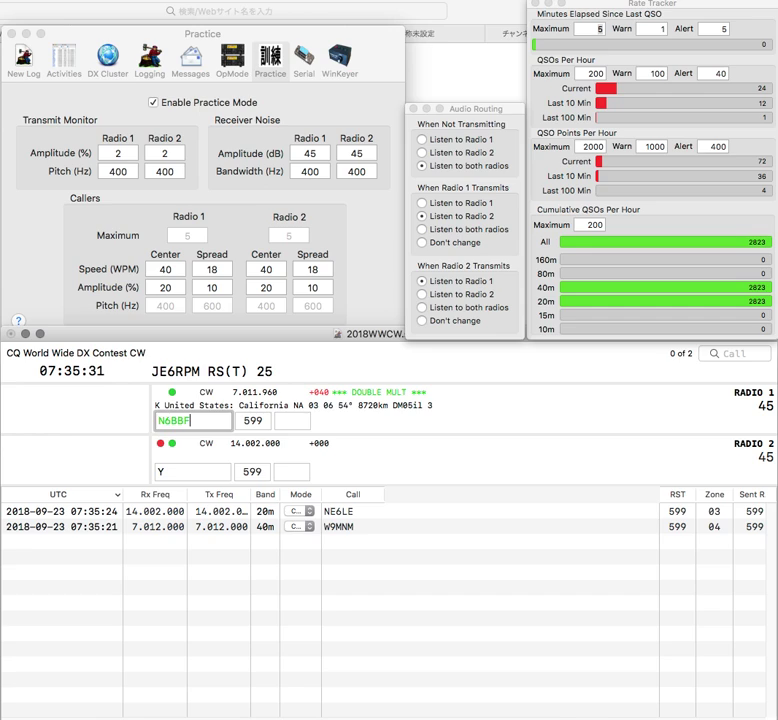
pyautogui.press('Return')
pyautogui.press('`')
pyautogui.write('V')
pyautogui.press('`')
pyautogui.press('Right')
pyautogui.press('BackSpace')
pyautogui.write('D')
pyautogui.press('Return')
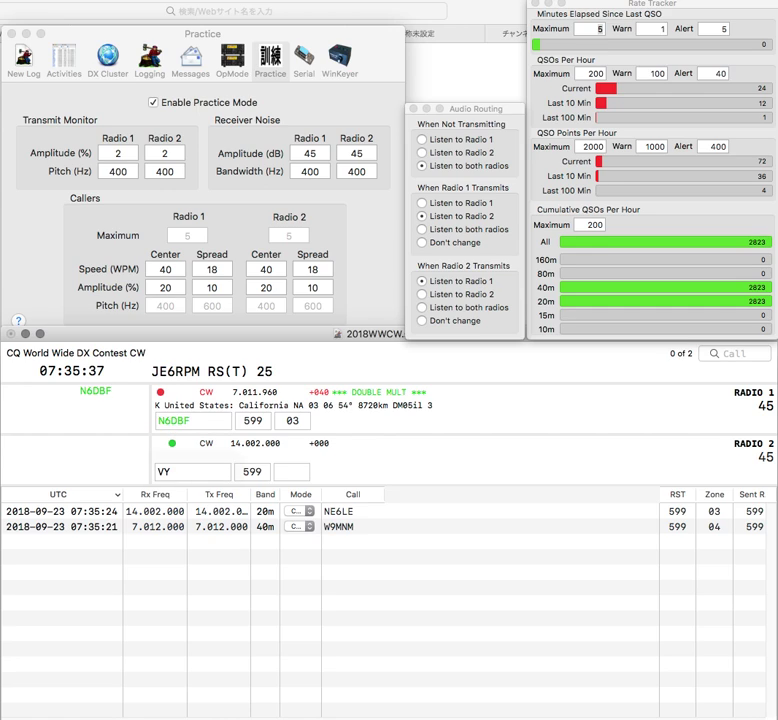
pyautogui.write('ND')
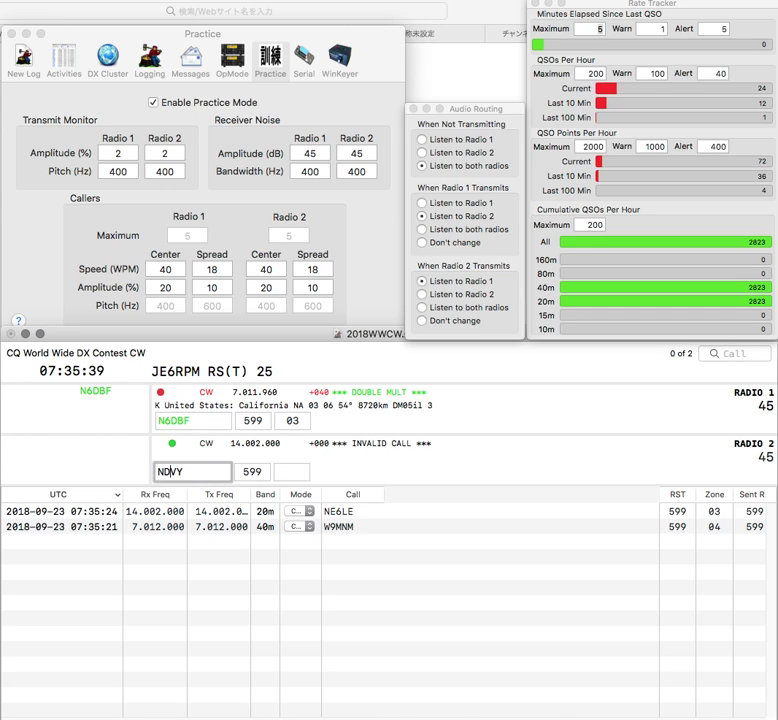
pyautogui.write('4')
pyautogui.press('Return')
pyautogui.press('`')
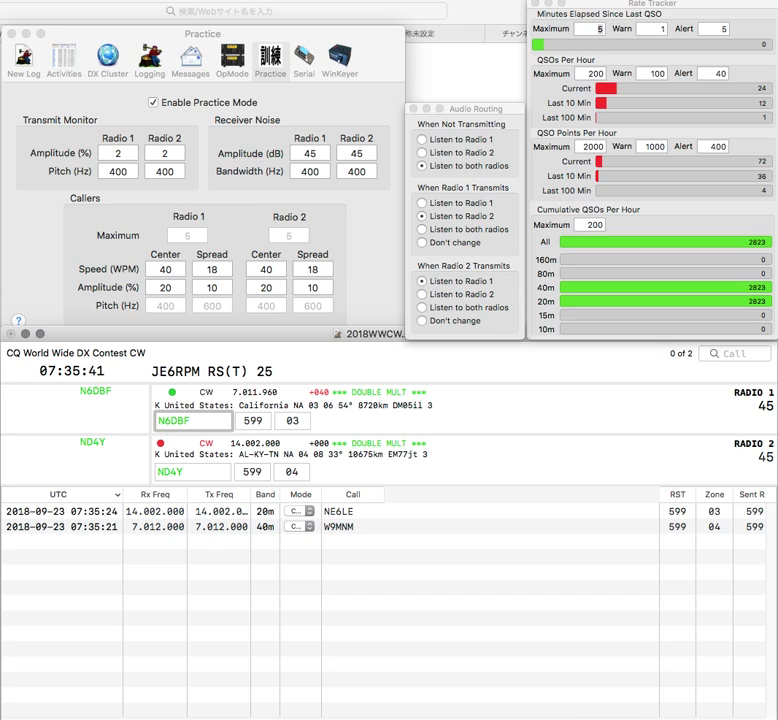
# Log the N6DBF contact on Radio 1 and the ND4Y contact on Radio 2
pyautogui.press('`')
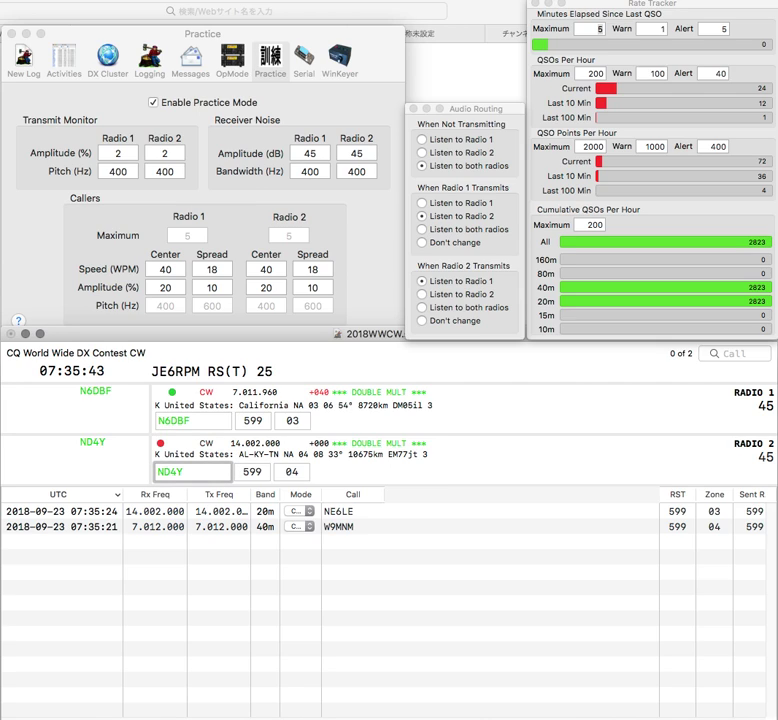
pyautogui.press('Return')
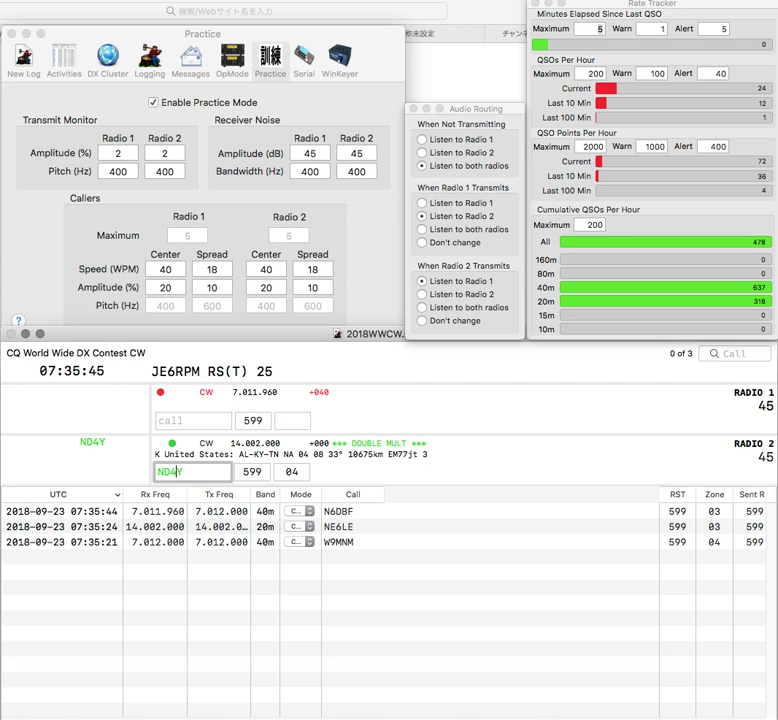
pyautogui.press('Return')
# Enter WF2W on Radio 1 and log the contact, sending the partial call G4N on Radio 2 in between
pyautogui.write('WF2W')
pyautogui.press('Return')
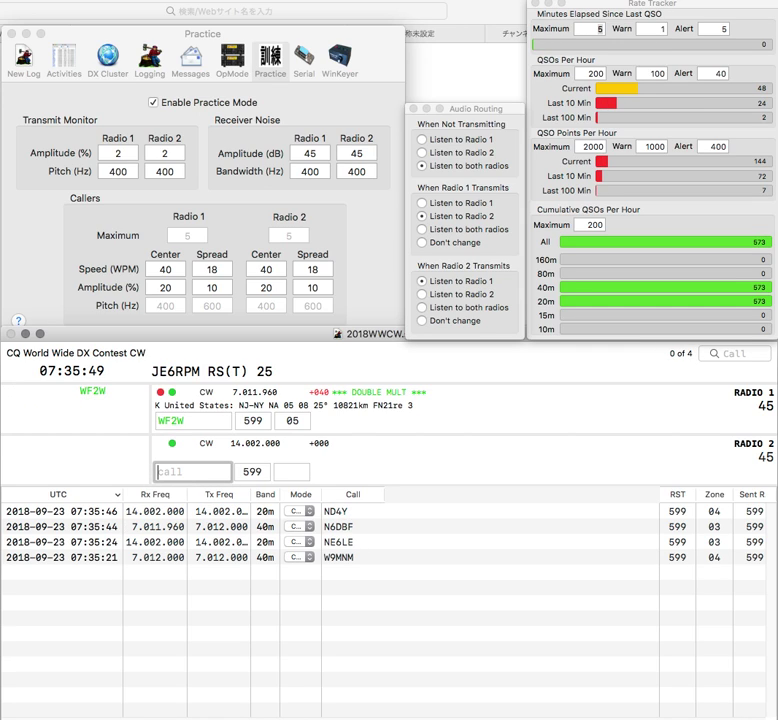
pyautogui.write('G4N')
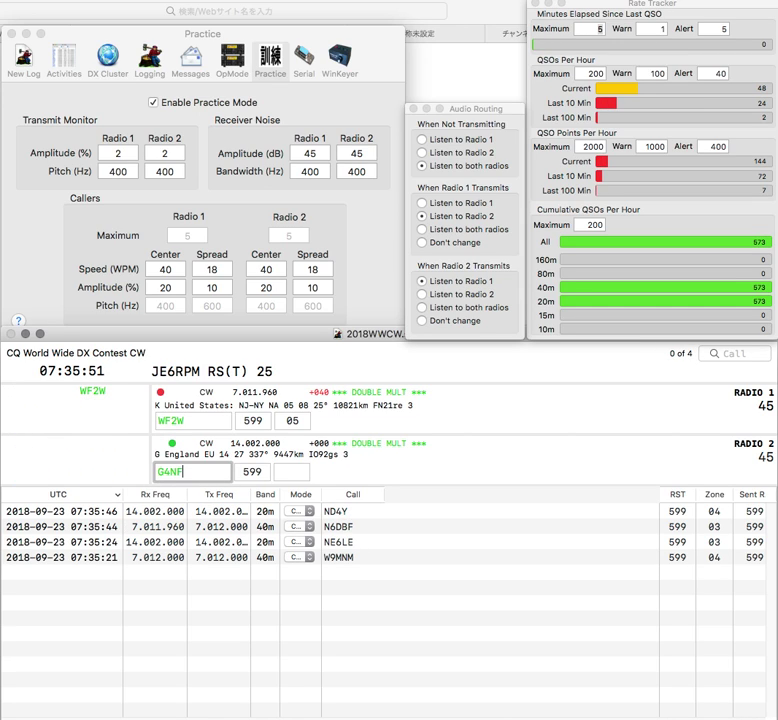
pyautogui.press('Return')
pyautogui.press('Return')
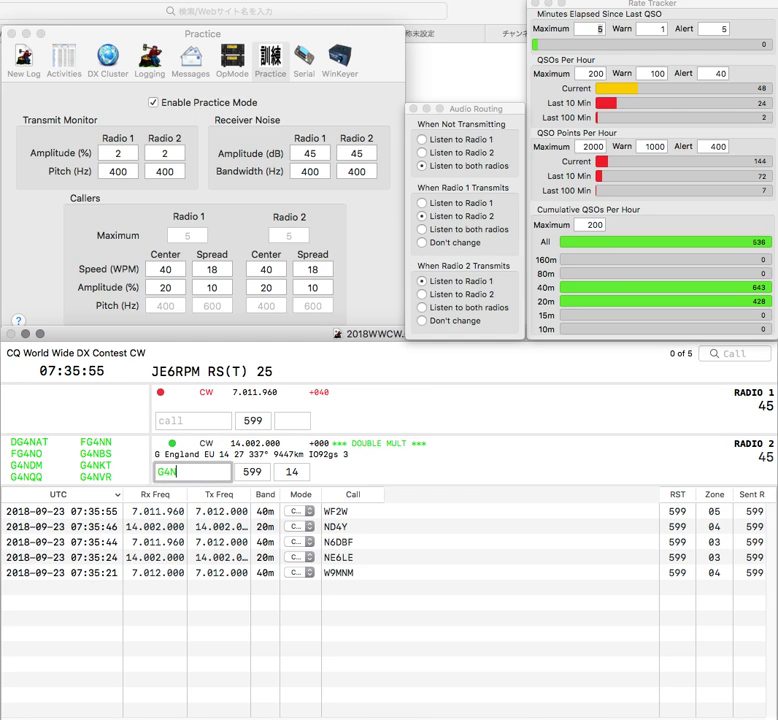
# Complete the Radio 2 call as G4NVR and log the contact, clearing the partial call R from Radio 1
pyautogui.write('VR')
pyautogui.press('Return')
pyautogui.write('R')
pyautogui.press('Return')
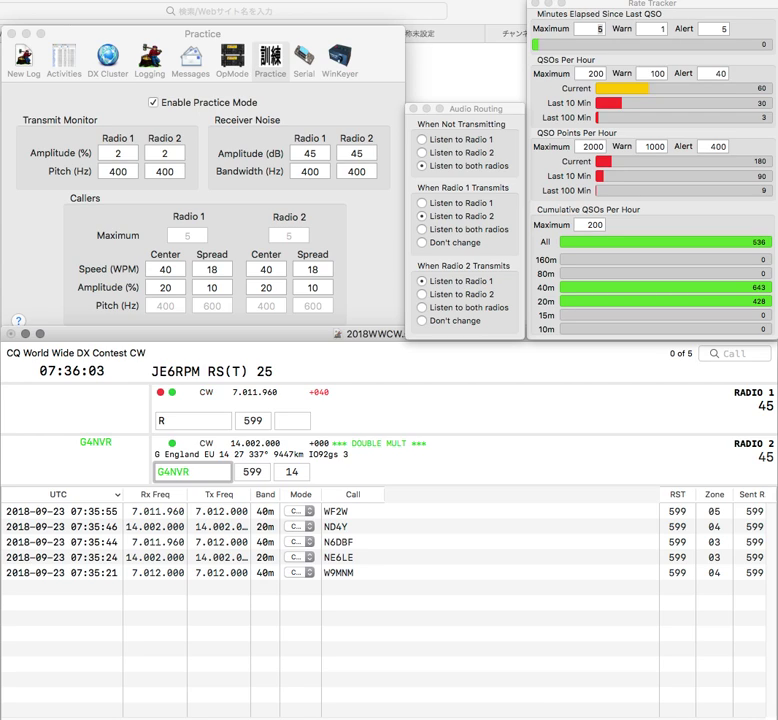
pyautogui.press('Return')
pyautogui.press('BackSpace')
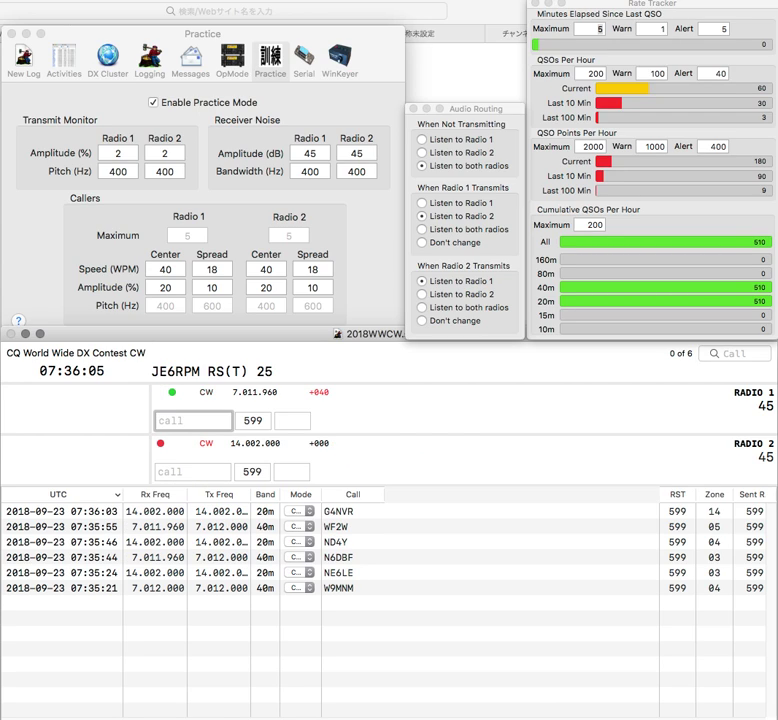
# Send the partial calls F on Radio 1 and X on Radio 2
pyautogui.write('F')
pyautogui.press('Return')
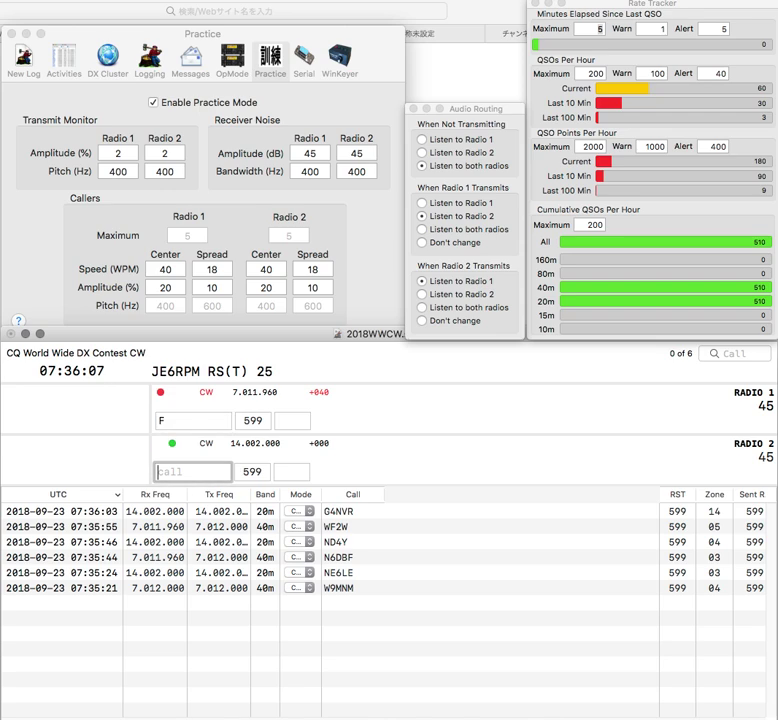
pyautogui.write('X')
pyautogui.press('BackSpace')
pyautogui.write('I')
pyautogui.press('BackSpace')
pyautogui.write('X')
pyautogui.press('Return')
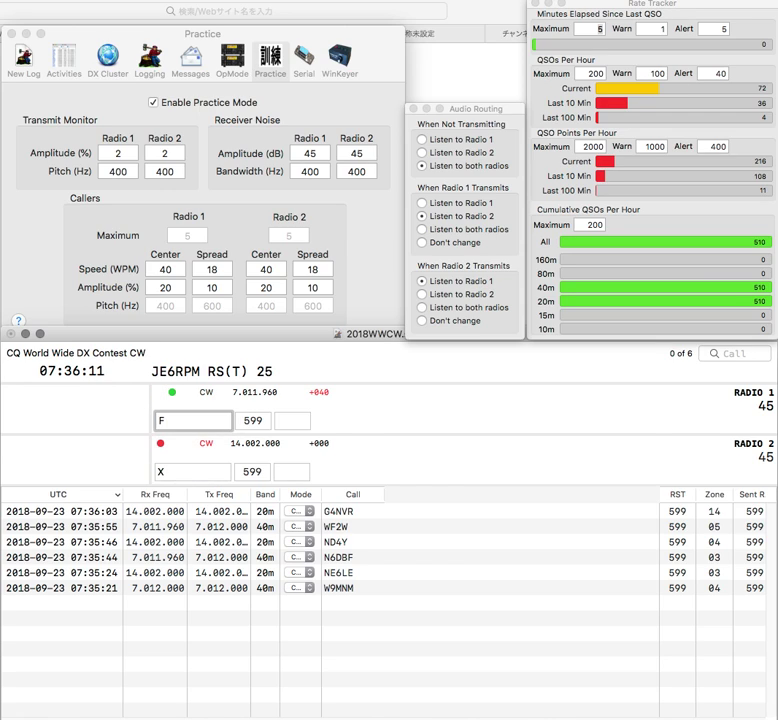
pyautogui.click(160, 471)
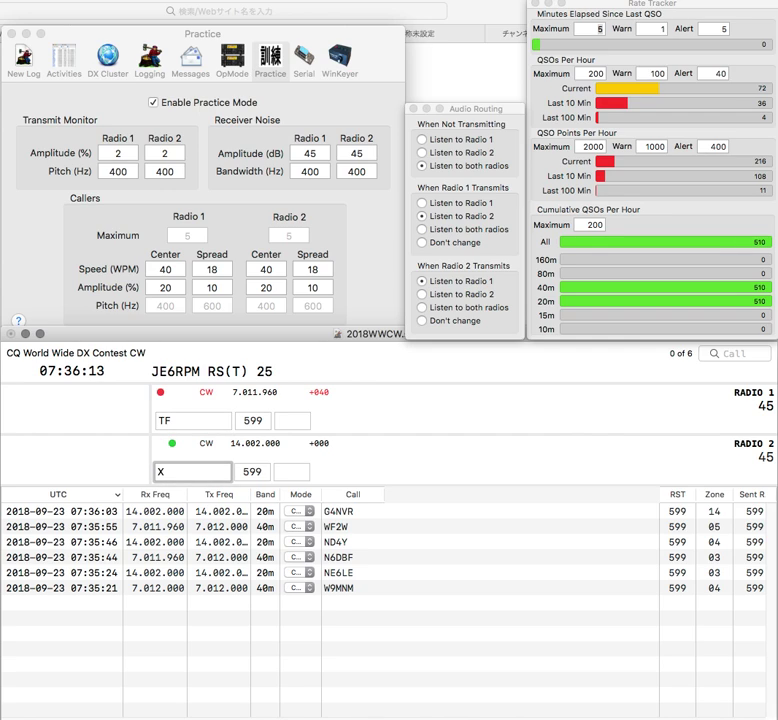
pyautogui.write('IO3')
pyautogui.press('Return')
pyautogui.write('W2')
pyautogui.press('Return')
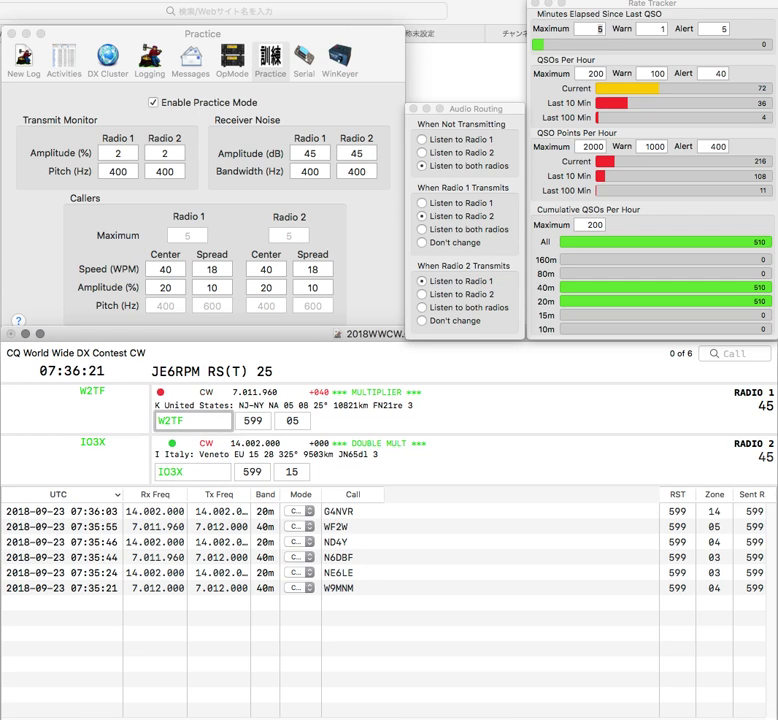
pyautogui.press('Return')
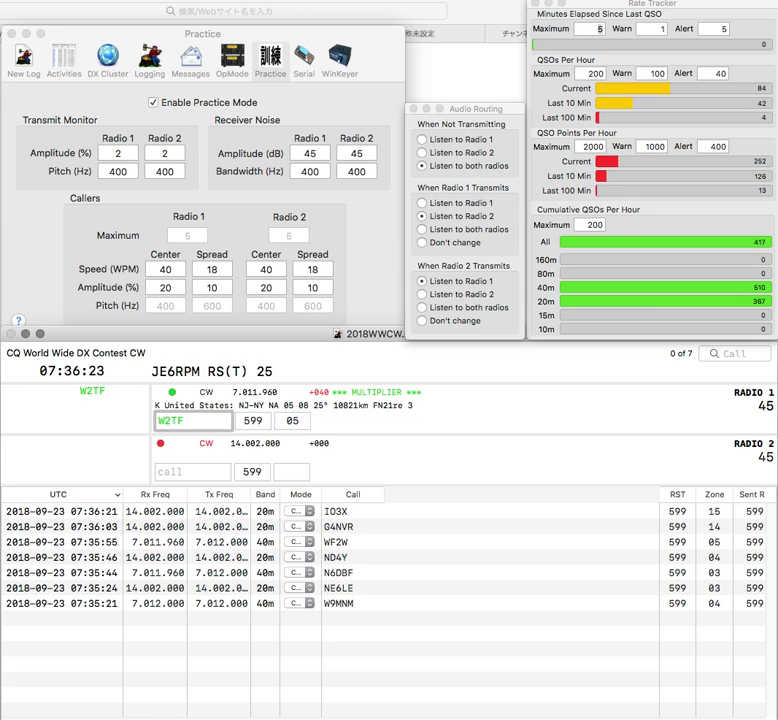
pyautogui.press('Return')
# Enter IK8TEM on Radio 2 and log the contact, sending the partial call 1S on Radio 1 in between
pyautogui.write('I')
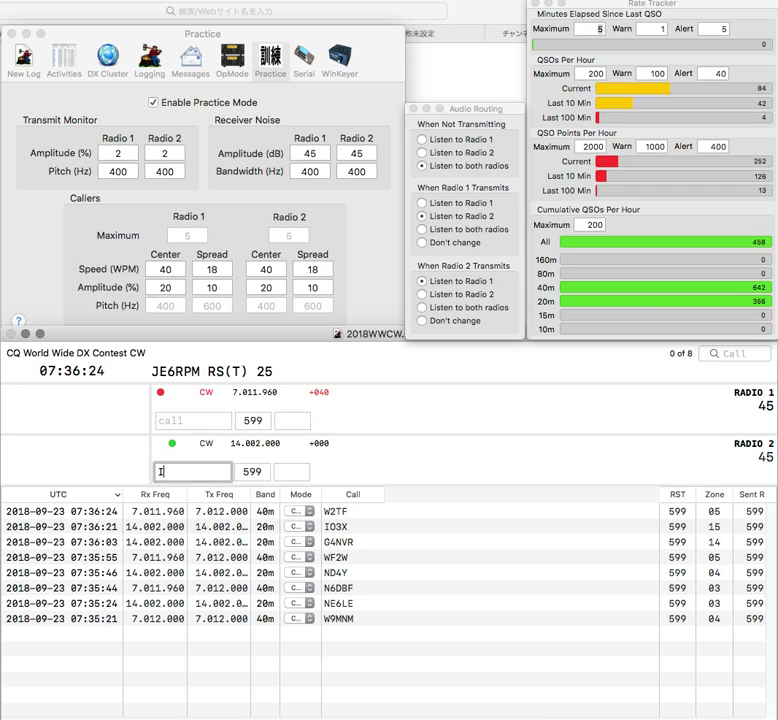
pyautogui.write('K8TEM')
pyautogui.press('Return')
pyautogui.write('1S')
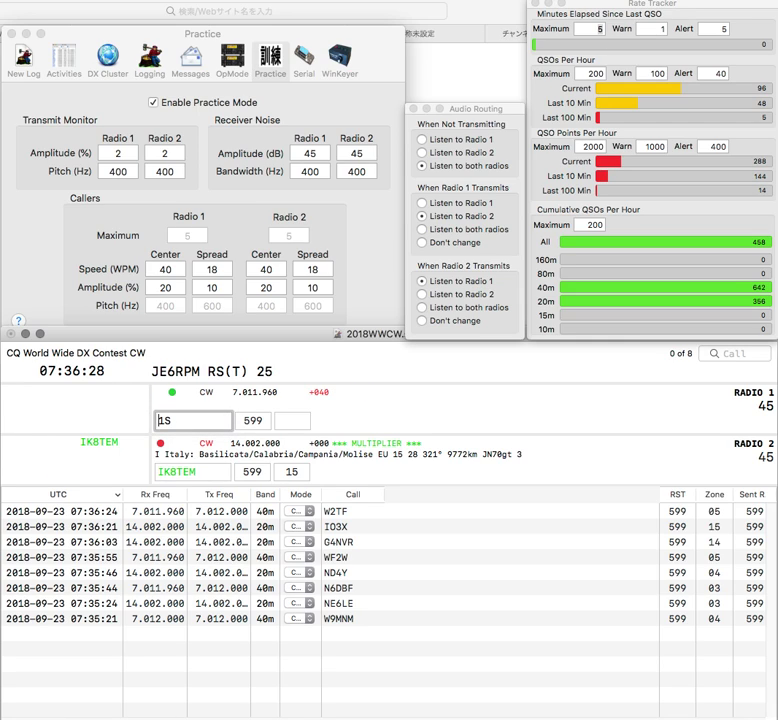
pyautogui.press('Return')
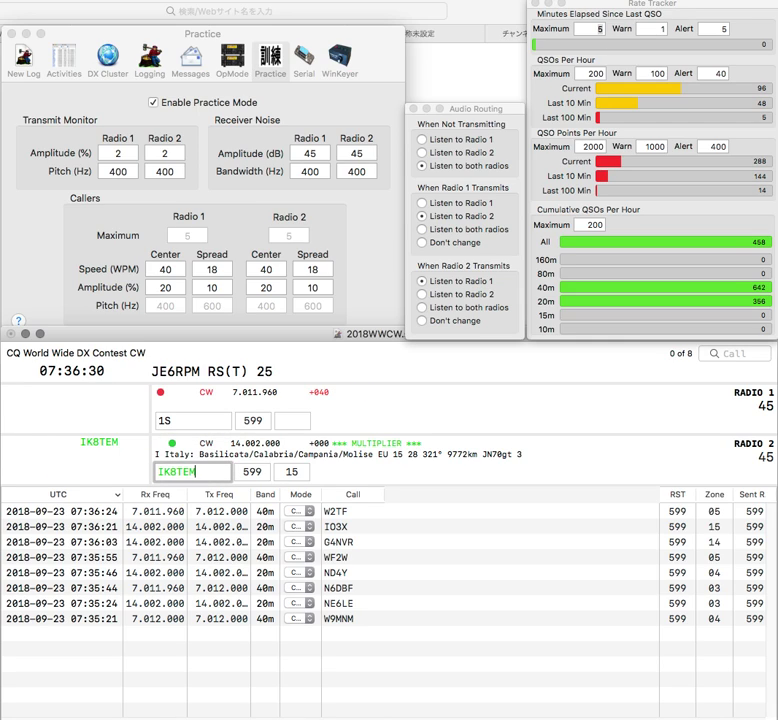
pyautogui.press('Return')
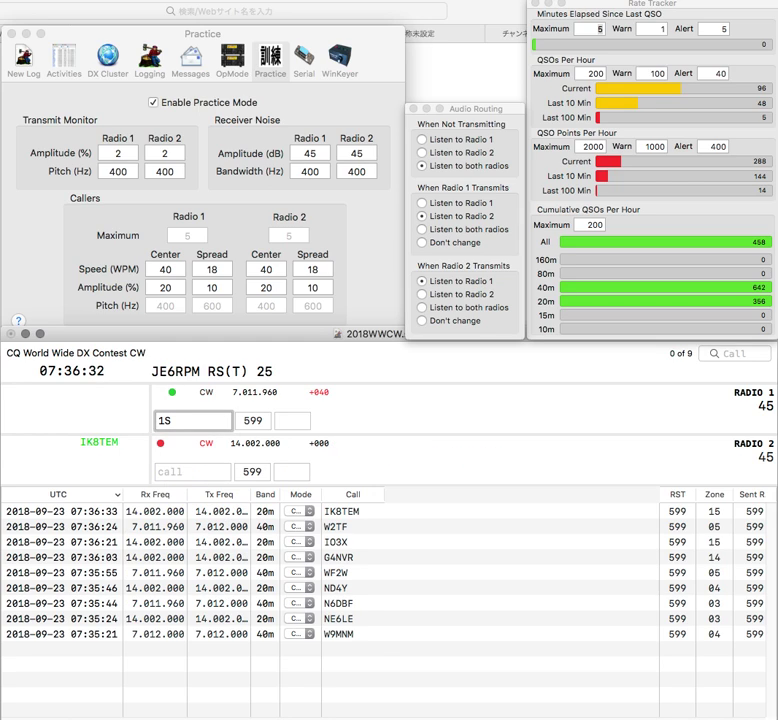
pyautogui.press('Left')
pyautogui.press('Left')
pyautogui.write('ED')
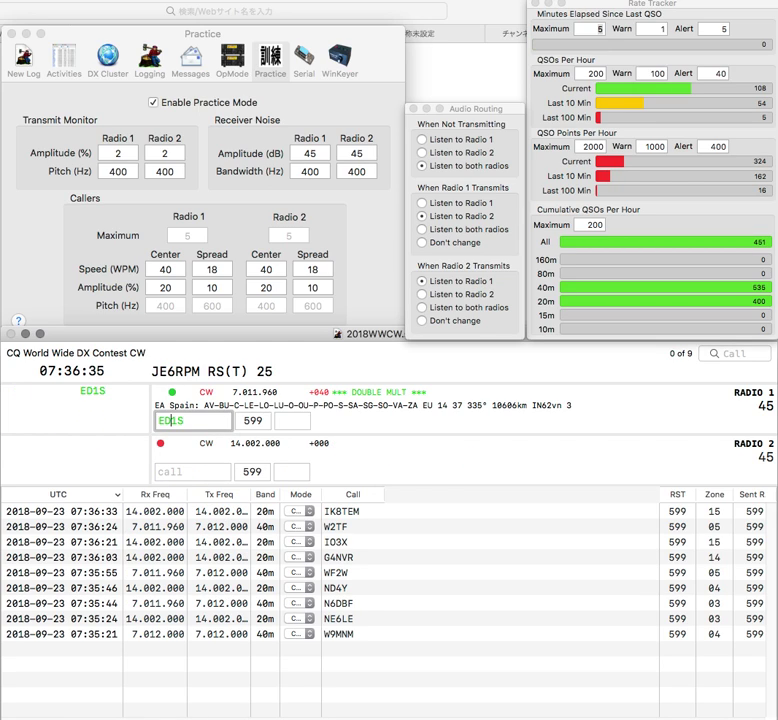
pyautogui.press('Return')
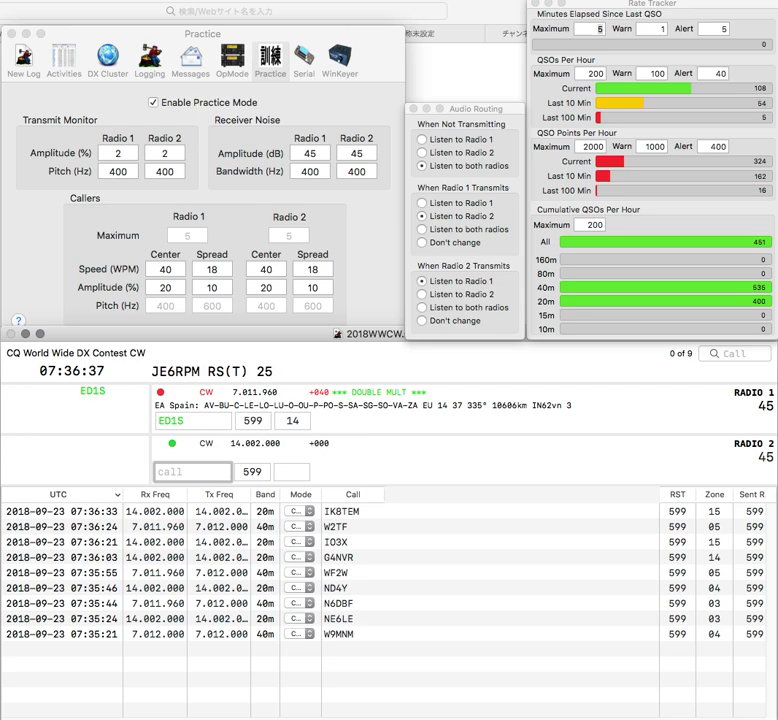
pyautogui.write('MXT')
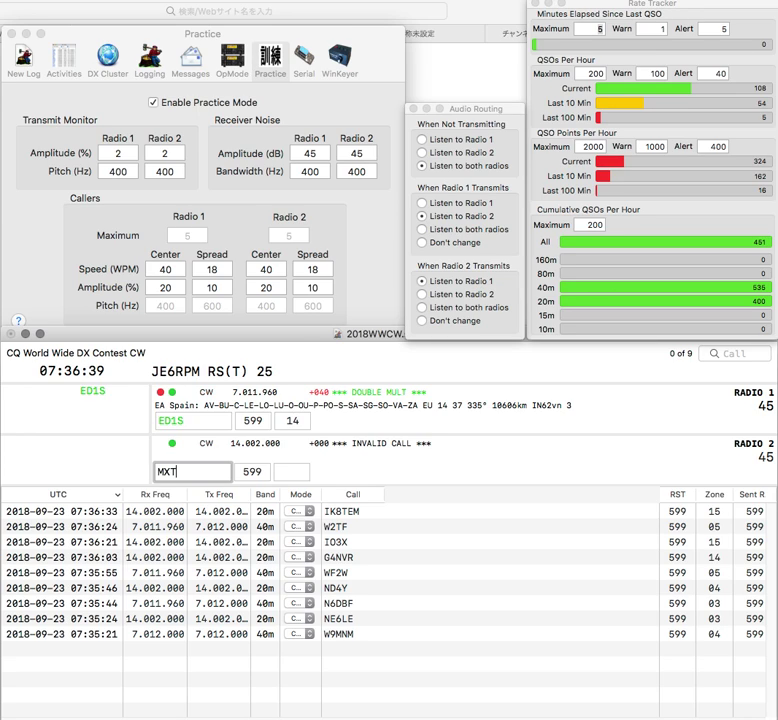
pyautogui.press('Return')
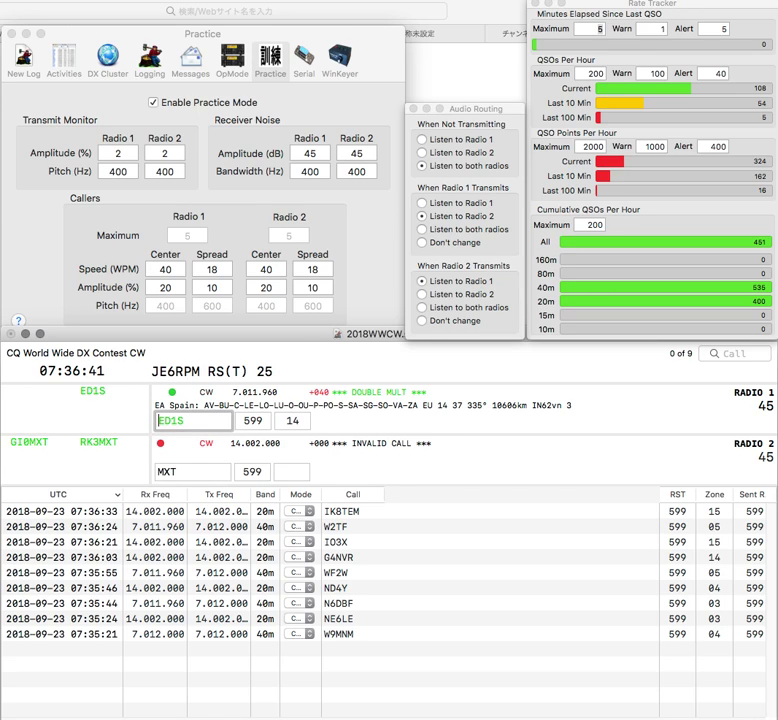
pyautogui.press('Return')
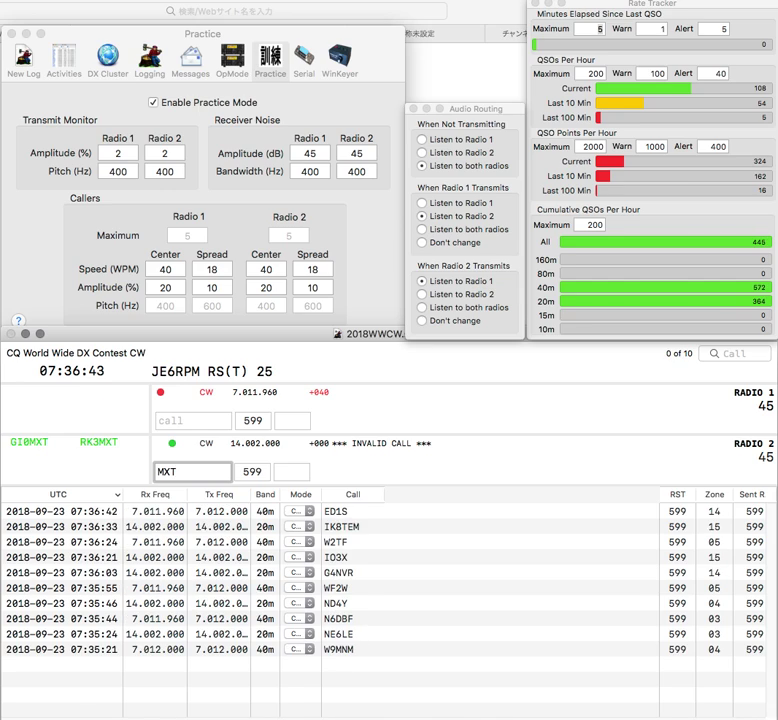
pyautogui.write('GI0')
pyautogui.press('Return')
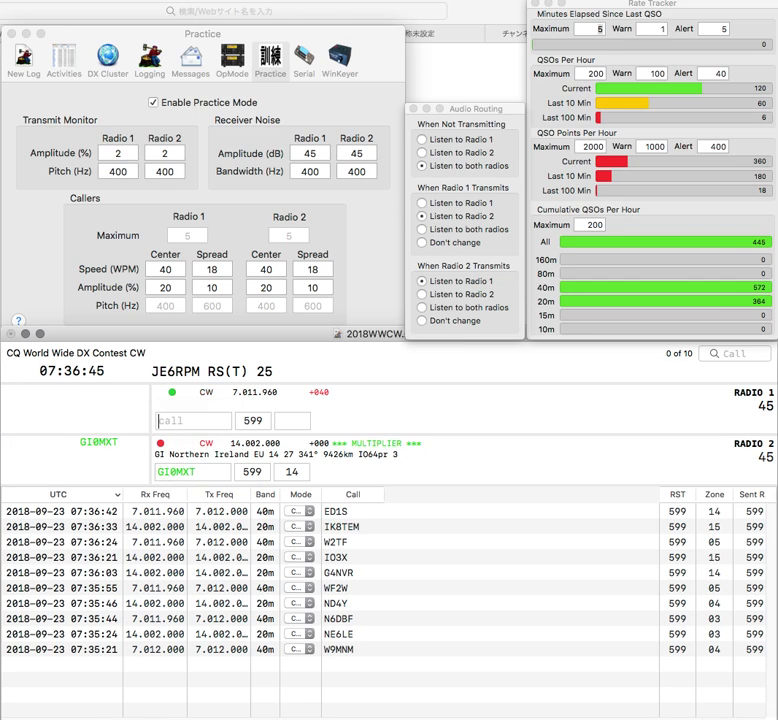
pyautogui.write('2')
pyautogui.press('BackSpace')
pyautogui.write('RG')
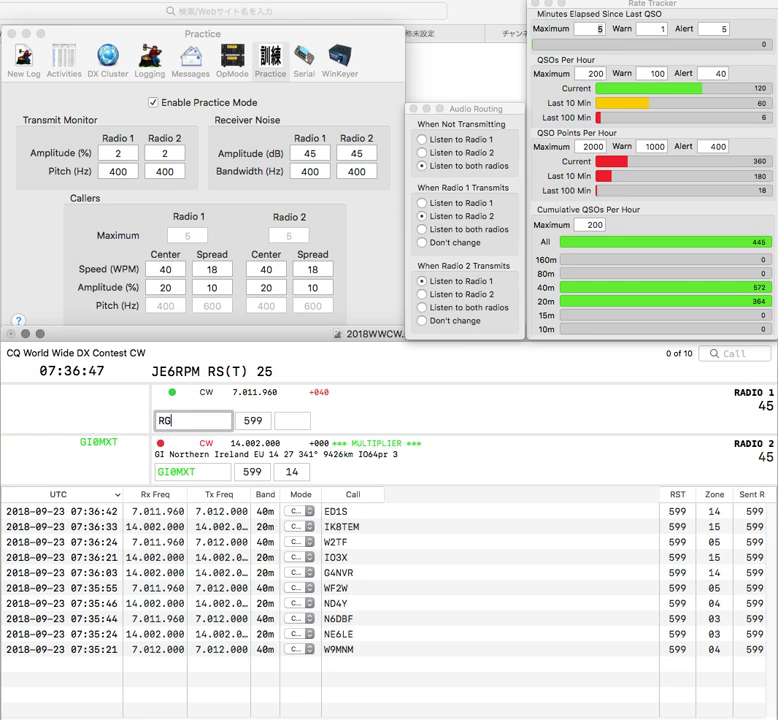
pyautogui.write('T')
pyautogui.press('Return')
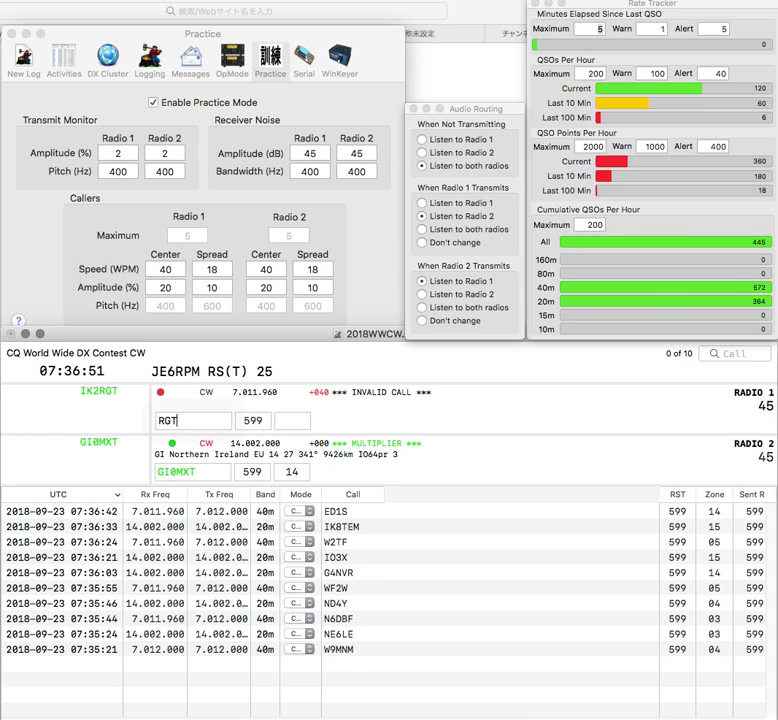
# Log the GI0MXT contact on Radio 2 and complete the Radio 1 call as IK2RGT with its exchange
pyautogui.press('Return')
pyautogui.write('IK2')
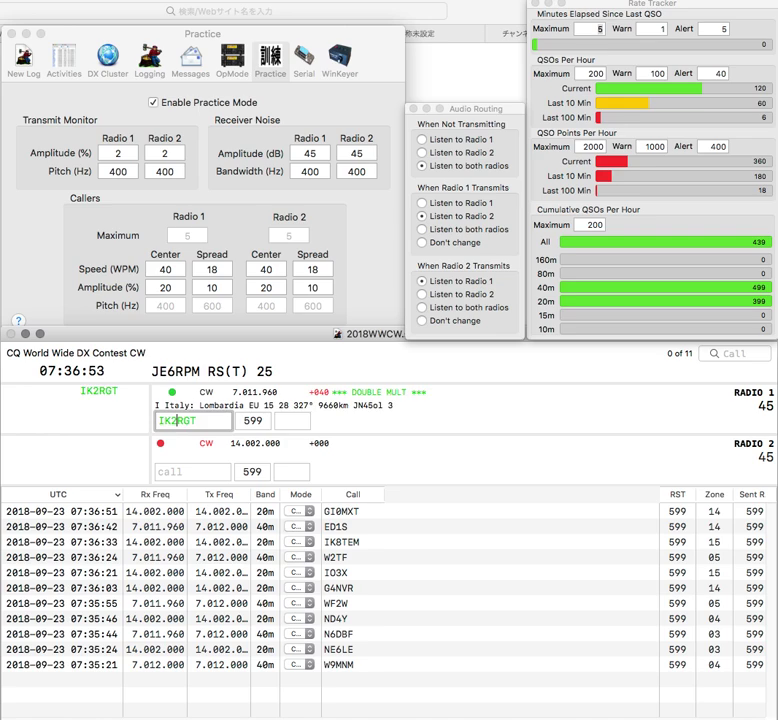
pyautogui.press('Return')
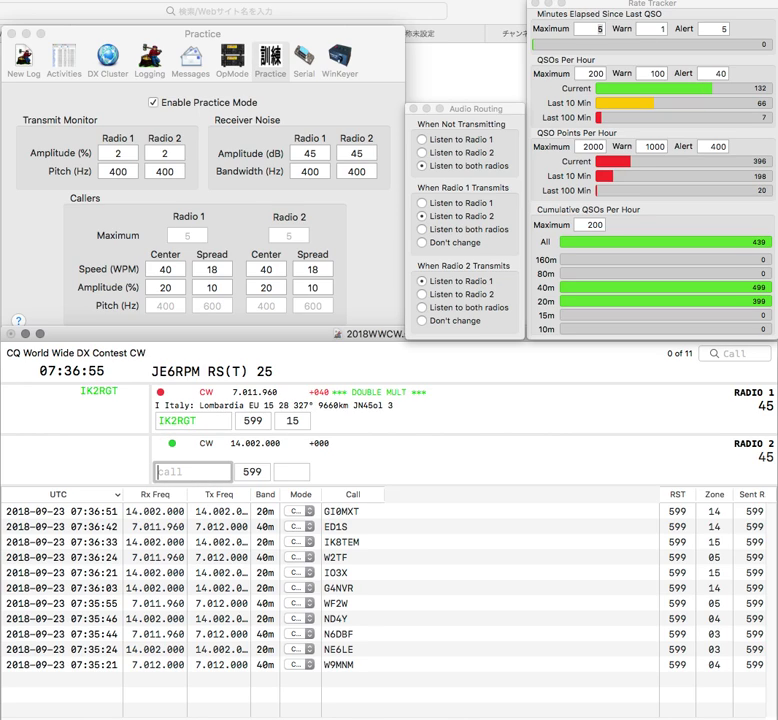
pyautogui.write('T')
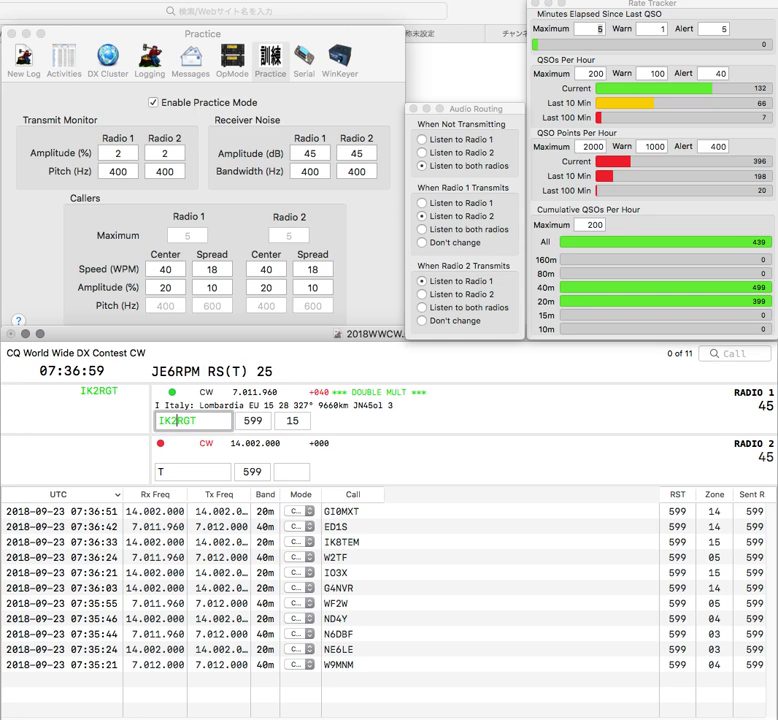
pyautogui.press('Return')
pyautogui.write('G')
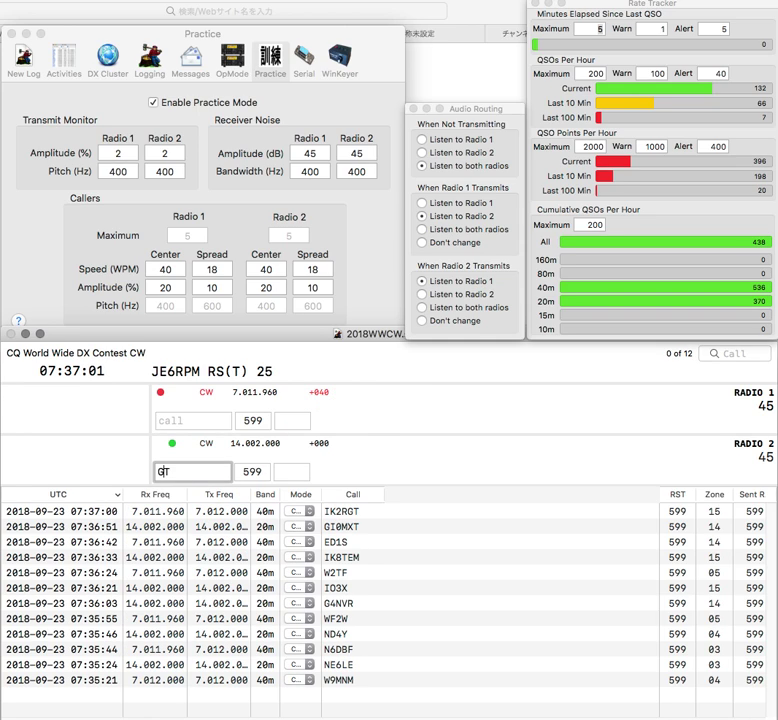
pyautogui.write('RT')
pyautogui.press('BackSpace')
pyautogui.press('Left')
pyautogui.press('Left')
pyautogui.press('Left')
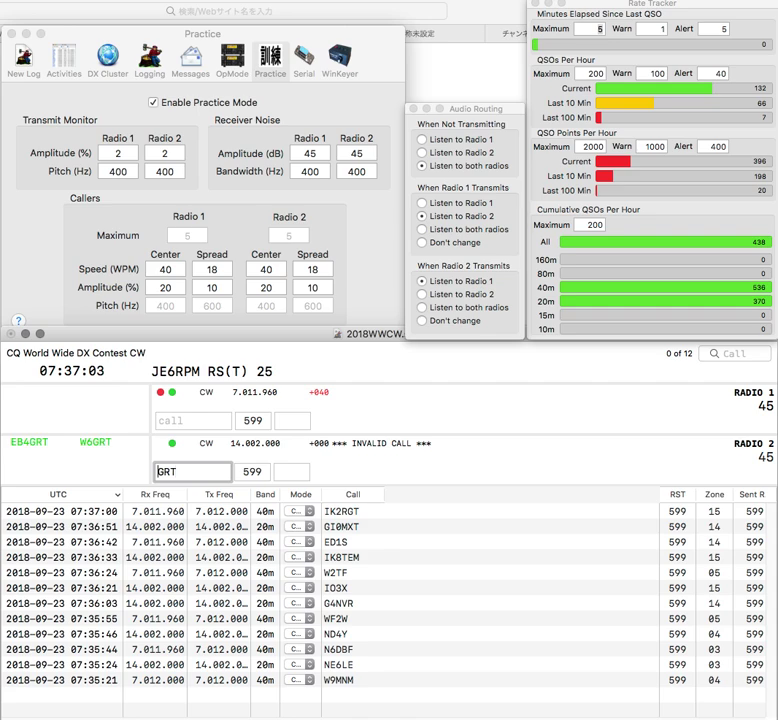
pyautogui.write('W6')
pyautogui.press('Return')
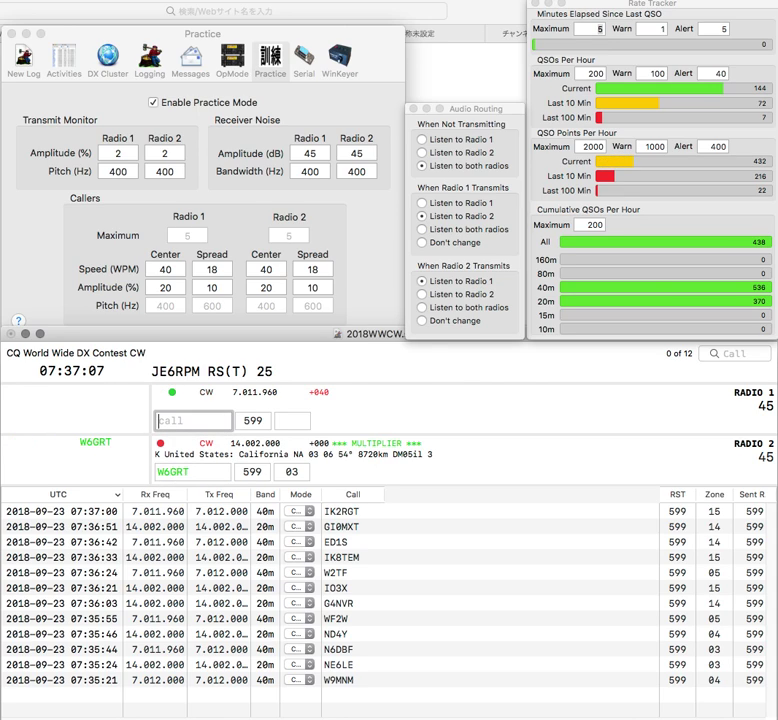
pyautogui.write('FK')
pyautogui.click(157, 471)
pyautogui.press('BackSpace')
pyautogui.write('3')
pyautogui.press('Delete')
pyautogui.write('Z')
pyautogui.click(158, 420)
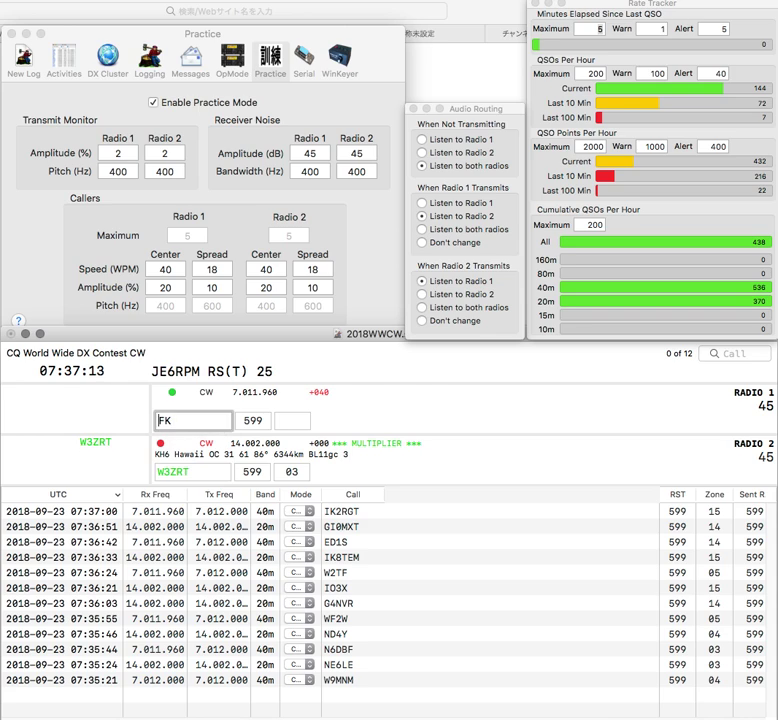
pyautogui.write('3J')
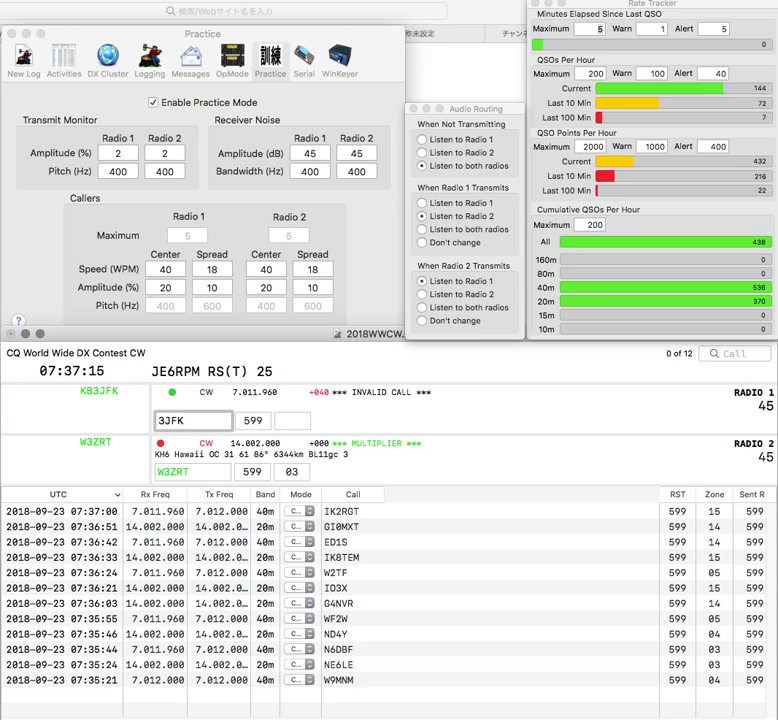
pyautogui.write('KB')
pyautogui.press('space')
pyautogui.press('Return')
pyautogui.press('Tab')
pyautogui.press('space')
pyautogui.write('1')
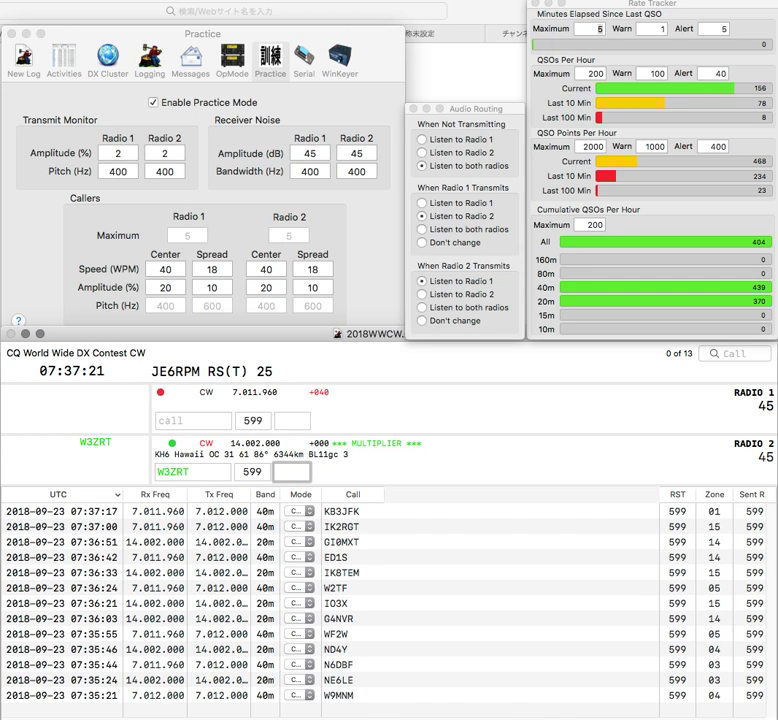
pyautogui.press('Return')
pyautogui.click(193, 421)
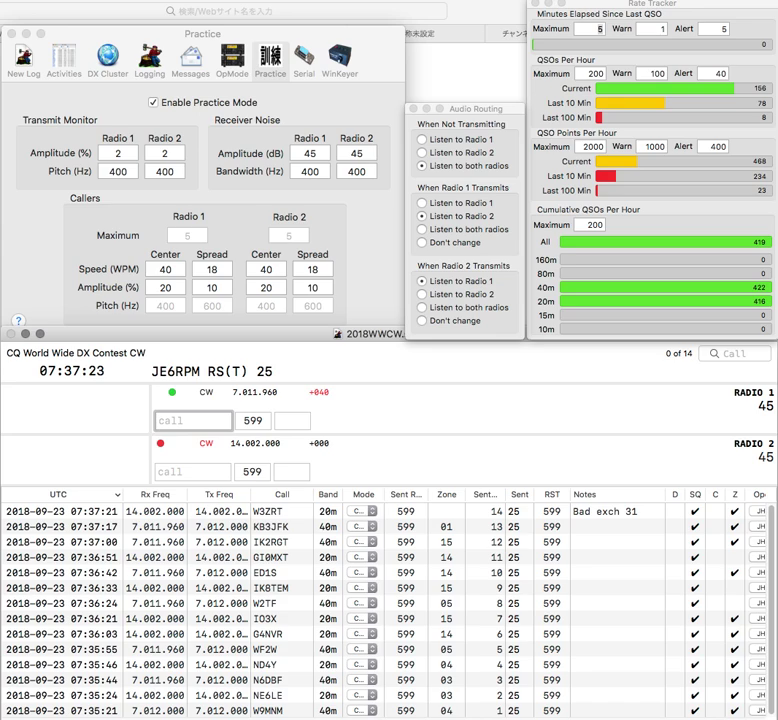
pyautogui.write('RT')
pyautogui.press('Return')
# Send the partial call JSS on Radio 2 and complete it as I3JSS with its exchange
pyautogui.write('N')
pyautogui.press('BackSpace')
pyautogui.write('JSS')
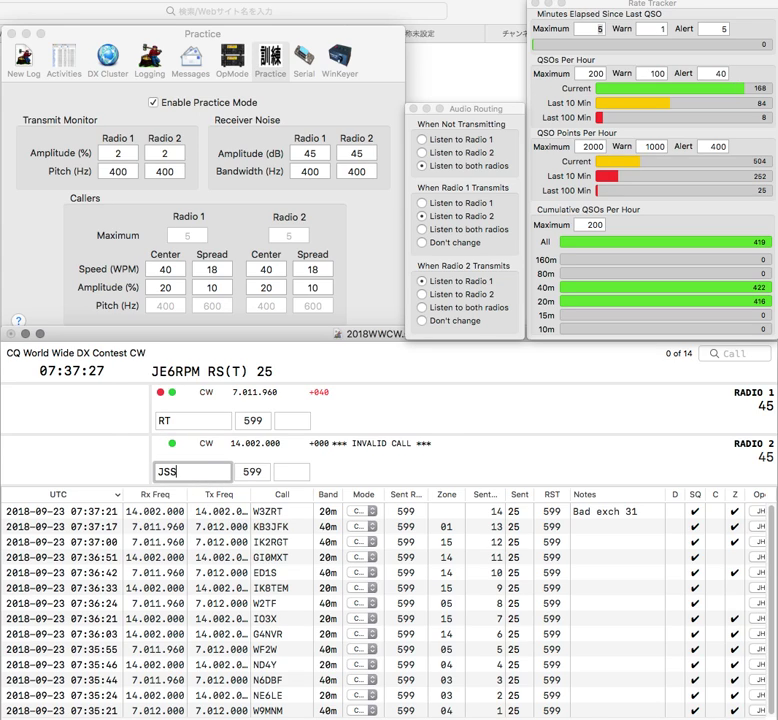
pyautogui.press('Return')
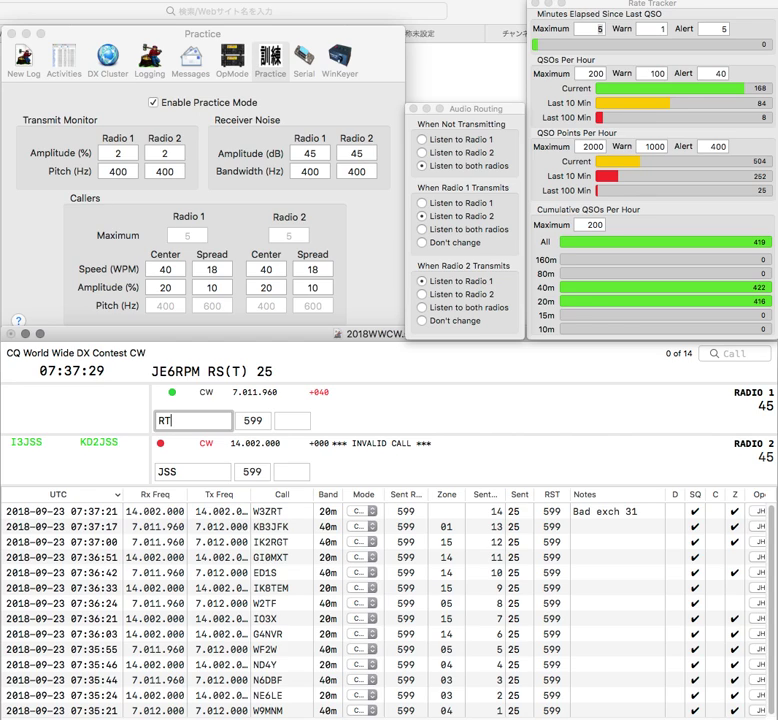
pyautogui.press('Return')
pyautogui.write('I3')
pyautogui.press('Return')
# Send the partial call 0RT on Radio 1 and log the I3JSS contact on Radio 2
pyautogui.click(159, 421)
pyautogui.write('0')
pyautogui.press('Return')
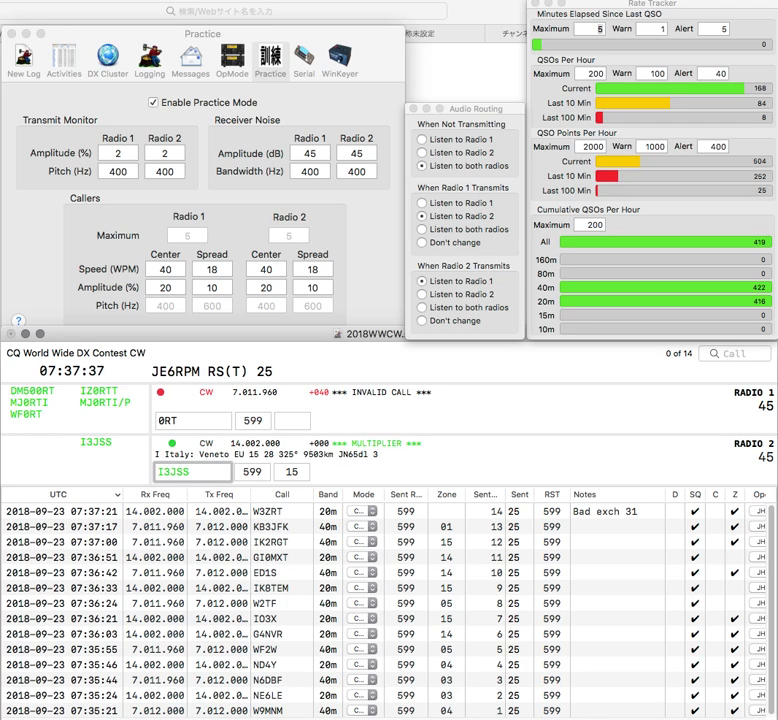
pyautogui.press('Return')
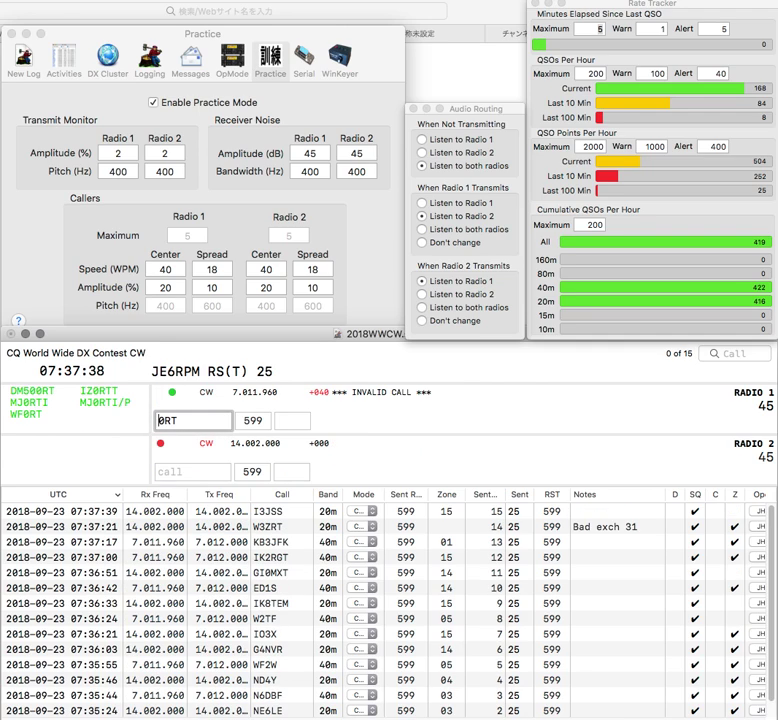
# Complete the Radio 1 call as WF0RT and enter KY1KY on Radio 2, sending the exchange on both radios
pyautogui.write('WF')
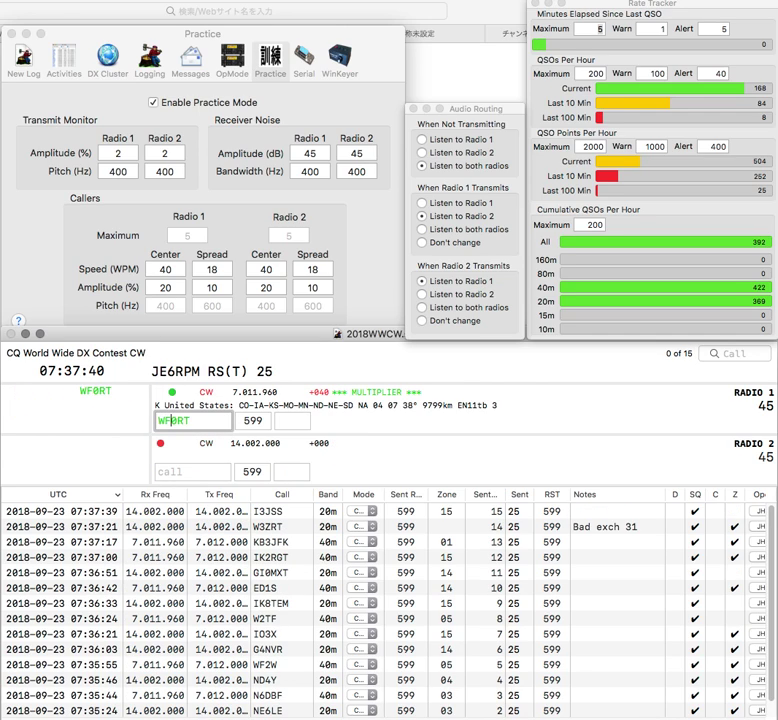
pyautogui.press('Return')
pyautogui.write('KY')
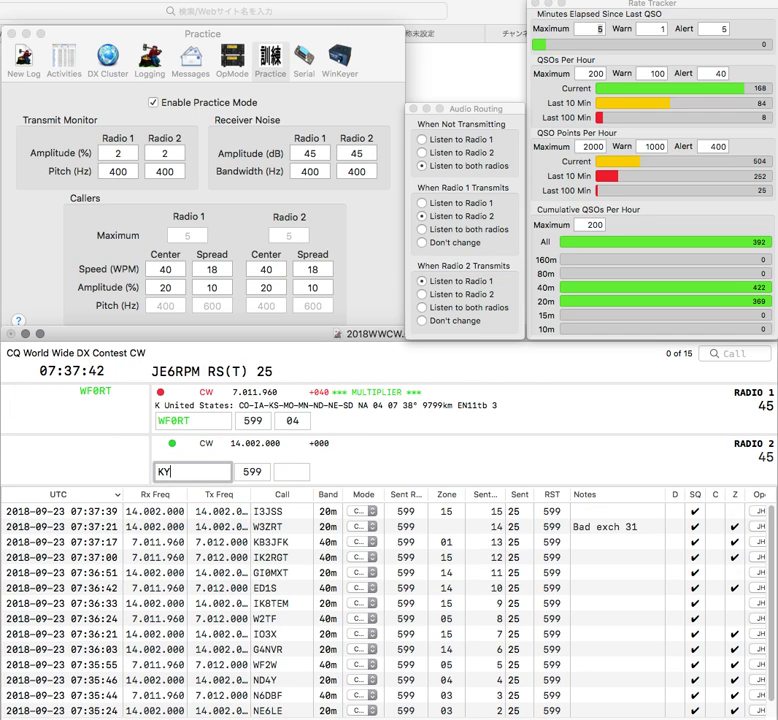
pyautogui.write('1KY')
pyautogui.press('Return')
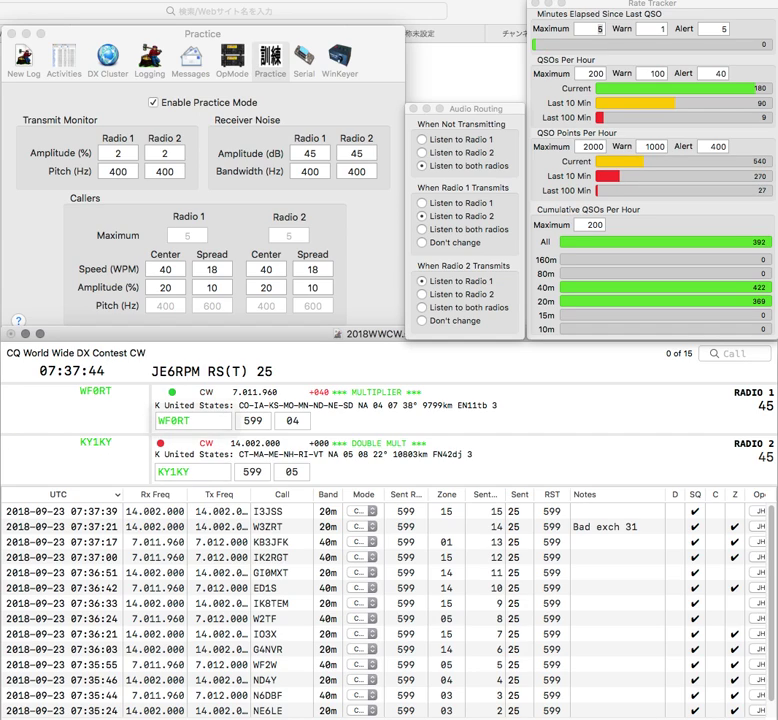
# Log the WF0RT and KY1KY contacts and send the partial call RT on Radio 1
pyautogui.click(191, 472)
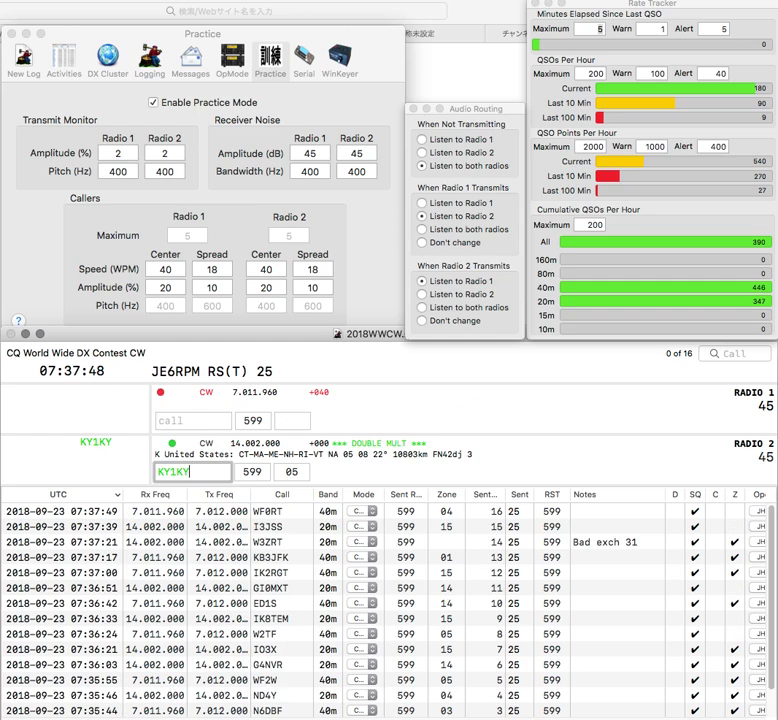
pyautogui.press('Return')
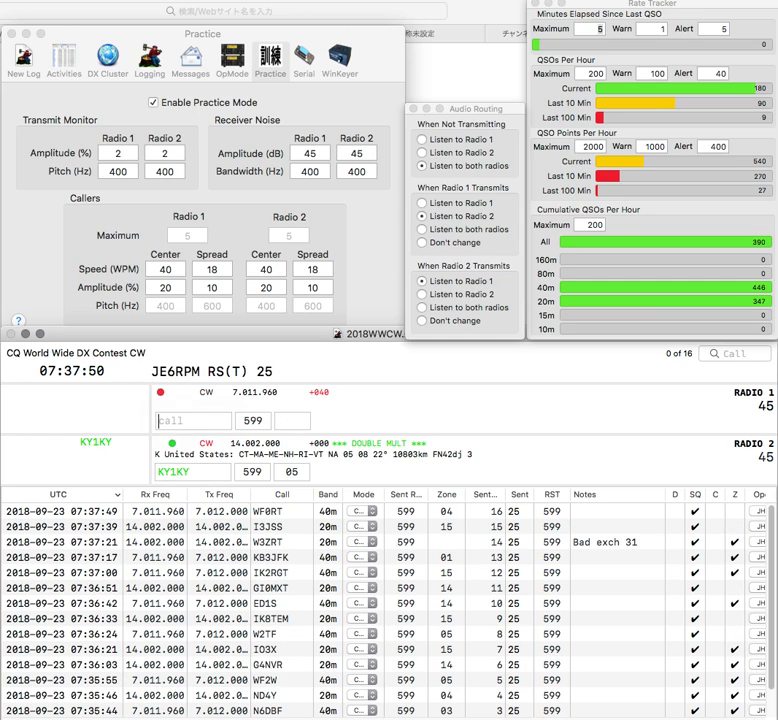
pyautogui.write('RT')
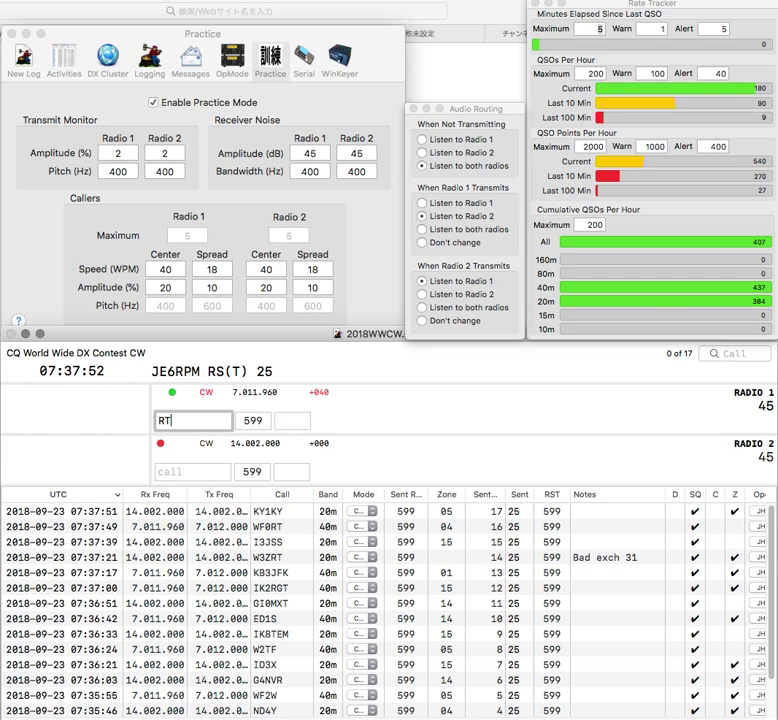
pyautogui.press('Return')
# Enter JA7RPC on Radio 2, send its exchange and log the contact
pyautogui.write('JA7RP')
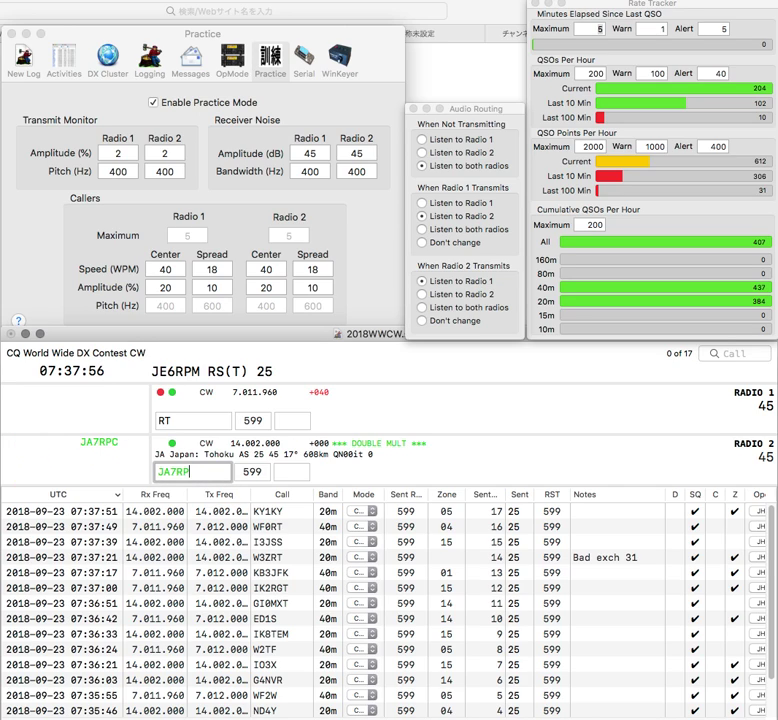
pyautogui.write('C')
pyautogui.press('Return')
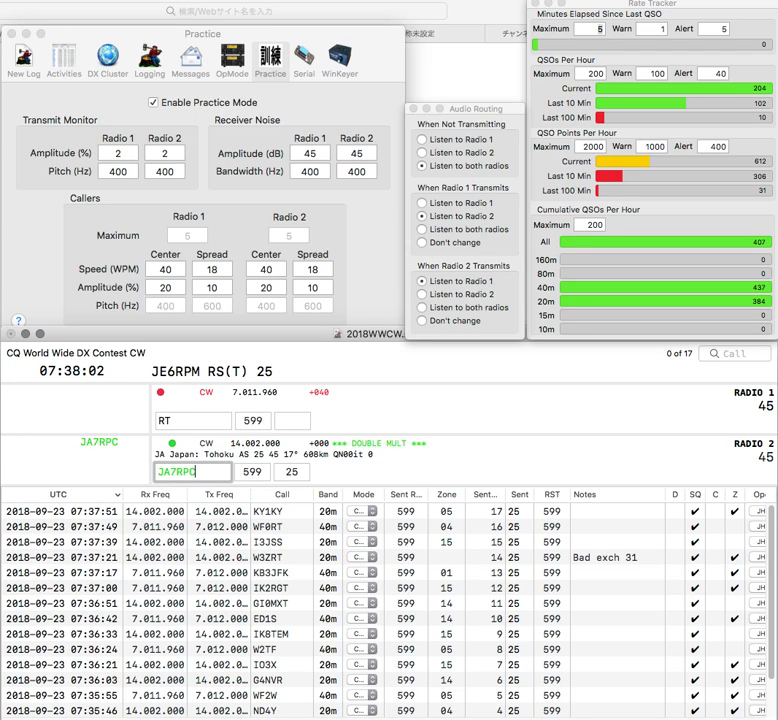
pyautogui.press('Return')
# Complete the Radio 1 call as RT3LT and send its exchange
pyautogui.write('R')
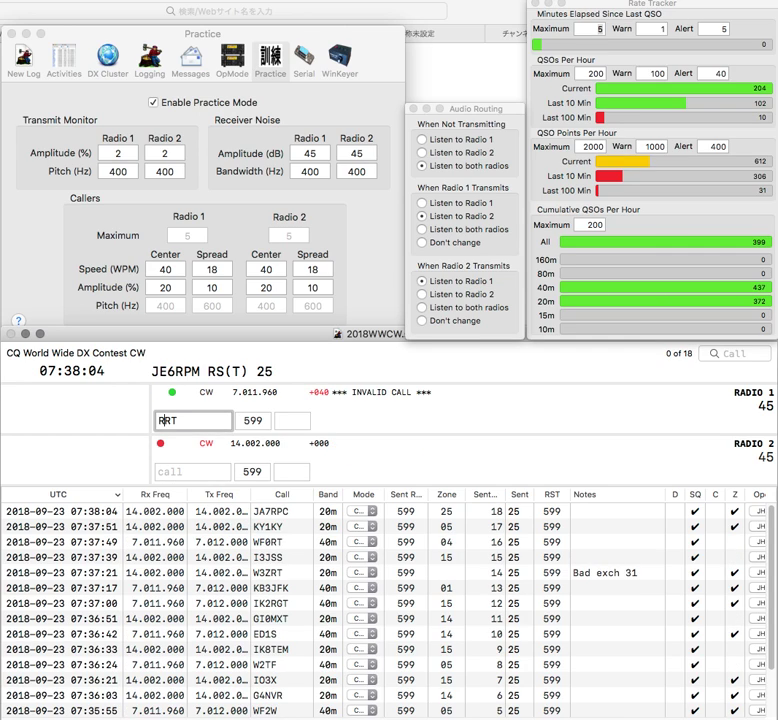
pyautogui.write('T3')
pyautogui.press('Delete')
pyautogui.write('LT')
pyautogui.press('Return')
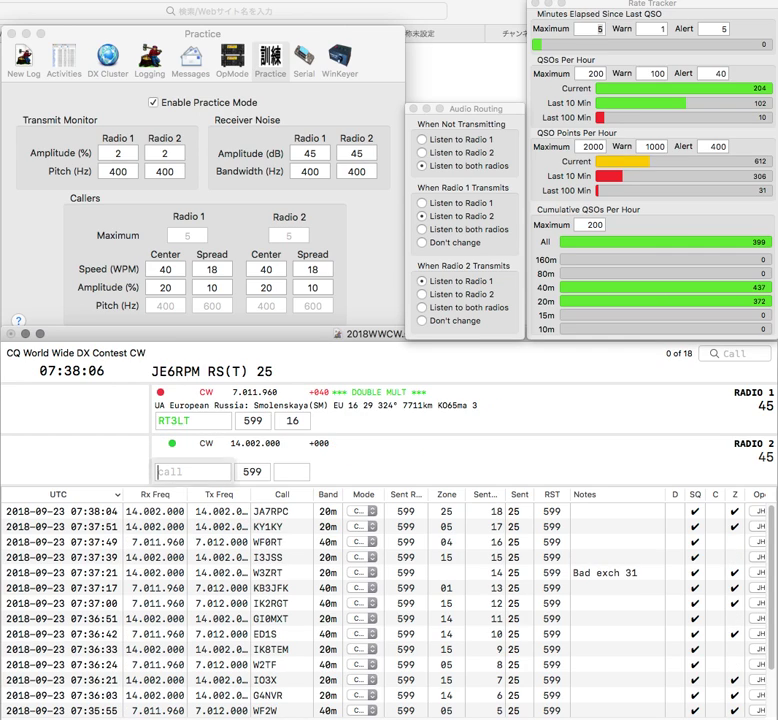
# Send the partial call 3DPK on Radio 2 and correct the Radio 1 call to RT3LA
pyautogui.write('3DPK')
pyautogui.press('Return')
pyautogui.press('Right')
pyautogui.write('A')
pyautogui.press('Return')
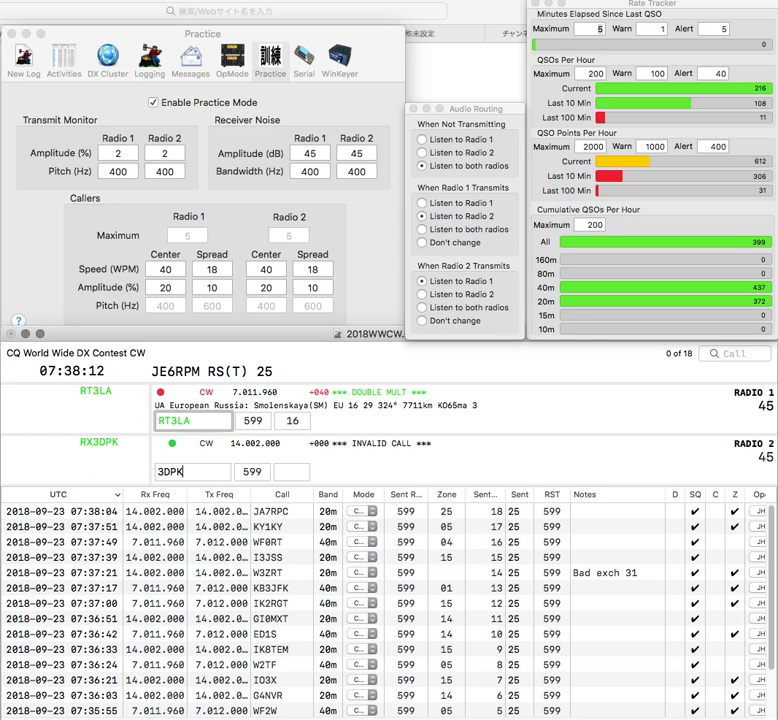
# Complete the Radio 2 call as RX3DPK with its exchange and log both the RT3LA and RX3DPK contacts
pyautogui.write('RX')
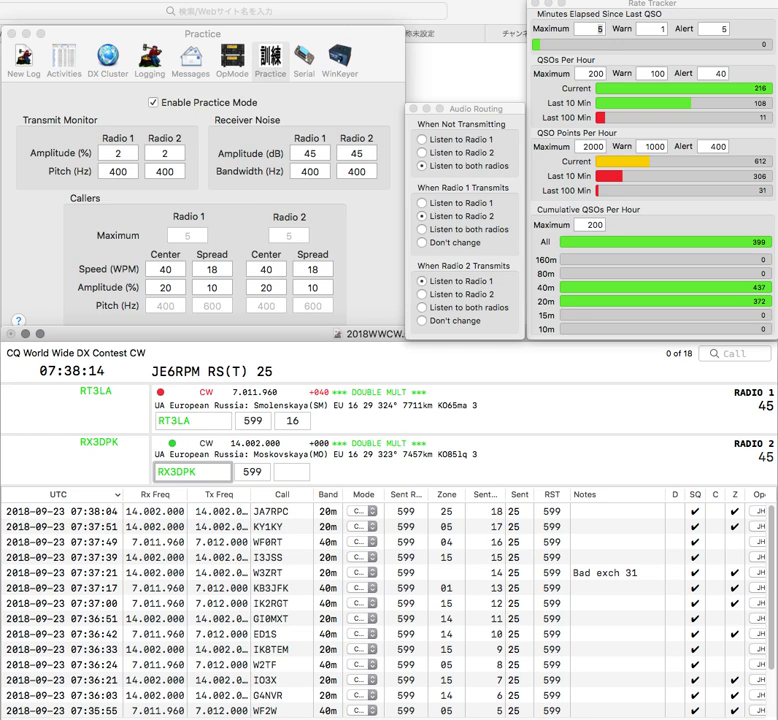
pyautogui.press('Return')
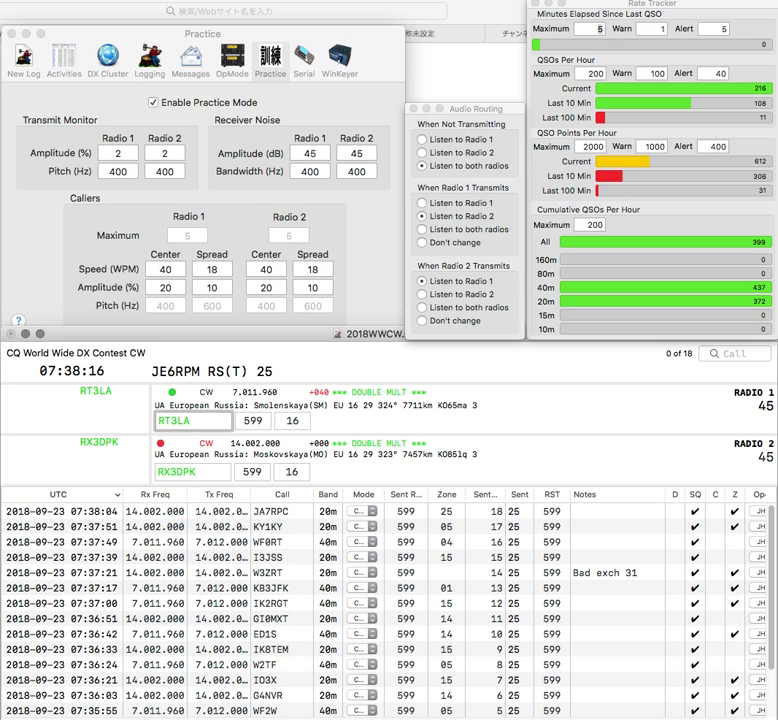
pyautogui.press('Return')
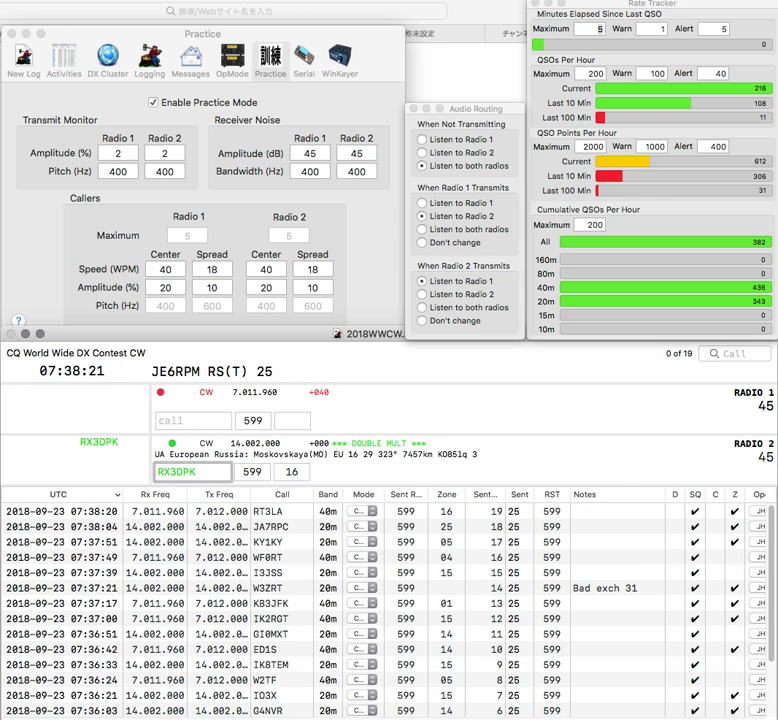
pyautogui.press('Return')
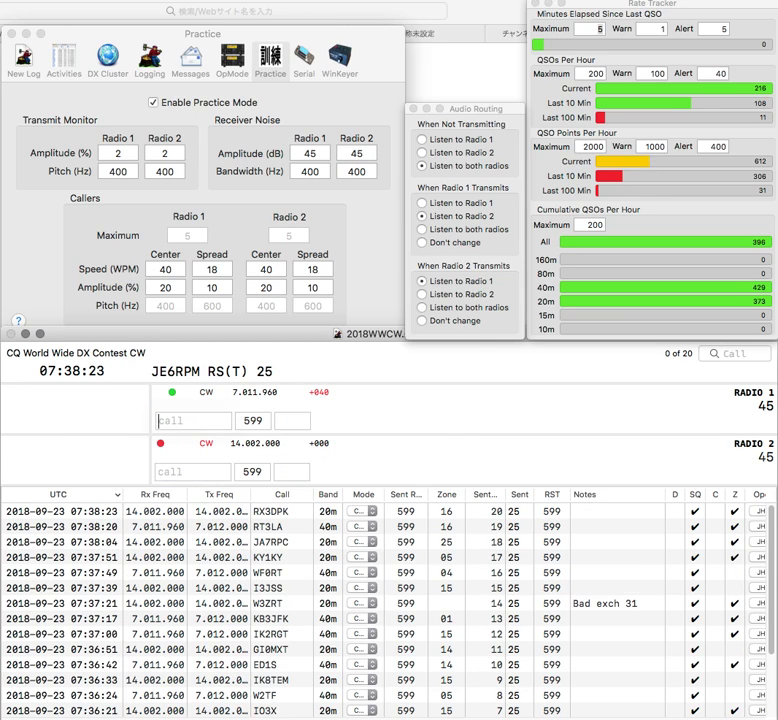
# Enter G4LRG on Radio 1 with its exchange and send the partial call X on Radio 2
pyautogui.write('G4LR')
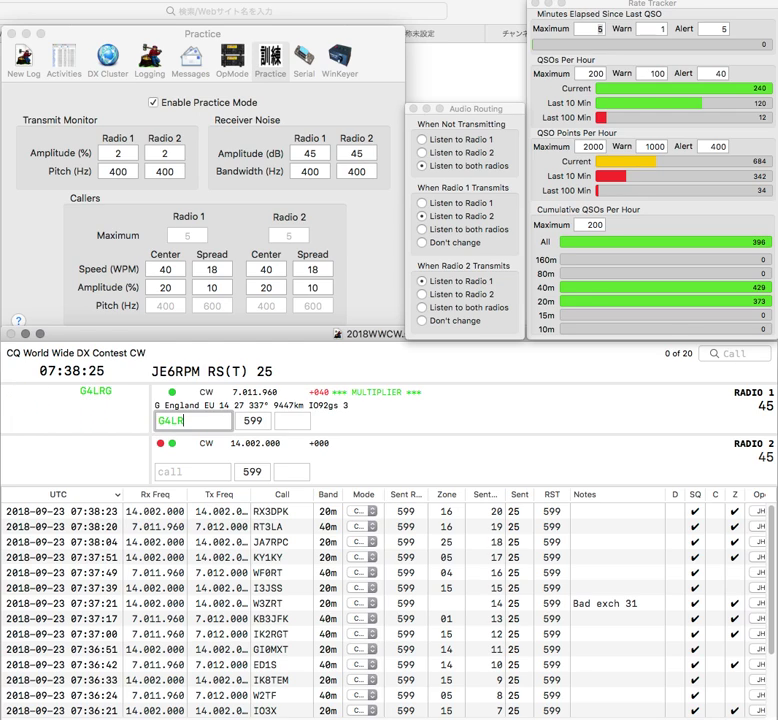
pyautogui.write('G')
pyautogui.press('Return')
pyautogui.write('4')
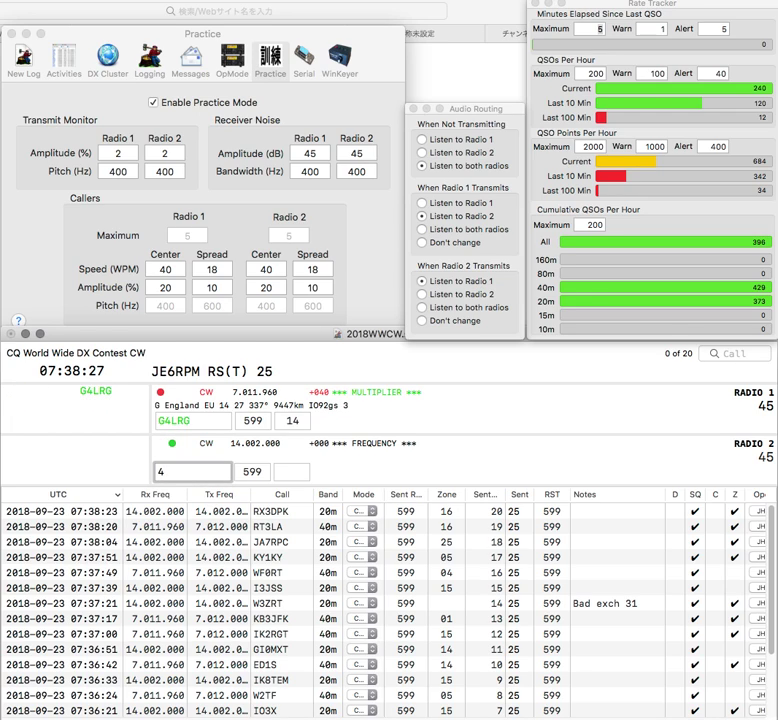
pyautogui.press('BackSpace')
pyautogui.write('X')
pyautogui.press('Return')
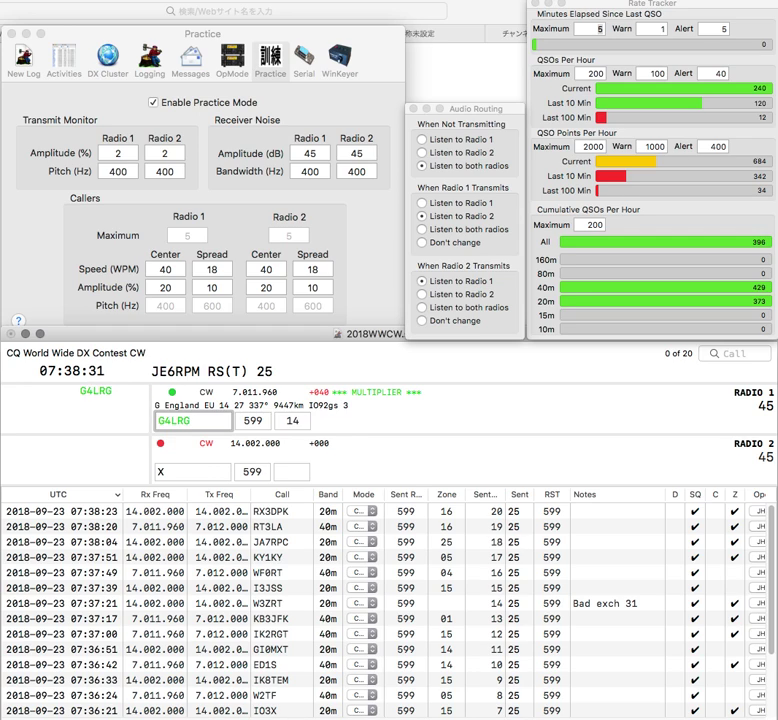
# Log the G4LRG contact on Radio 1 and enter N4ZX on Radio 2 with its exchange
pyautogui.press('Return')
pyautogui.write('N4XZ')
pyautogui.press('Return')
pyautogui.write('N1BA')
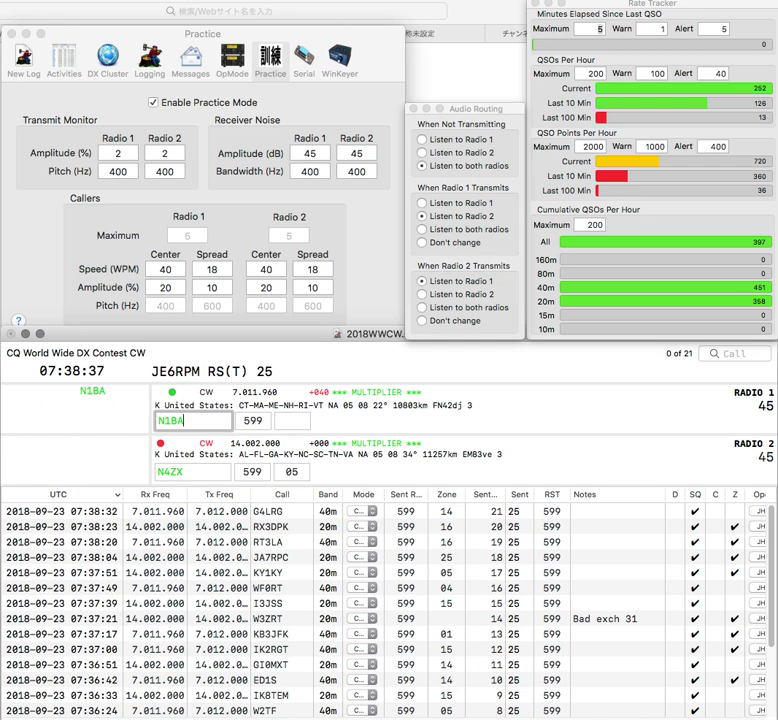
pyautogui.press('Return')
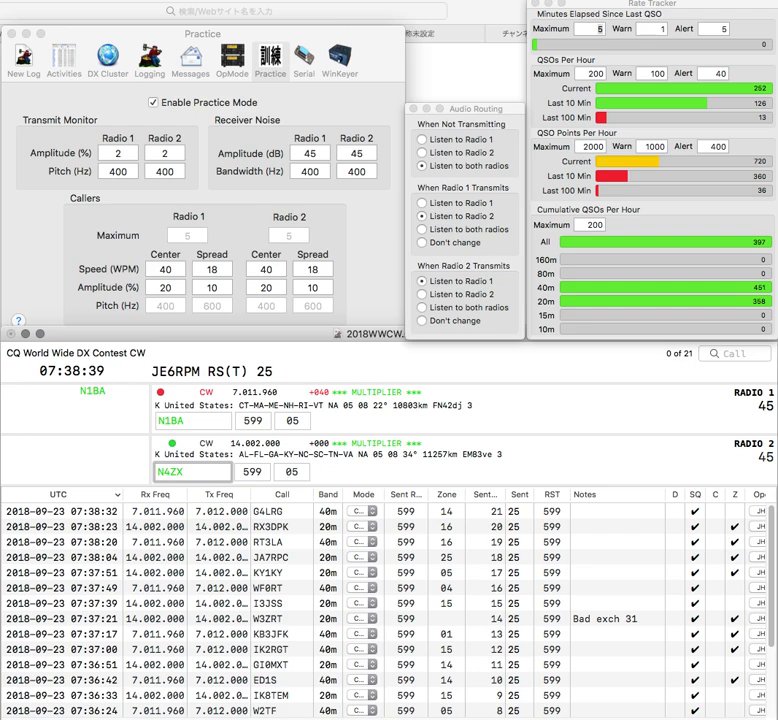
pyautogui.write('A')
pyautogui.press('Return')
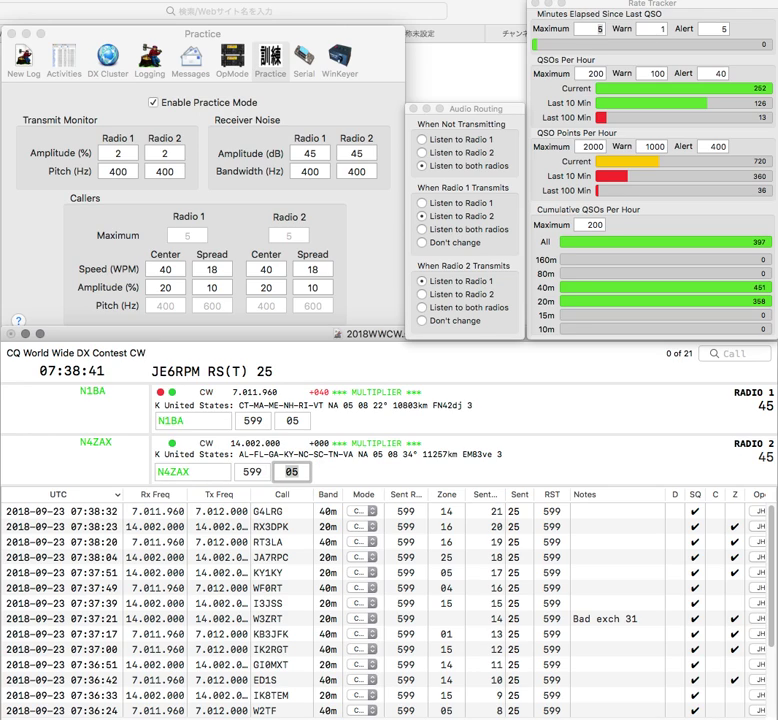
pyautogui.press('Return')
pyautogui.press('Return')
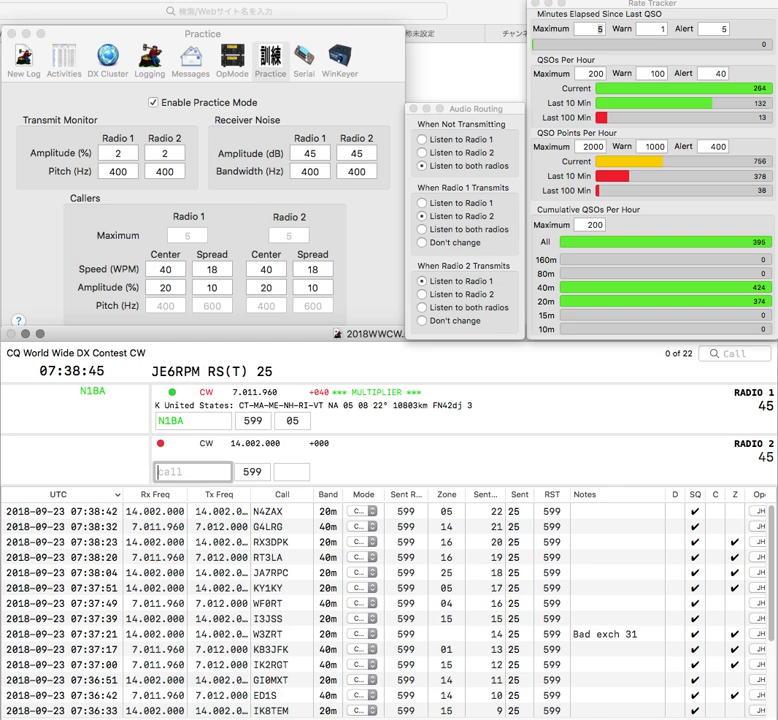
pyautogui.write('DL')
pyautogui.press('Return')
pyautogui.write('JK1Y')
pyautogui.press('Return')
pyautogui.write('4DW')
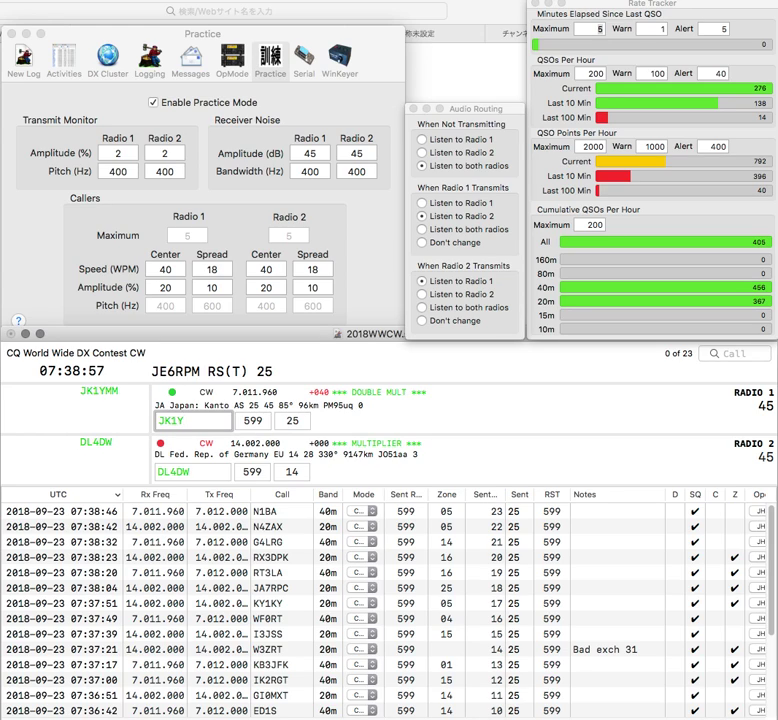
pyautogui.write('MM')
pyautogui.press('Return')
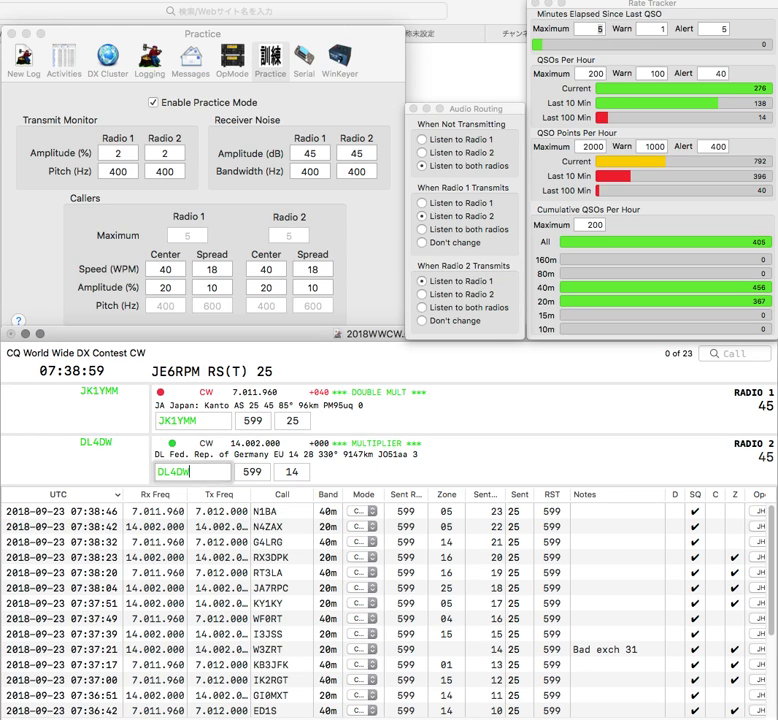
pyautogui.press('Return')
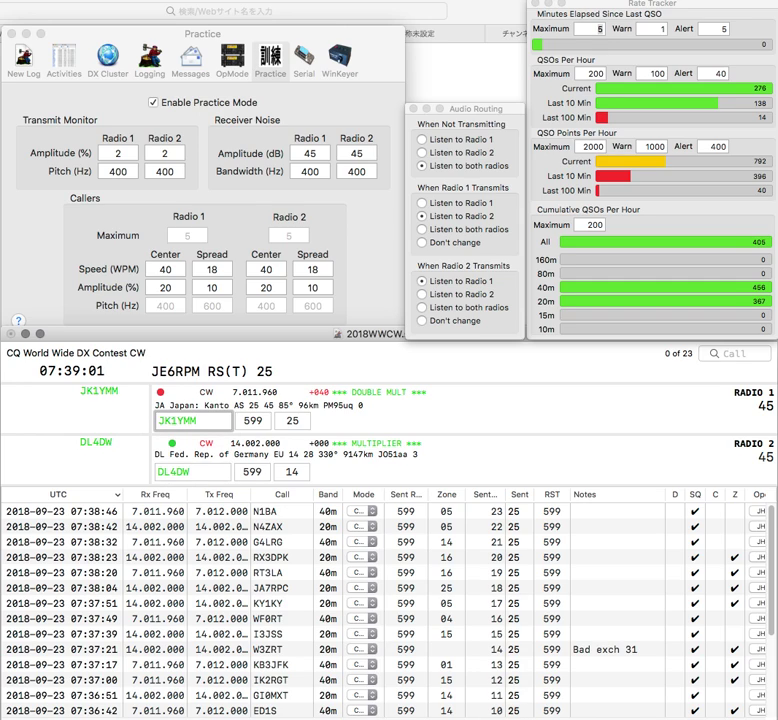
pyautogui.press('Return')
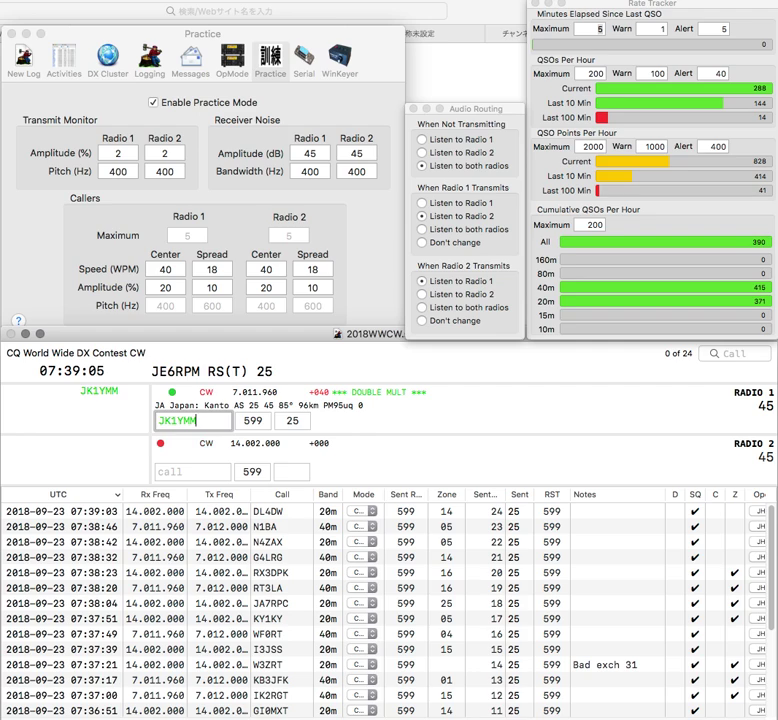
pyautogui.press('Return')
pyautogui.write('I')
pyautogui.press('BackSpace')
pyautogui.write('A')
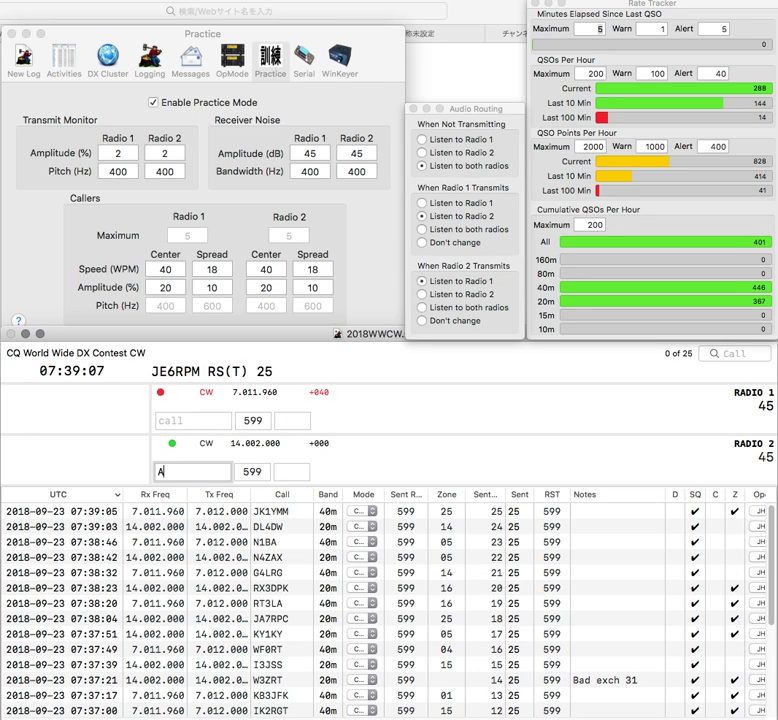
pyautogui.press('BackSpace')
pyautogui.write('FW')
pyautogui.press('Return')
pyautogui.write('C2WLR')
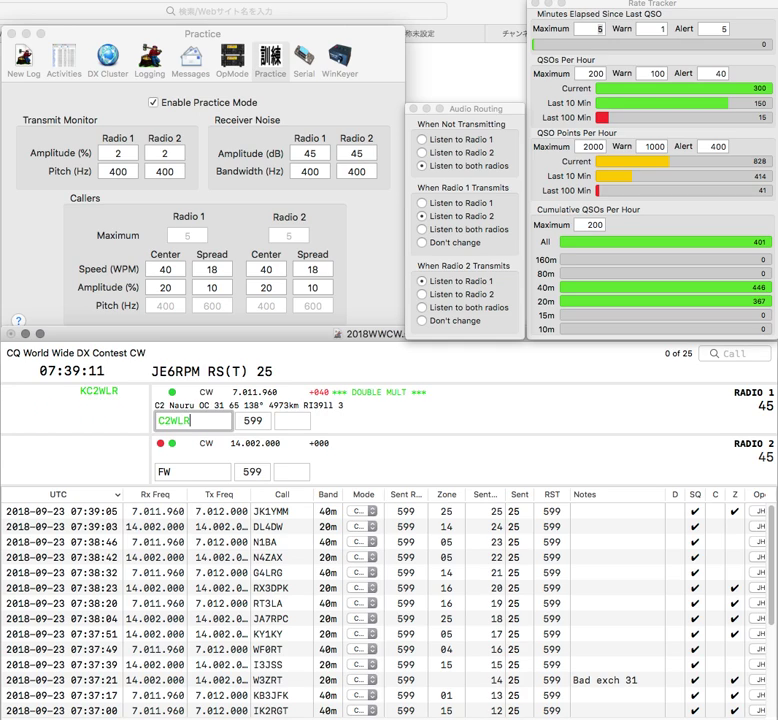
pyautogui.write('K')
pyautogui.press('Return')
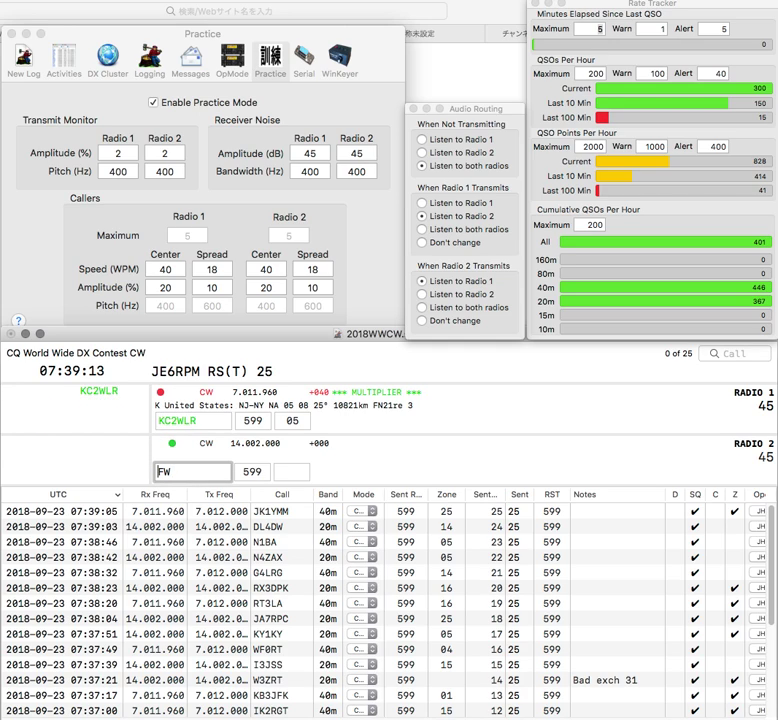
# Complete the Radio 2 call as EA1FW with its exchange and log both the KC2WLR and EA1FW contacts
pyautogui.write('EA1')
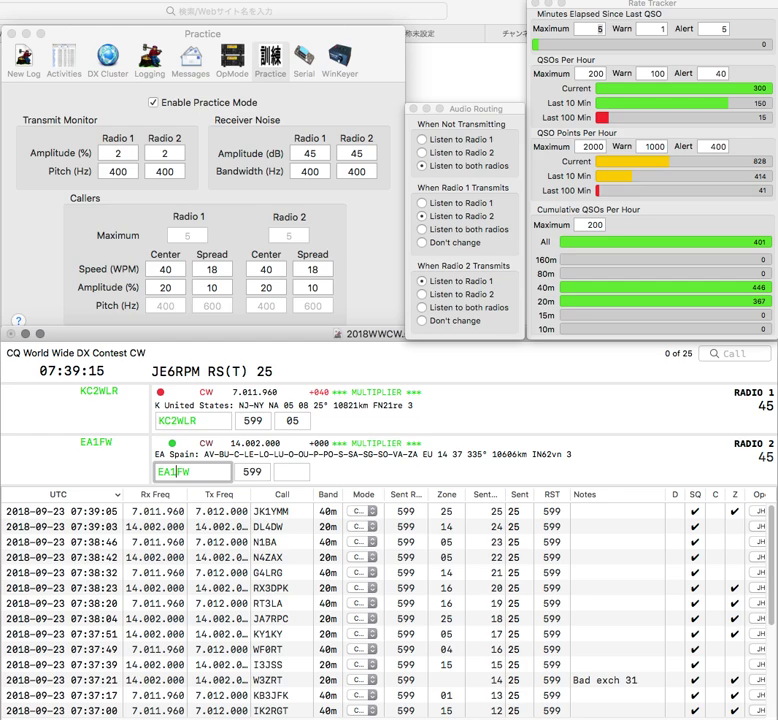
pyautogui.press('Return')
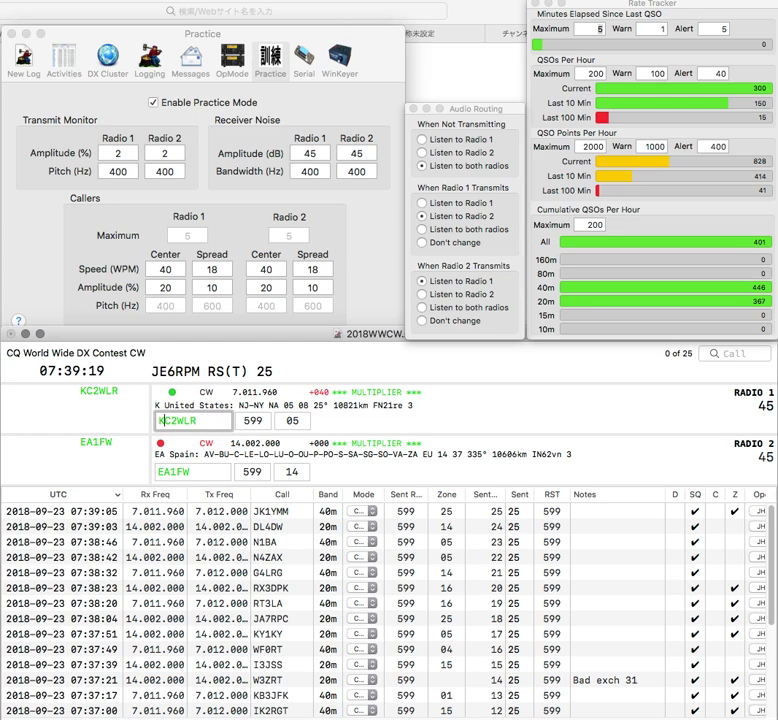
pyautogui.press('Return')
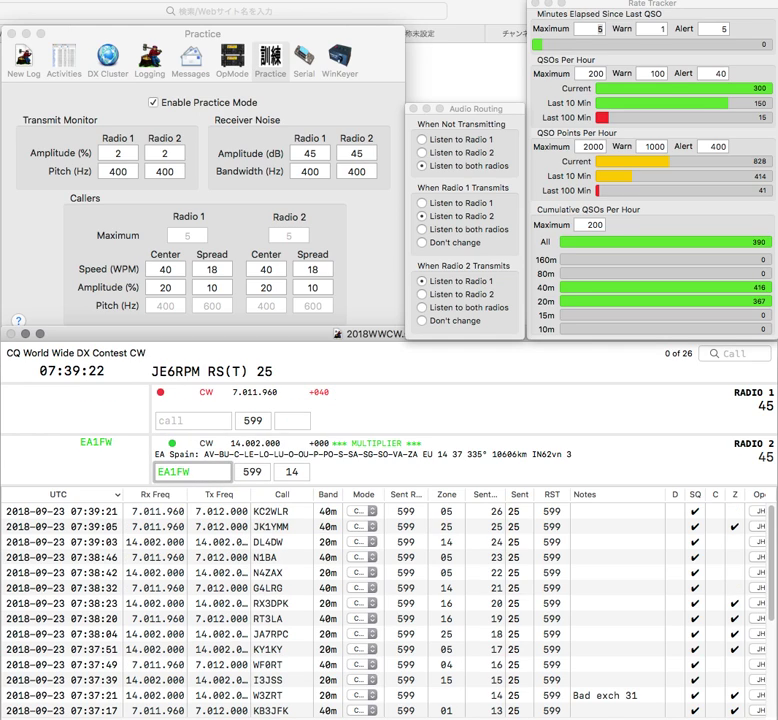
pyautogui.press('Return')
pyautogui.write('UR')
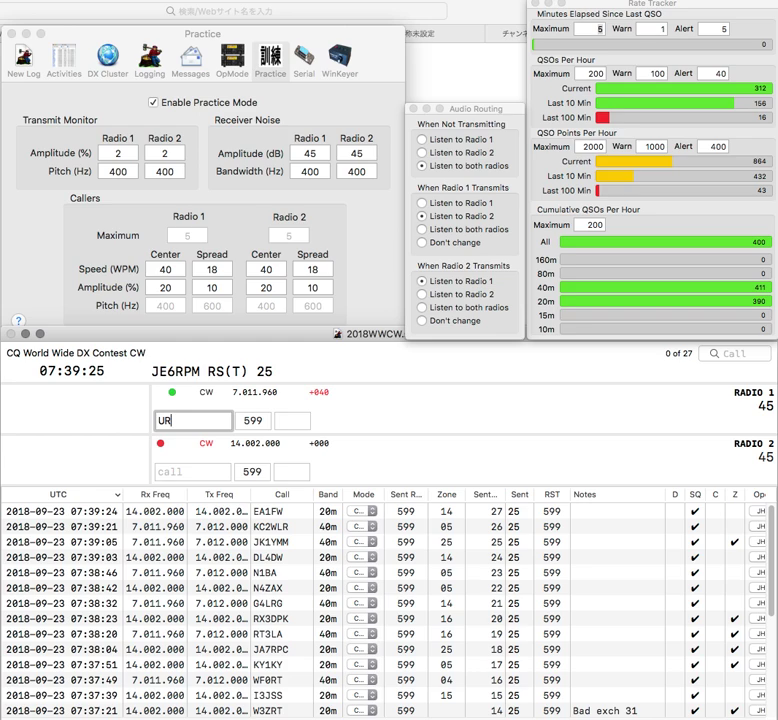
pyautogui.write('4')
pyautogui.press('Return')
pyautogui.write('HB9GL')
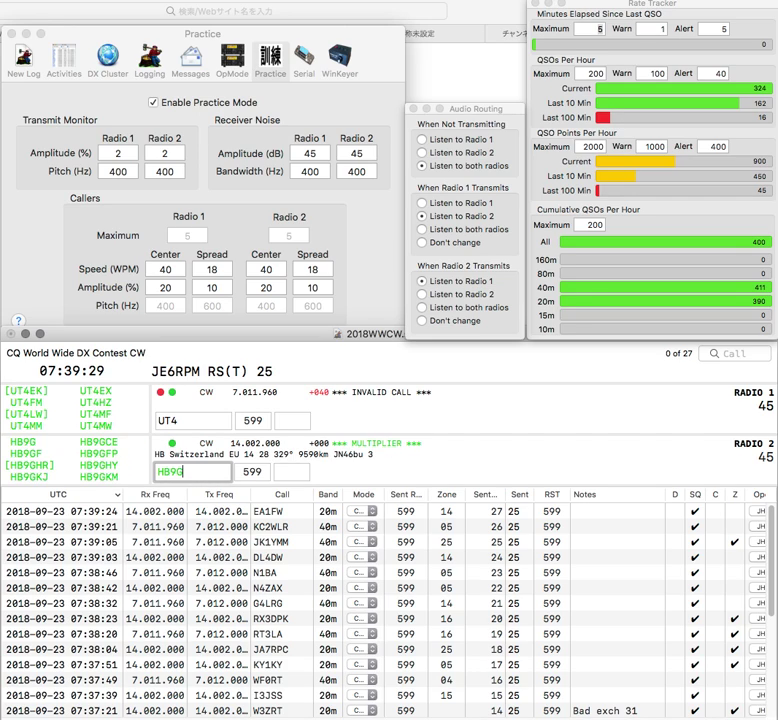
pyautogui.press('Return')
# Correct the Radio 1 call to UT5O with its exchange and log the HB9GL contact on Radio 2
pyautogui.press('BackSpace')
pyautogui.write('5O')
pyautogui.press('Return')
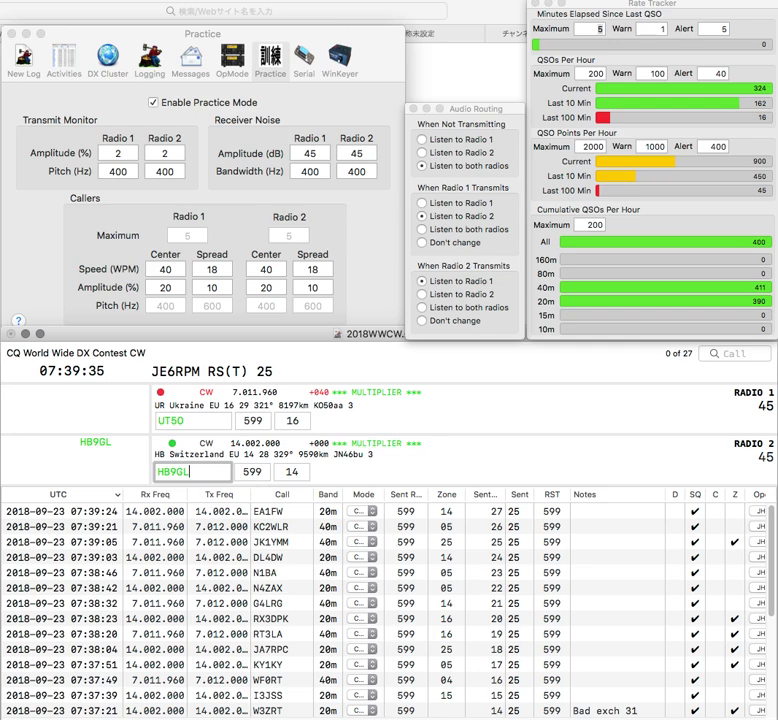
pyautogui.press('Return')
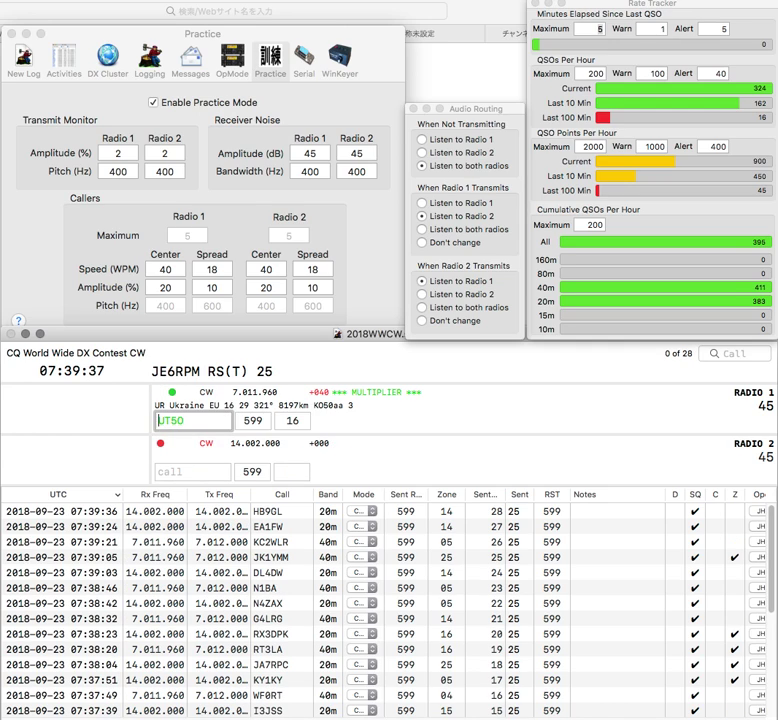
# Complete and log the Radio 1 contact as UT5UJO, and enter R2T on Radio 2 with its exchange
pyautogui.write('UJ')
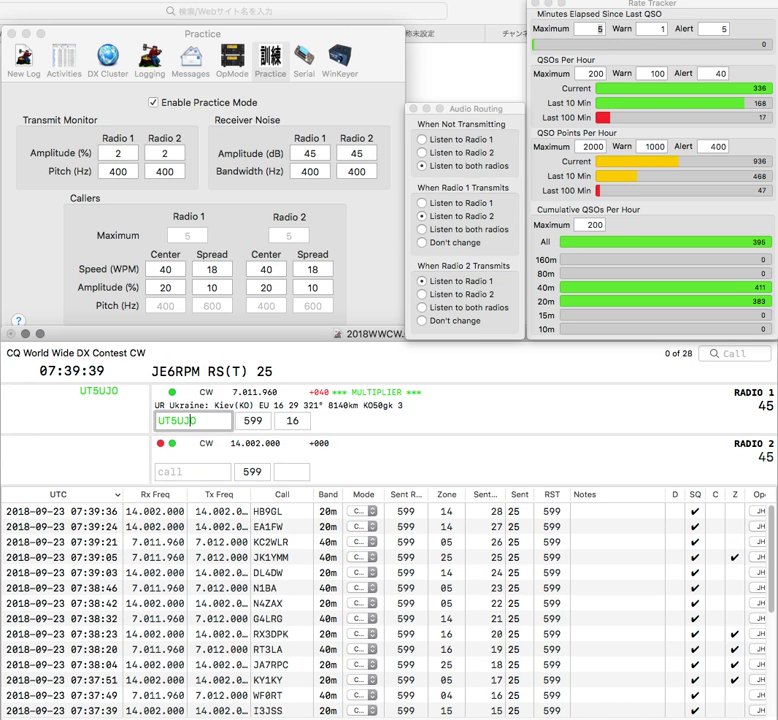
pyautogui.press('Return')
pyautogui.write('2T')
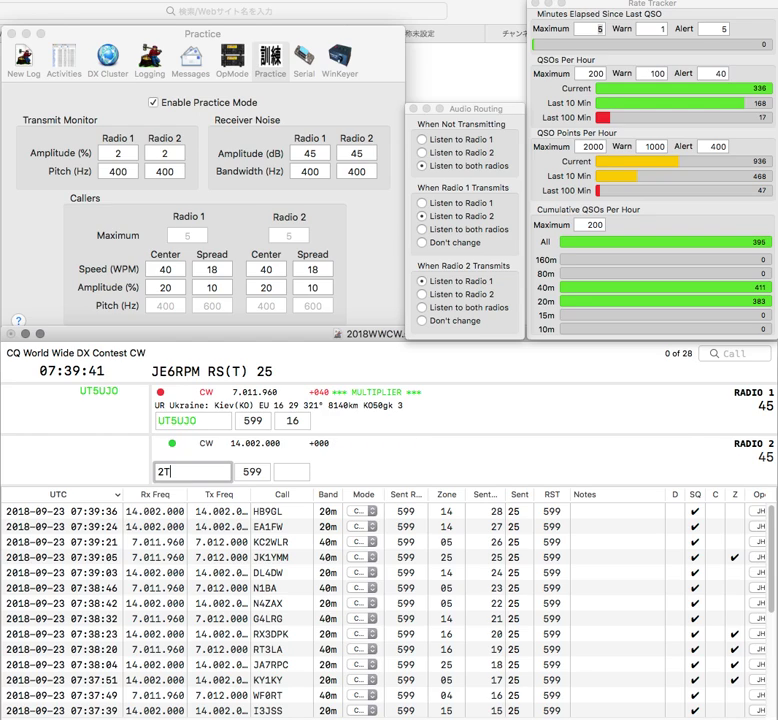
pyautogui.write('R')
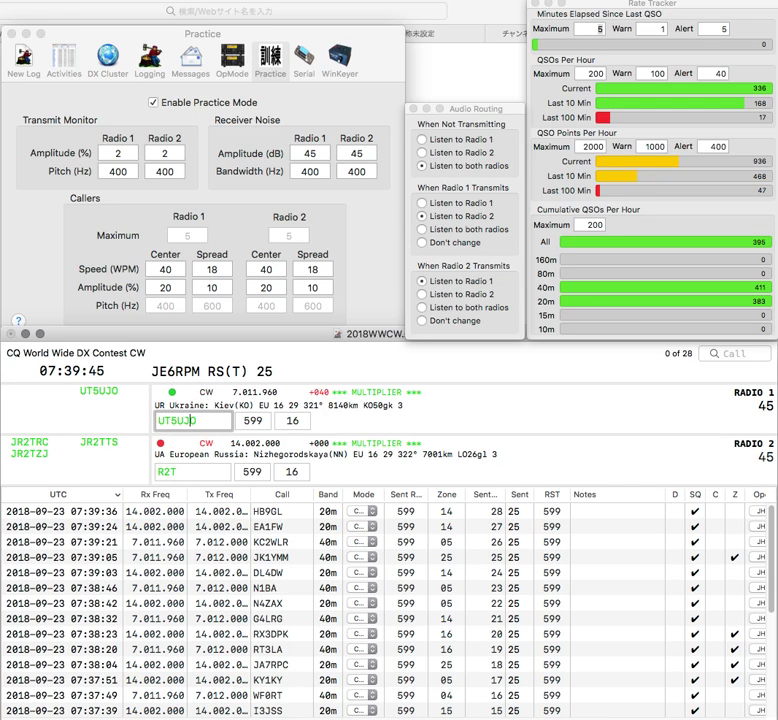
pyautogui.press('Return')
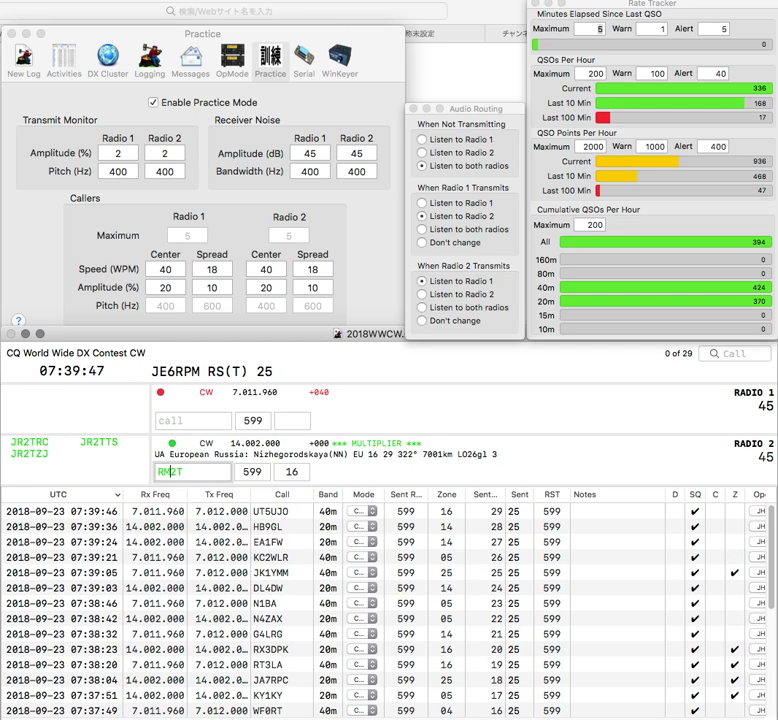
# Correct the Radio 2 call to RM2T, enter N3WM on Radio 1 with its exchange, and log both contacts
pyautogui.write('M')
pyautogui.press('Return')
pyautogui.write('N3WM')
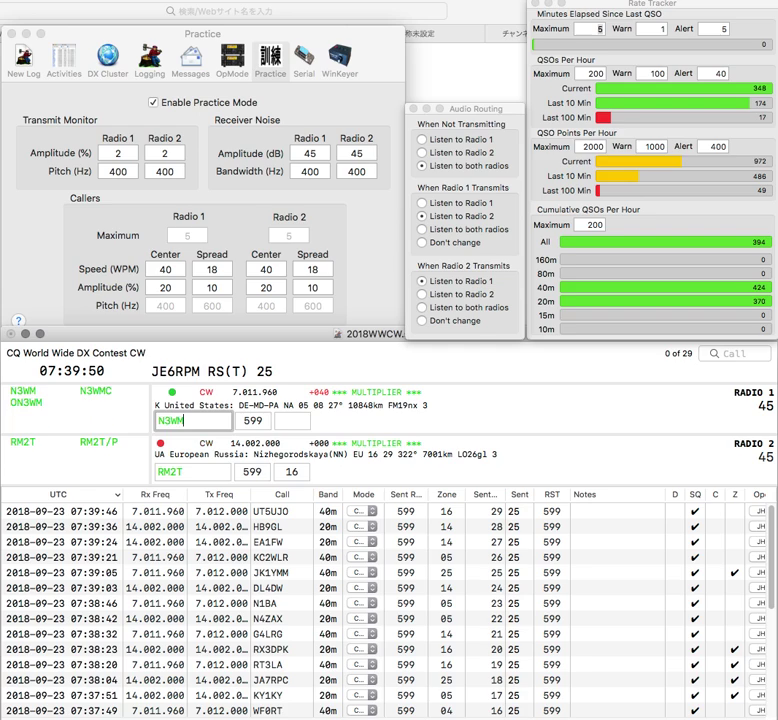
pyautogui.press('Return')
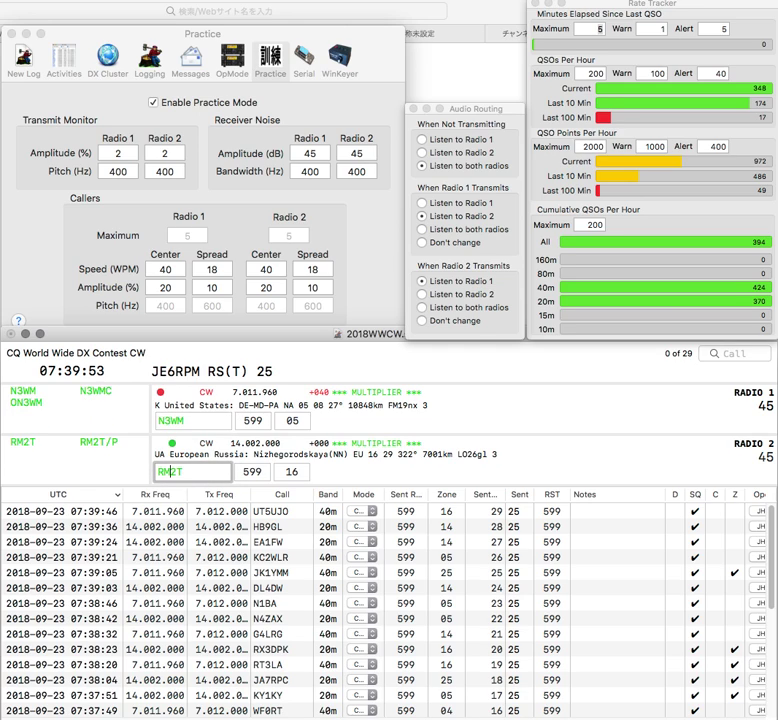
pyautogui.press('Return')
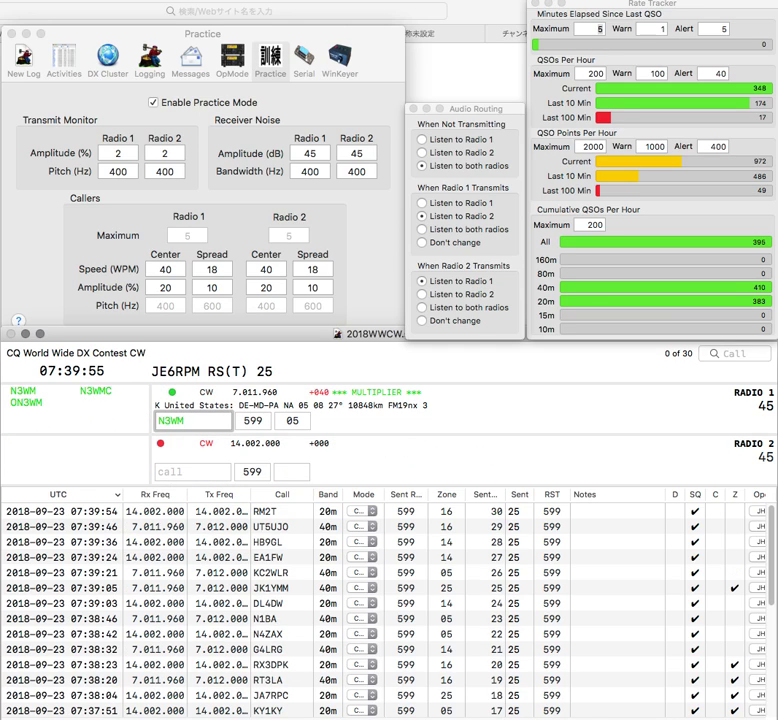
pyautogui.press('Return')
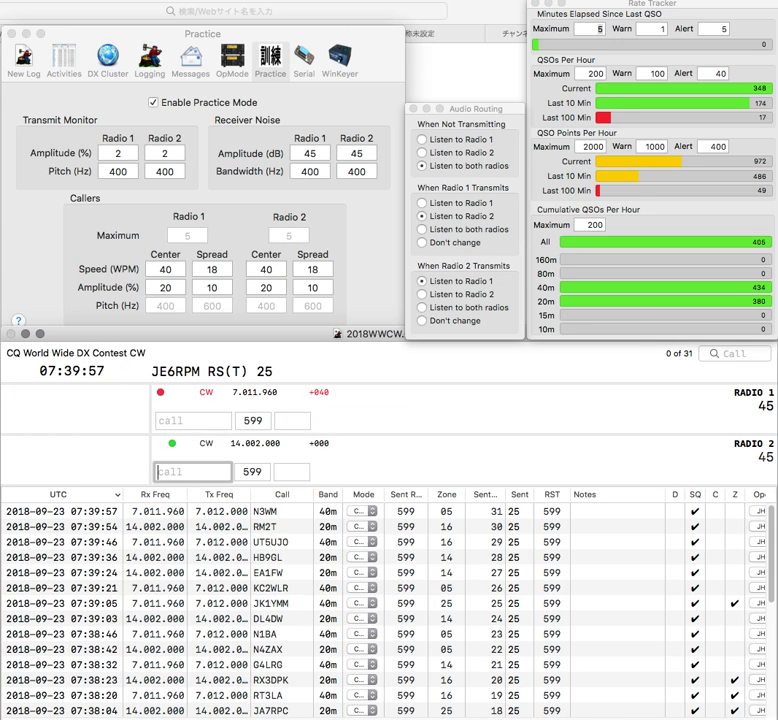
pyautogui.write('N0BE')
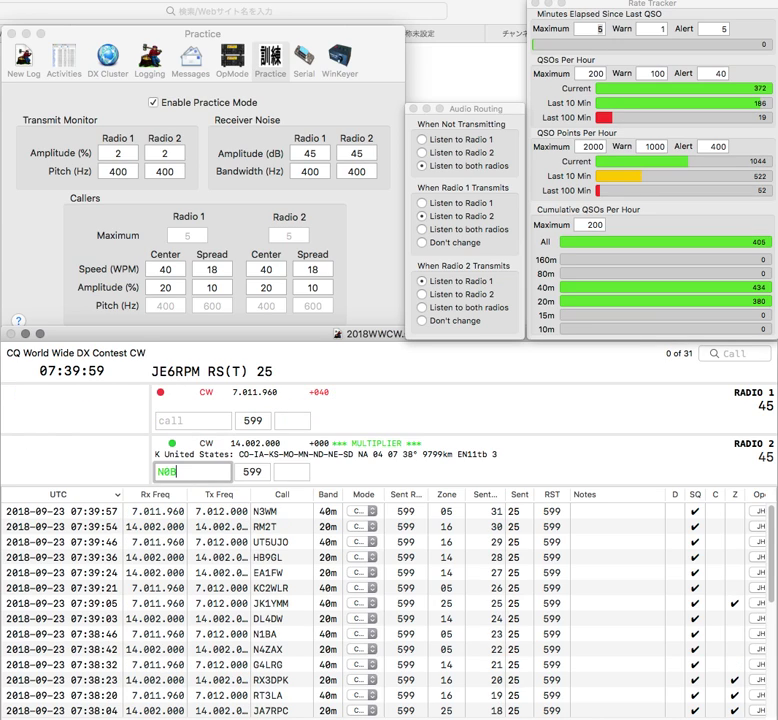
pyautogui.press('Return')
pyautogui.write('WA1')
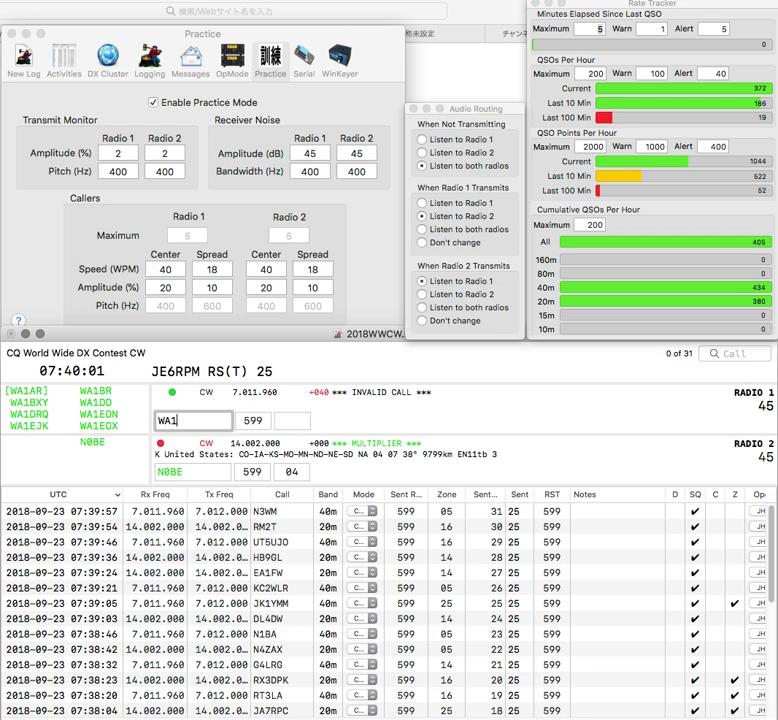
pyautogui.write('VFO')
pyautogui.press('Return')
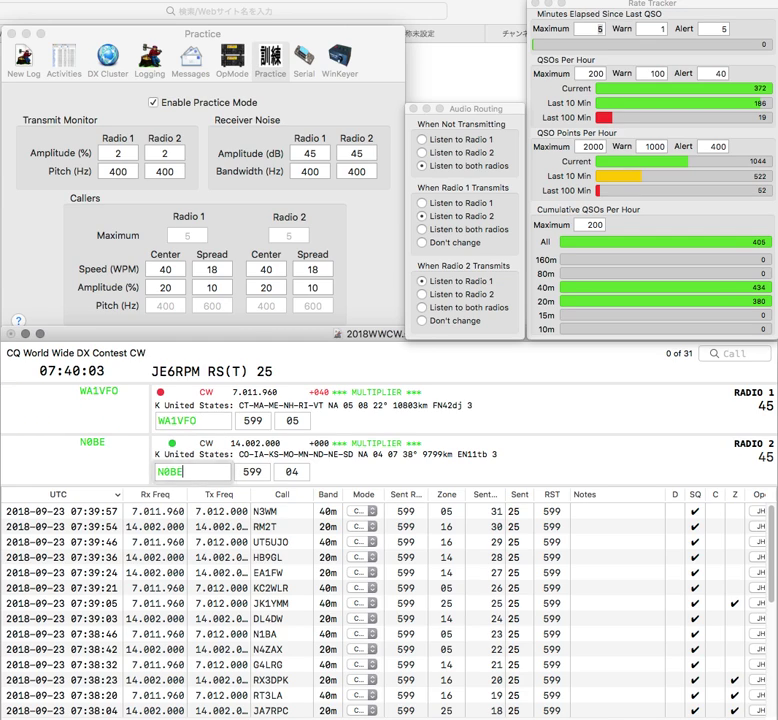
pyautogui.press('Return')
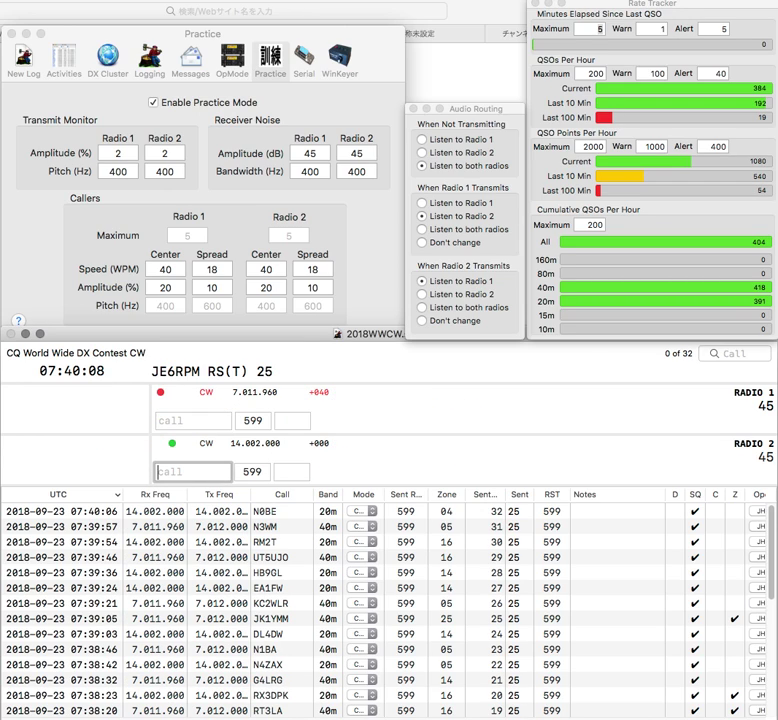
# Send the partial call NN on Radio 2 and the partial call W on Radio 1
pyautogui.write('NN')
pyautogui.press('Return')
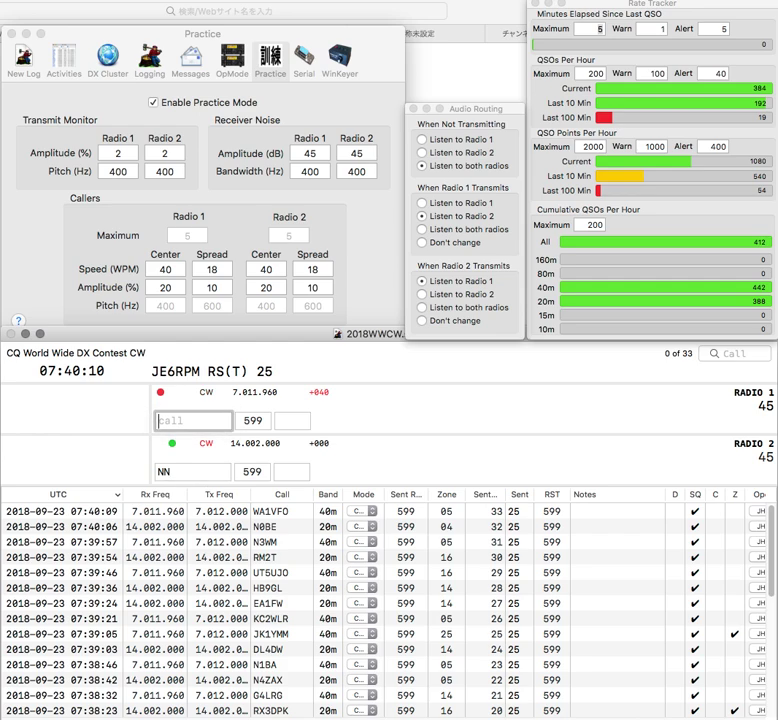
pyautogui.write('U')
pyautogui.press('BackSpace')
pyautogui.write('W')
pyautogui.press('Return')
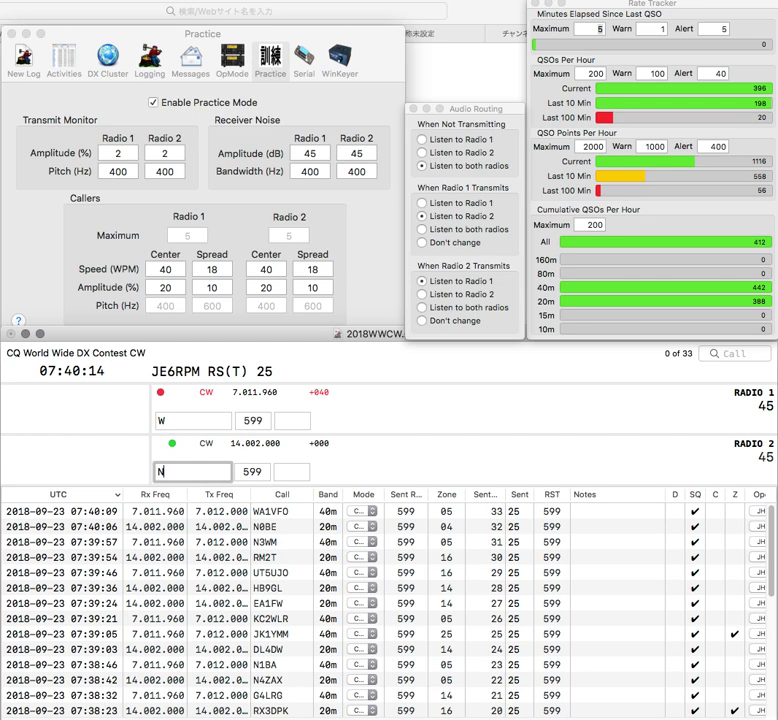
# Extend the partial calls to NN0 on Radio 2 and WE on Radio 1 and send both
pyautogui.write('N0')
pyautogui.press('Return')
pyautogui.write('E')
pyautogui.press('Return')
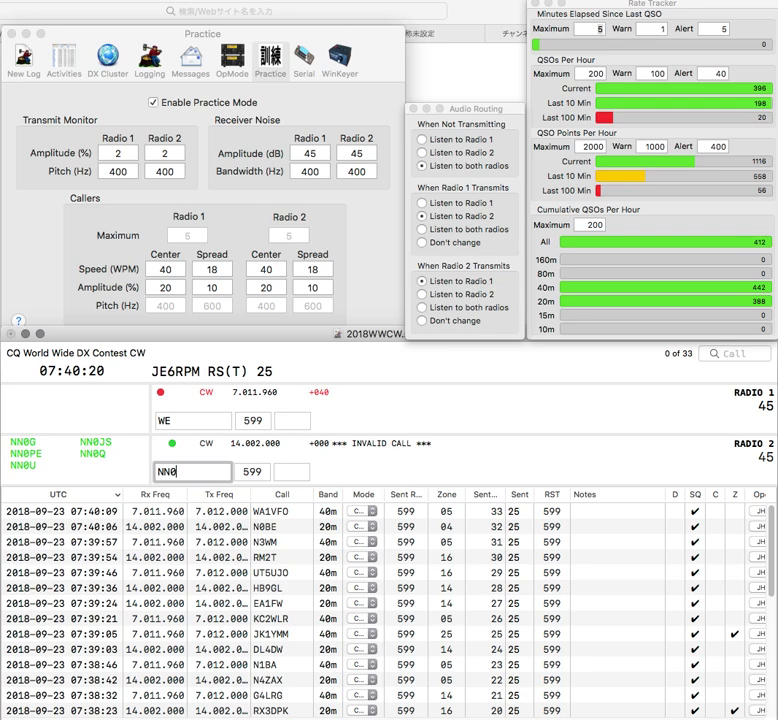
pyautogui.write('PE')
pyautogui.press('Return')
pyautogui.write('AEN')
pyautogui.press('Return')
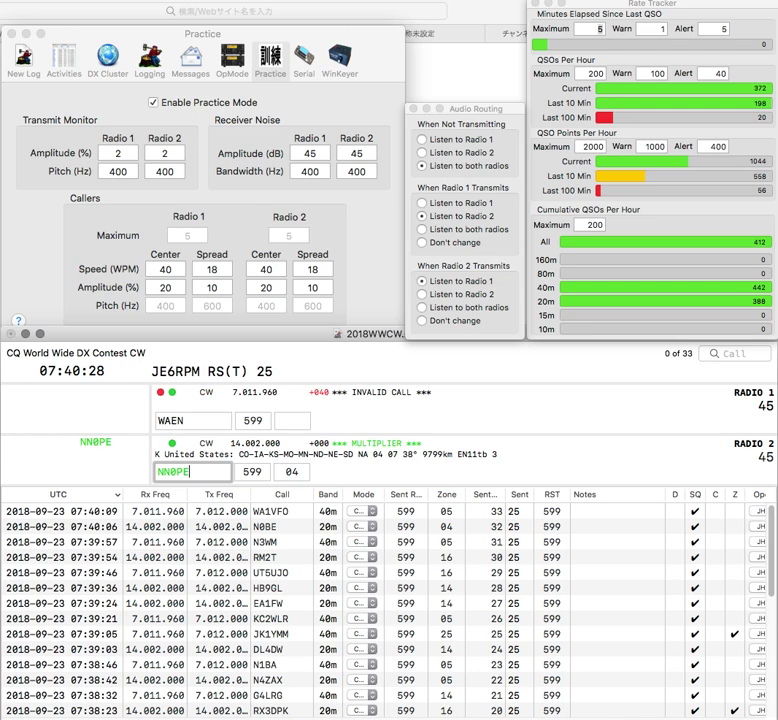
pyautogui.press('Return')
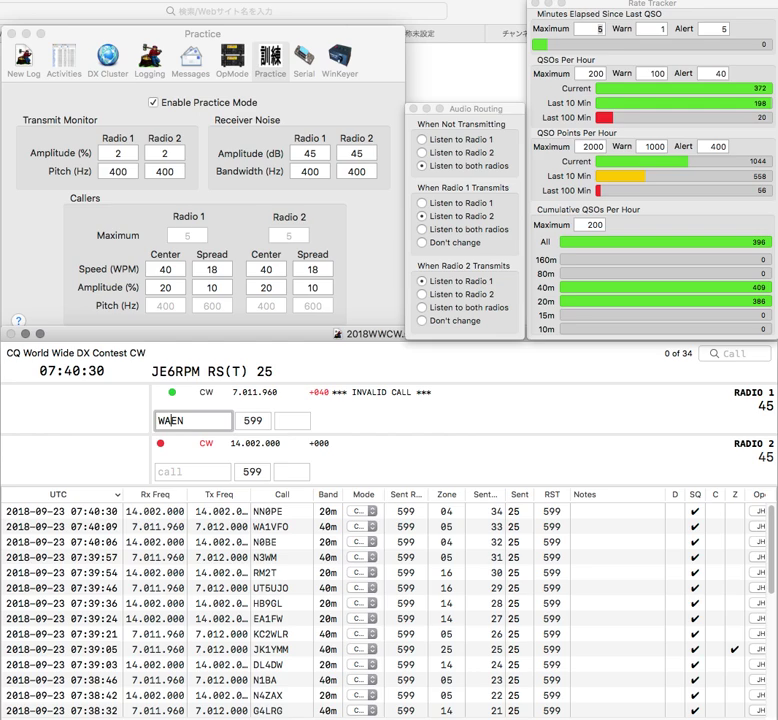
# Correct the partial call on Radio 1 to WANE and send it, and send the partial call HS on Radio 2
pyautogui.press('BackSpace')
pyautogui.press('BackSpace')
pyautogui.write('NE')
pyautogui.press('Return')
pyautogui.write('HS')
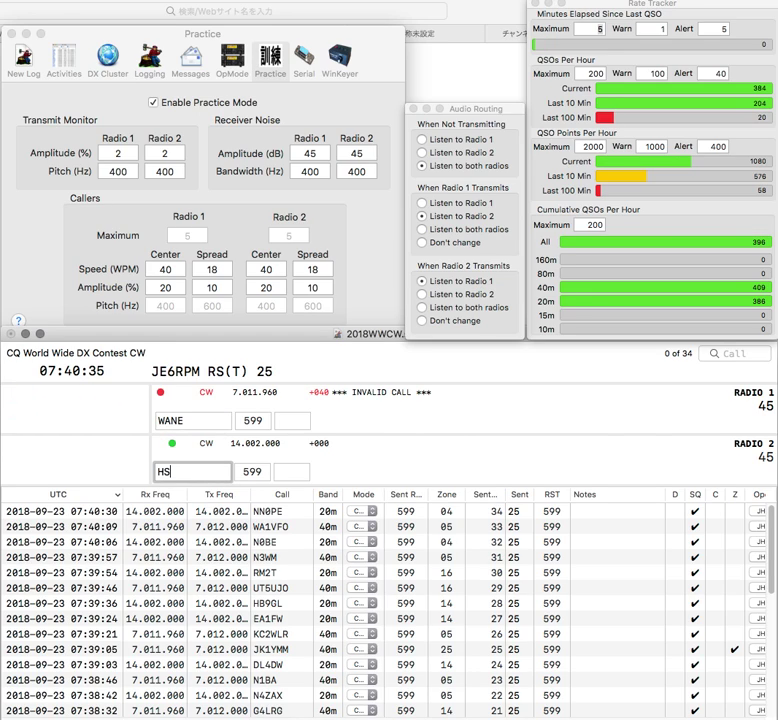
pyautogui.press('Return')
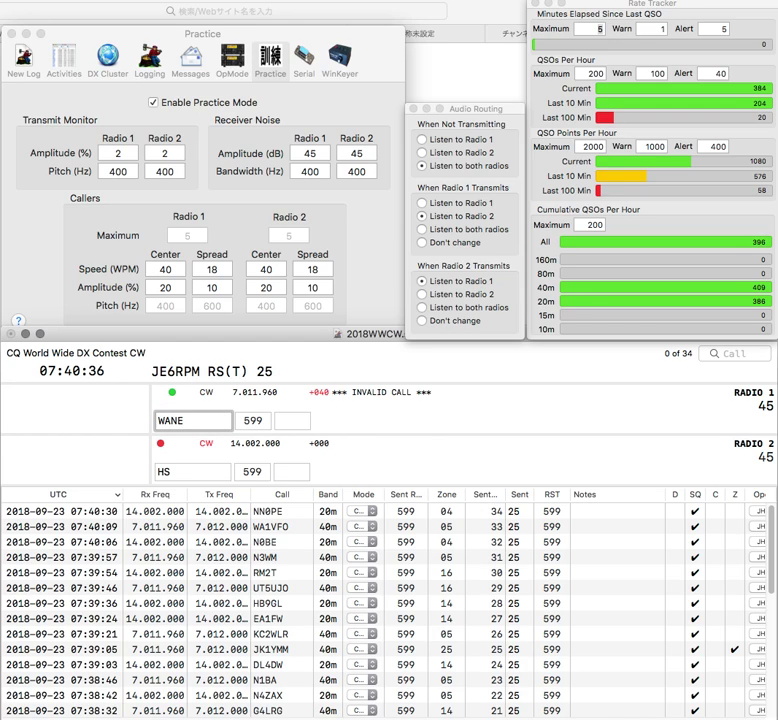
pyautogui.write('5')
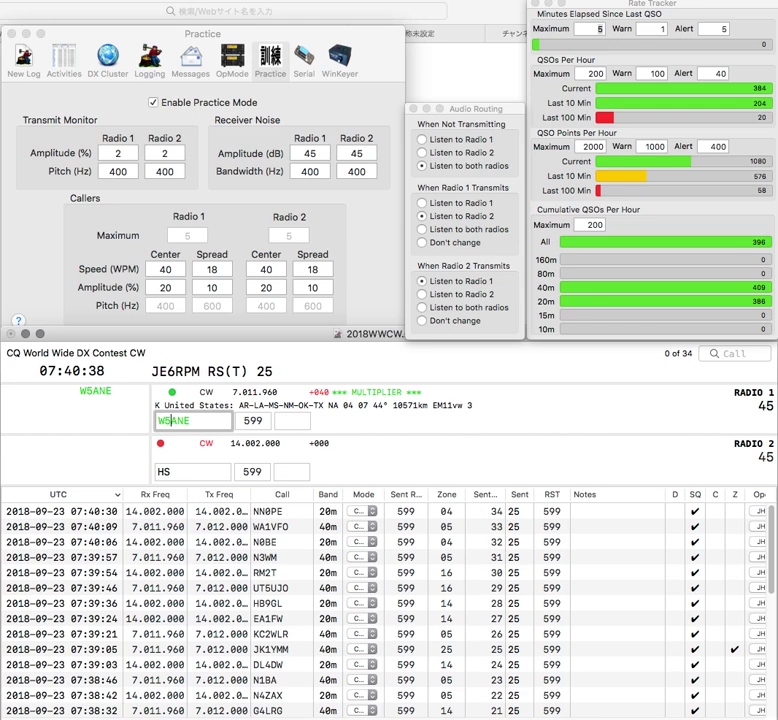
pyautogui.press('Return')
pyautogui.press('Left')
pyautogui.press('Left')
pyautogui.write('NN7')
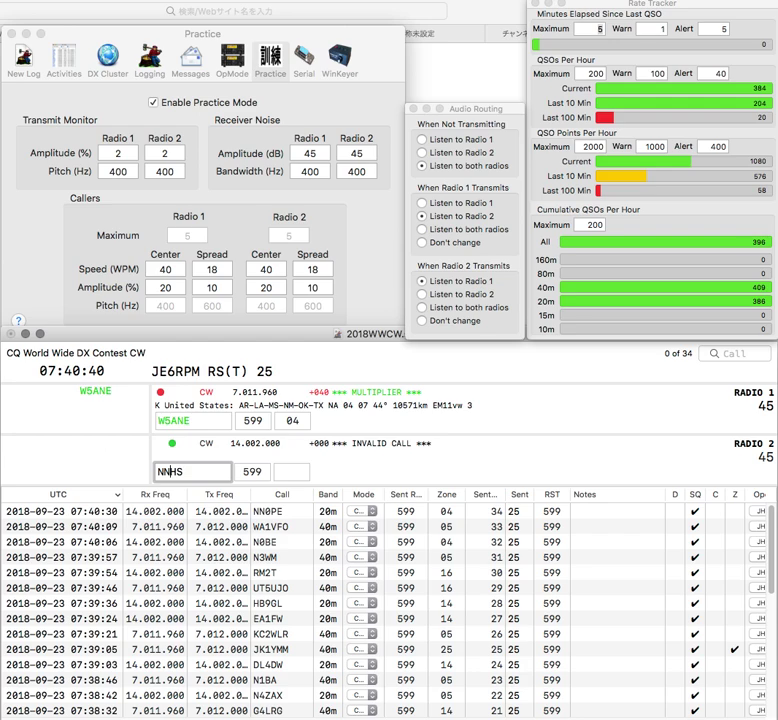
pyautogui.press('Delete')
pyautogui.press('Delete')
pyautogui.write('SS')
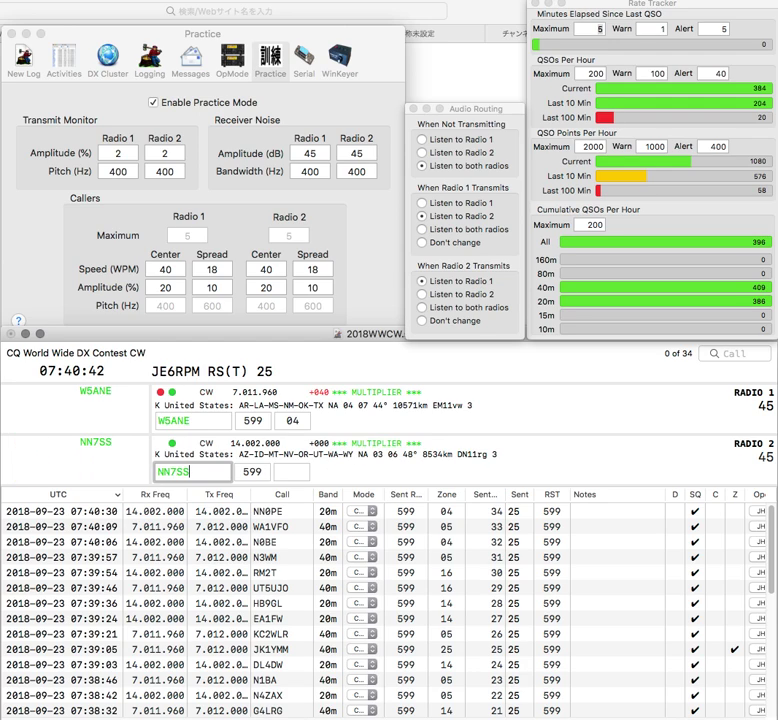
pyautogui.press('Return')
pyautogui.press('Return')
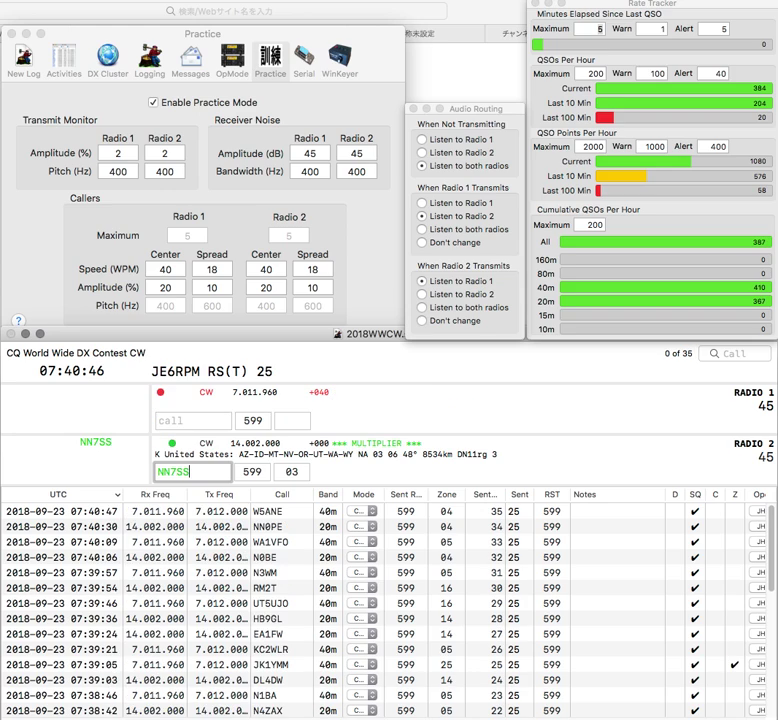
pyautogui.press('Return')
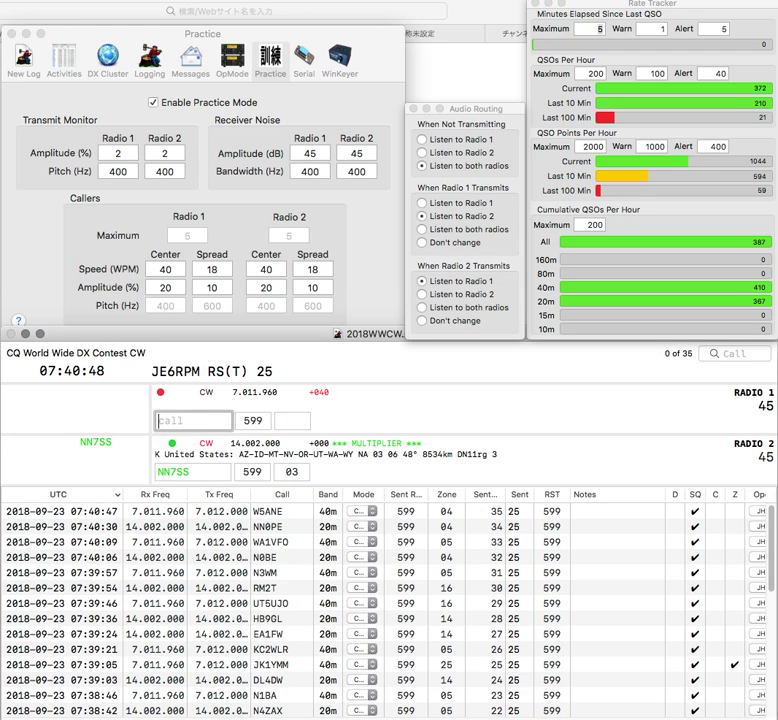
pyautogui.write('NW')
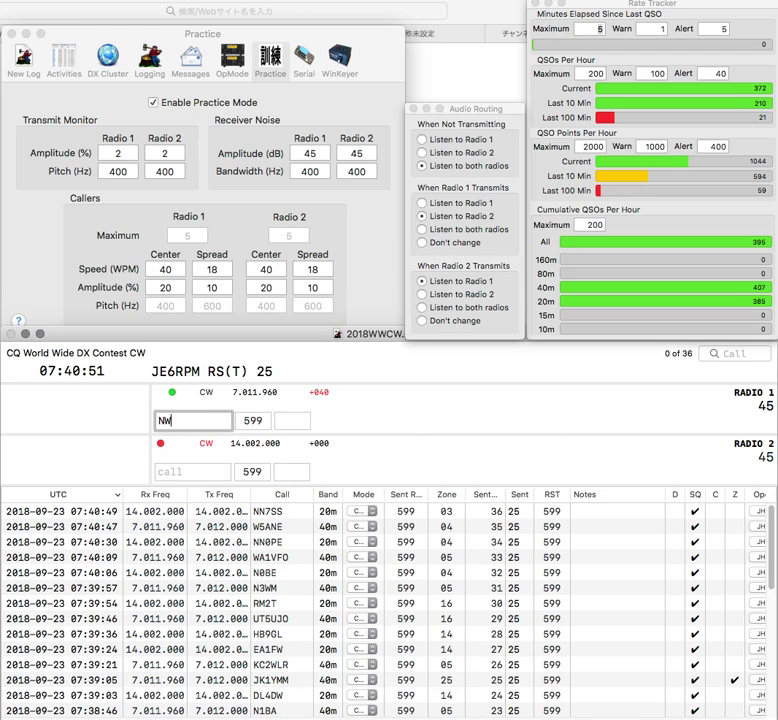
pyautogui.write('4N')
pyautogui.press('Return')
pyautogui.write('SK5DB')
pyautogui.press('Return')
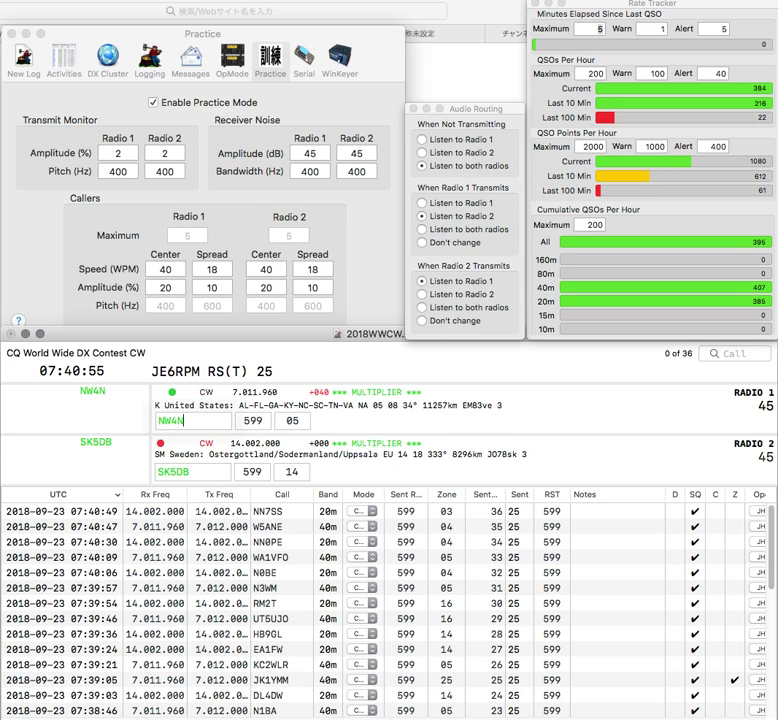
pyautogui.press('Return')
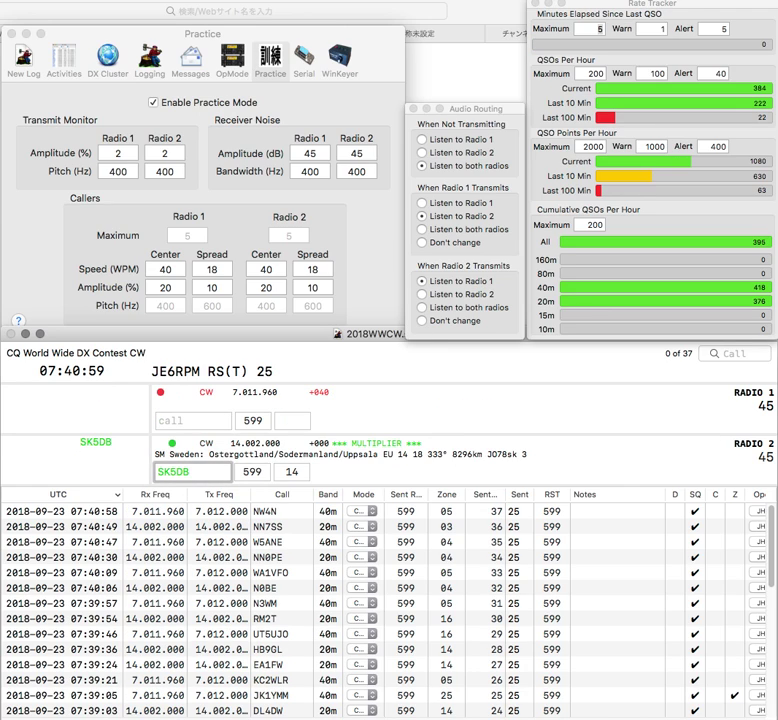
pyautogui.press('Return')
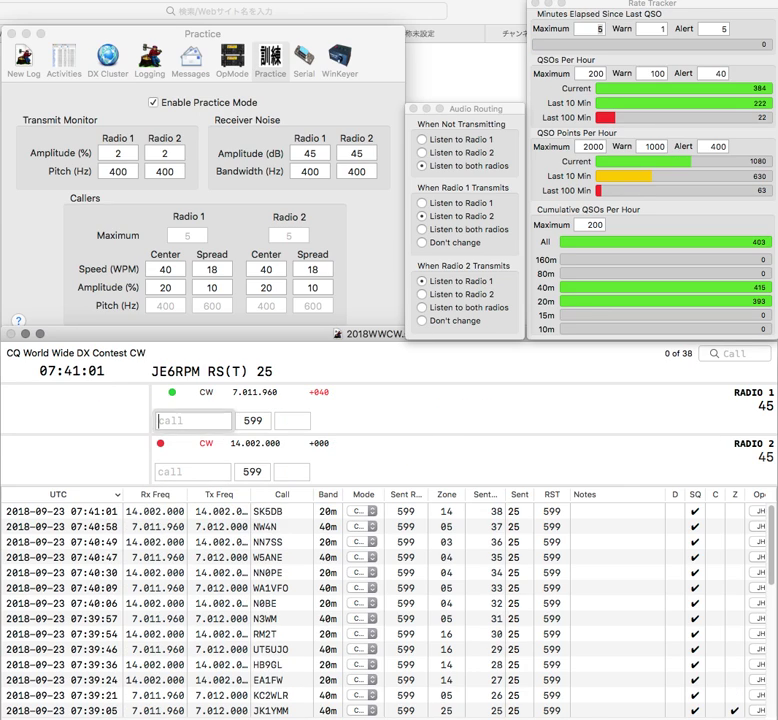
# Send the partial call DL on Radio 1, and replace it with K2VI and its exchange
pyautogui.write('DL')
pyautogui.press('Return')
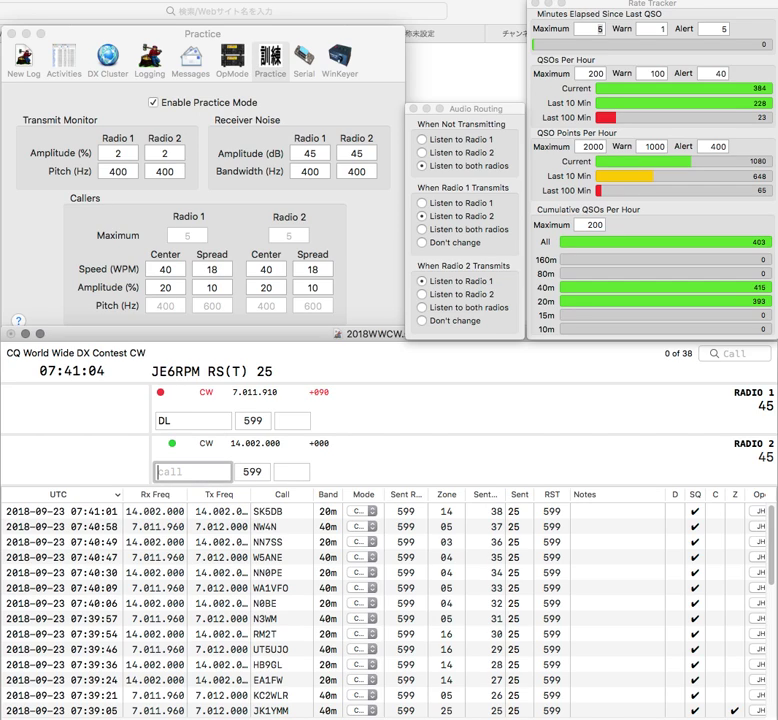
pyautogui.press('Tab')
pyautogui.write('K2FN')
pyautogui.press('BackSpace')
pyautogui.press('BackSpace')
pyautogui.write('VI')
pyautogui.press('Home')
pyautogui.press('Delete')
pyautogui.press('Delete')
pyautogui.press('Return')
# Send the partial call BM on Radio 2 and log the K2VI contact on Radio 1
pyautogui.press('Tab')
pyautogui.press('Tab')
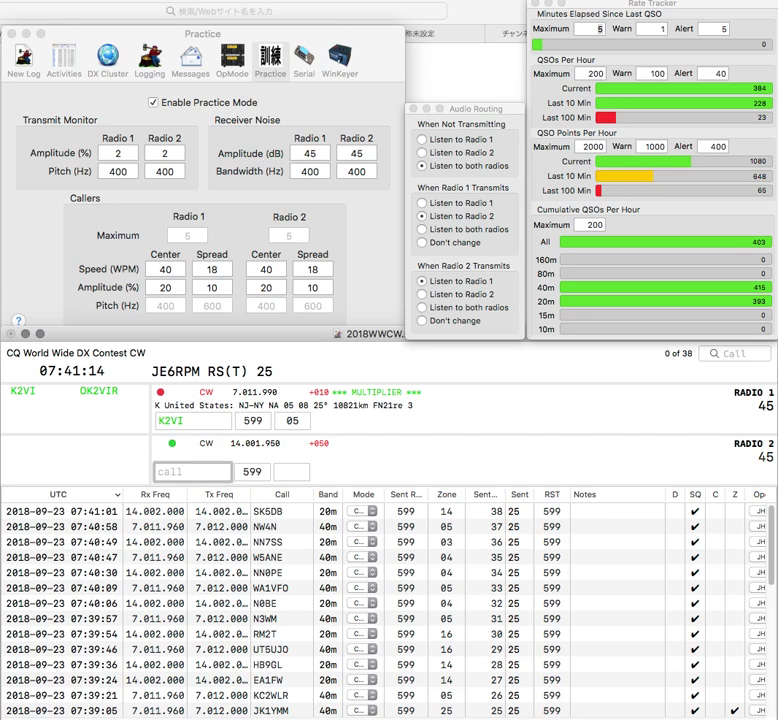
pyautogui.write('BM')
pyautogui.press('Return')
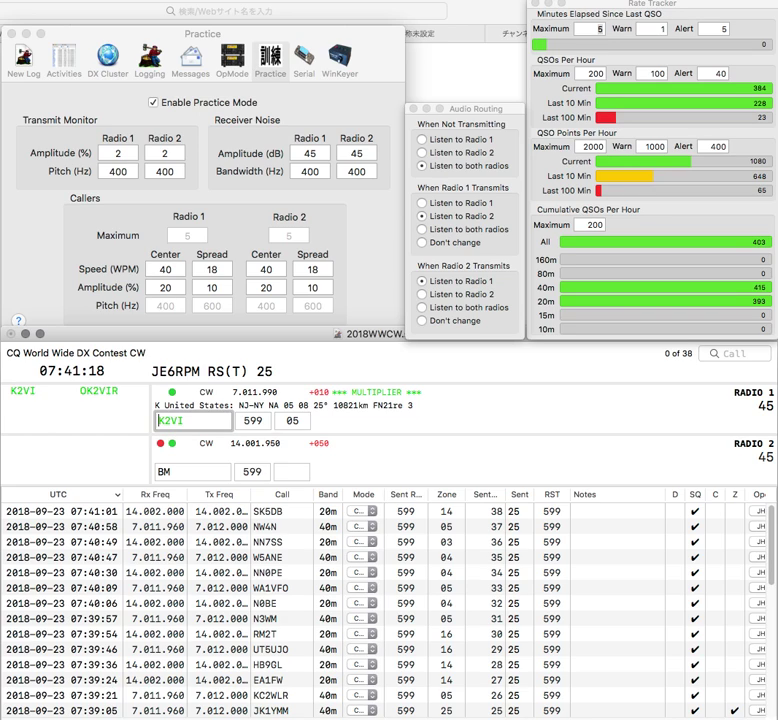
pyautogui.press('Return')
pyautogui.press('Home')
pyautogui.write('OM1')
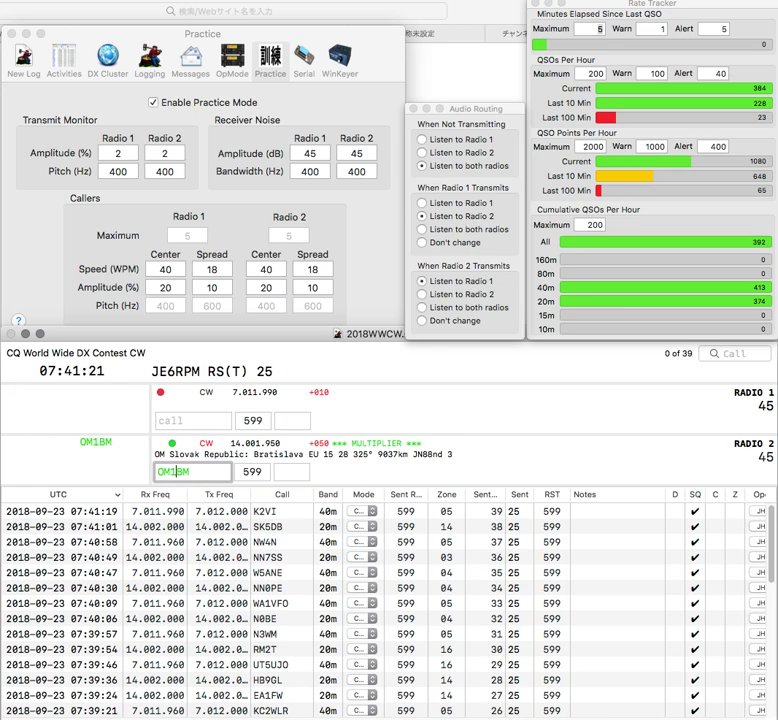
pyautogui.press('Return')
pyautogui.write('F')
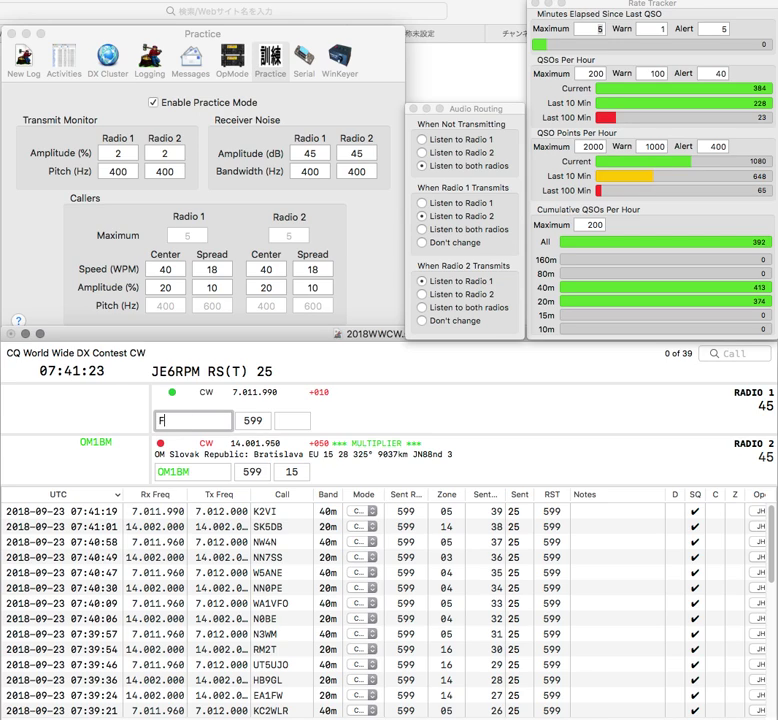
pyautogui.write('4FPG')
pyautogui.press('Return')
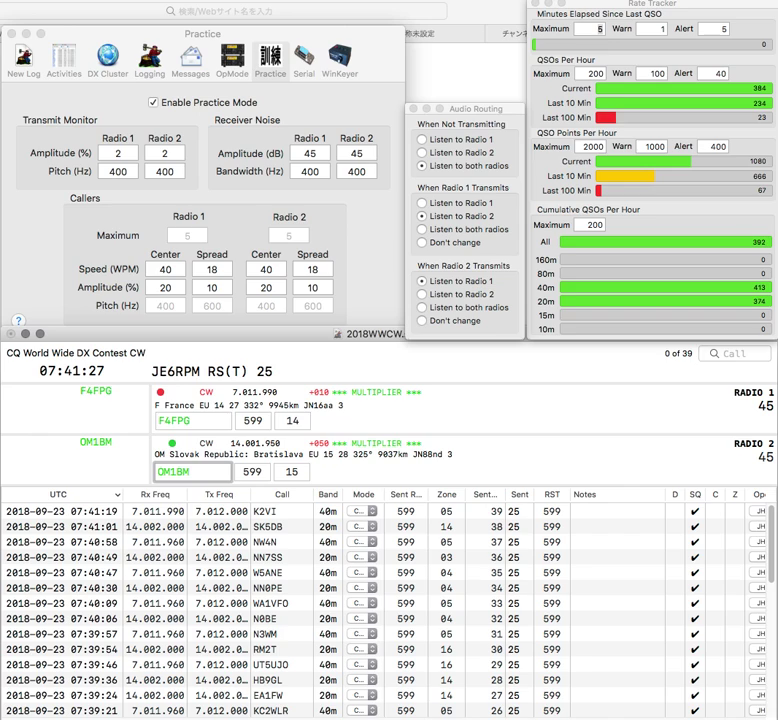
pyautogui.press('Return')
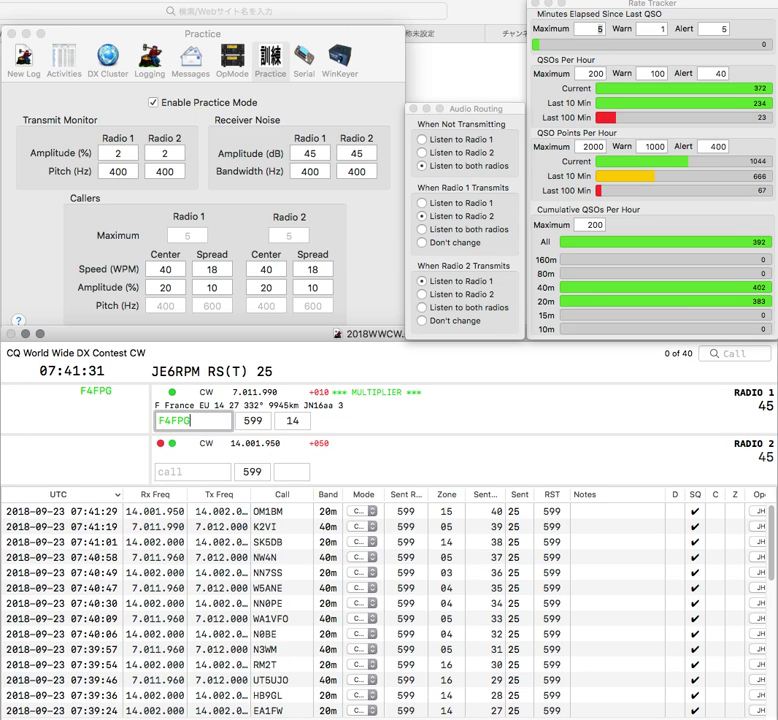
pyautogui.press('Return')
pyautogui.write('W5TG')
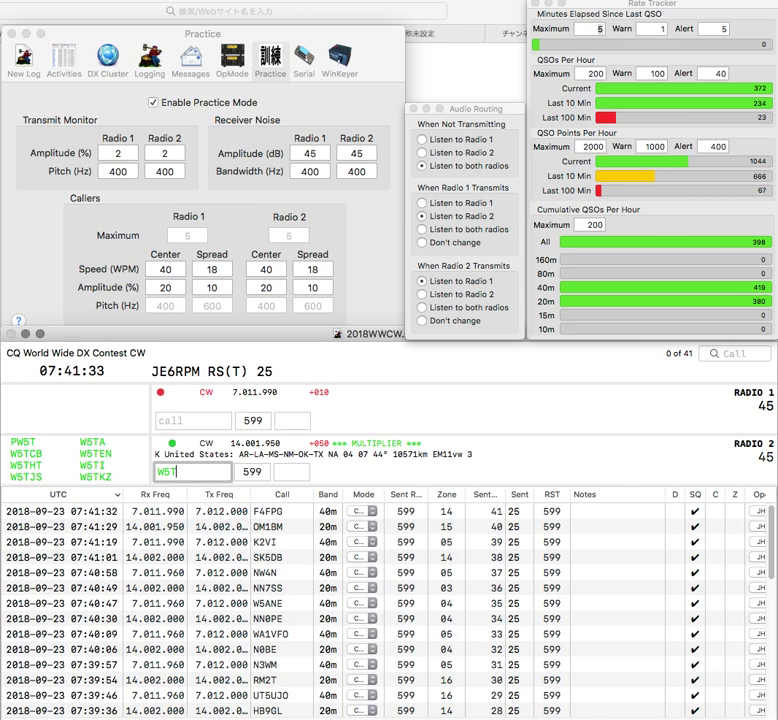
pyautogui.press('BackSpace')
pyautogui.write('ZC')
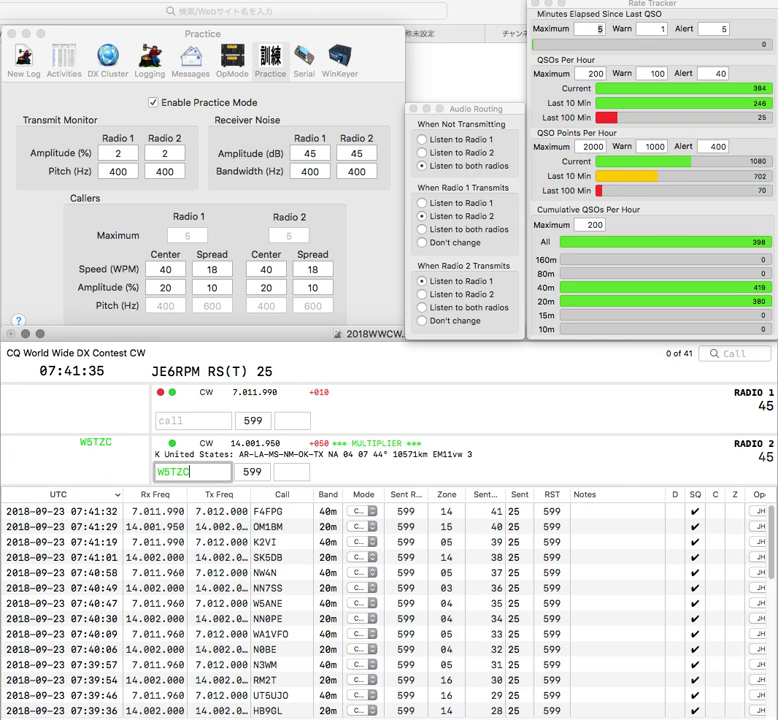
pyautogui.press('Return')
pyautogui.write('4BL')
pyautogui.press('Home')
pyautogui.write('W')
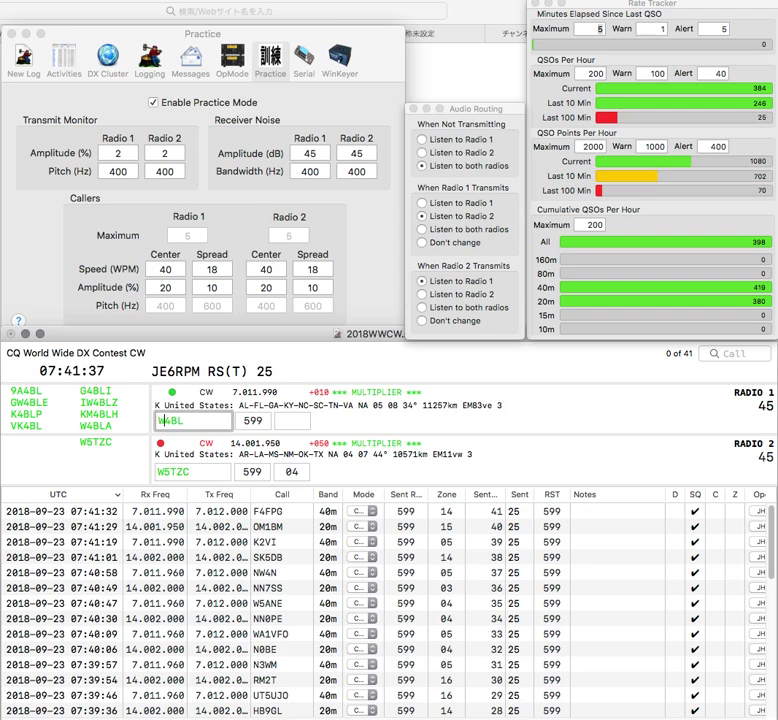
pyautogui.press('Return')
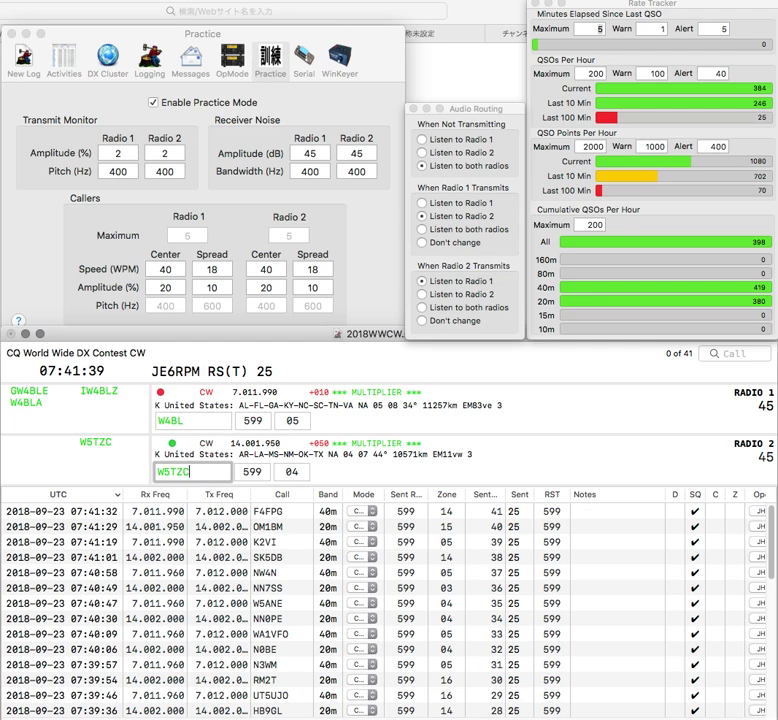
pyautogui.press('Up')
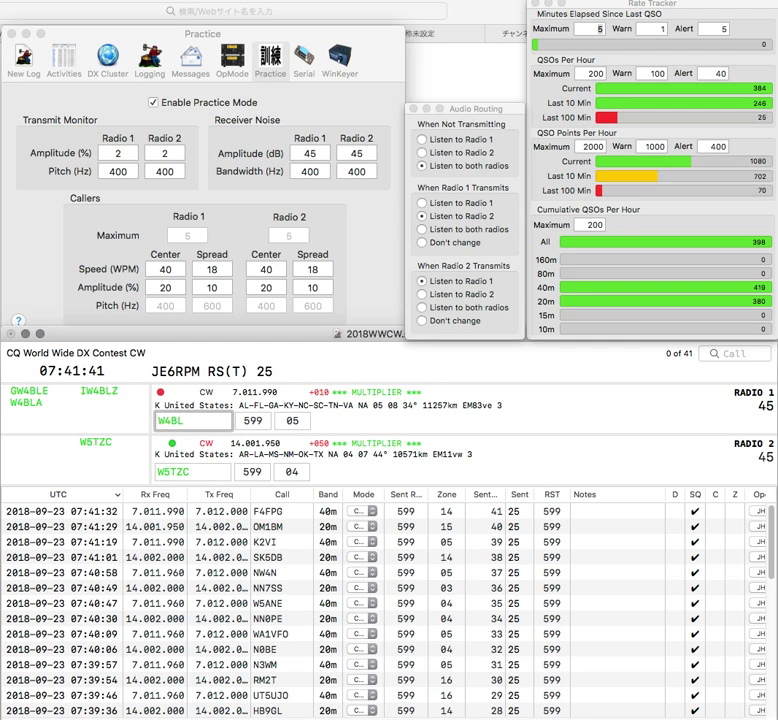
pyautogui.press('Return')
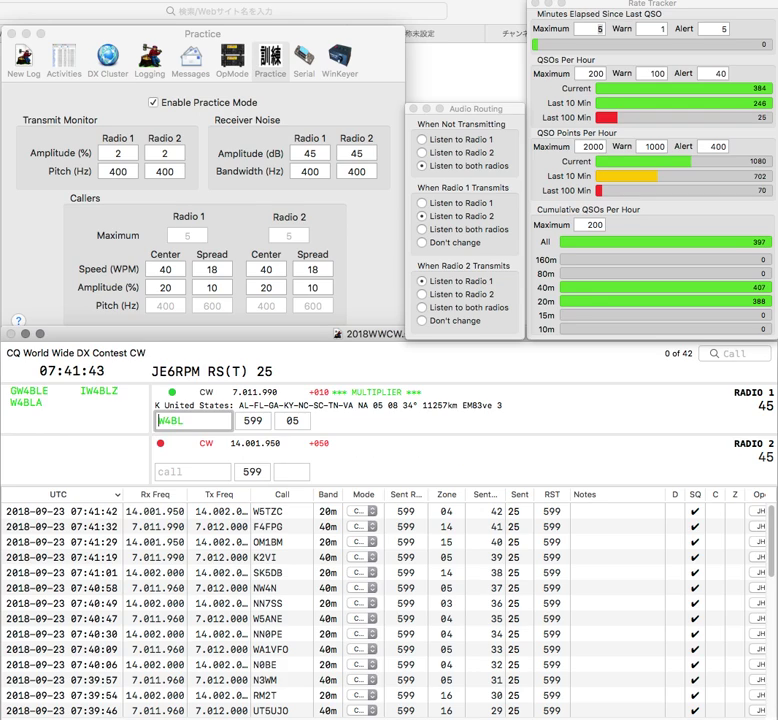
# Correct the Radio 1 call to VK4BL and log it, and send the partial calls F and F8 on Radio 2
pyautogui.press('Delete')
pyautogui.write('VK')
pyautogui.press('Return')
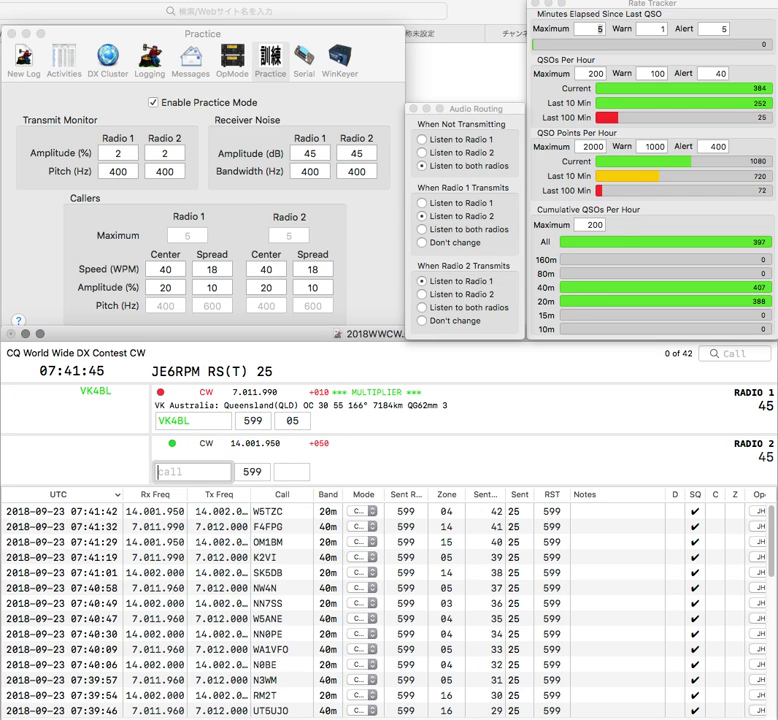
pyautogui.write('F')
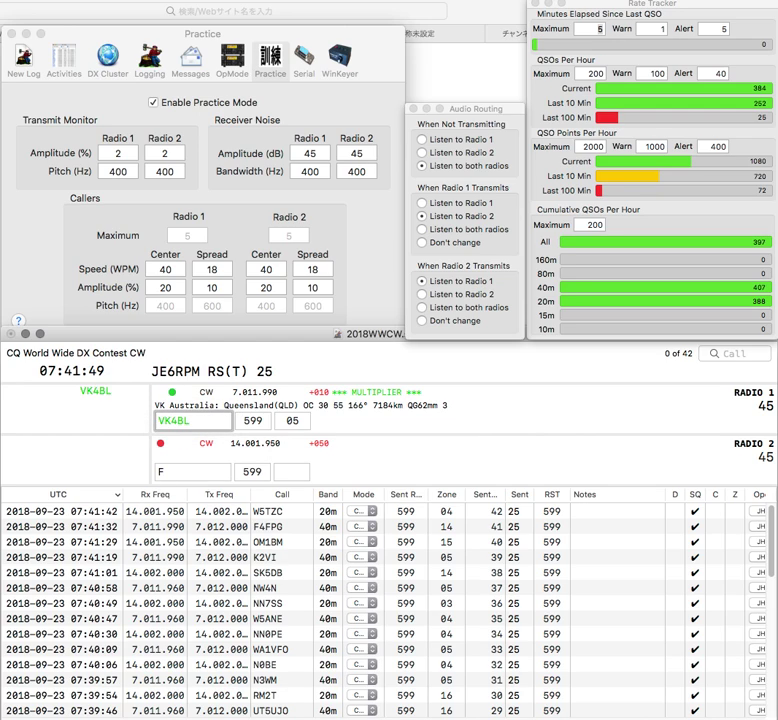
pyautogui.press('Return')
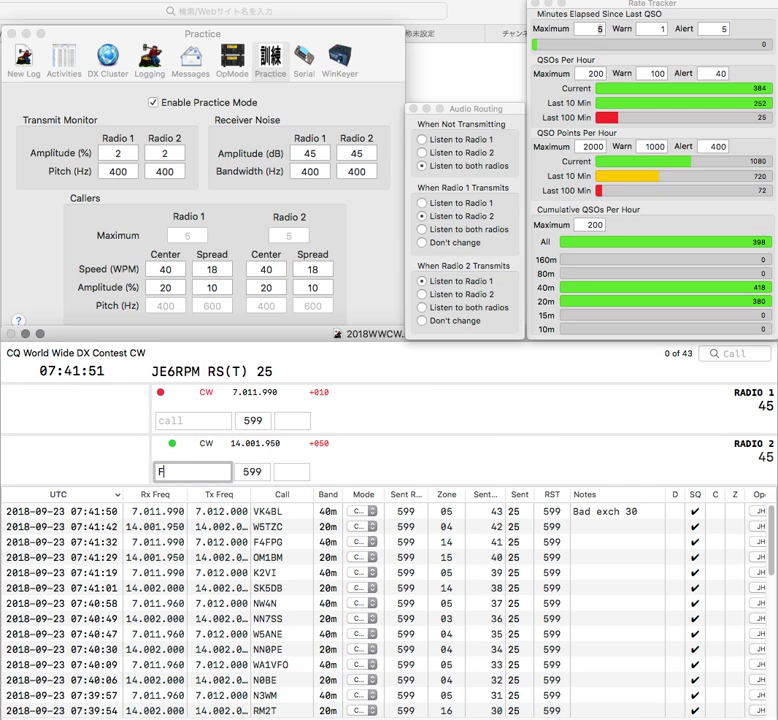
pyautogui.write('8')
pyautogui.press('Return')
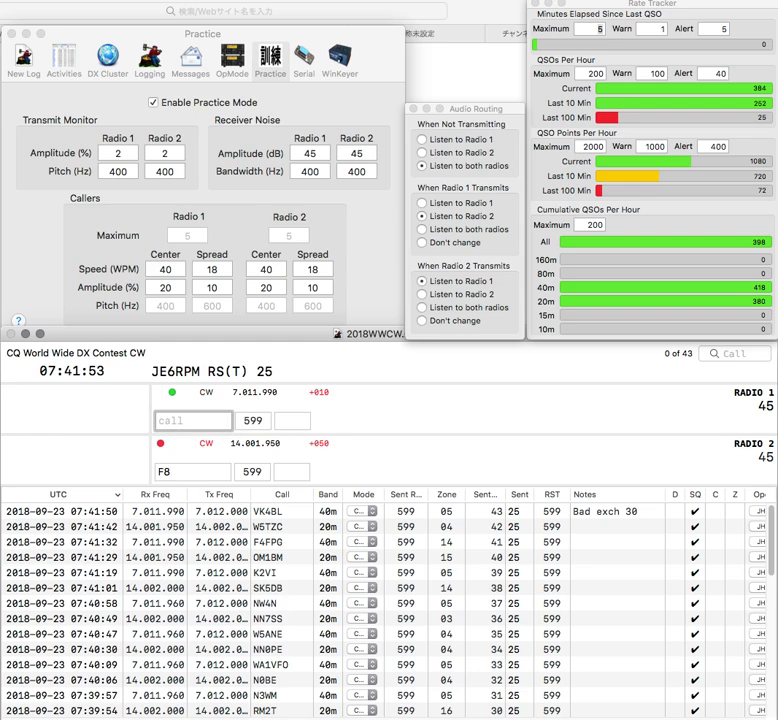
# Enter and log UY5TE on Radio 1, and extend the Radio 2 call to F8AAF and send its exchange
pyautogui.write('UY5TE')
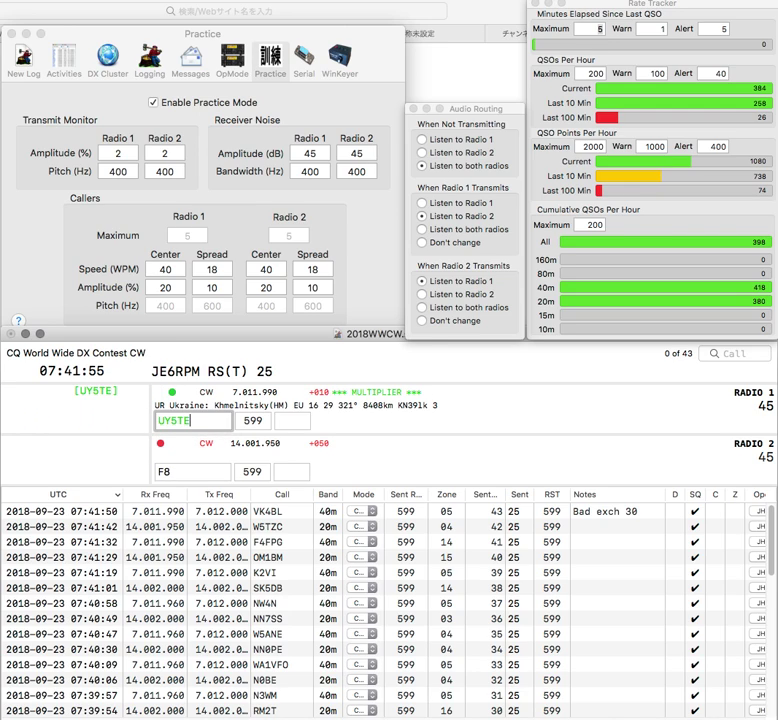
pyautogui.press('Return')
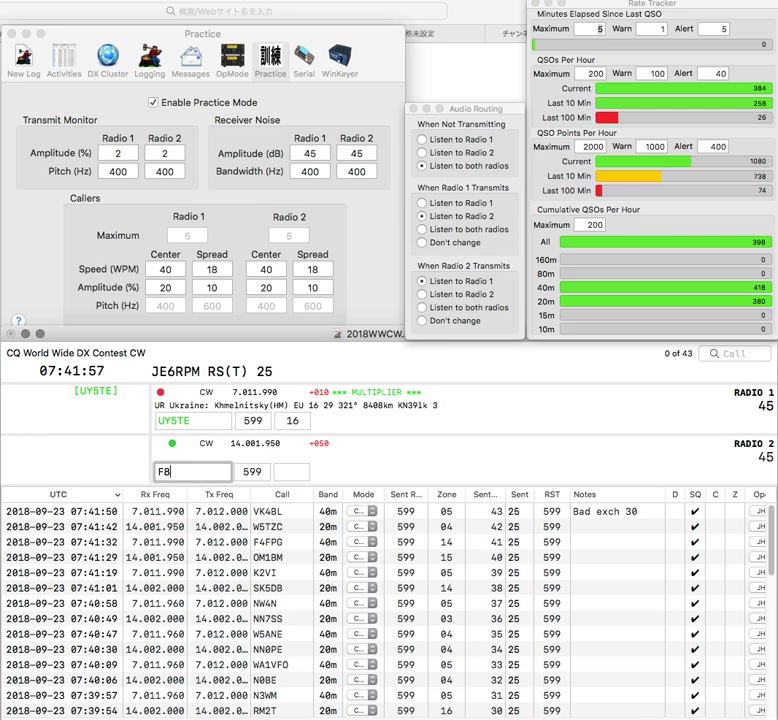
pyautogui.write('AAF')
pyautogui.press('Return')
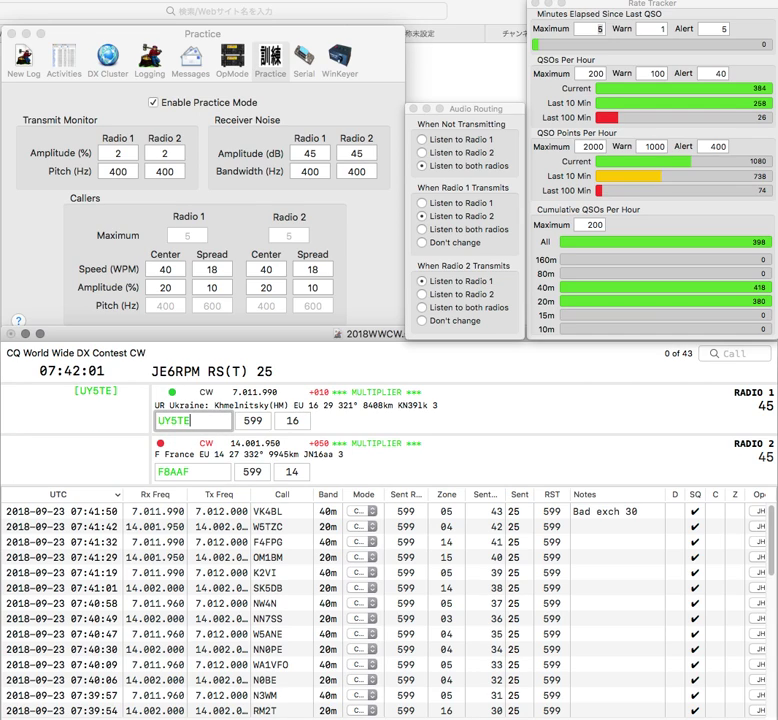
pyautogui.press('Return')
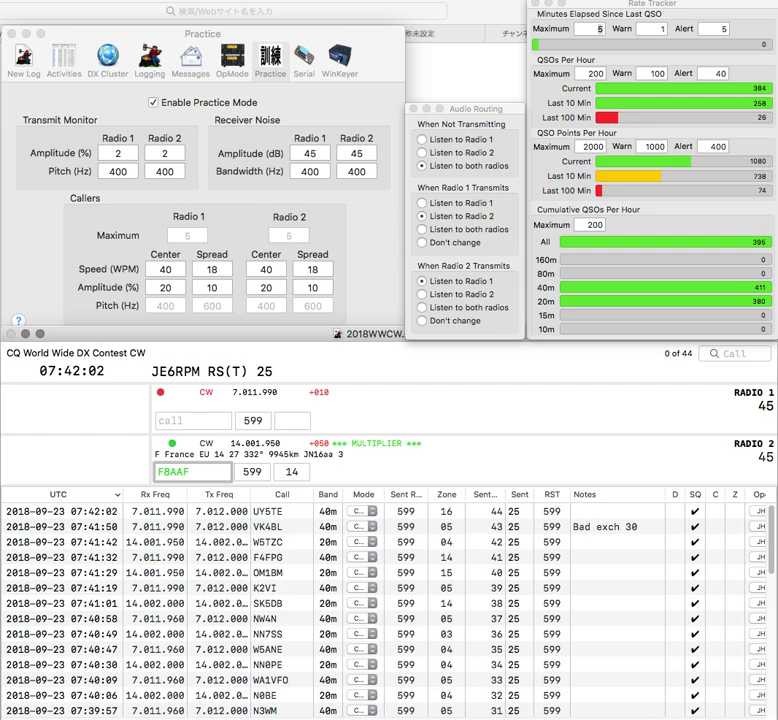
# Correct the Radio 2 call to F8AUF and send the partial call KZ on Radio 1
pyautogui.press('BackSpace')
pyautogui.press('BackSpace')
pyautogui.write('UF')
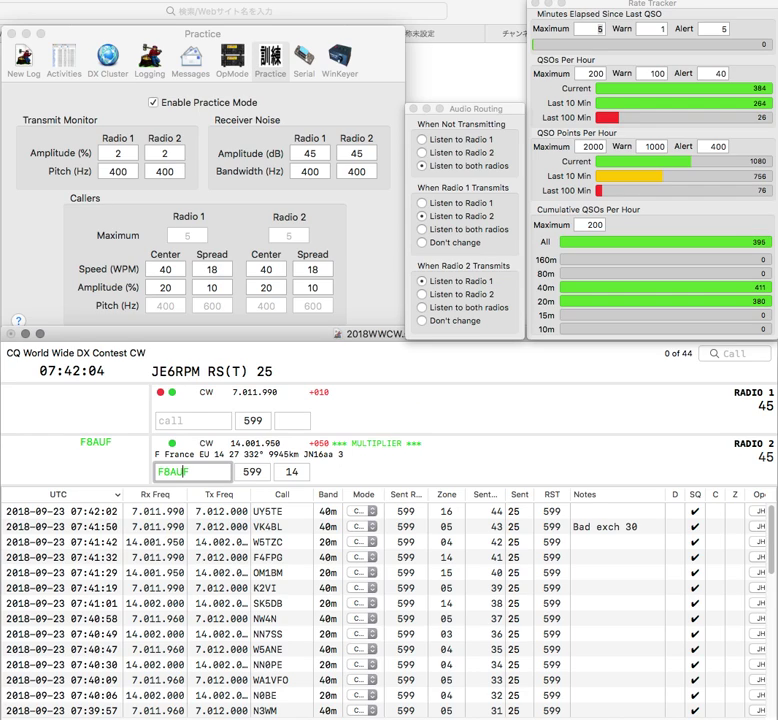
pyautogui.write('KZ')
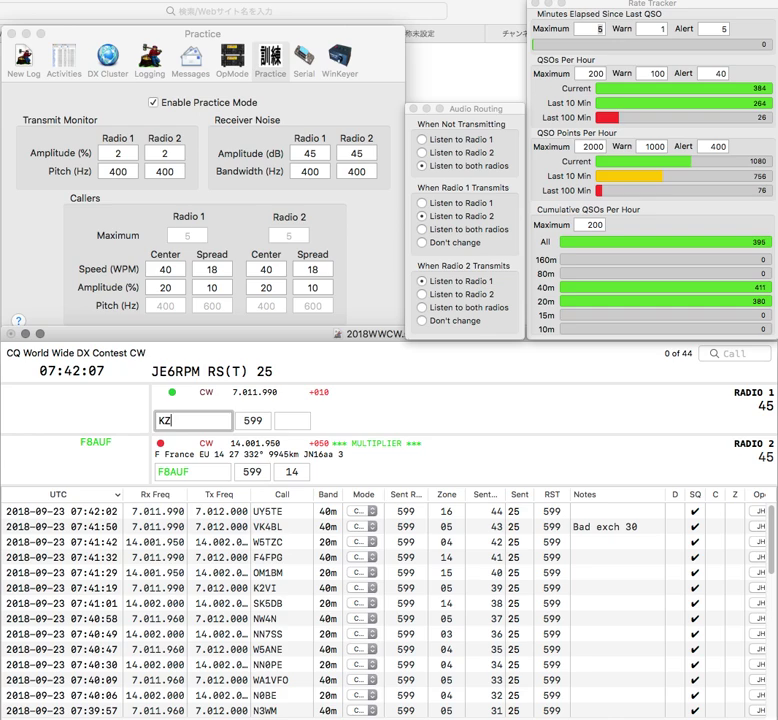
pyautogui.press('Return')
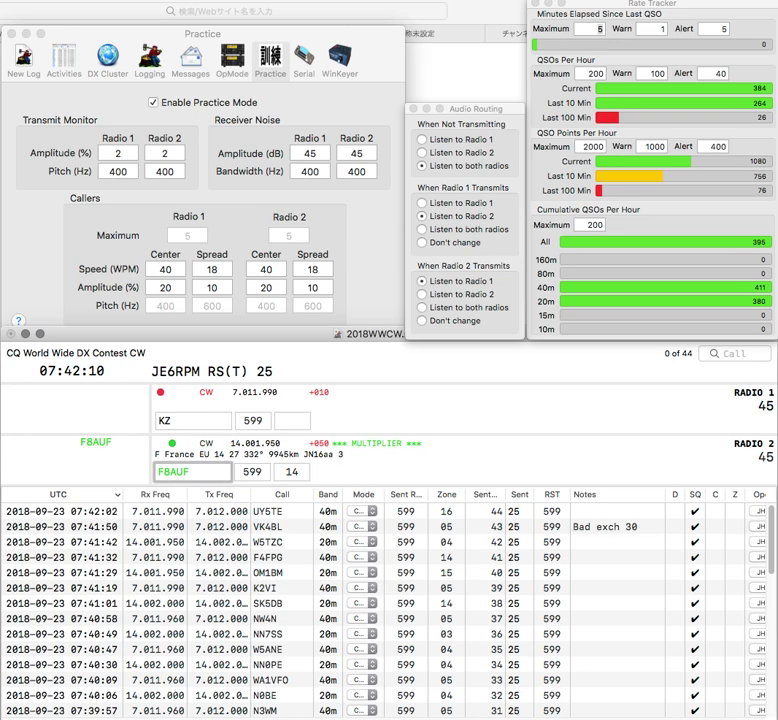
# Log F8AUF on Radio 2, and complete the Radio 1 call as K3MKZ and send its exchange
pyautogui.press('Return')
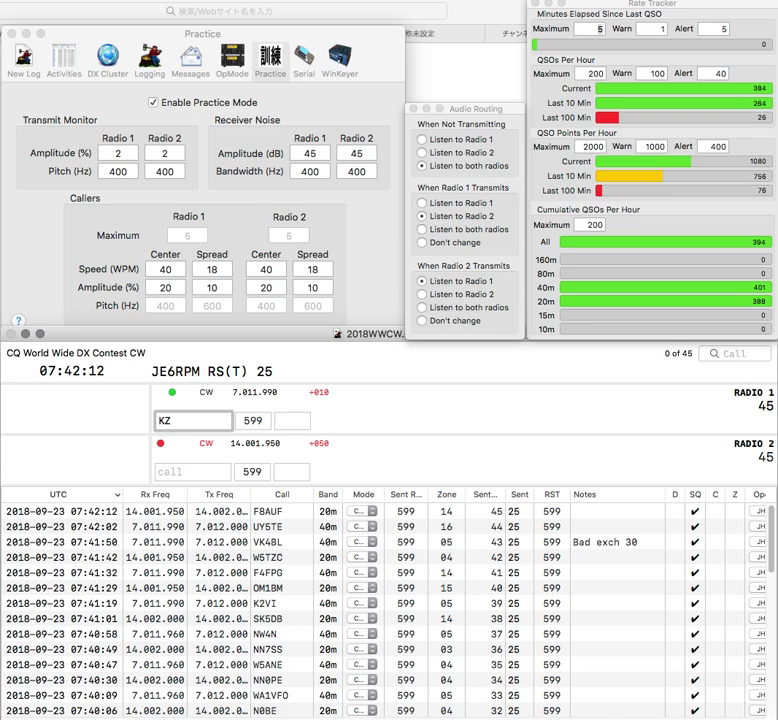
pyautogui.write('3MK')
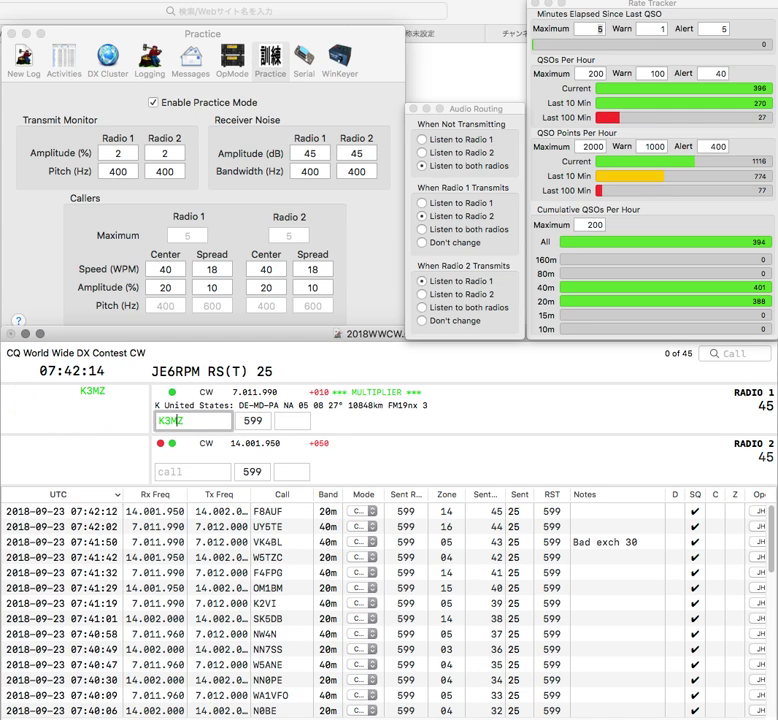
pyautogui.press('Return')
pyautogui.write('CMF')
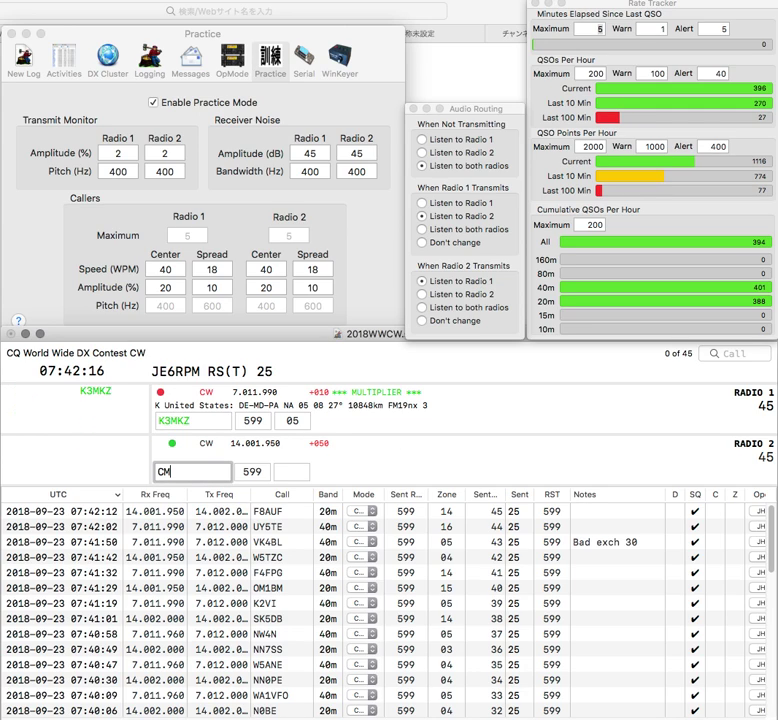
pyautogui.press('Return')
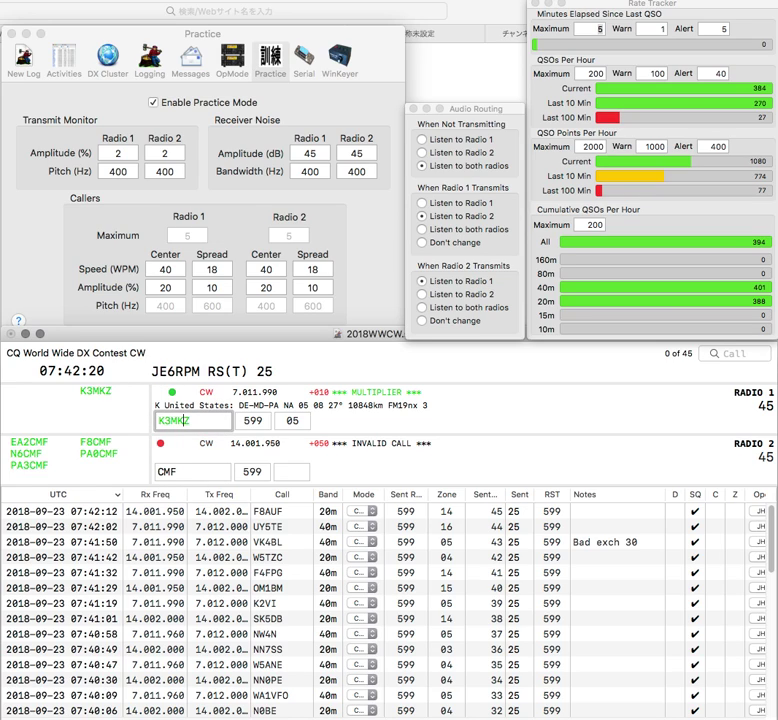
pyautogui.press('Return')
pyautogui.write('EA2')
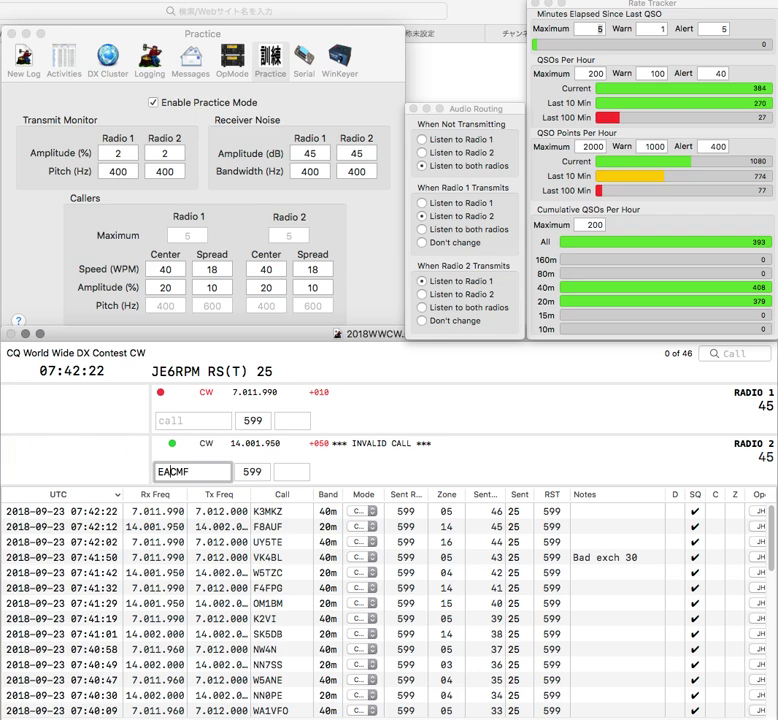
pyautogui.press('Return')
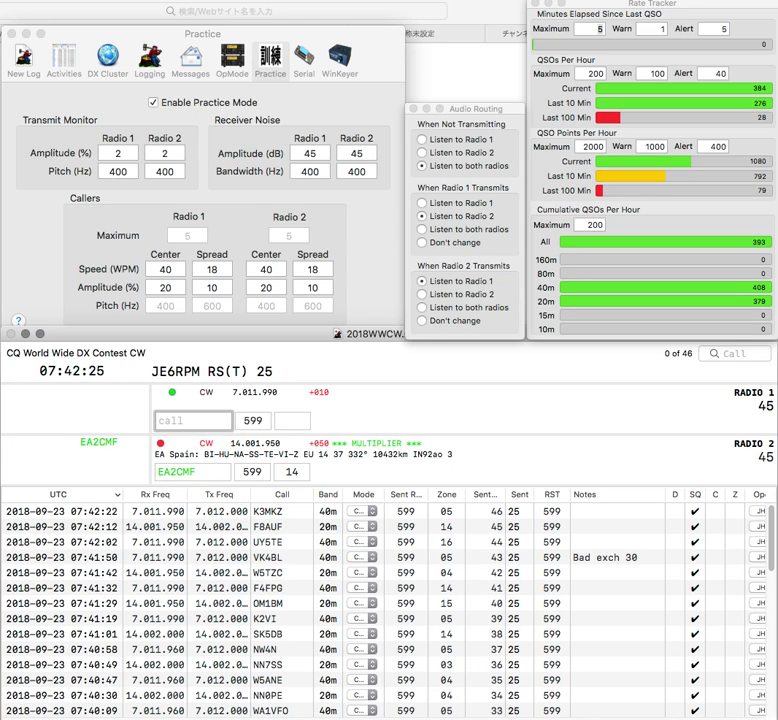
pyautogui.write('O8RAW')
pyautogui.press('Return')
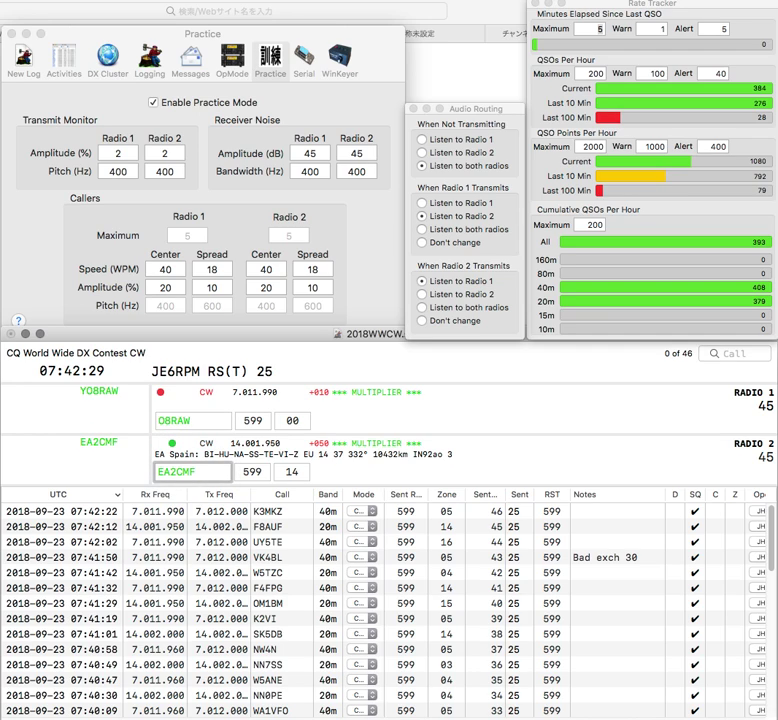
# Correct the Radio 1 call to YO8RAW and send it, and log EA2CMF on Radio 2
pyautogui.press('Up')
pyautogui.write('Y')
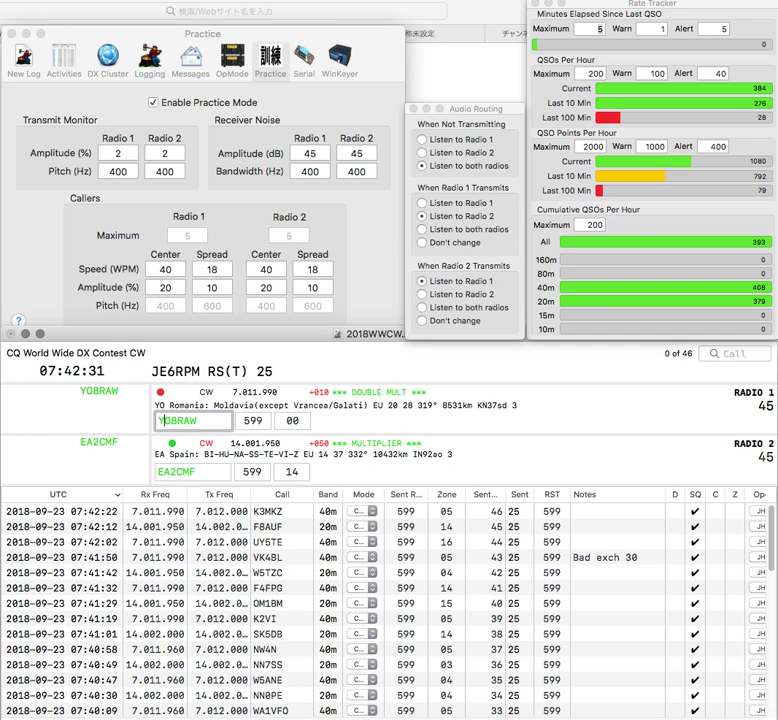
pyautogui.press('Down')
pyautogui.press('Return')
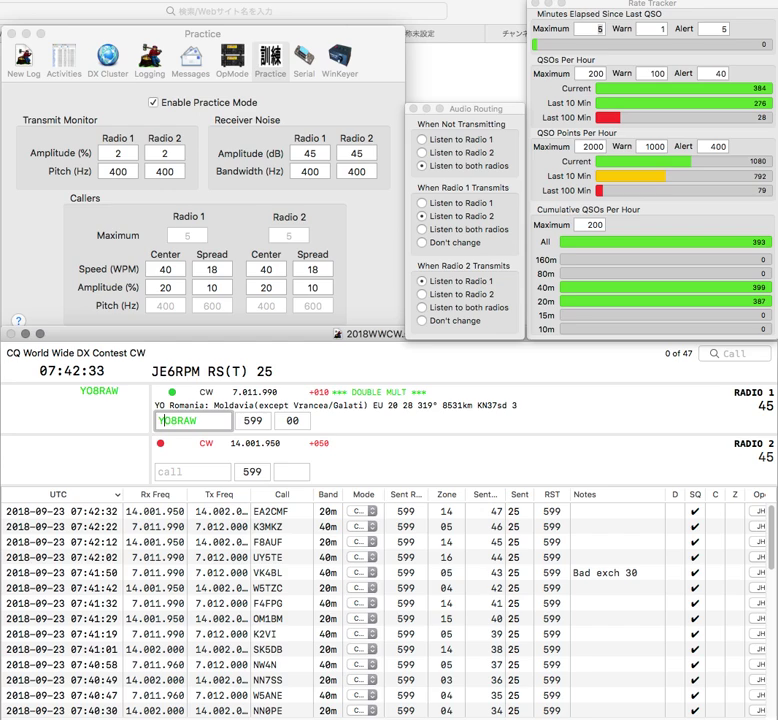
pyautogui.press('Return')
pyautogui.write('K')
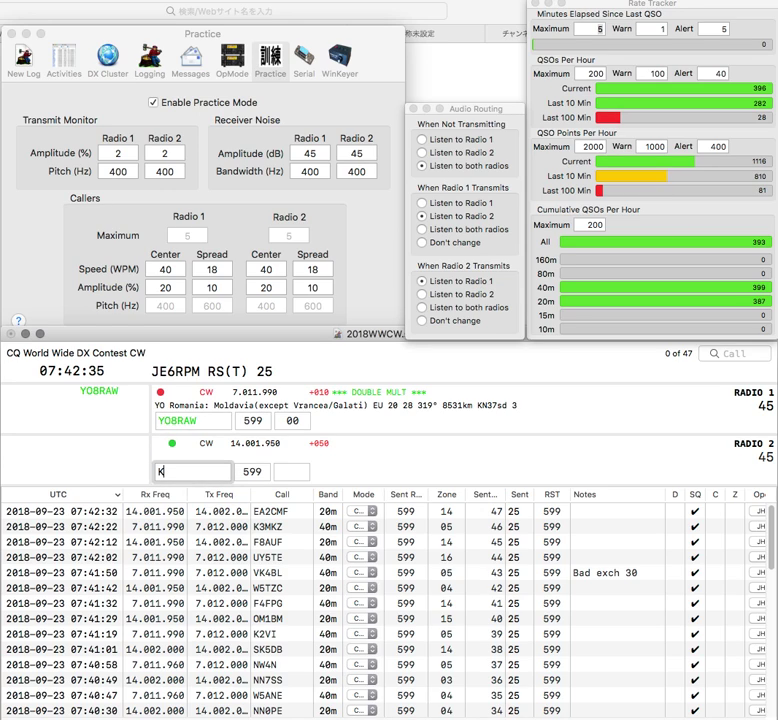
pyautogui.write('W8V')
pyautogui.press('Up')
pyautogui.press('Tab')
pyautogui.write('20')
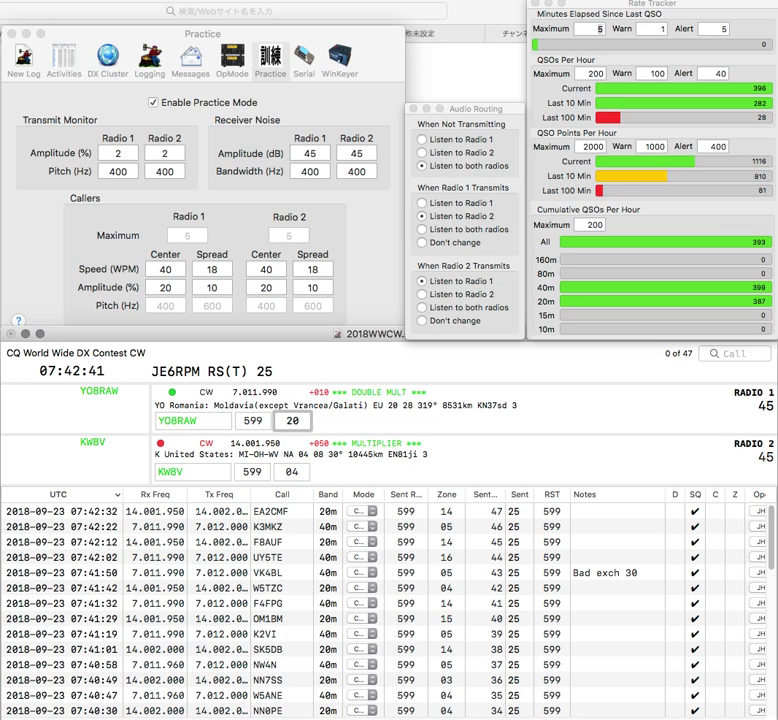
pyautogui.press('Return')
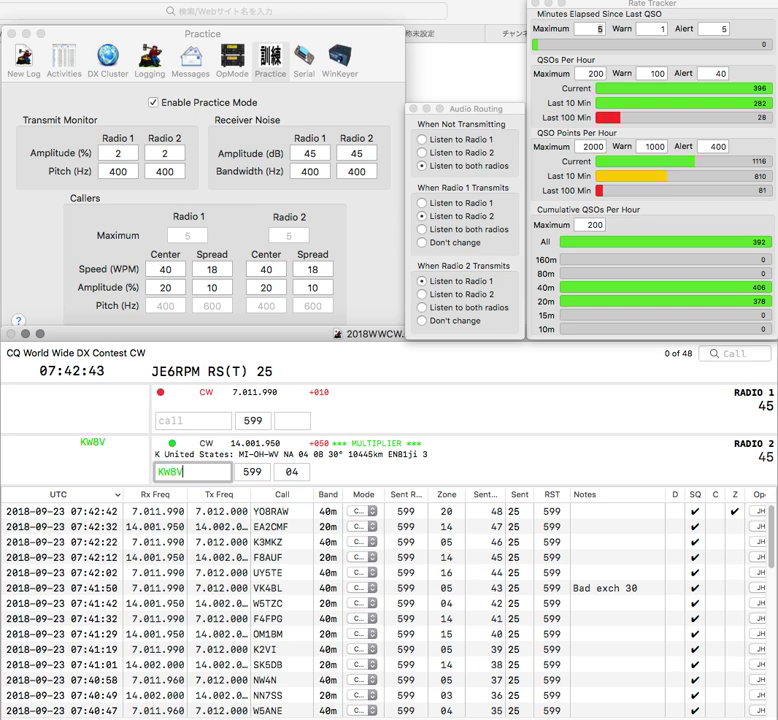
# Log the KW8V contact, and enter K4FIM on Radio 1 and K1GU on Radio 2 with their exchanges
pyautogui.press('Return')
pyautogui.write('K4FIM')
pyautogui.press('Return')
pyautogui.write('K1G')
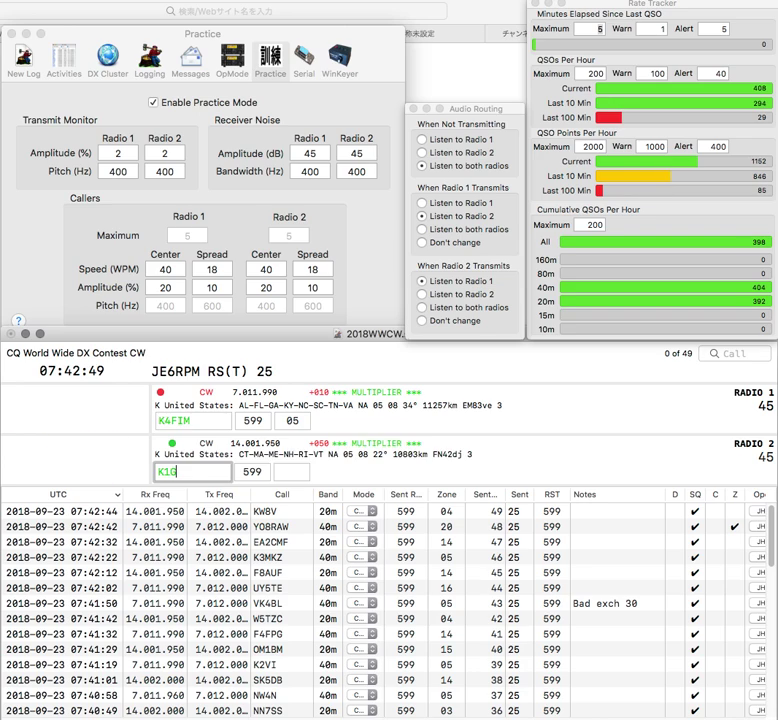
pyautogui.write('U')
pyautogui.press('Return')
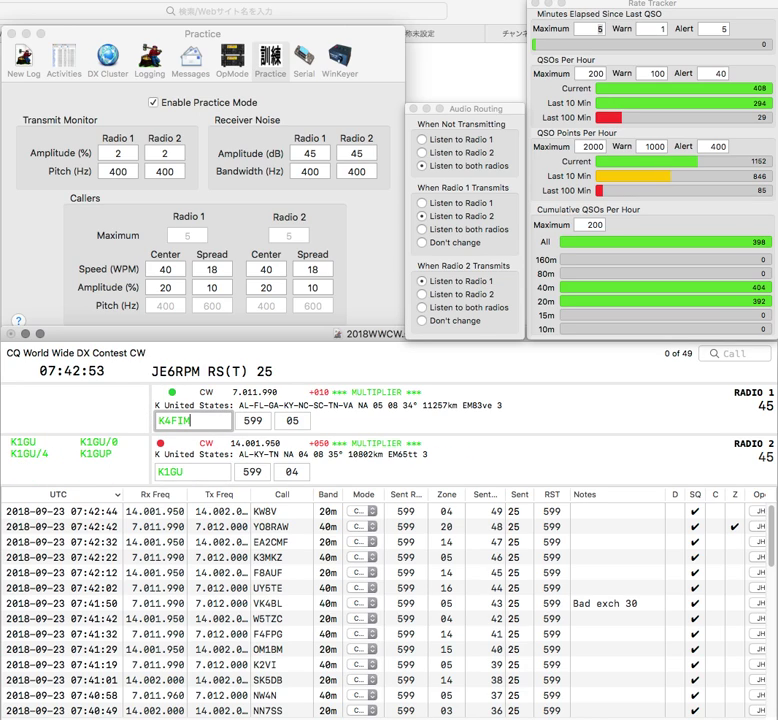
pyautogui.write('F')
pyautogui.press('Return')
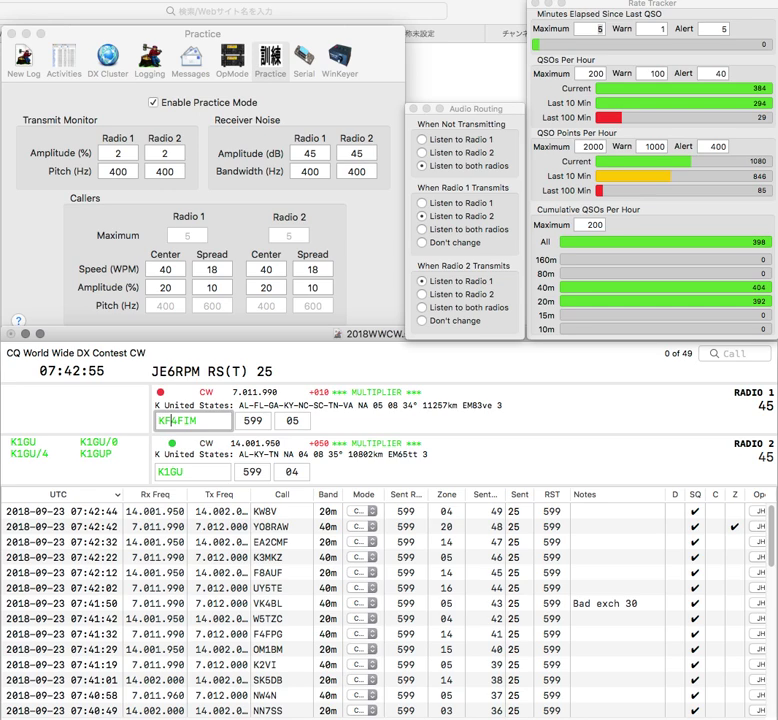
pyautogui.click(193, 421)
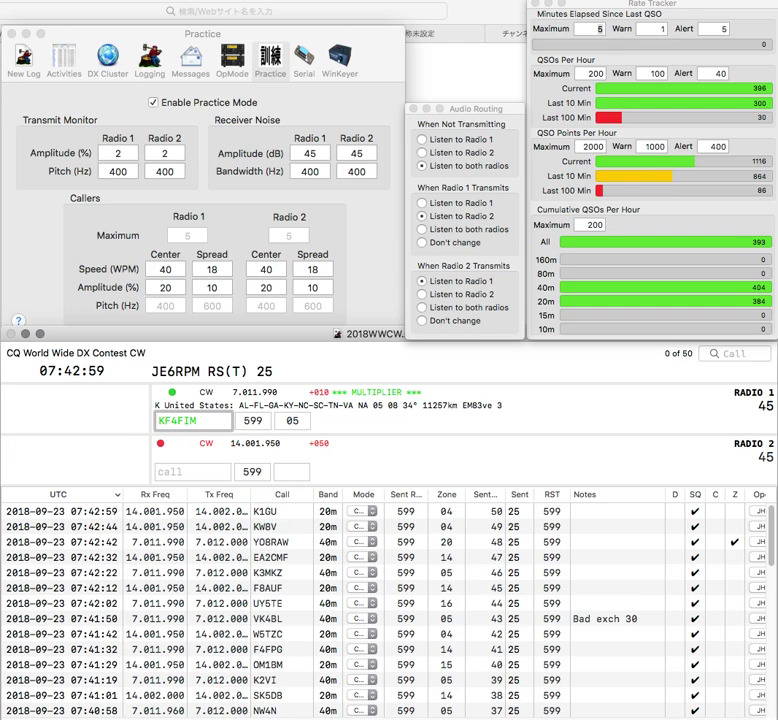
# Correct the Radio 1 call to KN4FIM, and enter EA5GMB on Radio 2 and send its exchange
pyautogui.press('BackSpace')
pyautogui.write('N')
pyautogui.press('Return')
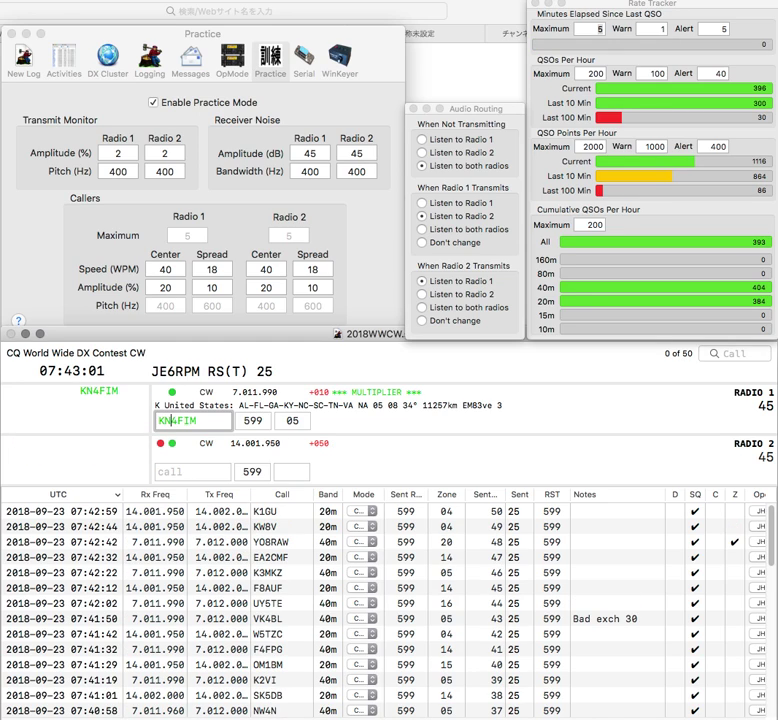
pyautogui.click(193, 472)
pyautogui.write('EA5GMB')
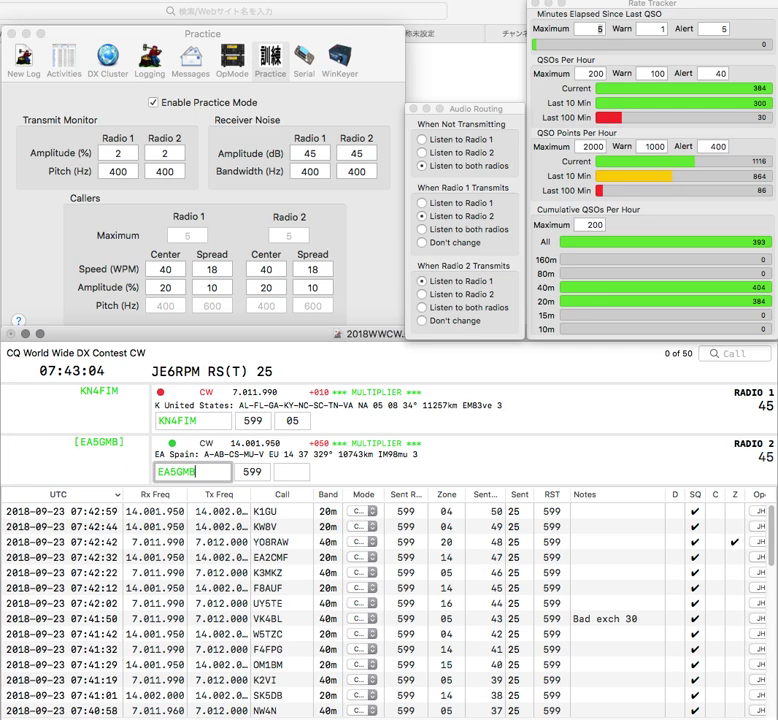
pyautogui.press('Return')
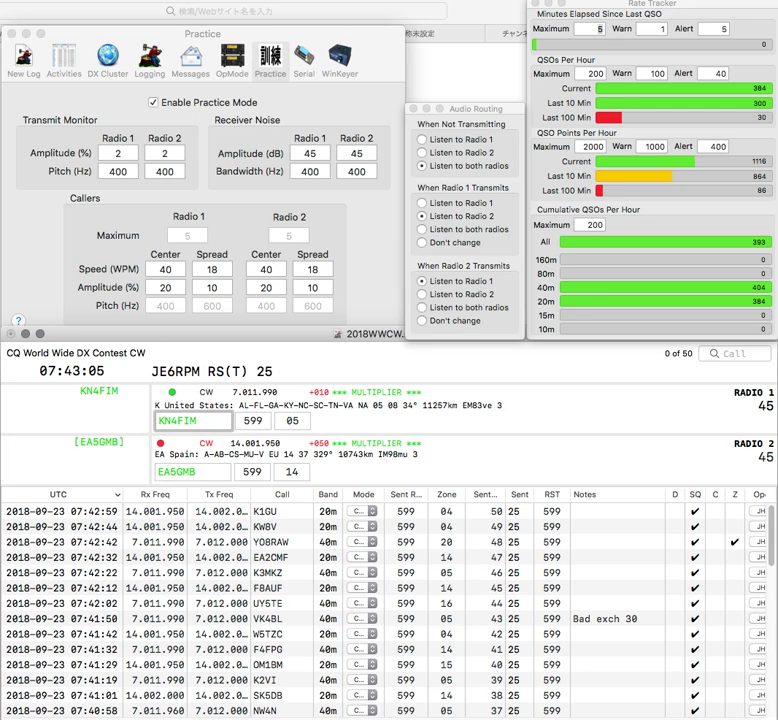
# Log the KN4FIM and EA5GMB contacts, and send the partial call KM on Radio 1
pyautogui.press('Return')
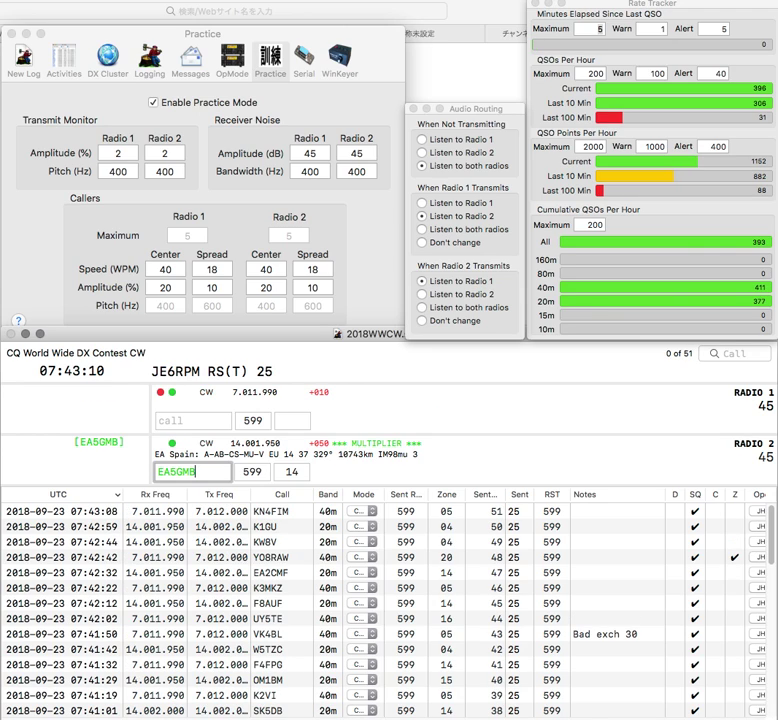
pyautogui.press('Return')
pyautogui.write('KM')
pyautogui.press('Return')
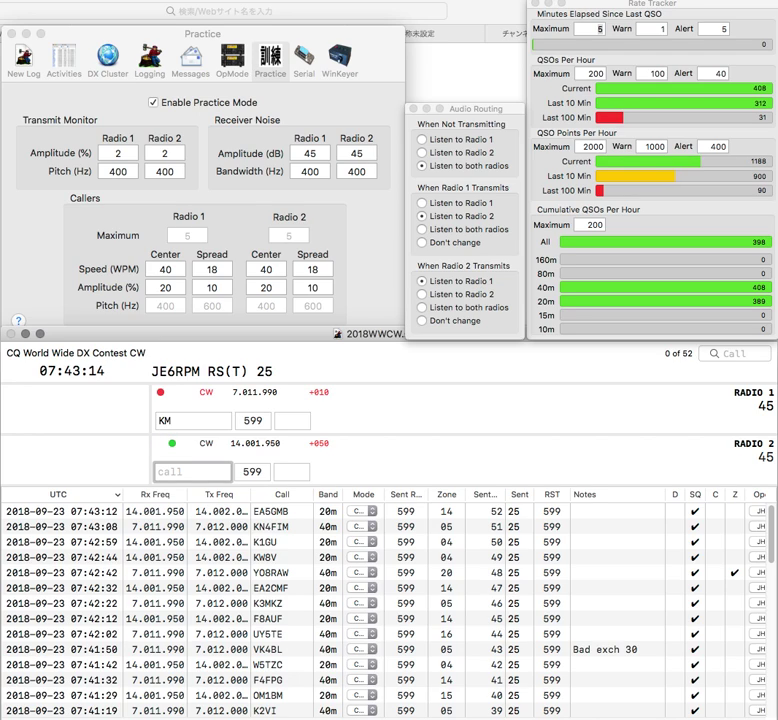
# Send the partial call 8KY on Radio 2, and extend the Radio 1 partial call to WKM and send it
pyautogui.write('8KY')
pyautogui.press('Return')
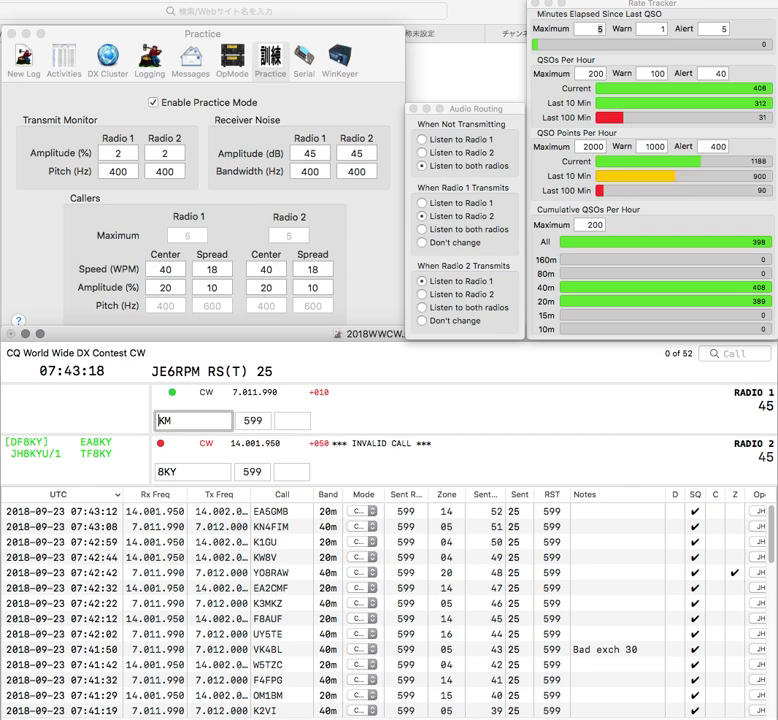
pyautogui.write('W')
pyautogui.press('Return')
# Complete the Radio 2 call as RC8KY and send its exchange, and repeat the partial call WKM on Radio 1
pyautogui.write('RC')
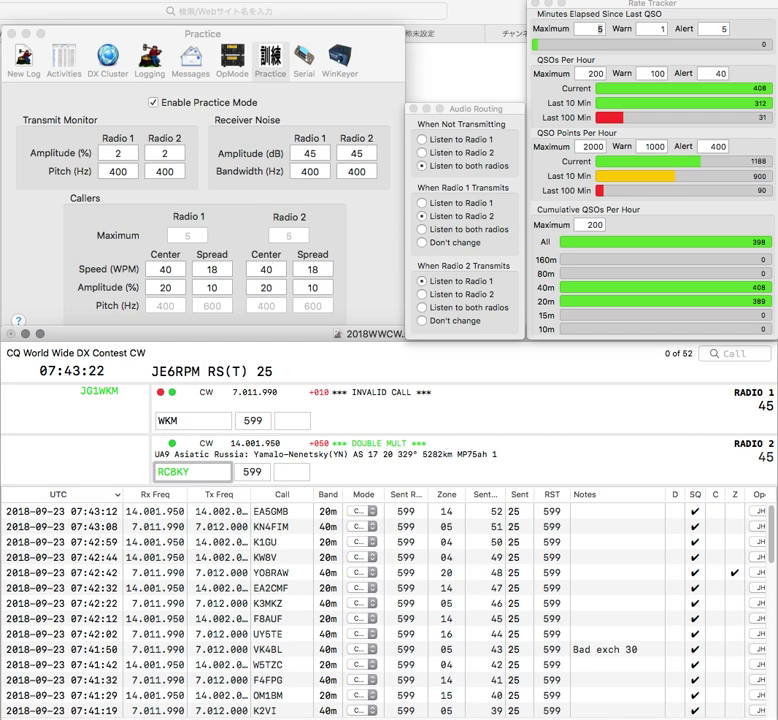
pyautogui.press('Return')
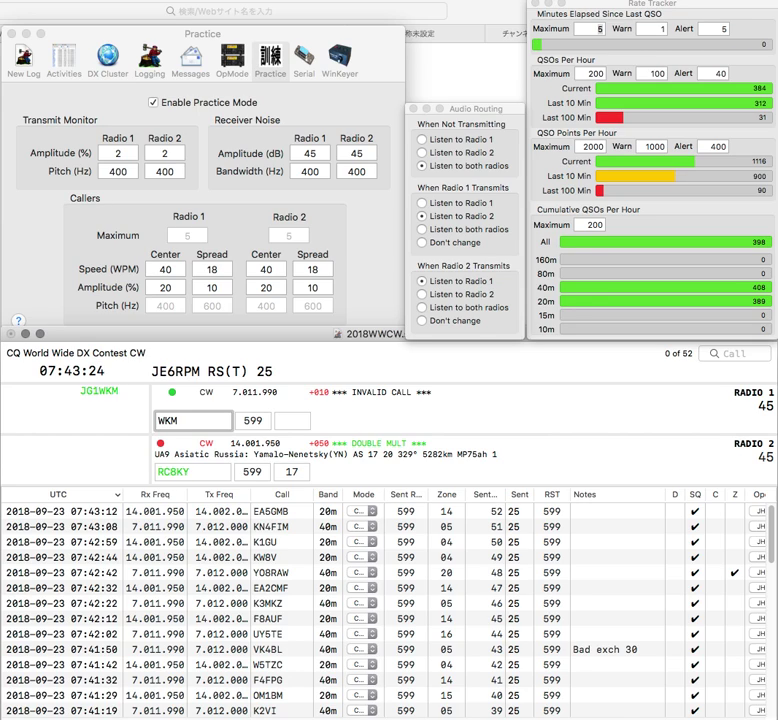
pyautogui.press('Return')
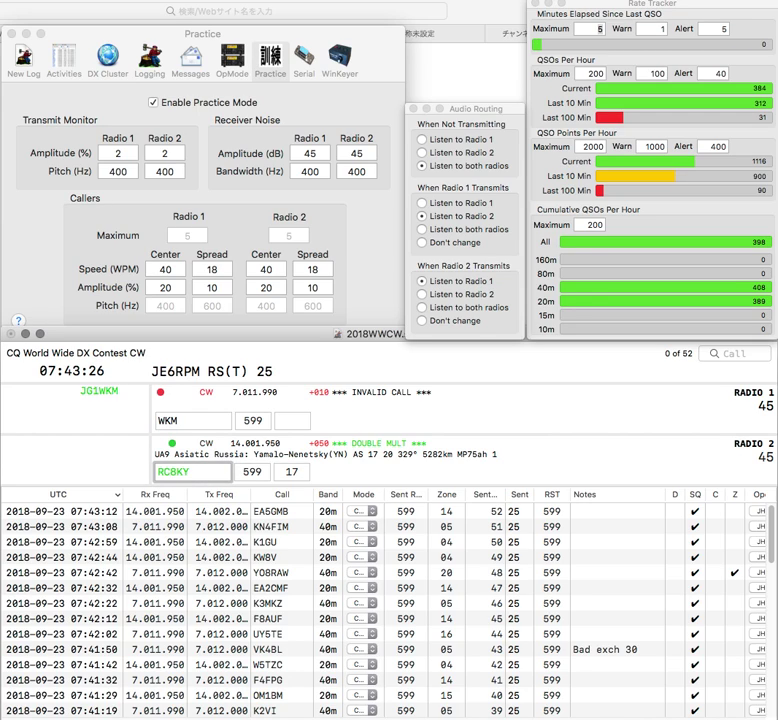
pyautogui.press('Delete')
pyautogui.write('7')
pyautogui.press('Return')
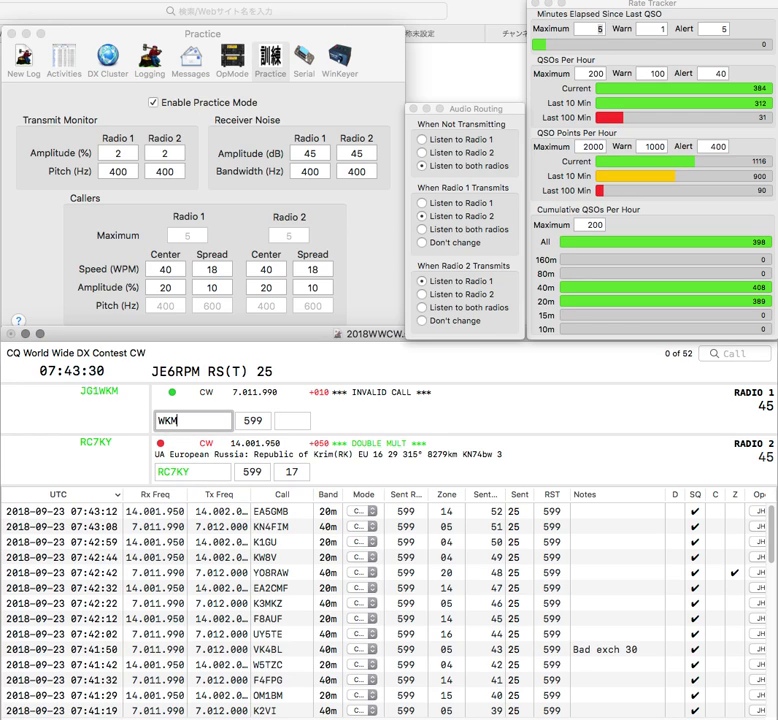
pyautogui.press('BackSpace')
pyautogui.press('BackSpace')
pyautogui.press('BackSpace')
pyautogui.write('WM')
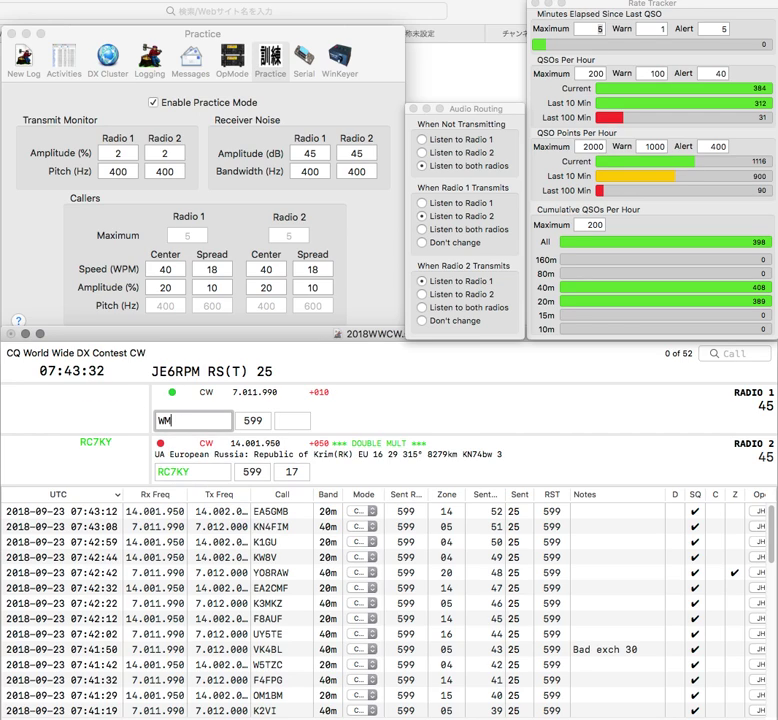
pyautogui.write('A')
pyautogui.press('Return')
pyautogui.press('Return')
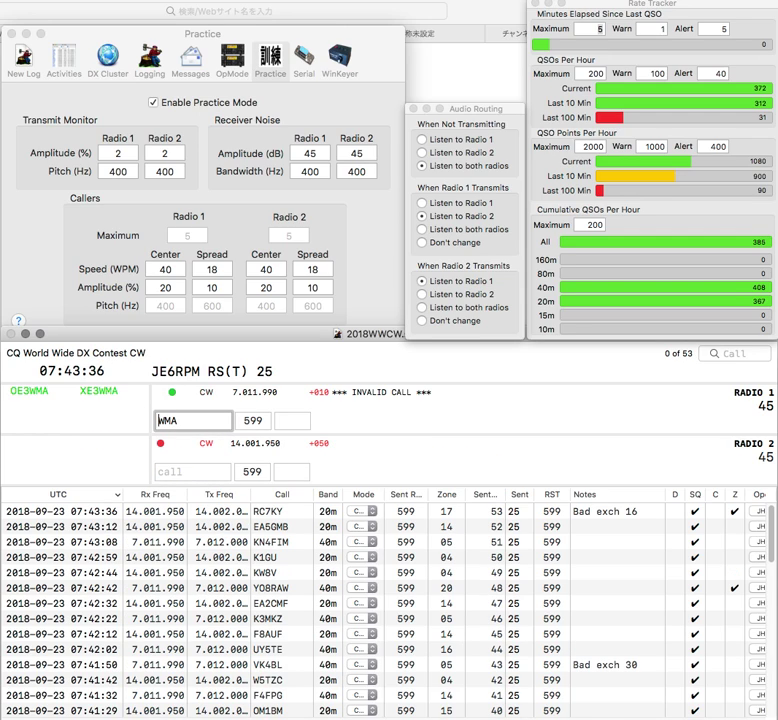
# Complete the Radio 1 call as K8WMA and send its exchange, and send the partial call AWJ on Radio 2
pyautogui.write('K')
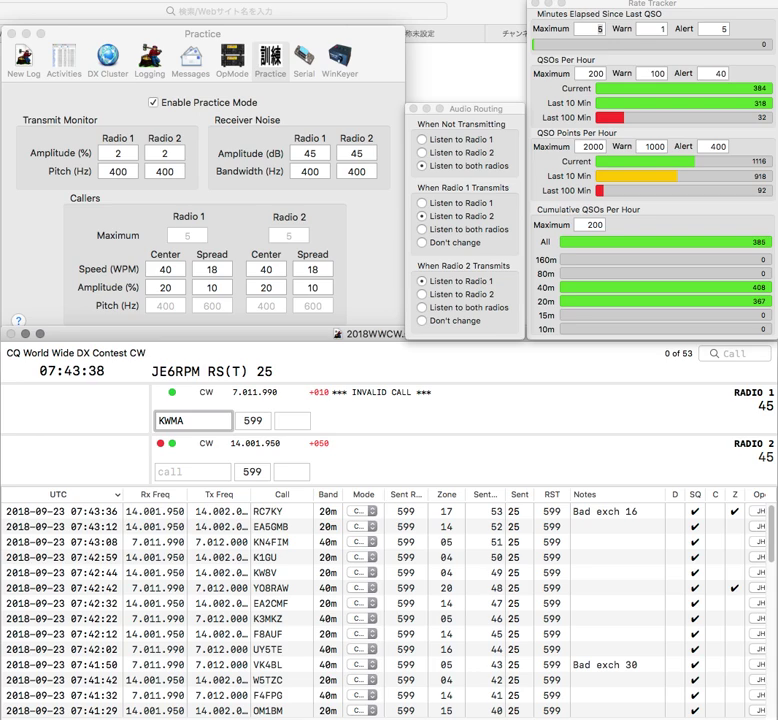
pyautogui.write('8')
pyautogui.press('Return')
pyautogui.write('AWJ')
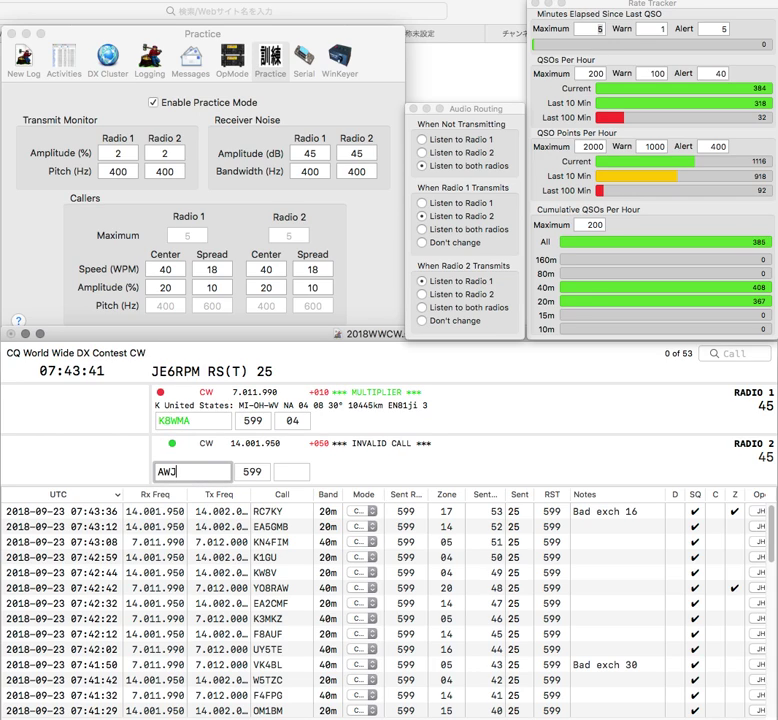
pyautogui.press('Return')
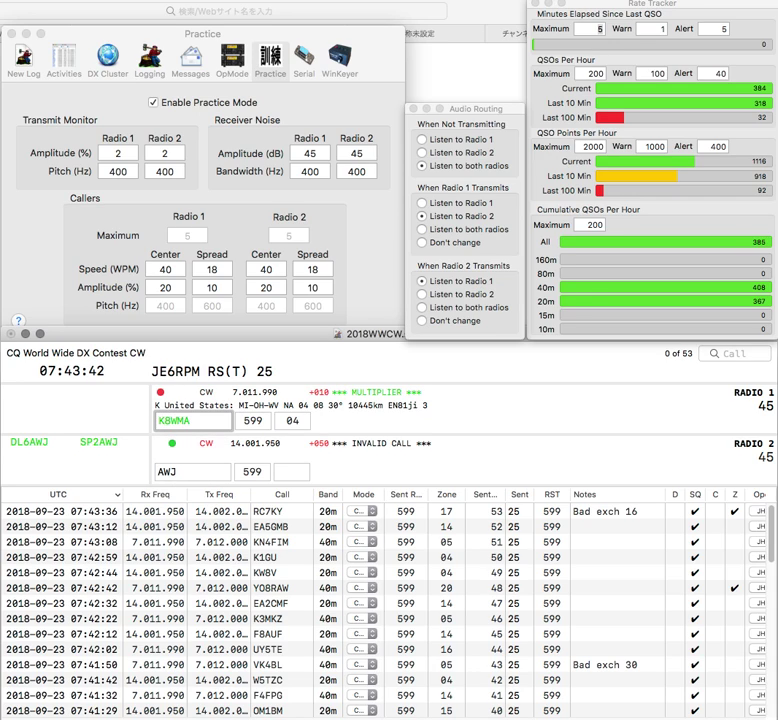
pyautogui.click(163, 392)
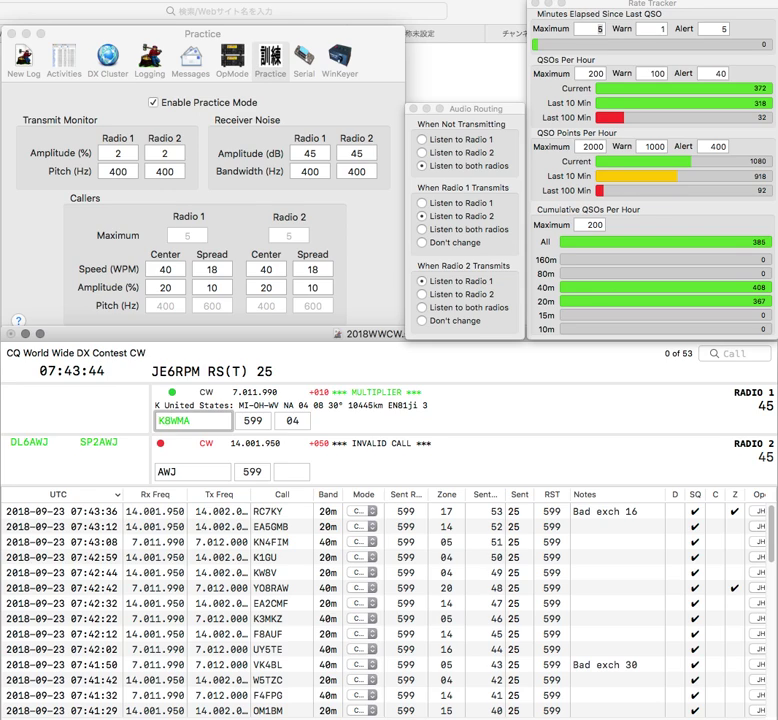
pyautogui.press('Right')
pyautogui.press('Right')
pyautogui.press('BackSpace')
pyautogui.write('G')
pyautogui.press('Return')
pyautogui.press('Left')
pyautogui.press('Left')
pyautogui.press('Left')
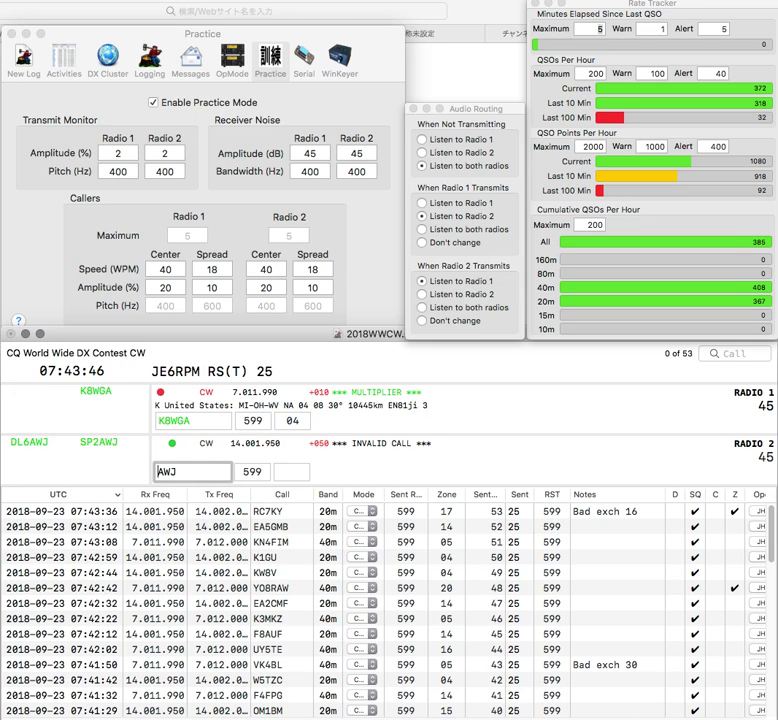
pyautogui.write('SP2')
pyautogui.press('Return')
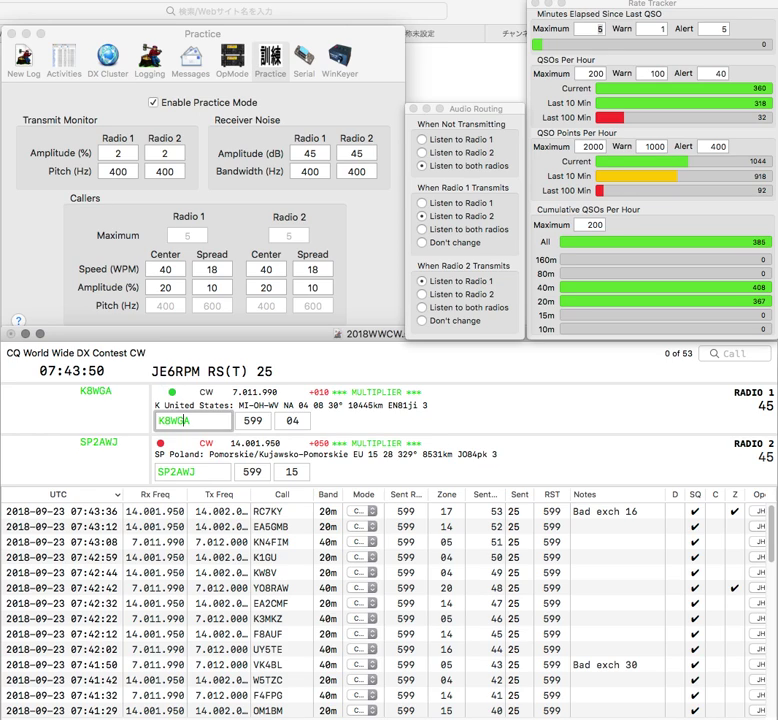
pyautogui.press('Return')
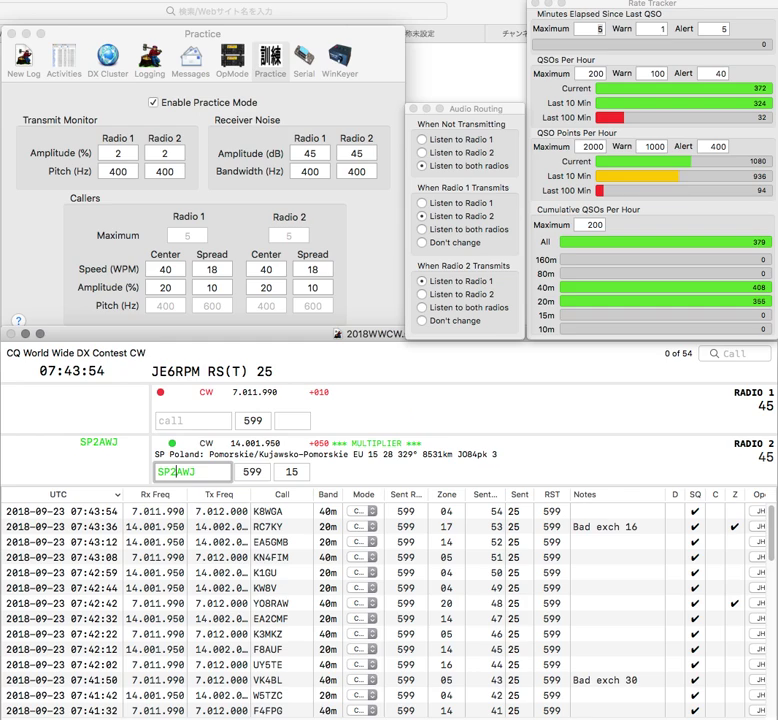
pyautogui.press('Return')
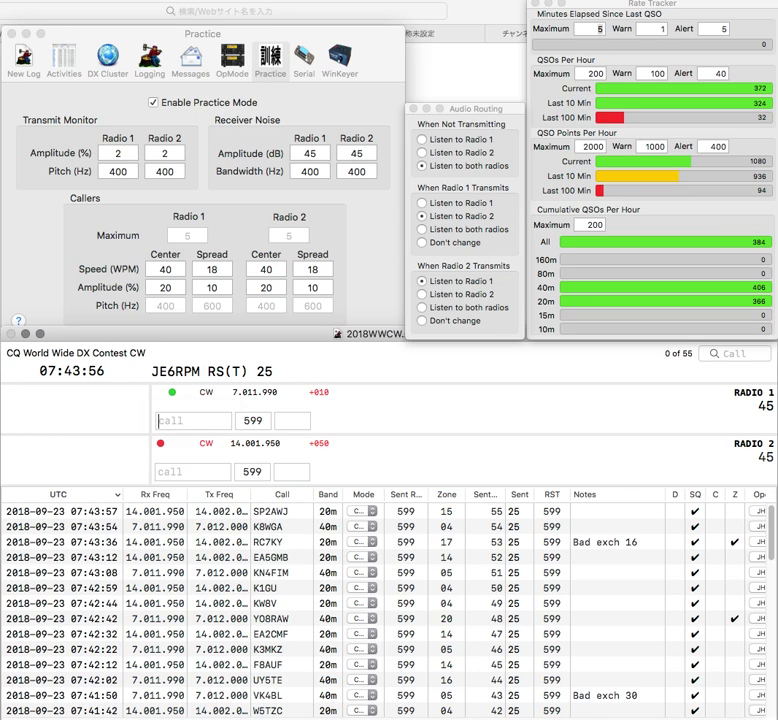
pyautogui.write('8N2E')
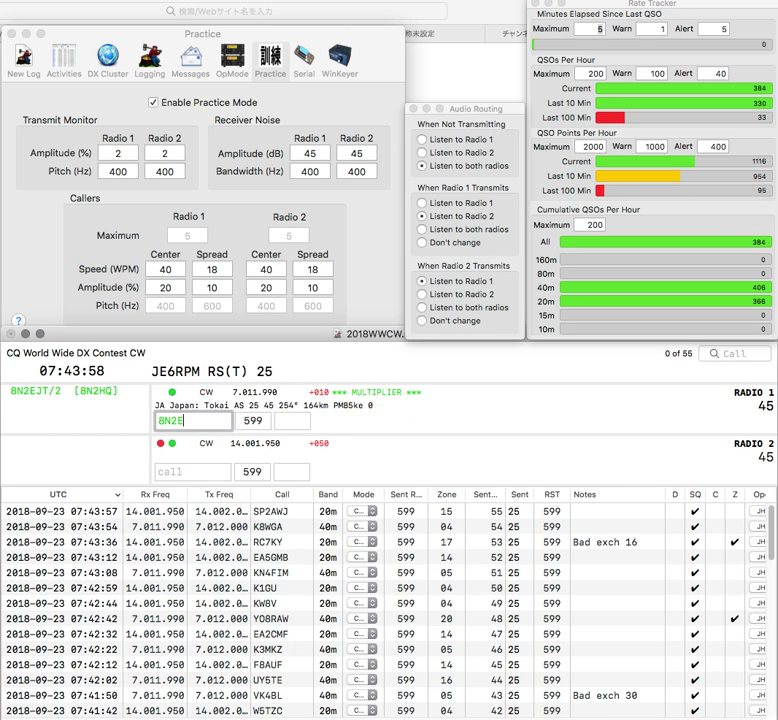
pyautogui.write('JT/2')
pyautogui.press('Return')
pyautogui.press('Tab')
pyautogui.write('B')
pyautogui.press('Tab')
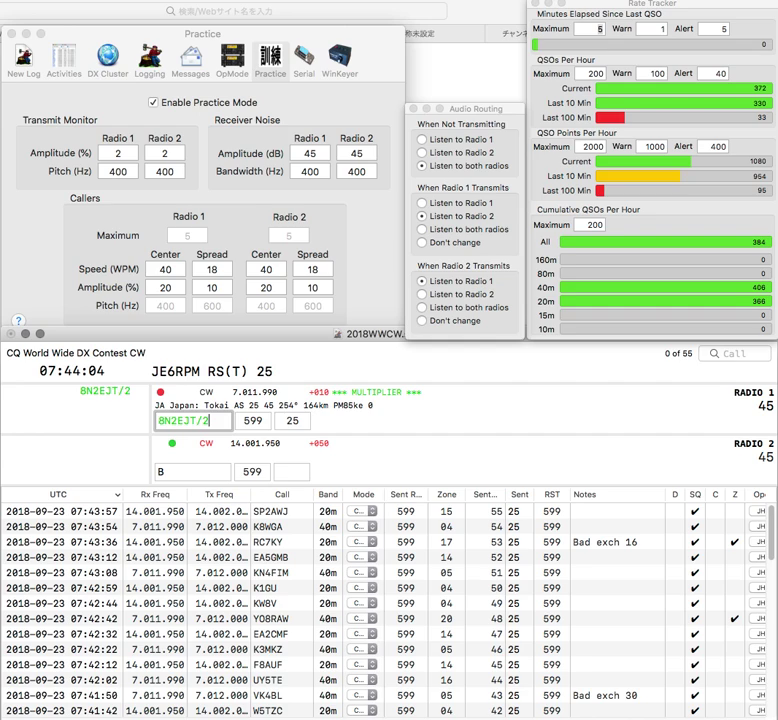
pyautogui.press('Return')
# Complete the Radio 2 call as SN2B and send its exchange
pyautogui.press('Tab')
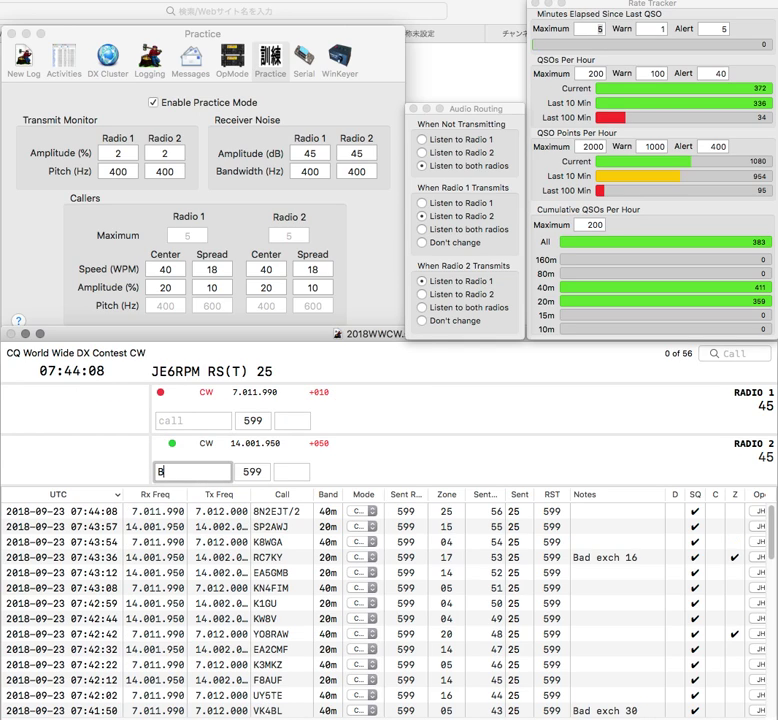
pyautogui.write('SN2')
pyautogui.press('Return')
pyautogui.press('Tab')
pyautogui.write('YO')
pyautogui.press('Tab')
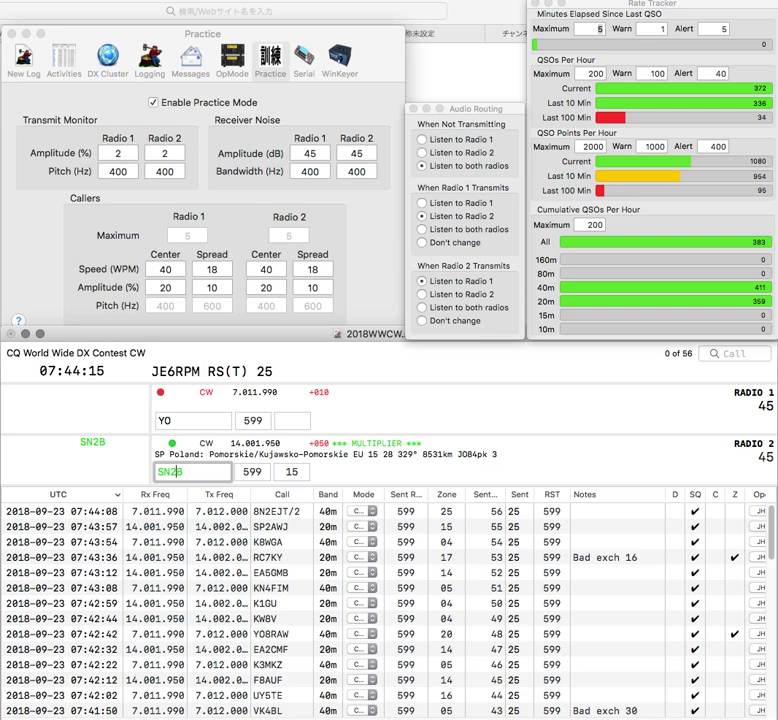
pyautogui.press('Return')
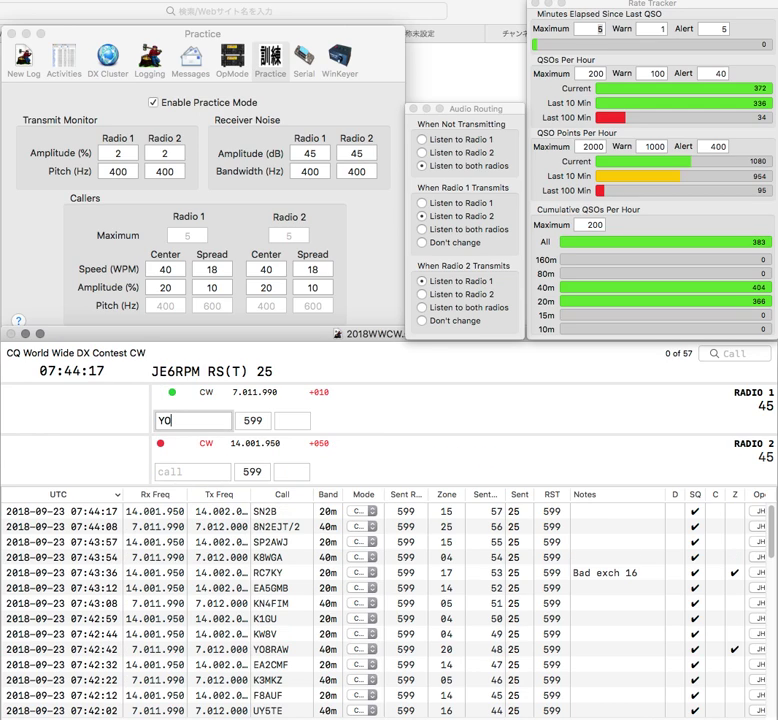
# Complete the Radio 1 call as YO7HGM, exchange and log it, with the partial call G entered on Radio 2
pyautogui.write('7HGM')
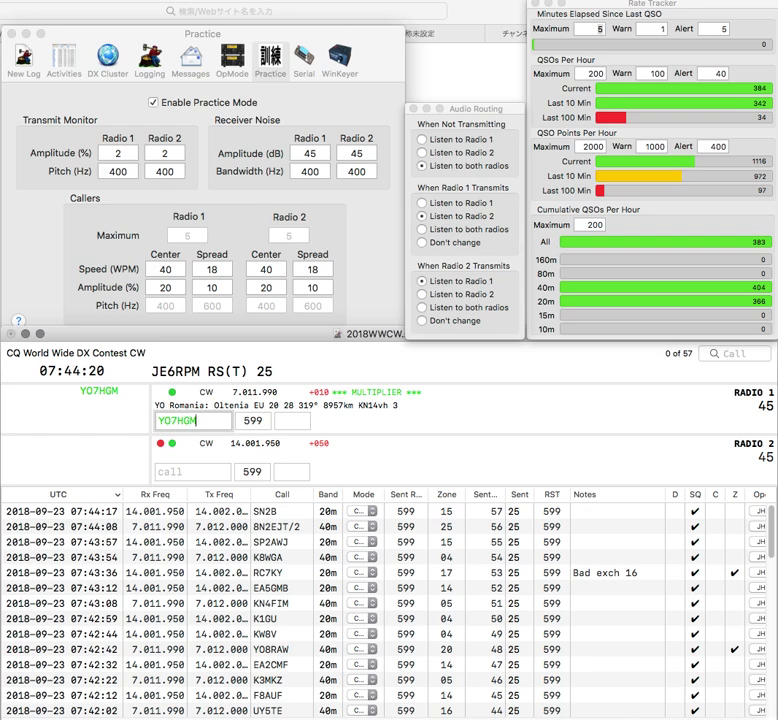
pyautogui.press('Return')
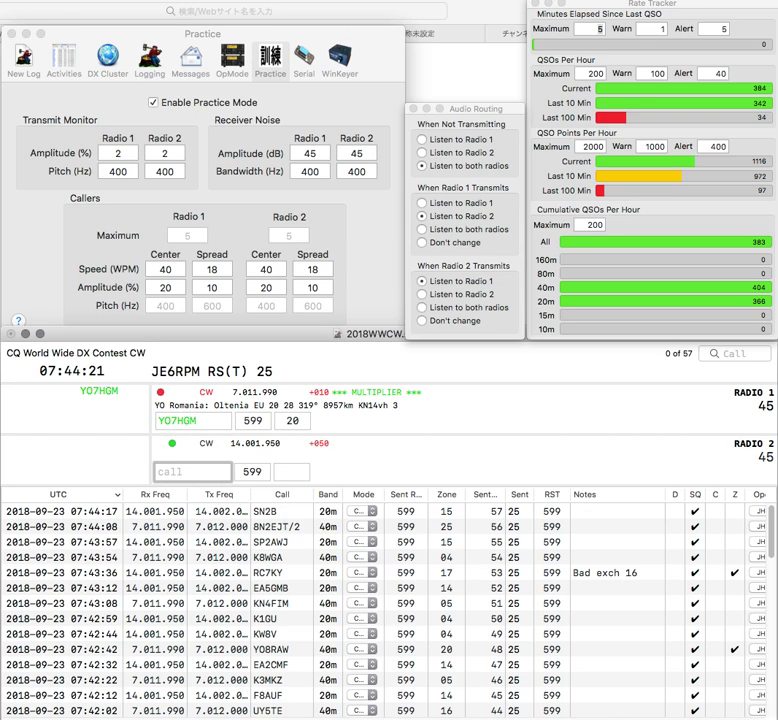
pyautogui.write('G')
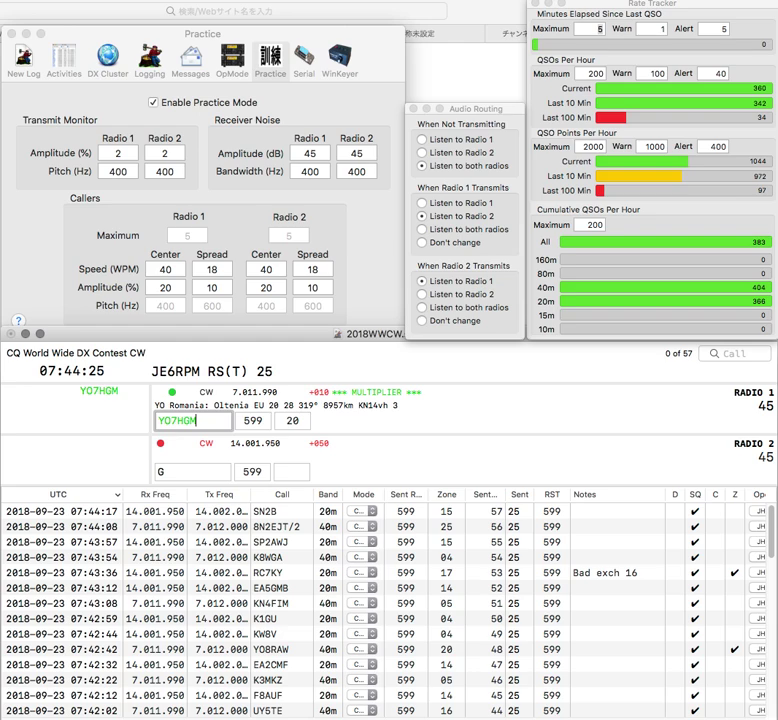
pyautogui.press('Return')
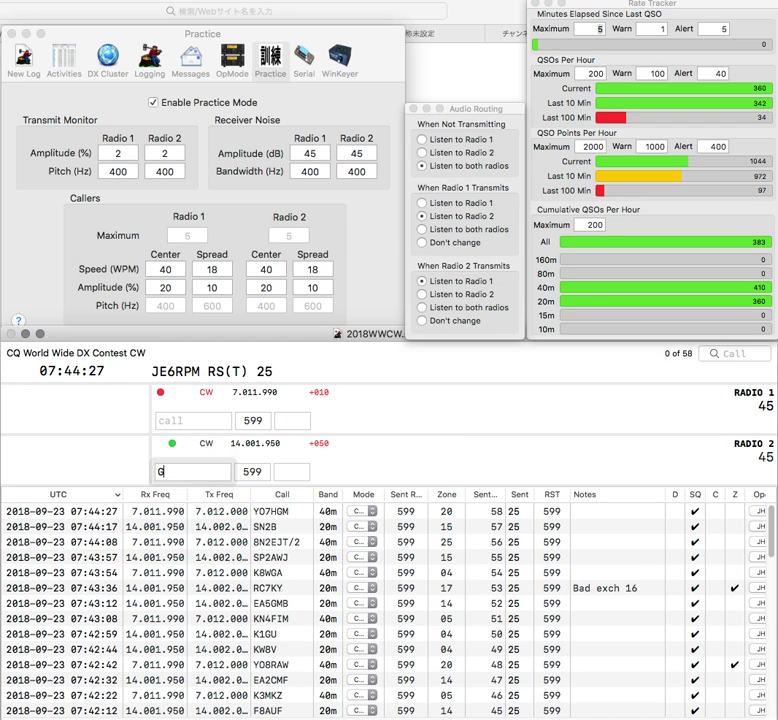
# Send the revised partial call on Radio 2, and enter and send the partial call DM on Radio 1
pyautogui.write('F')
pyautogui.press('BackSpace')
pyautogui.press('Return')
pyautogui.write('DM')
pyautogui.press('Return')
# Complete the Radio 2 call as F6AGM and send its exchange, and extend the Radio 1 partial call to ESDM and send it
pyautogui.write('6AGM')
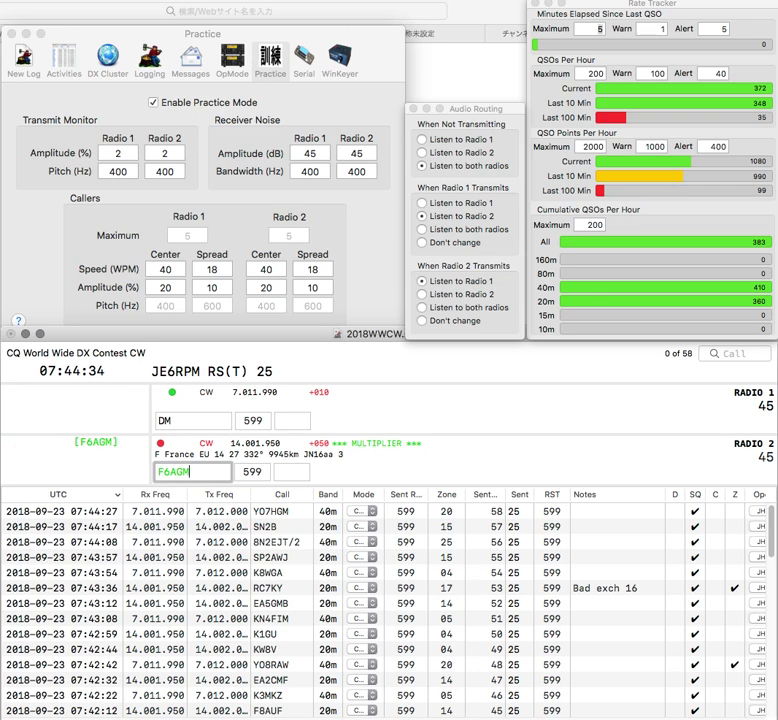
pyautogui.press('Return')
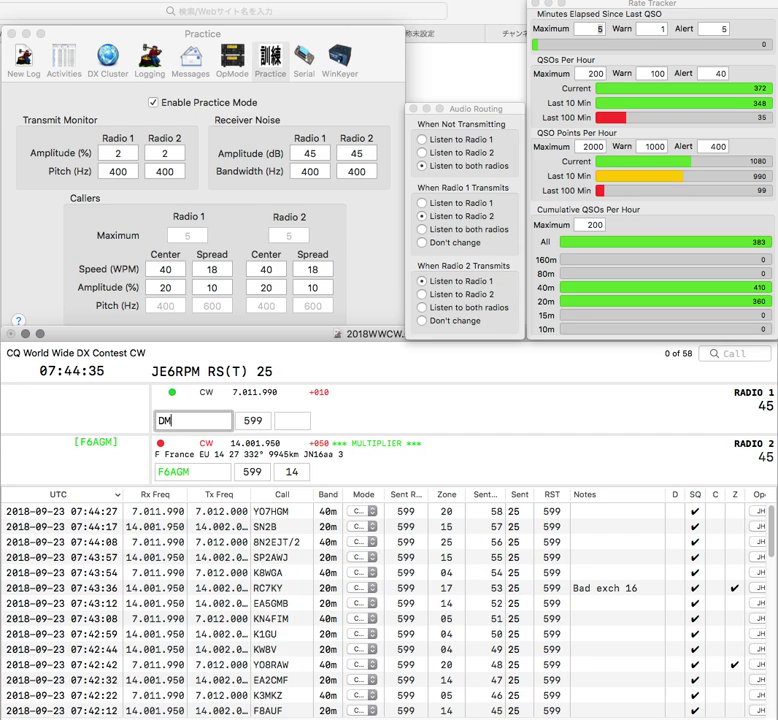
pyautogui.write('S')
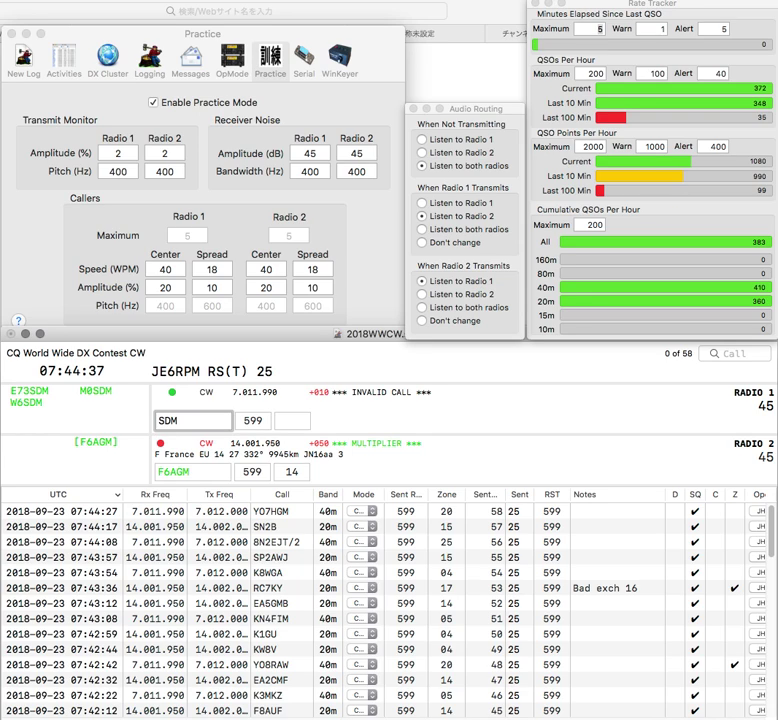
pyautogui.press('Left')
pyautogui.write('E')
pyautogui.press('\\')
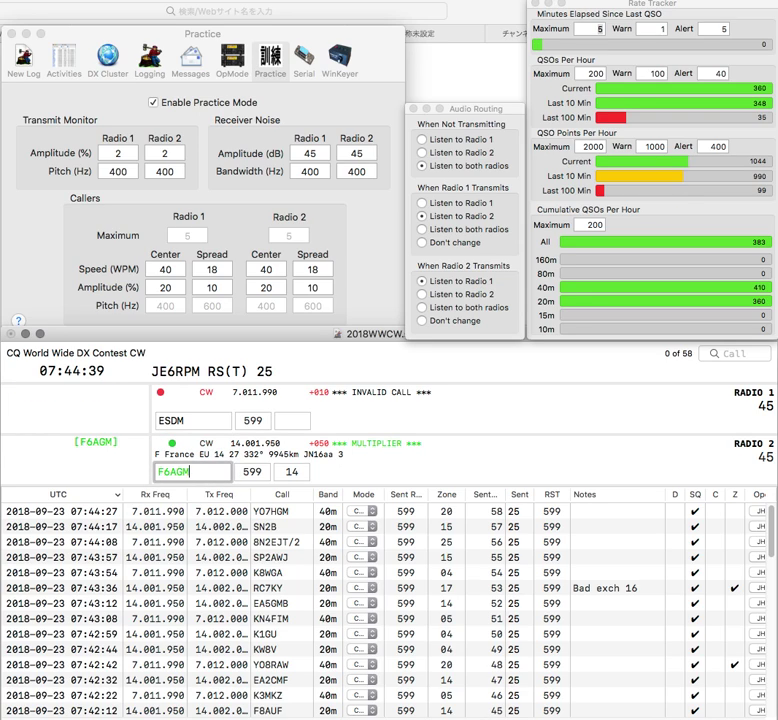
# Log F6AGM on Radio 2, and correct the Radio 1 call to ES3BM and send its exchange
pyautogui.press('Return')
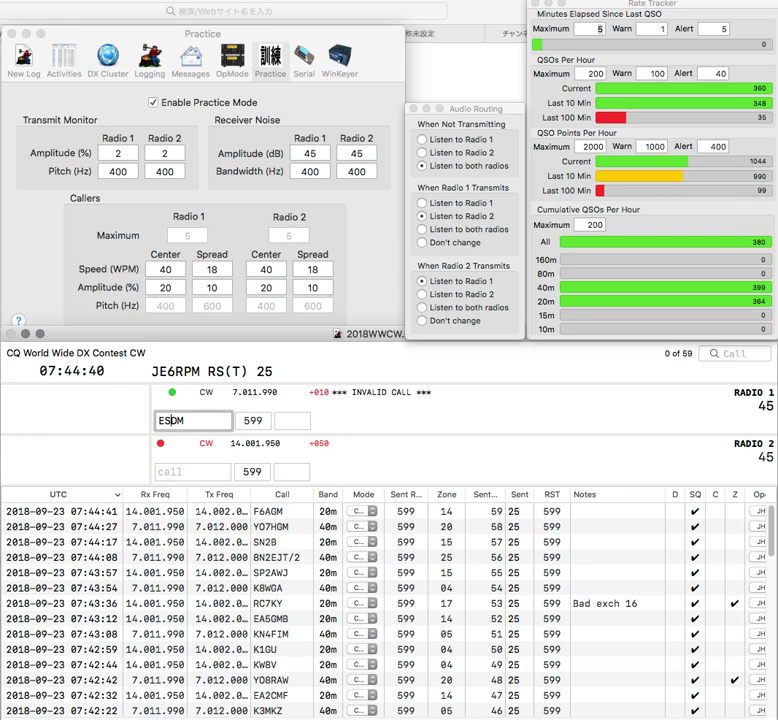
pyautogui.write('3')
pyautogui.press('Delete')
pyautogui.write('B')
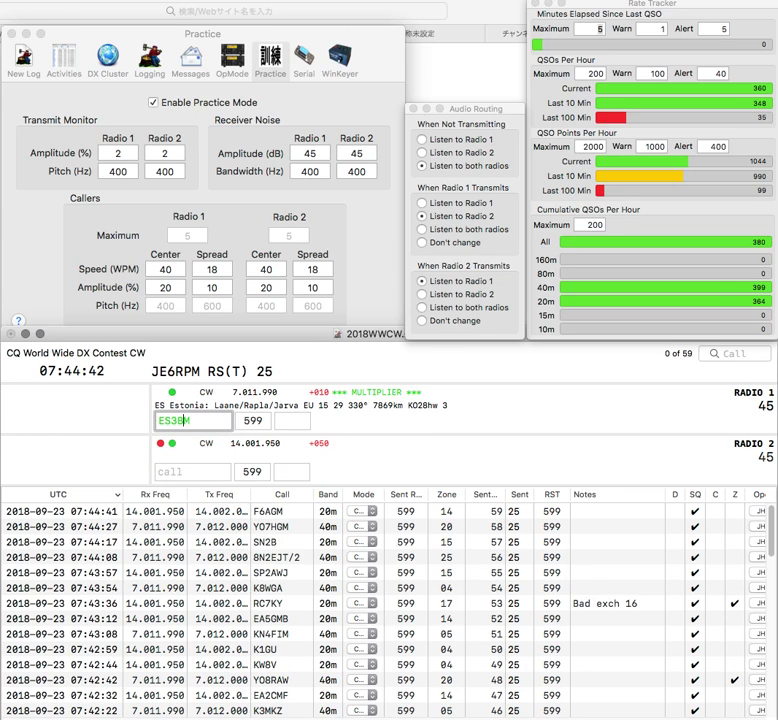
pyautogui.press('Return')
pyautogui.press('\\')
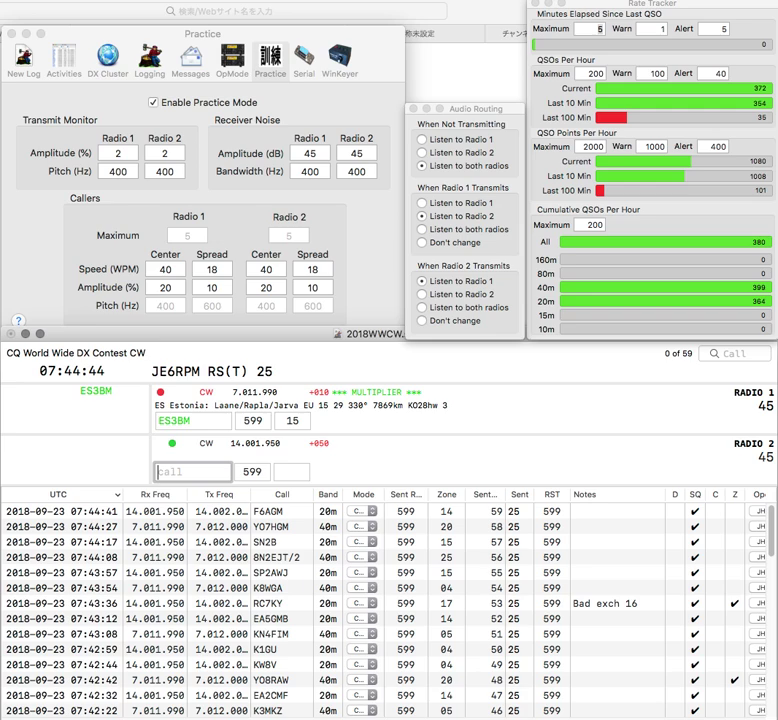
# Log ES3BM on Radio 1, and enter G3YPP on Radio 2 and send its exchange
pyautogui.write('G')
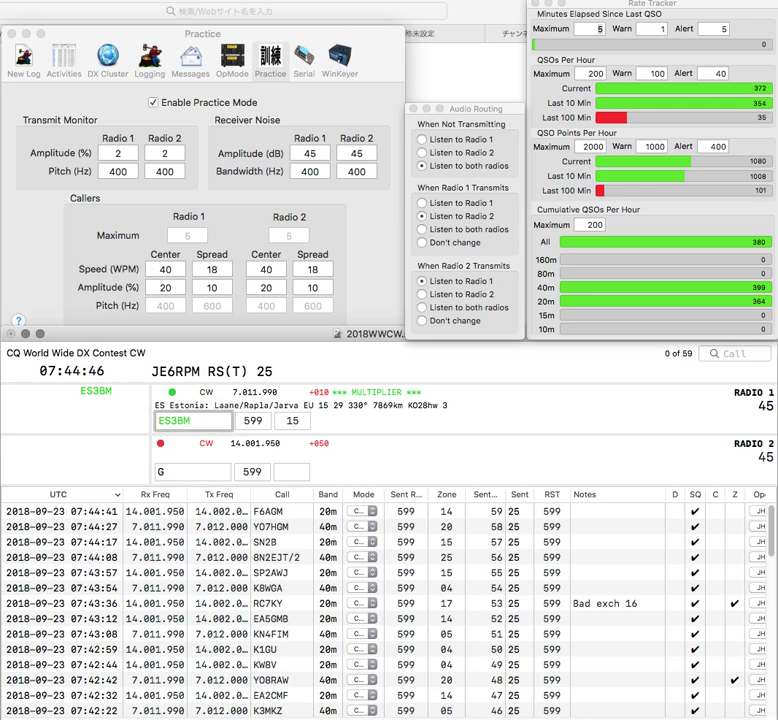
pyautogui.press('Return')
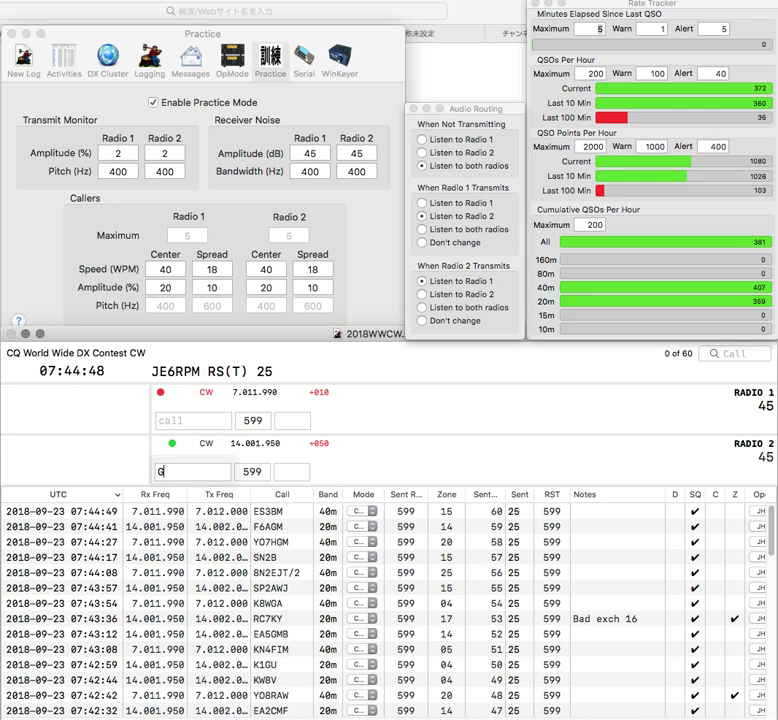
pyautogui.write('3YPP')
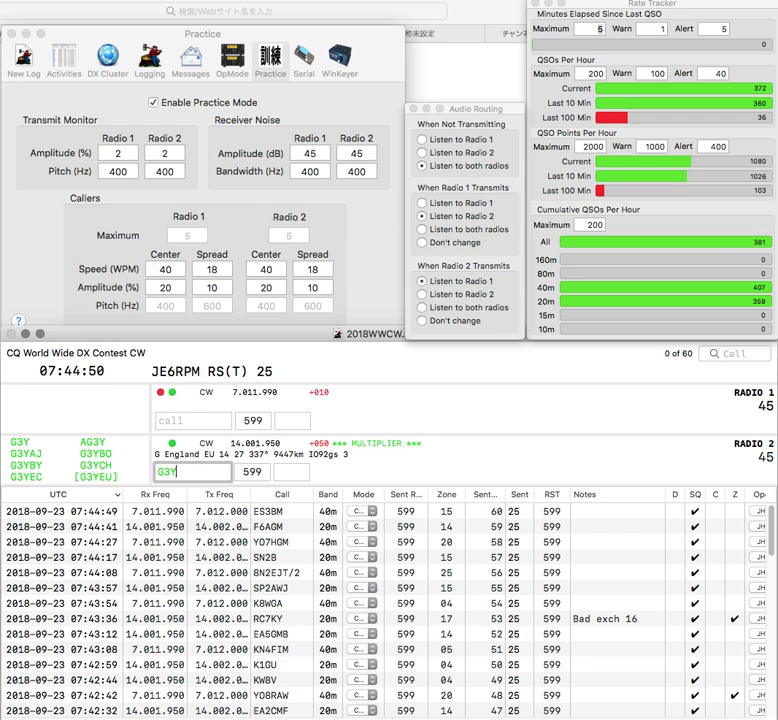
pyautogui.press('Return')
pyautogui.write('8IW')
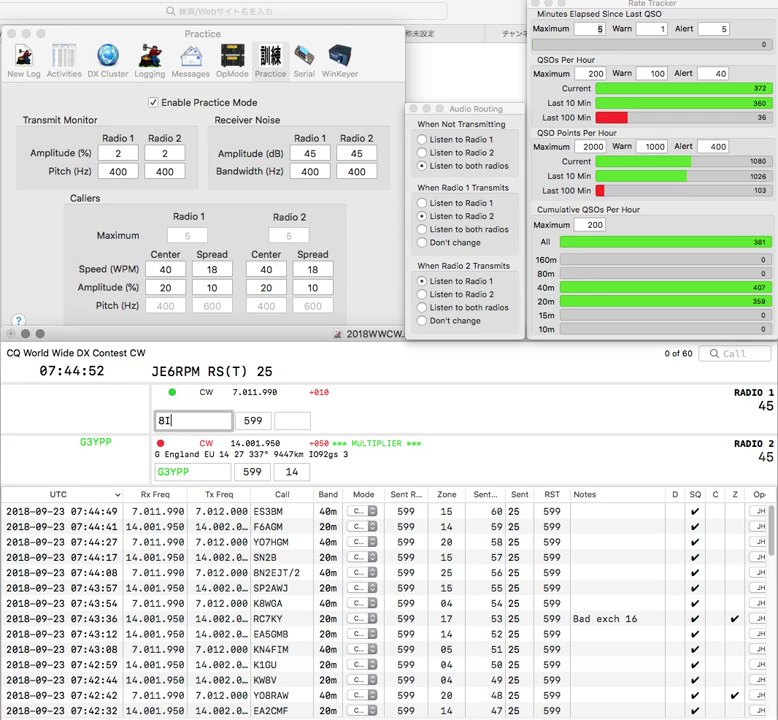
pyautogui.press('Home')
pyautogui.press('Return')
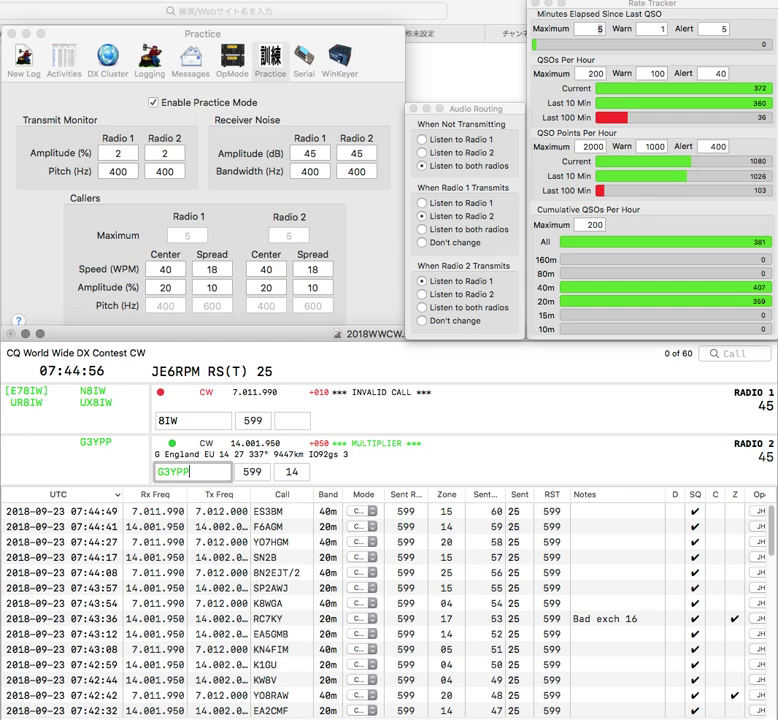
pyautogui.press('Return')
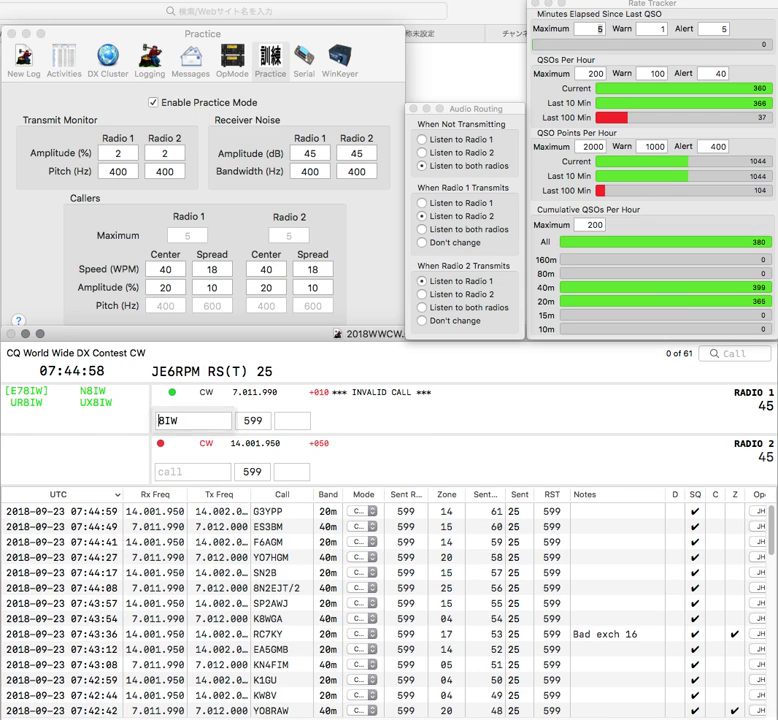
pyautogui.write('UX')
pyautogui.press('Return')
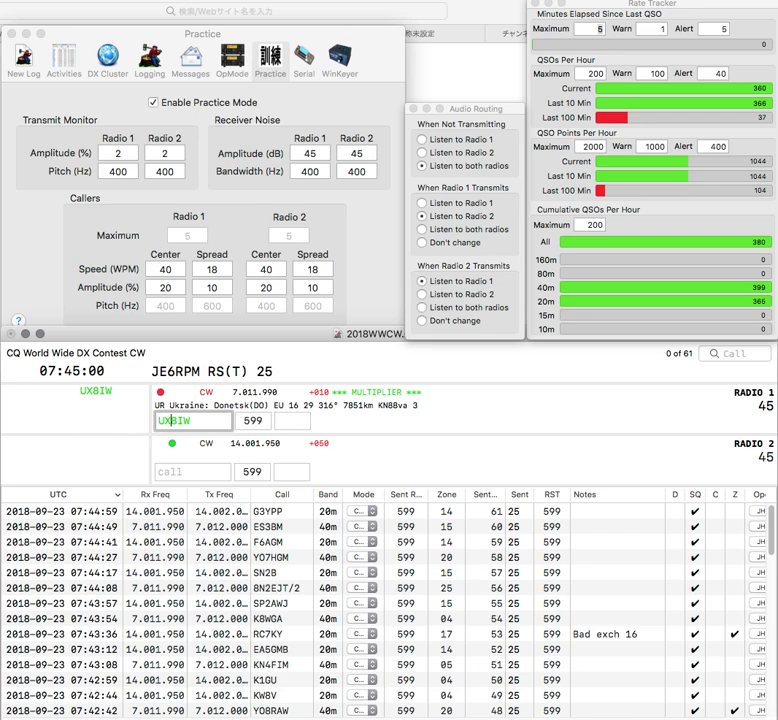
pyautogui.write('K')
pyautogui.press('Up')
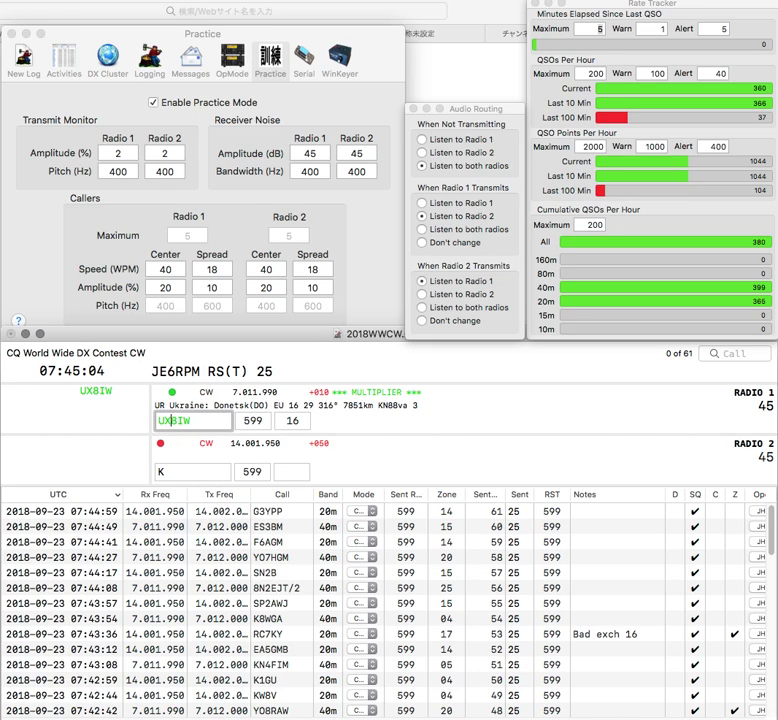
pyautogui.press('Return')
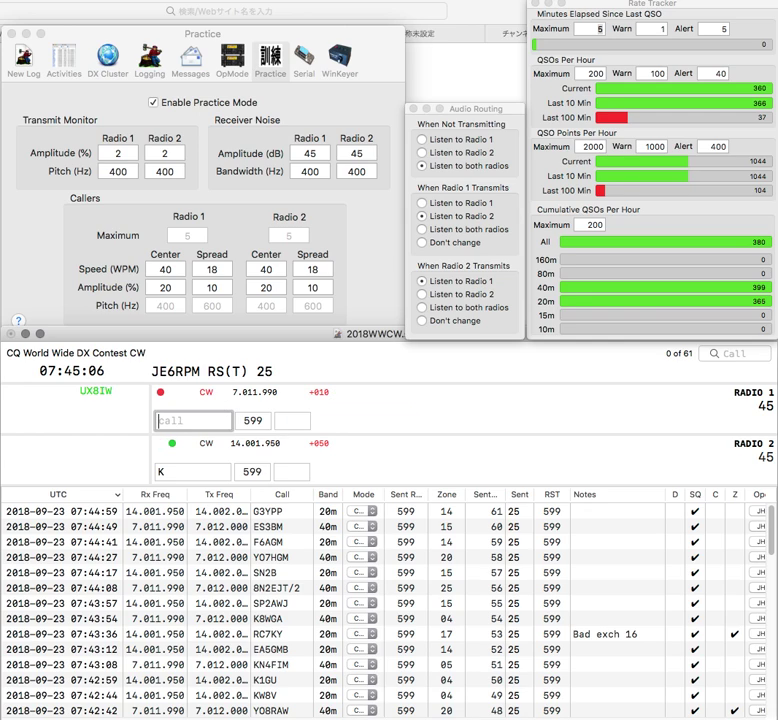
pyautogui.write('V4')
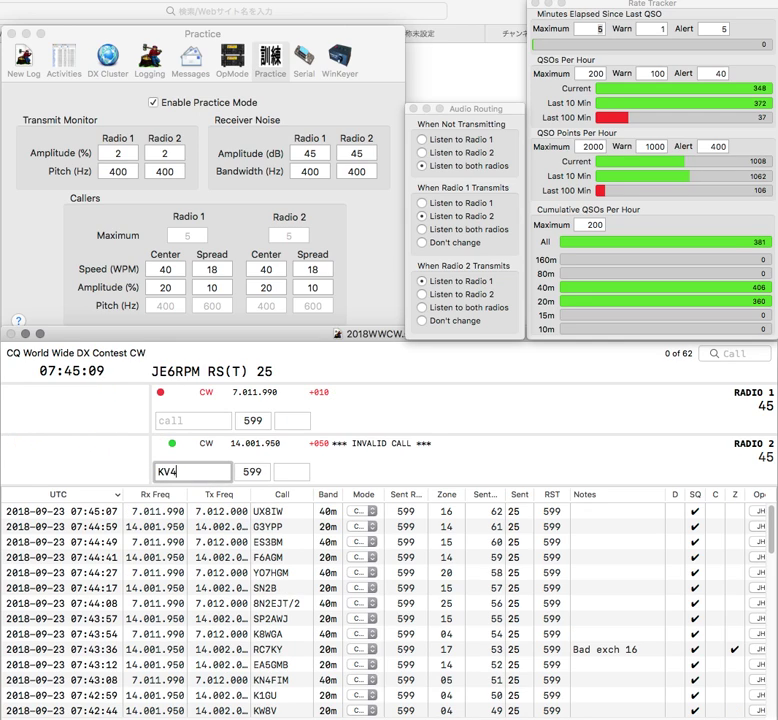
pyautogui.write('OP')
pyautogui.press('Return')
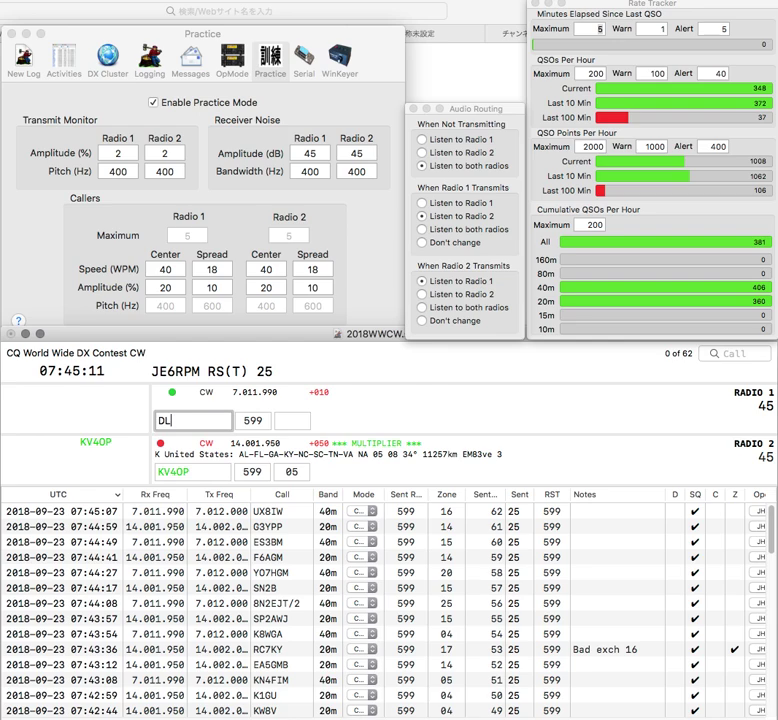
pyautogui.write('5TD')
pyautogui.press('Return')
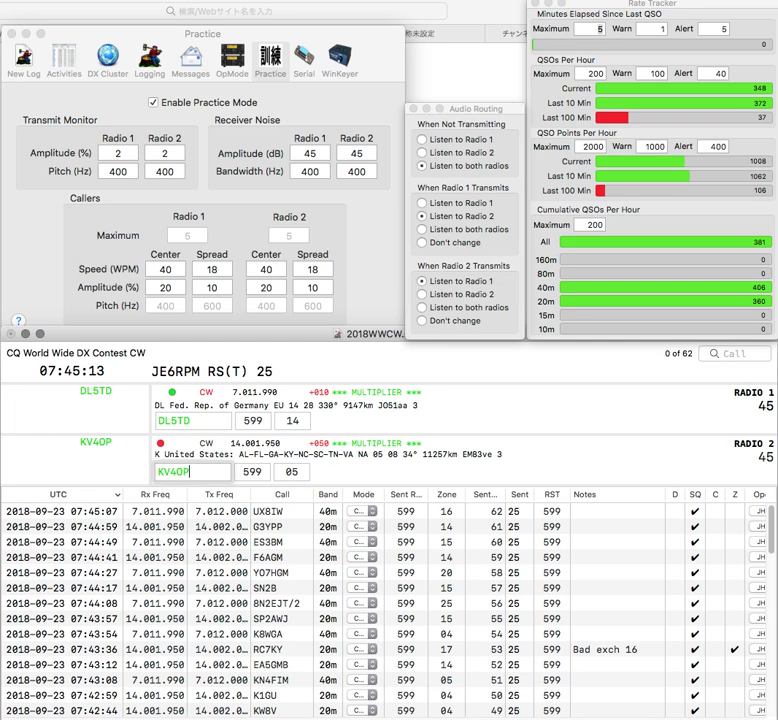
pyautogui.press('Return')
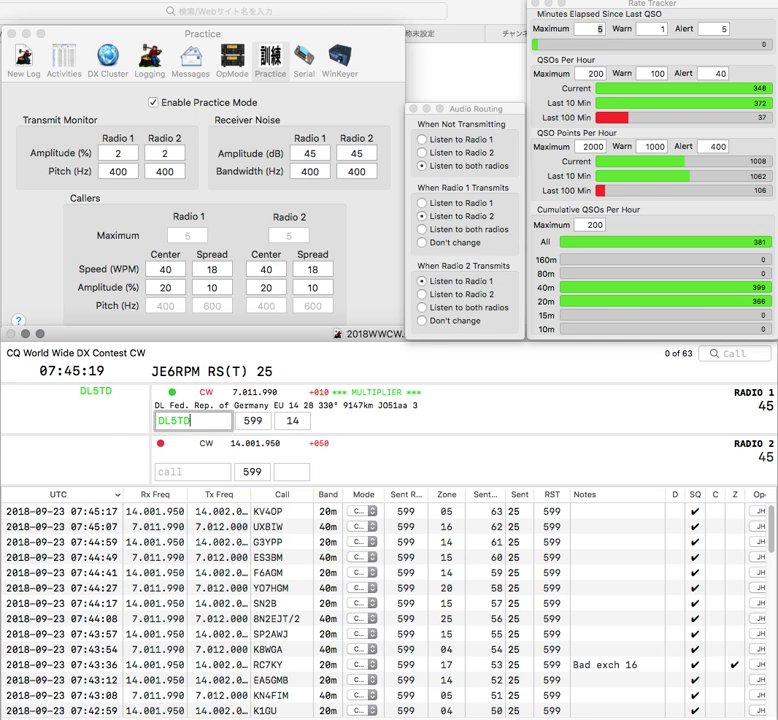
pyautogui.press('Return')
pyautogui.write('UT5MB')
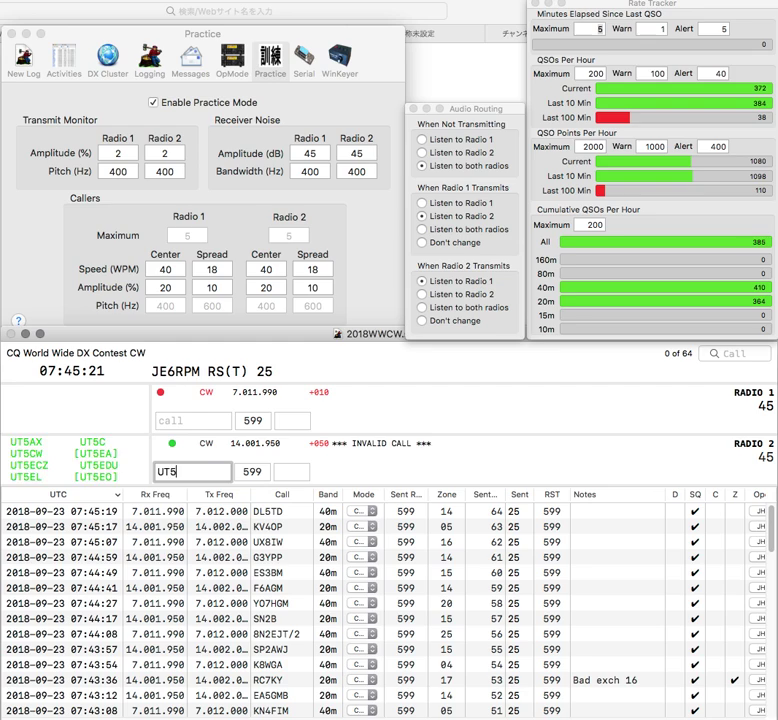
pyautogui.press('Return')
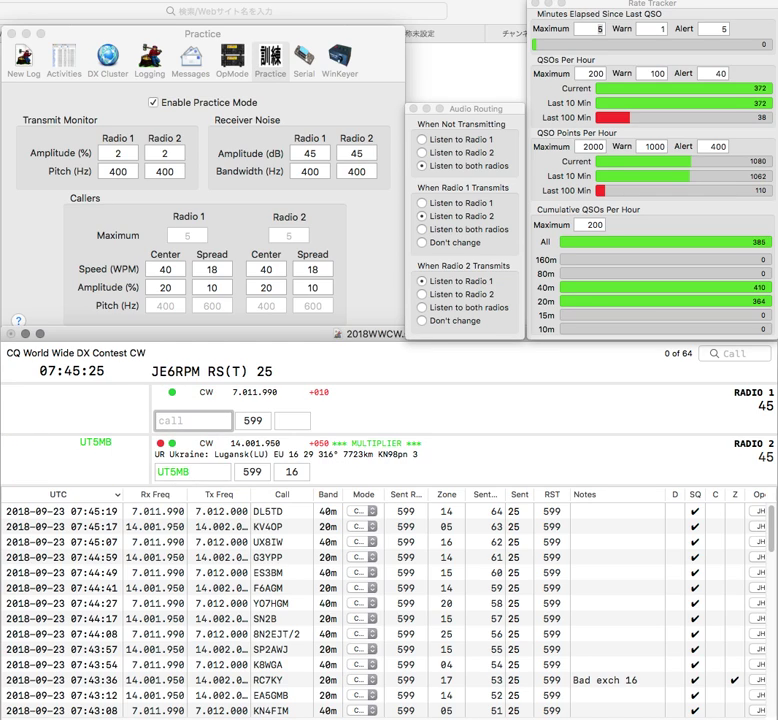
pyautogui.write('HOU')
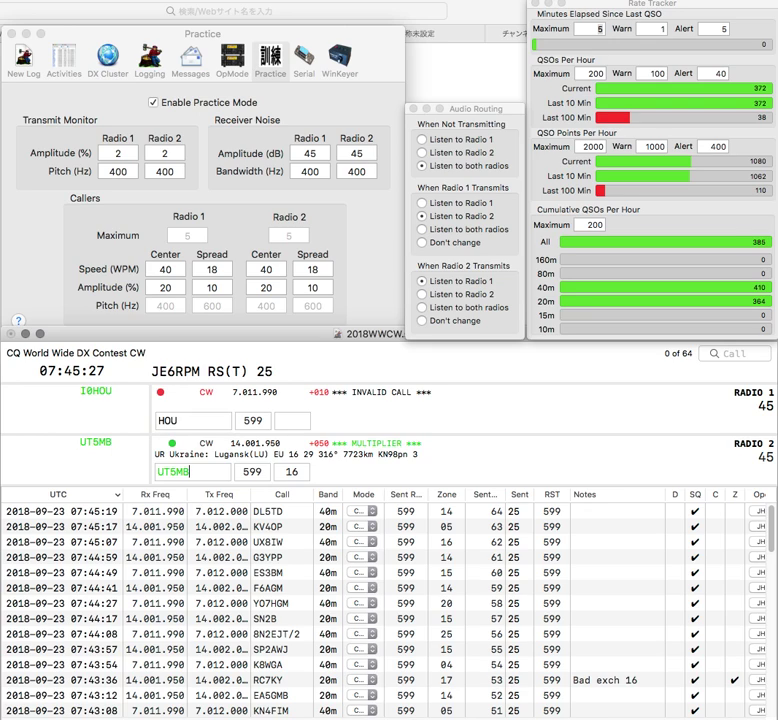
pyautogui.press('Up')
pyautogui.press('Left')
pyautogui.press('Left')
pyautogui.press('Left')
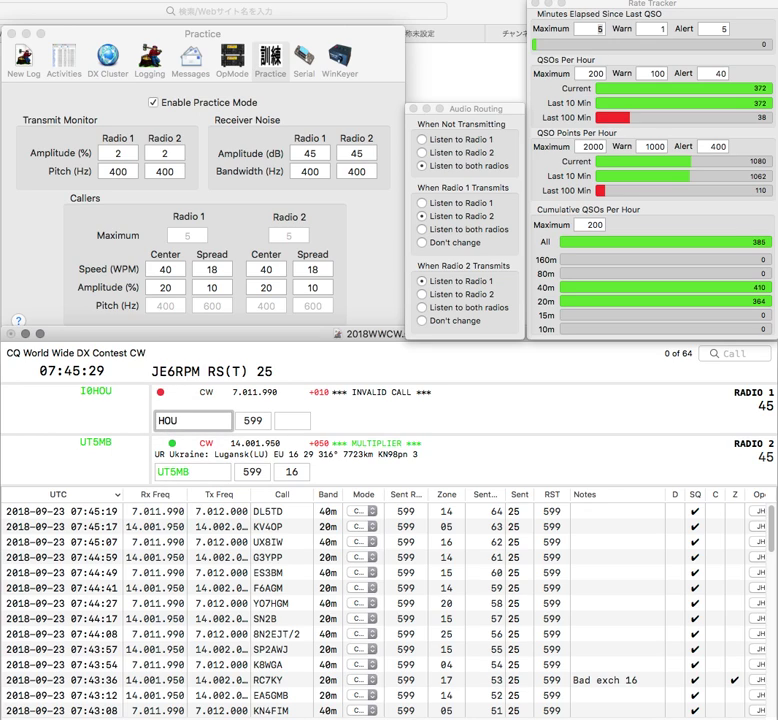
# Log UT5MB on Radio 2, complete the Radio 1 call as I0HOU and send its exchange
pyautogui.press('Return')
pyautogui.write('I0')
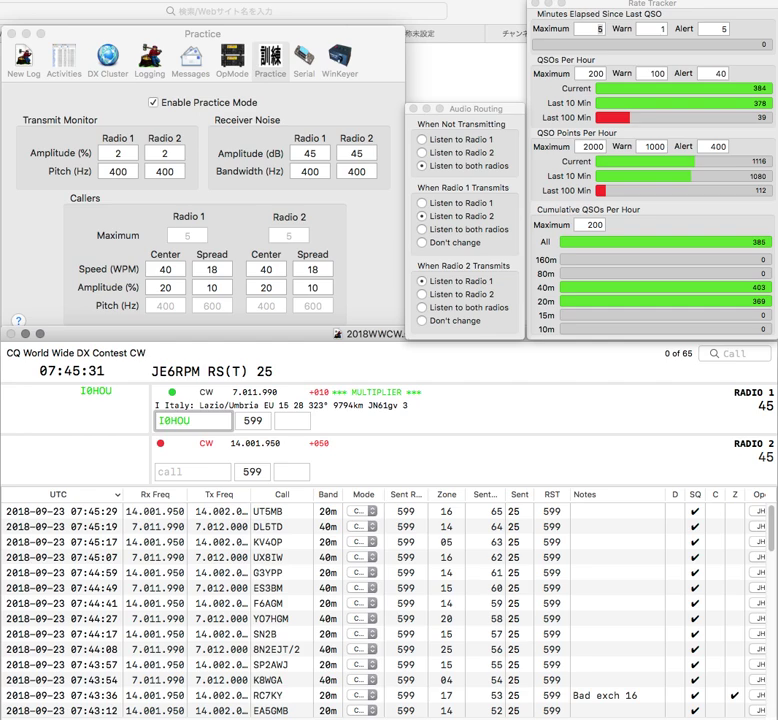
pyautogui.press('Return')
pyautogui.write('G')
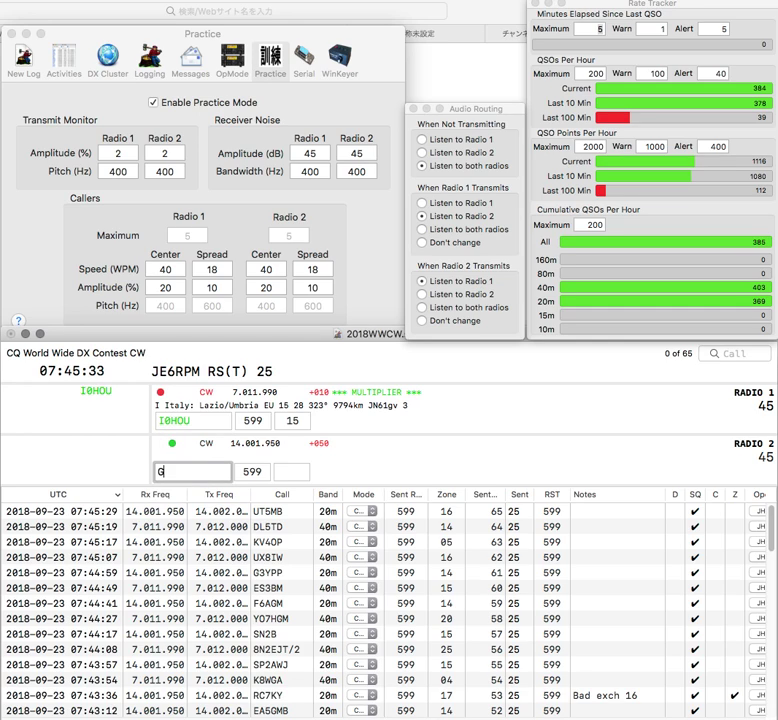
pyautogui.write('4LRG')
pyautogui.press('Return')
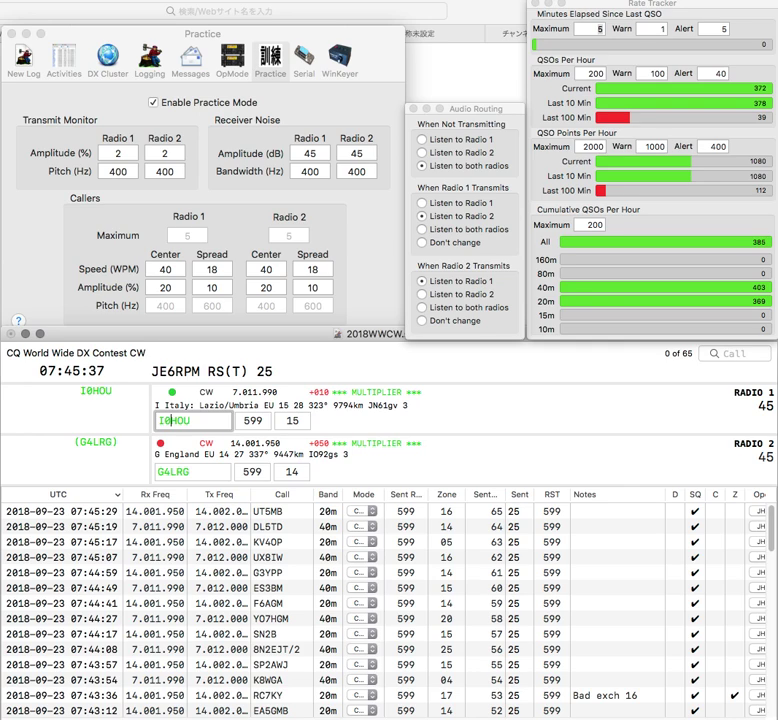
pyautogui.press('Return')
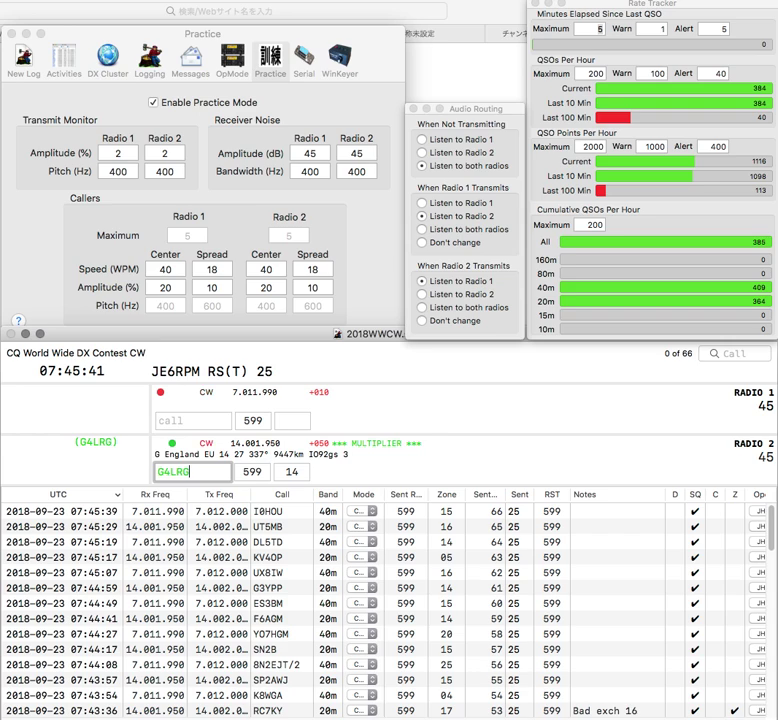
pyautogui.press('Return')
# Enter JR3TOE on Radio 1 and WU1ITU on Radio 2, send their exchanges and log both contacts
pyautogui.write('JR')
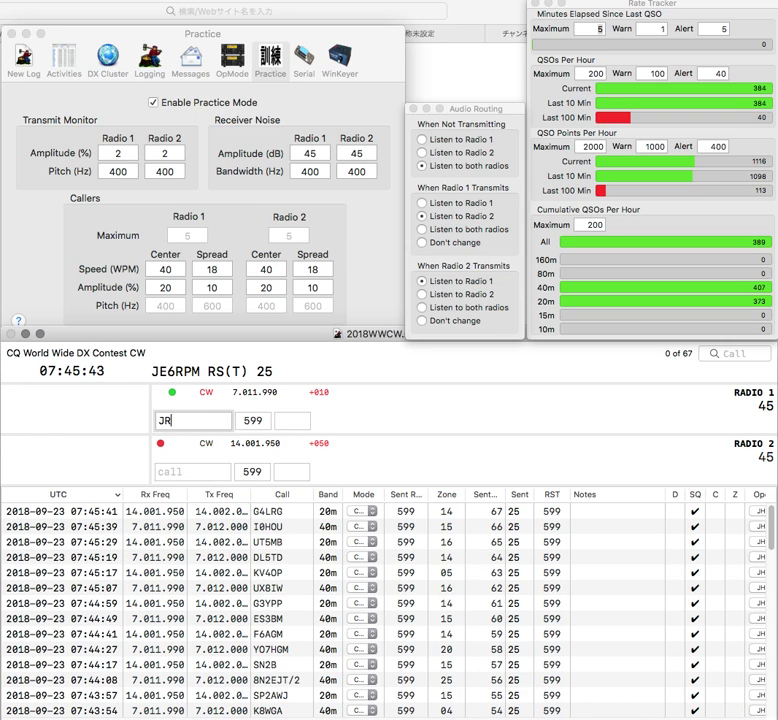
pyautogui.press('Return')
pyautogui.write('WU1ITU')
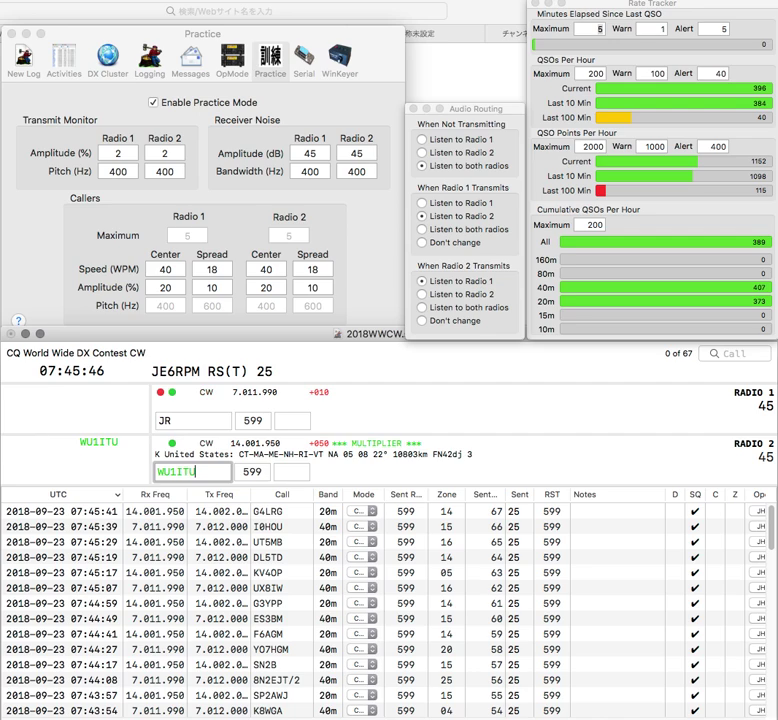
pyautogui.press('Return')
pyautogui.write('3TOE')
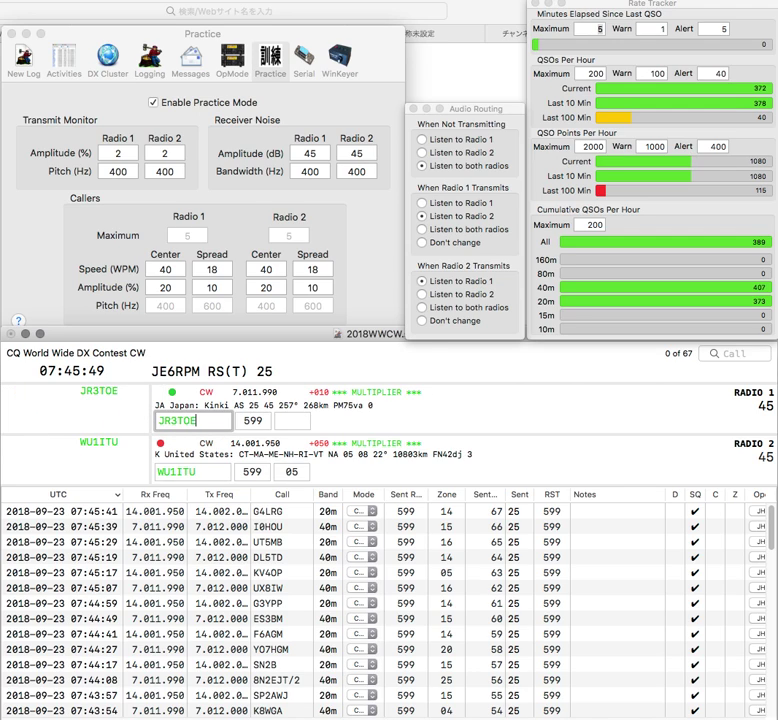
pyautogui.press('Return')
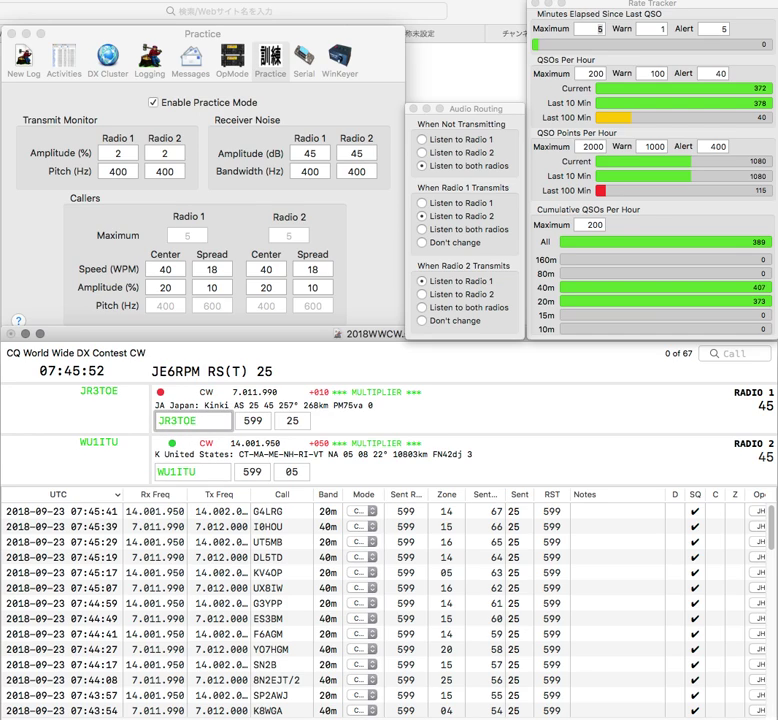
pyautogui.press('Return')
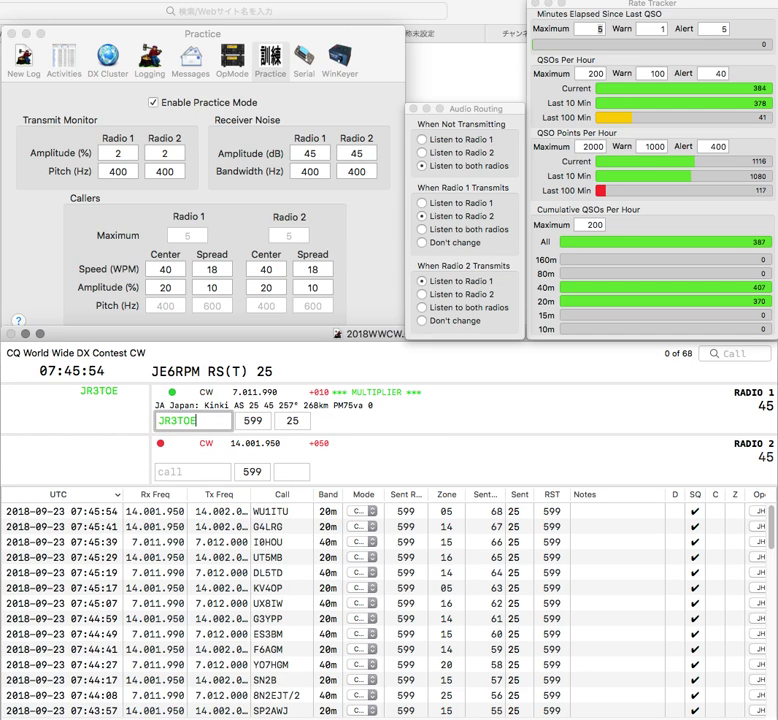
pyautogui.press('Return')
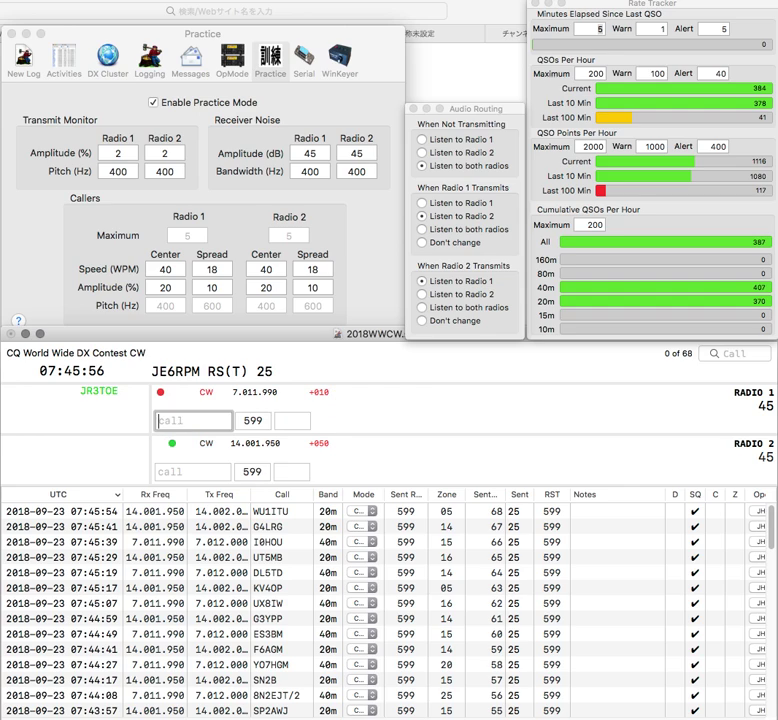
pyautogui.write('N2MAC')
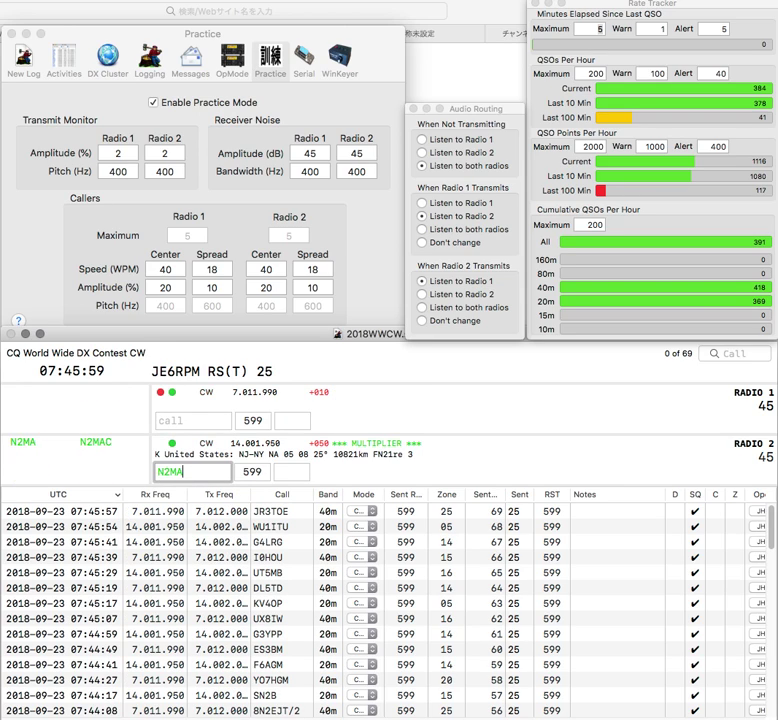
pyautogui.press('Return')
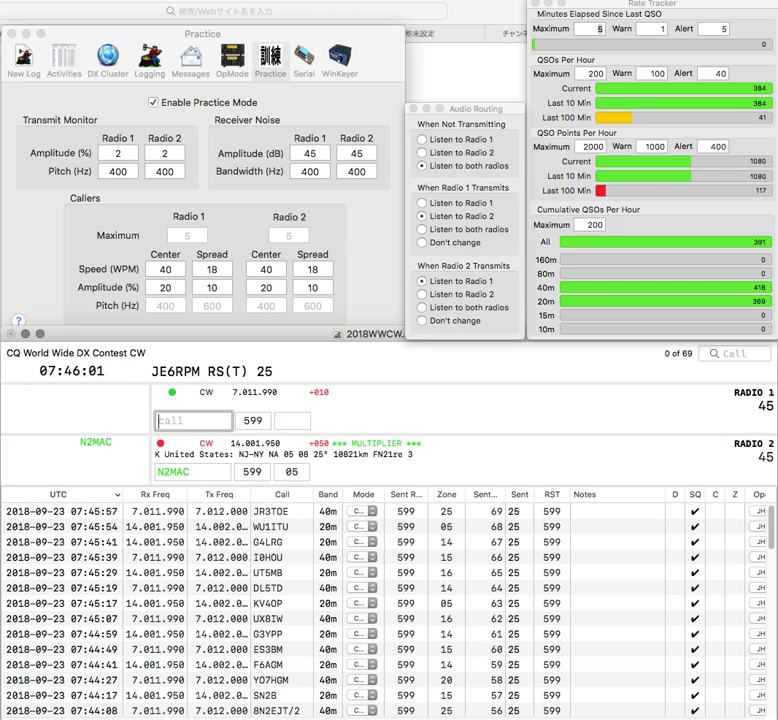
pyautogui.write('C')
pyautogui.press('Down')
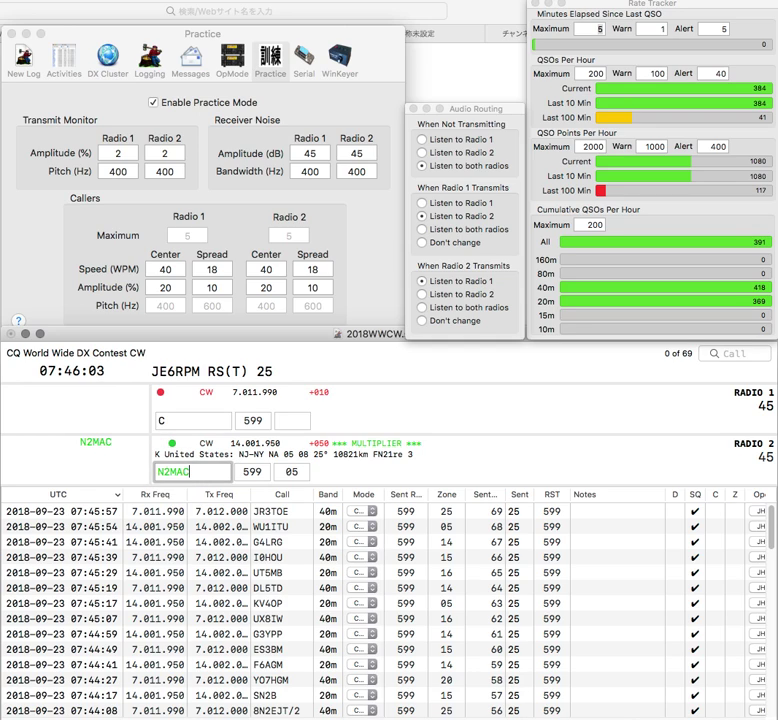
pyautogui.press('Return')
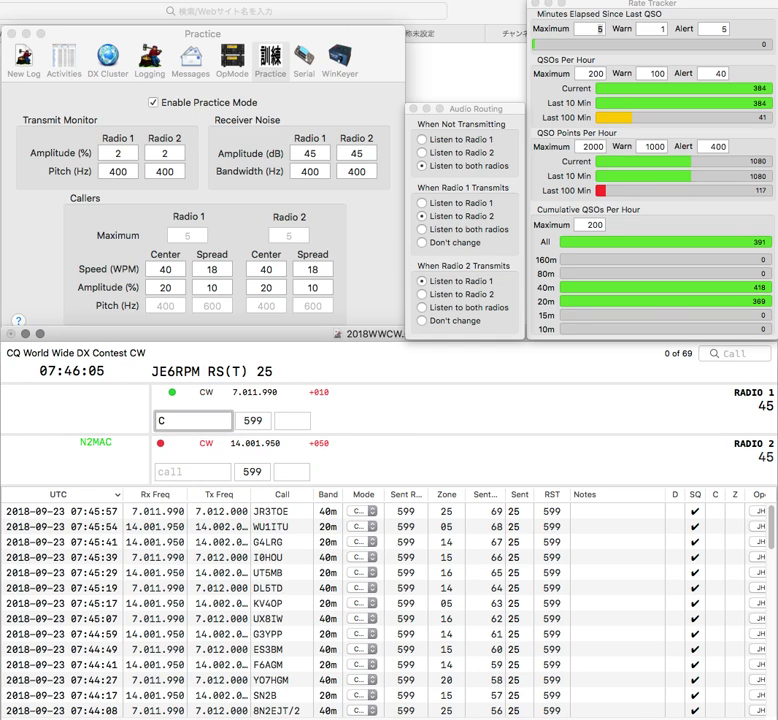
# Extend the Radio 1 partial call to JAC and send it, and enter and send the partial call WA on Radio 2
pyautogui.write('JA')
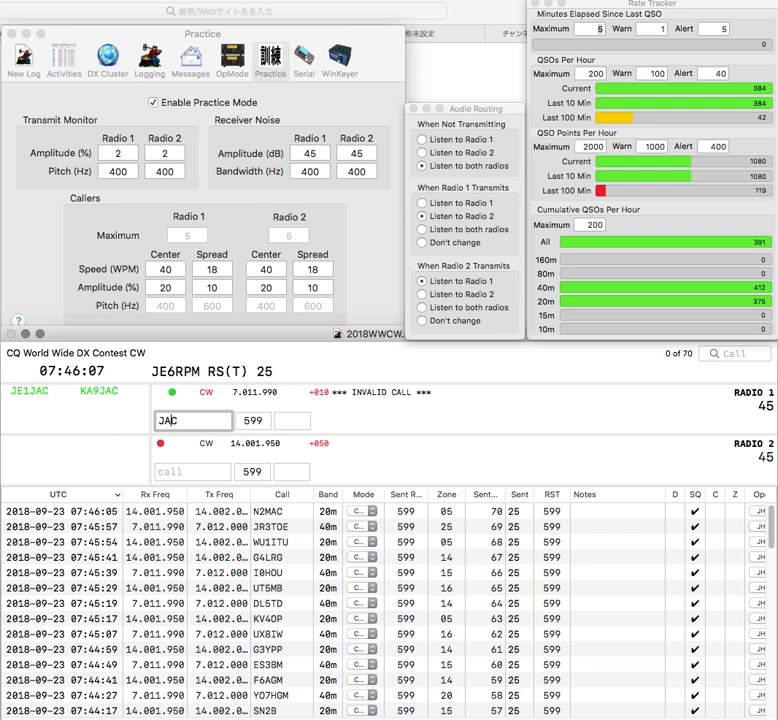
pyautogui.press('Return')
pyautogui.write('WA')
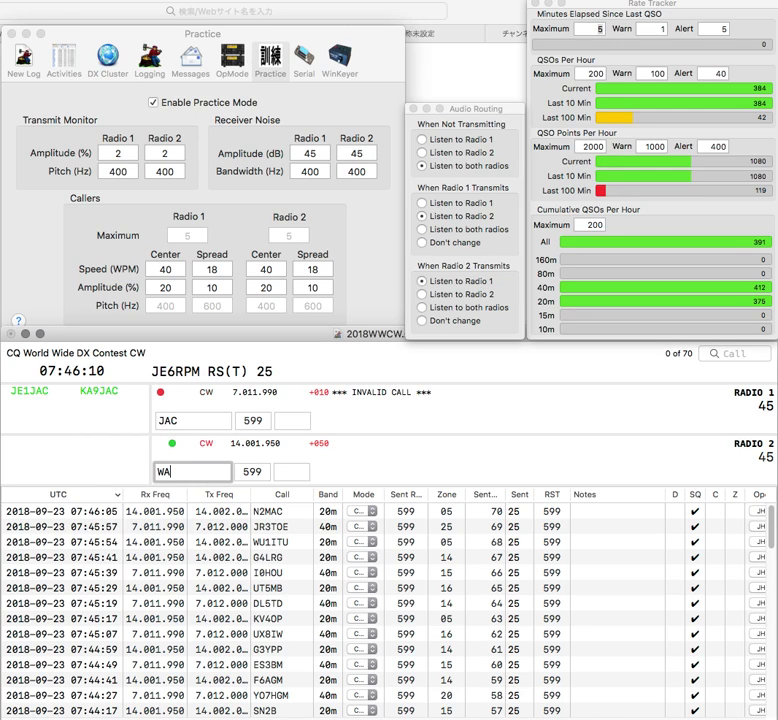
pyautogui.press('Return')
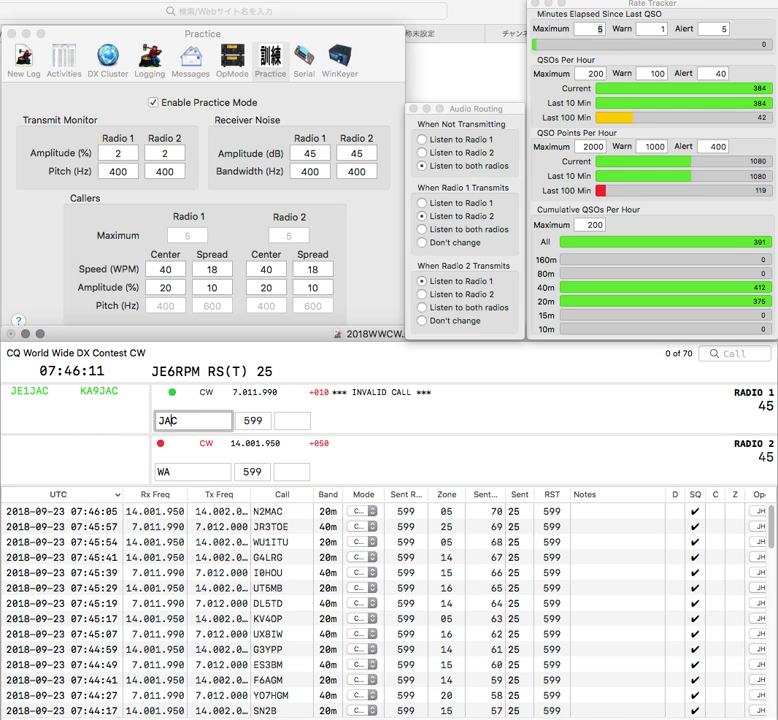
pyautogui.press('Left')
pyautogui.write('7RQ')
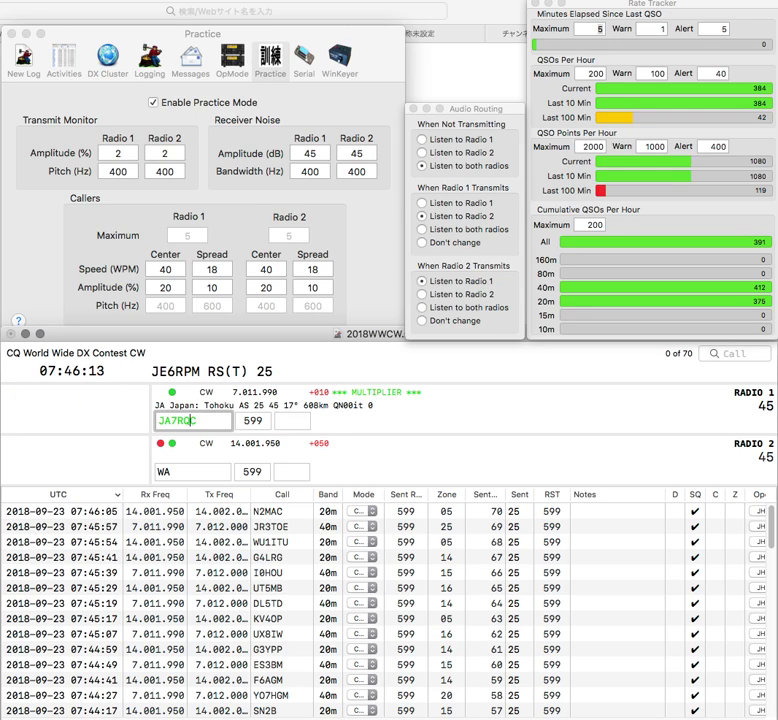
pyautogui.press('Delete')
pyautogui.write('X')
pyautogui.press('Return')
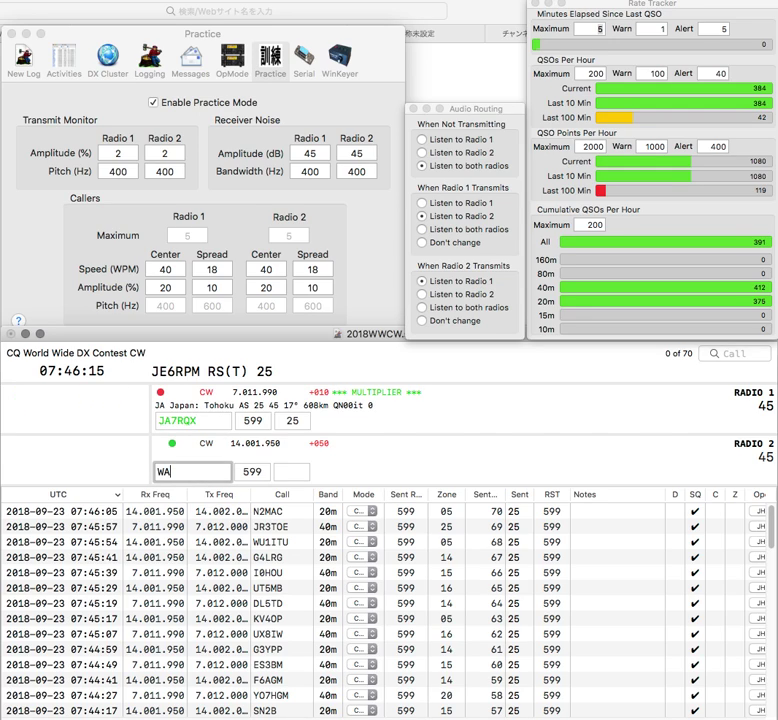
pyautogui.write('XXV')
pyautogui.press('Return')
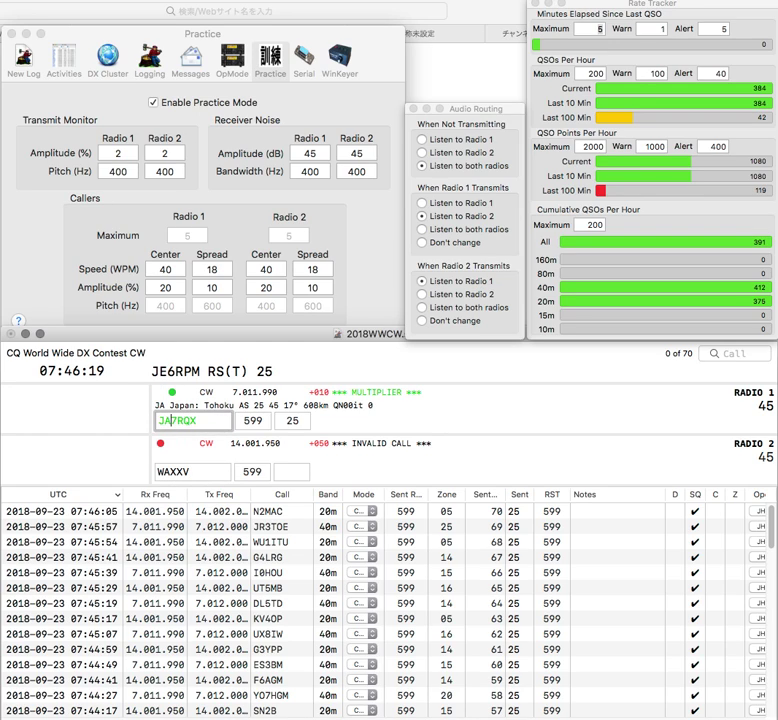
pyautogui.press('Right')
pyautogui.press('Right')
pyautogui.press('Delete')
pyautogui.write('K')
pyautogui.press('Return')
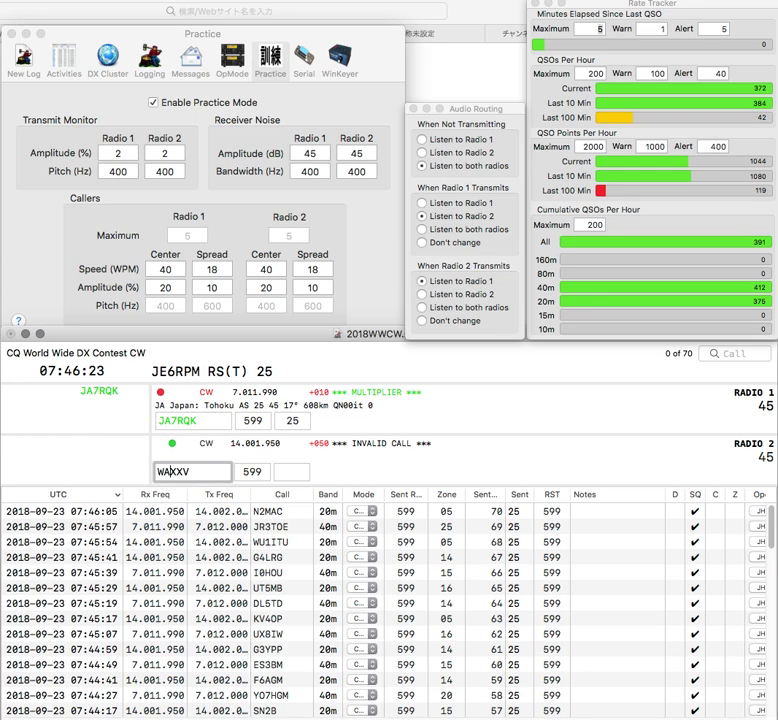
pyautogui.press('BackSpace')
pyautogui.write('4')
pyautogui.press('Return')
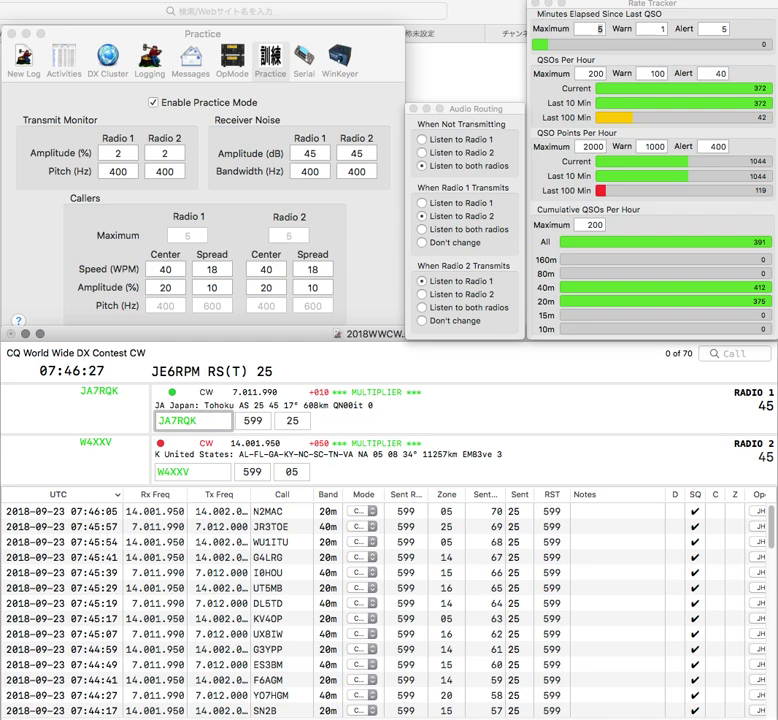
pyautogui.press('Return')
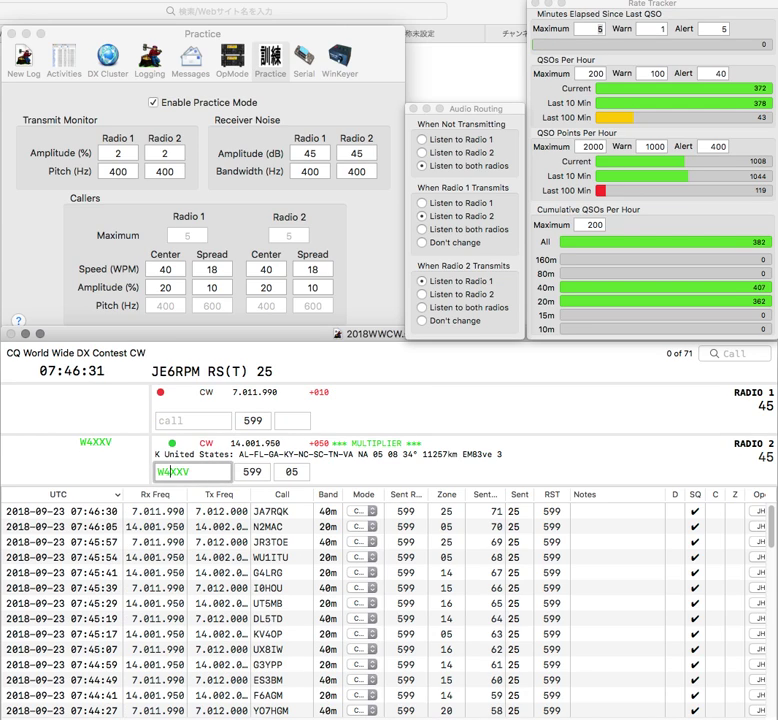
pyautogui.press('Return')
# Enter PU2PSP on Radio 1, exchange and log it, with the partial call 3C entered on Radio 2
pyautogui.write('PU2PS')
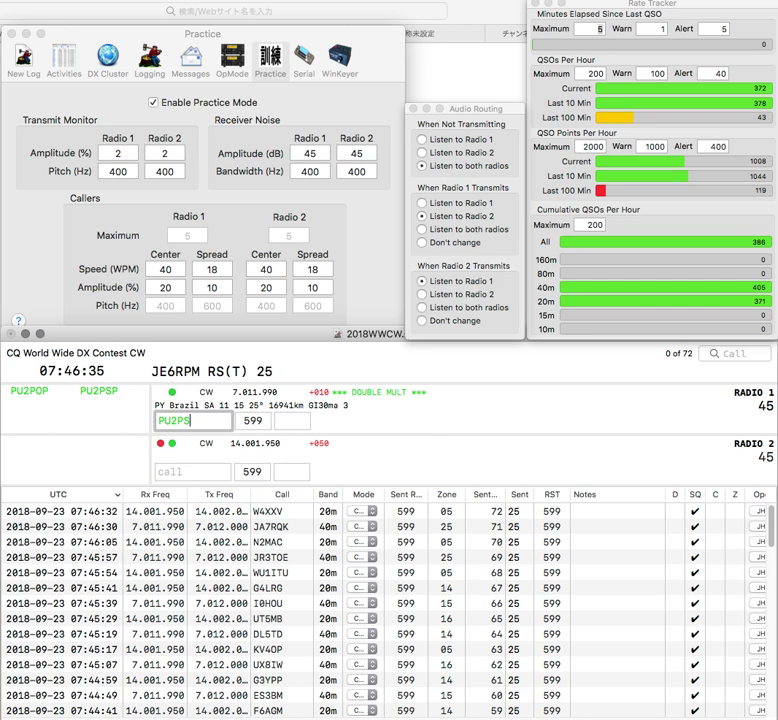
pyautogui.write('O')
pyautogui.press('BackSpace')
pyautogui.press('Return')
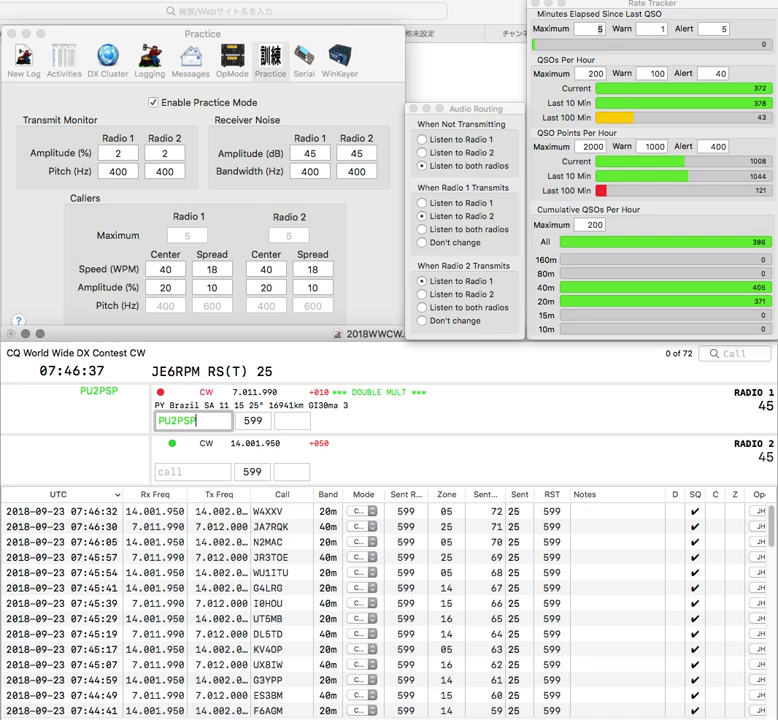
pyautogui.write('3C')
pyautogui.click(197, 421)
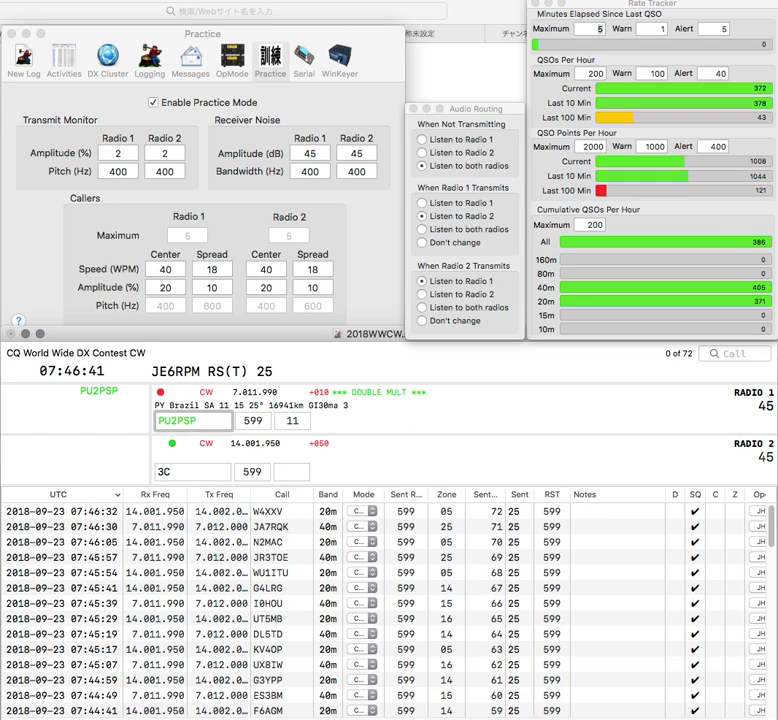
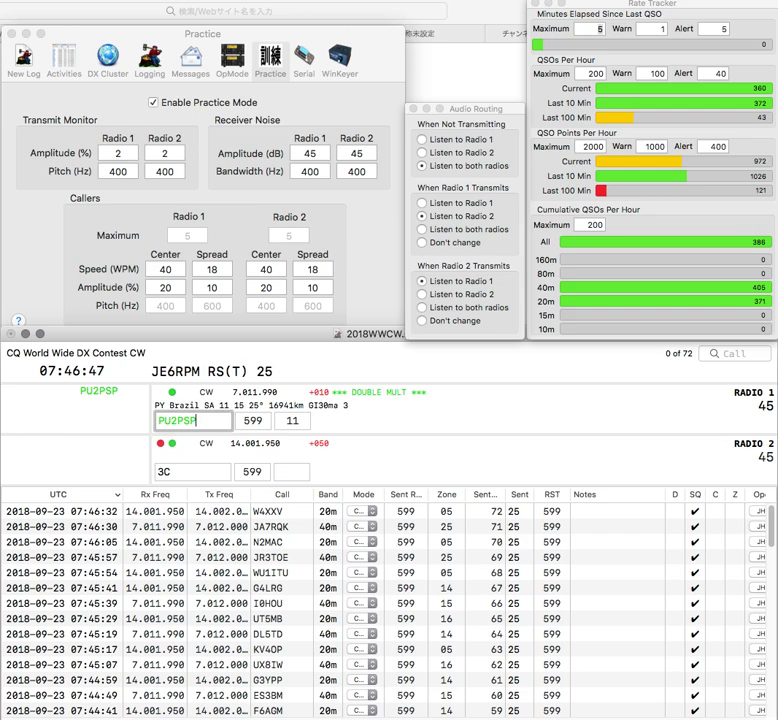
pyautogui.press('Return')
# Replace the Radio 2 partial call with HB/RC and send it
pyautogui.write('HB')
pyautogui.write('/RC')
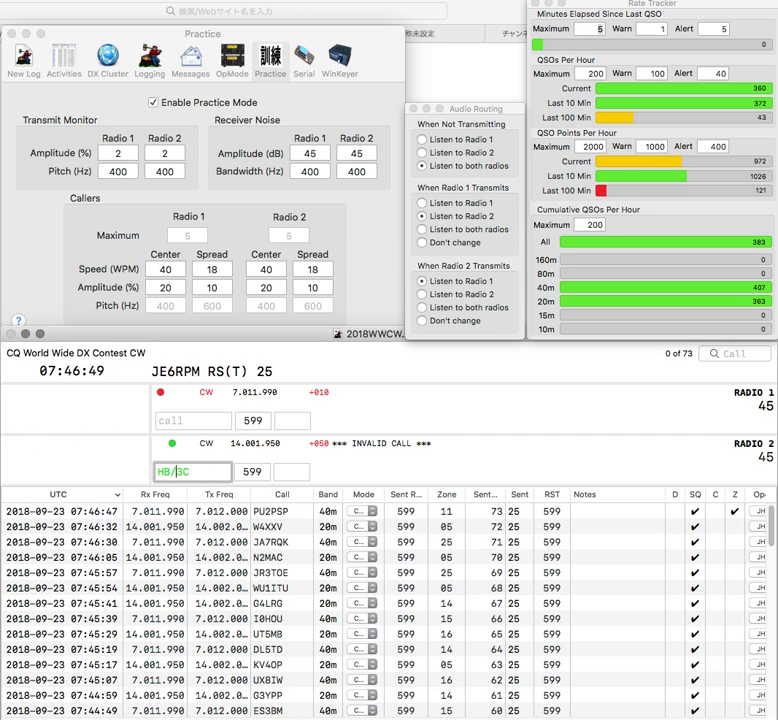
pyautogui.press('Delete')
pyautogui.press('Delete')
pyautogui.press('Return')
pyautogui.press('Up')
pyautogui.write('O')
pyautogui.press('Down')
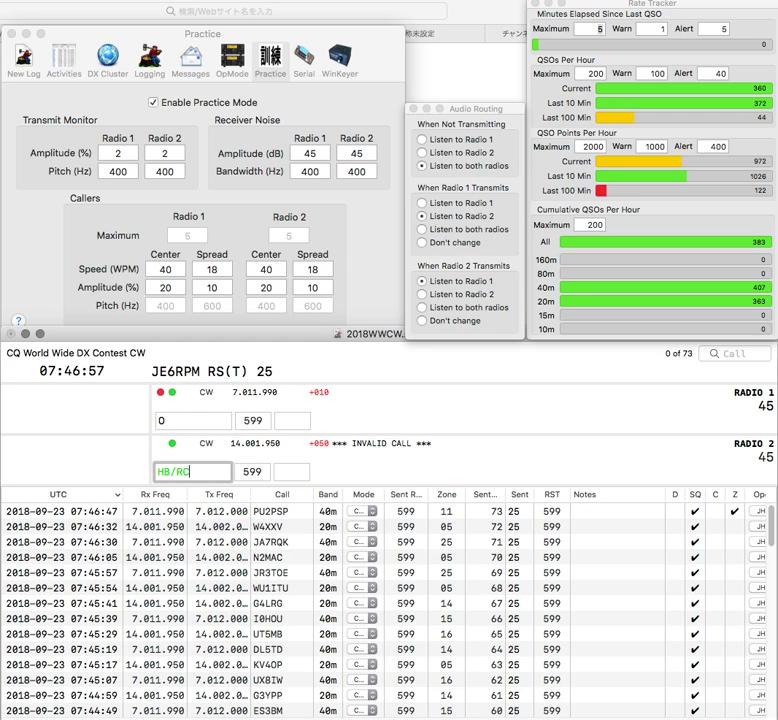
pyautogui.write('3C')
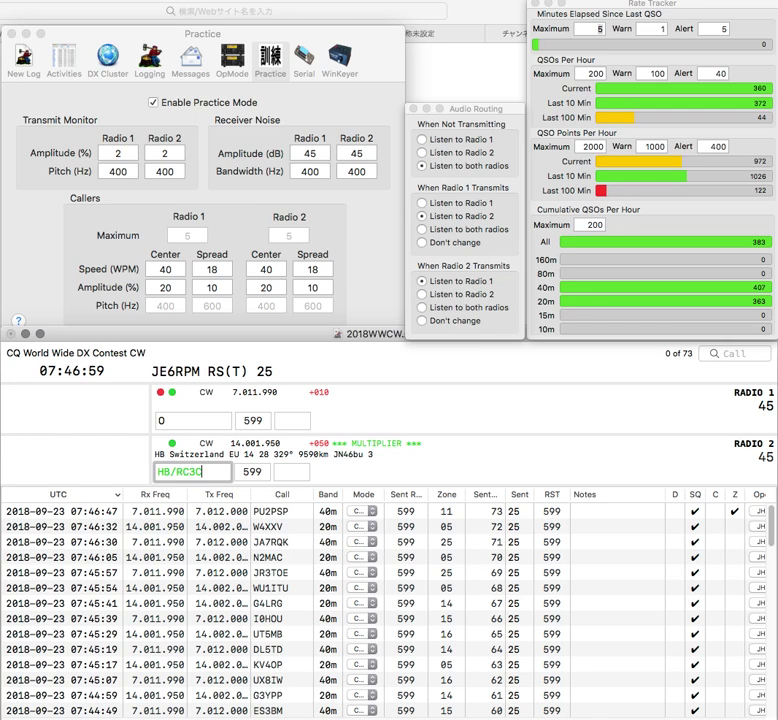
pyautogui.press('Return')
# Correct the Radio 2 call to HB0/RC3C and resend its exchange
pyautogui.press('Up')
pyautogui.press('Down')
pyautogui.press('Right')
pyautogui.press('Right')
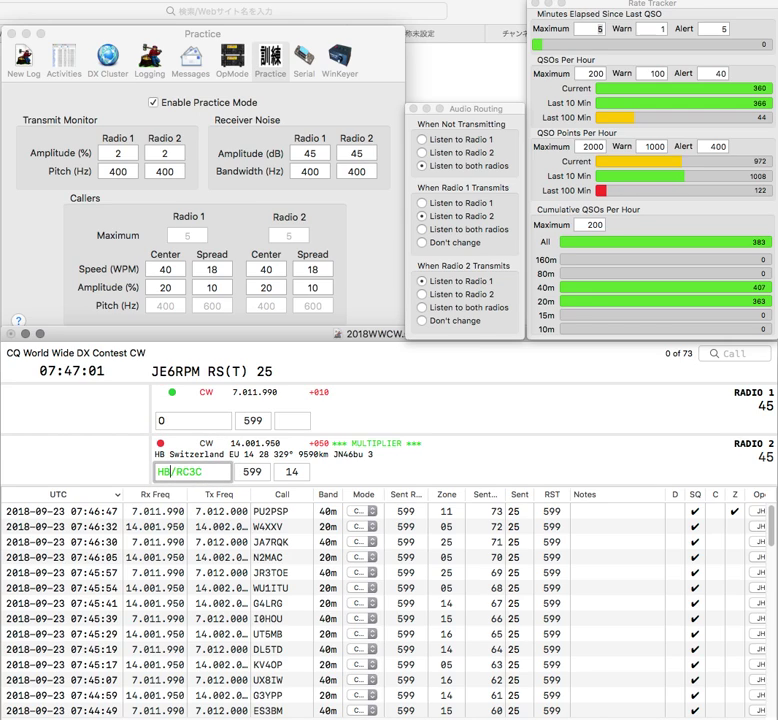
pyautogui.write('0')
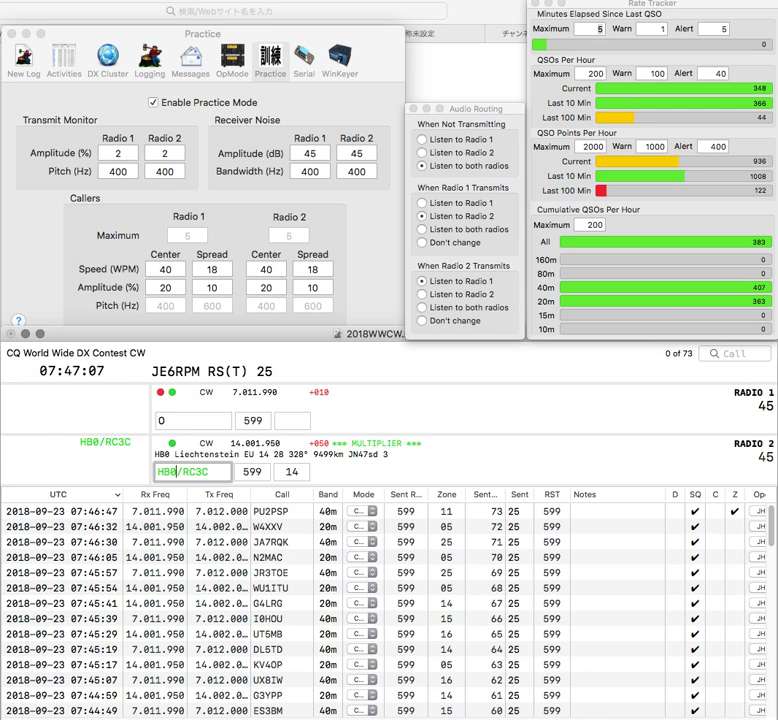
pyautogui.press('Return')
pyautogui.press('Up')
pyautogui.write('IO')
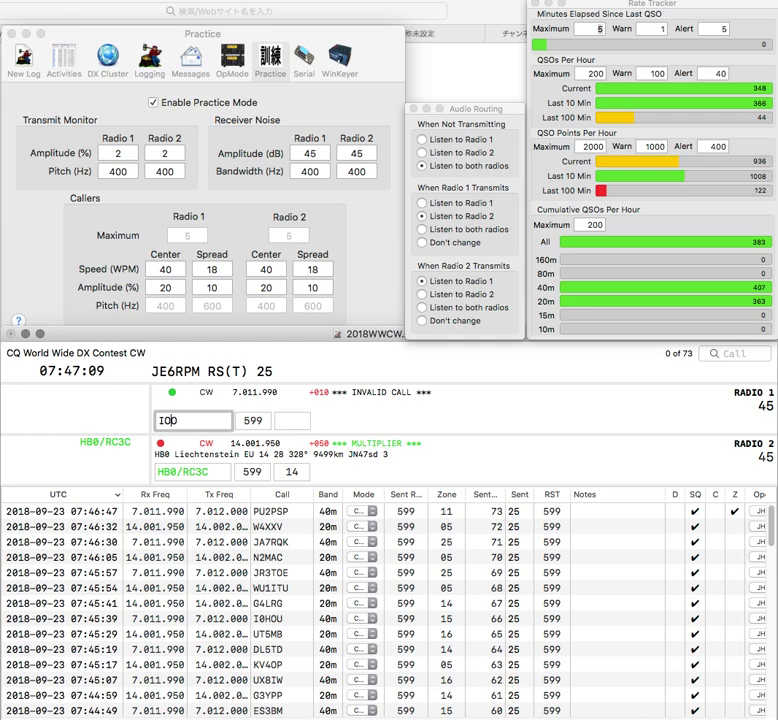
pyautogui.press('BackSpace')
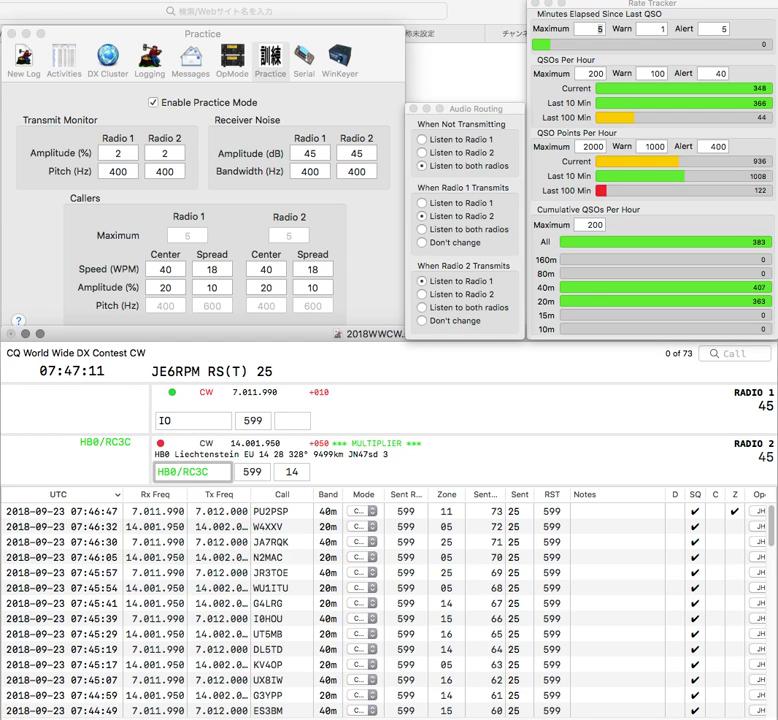
pyautogui.click(166, 470)
pyautogui.press('Return')
pyautogui.write('W6I')
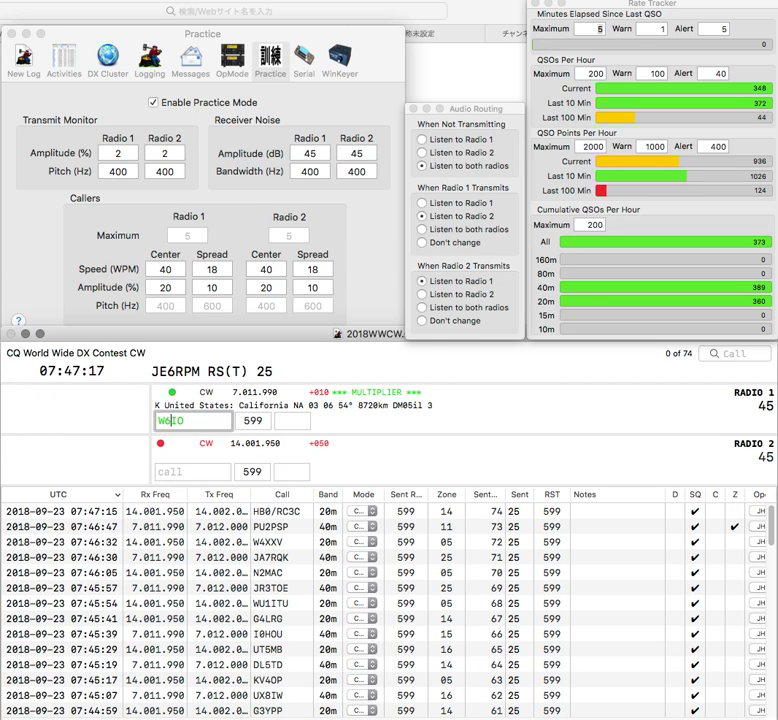
pyautogui.write('D')
pyautogui.press('Return')
pyautogui.write('9SMD')
pyautogui.press('Home')
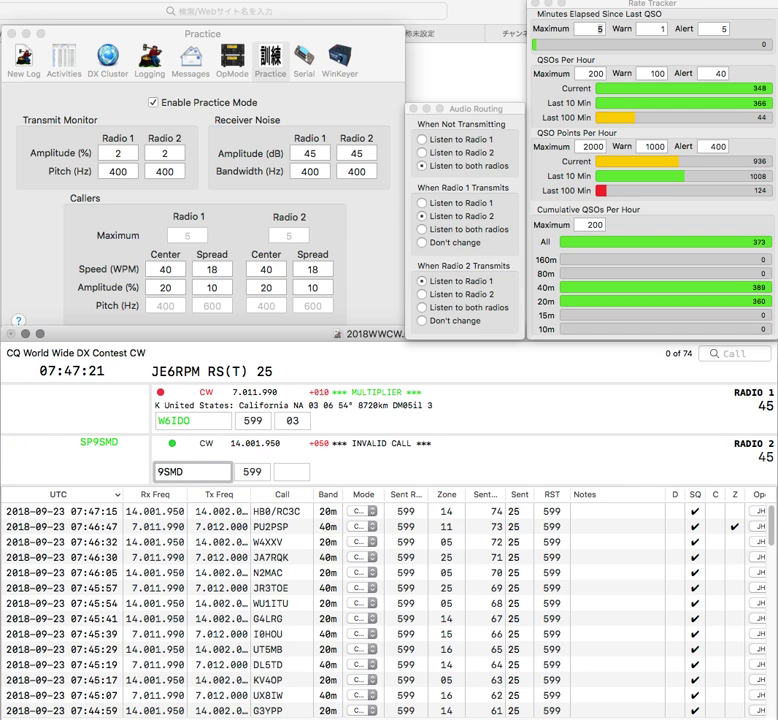
pyautogui.write('SP')
pyautogui.press('Return')
pyautogui.press('Return')
pyautogui.click(164, 421)
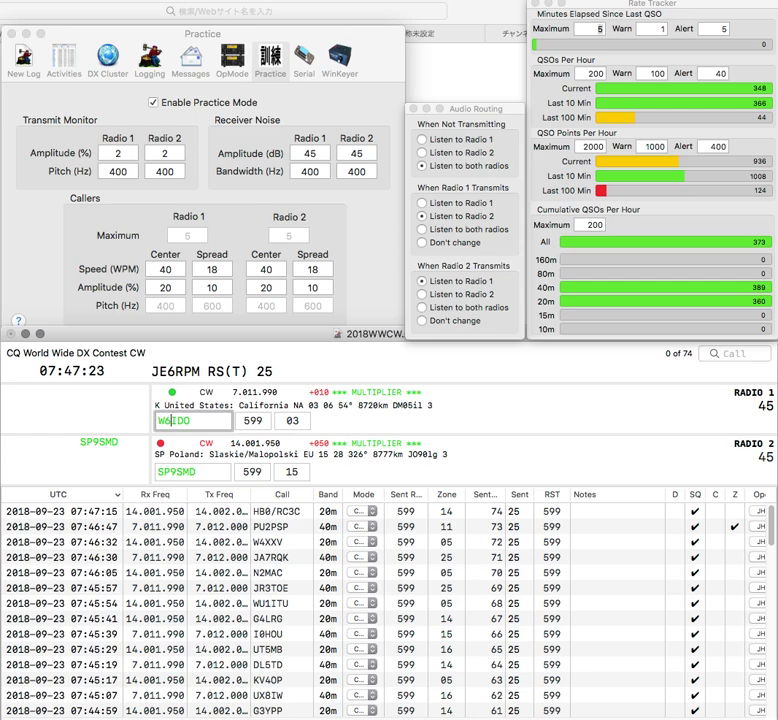
pyautogui.press('BackSpace')
pyautogui.write('N')
pyautogui.press('Return')
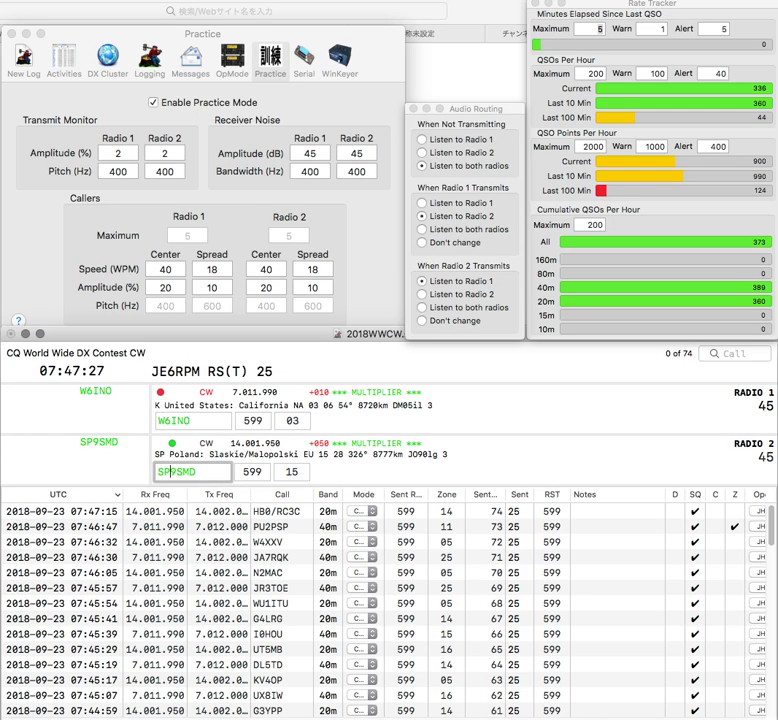
pyautogui.press('Return')
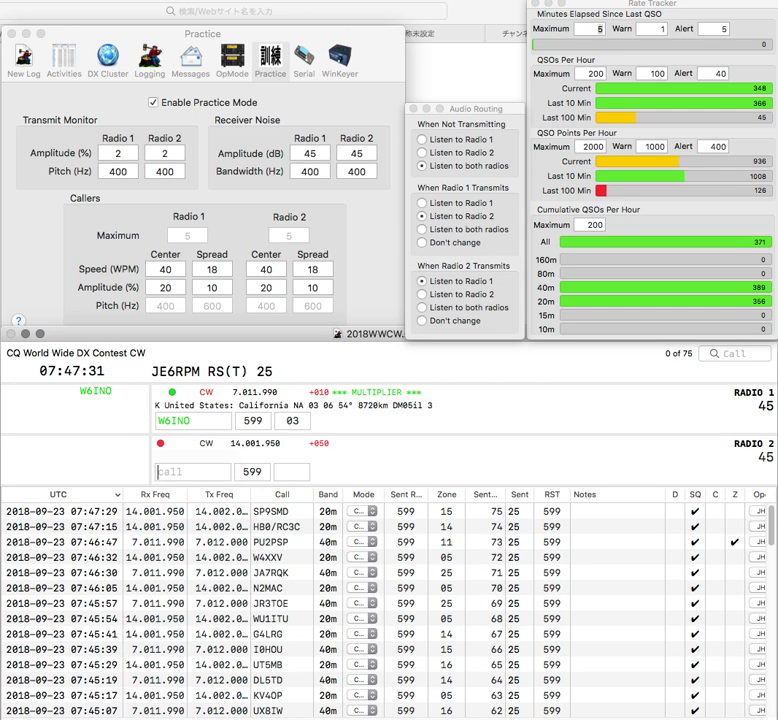
pyautogui.press('Return')
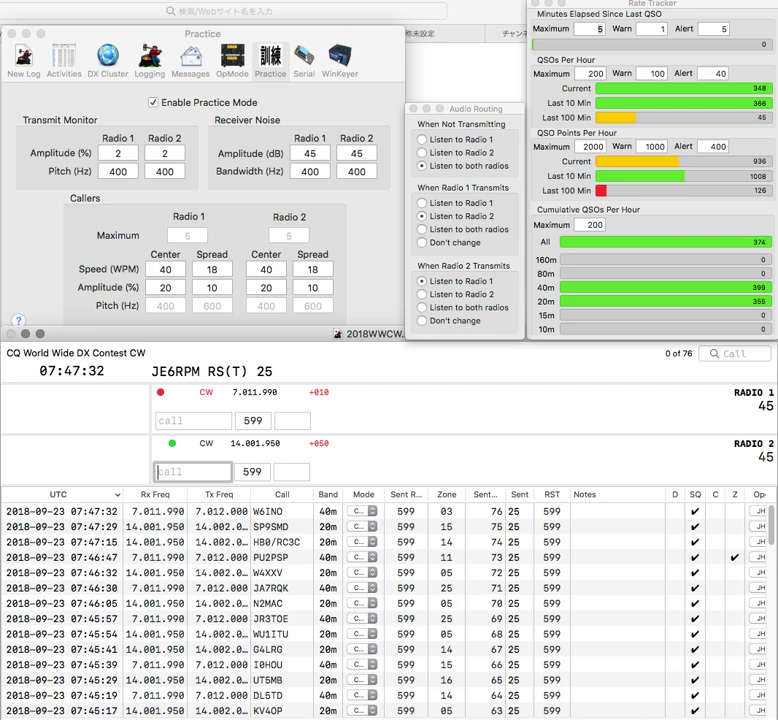
# Enter and send the partial call M on Radio 2, and enter the partial call YO on Radio 1
pyautogui.write('M')
pyautogui.press('Return')
pyautogui.write('KY')
pyautogui.press('BackSpace')
pyautogui.press('BackSpace')
pyautogui.write('YO')
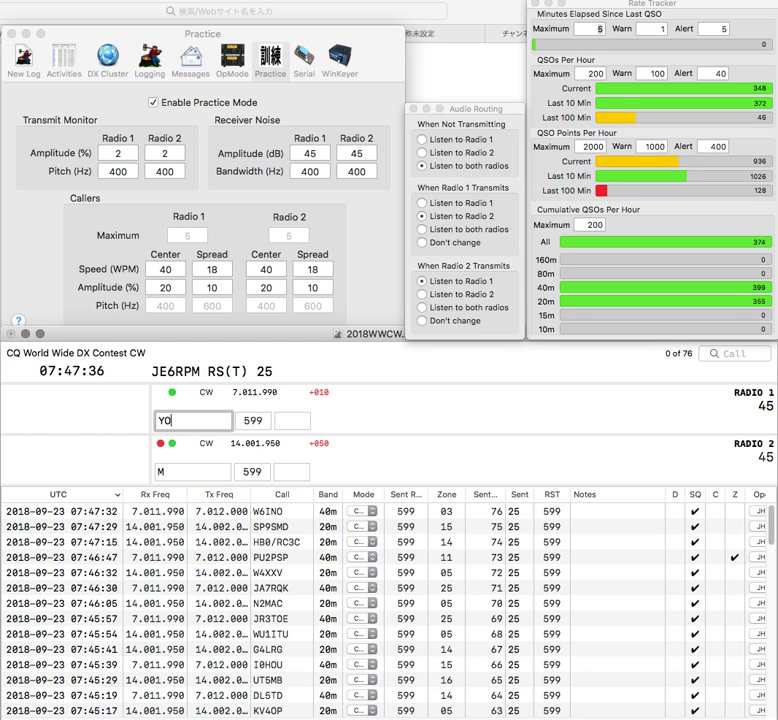
pyautogui.press('`')
pyautogui.press('BackSpace')
pyautogui.write('3M')
pyautogui.press('BackSpace')
pyautogui.press('BackSpace')
pyautogui.write('MM')
pyautogui.write('S')
pyautogui.press('`')
pyautogui.write('2MKI')
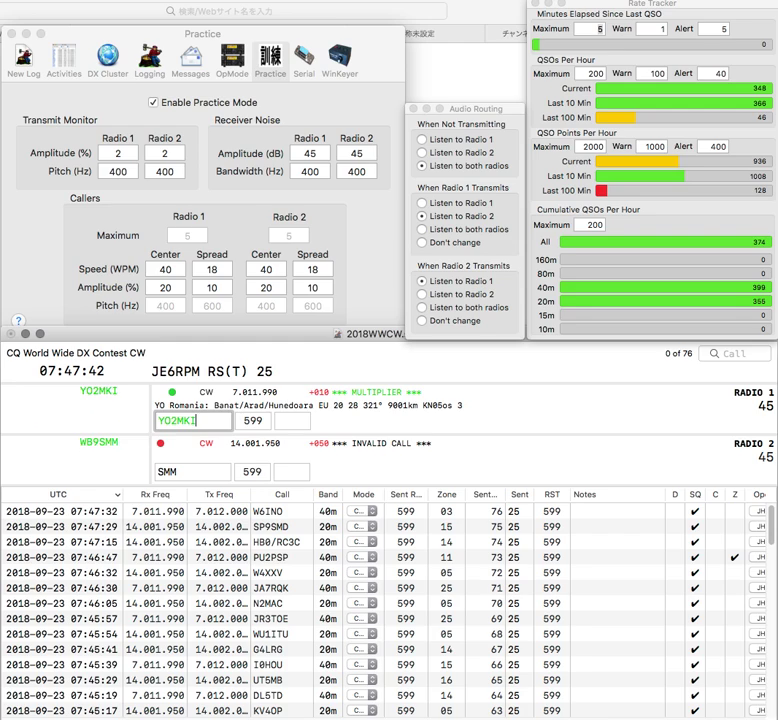
# Send the YO2MKI exchange and log it on Radio 1, and complete the Radio 2 call as S53MM
pyautogui.press('Return')
pyautogui.press('`')
pyautogui.write('53')
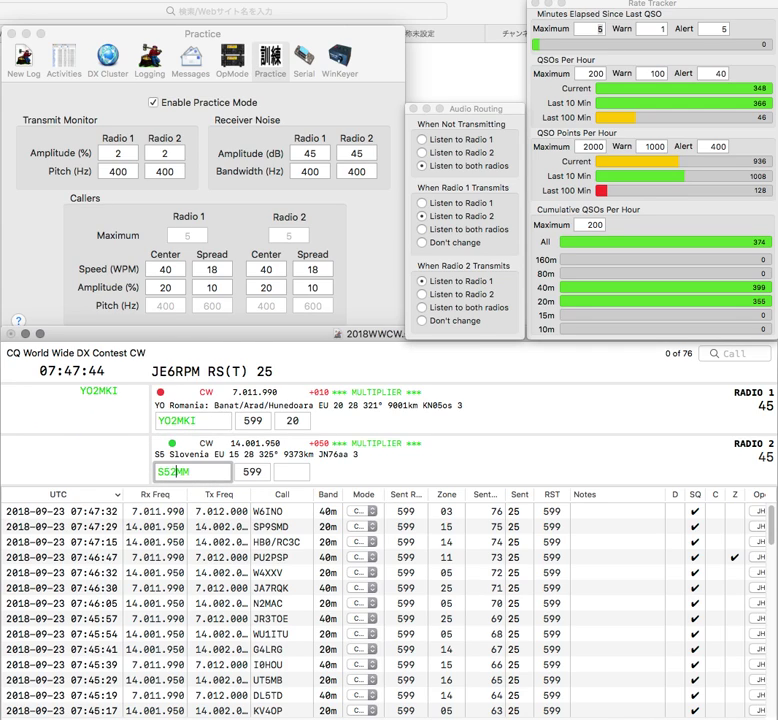
pyautogui.press('Return')
pyautogui.press('`')
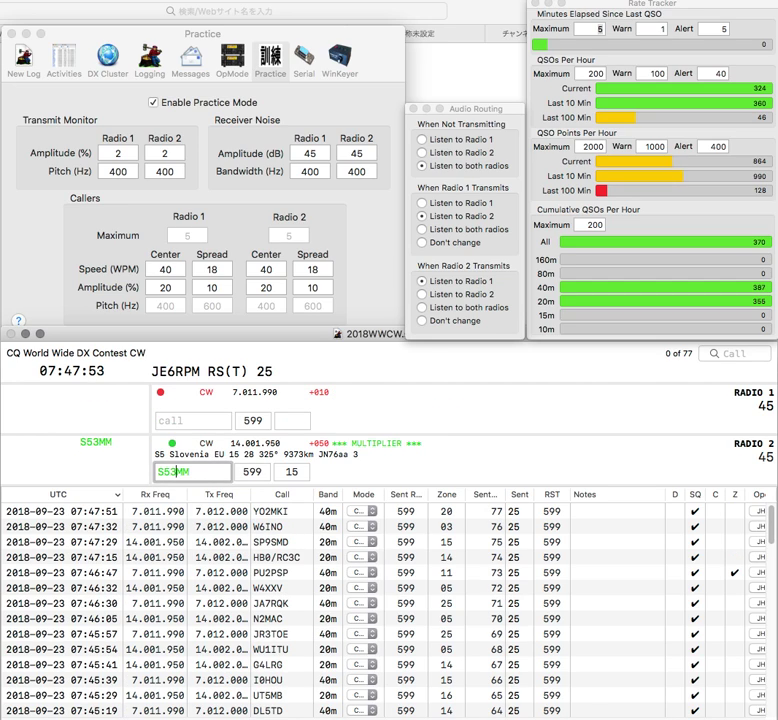
# Enter N8ES on Radio 1 and send its exchange, and enter the partial call CT on Radio 2
pyautogui.write('N')
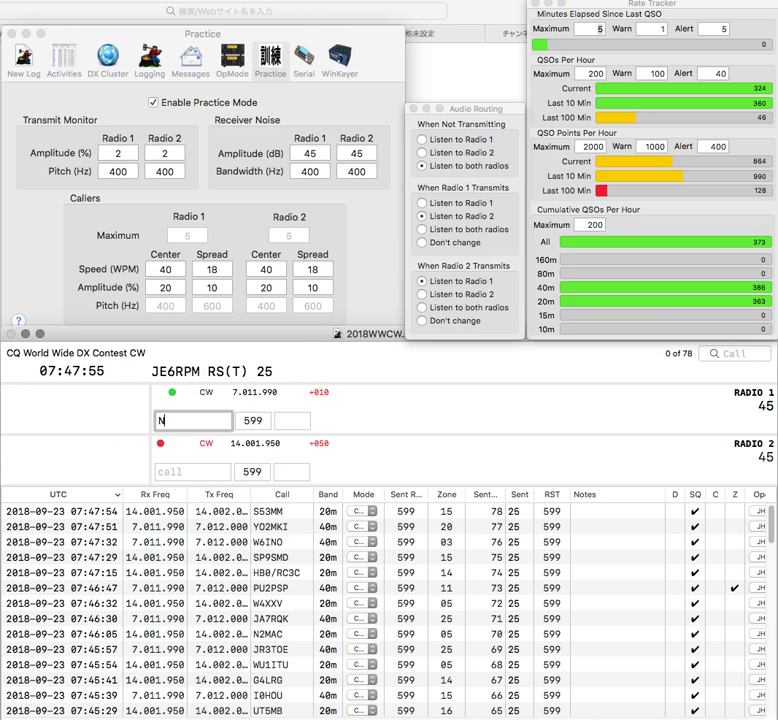
pyautogui.write('8ES')
pyautogui.press('Return')
pyautogui.write('PE')
pyautogui.press('BackSpace')
pyautogui.press('BackSpace')
pyautogui.write('CT')
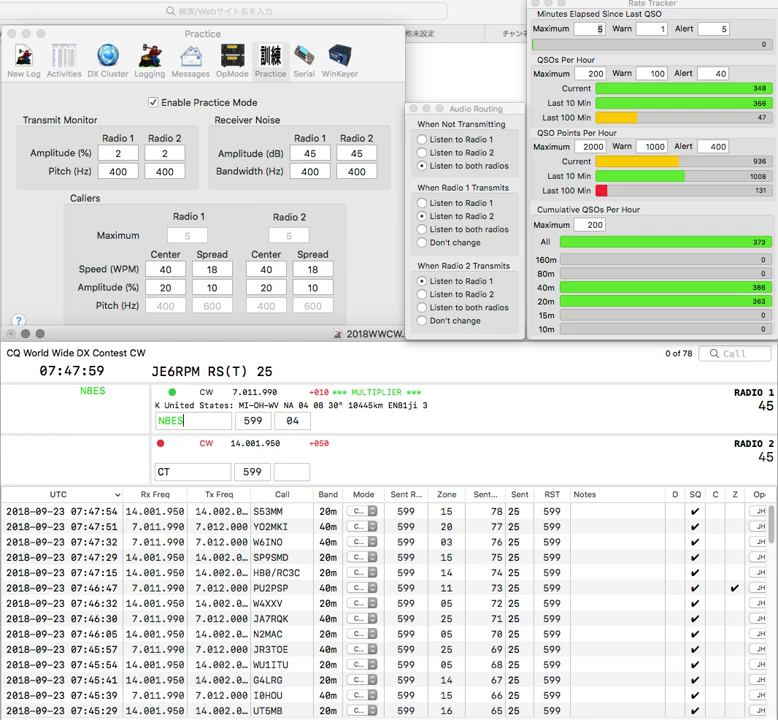
pyautogui.press('Return')
pyautogui.press('Left')
pyautogui.press('Left')
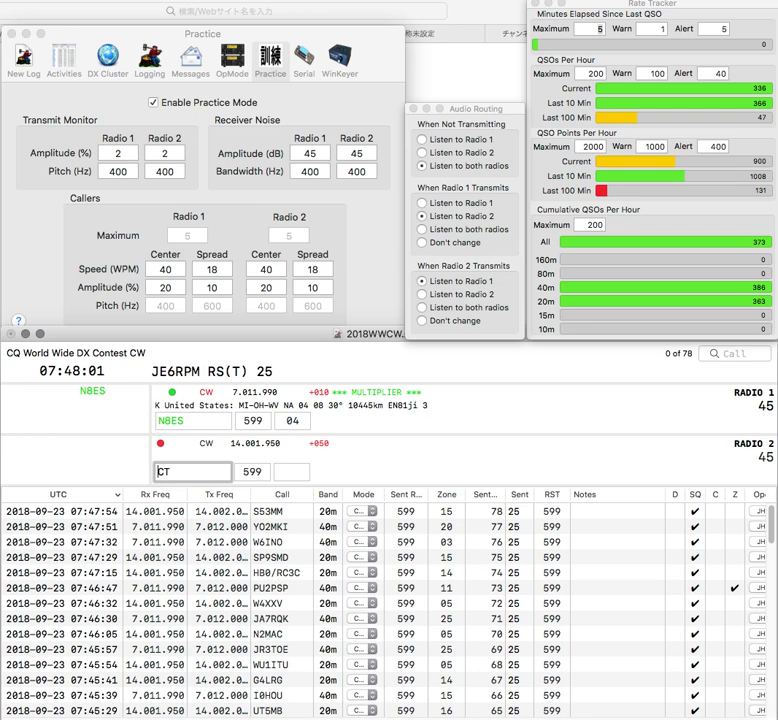
pyautogui.write('E73E')
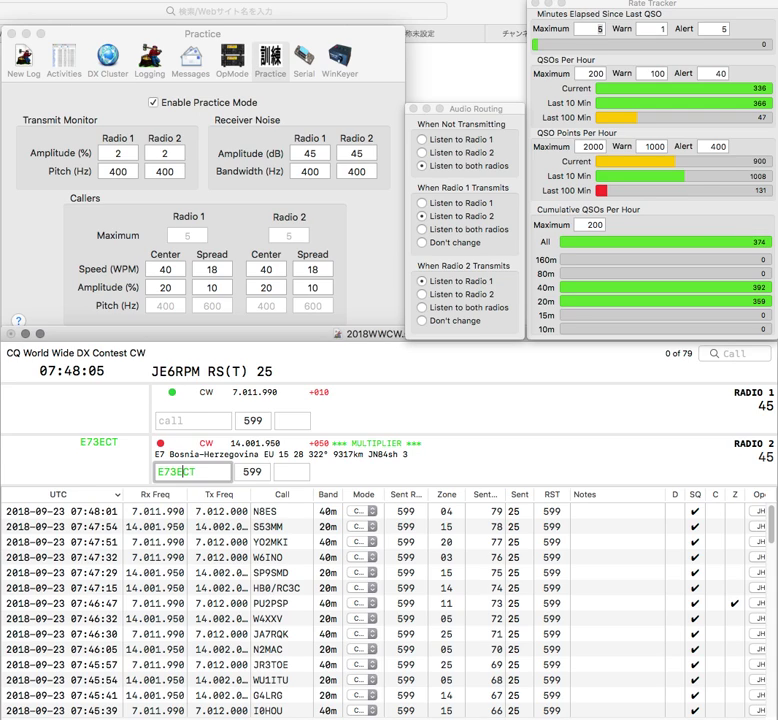
pyautogui.press('Return')
pyautogui.write('3LC')
pyautogui.press('Home')
pyautogui.press('Return')
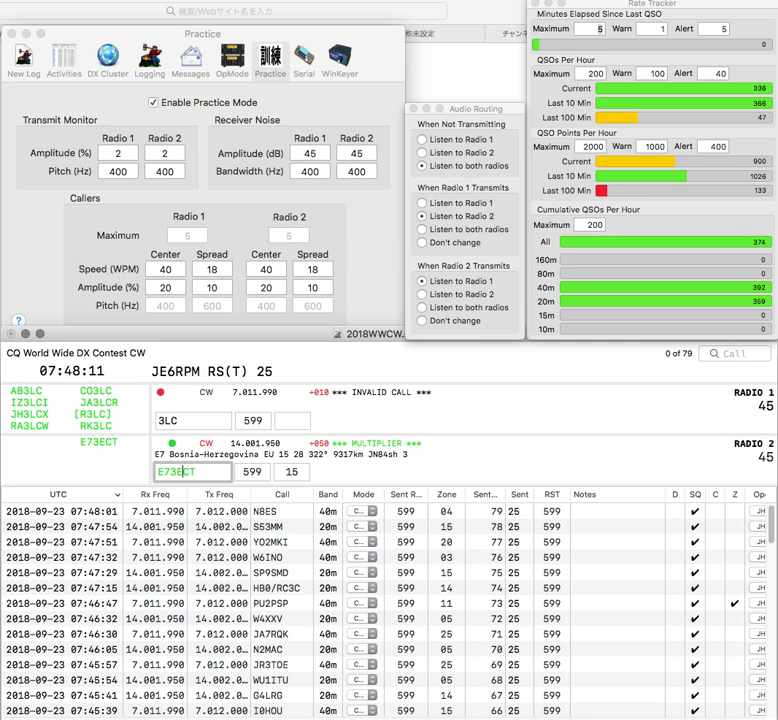
pyautogui.press('Return')
# Complete the Radio 1 call as RK3LC, send its exchange and log it, entering the partial call KH on Radio 2 meanwhile
pyautogui.write('RK')
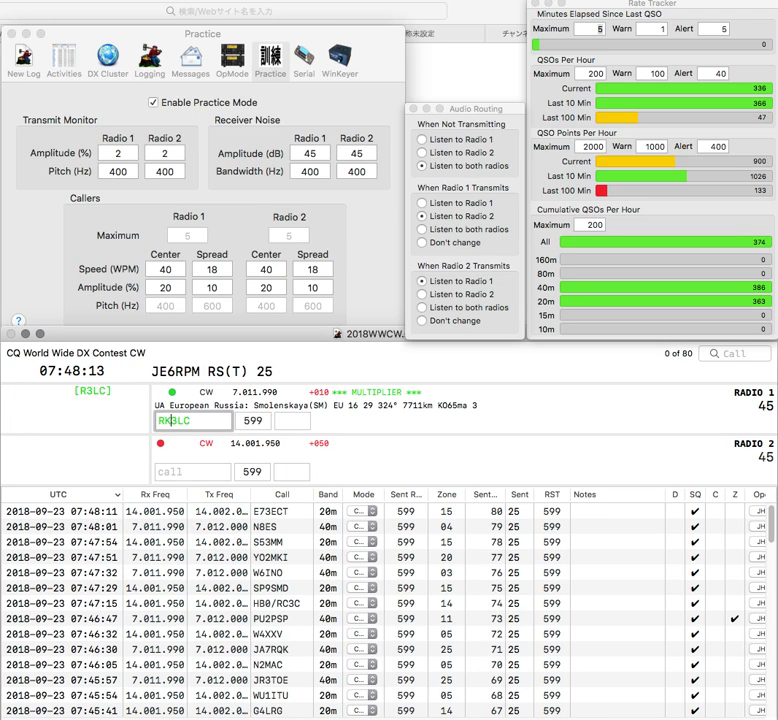
pyautogui.press('Return')
pyautogui.write('KH')
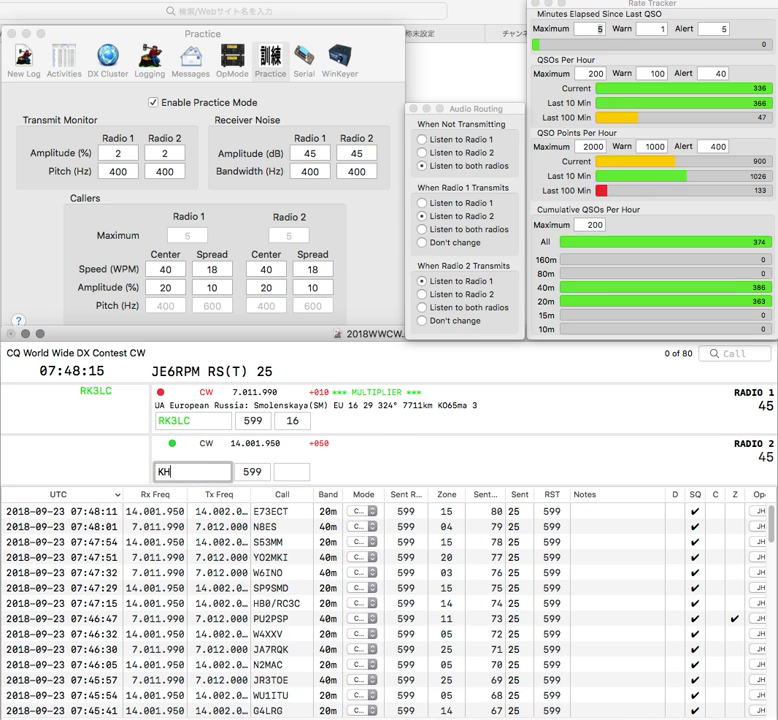
pyautogui.press('Up')
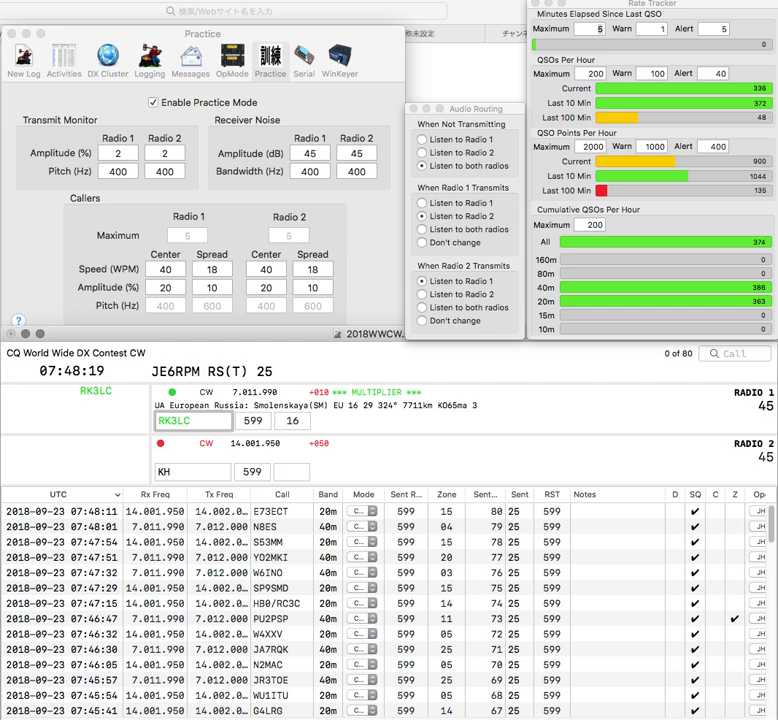
pyautogui.press('Return')
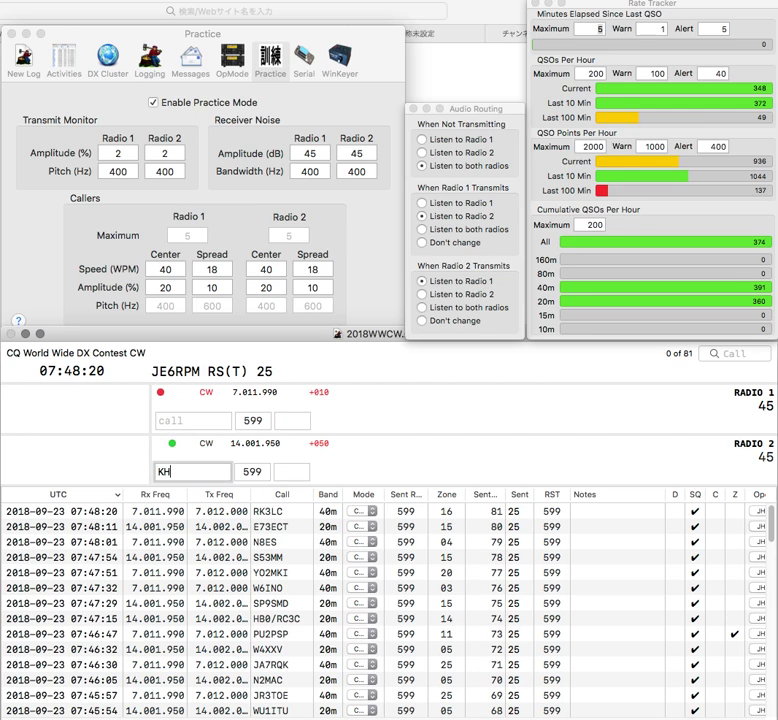
pyautogui.write('9E')
pyautogui.press('Return')
pyautogui.write('HW0COW')
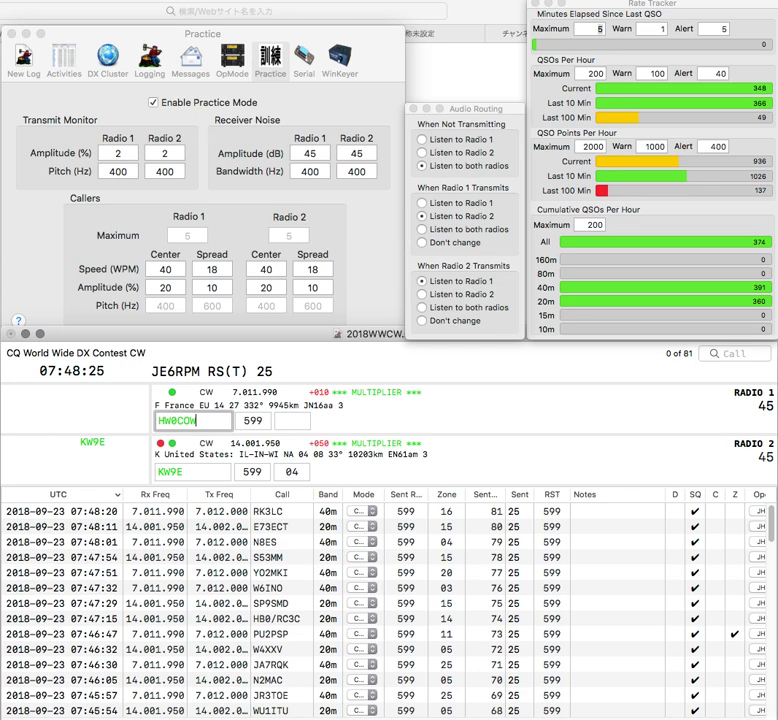
pyautogui.press('Home')
pyautogui.press('Delete')
pyautogui.write('5')
pyautogui.press('Return')
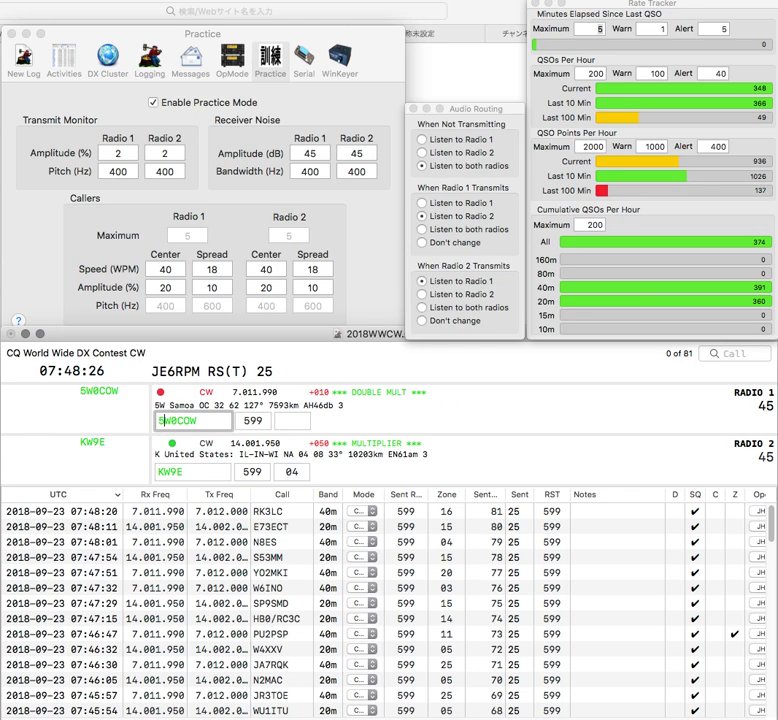
pyautogui.press('Return')
pyautogui.press('Return')
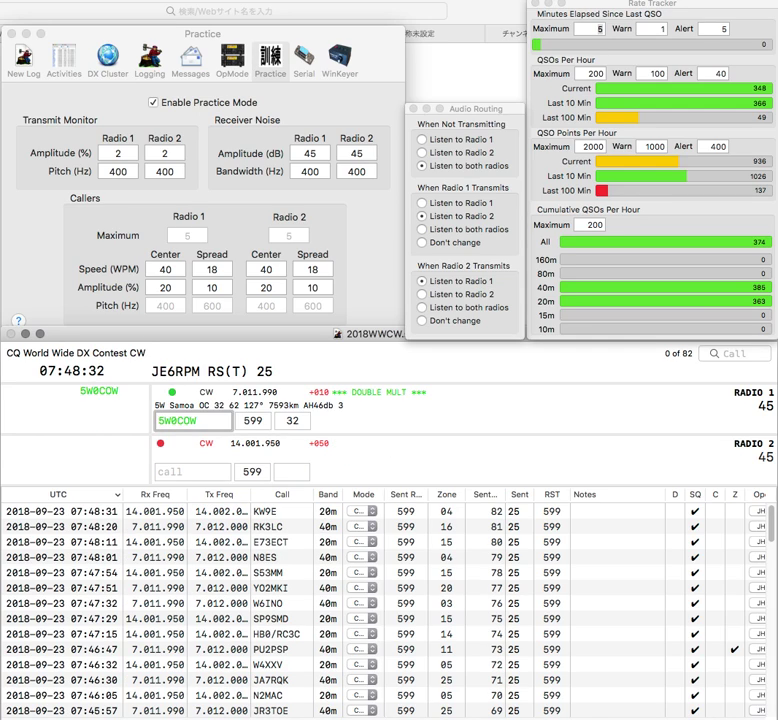
pyautogui.press('Return')
# Enter the partial calls KW on Radio 2 and JHT on Radio 1, and send the partial call
pyautogui.write('KW')
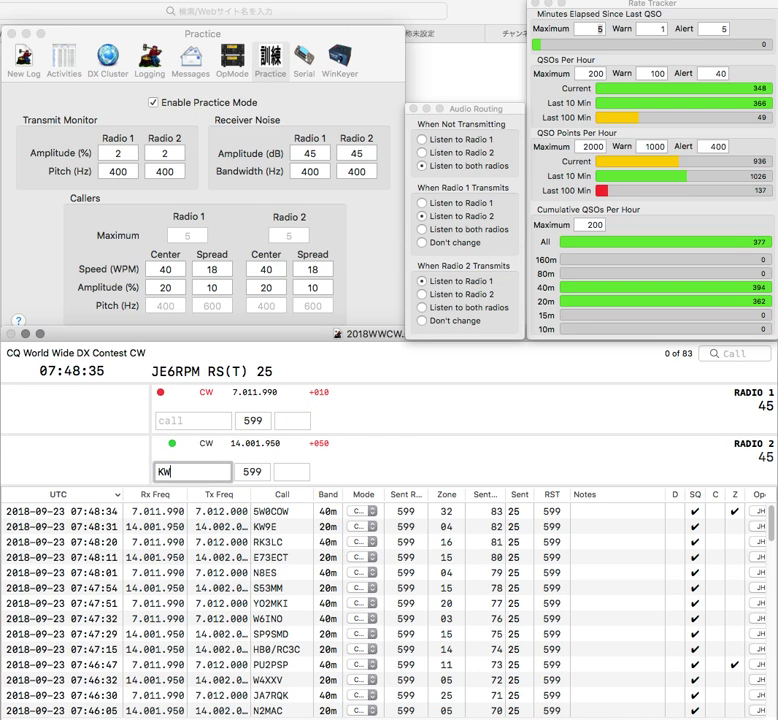
pyautogui.click(193, 421)
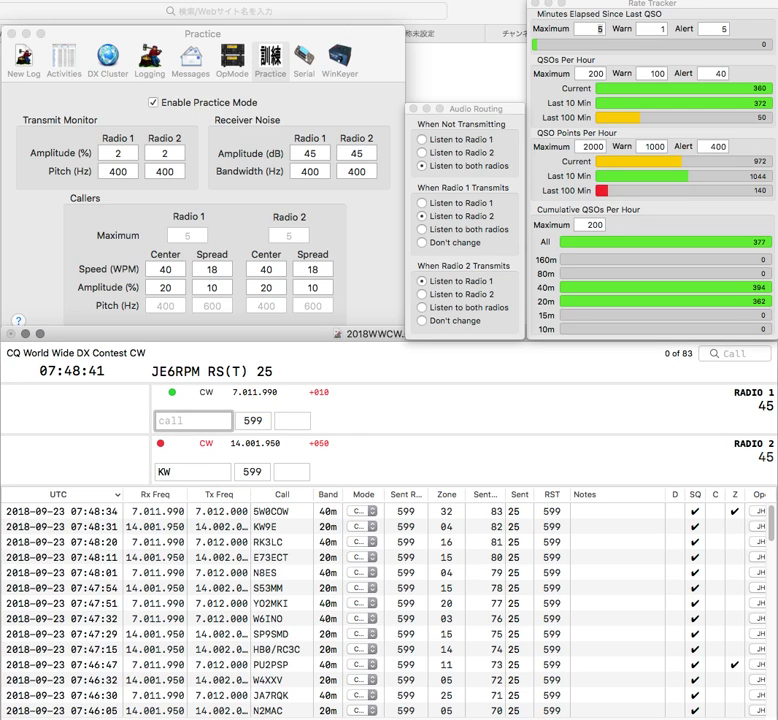
pyautogui.write('JHT')
pyautogui.press('Return')
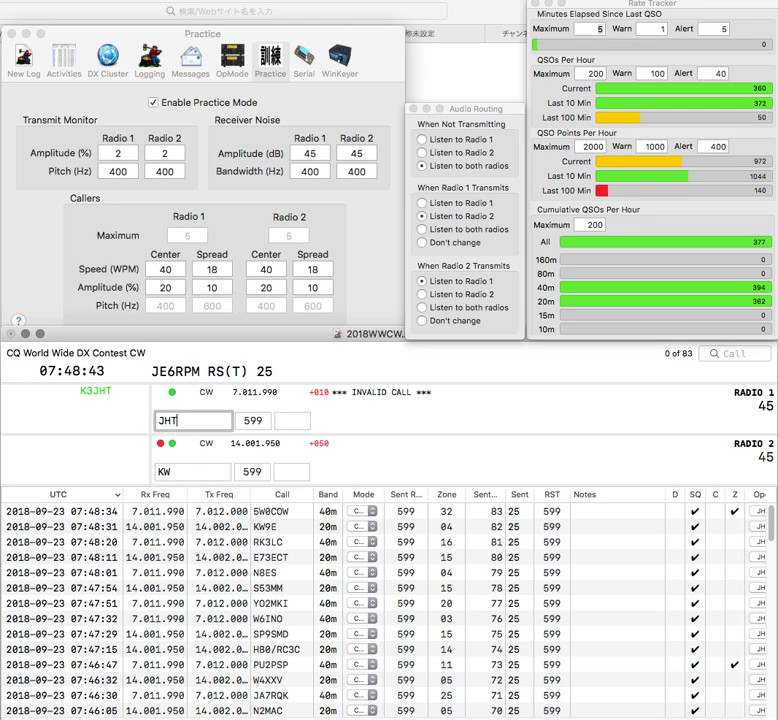
pyautogui.write('K5WRN')
pyautogui.press('Left')
pyautogui.press('Left')
pyautogui.press('Left')
pyautogui.write('5')
pyautogui.press('Return')
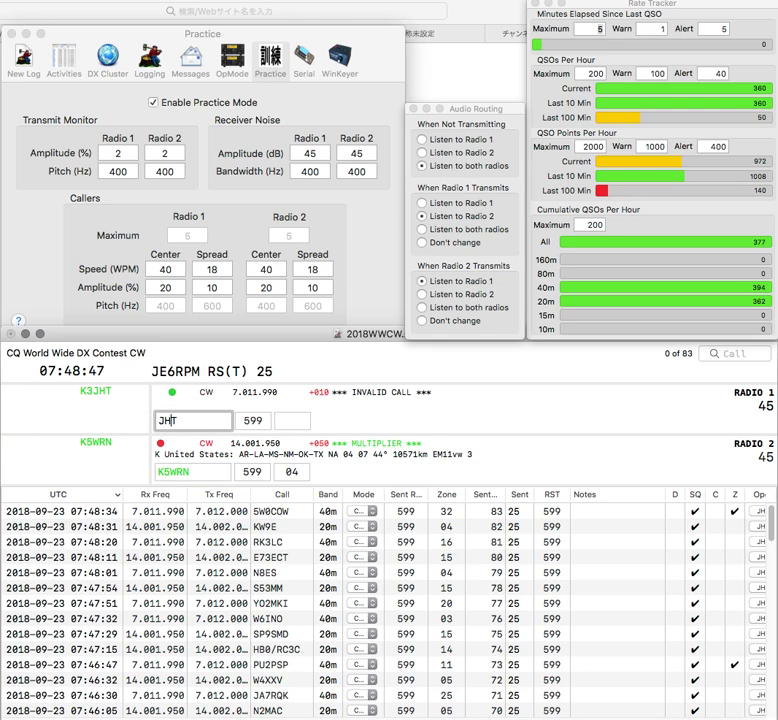
# Correct the Radio 1 call to OH1TN and send its exchange
pyautogui.press('Delete')
pyautogui.write('O')
pyautogui.press('Right')
pyautogui.write('1')
pyautogui.press('Left')
pyautogui.press('Left')
pyautogui.press('Left')
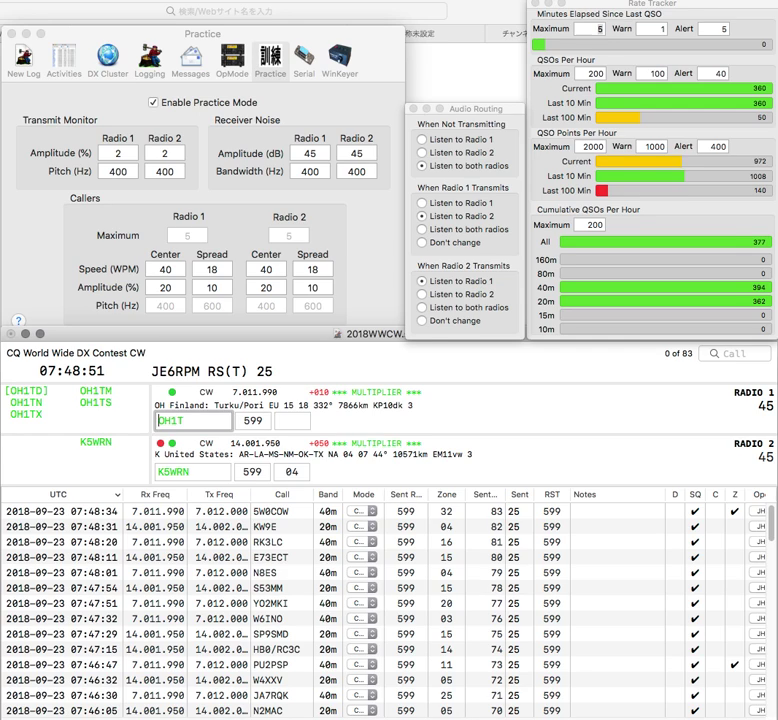
pyautogui.write('N')
pyautogui.press('Return')
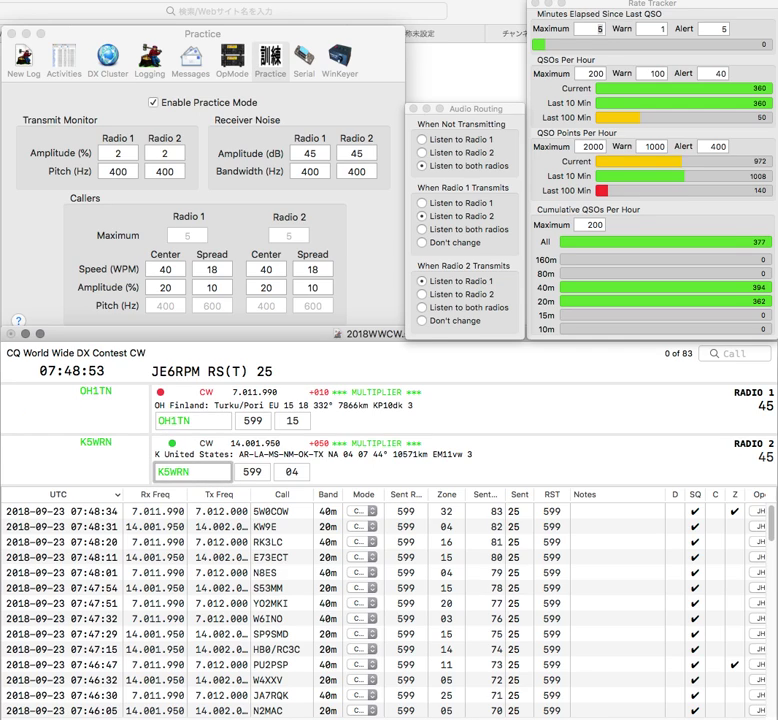
# Log K5WRN and OH1TN, then enter W6FR on Radio 2 and send its exchange
pyautogui.click(190, 421)
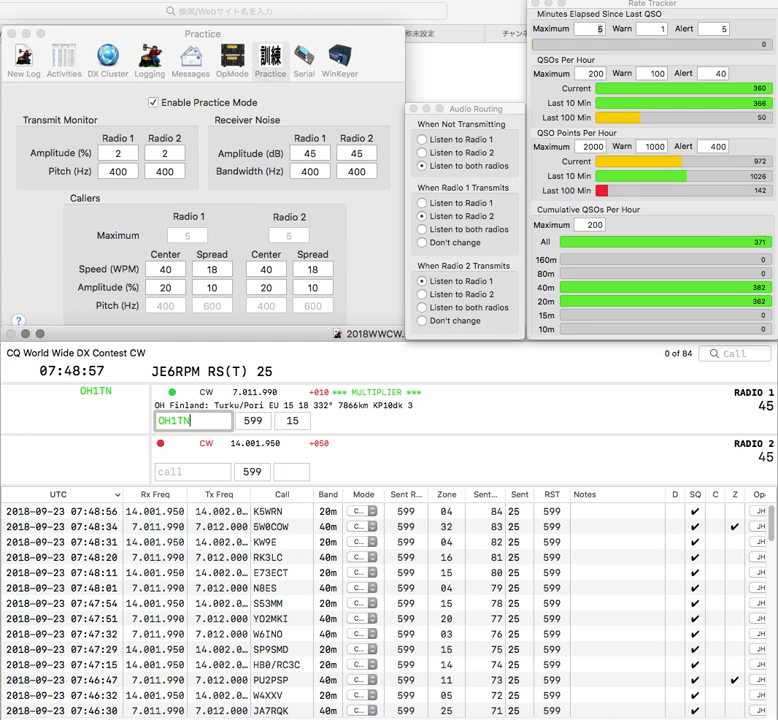
pyautogui.write('W6FR')
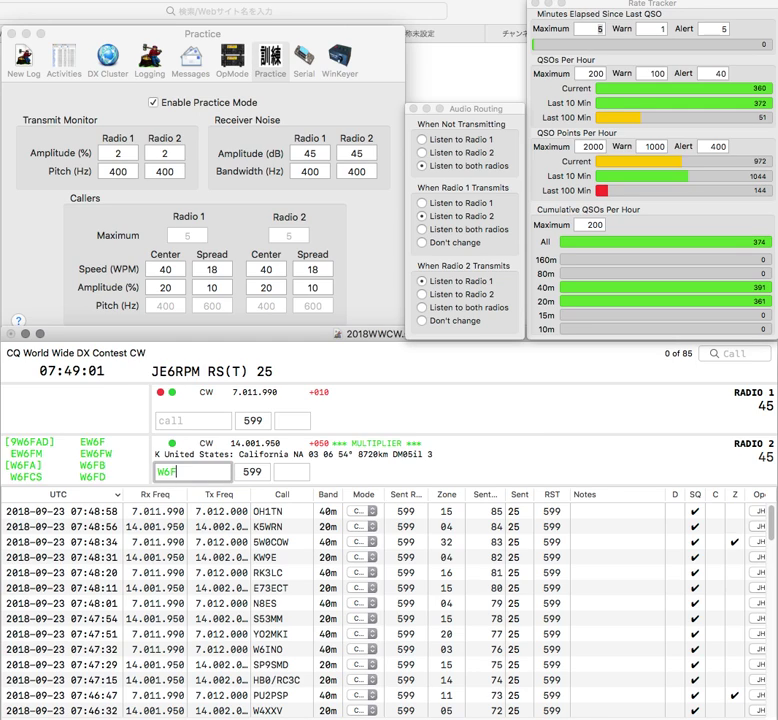
pyautogui.press('Return')
# Enter and send the partial call EMM on Radio 1, and correct the Radio 2 call to W6RF
pyautogui.write('EMM')
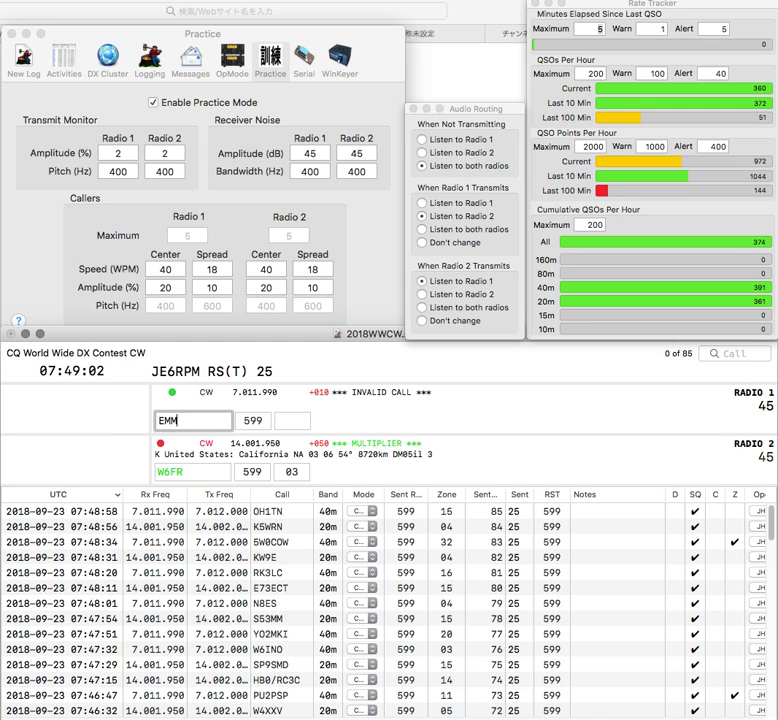
pyautogui.press('Return')
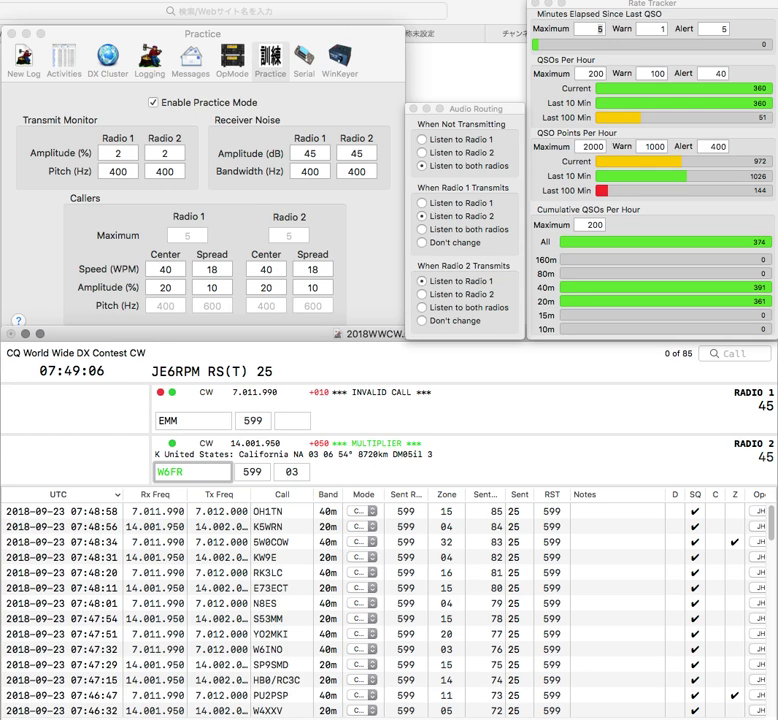
pyautogui.press('BackSpace')
pyautogui.press('BackSpace')
pyautogui.write('RF')
pyautogui.press('`')
pyautogui.press('Return')
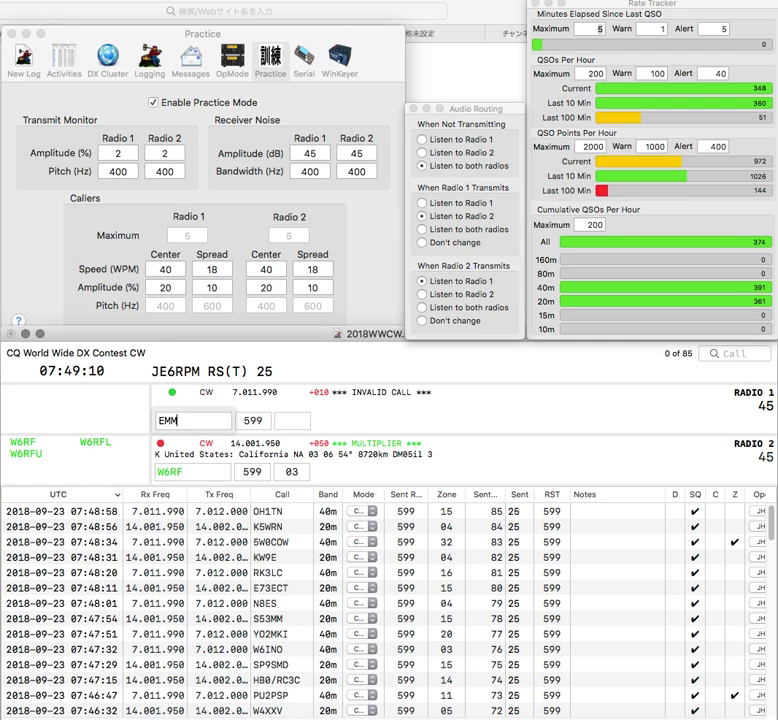
pyautogui.hotkey('ctrl', 'a')
pyautogui.write('A')
pyautogui.press('Delete')
pyautogui.write('D7')
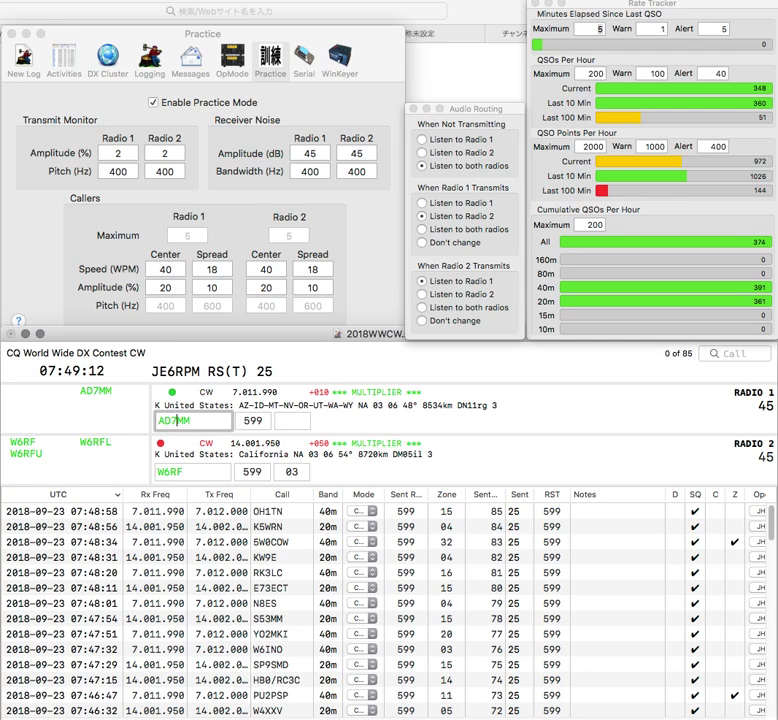
pyautogui.press('space')
pyautogui.press('Return')
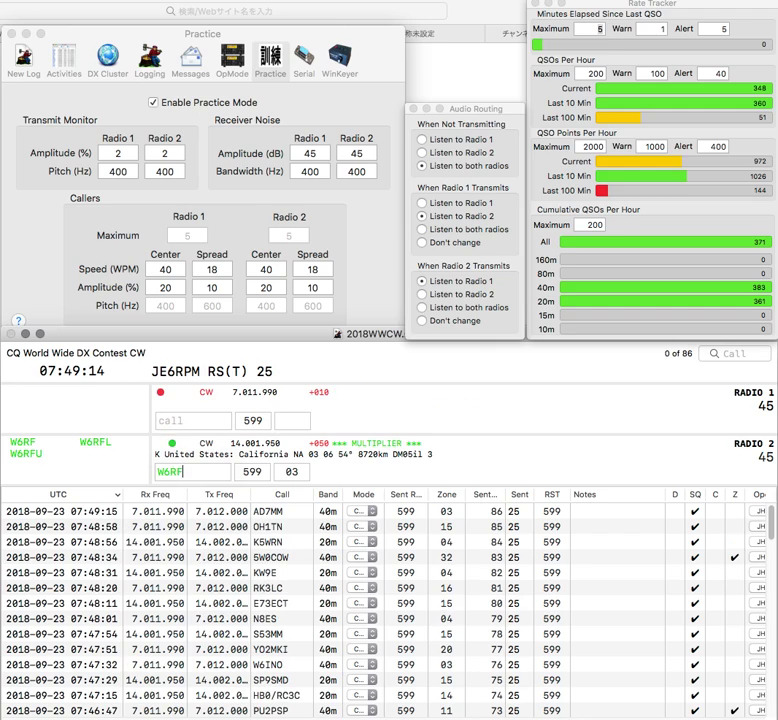
pyautogui.press('Return')
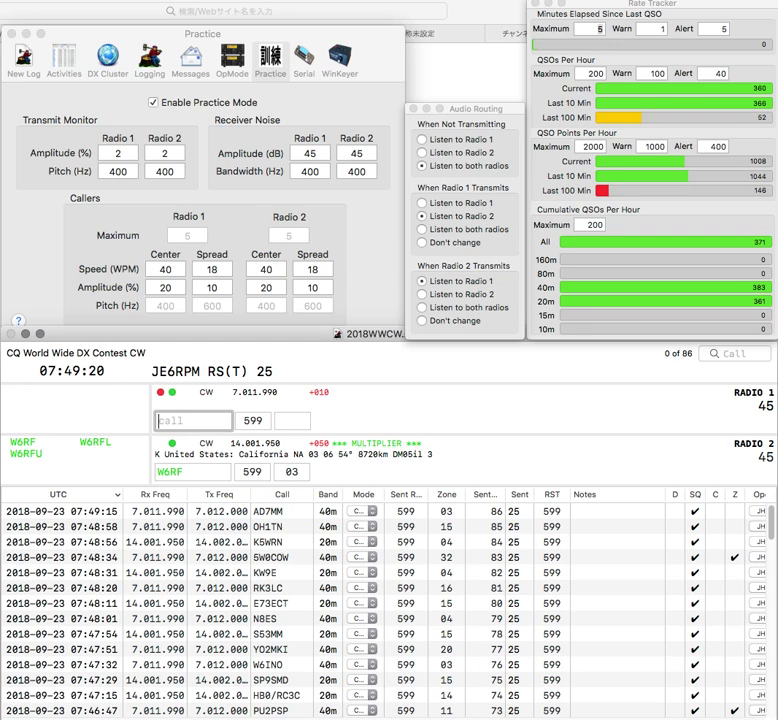
# Log W6RF on Radio 2, and start the next calls with L on Radio 1 and 8J on Radio 2
pyautogui.press('\\')
pyautogui.press('Return')
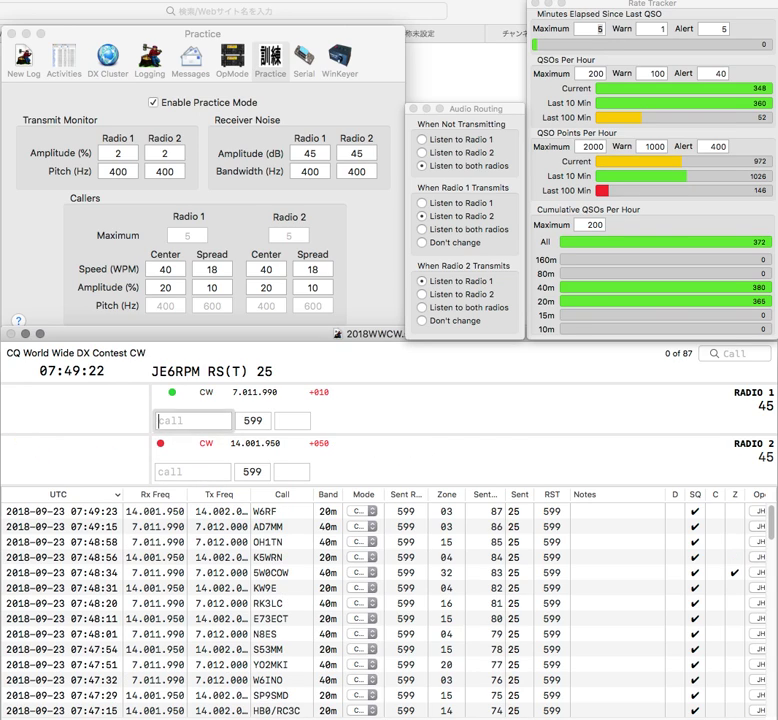
pyautogui.write('L')
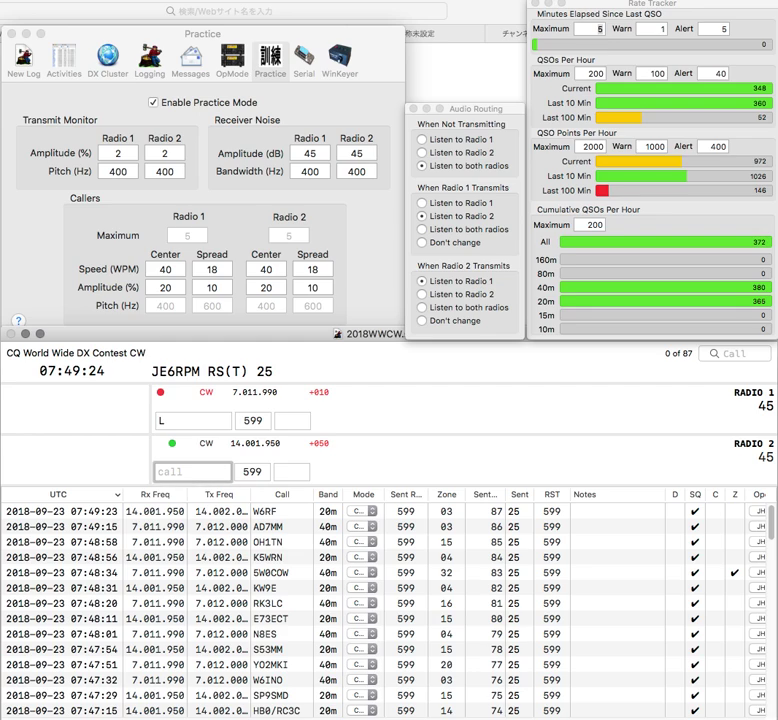
pyautogui.write('8J')
pyautogui.press('\\')
pyautogui.write('KE')
pyautogui.write('0HH')
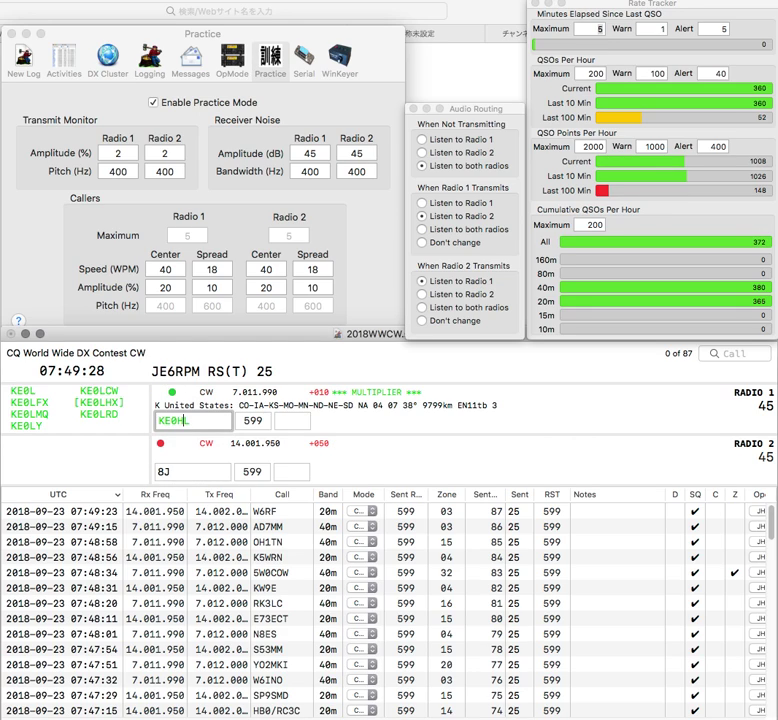
pyautogui.press('Return')
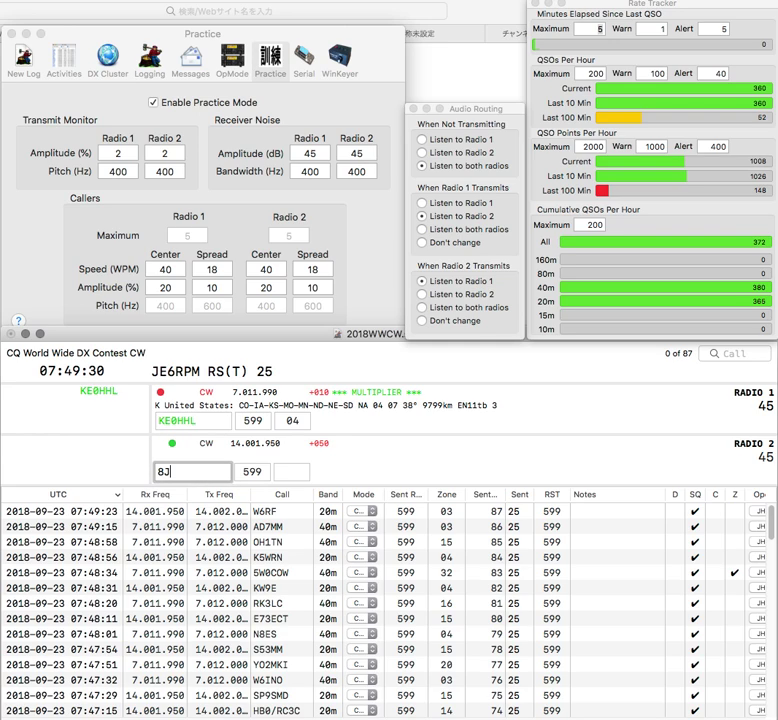
# Complete the Radio 2 call as W8JRK and send its exchange
pyautogui.press('Left')
pyautogui.press('Left')
pyautogui.write('RK')
pyautogui.press('Home')
pyautogui.write('W')
pyautogui.press('Return')
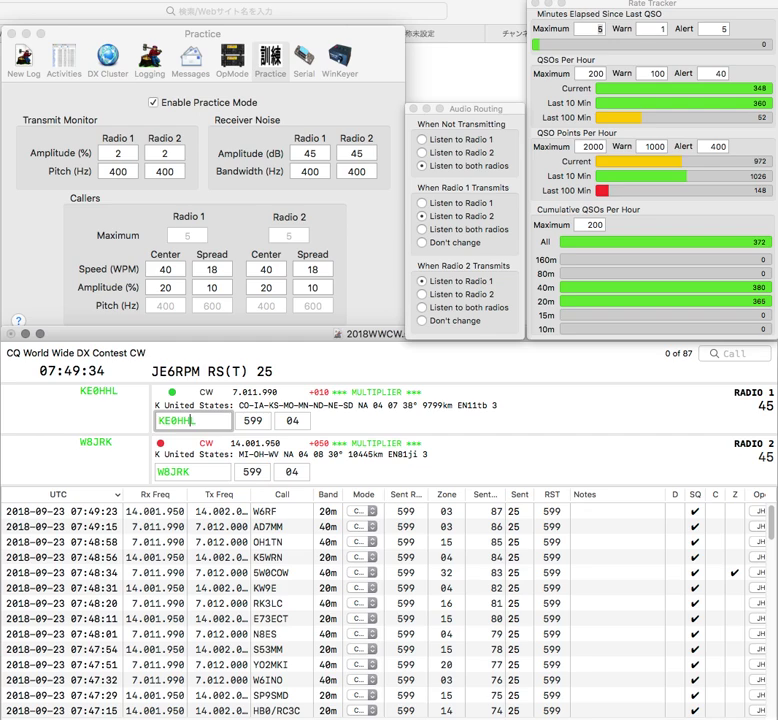
pyautogui.press('Return')
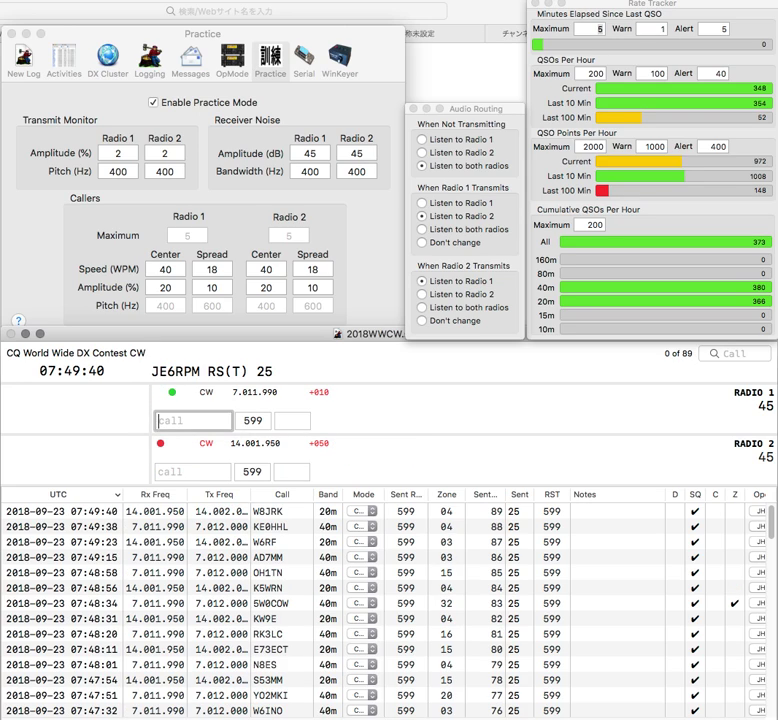
pyautogui.write('U')
pyautogui.press('Tab')
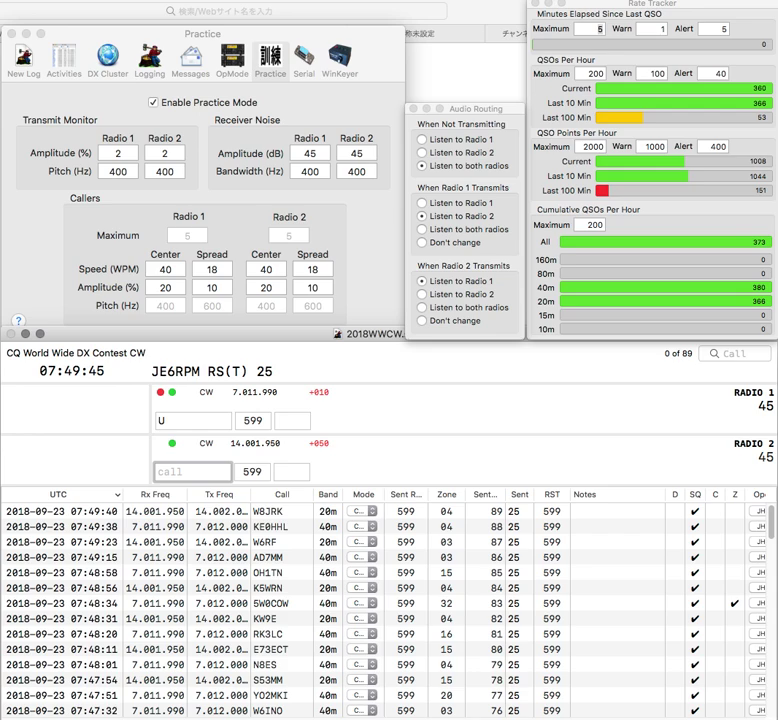
pyautogui.write('2UN')
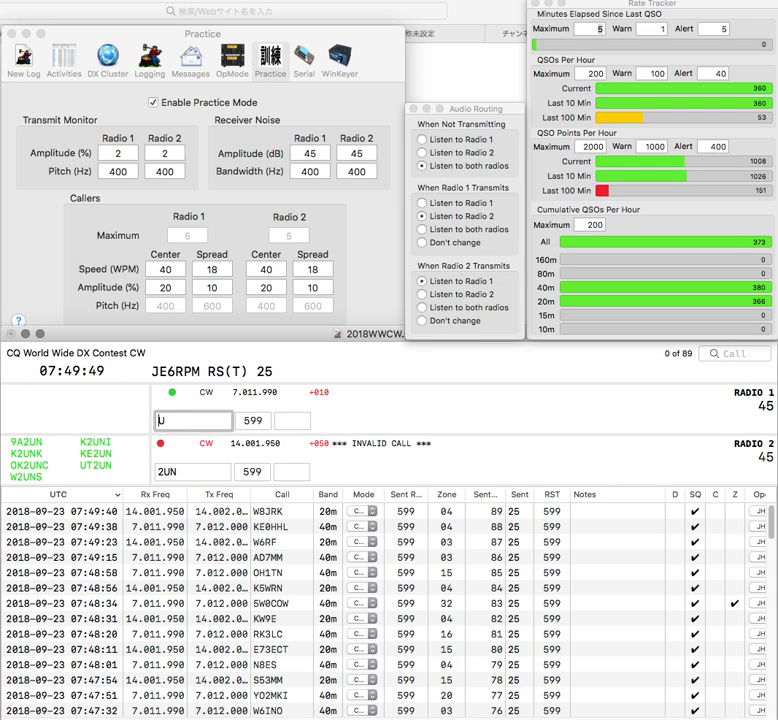
pyautogui.write('R3ABM')
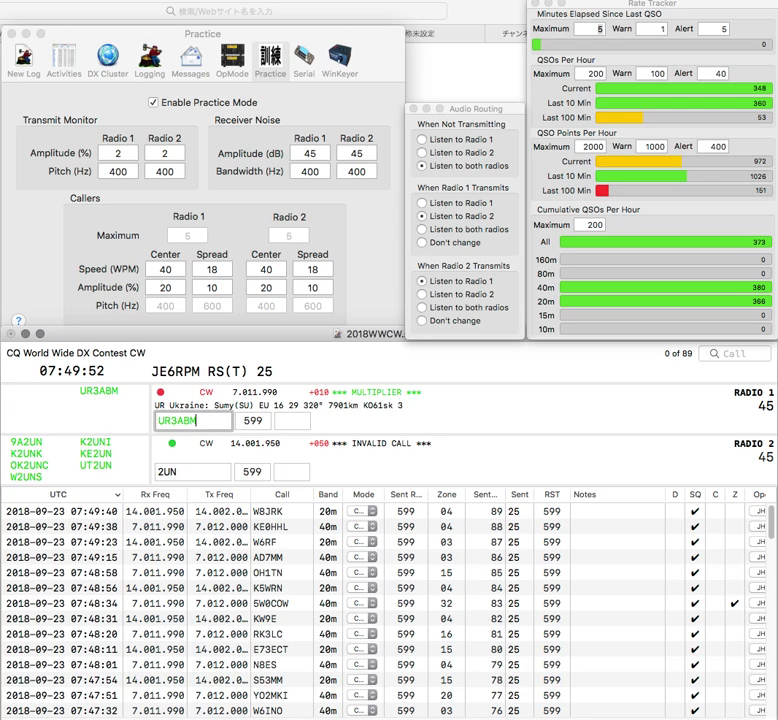
pyautogui.press('Return')
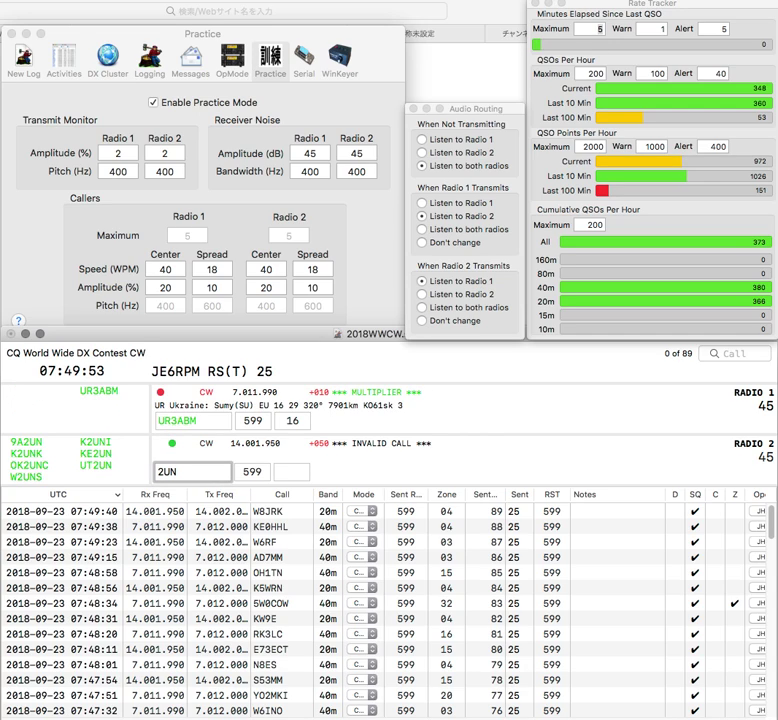
pyautogui.write('RA')
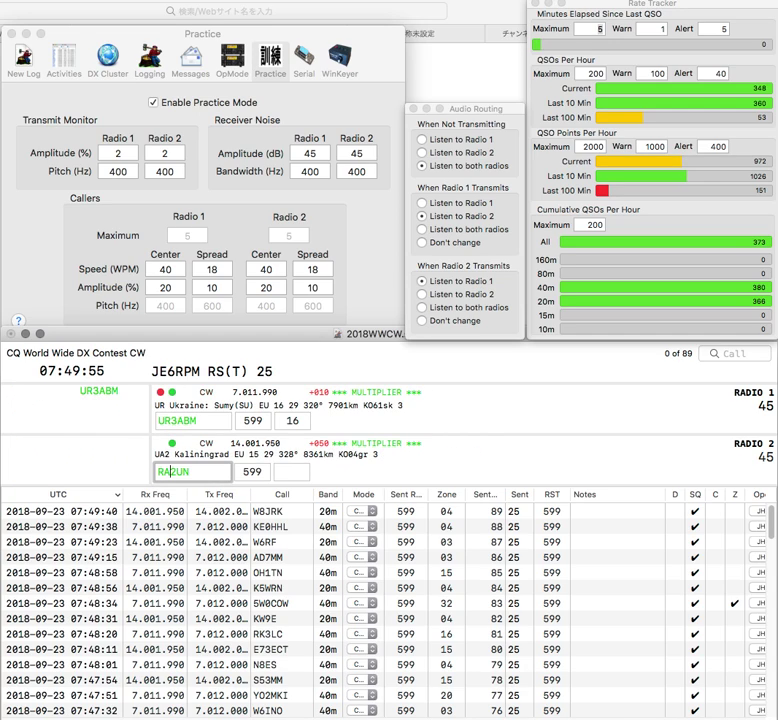
pyautogui.press('BackSpace')
pyautogui.press('BackSpace')
pyautogui.write('FN')
pyautogui.press('Return')
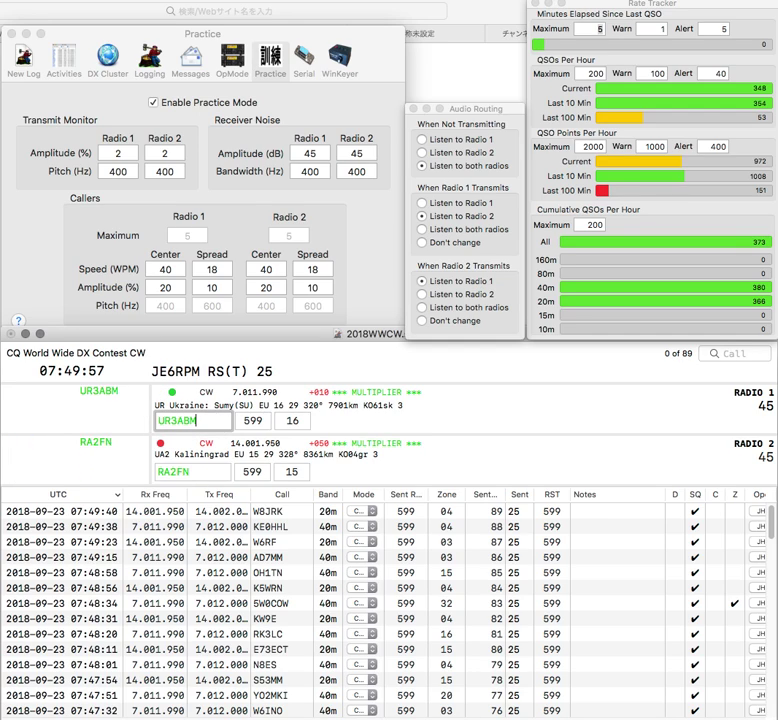
# Log UR3ABM and RA2FN, then enter M1GEO on Radio 1 and send its exchange
pyautogui.click(192, 472)
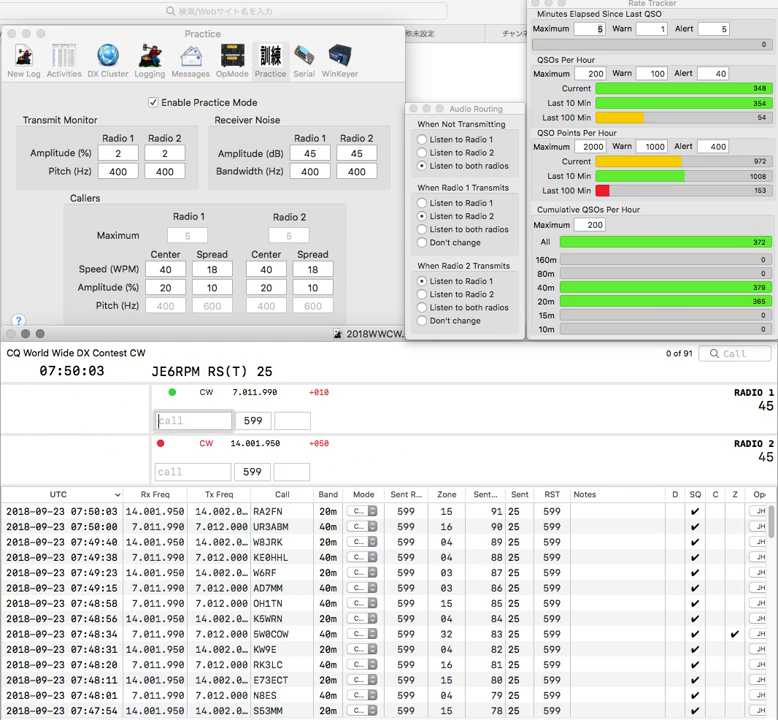
pyautogui.write('M1GEO')
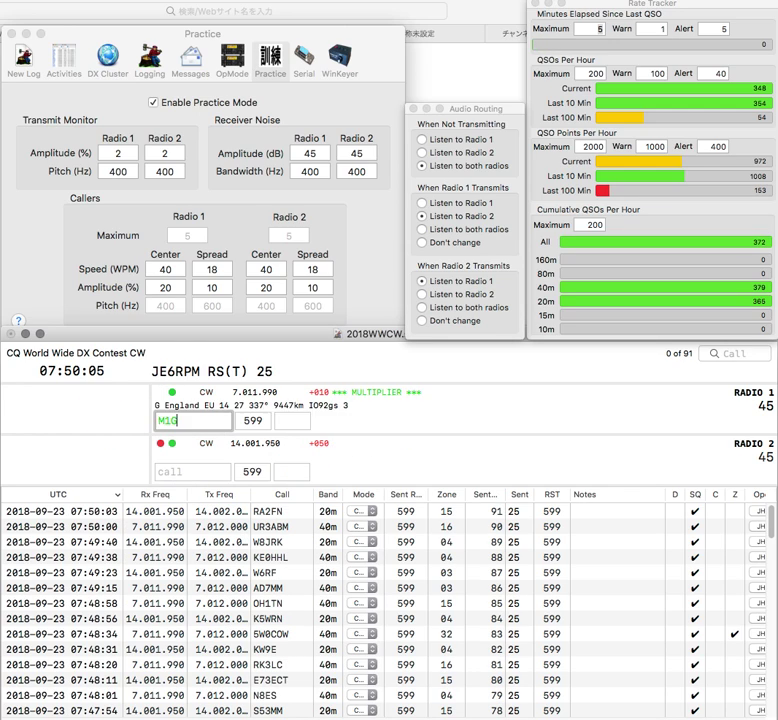
pyautogui.press('Return')
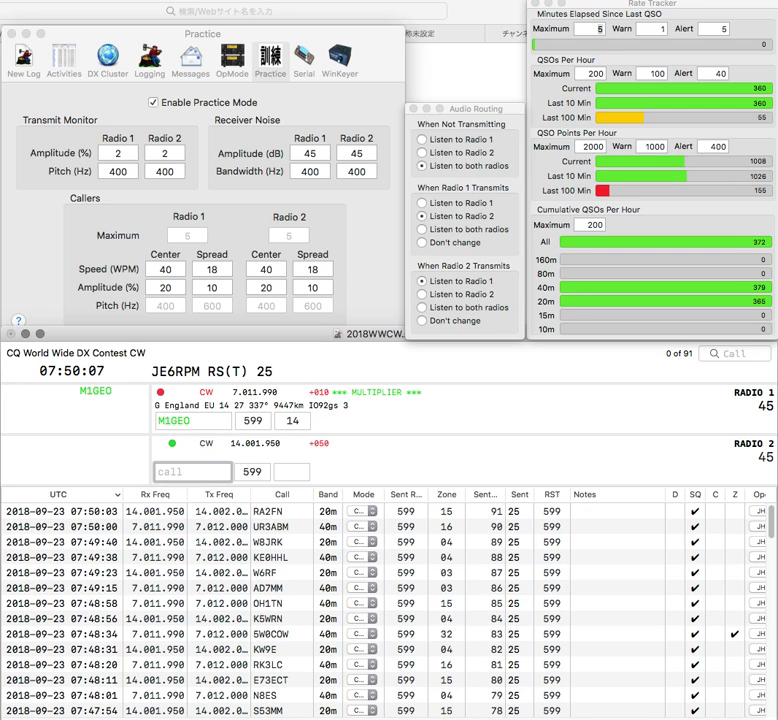
pyautogui.write('L')
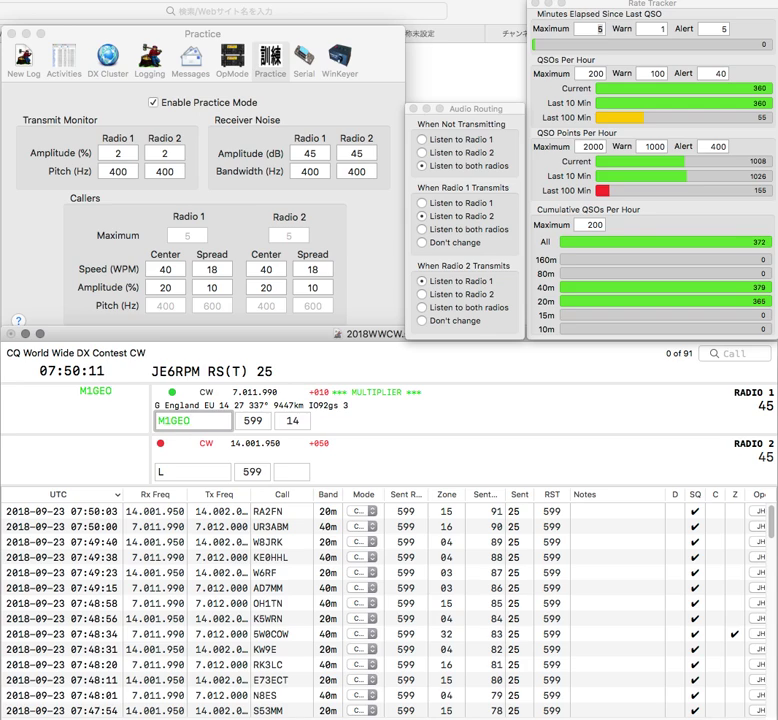
pyautogui.press('Return')
pyautogui.write('PD0PV')
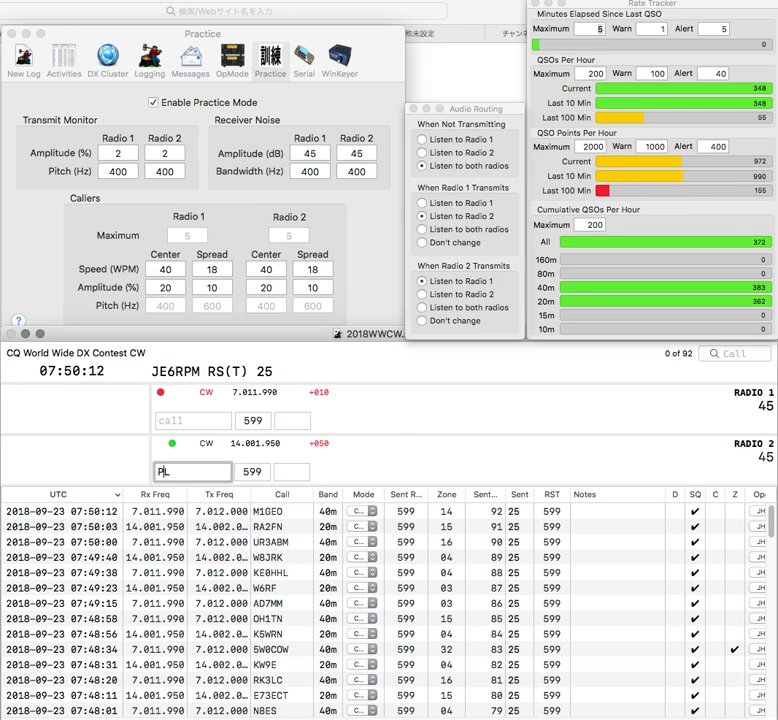
pyautogui.press('Return')
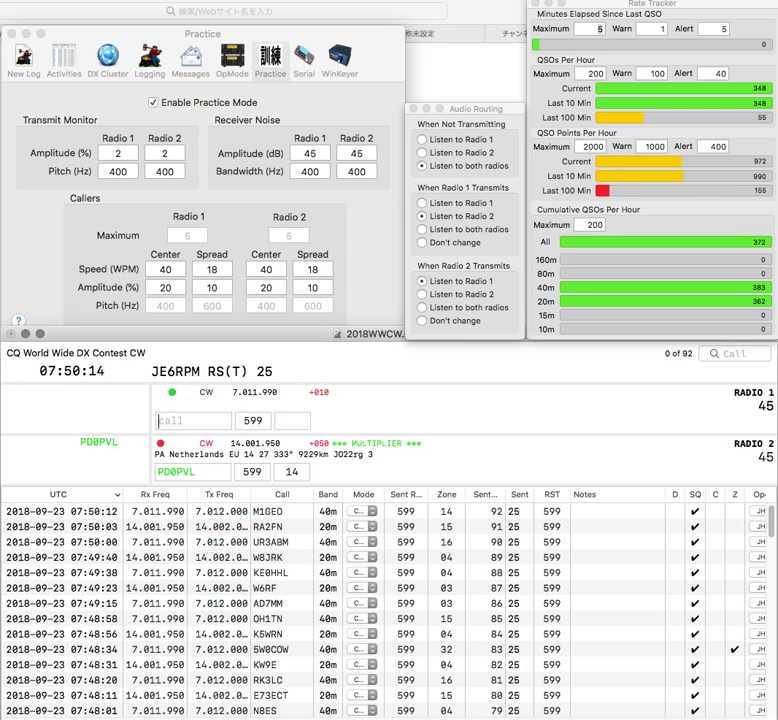
# Enter YU3AWA on Radio 1 and send its exchange
pyautogui.write('3AWA')
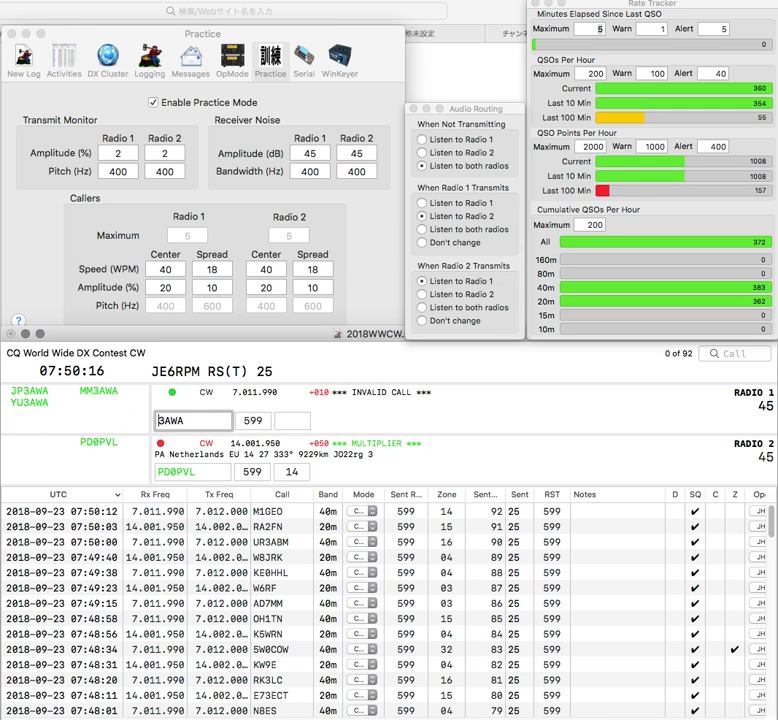
pyautogui.write('YU')
pyautogui.press('Return')
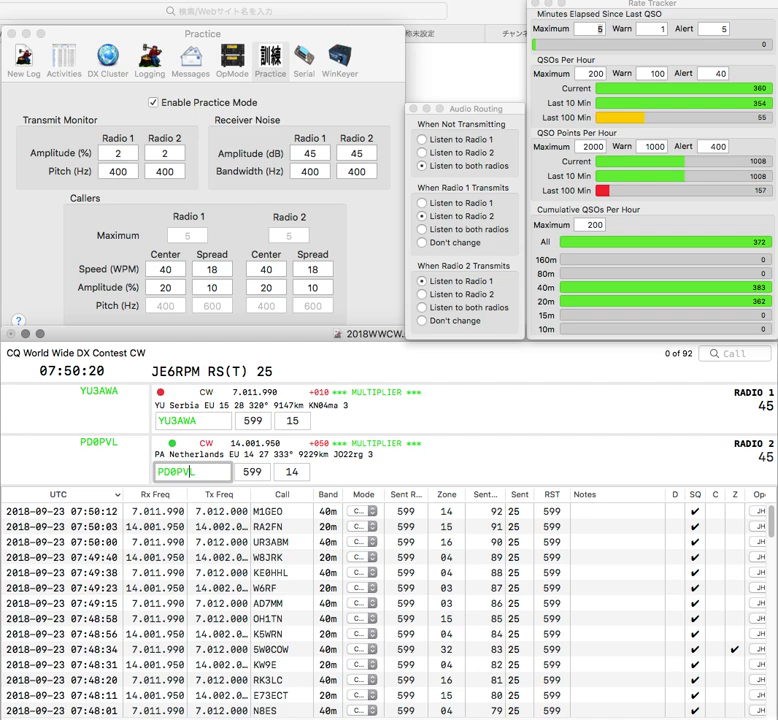
pyautogui.press('Return')
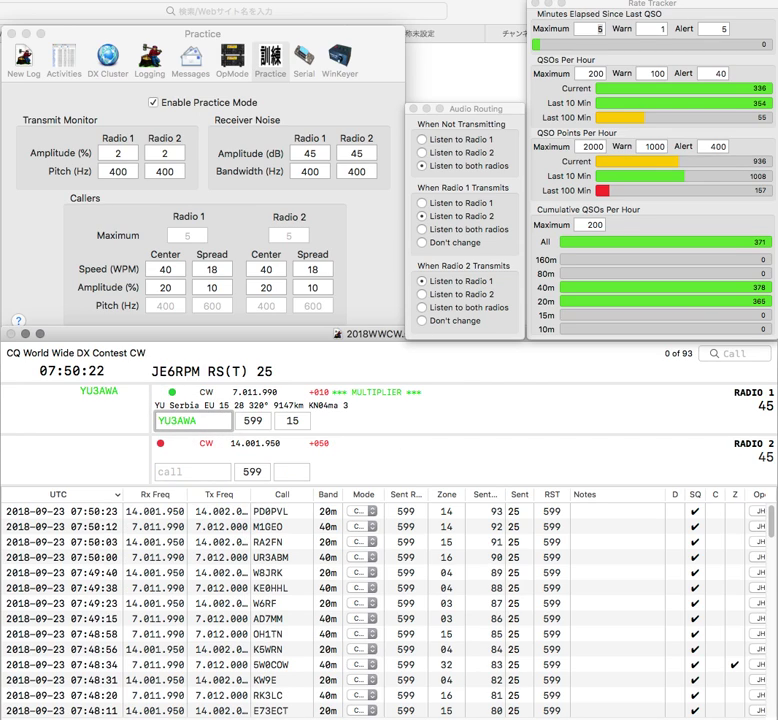
pyautogui.press('Return')
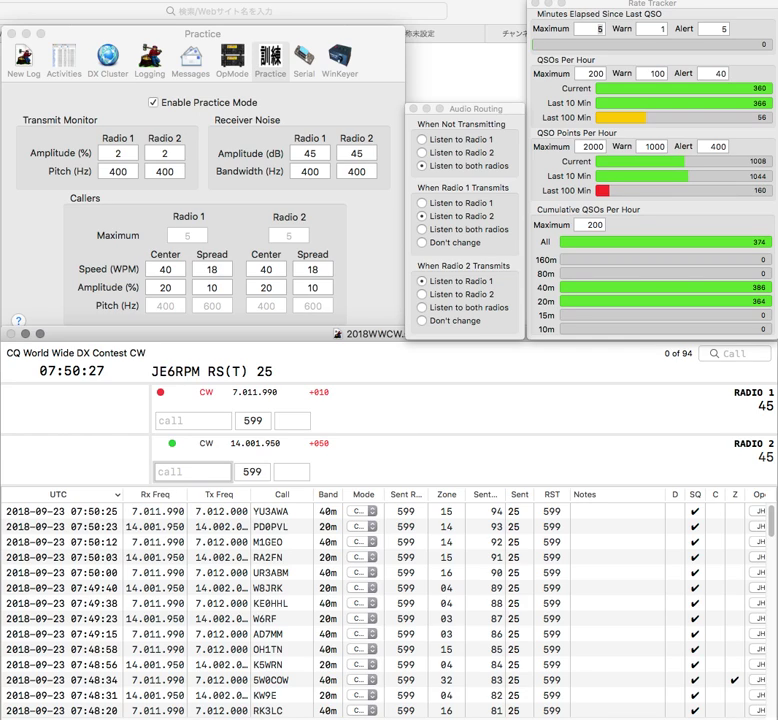
pyautogui.write('P')
pyautogui.press('Return')
pyautogui.write('K3')
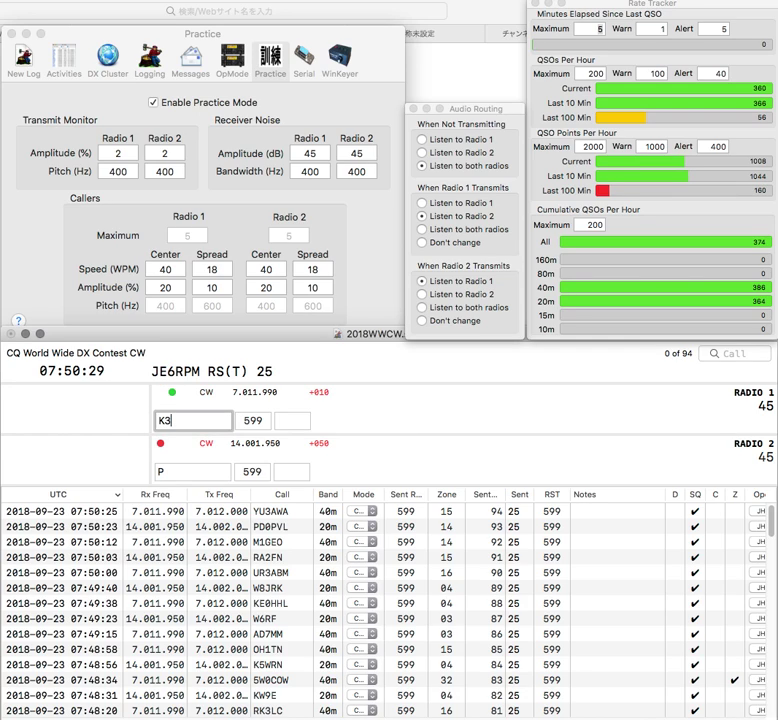
pyautogui.press('\\')
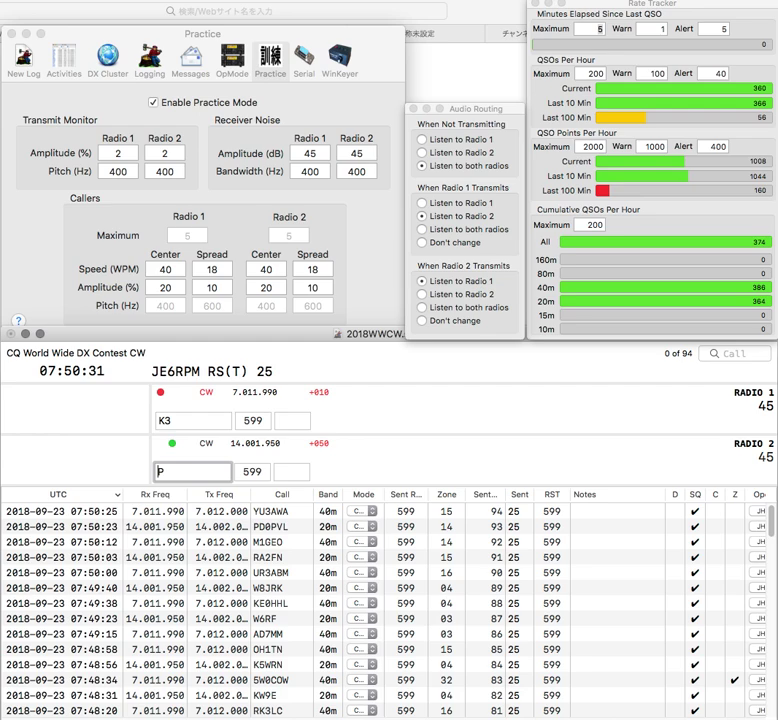
# Extend the Radio 2 partial call to FP, and replace the Radio 1 partial call with KDK and send it
pyautogui.write('F')
pyautogui.press('\\')
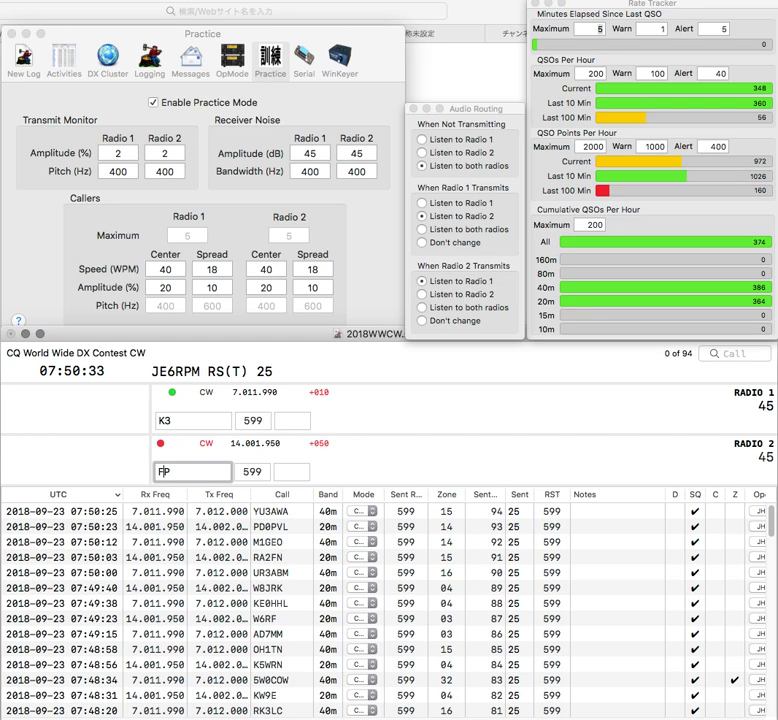
pyautogui.press('Delete')
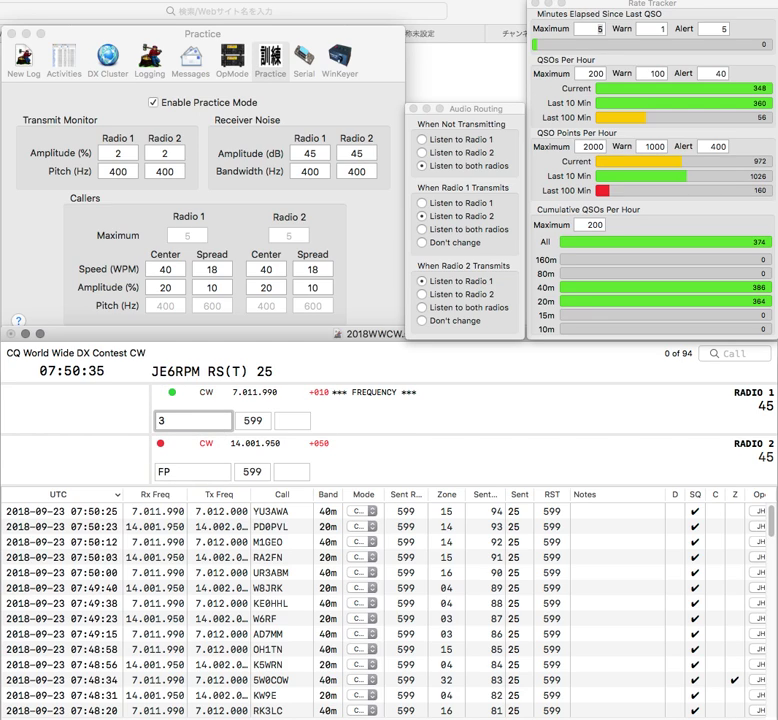
pyautogui.press('Delete')
pyautogui.write('KDK')
pyautogui.press('Return')
# Correct the Radio 2 call to F6P and send its exchange
pyautogui.press('\\')
pyautogui.write('6')
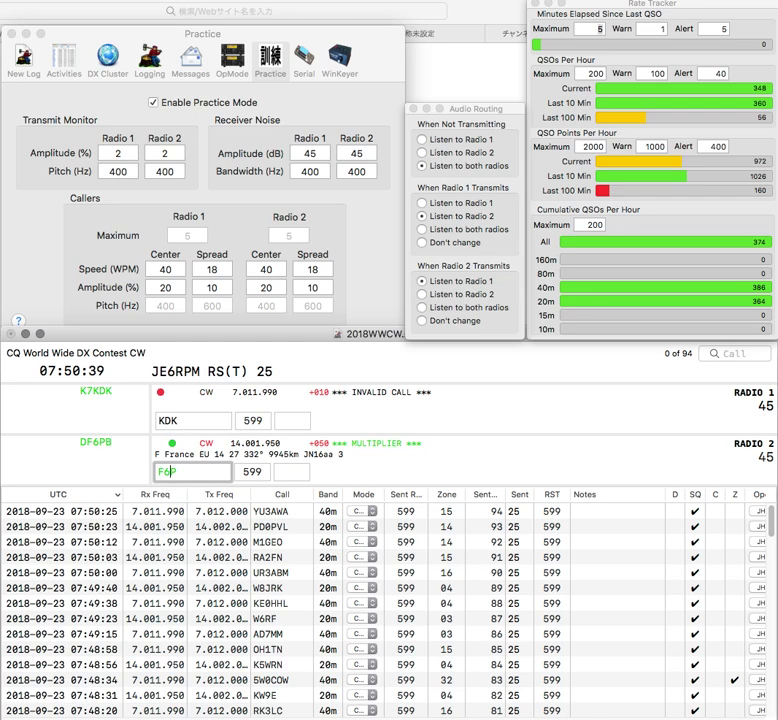
pyautogui.press('Return')
# Replace the Radio 1 call with W3CDW and send its exchange
pyautogui.write('W3')
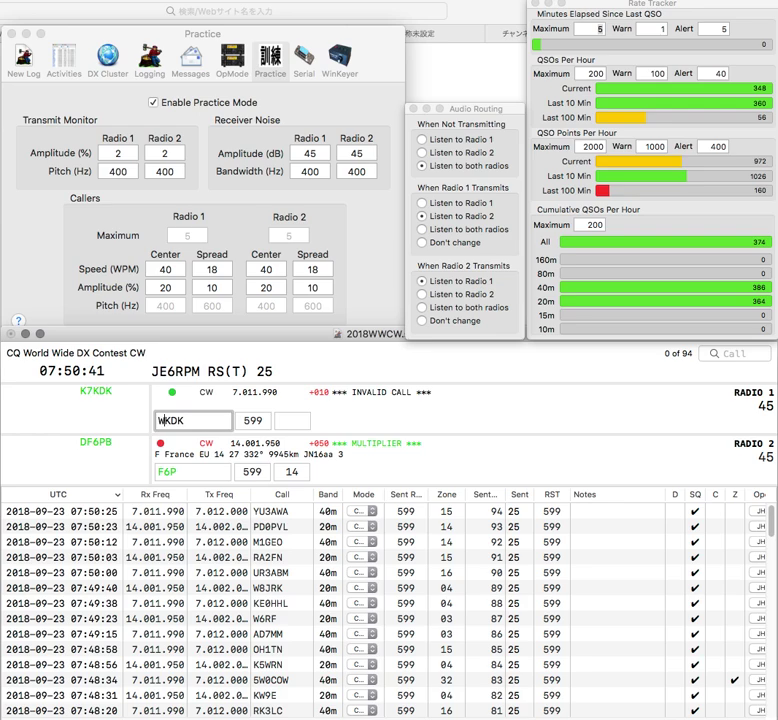
pyautogui.write('CDW')
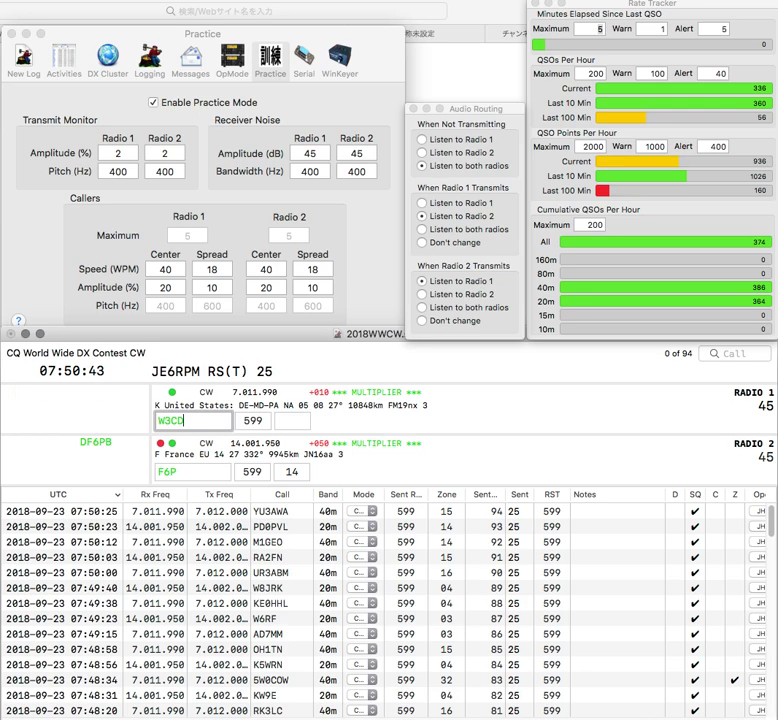
pyautogui.press('Return')
# Change the Radio 2 call to F6W and send it again
pyautogui.press('BackSpace')
pyautogui.press('Right')
pyautogui.press('BackSpace')
pyautogui.write('6W')
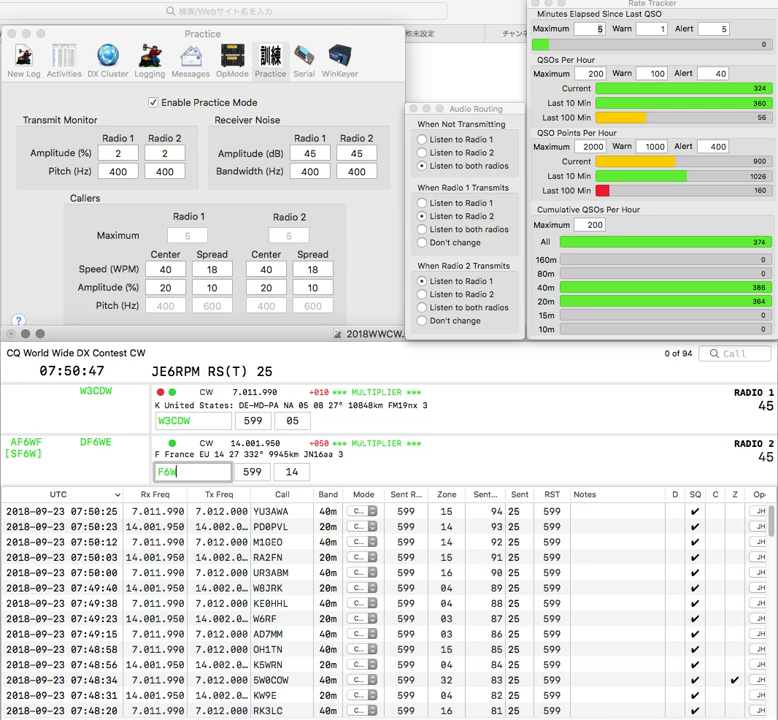
pyautogui.press('Return')
pyautogui.press('Return')
pyautogui.press('Left')
pyautogui.write('KU')
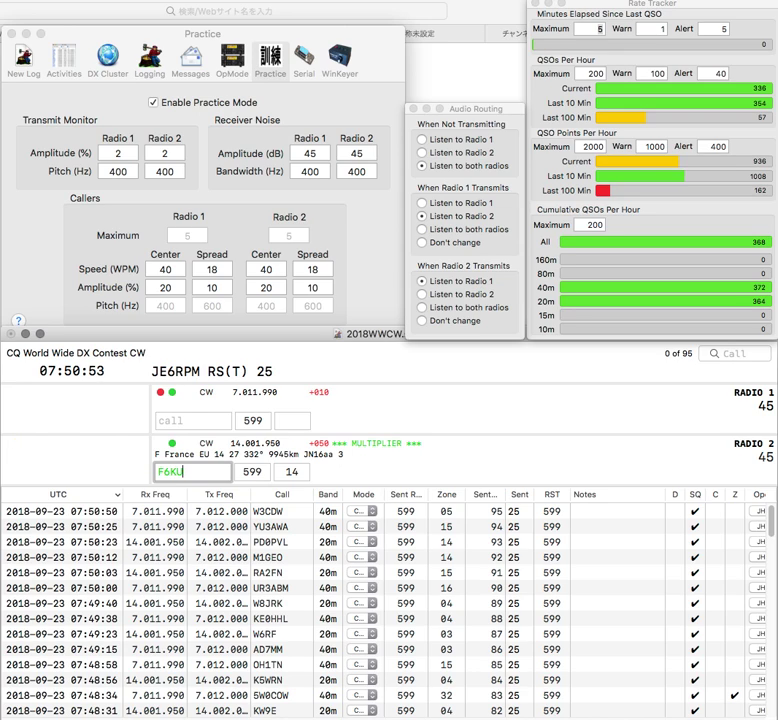
pyautogui.write('P')
pyautogui.press('Return')
# Enter SP1D on Radio 1 and send its exchange
pyautogui.write('1D')
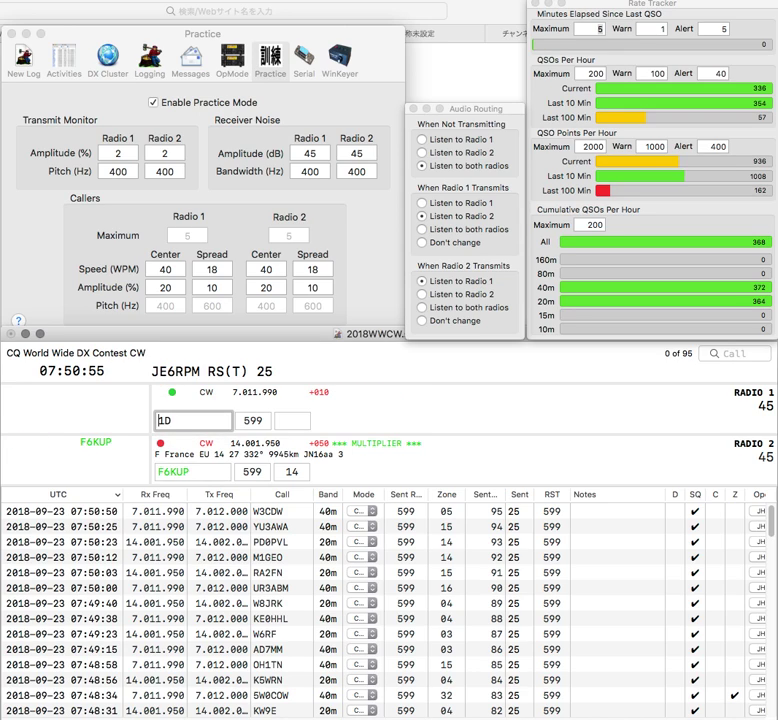
pyautogui.press('Home')
pyautogui.write('SP')
pyautogui.press('Return')
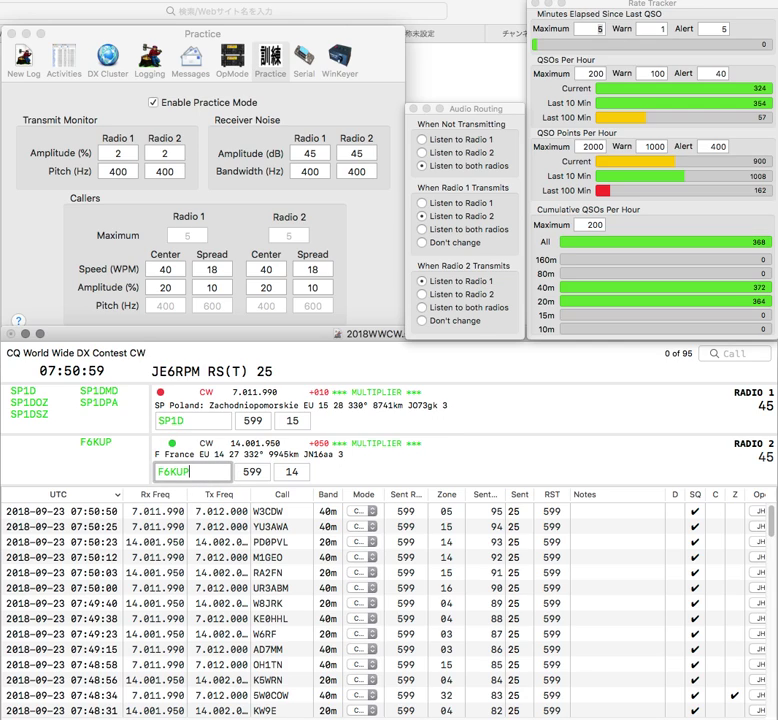
pyautogui.press('Return')
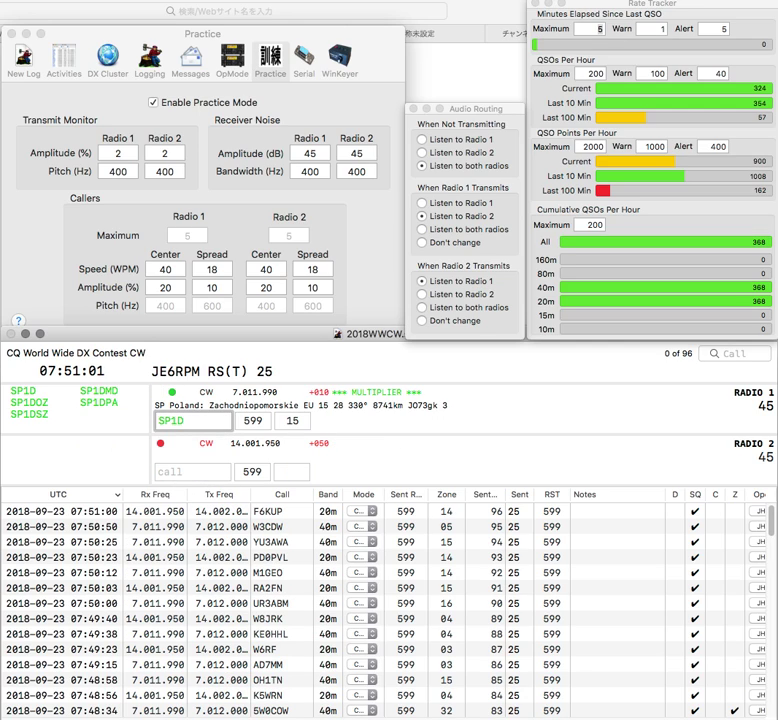
pyautogui.press('Left')
pyautogui.press('BackSpace')
pyautogui.press('BackSpace')
pyautogui.press('BackSpace')
pyautogui.write('SN1')
pyautogui.press('Return')
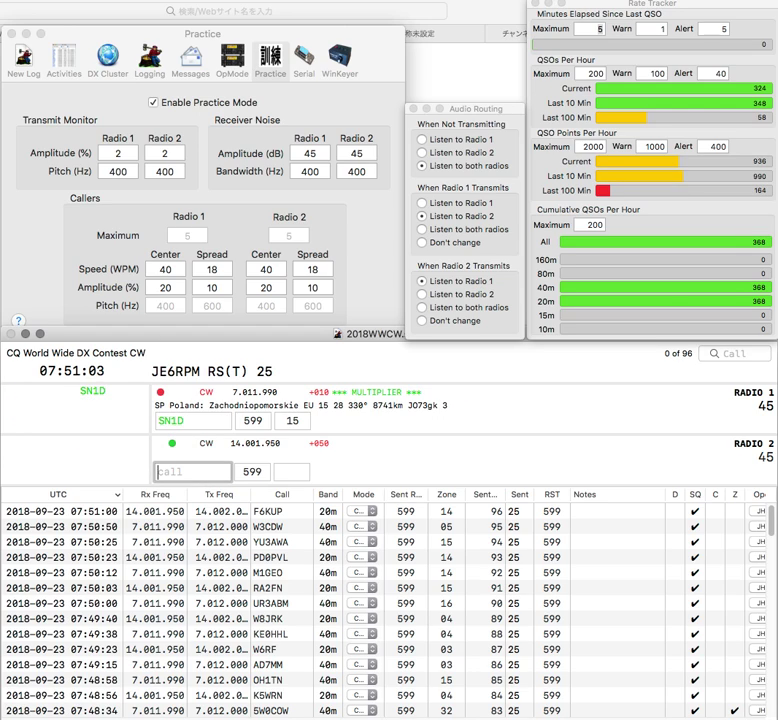
# Enter R2AD on Radio 2 and send its exchange, then log SN1D on Radio 1
pyautogui.write('R2AD')
pyautogui.press('Return')
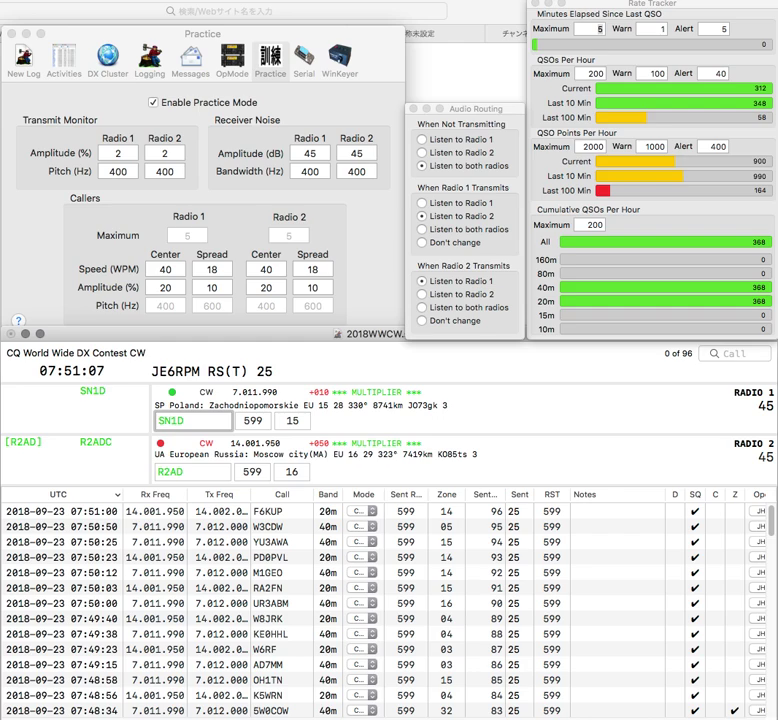
pyautogui.press('Return')
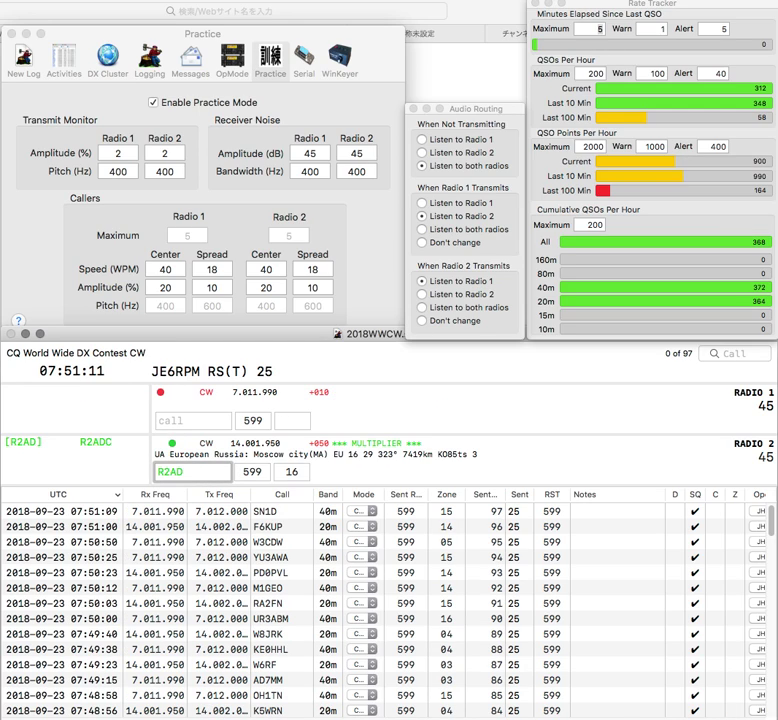
# Log R2AD on Radio 2, then enter N4OGW on Radio 1 and send its exchange
pyautogui.press('Return')
pyautogui.write('N4')
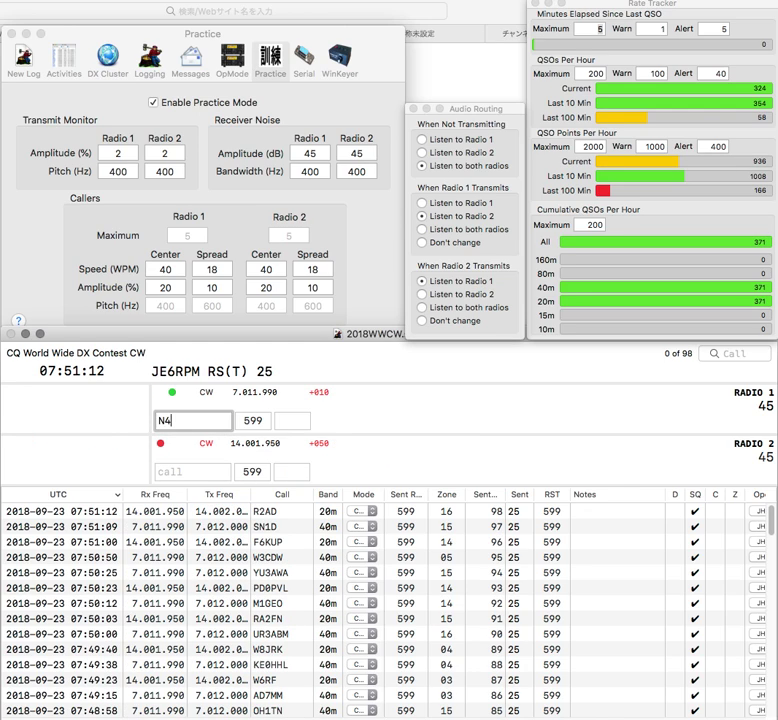
pyautogui.write('OGW')
pyautogui.press('Return')
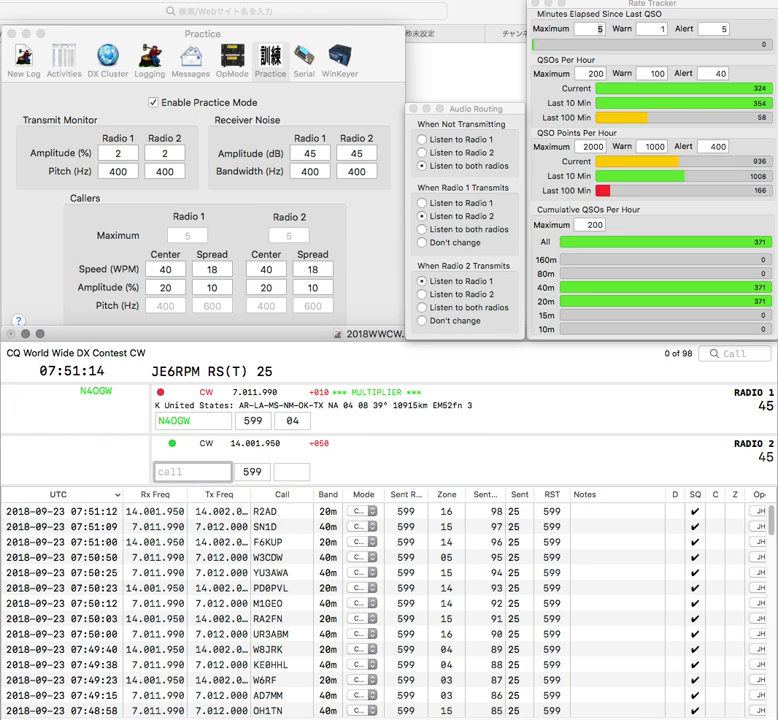
pyautogui.write('KW')
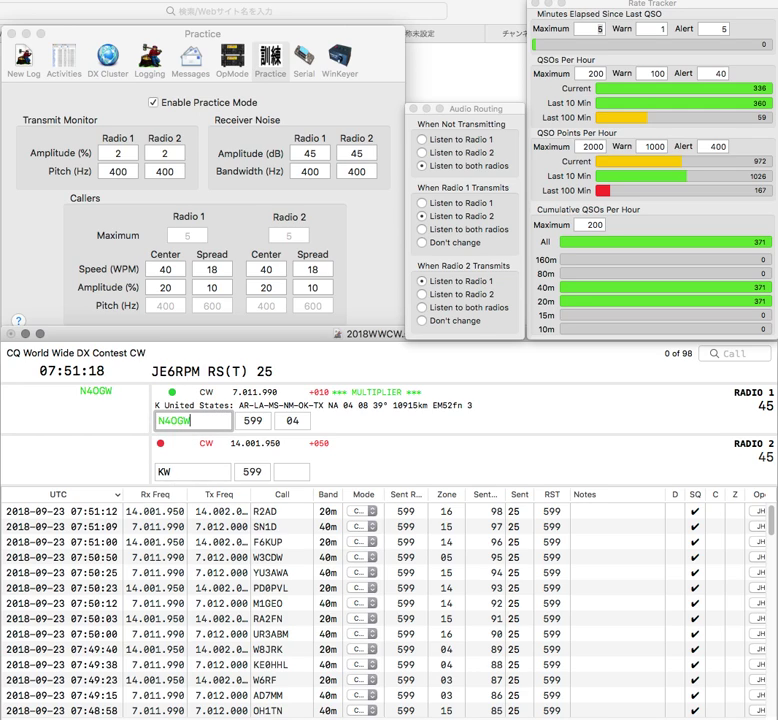
pyautogui.press('Return')
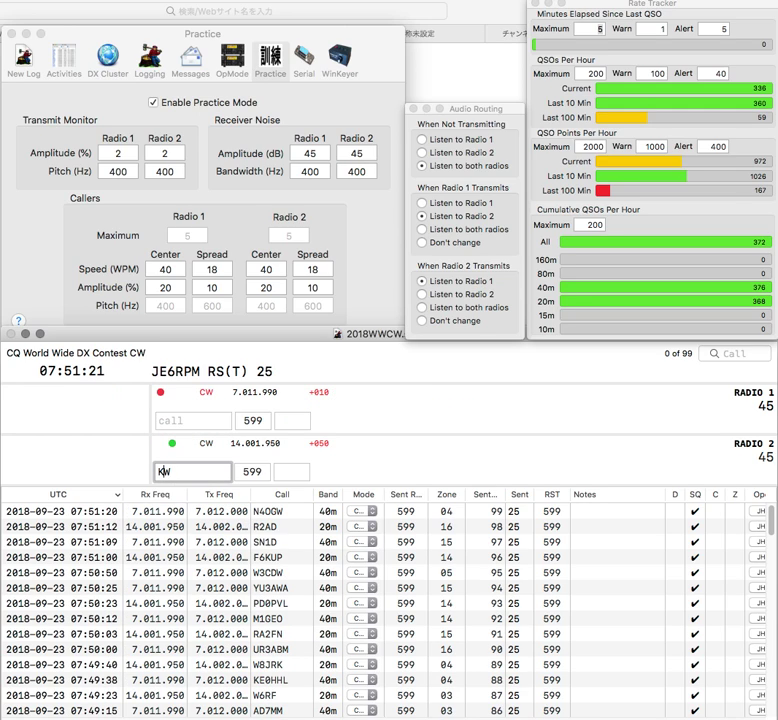
pyautogui.write('7N')
pyautogui.press('Delete')
pyautogui.press('Left')
pyautogui.press('Left')
pyautogui.write('R')
pyautogui.press('Return')
# Send the exchange to KC6NAT on Radio 1, then log R7NW on Radio 2 and KC6NAT on Radio 1
pyautogui.write('KC6')
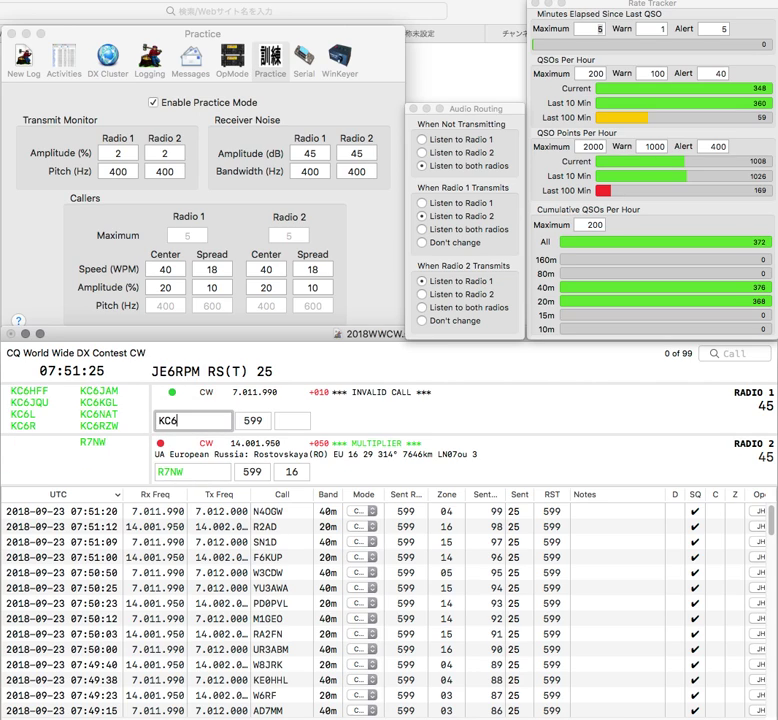
pyautogui.write('NAT')
pyautogui.press('Return')
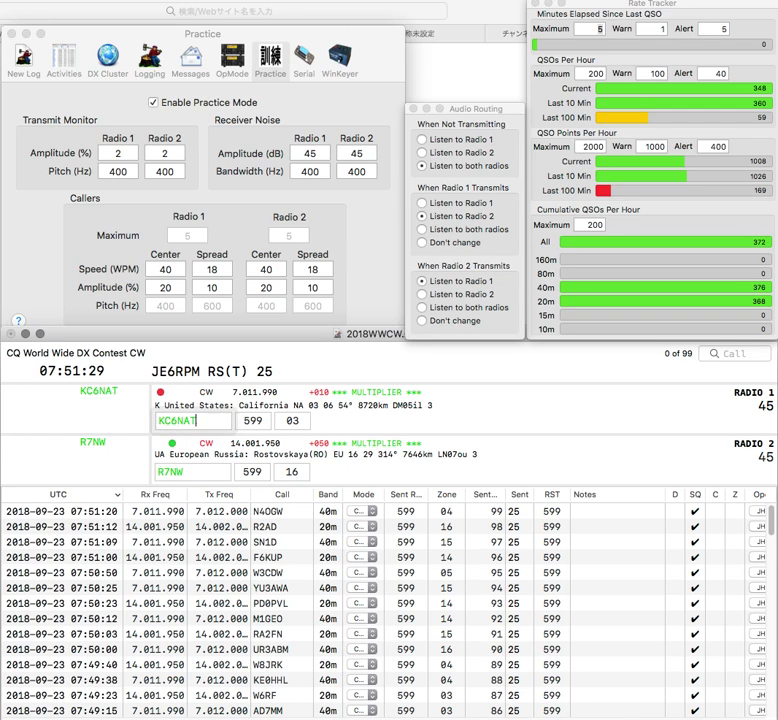
pyautogui.press('Return')
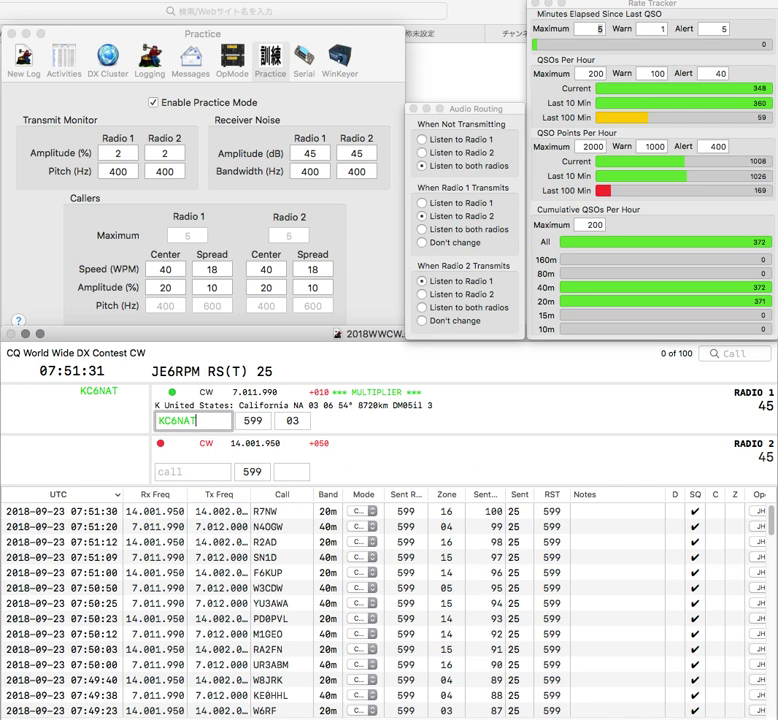
pyautogui.press('Return')
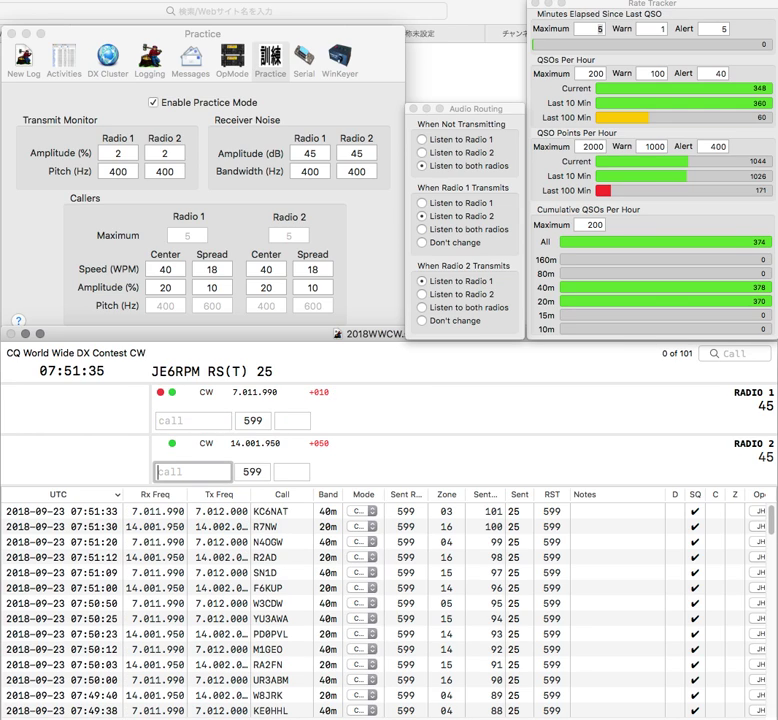
# Enter the partial call W on Radio 2, then enter G4KNO on Radio 1 and send its exchange
pyautogui.write('W')
pyautogui.press('Return')
pyautogui.write('G4KNO')
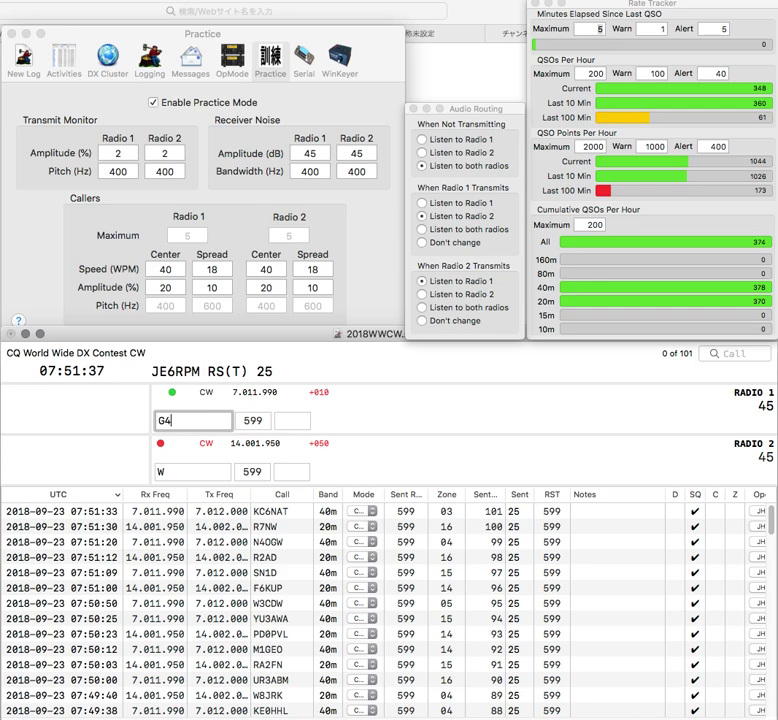
pyautogui.press('Return')
pyautogui.write('C4')
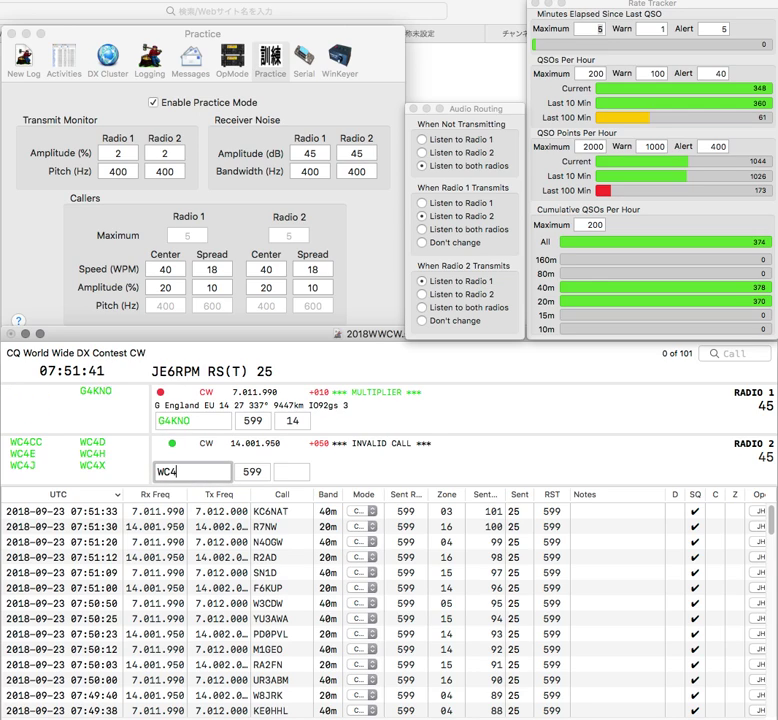
pyautogui.write('D')
pyautogui.press('Return')
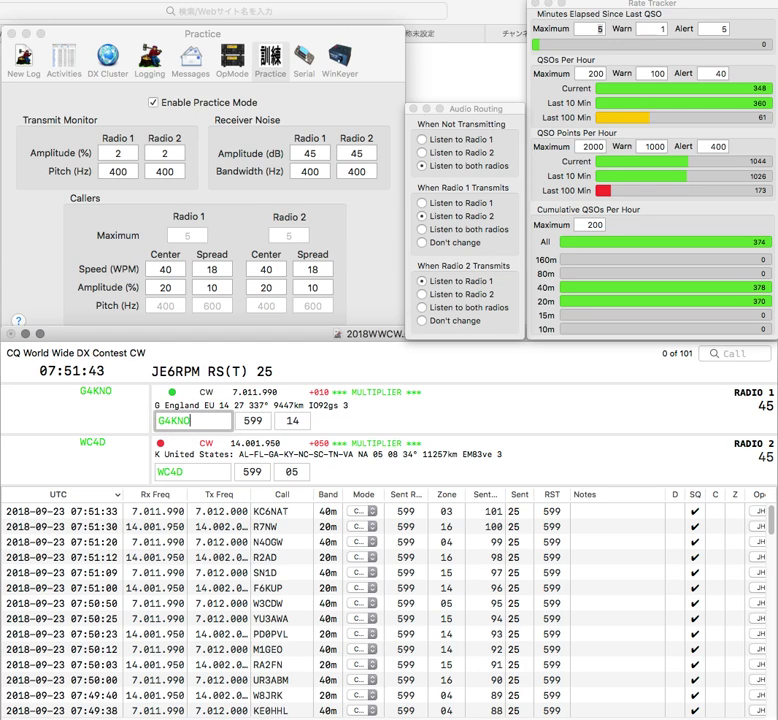
pyautogui.press('Return')
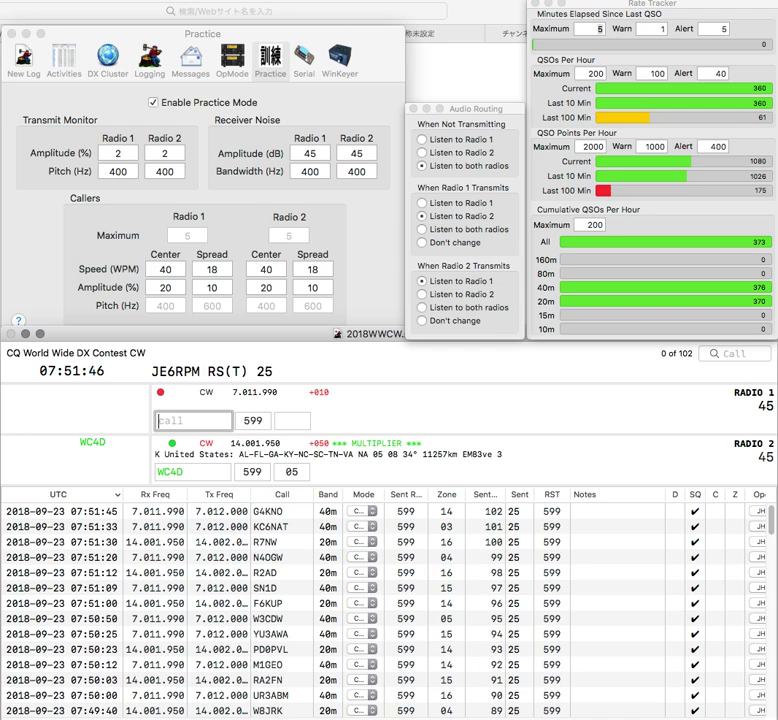
# Log WC4D on Radio 2 and leave the Radio 1 call field empty
pyautogui.press('Return')
pyautogui.write('A')
pyautogui.press('BackSpace')
pyautogui.write('A')
pyautogui.press('BackSpace')
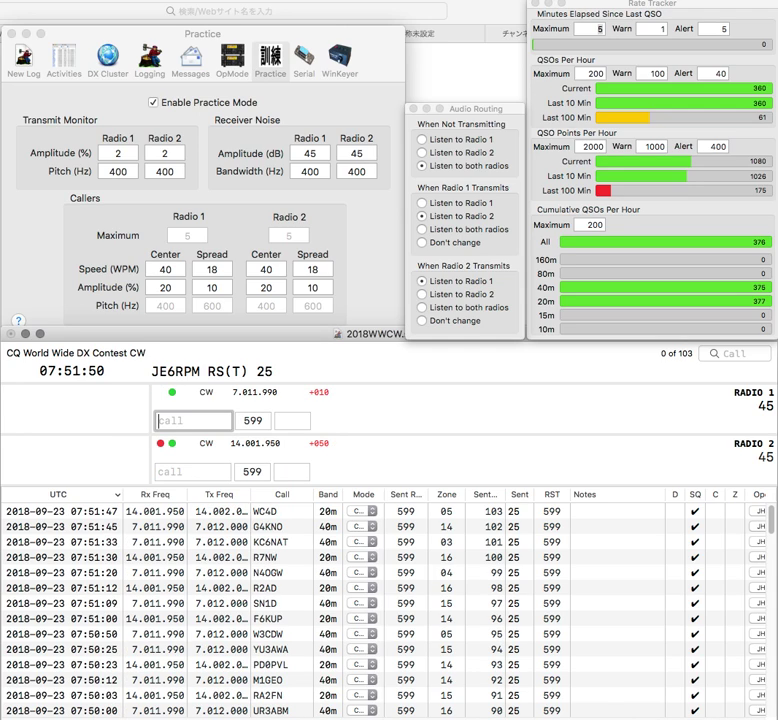
# Enter the partial calls Y on Radio 1 and BGG on Radio 2
pyautogui.write('Y')
pyautogui.press('Return')
pyautogui.click(193, 472)
pyautogui.write('BGG')
pyautogui.press('Return')
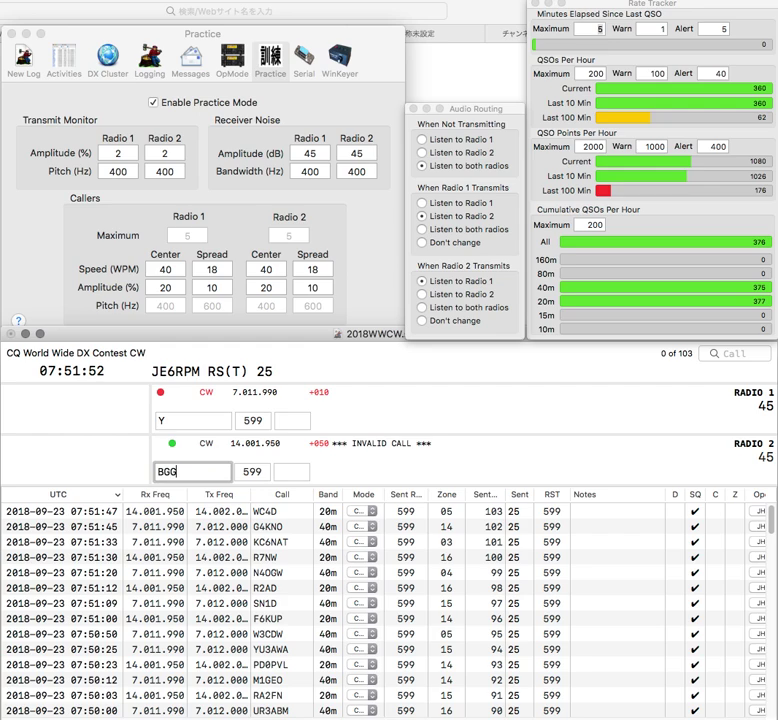
pyautogui.press('\\')
pyautogui.write('WK3MH')
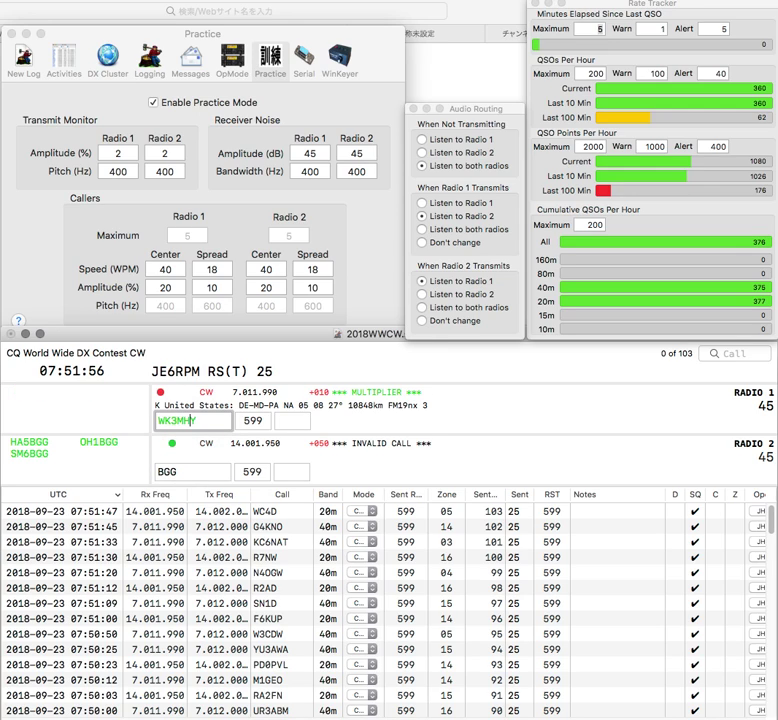
pyautogui.press('Return')
pyautogui.press('\\')
pyautogui.write('SM6')
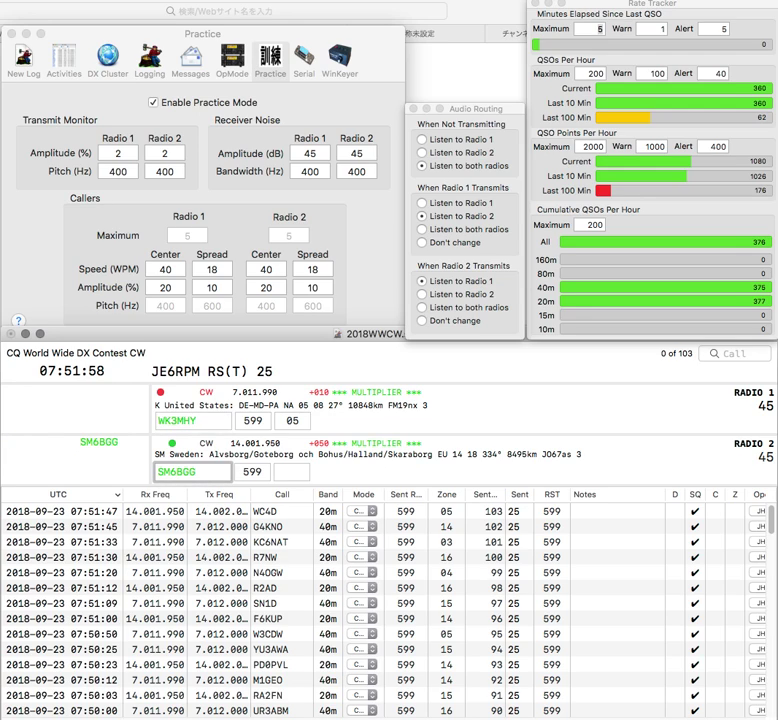
pyautogui.press('Return')
# Correct the Radio 1 call to VK3MHY and return to the Radio 2 entry
pyautogui.press('\\')
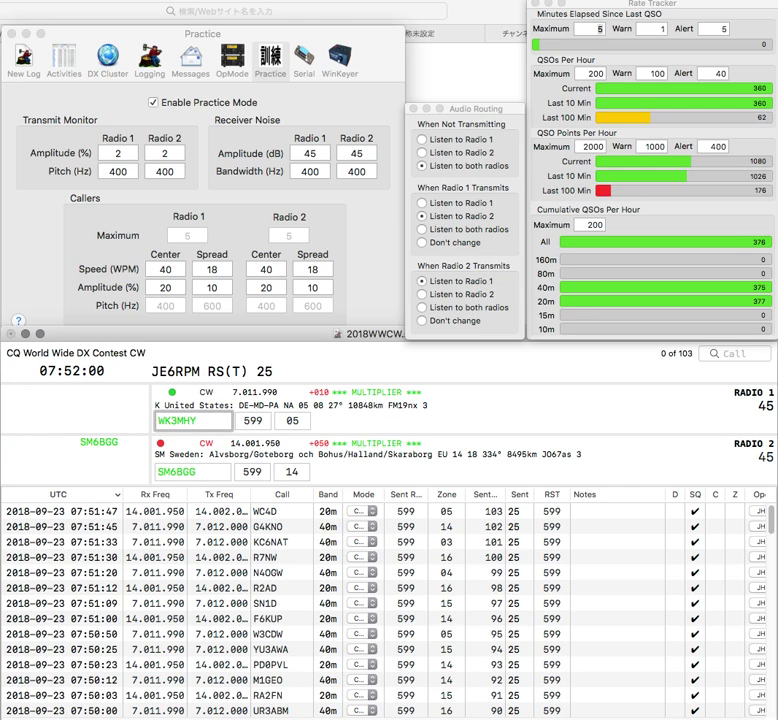
pyautogui.press('Delete')
pyautogui.write('V')
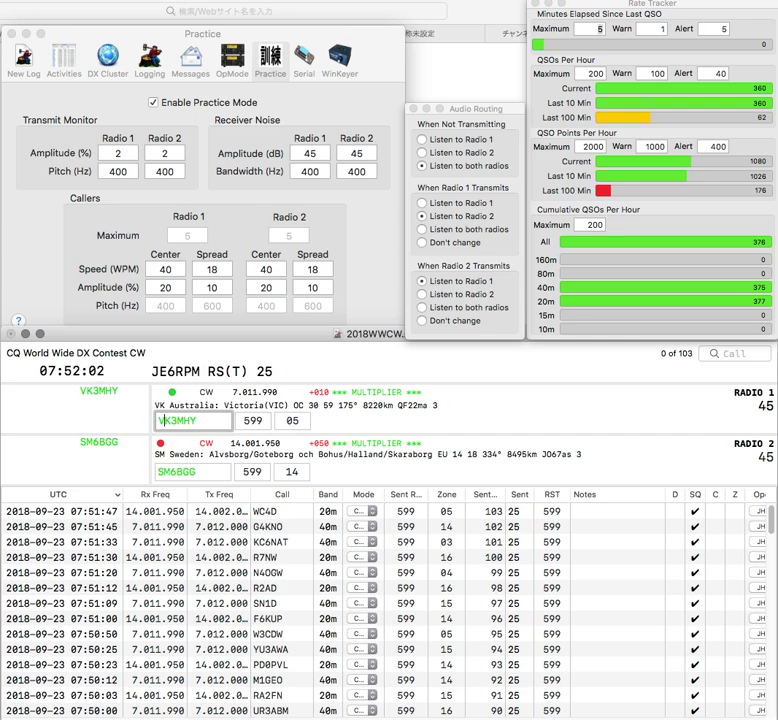
pyautogui.press('\\')
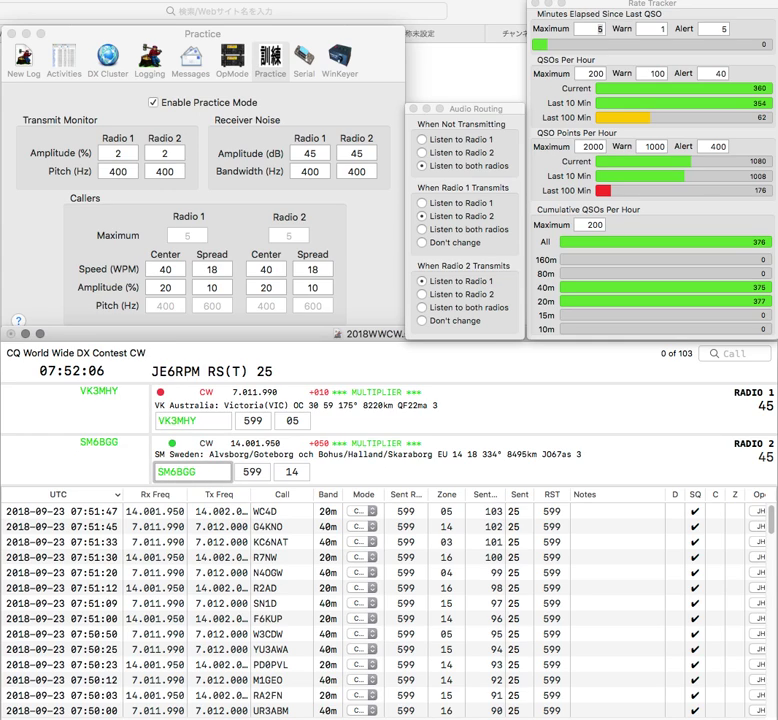
pyautogui.press('Return')
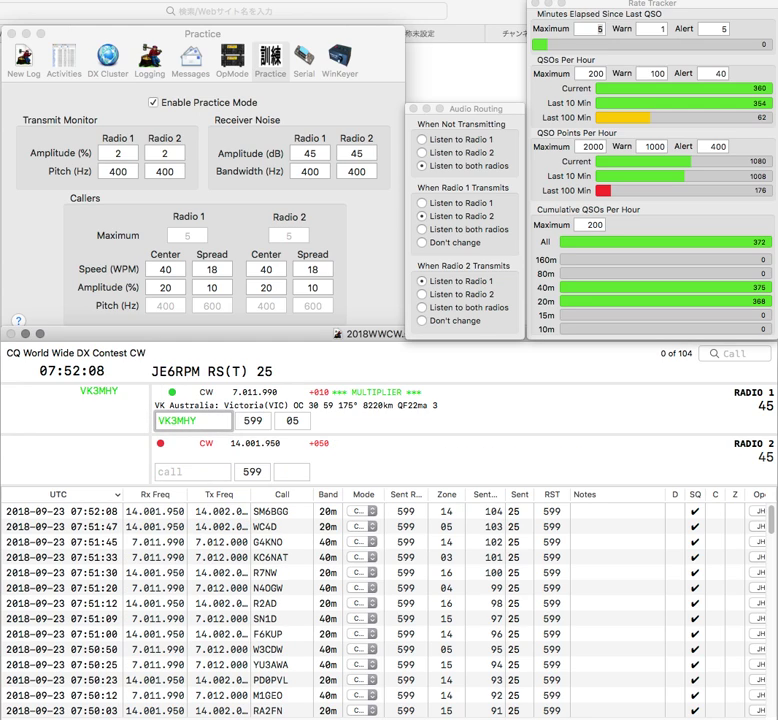
pyautogui.press('Tab')
pyautogui.write('30')
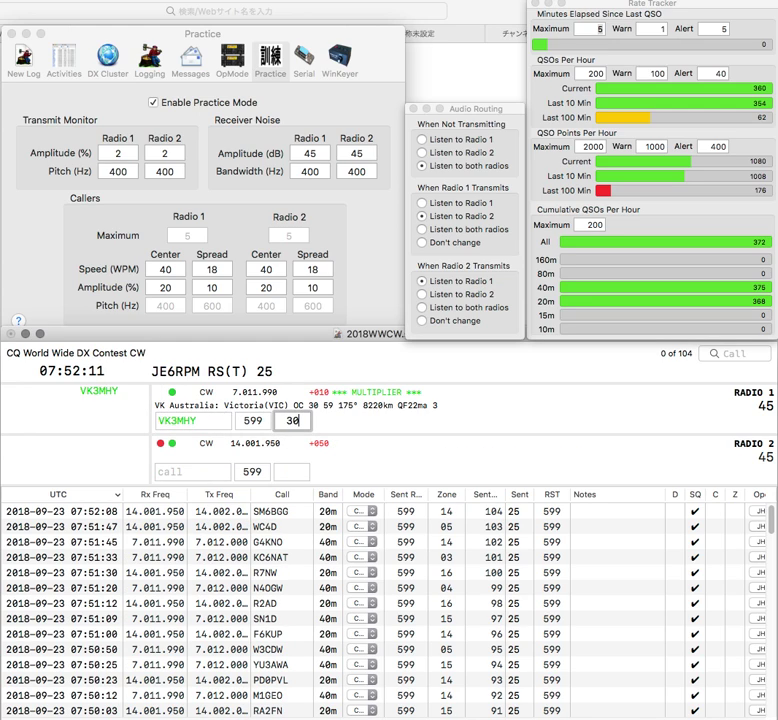
pyautogui.press('Return')
pyautogui.write('J')
pyautogui.click(193, 420)
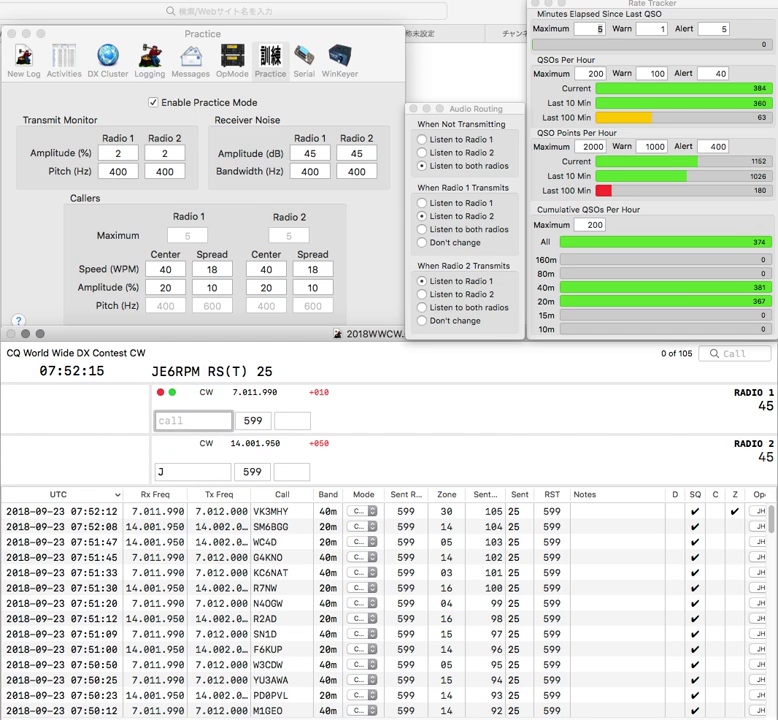
pyautogui.write('8TW')
pyautogui.press('Home')
pyautogui.write('K')
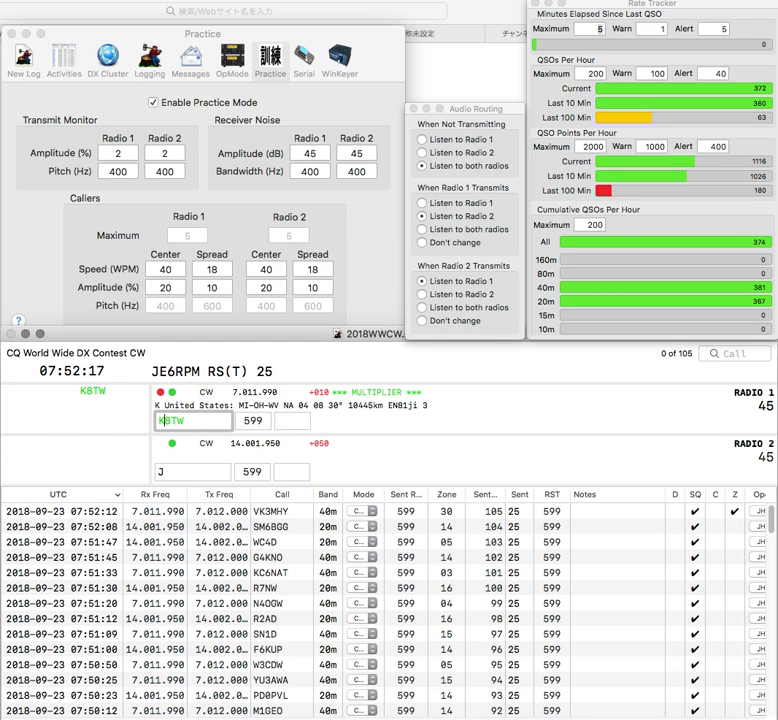
pyautogui.press('Return')
# Log K8TW on Radio 1, then complete the Radio 2 call as IQ2CJ and send its exchange
pyautogui.click(164, 472)
pyautogui.press('Return')
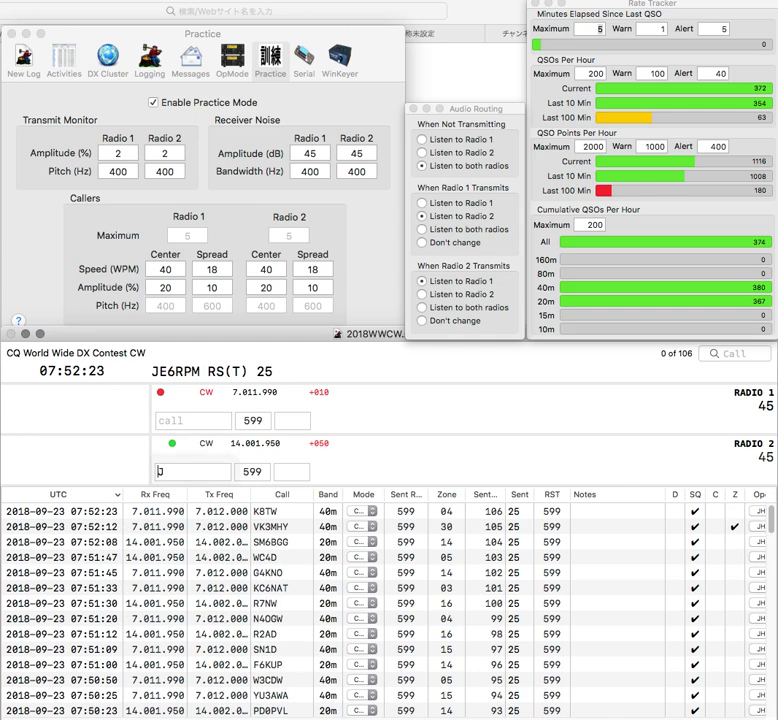
pyautogui.write('IZ2CJ')
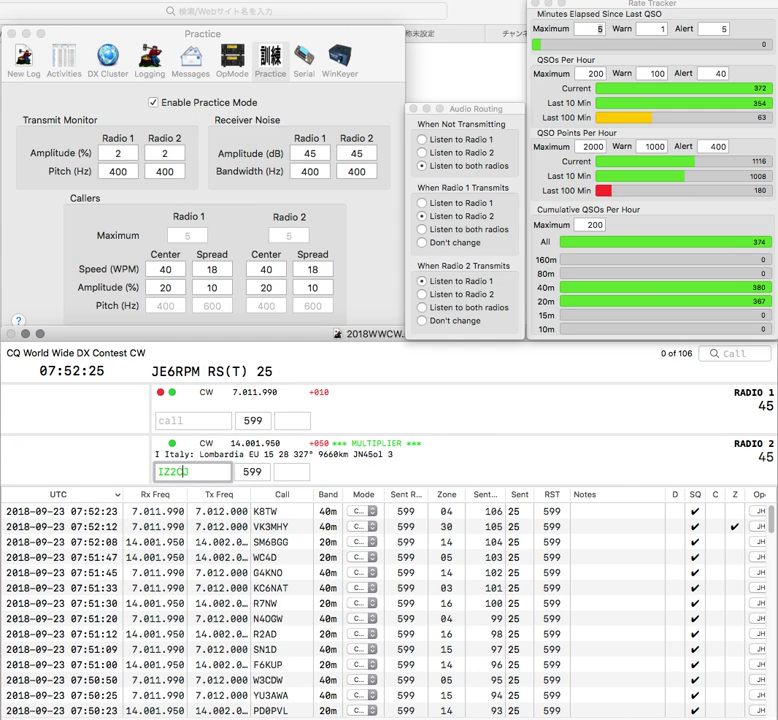
pyautogui.press('Delete')
pyautogui.press('Delete')
pyautogui.write('IQ')
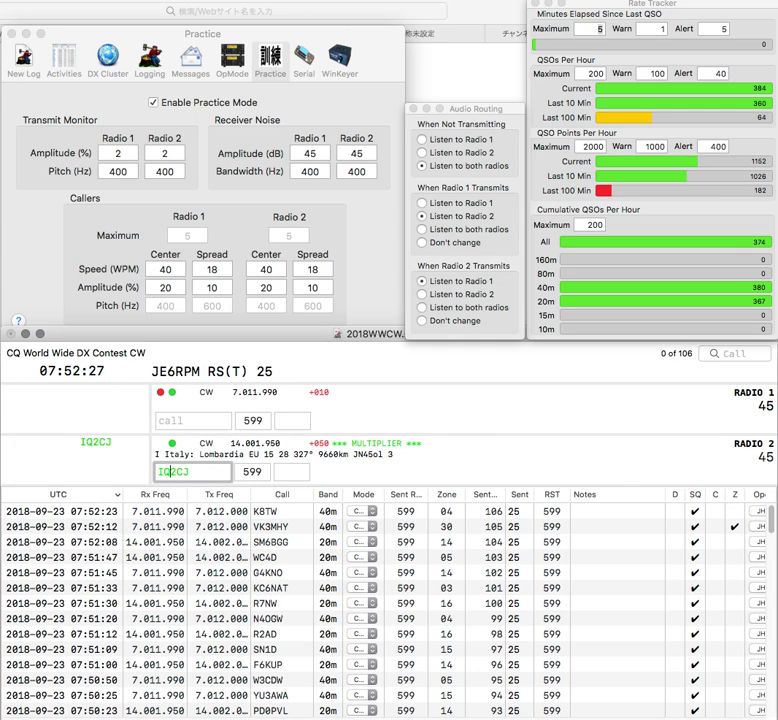
pyautogui.press('Return')
pyautogui.write('K')
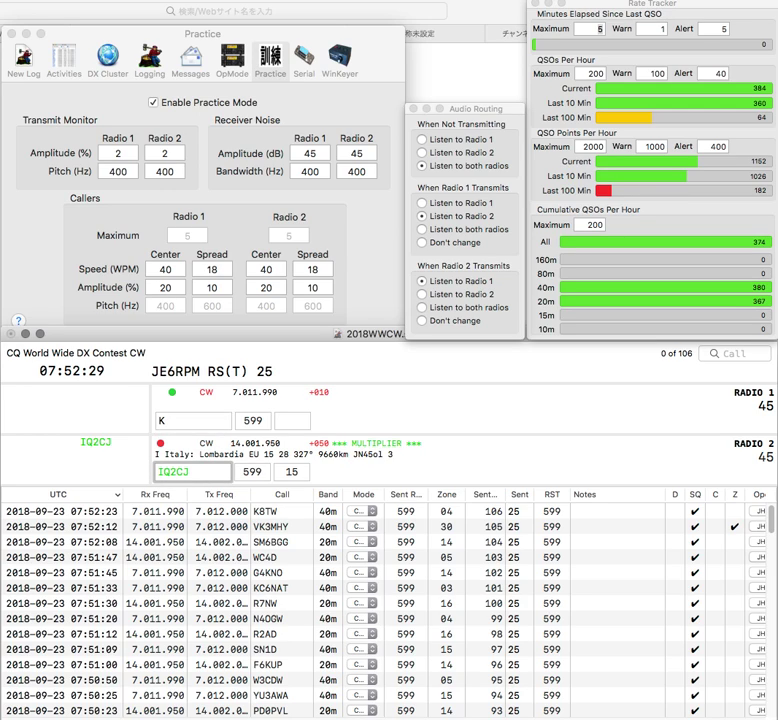
pyautogui.click(170, 471)
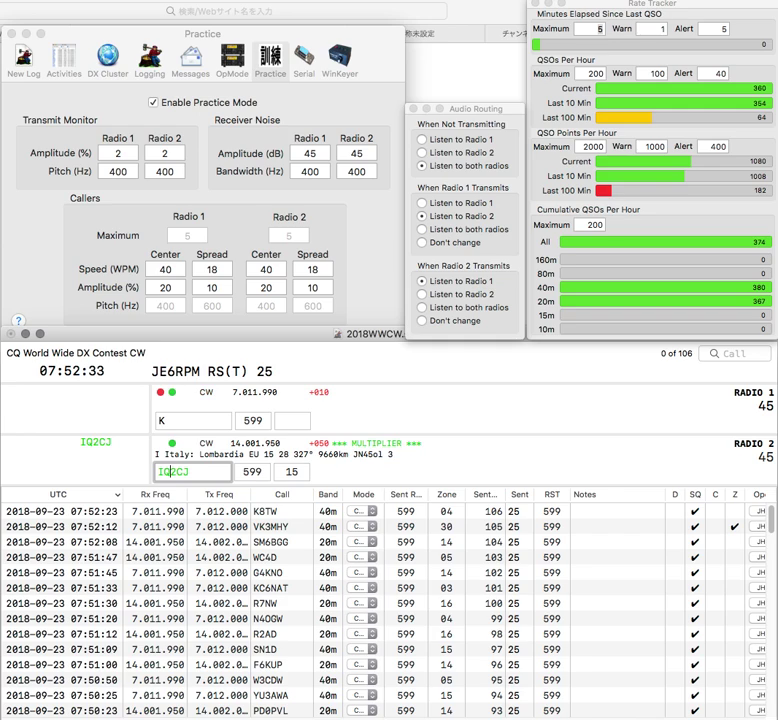
pyautogui.press('\\')
pyautogui.press('\\')
pyautogui.press('Return')
pyautogui.press('\\')
pyautogui.write('K')
pyautogui.press('BackSpace')
pyautogui.write('M0K')
pyautogui.press('BackSpace')
pyautogui.write('CU')
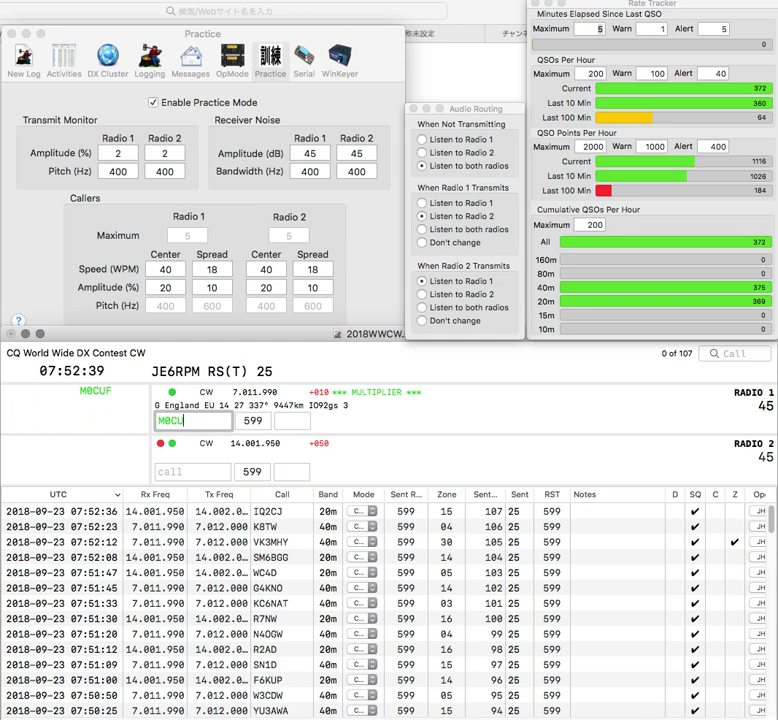
pyautogui.write('F')
pyautogui.press('Tab')
pyautogui.write('14')
pyautogui.press('Return')
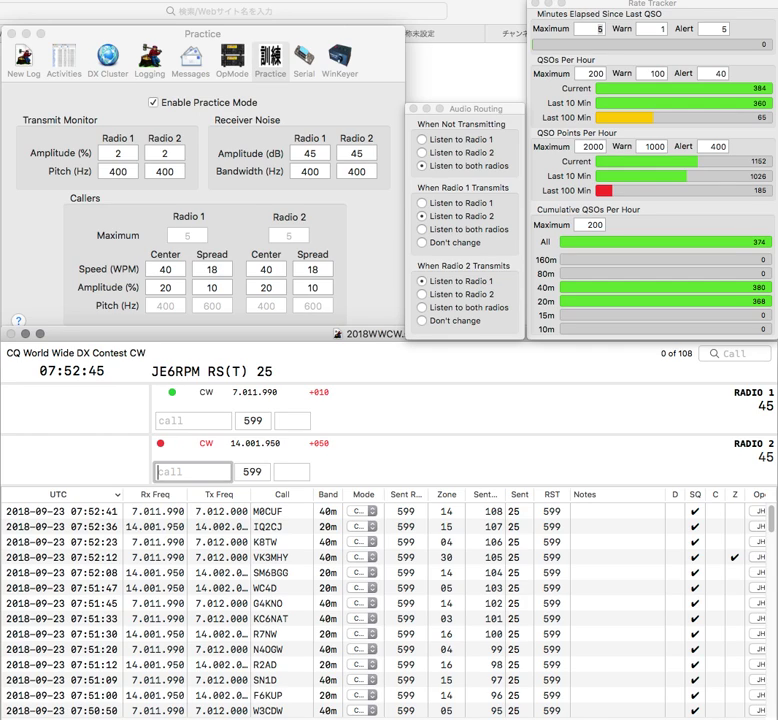
# Enter the partial call Y on Radio 1, then complete the Radio 2 call as DP7D and send its exchange
pyautogui.write('DP')
pyautogui.press('Return')
pyautogui.write('Y')
pyautogui.press('Return')
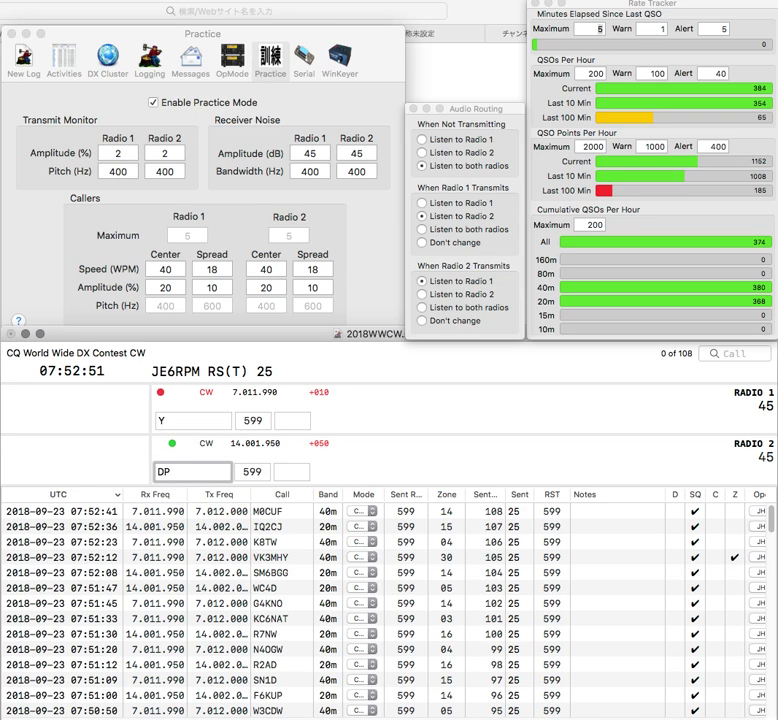
pyautogui.write('7D')
pyautogui.press('Return')
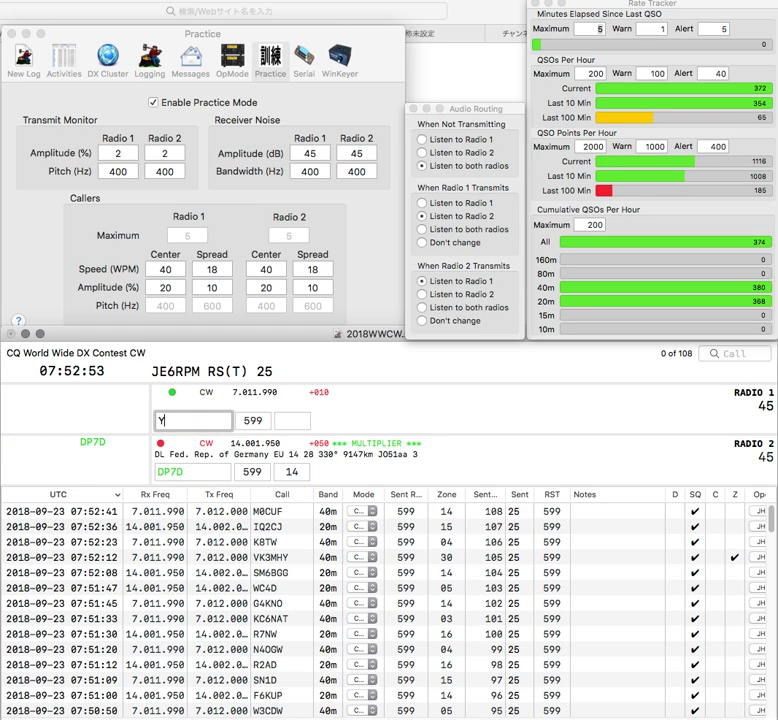
pyautogui.write('JH0IE')
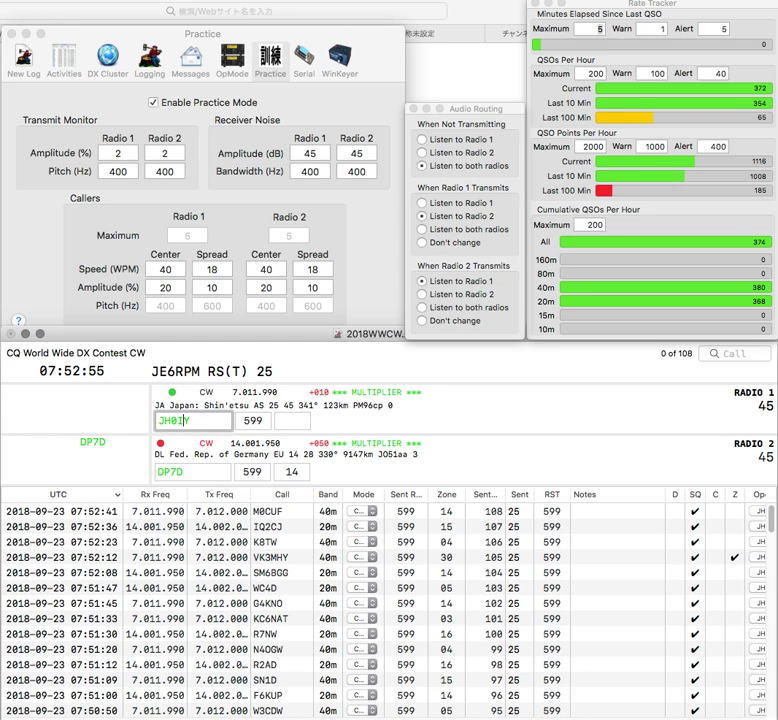
pyautogui.press('Return')
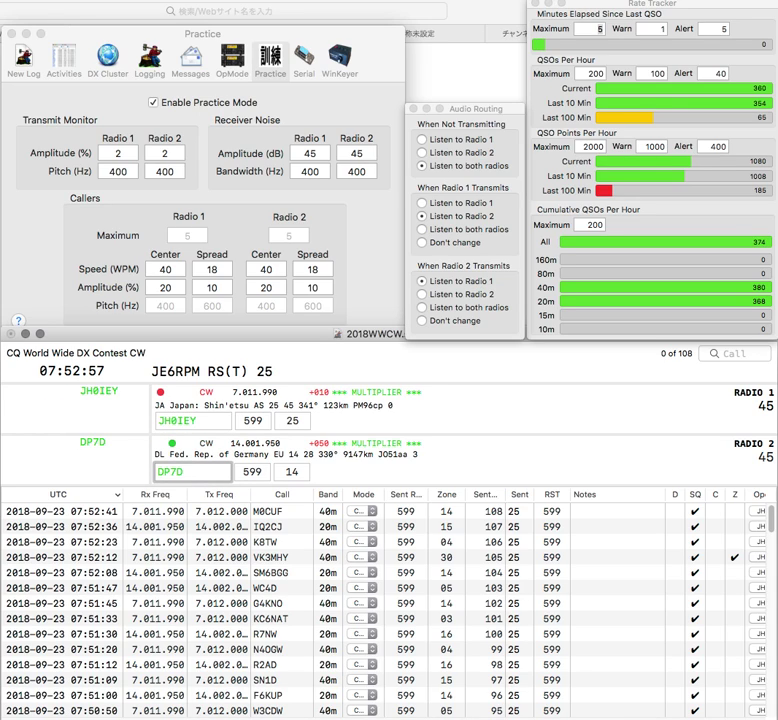
pyautogui.press('Return')
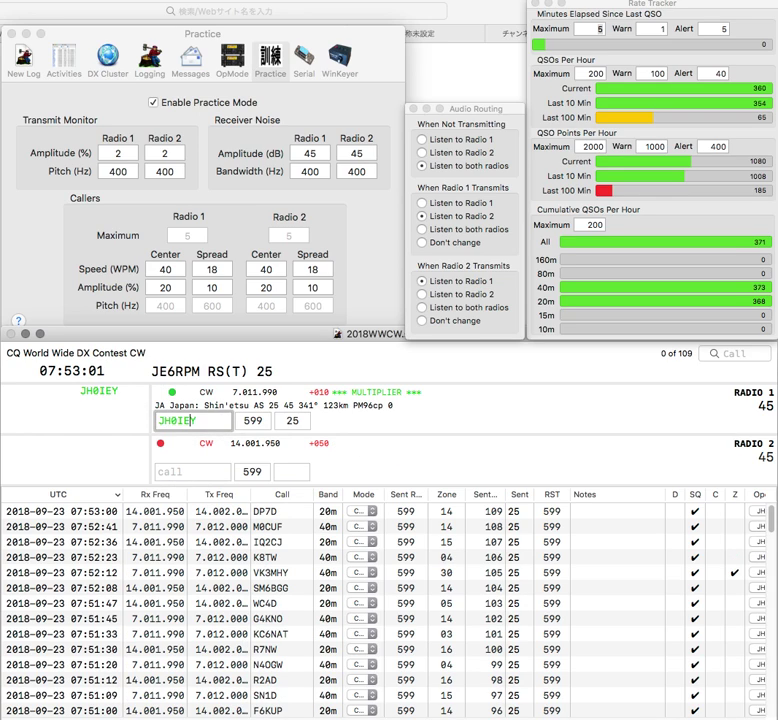
pyautogui.press('Return')
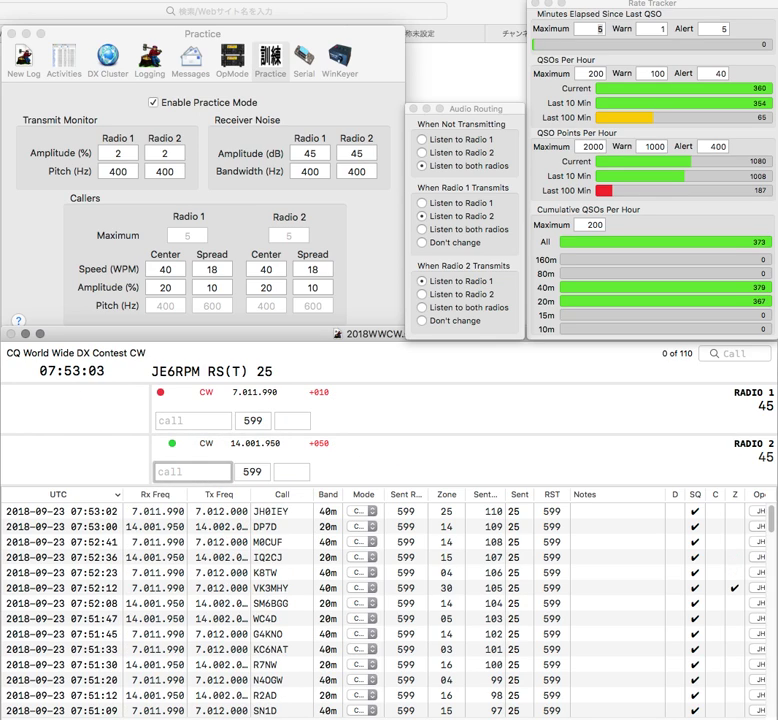
pyautogui.write('S5')
pyautogui.press('Return')
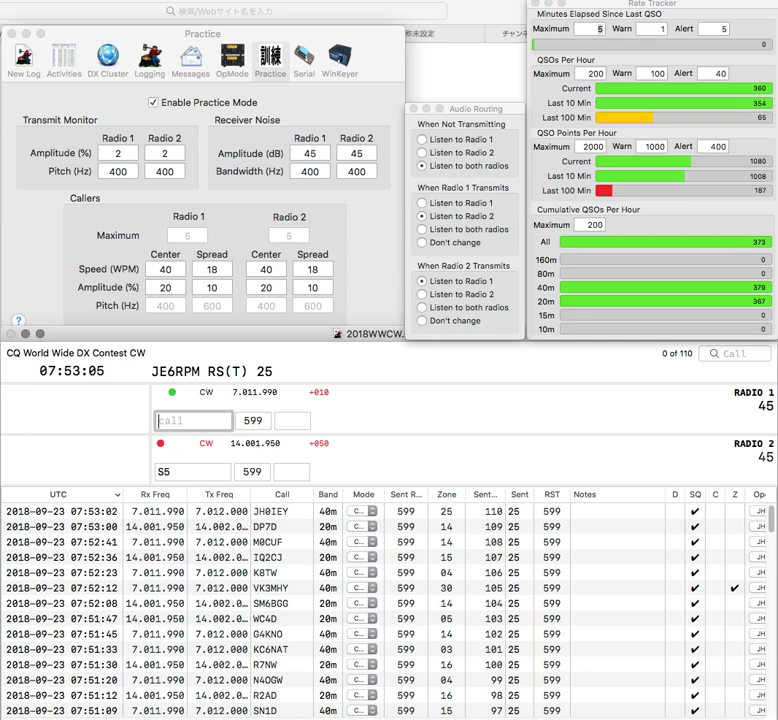
pyautogui.write('DL4CF')
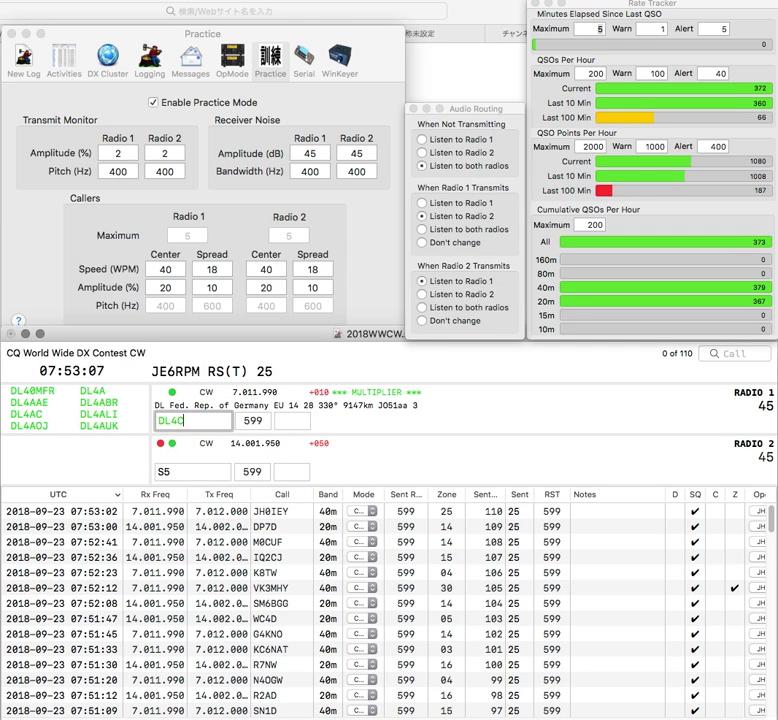
pyautogui.press('Return')
# Complete the Radio 2 call as S57TW and send its exchange, then log DL4CF on Radio 1 and S57TW on Radio 2
pyautogui.write('7TW')
pyautogui.press('Return')
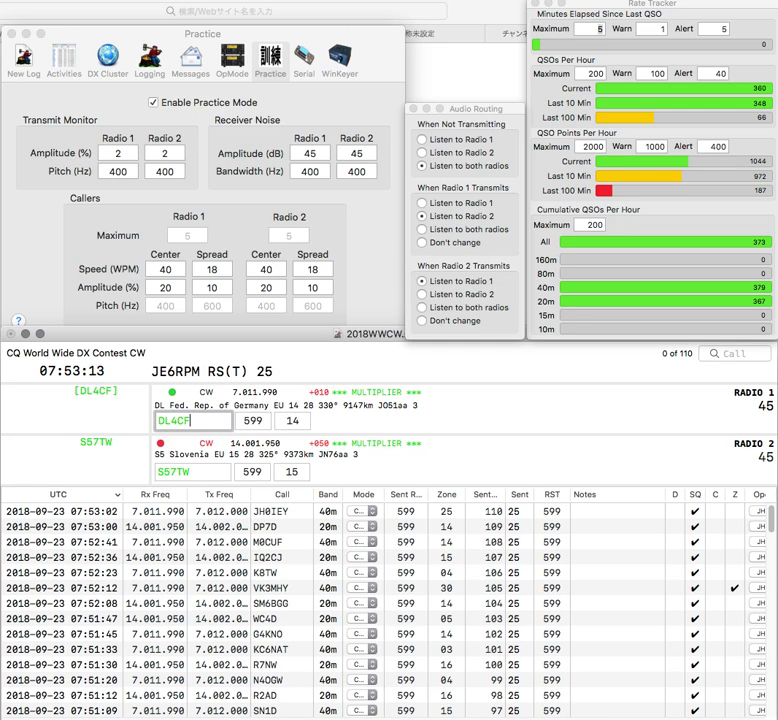
pyautogui.press('Return')
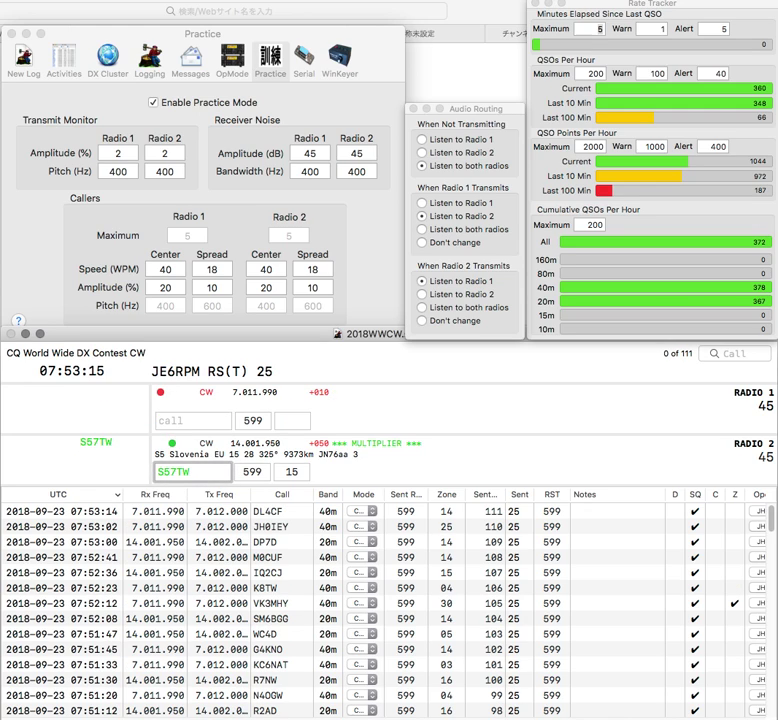
pyautogui.press('Return')
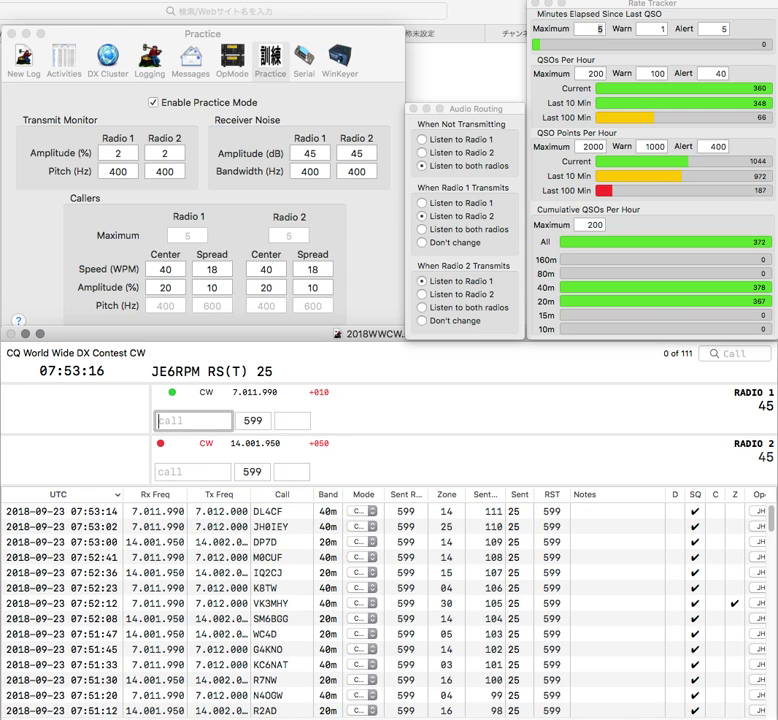
pyautogui.write('KU')
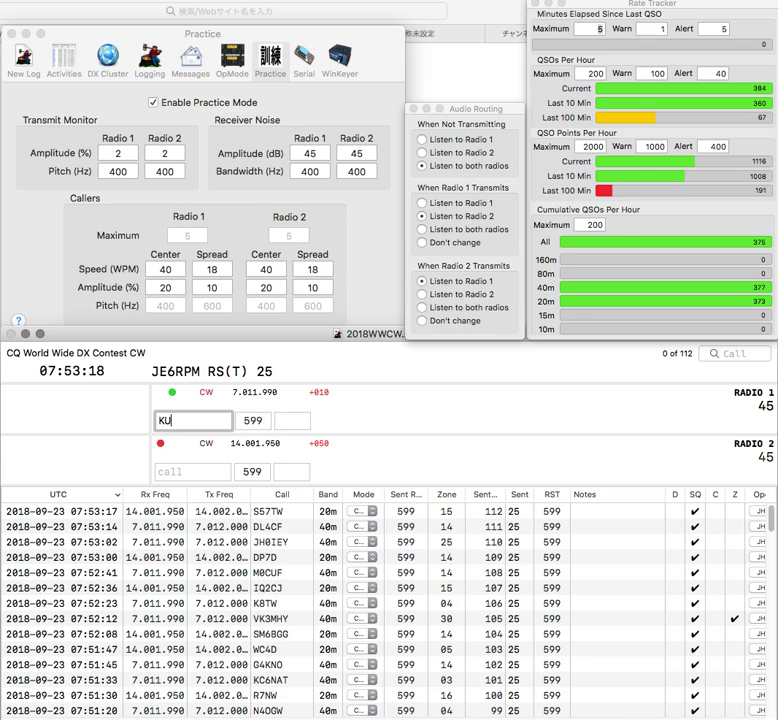
pyautogui.press('Return')
pyautogui.write('PY')
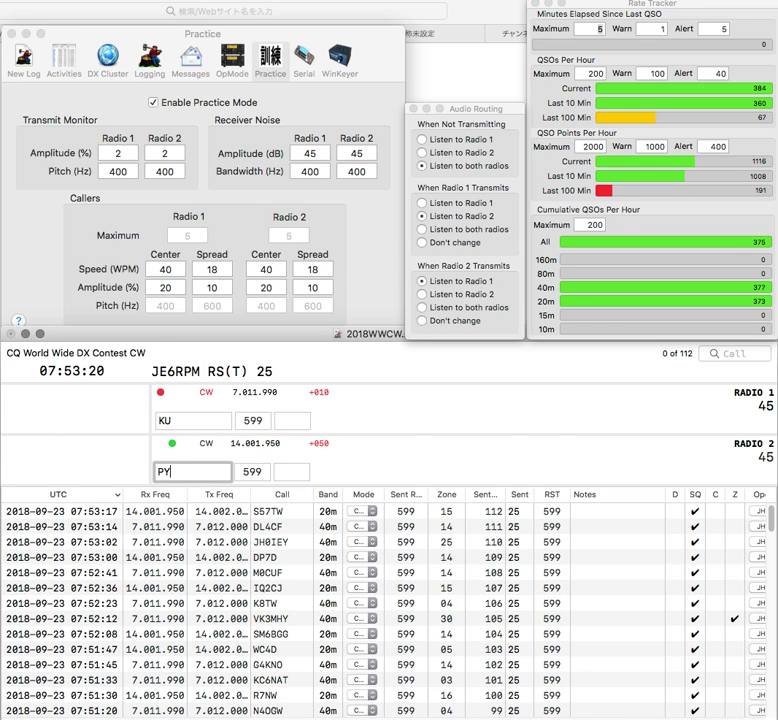
pyautogui.write('4WJ')
pyautogui.press('`')
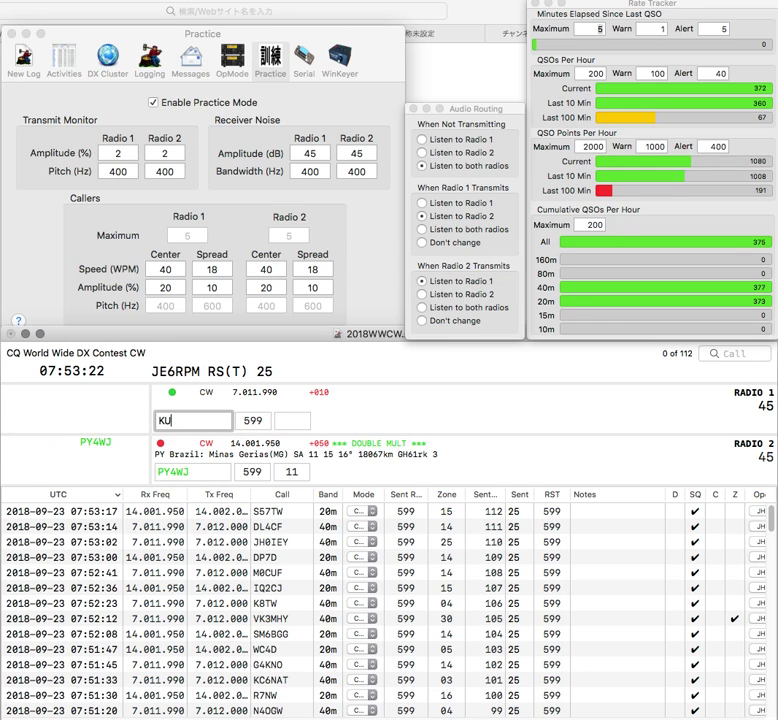
# Change the partial call on Radio 1 to KJJ
pyautogui.write('JJ')
pyautogui.press('Delete')
pyautogui.press('Delete')
pyautogui.write('K')
pyautogui.press('`')
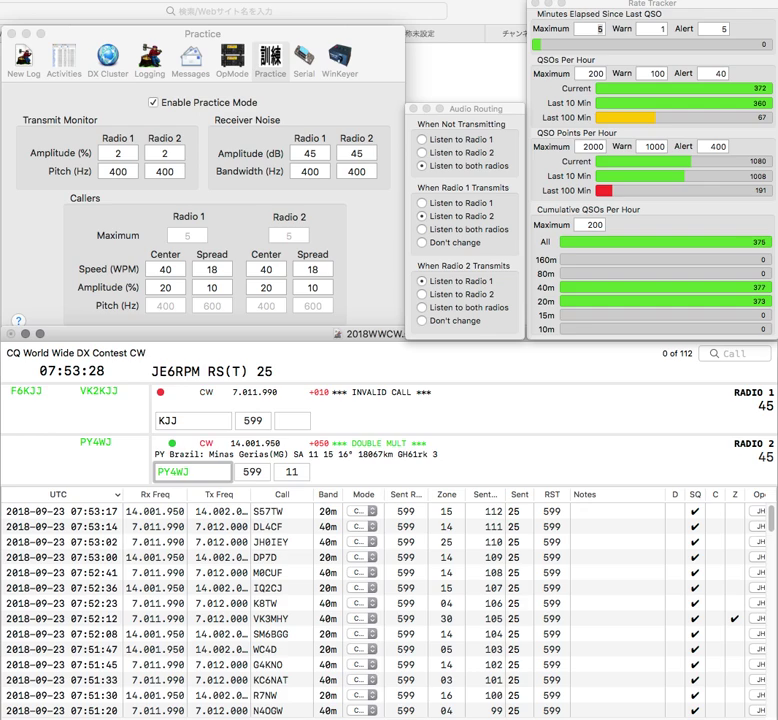
pyautogui.press('Return')
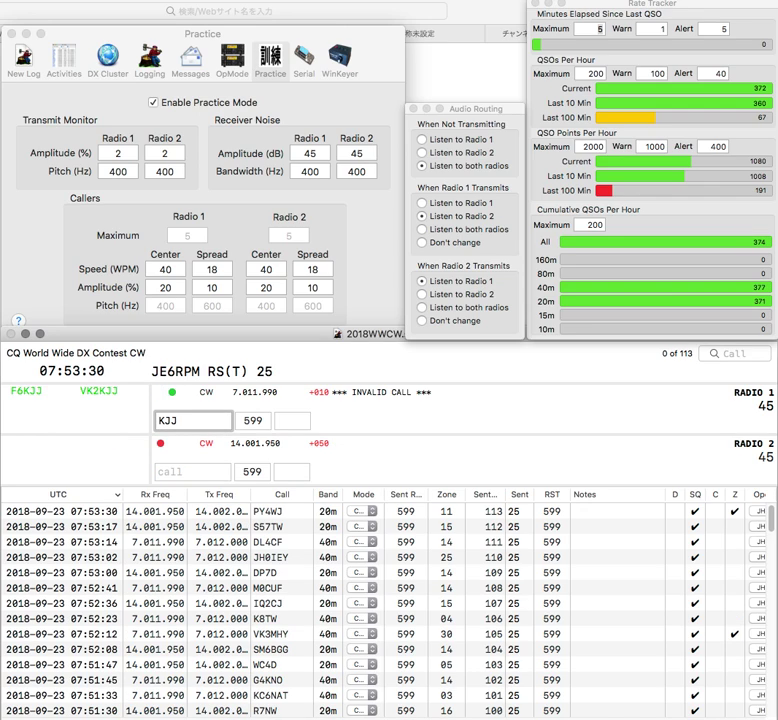
pyautogui.write('V1')
pyautogui.press('Delete')
pyautogui.press('Return')
pyautogui.press('`')
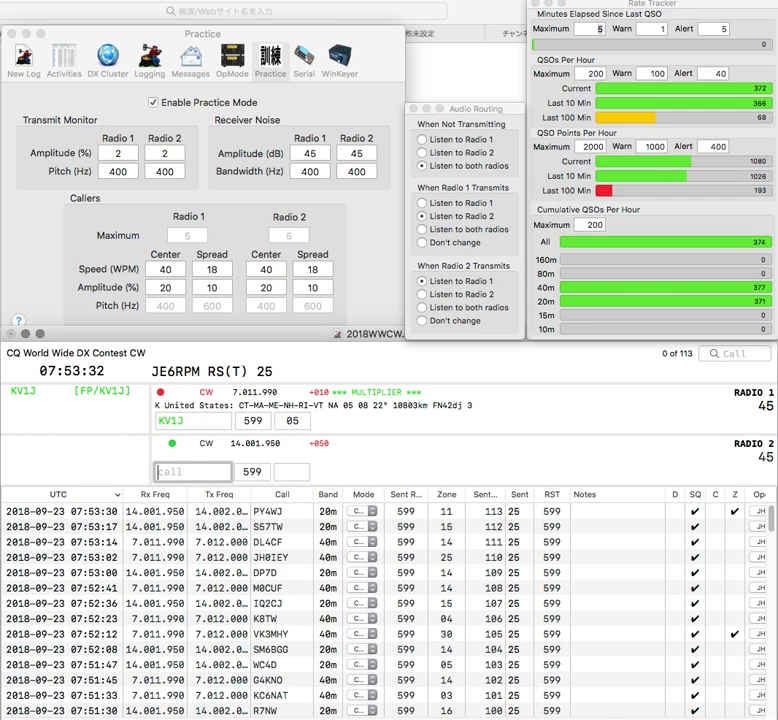
# Enter the call HL2WA on Radio 2, send its exchange and tune the receive frequency to 14.001.910
pyautogui.write('2WA')
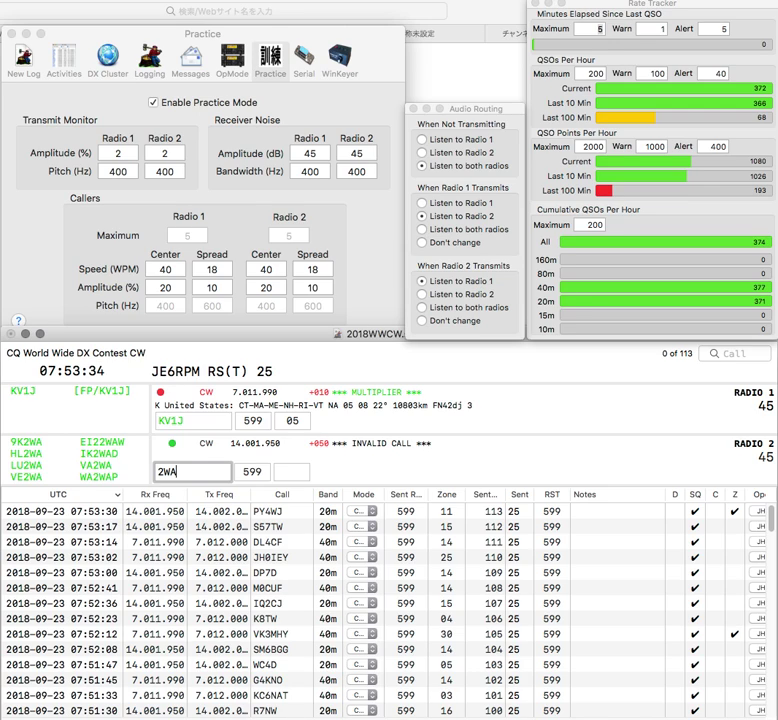
pyautogui.write('HL')
pyautogui.press('Return')
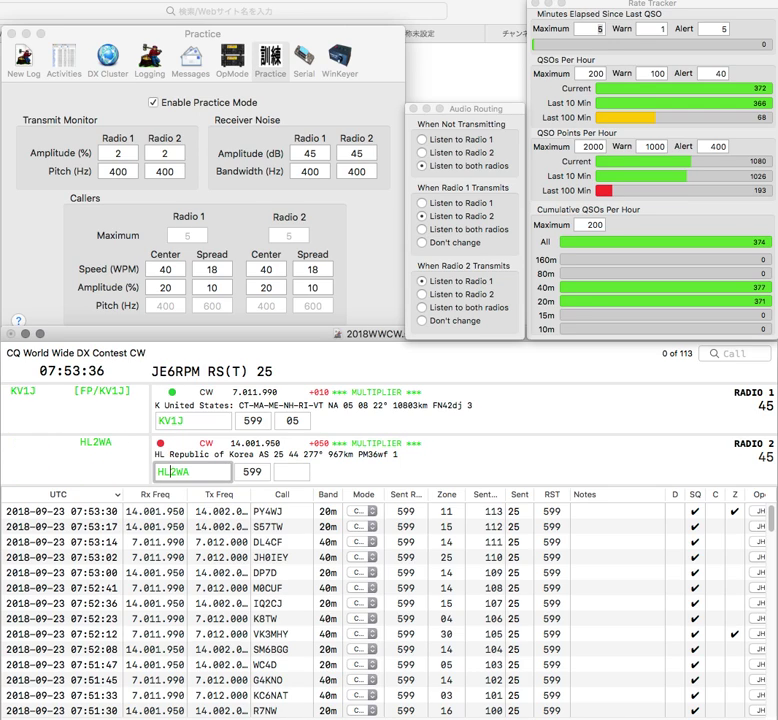
pyautogui.press('`')
pyautogui.press('`')
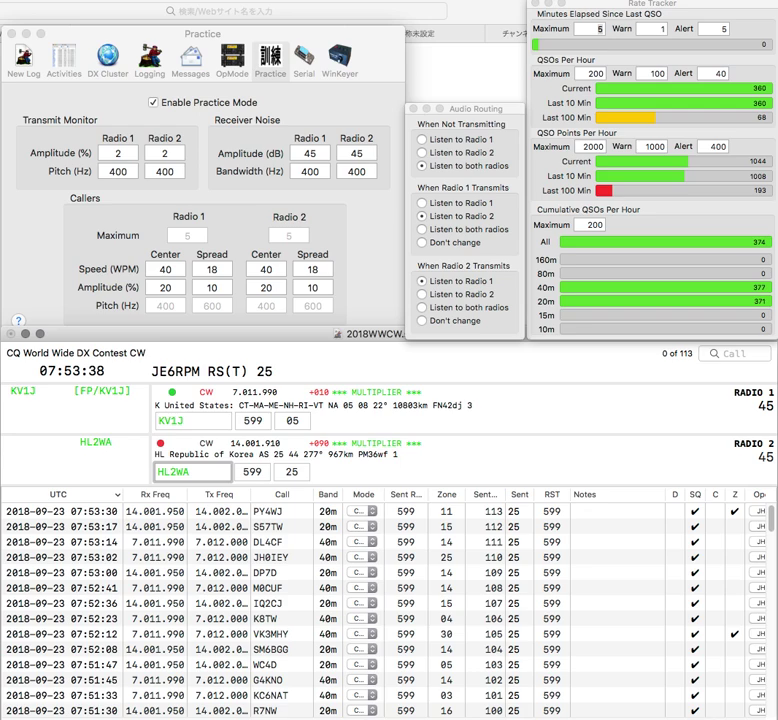
pyautogui.press('`')
pyautogui.press('Return')
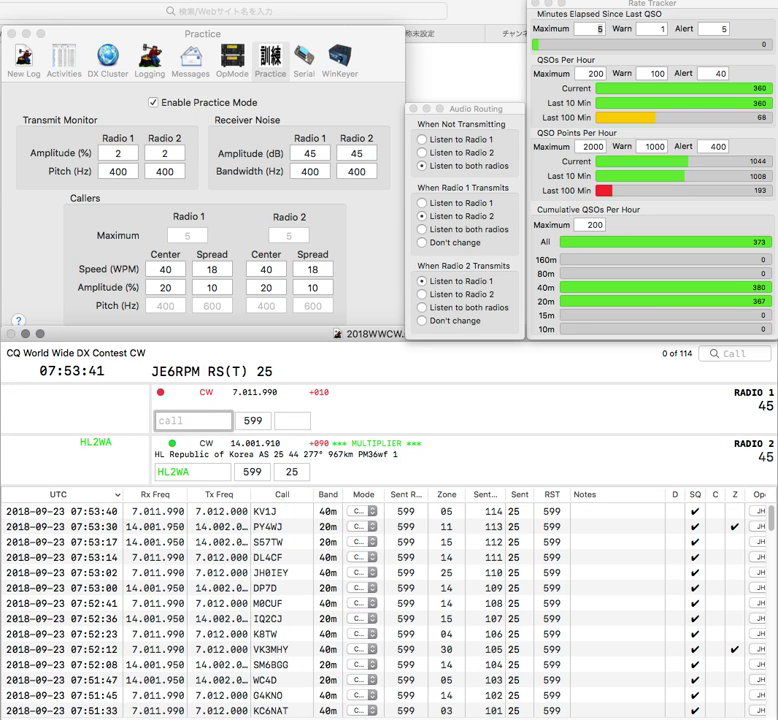
pyautogui.press('`')
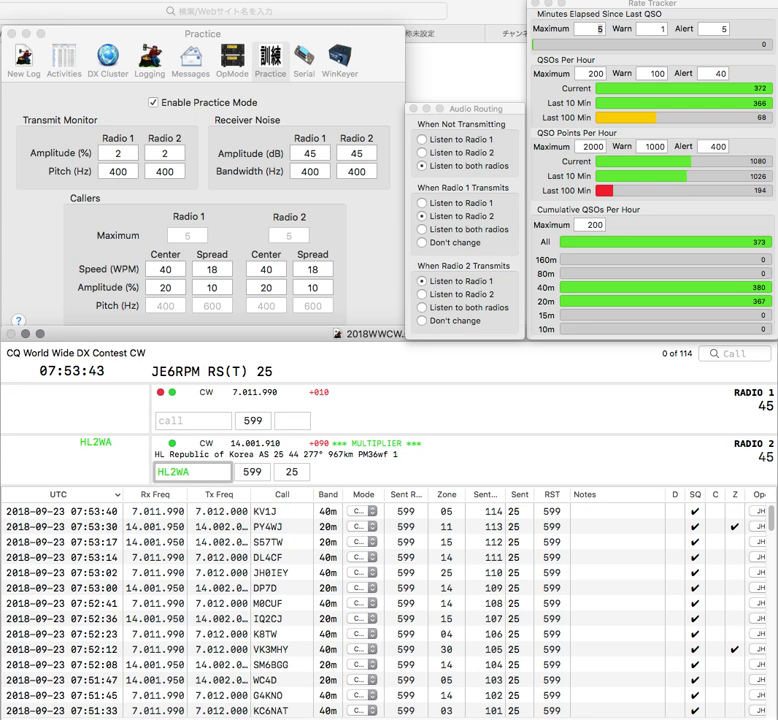
pyautogui.press('Return')
# Start a call with P on Radio 1 and tune the Radio 2 receive frequency down to 14.001.810
pyautogui.write('P')
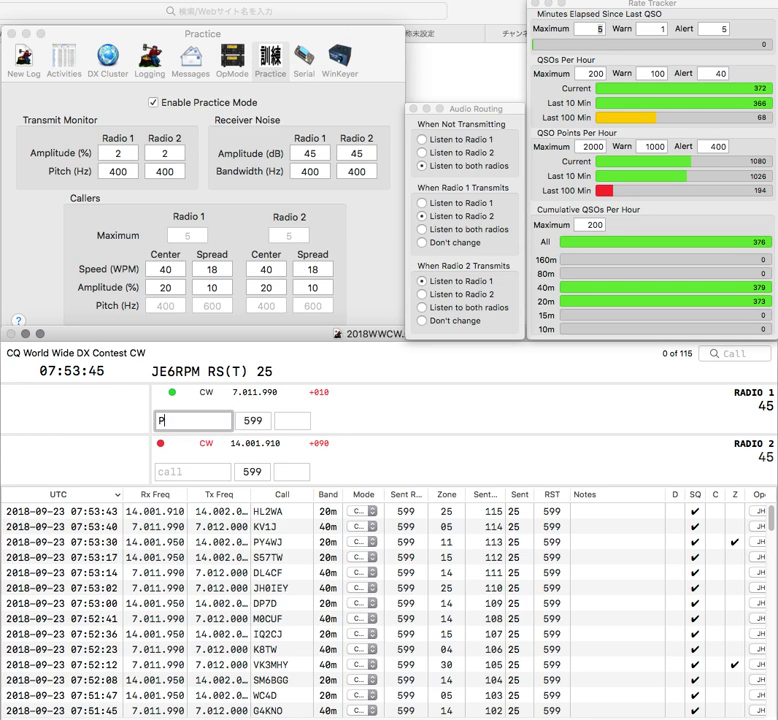
pyautogui.press('`')
pyautogui.press('Down')
pyautogui.press('Down')
pyautogui.press('Down')
pyautogui.press('Down')
pyautogui.press('Down')
pyautogui.press('Down')
pyautogui.press('Down')
pyautogui.press('Down')
pyautogui.press('Down')
pyautogui.press('Down')
# Change the partial call on Radio 1 to NPW and enter the partial call N on Radio 2
pyautogui.press('`')
pyautogui.write('N')
pyautogui.press('`')
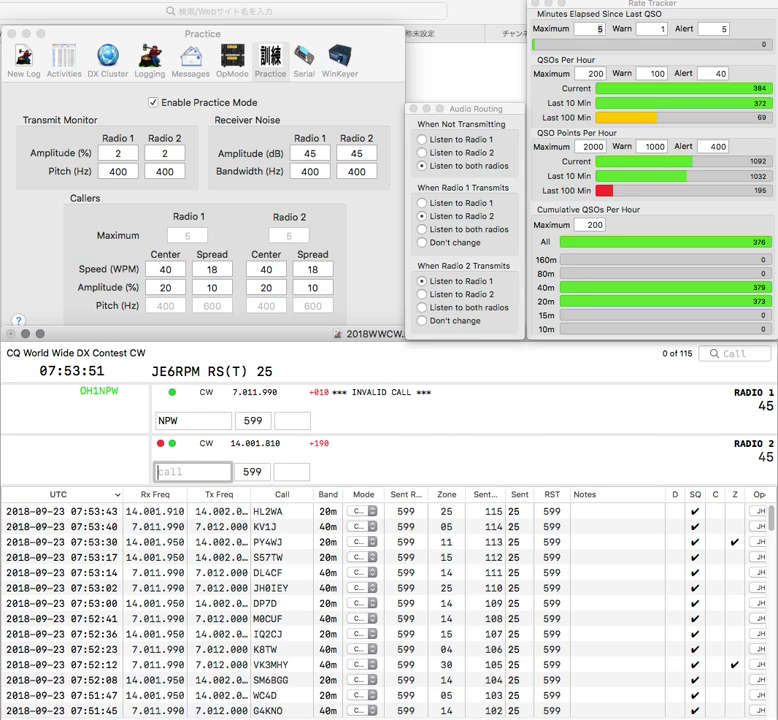
pyautogui.press('`')
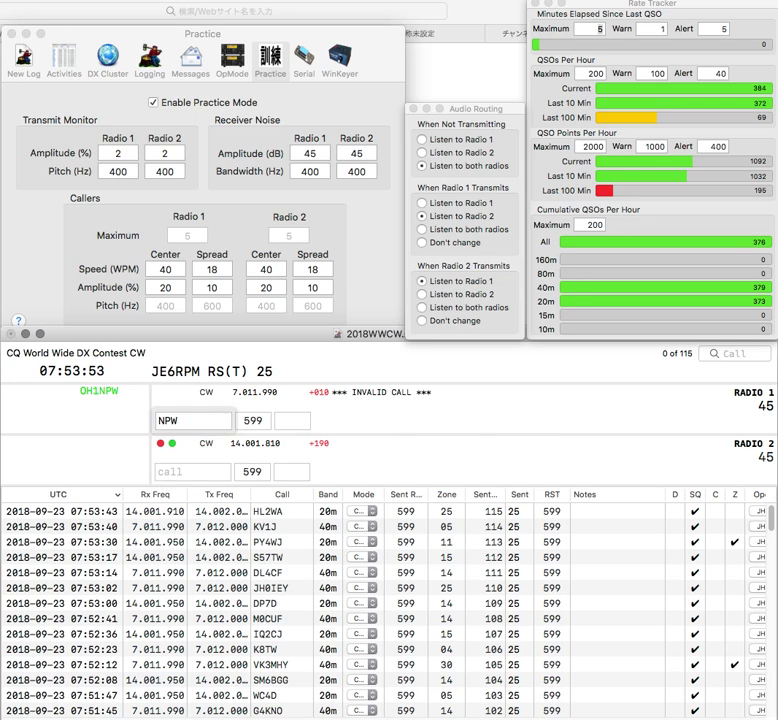
pyautogui.press('`')
pyautogui.write('N')
pyautogui.press('`')
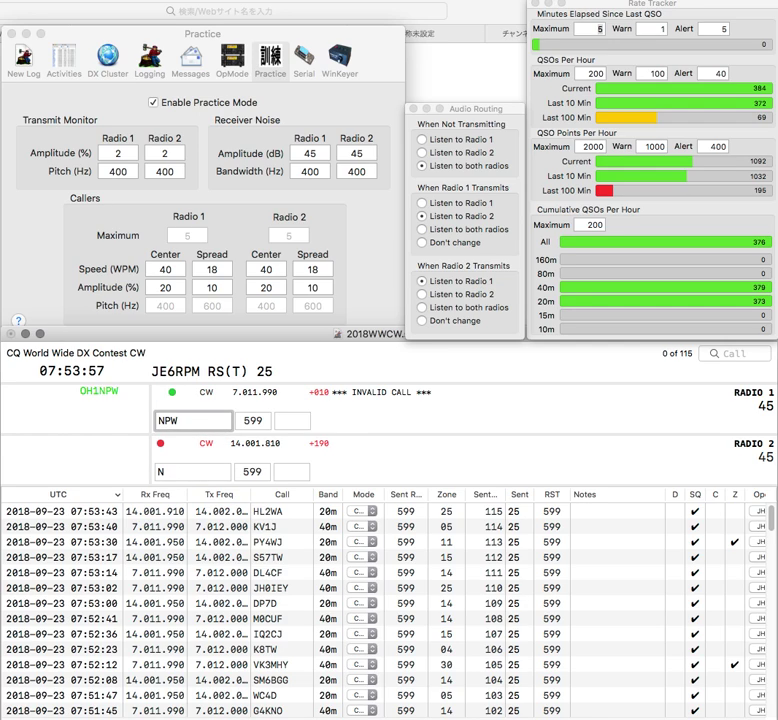
pyautogui.write('5F')
pyautogui.press('Return')
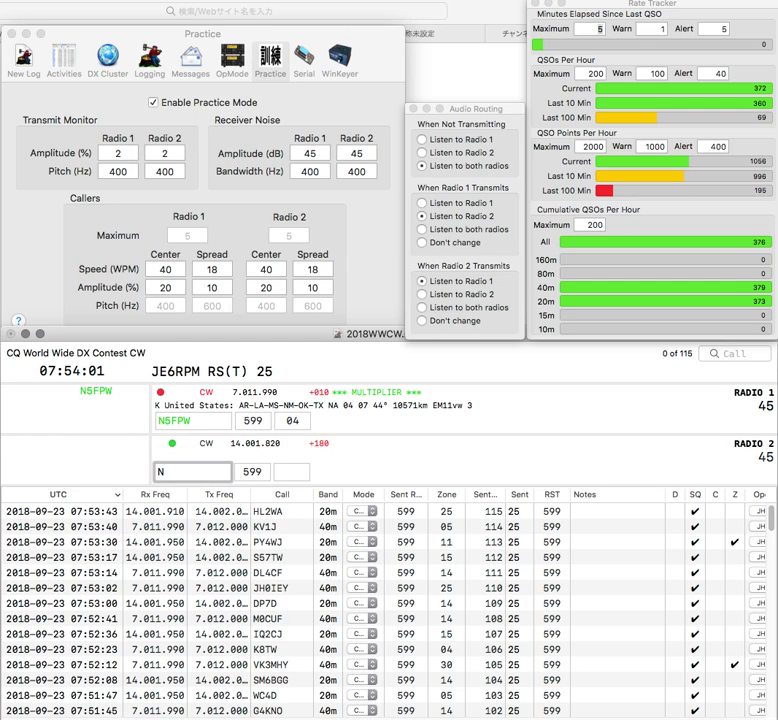
pyautogui.press('Return')
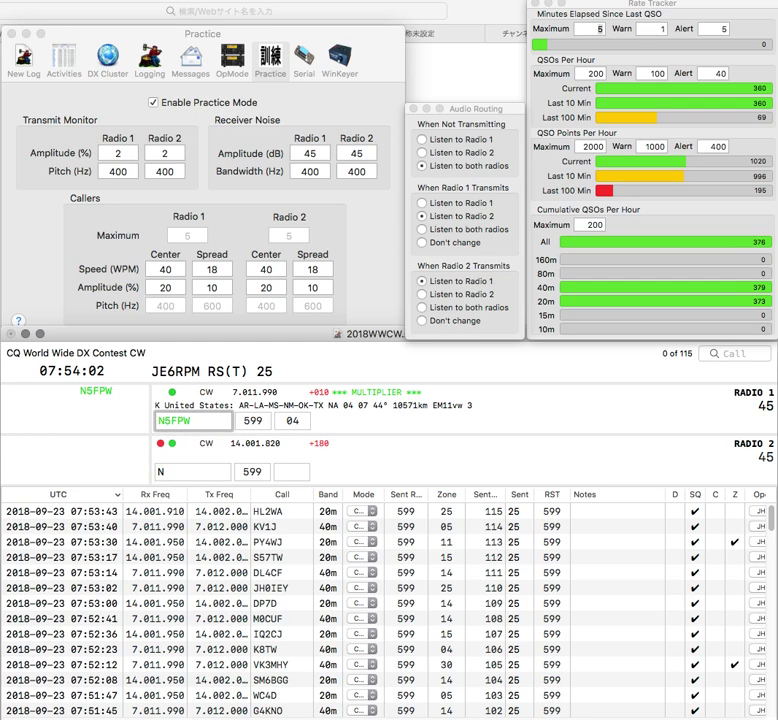
pyautogui.press('Return')
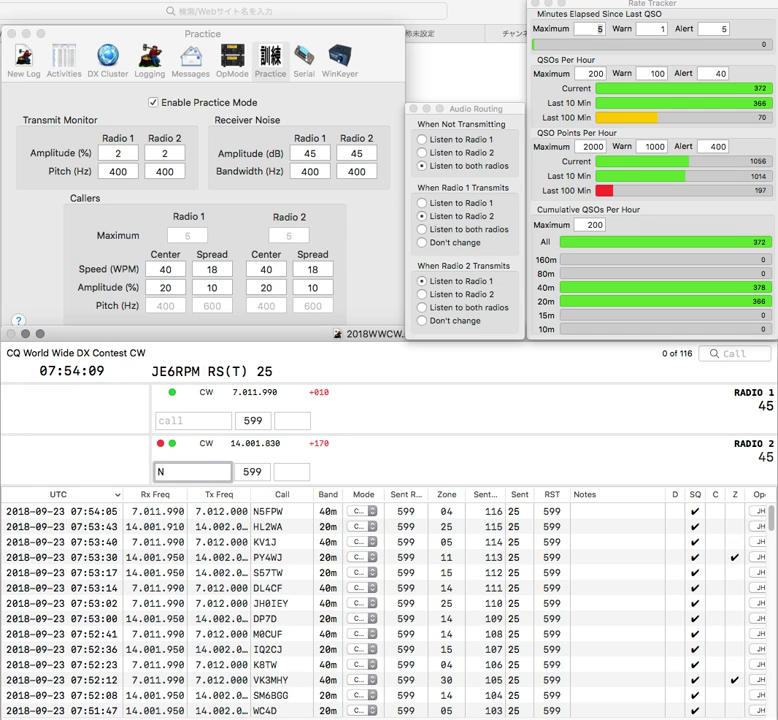
# Replace the partial call on Radio 2 with B
pyautogui.press('BackSpace')
pyautogui.write('B')
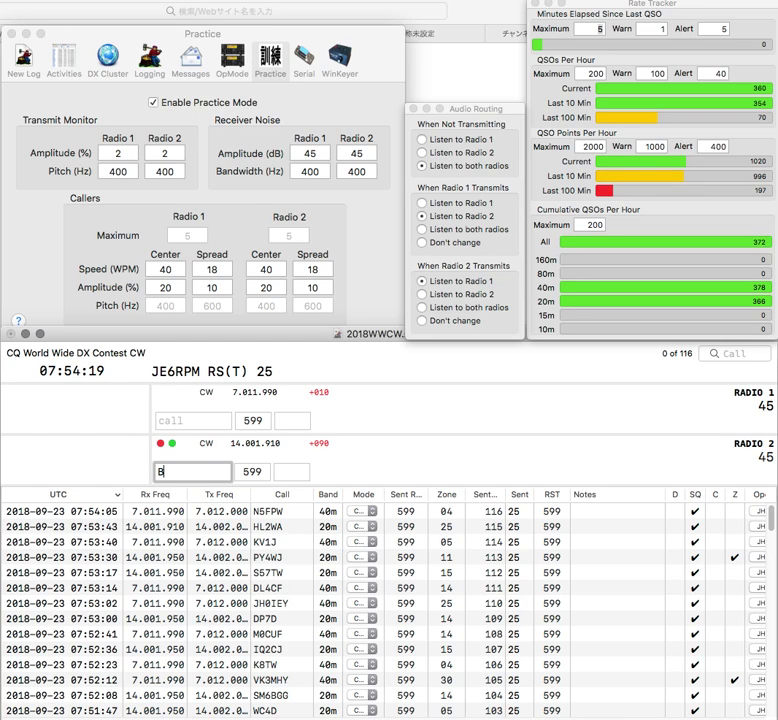
# Enter W5BGP as the call on Radio 2 and send the exchange
pyautogui.press('BackSpace')
pyautogui.write('PP')
pyautogui.press('\\')
pyautogui.press('\\')
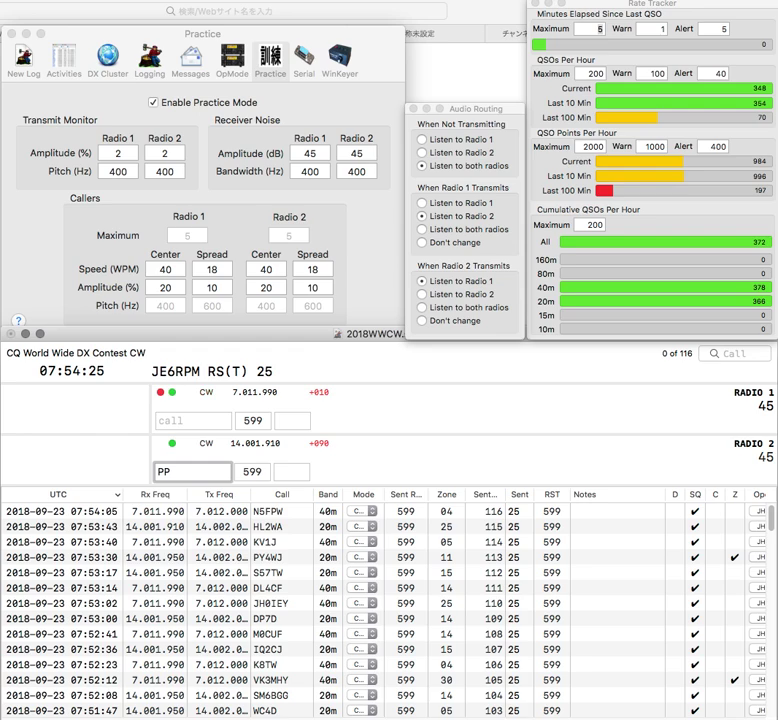
pyautogui.write('W5BG')
pyautogui.press('Delete')
pyautogui.press('Return')
pyautogui.press('\\')
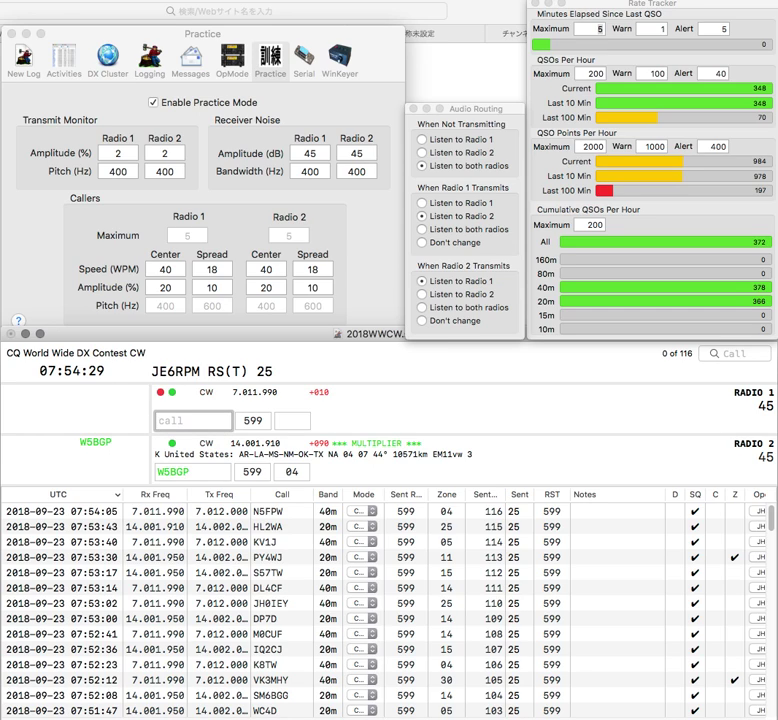
# Enter N1MD as the call on Radio 1 and log the W5BGP and N1MD contacts
pyautogui.write('N')
pyautogui.press('\\')
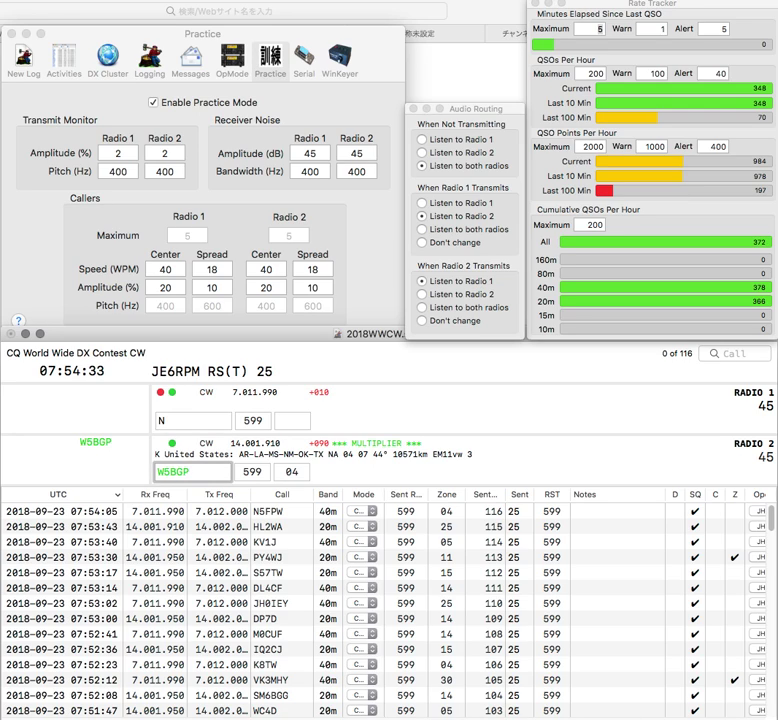
pyautogui.press('\\')
pyautogui.write('1MD')
pyautogui.press('\\')
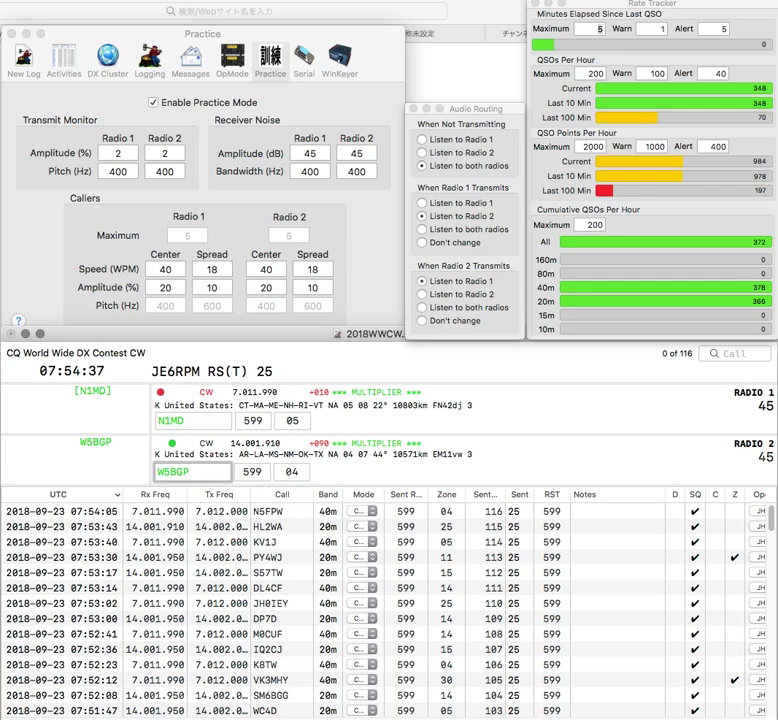
pyautogui.press('\\')
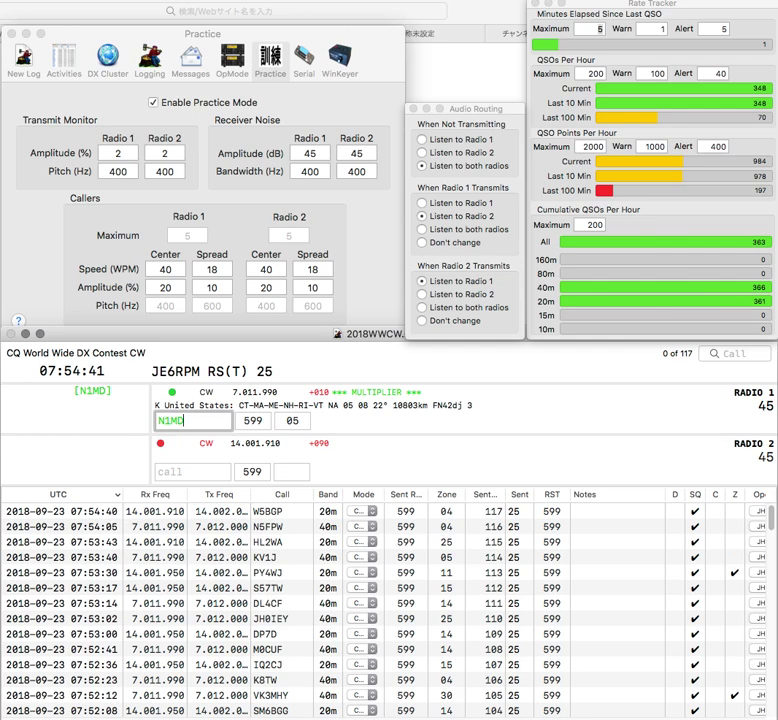
pyautogui.press('Return')
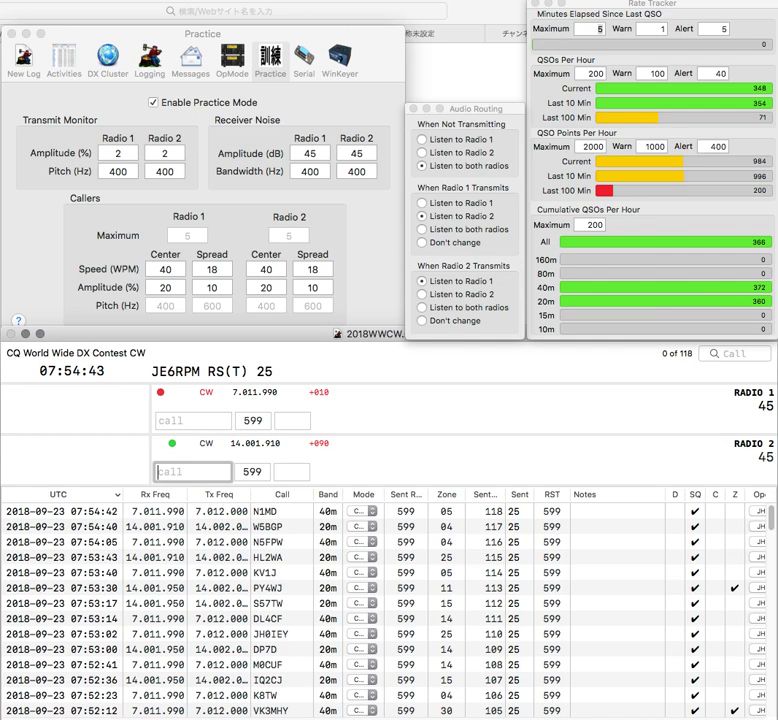
pyautogui.write('YU1AB')
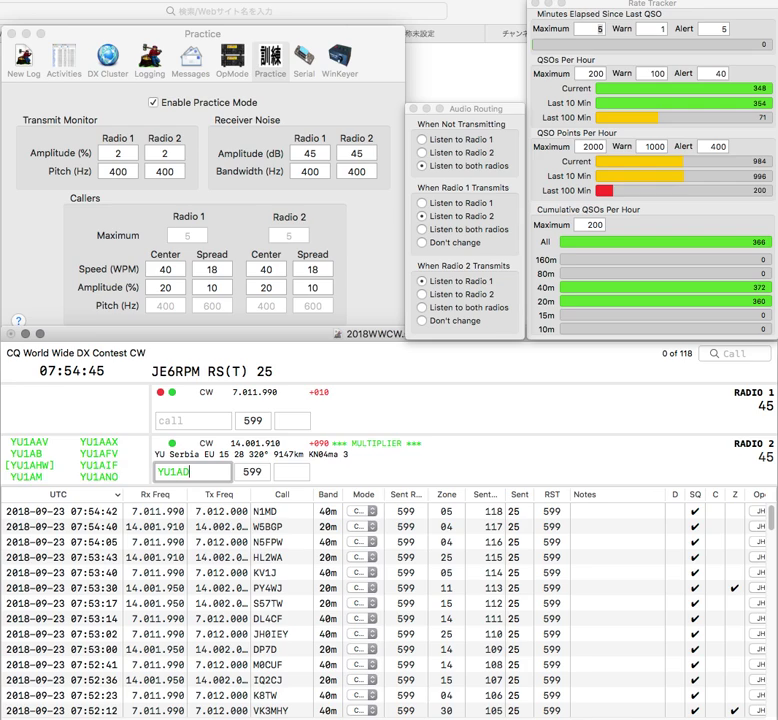
pyautogui.press('Return')
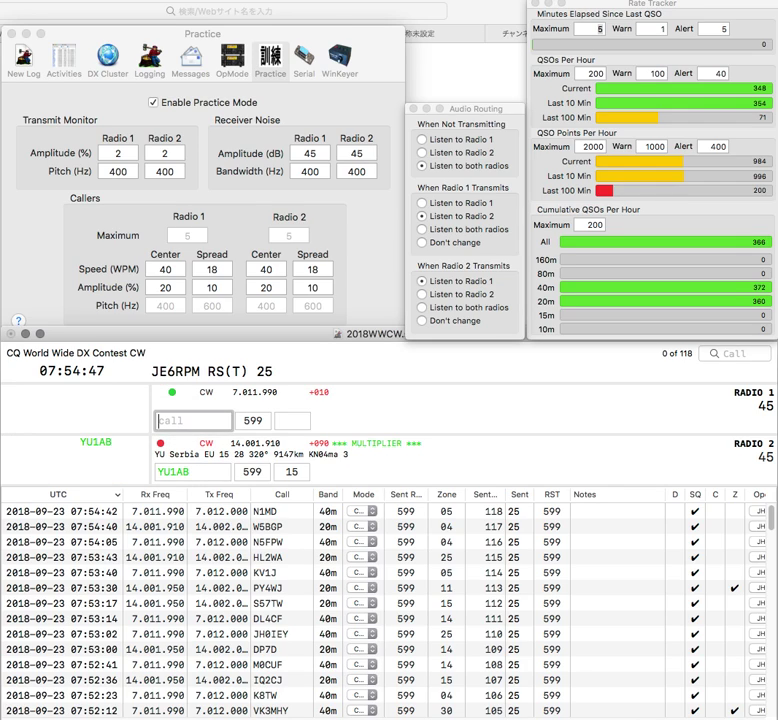
pyautogui.write('B4R')
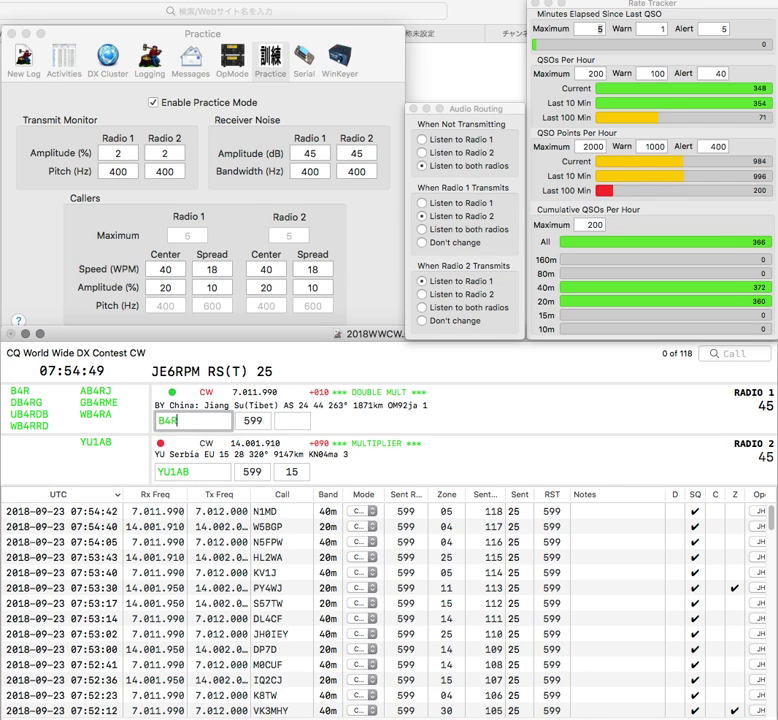
pyautogui.press('Return')
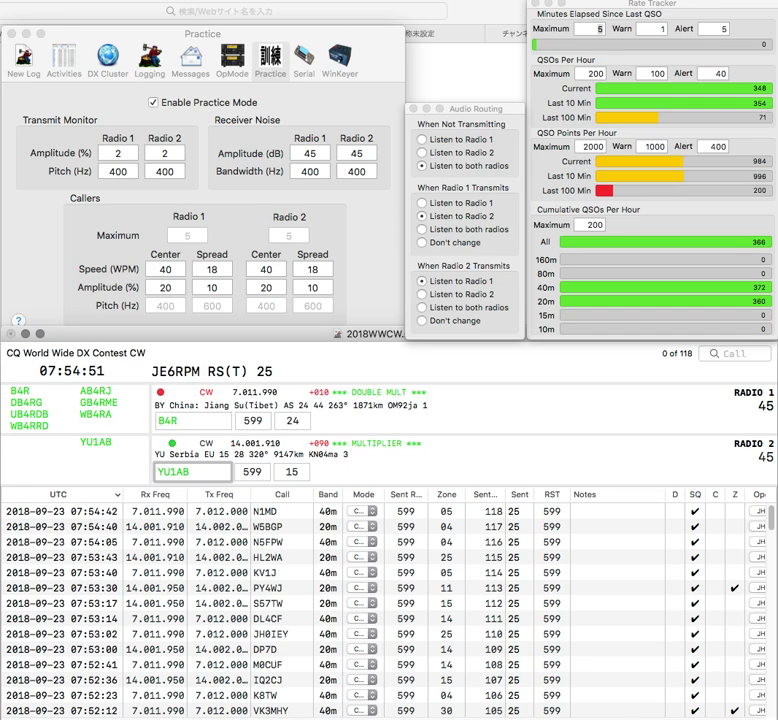
pyautogui.press('Return')
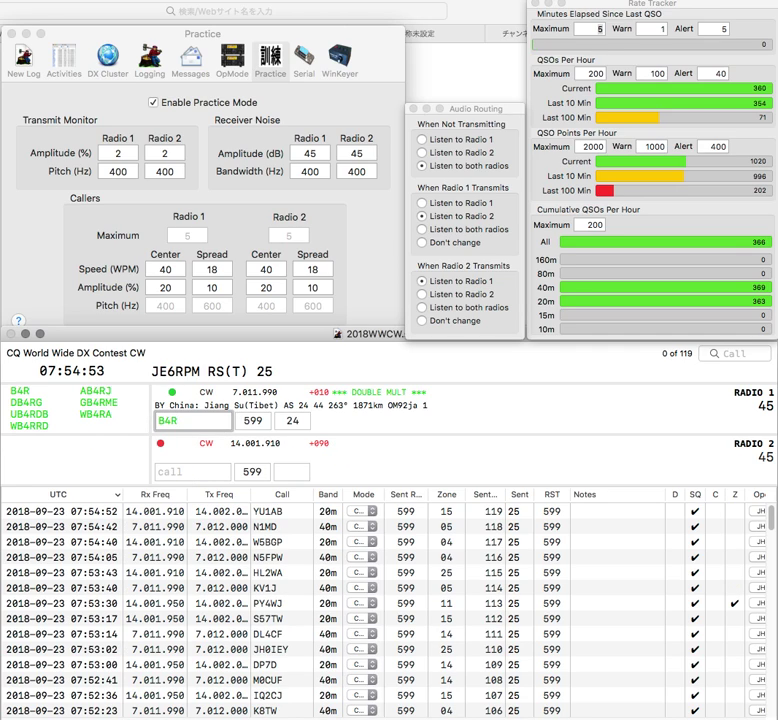
pyautogui.press('Return')
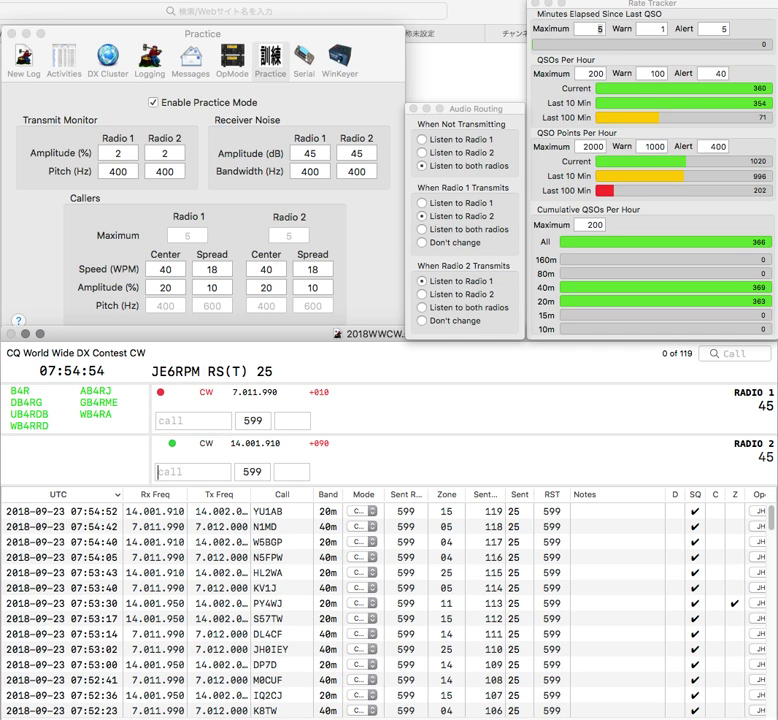
# Enter the partial calls W on Radio 2 and CSU on Radio 1, replying to the Radio 1 caller
pyautogui.write('W')
pyautogui.press('Return')
pyautogui.write('0')
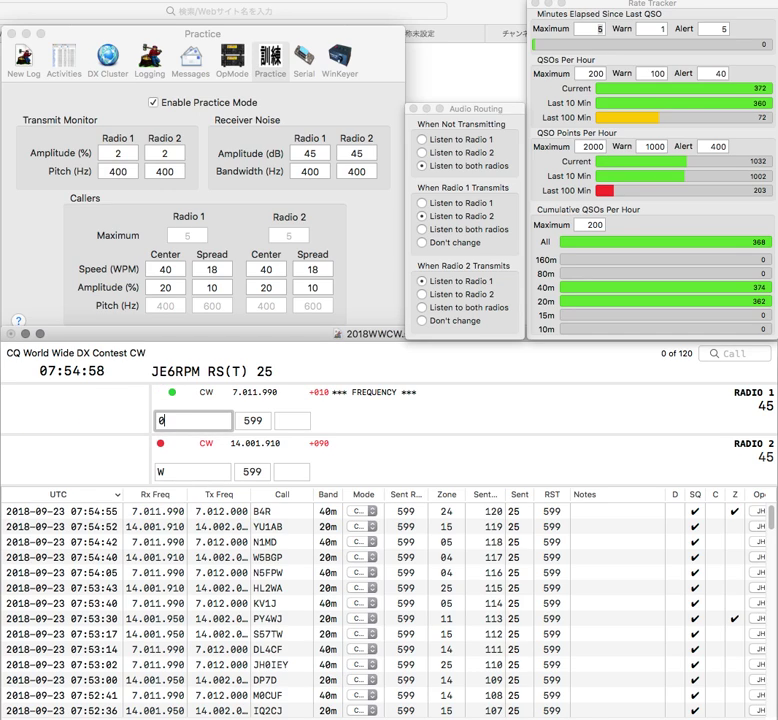
pyautogui.press('BackSpace')
pyautogui.write('CSU')
pyautogui.press('Return')
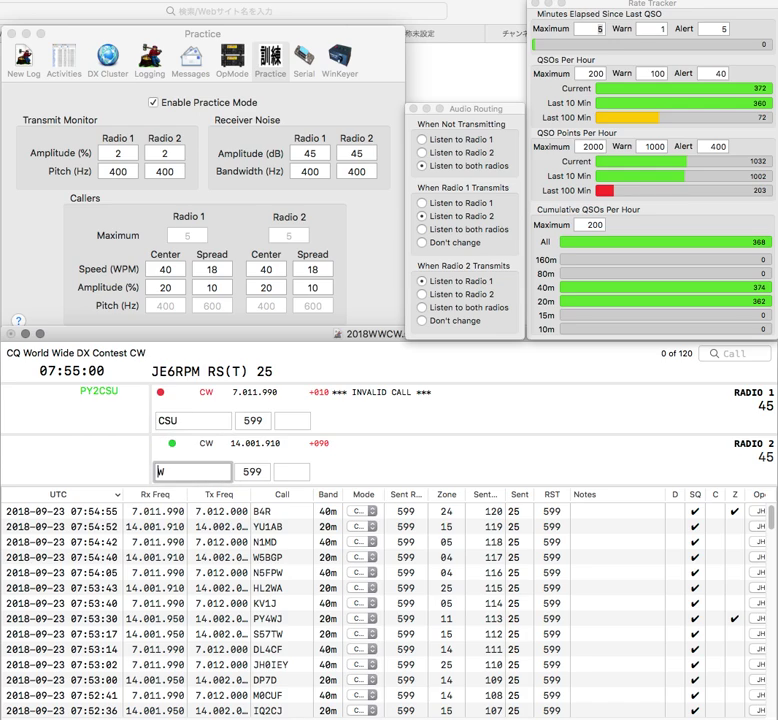
pyautogui.write('JA9')
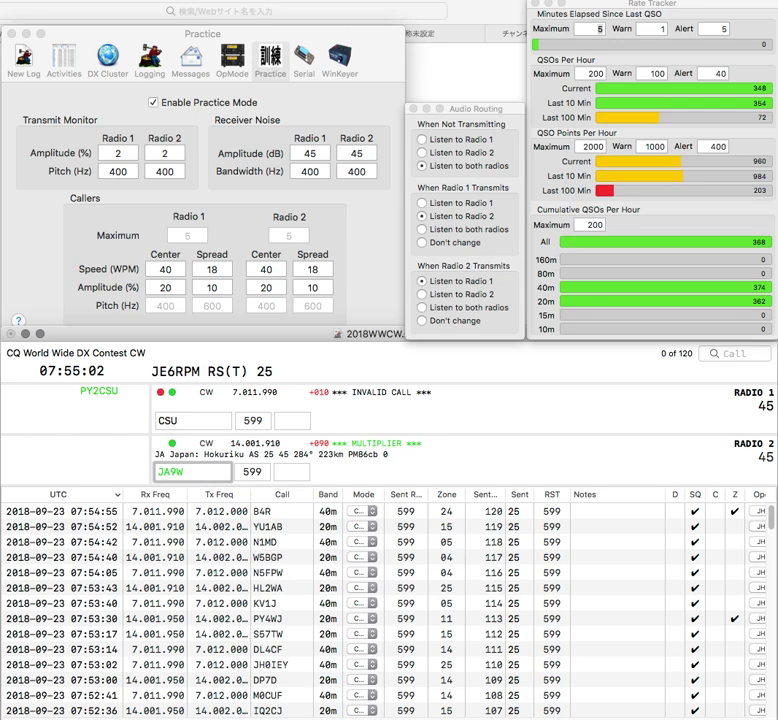
pyautogui.write('IWR')
pyautogui.press('Return')
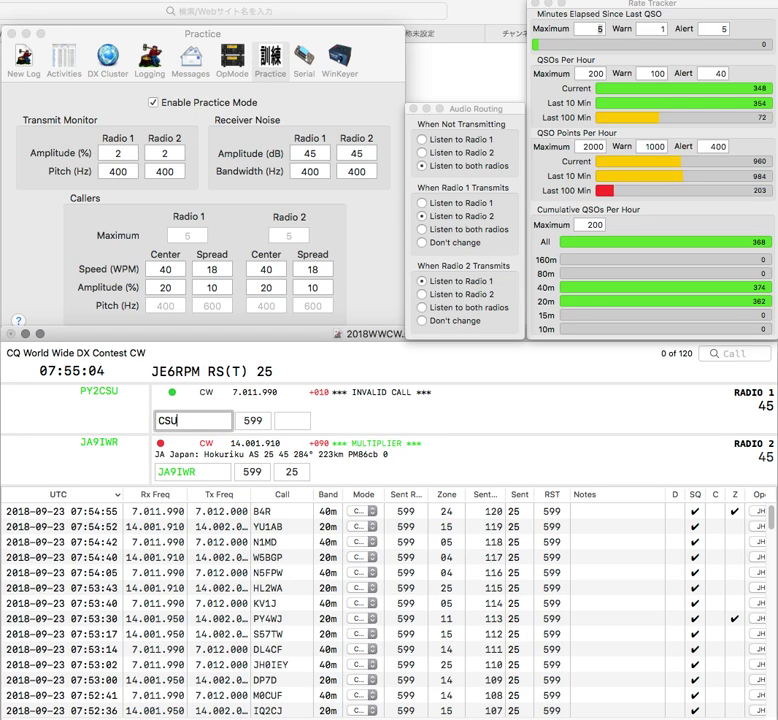
pyautogui.write('PY2')
pyautogui.press('Return')
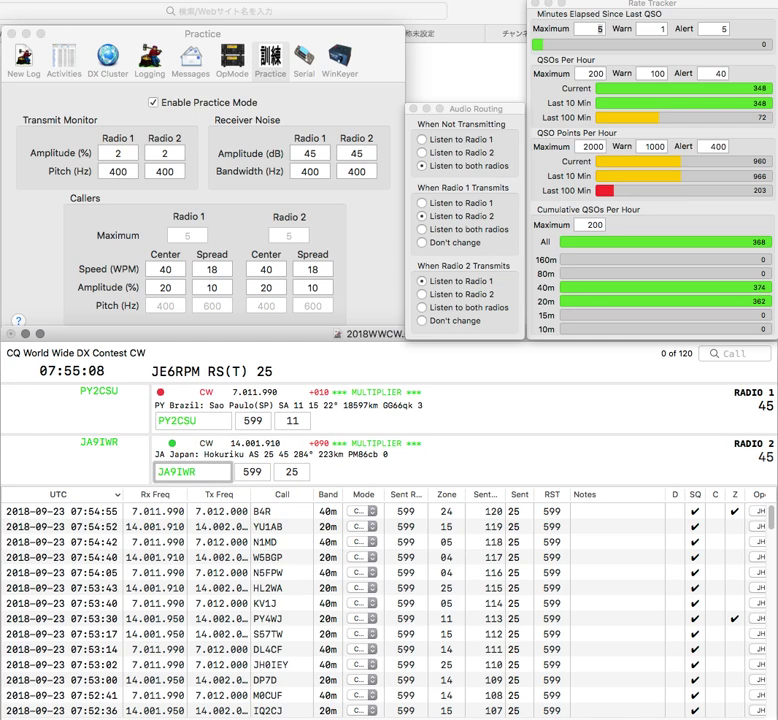
pyautogui.press('Return')
# Change the Radio 1 call to IK2CHU and enter the partial call A on Radio 2
pyautogui.press('space')
pyautogui.press('Up')
pyautogui.press('Delete')
pyautogui.press('Delete')
pyautogui.write('IK')
pyautogui.press('Right')
pyautogui.press('Right')
pyautogui.write('HJJ')
pyautogui.press('Down')
pyautogui.write('A')
pyautogui.press('Return')
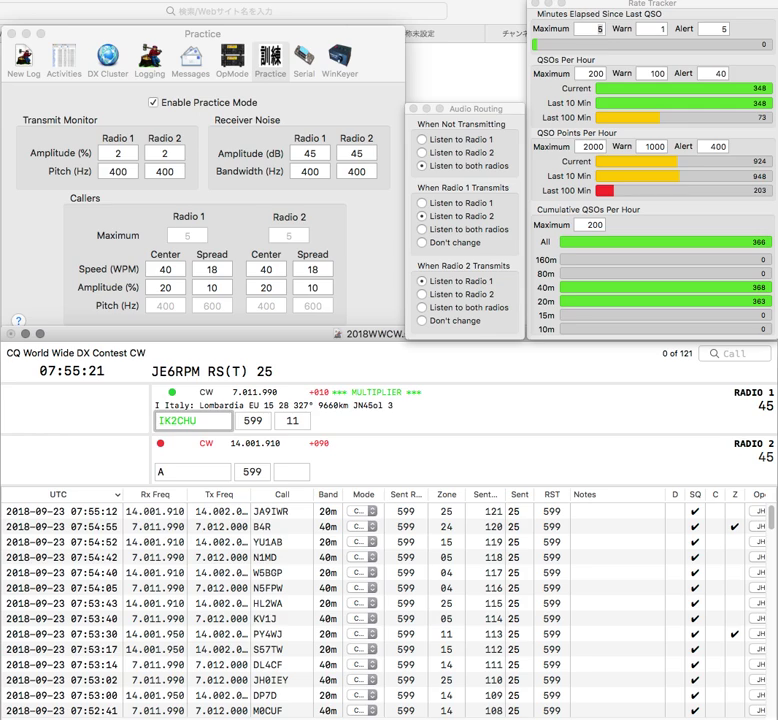
pyautogui.press('BackSpace')
pyautogui.write('0')
pyautogui.press('Return')
# Enter FTA as the partial call on Radio 2
pyautogui.press('Down')
pyautogui.write('FT')
pyautogui.press('Left')
pyautogui.press('Left')
pyautogui.press('BackSpace')
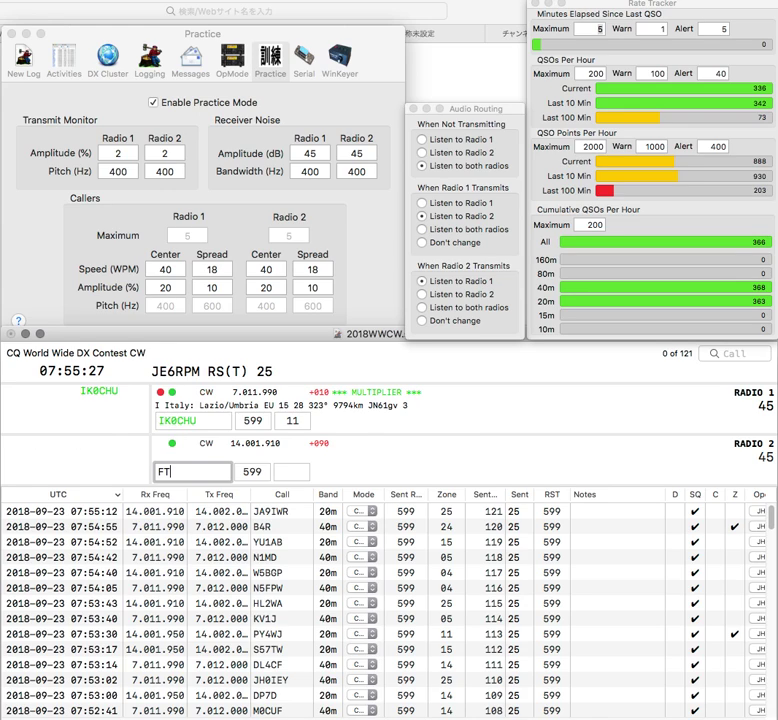
pyautogui.write('A')
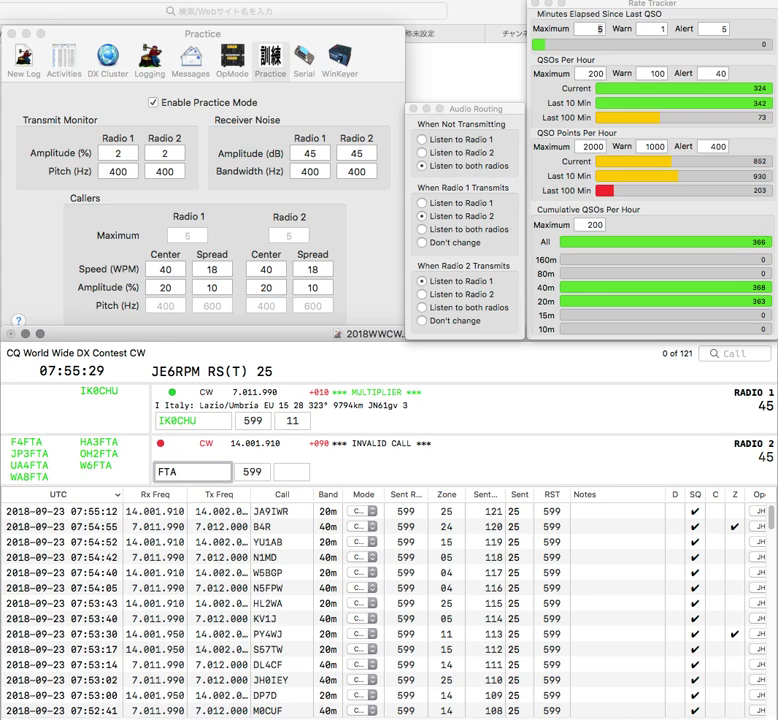
pyautogui.press('Up')
pyautogui.press('Tab')
pyautogui.write('15')
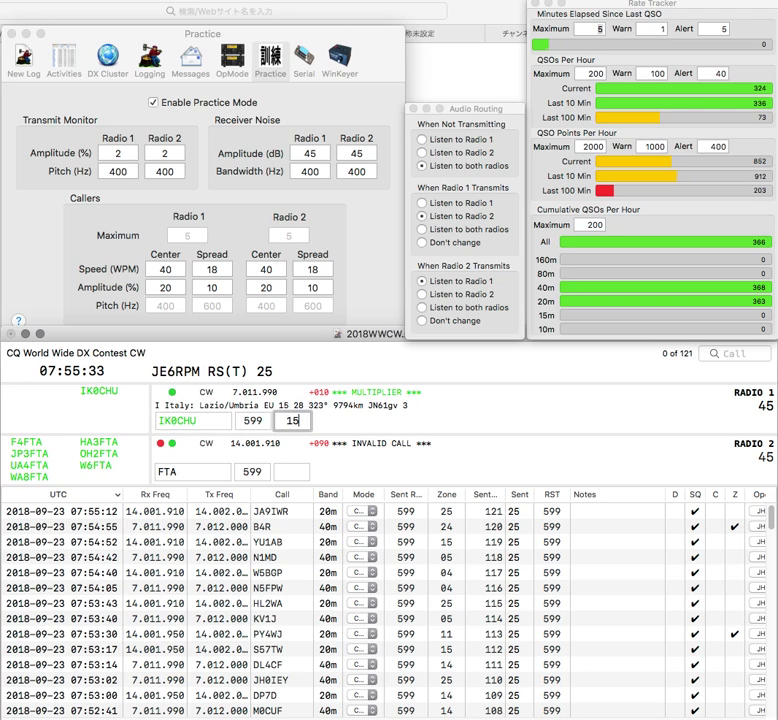
pyautogui.press('Return')
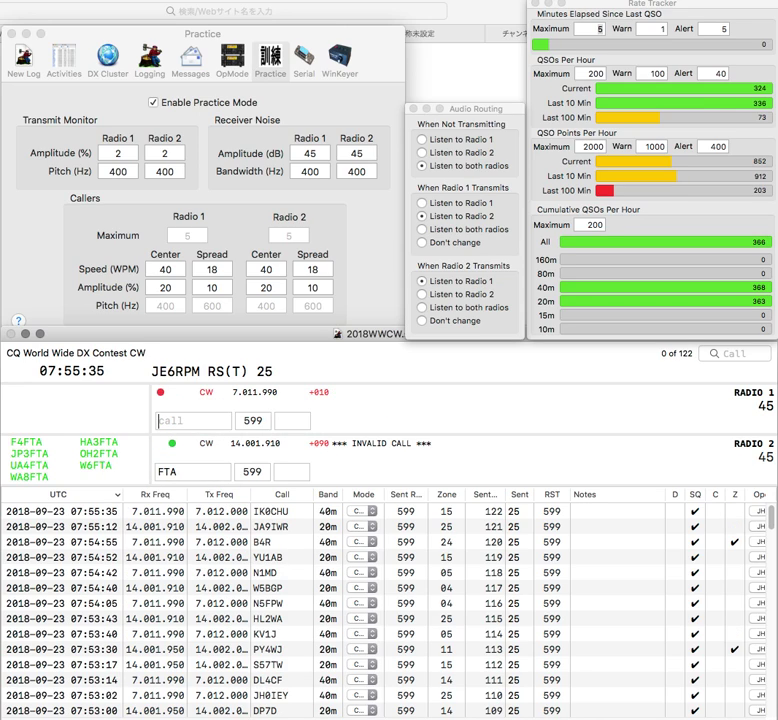
# Complete the Radio 2 call as W6FTA and send the exchange
pyautogui.press('Down')
pyautogui.write('W')
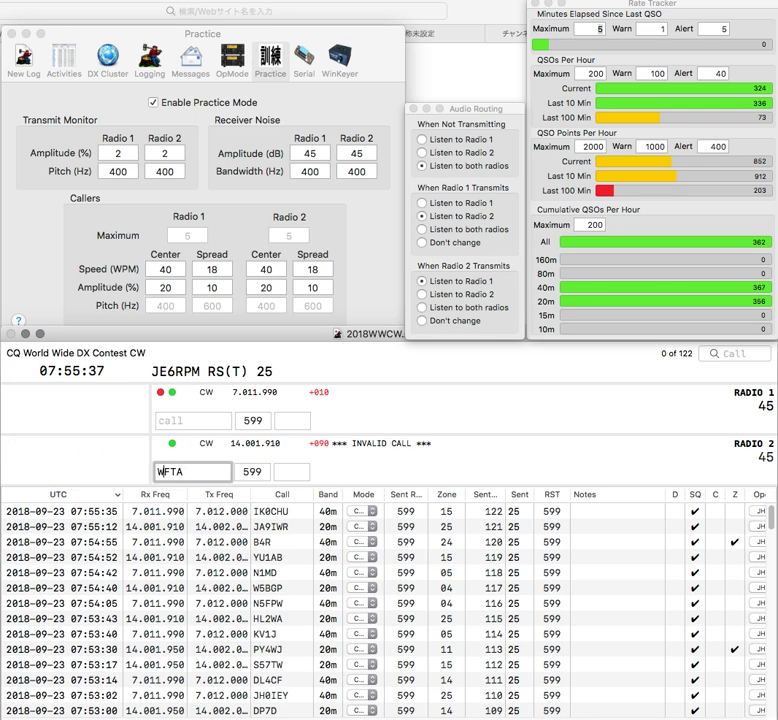
pyautogui.write('6')
pyautogui.press('Return')
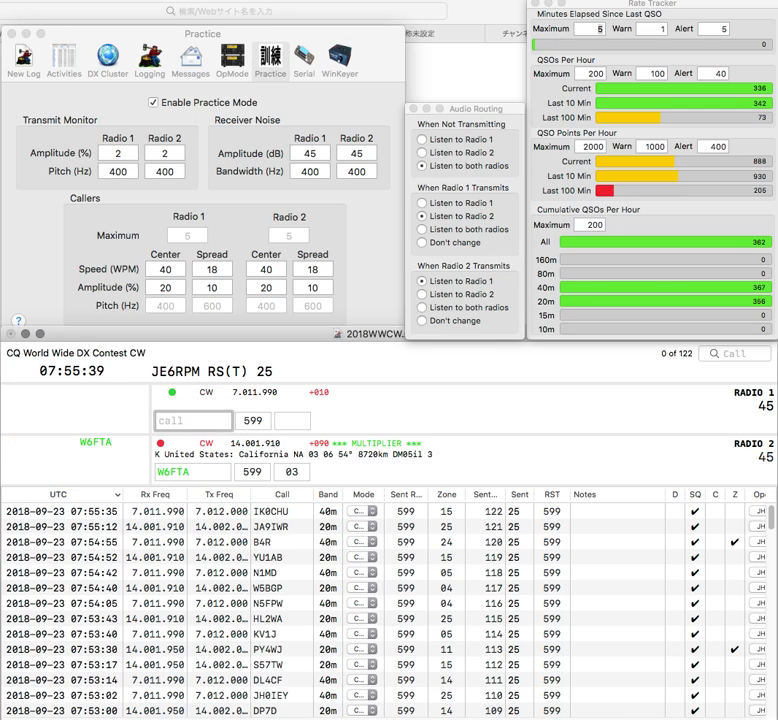
pyautogui.write('JKW')
pyautogui.press('Return')
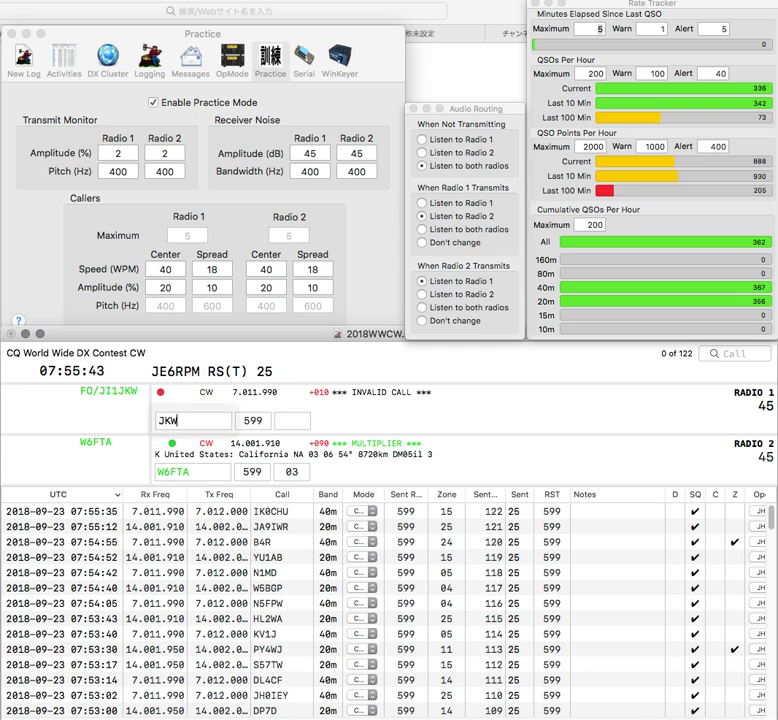
pyautogui.click(157, 420)
pyautogui.write('FO/JI1')
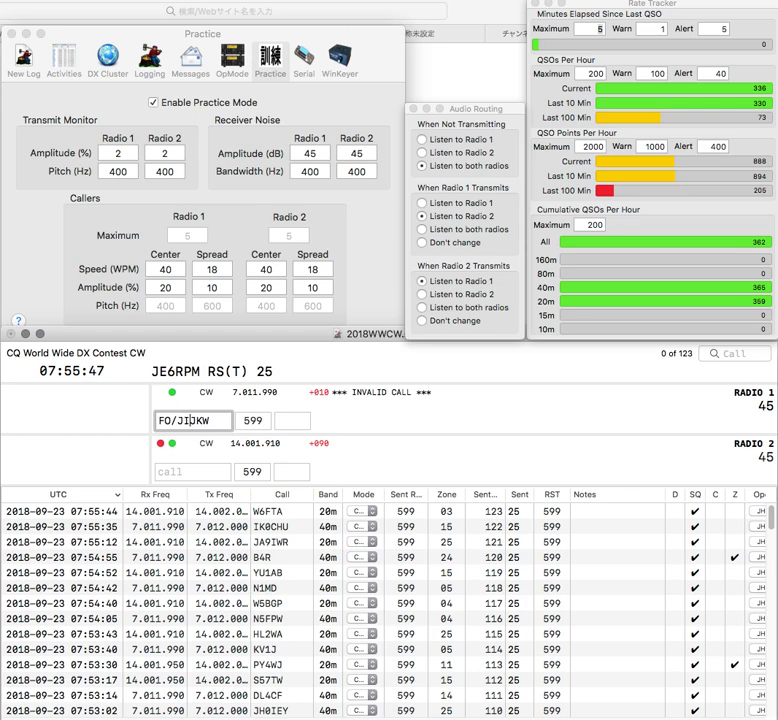
pyautogui.press('Return')
pyautogui.write('WB7ECH')
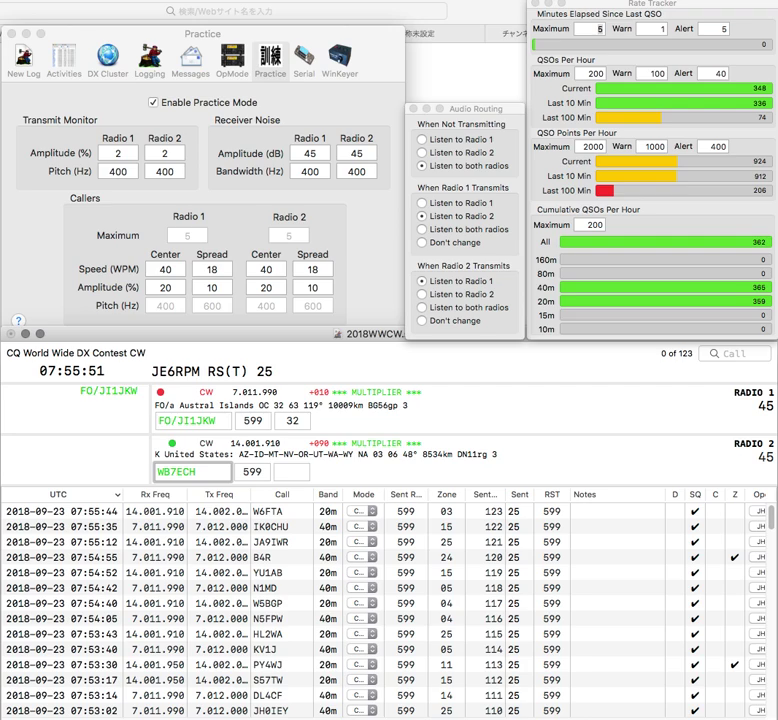
pyautogui.press('BackSpace')
pyautogui.write('S')
pyautogui.press('Return')
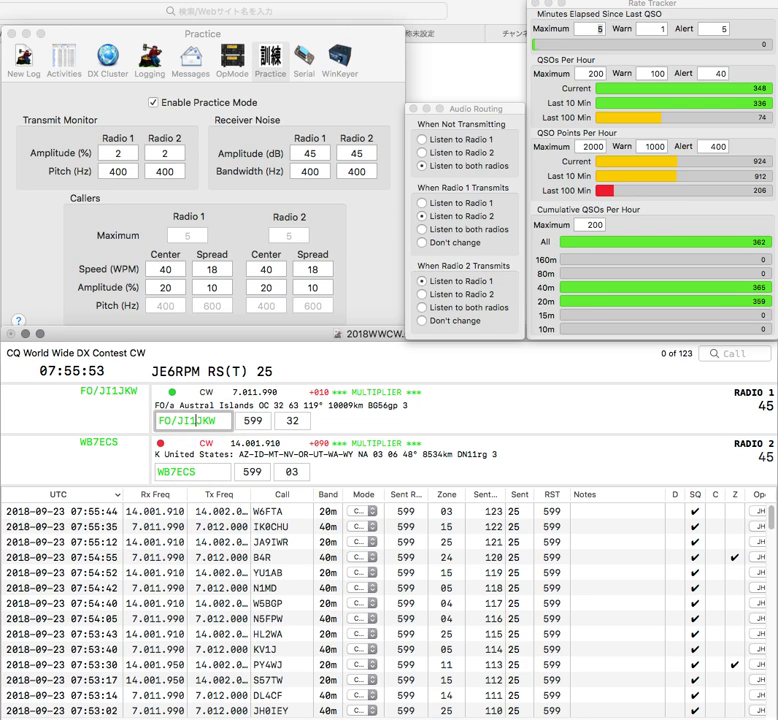
pyautogui.press('Return')
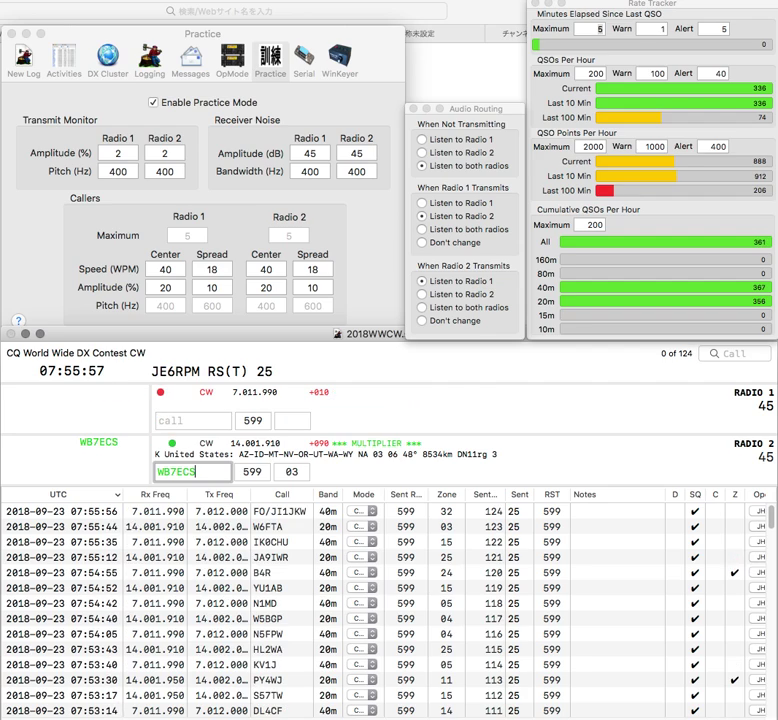
pyautogui.press('Return')
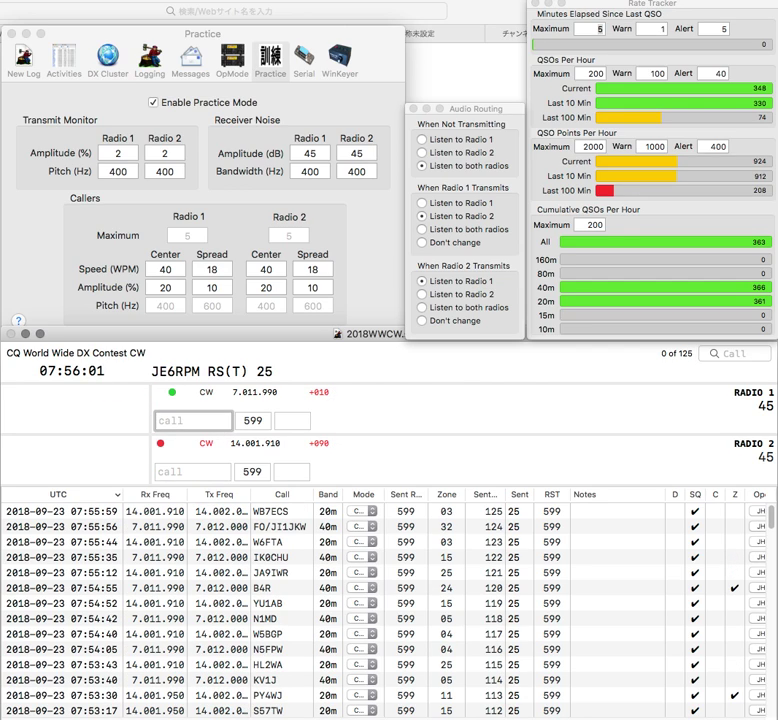
pyautogui.write('K')
pyautogui.write('T')
pyautogui.write('D5DLZ')
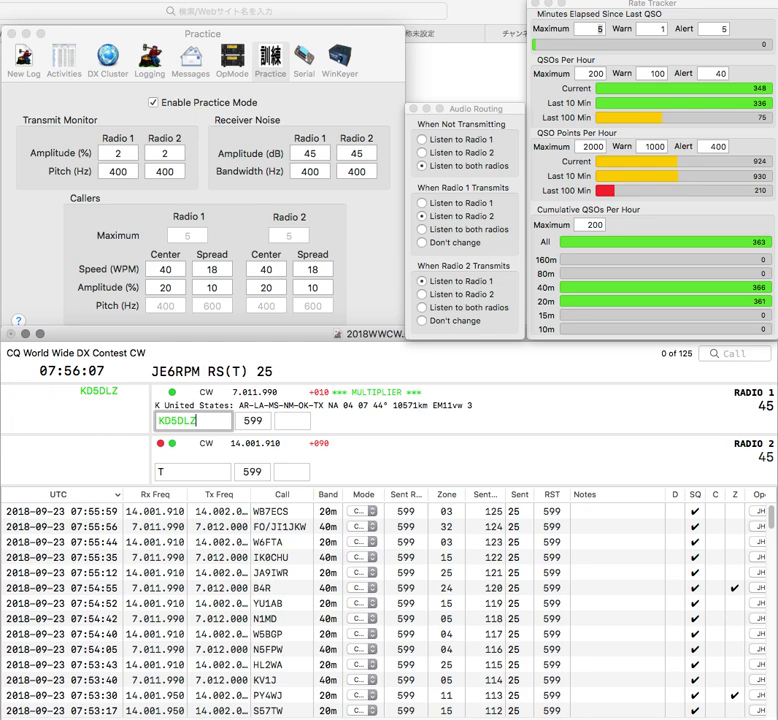
pyautogui.press('Return')
pyautogui.write('3')
pyautogui.press('Up')
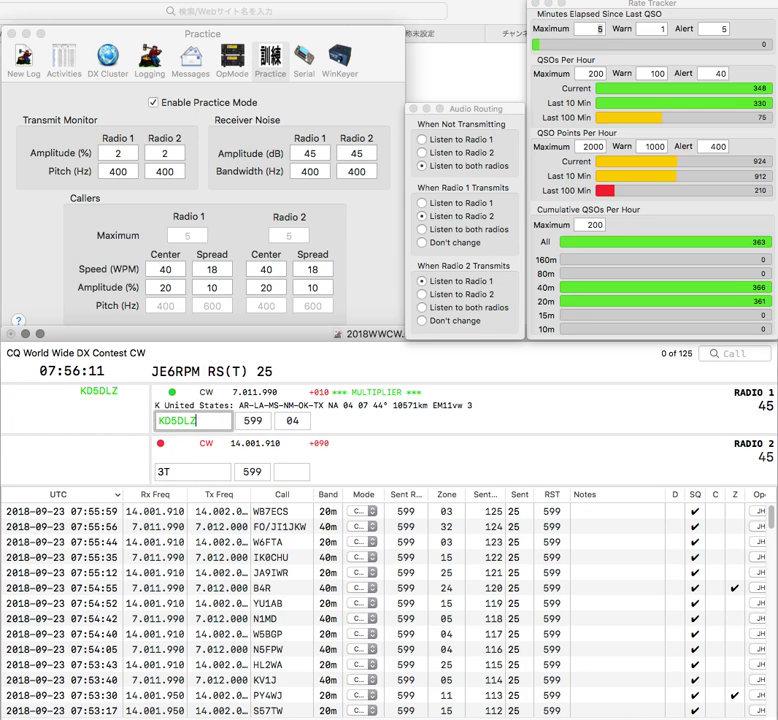
pyautogui.press('Return')
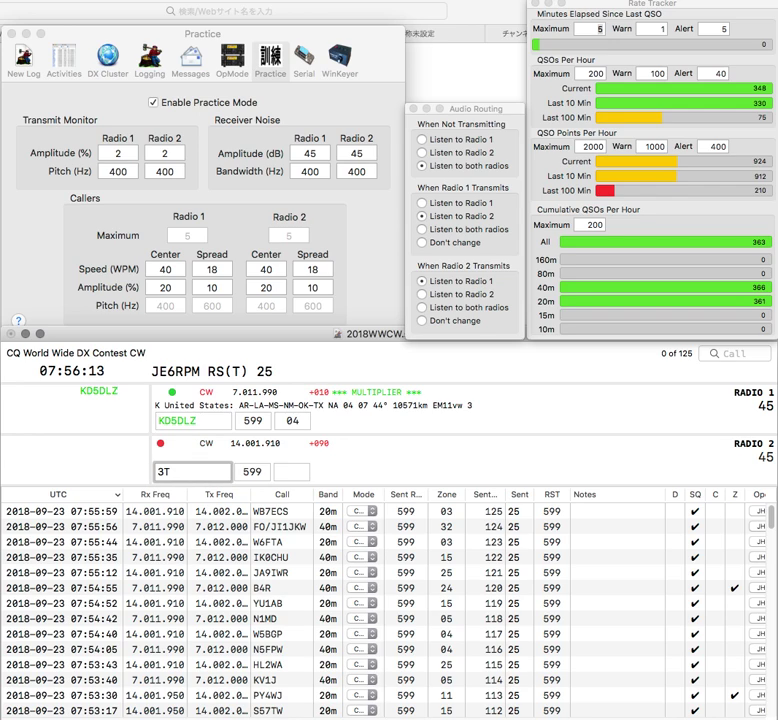
# Complete the Radio 2 call as UD3T and send the exchange
pyautogui.write('V')
pyautogui.press('BackSpace')
pyautogui.write('UD')
pyautogui.press('Return')
pyautogui.write('P')
pyautogui.press('BackSpace')
pyautogui.write('P')
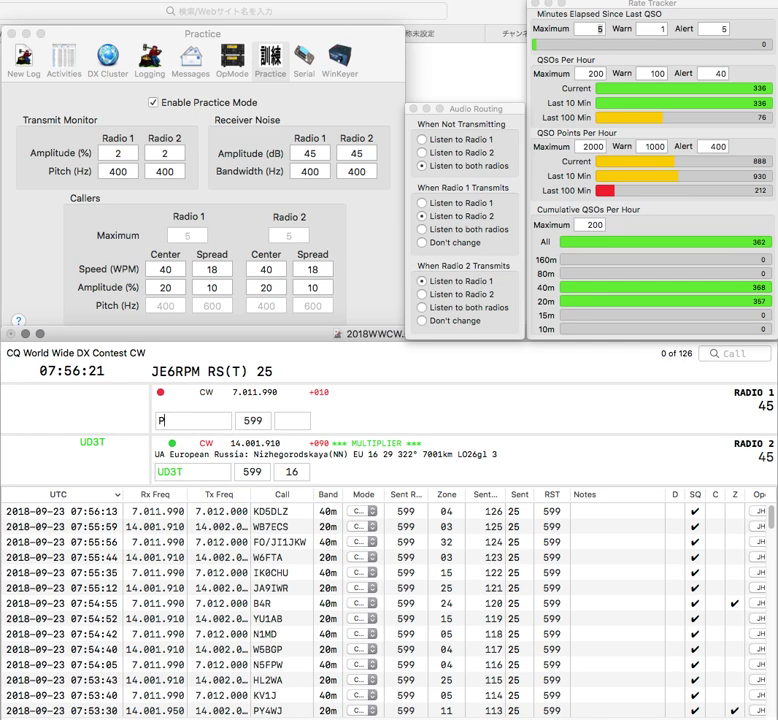
pyautogui.press('BackSpace')
pyautogui.write('W4FCR')
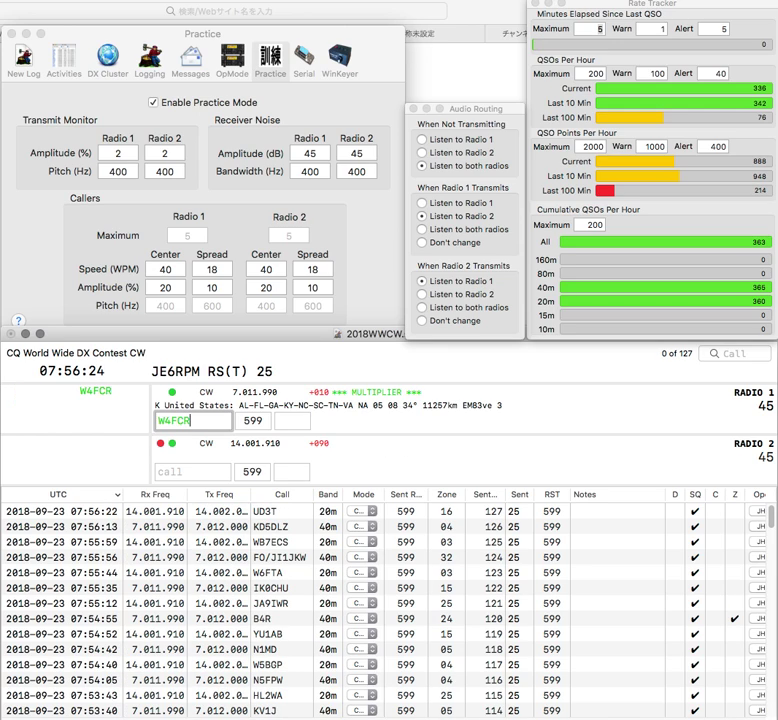
pyautogui.press('Return')
pyautogui.write('JMY')
pyautogui.press('Return')
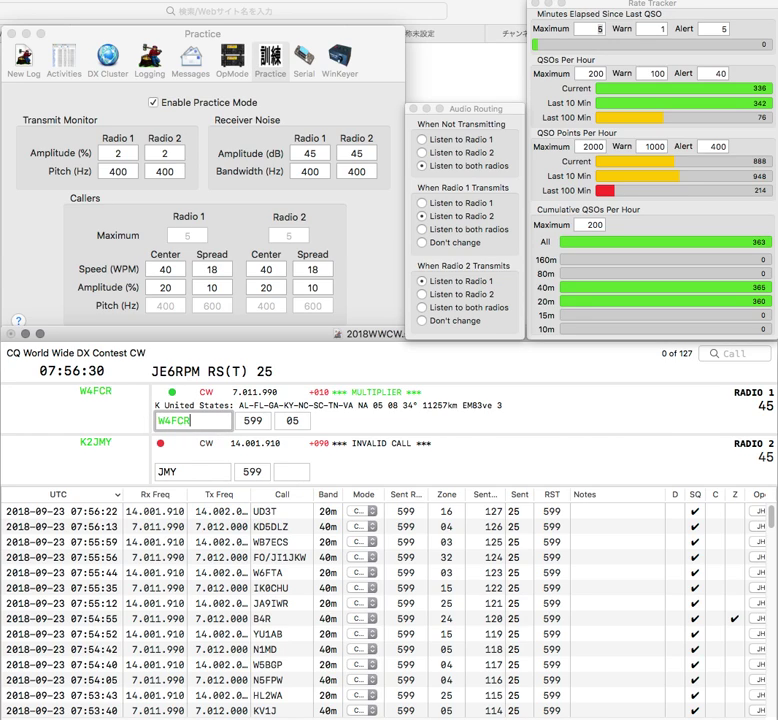
pyautogui.press('Return')
pyautogui.write('K2')
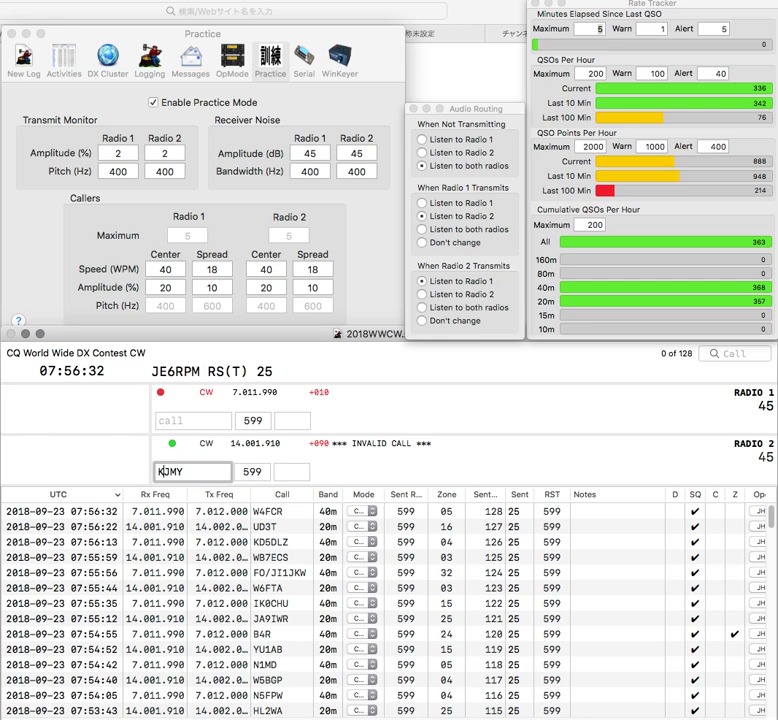
pyautogui.press('Return')
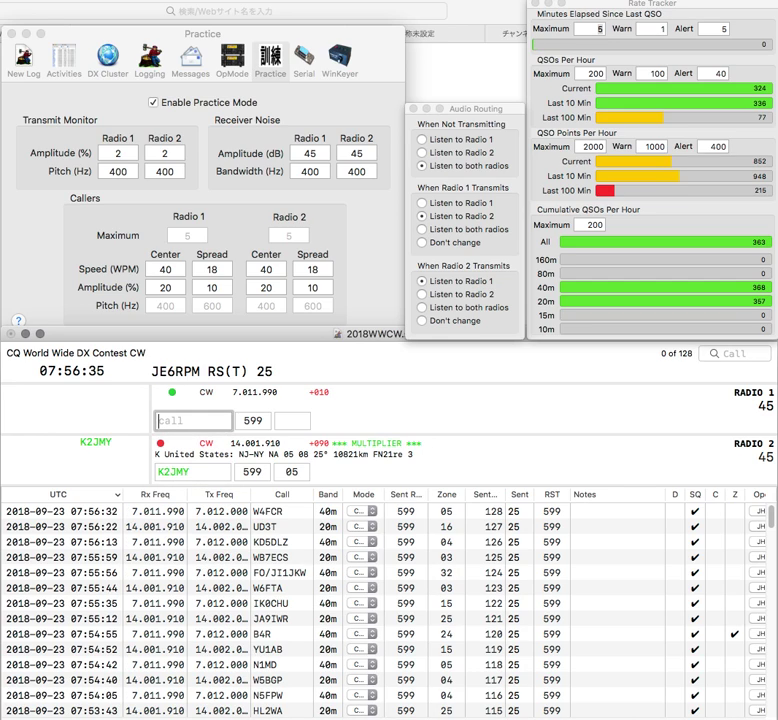
pyautogui.write('WB6')
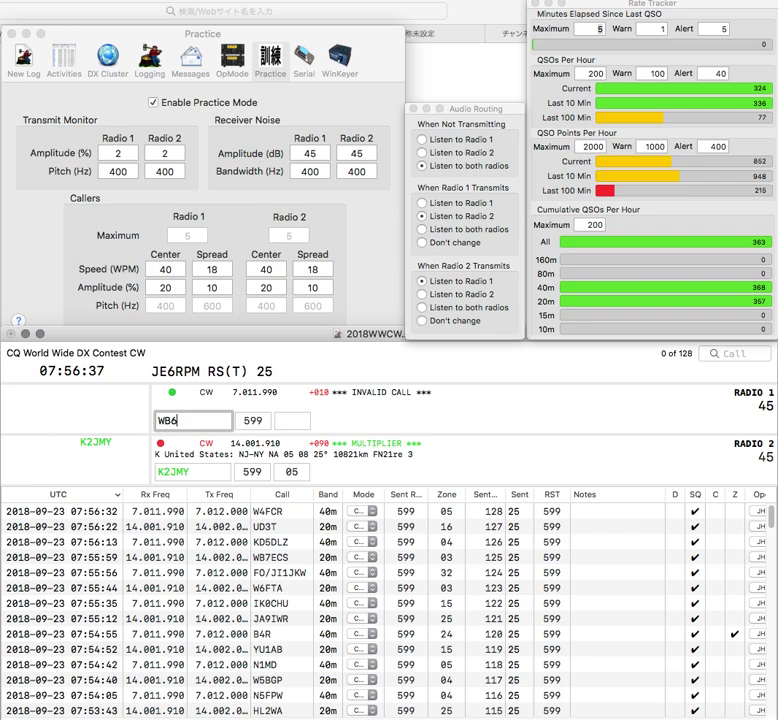
pyautogui.click(167, 471)
pyautogui.click(176, 420)
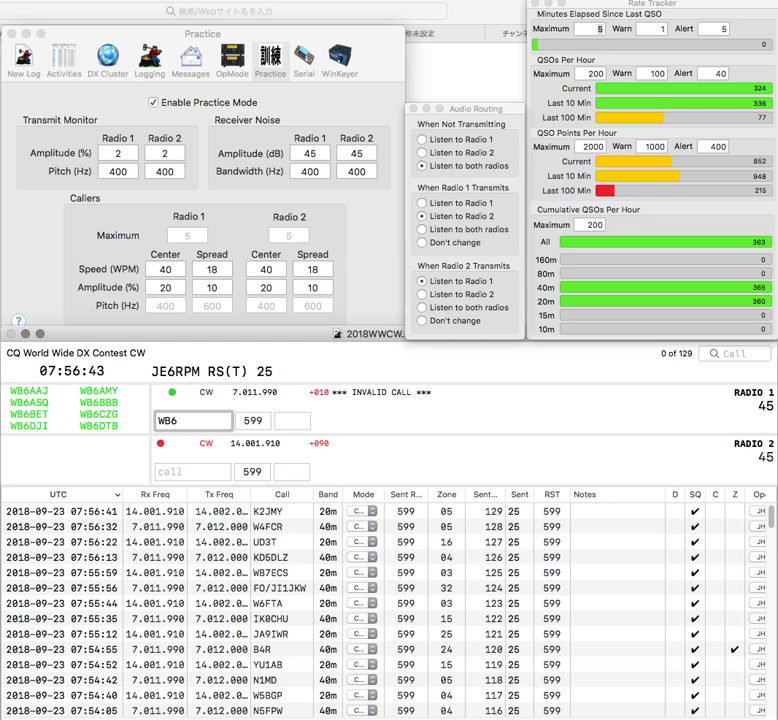
pyautogui.write('MMQ')
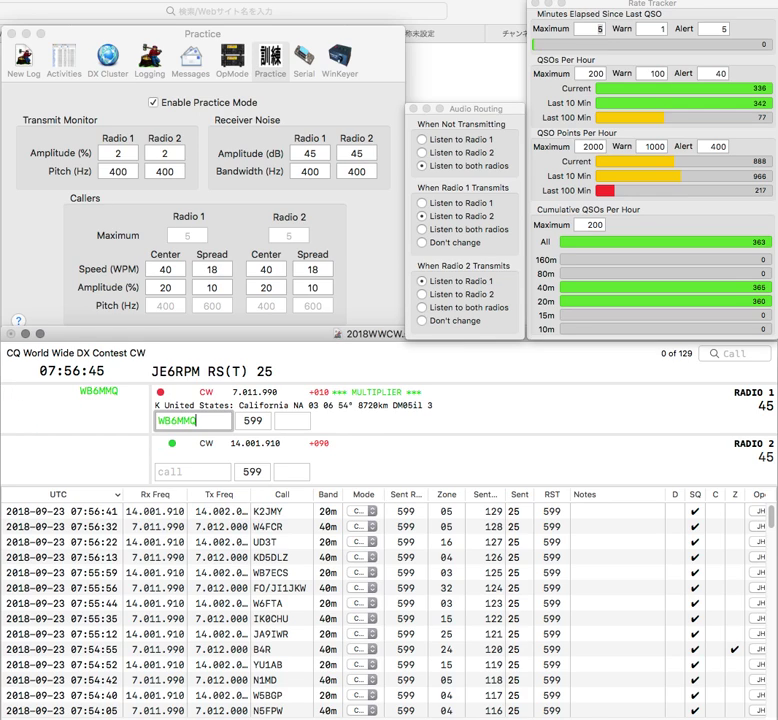
pyautogui.press('Return')
pyautogui.write('KJ4TOZ')
pyautogui.press('Return')
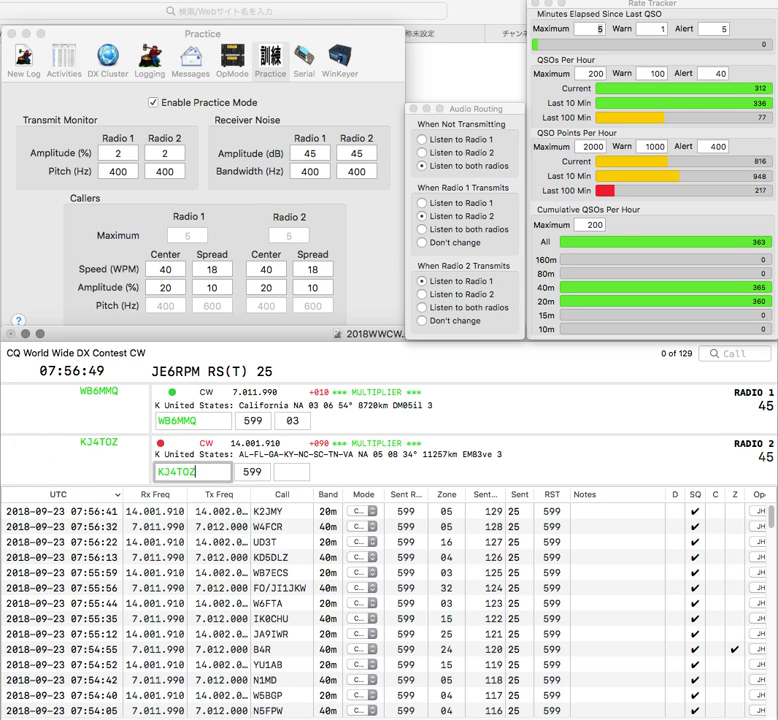
pyautogui.press('Down')
pyautogui.press('Return')
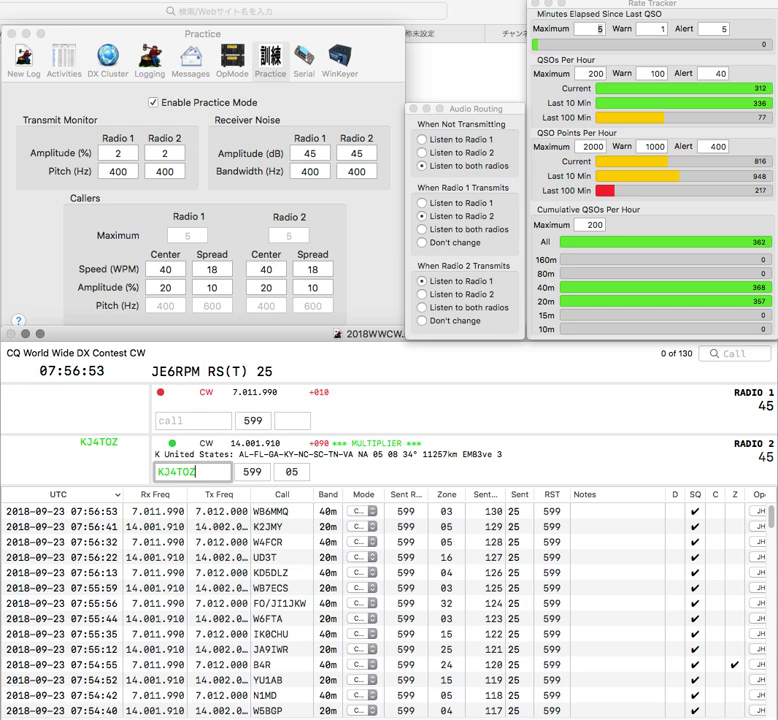
pyautogui.press('Up')
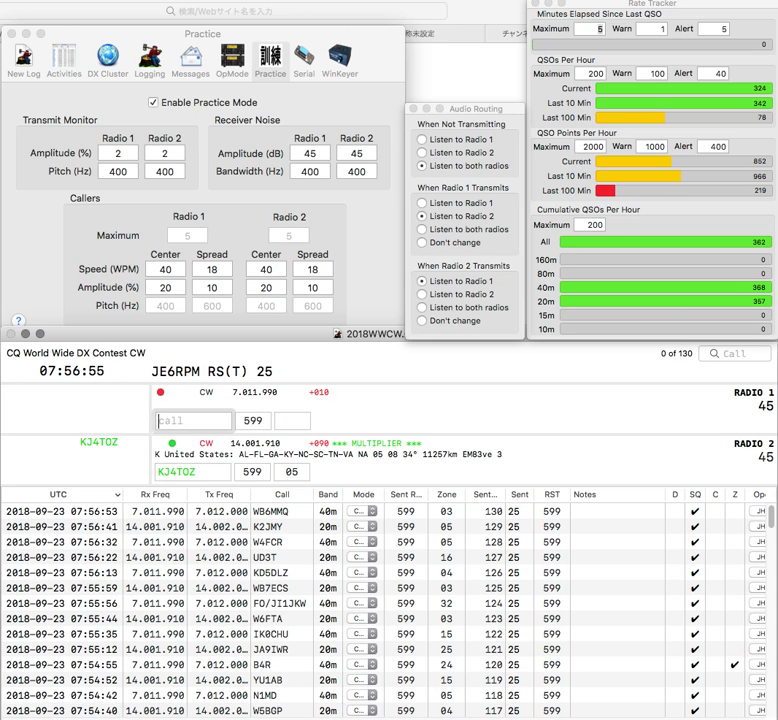
pyautogui.press('Return')
pyautogui.write('UR')
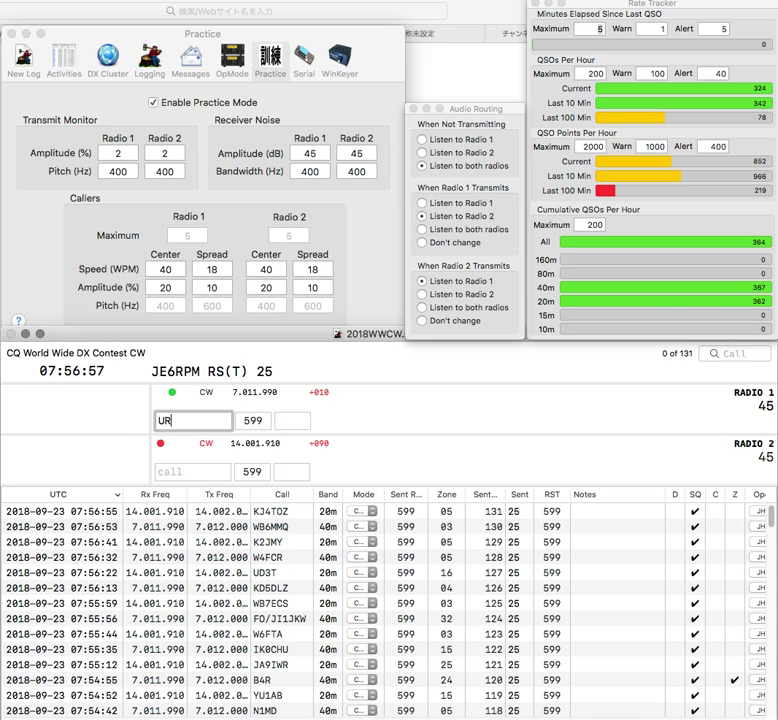
pyautogui.write('4IOR')
pyautogui.press('Down')
pyautogui.write('DI')
pyautogui.press('Up')
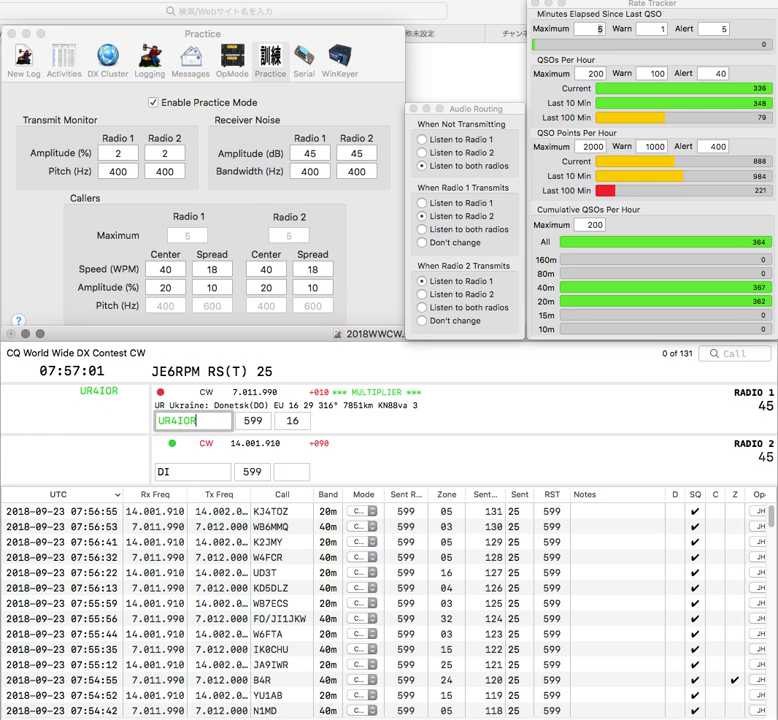
pyautogui.press('Return')
pyautogui.press('Return')
pyautogui.write('F5')
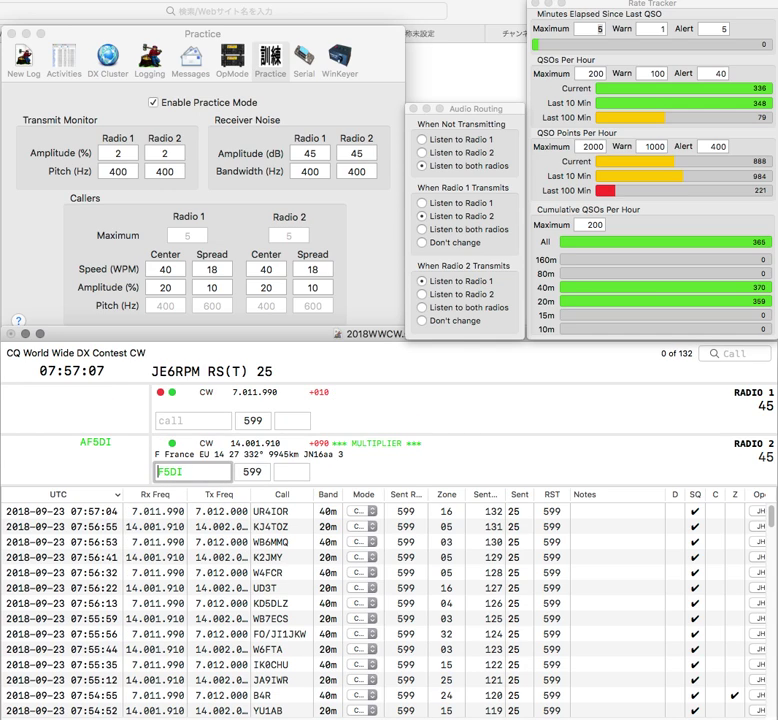
pyautogui.write('A')
pyautogui.press('Return')
pyautogui.write('I')
pyautogui.press('BackSpace')
pyautogui.write('KK')
pyautogui.press('Return')
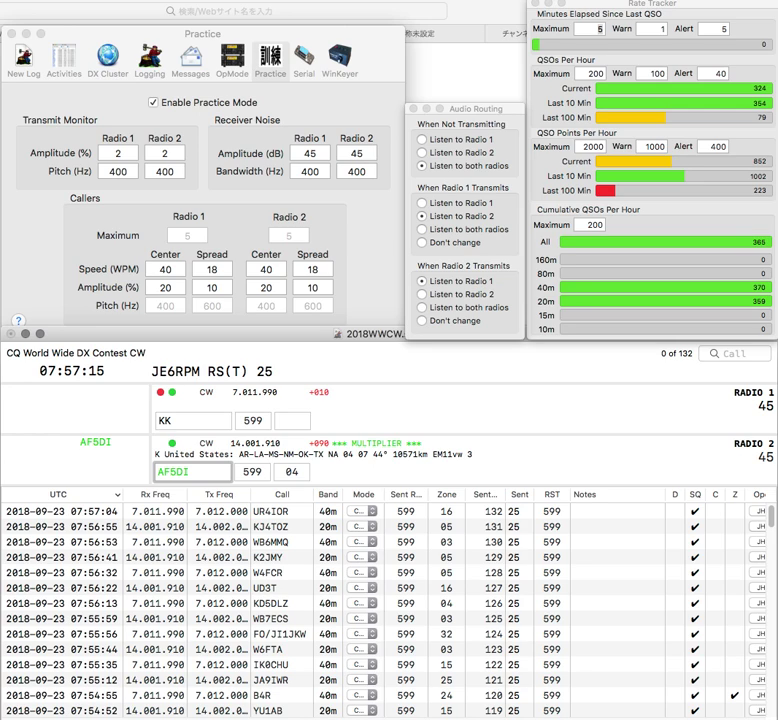
pyautogui.press('Return')
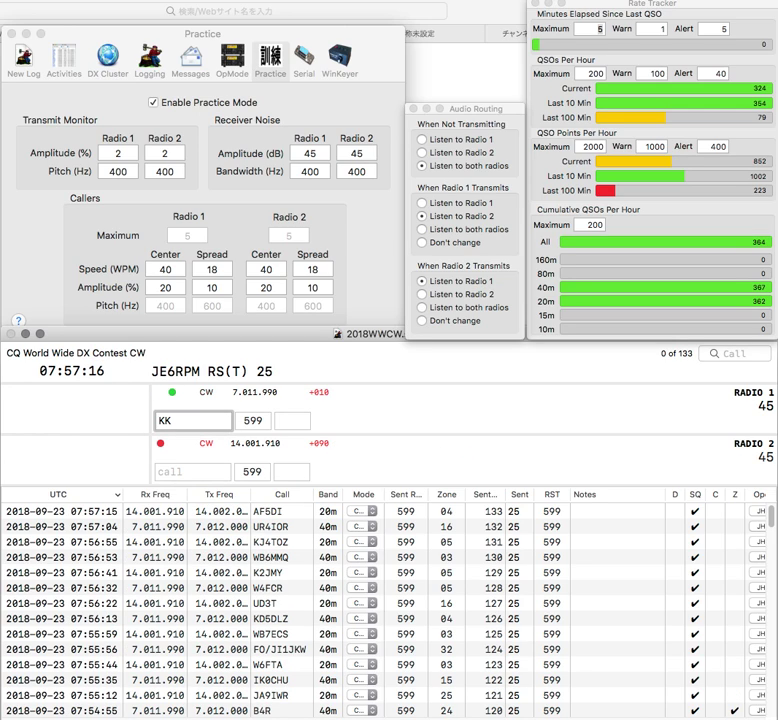
pyautogui.press('Right')
pyautogui.press('BackSpace')
pyautogui.write('KQ')
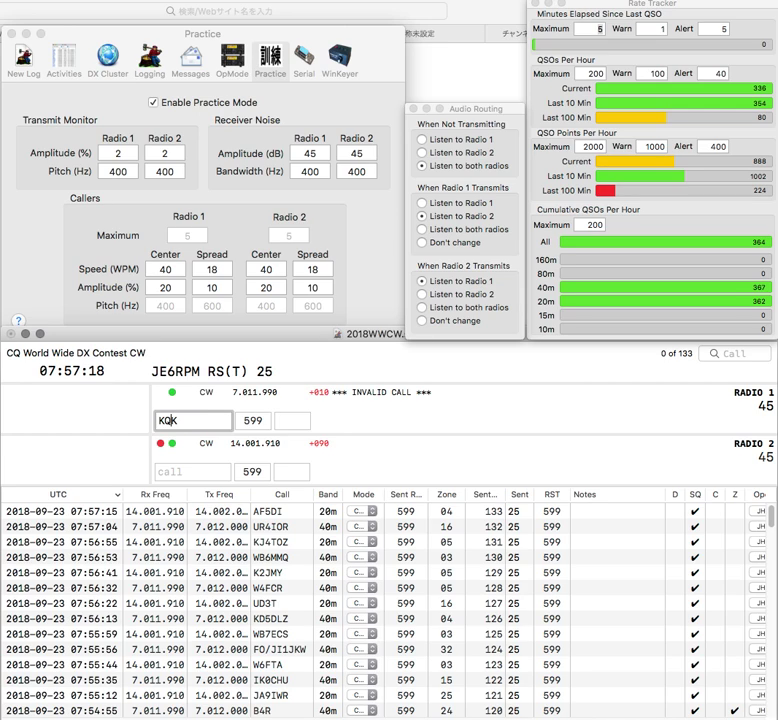
pyautogui.press('Return')
pyautogui.write('BA')
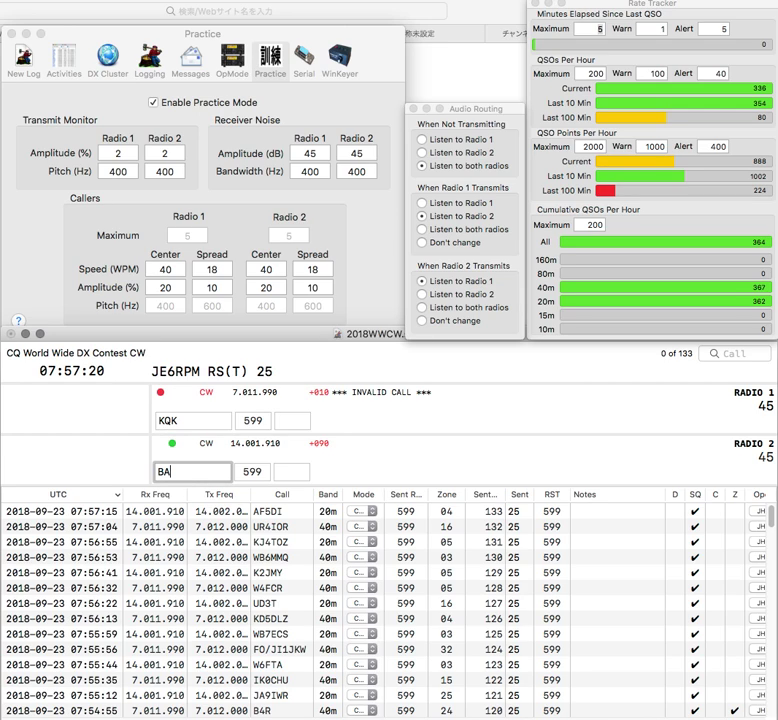
pyautogui.write('KJ4')
pyautogui.press('BackSpace')
pyautogui.write('Y')
pyautogui.press('Return')
pyautogui.press('Tab')
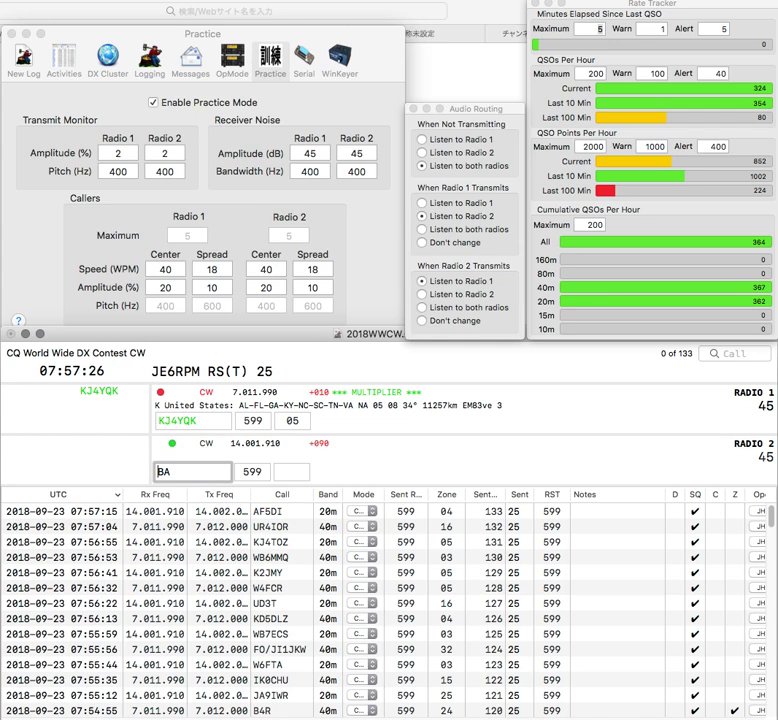
pyautogui.write('R')
pyautogui.press('Tab')
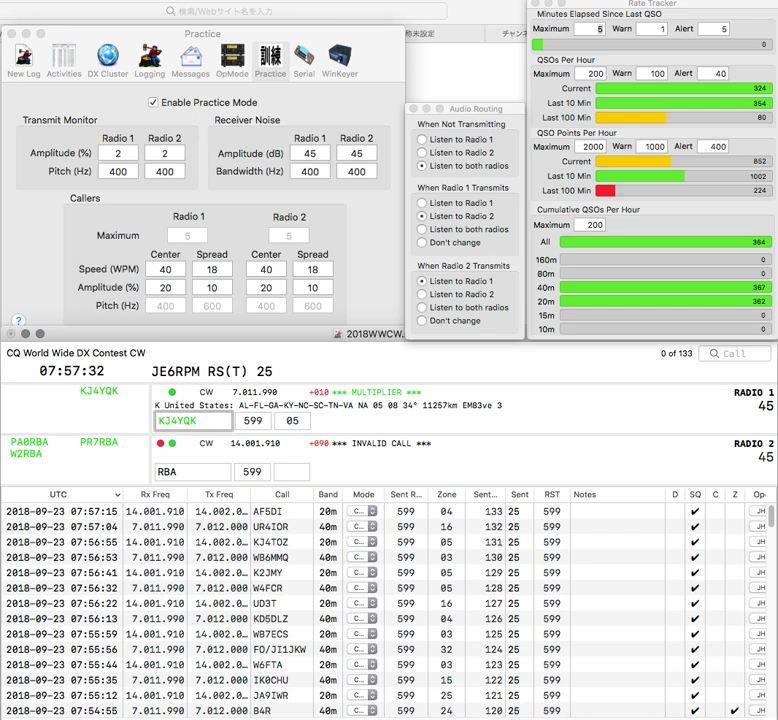
pyautogui.press('Down')
pyautogui.press('Up')
pyautogui.press('Return')
# Change the Radio 2 call to RX6BA and send the exchange, entering the partial call RW on Radio 1
pyautogui.write('R')
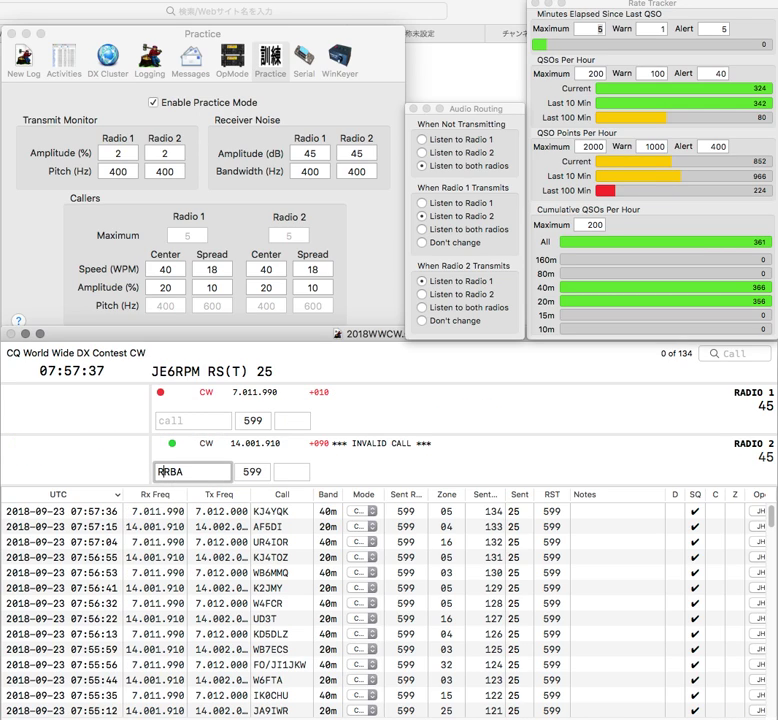
pyautogui.press('BackSpace')
pyautogui.press('BackSpace')
pyautogui.write('RX6')
pyautogui.press('Return')
pyautogui.write('RW')
pyautogui.press('Return')
# Correct the Radio 2 call to YL6A and send it to the caller
pyautogui.press('Right')
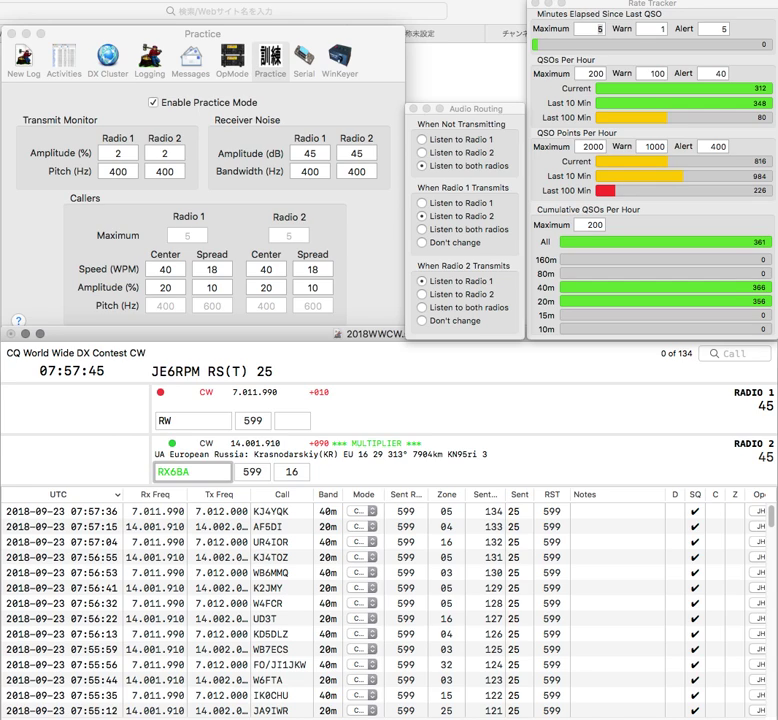
pyautogui.press('BackSpace')
pyautogui.press('BackSpace')
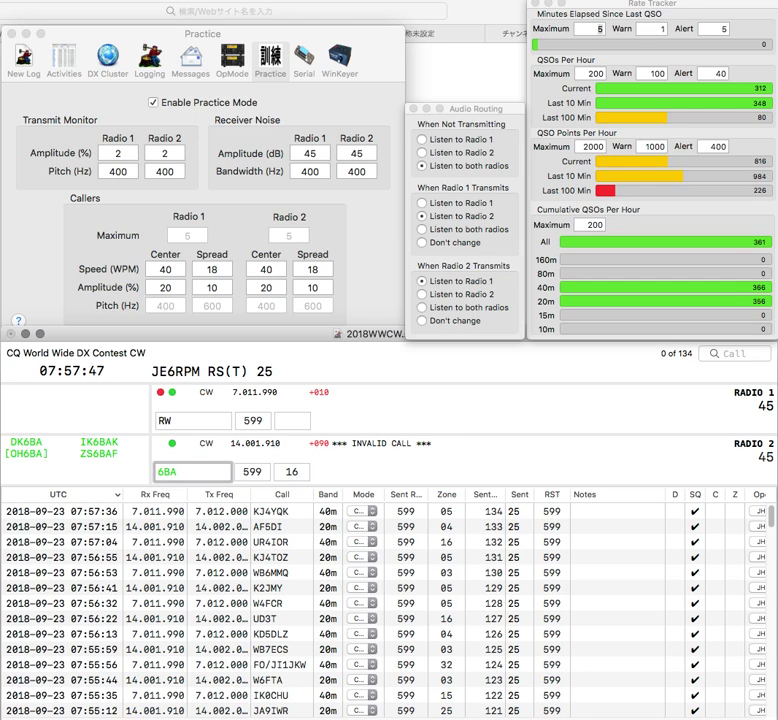
pyautogui.write('YL')
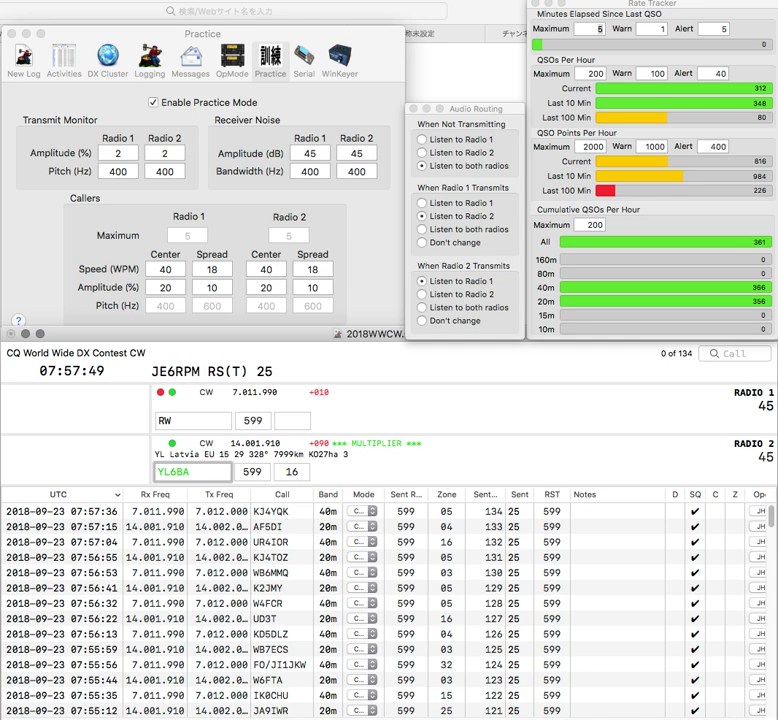
pyautogui.press('Delete')
pyautogui.write('6')
pyautogui.press('Up')
pyautogui.press('Return')
pyautogui.press('Down')
pyautogui.press('Return')
pyautogui.press('Up')
pyautogui.write('KC1D')
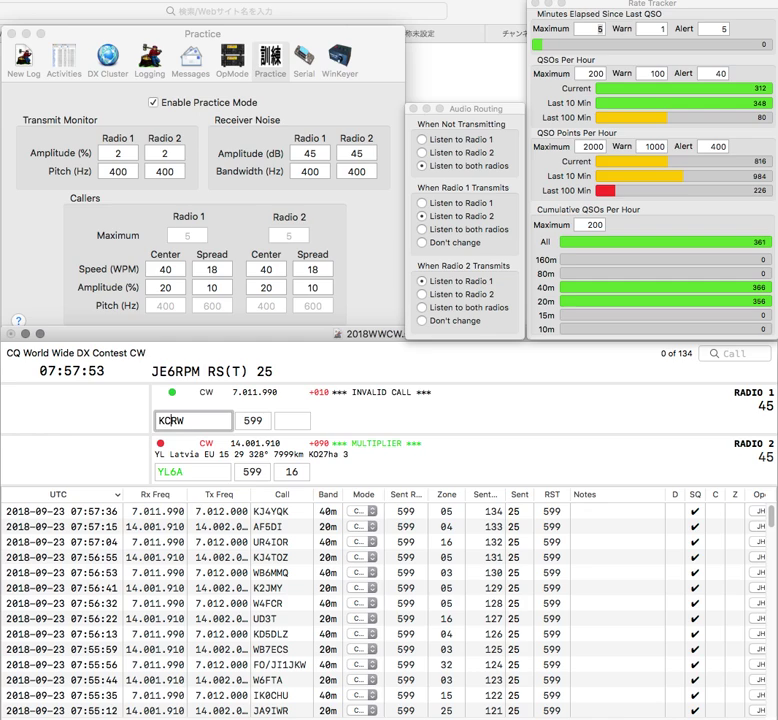
pyautogui.press('Return')
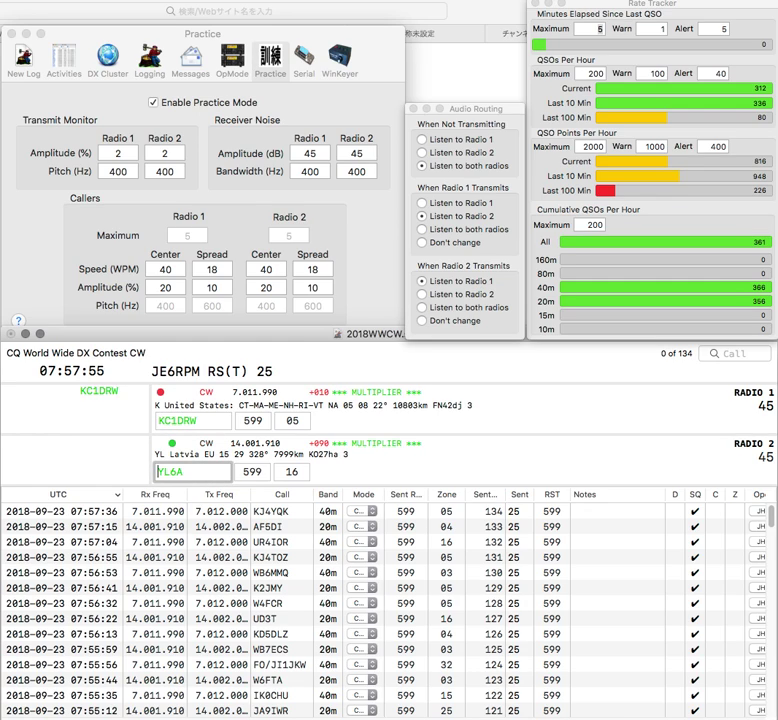
pyautogui.press('Delete')
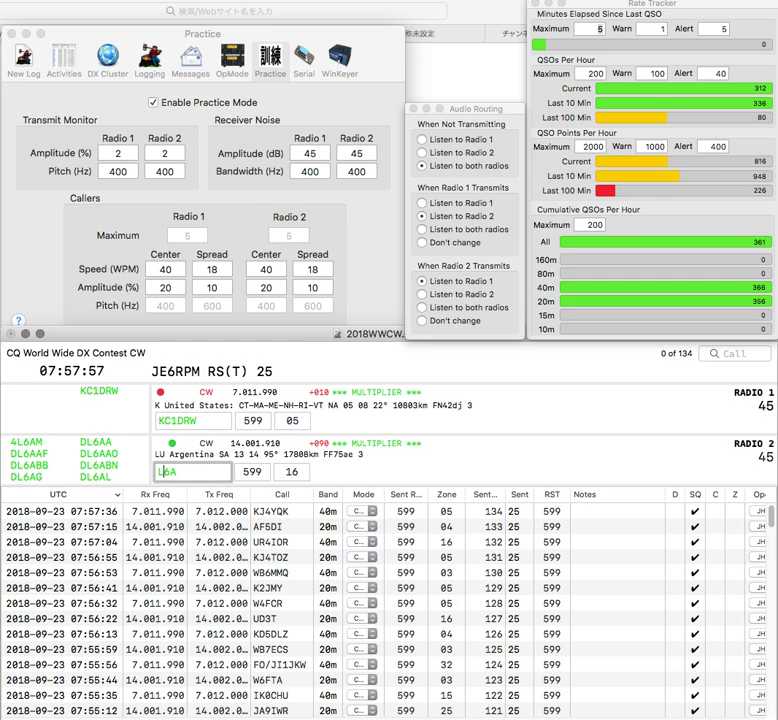
pyautogui.write('Y')
pyautogui.press('Return')
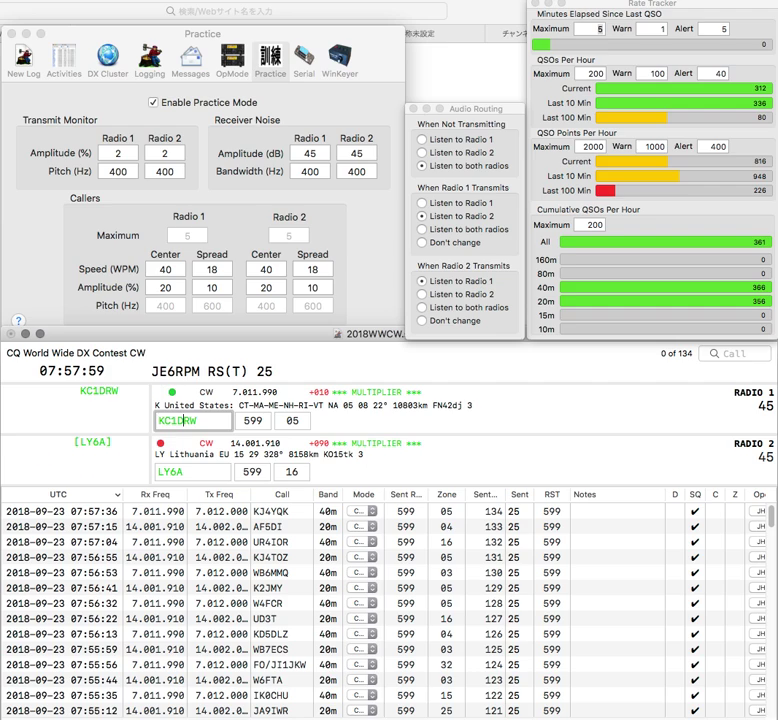
# Log KC1DRW on Radio 1, and log LY6A on Radio 2 with the zone set to 15
pyautogui.press('Down')
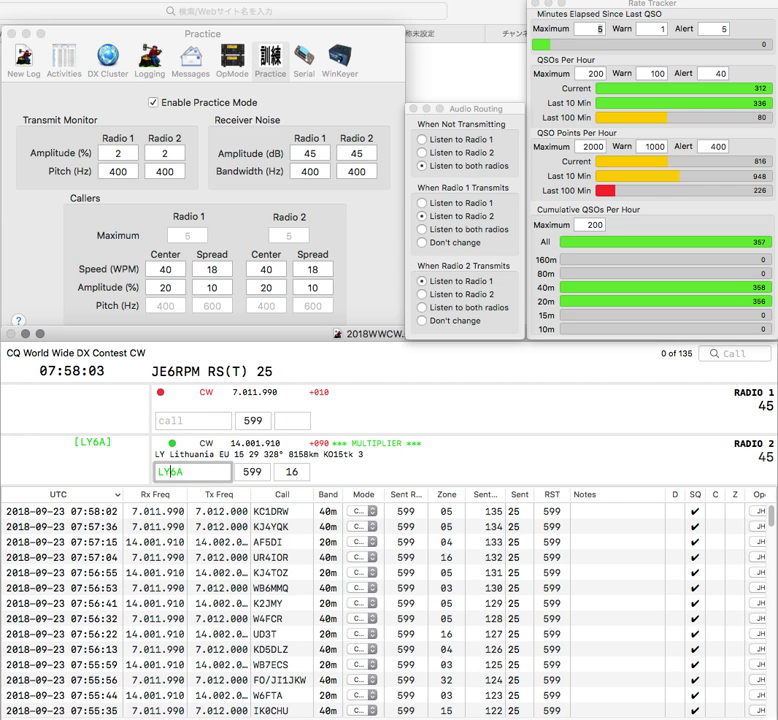
pyautogui.press('Tab')
pyautogui.write('15')
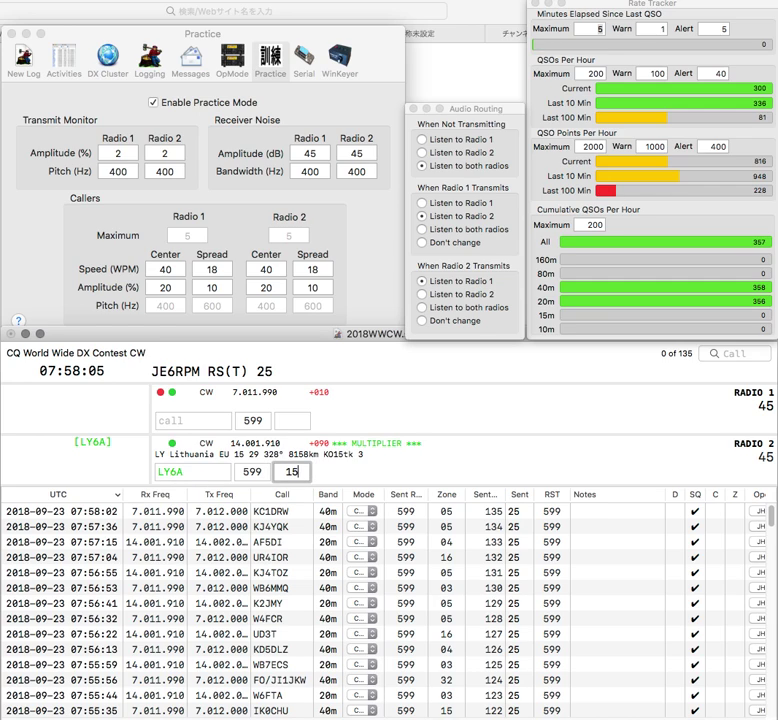
pyautogui.press('Return')
pyautogui.write('9')
pyautogui.write('1')
pyautogui.press('BackSpace')
pyautogui.write('ID')
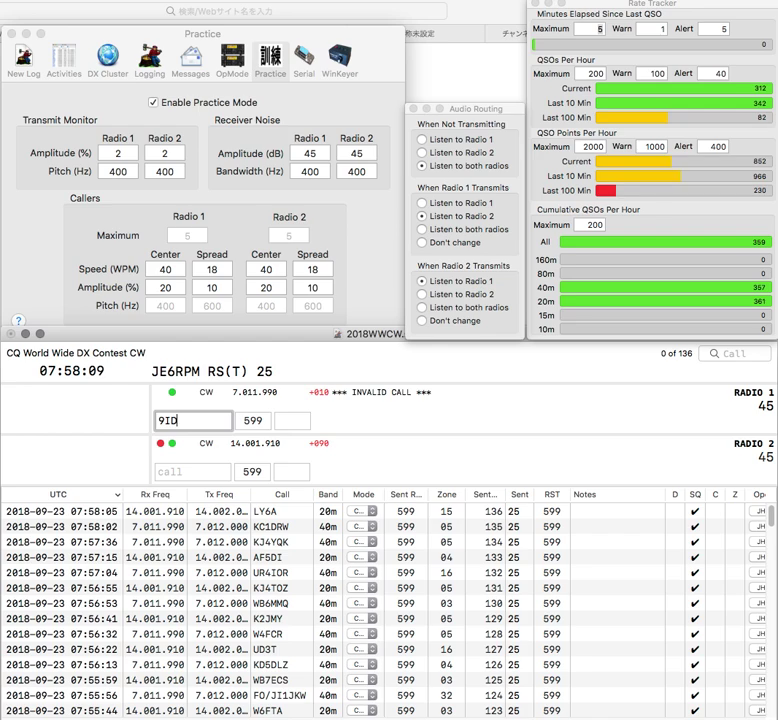
pyautogui.write('B')
pyautogui.press('Return')
pyautogui.press('Home')
pyautogui.write('HB9I')
pyautogui.press('BackSpace')
pyautogui.press('Return')
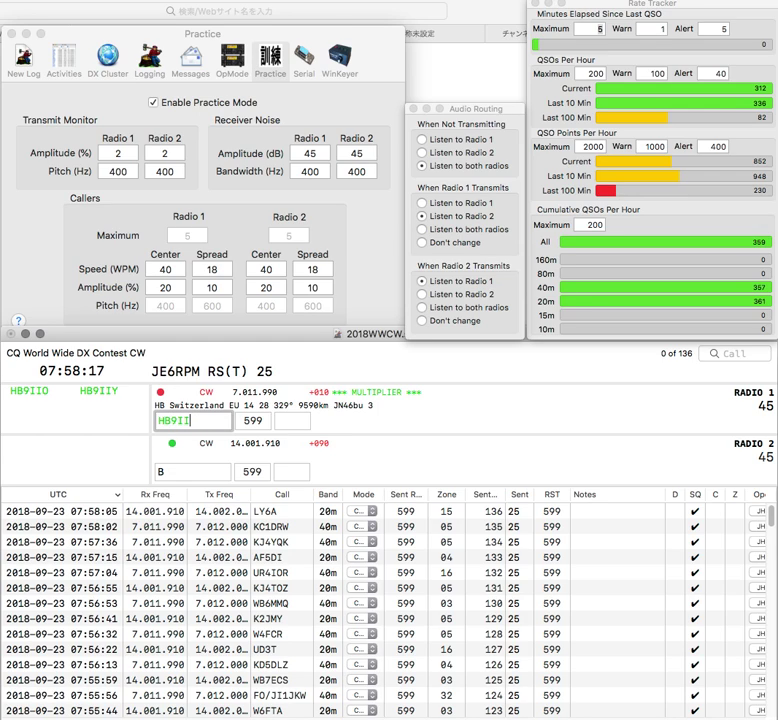
pyautogui.press('\\')
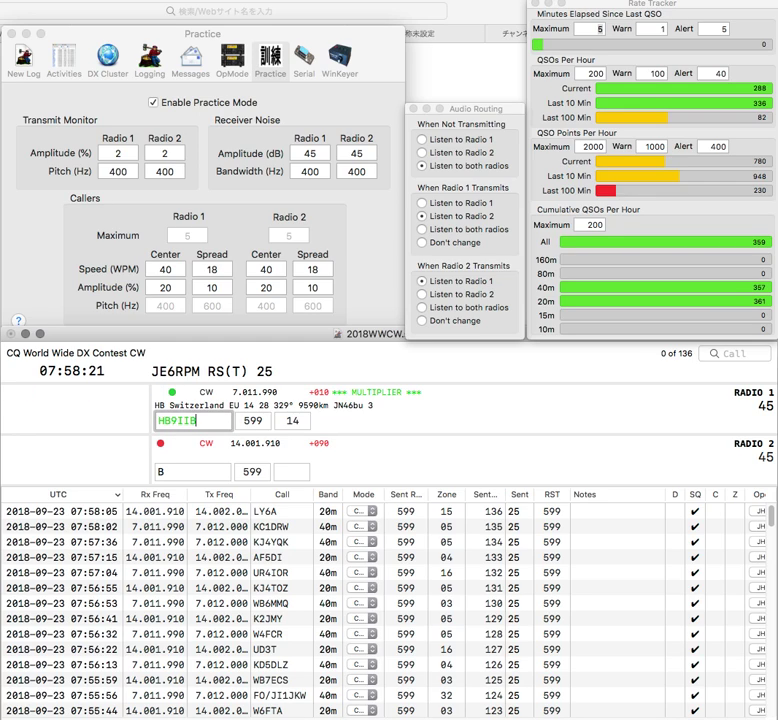
pyautogui.press('BackSpace')
pyautogui.write('O')
pyautogui.press('Return')
pyautogui.press('Down')
pyautogui.write('1')
pyautogui.press('Up')
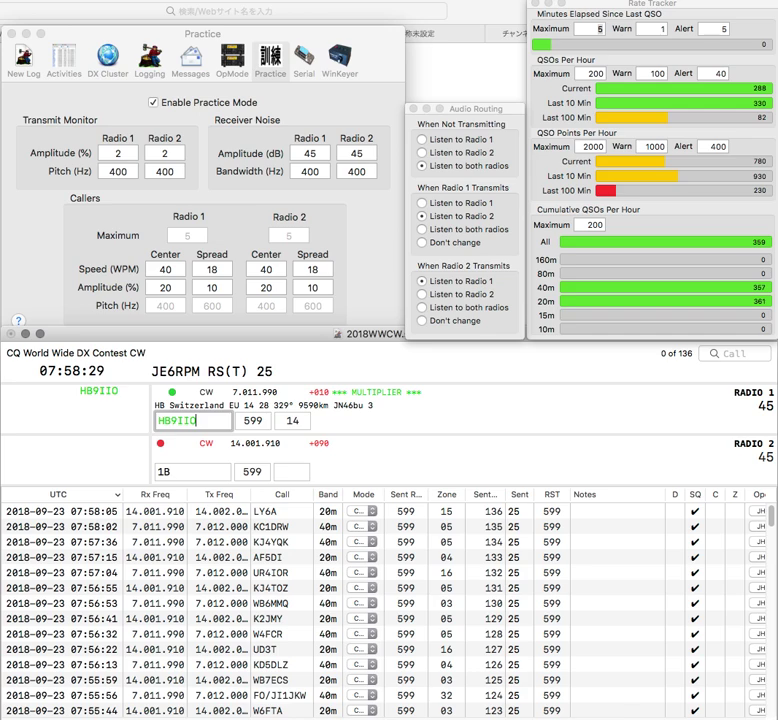
pyautogui.press('Return')
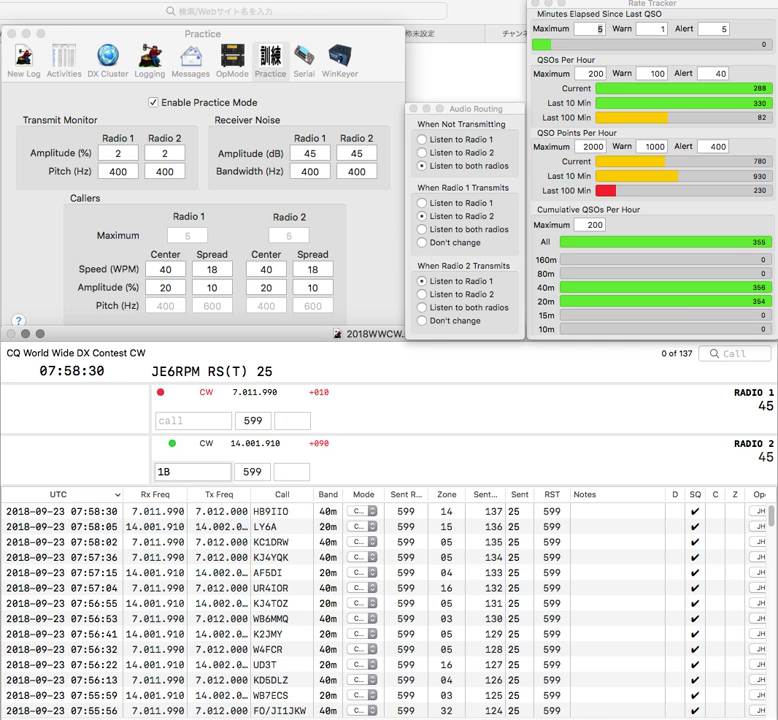
pyautogui.write('V5')
pyautogui.press('Return')
pyautogui.write('EA7IZ')
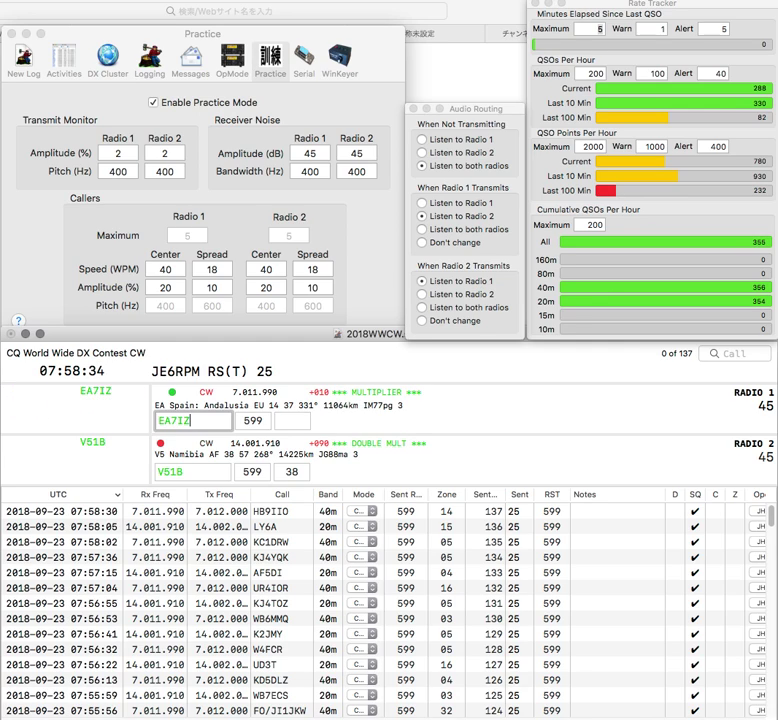
pyautogui.press('Return')
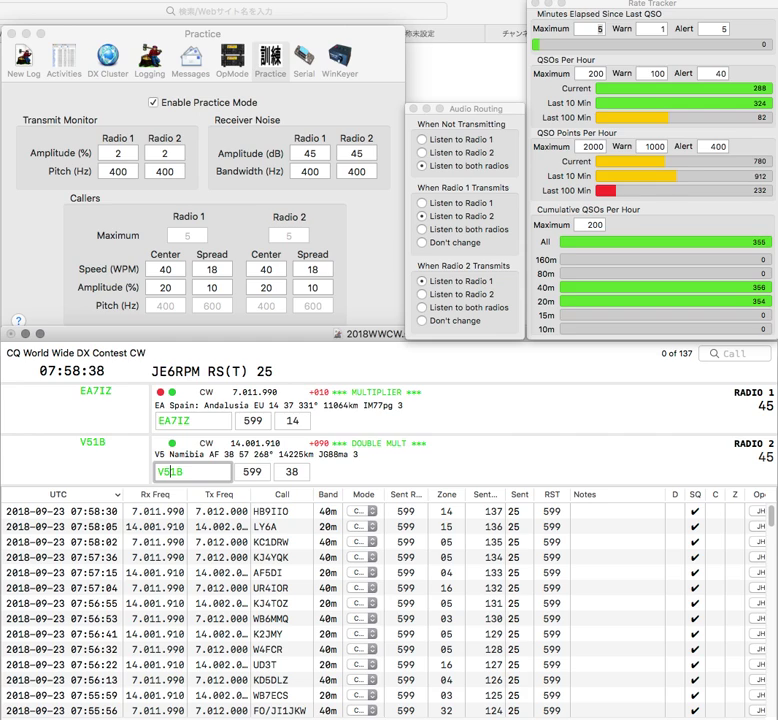
pyautogui.press('Return')
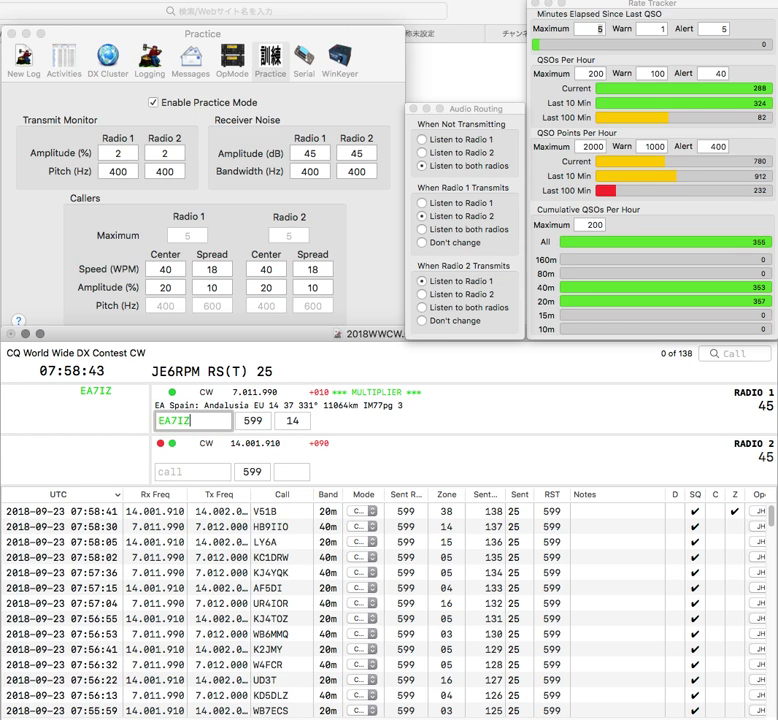
pyautogui.press('Return')
# Work NI9H on Radio 2 and SY1BFI on Radio 1, sending both exchanges and logging the two contacts
pyautogui.write('NI')
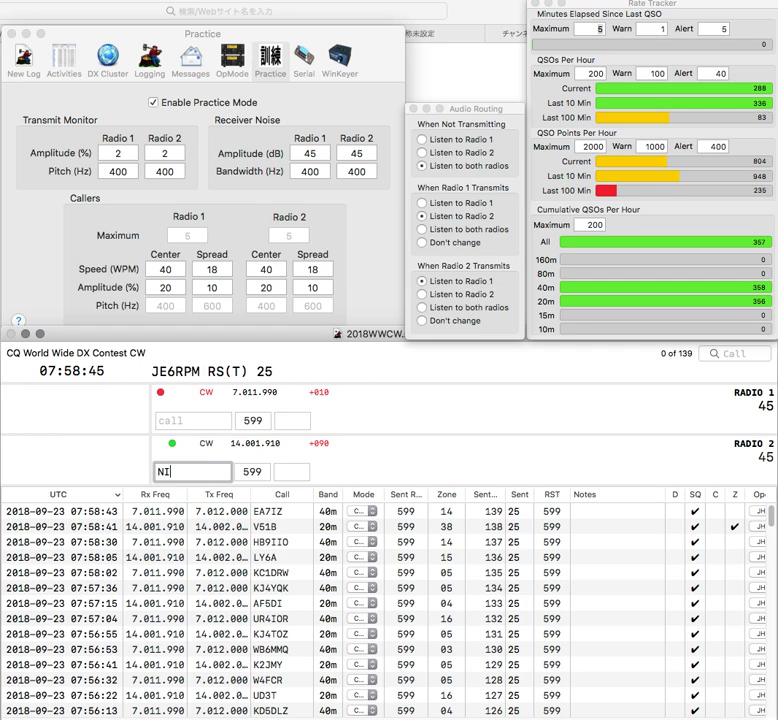
pyautogui.write('9H1BFI')
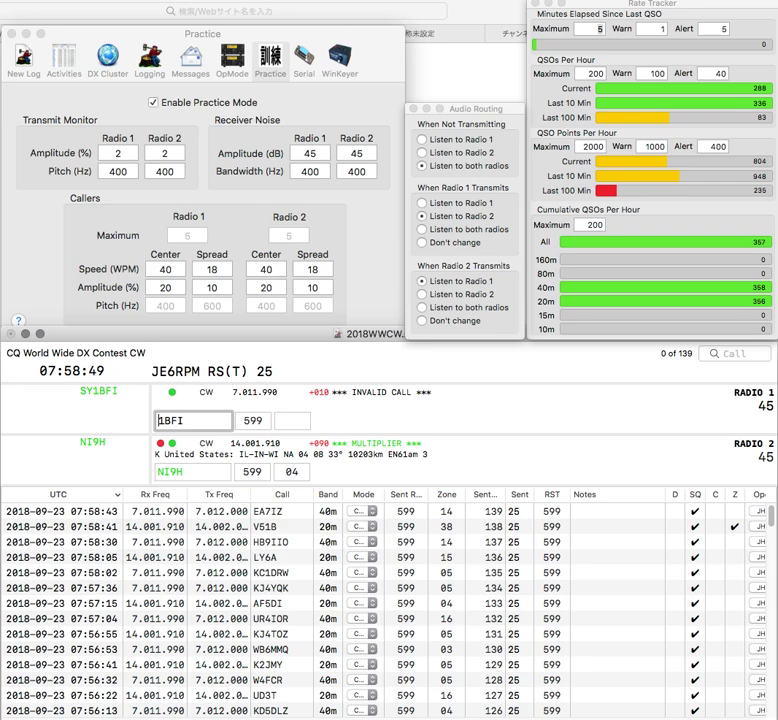
pyautogui.write('SY')
pyautogui.press('Return')
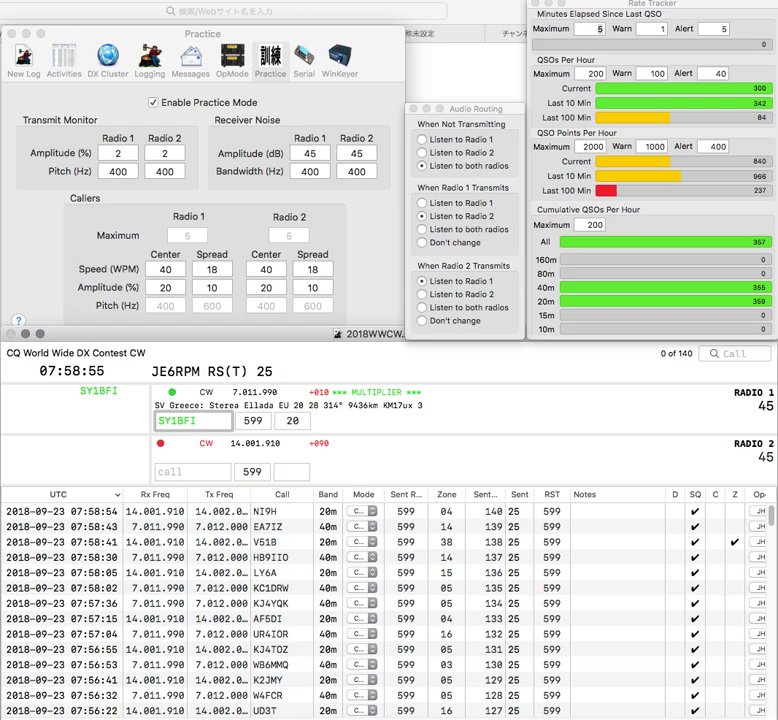
pyautogui.press('Return')
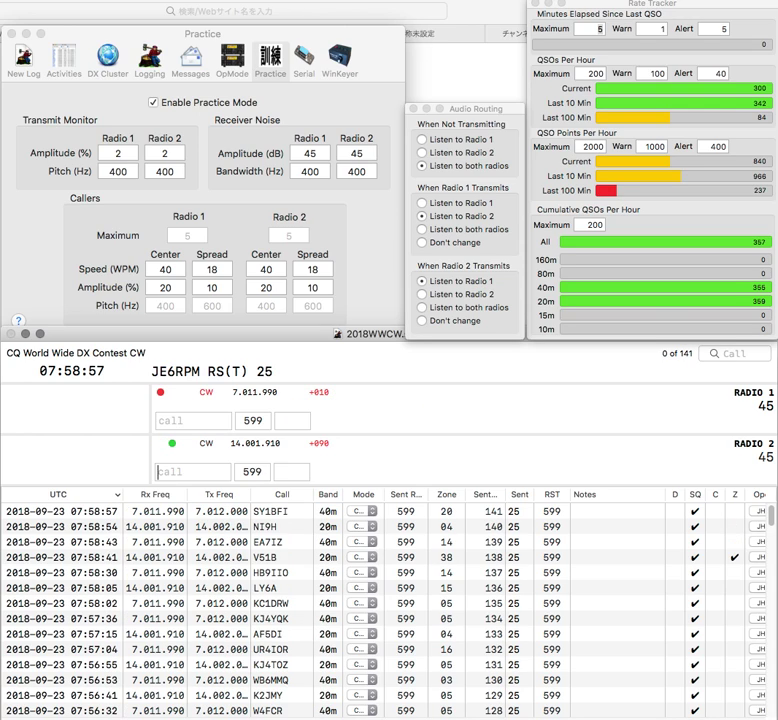
pyautogui.write('ON6QR')
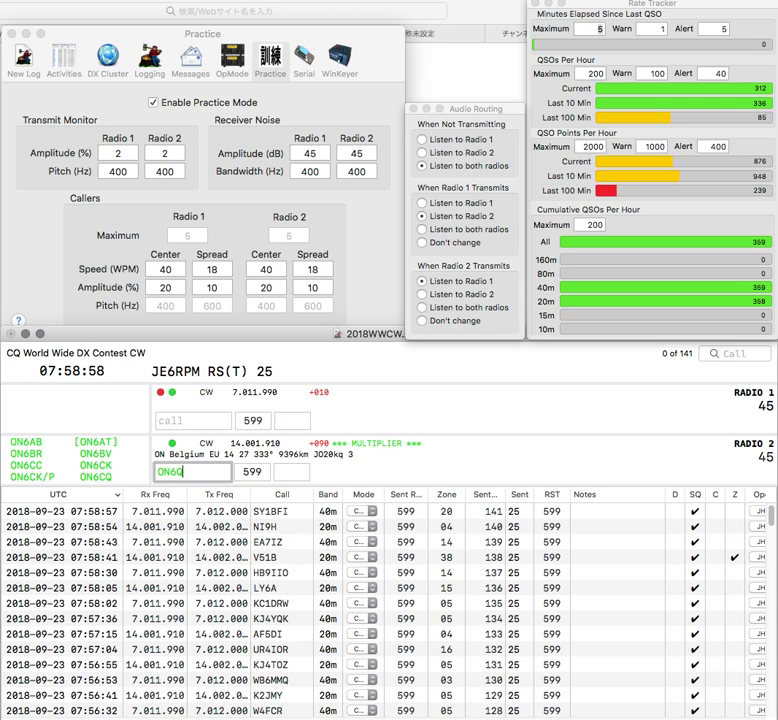
pyautogui.press('Return')
pyautogui.write('U')
pyautogui.press('Return')
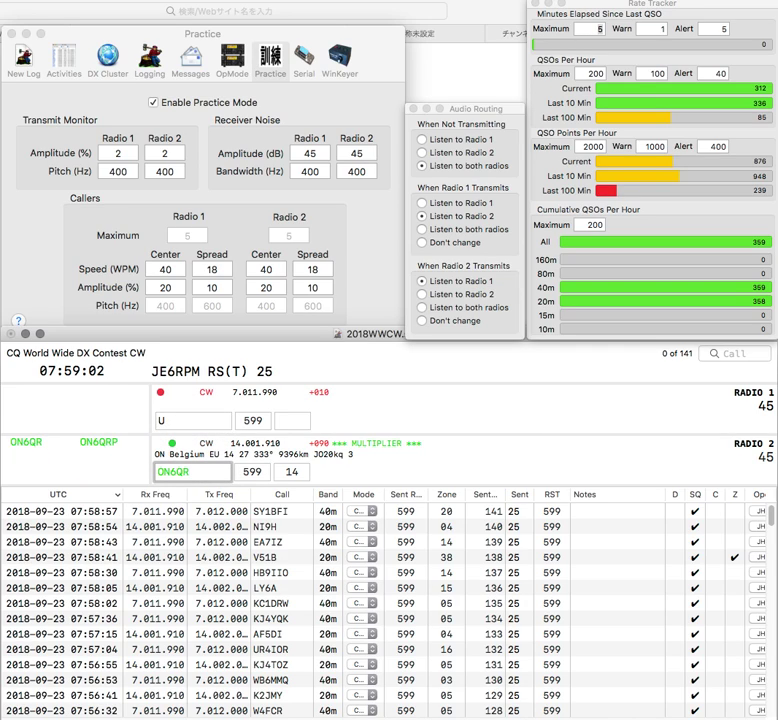
pyautogui.press('Return')
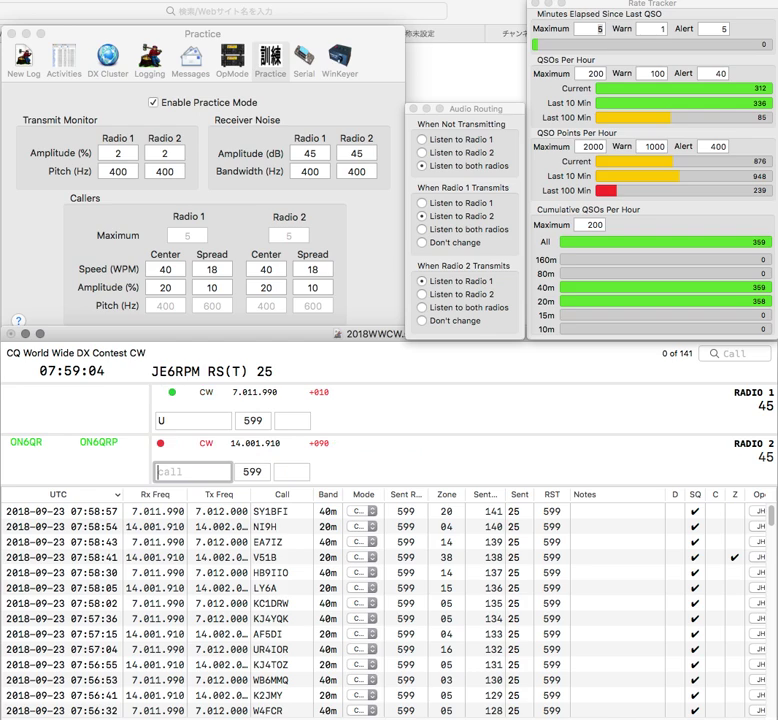
pyautogui.write('N0KV')
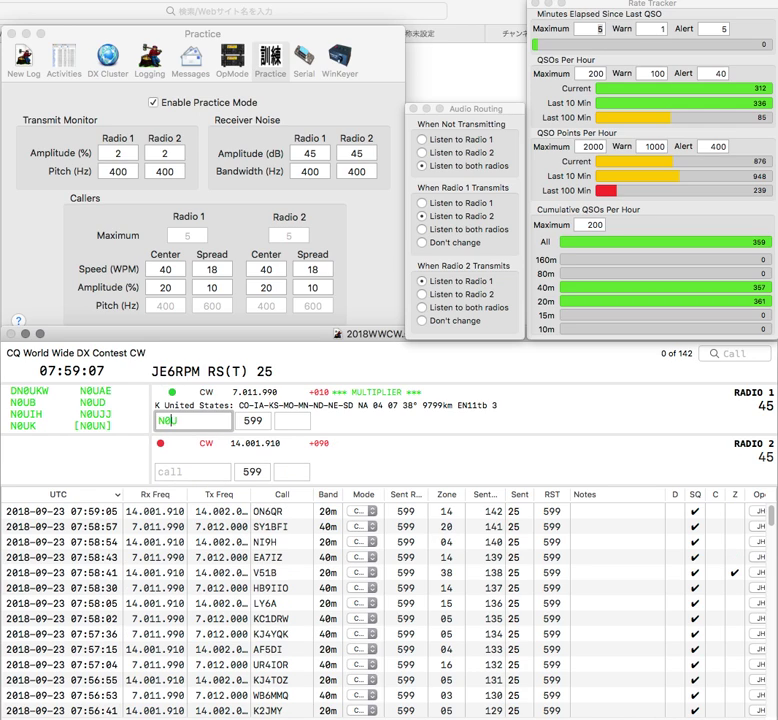
pyautogui.press('Return')
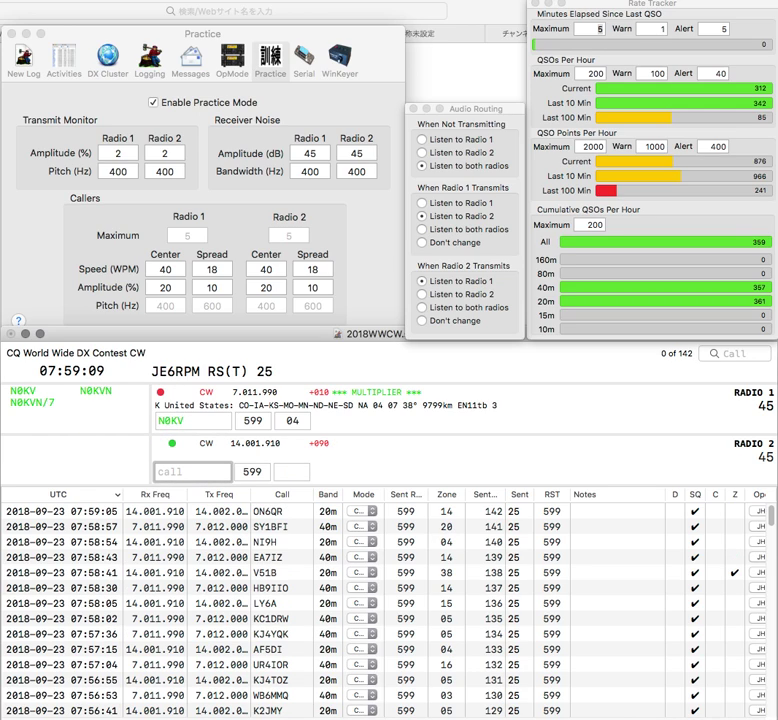
pyautogui.write('MZ')
pyautogui.press('Return')
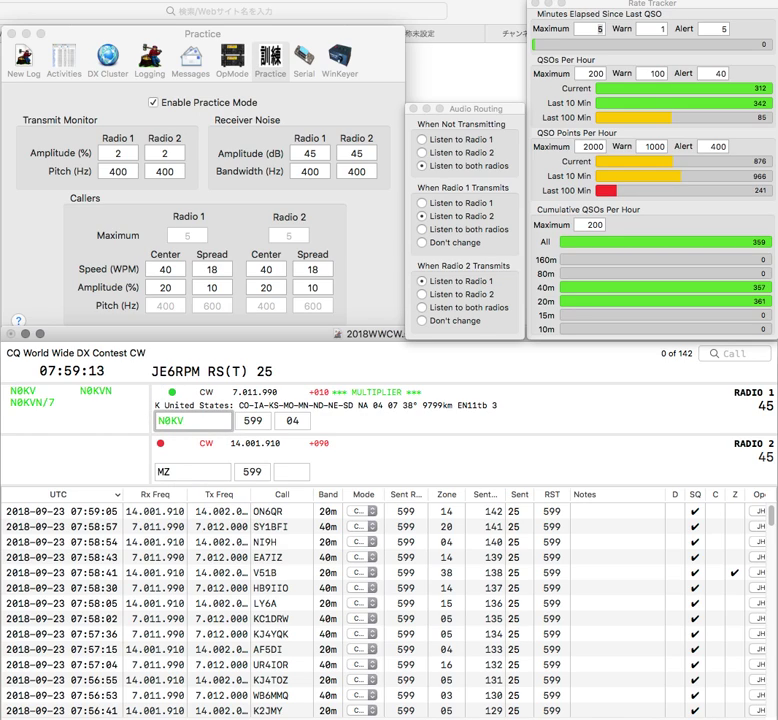
pyautogui.press('Return')
# Complete the Radio 2 call as JA1MZL, exchange and log it, entering the partial call 3AL on Radio 1
pyautogui.write('JA1MZL')
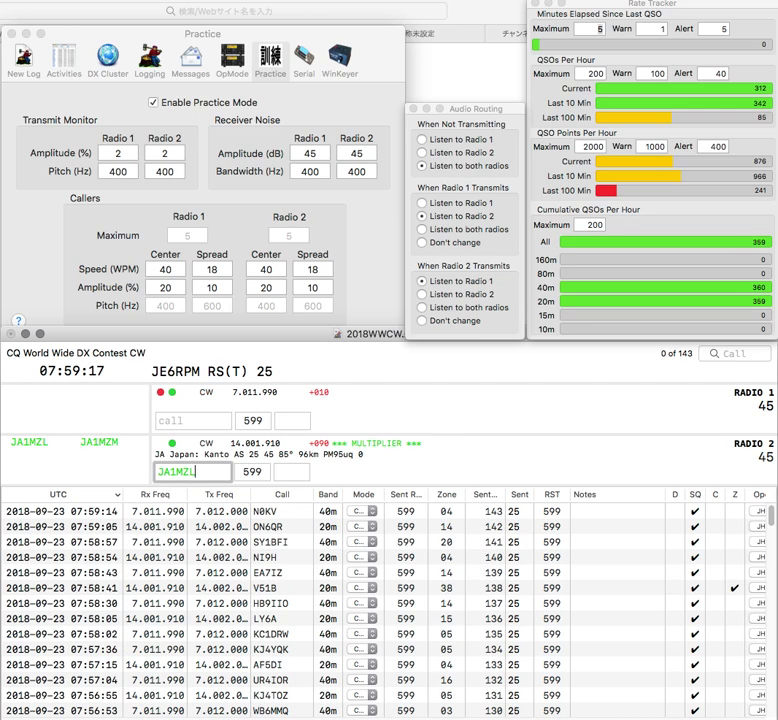
pyautogui.press('Return')
pyautogui.write('3AL')
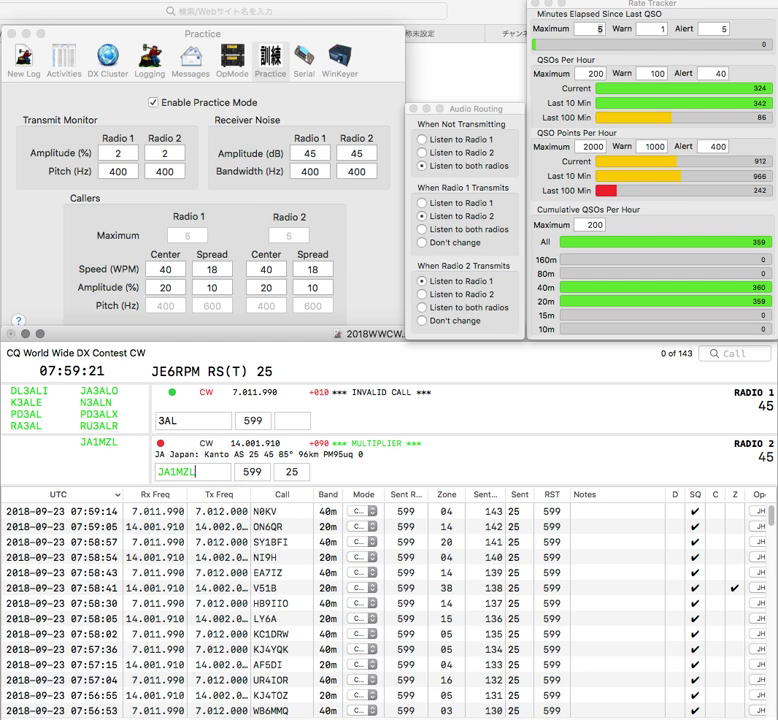
pyautogui.press('Return')
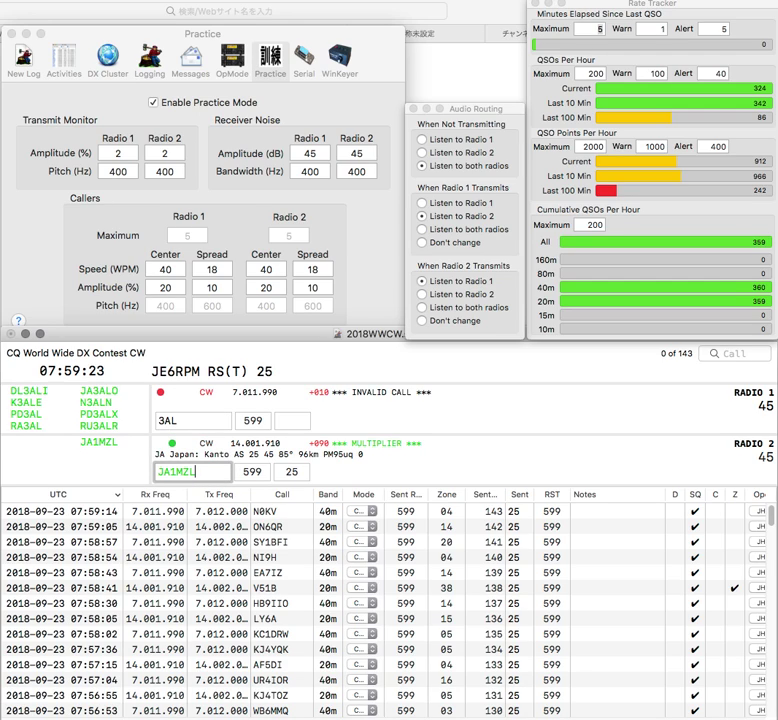
pyautogui.press('Return')
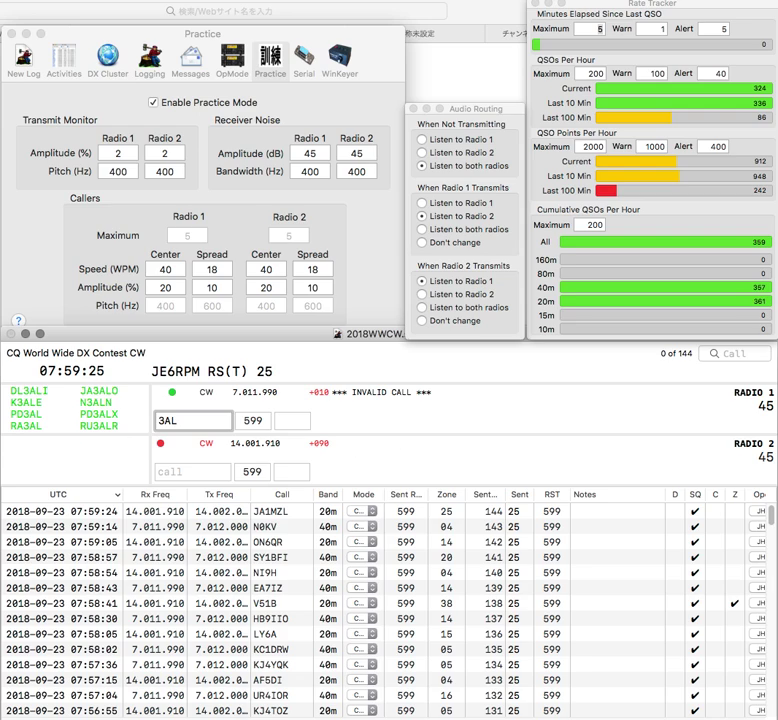
# Complete the Radio 1 call as PD3AL, exchange and log it, entering the partial call TBA on Radio 2
pyautogui.write('PD')
pyautogui.press('Return')
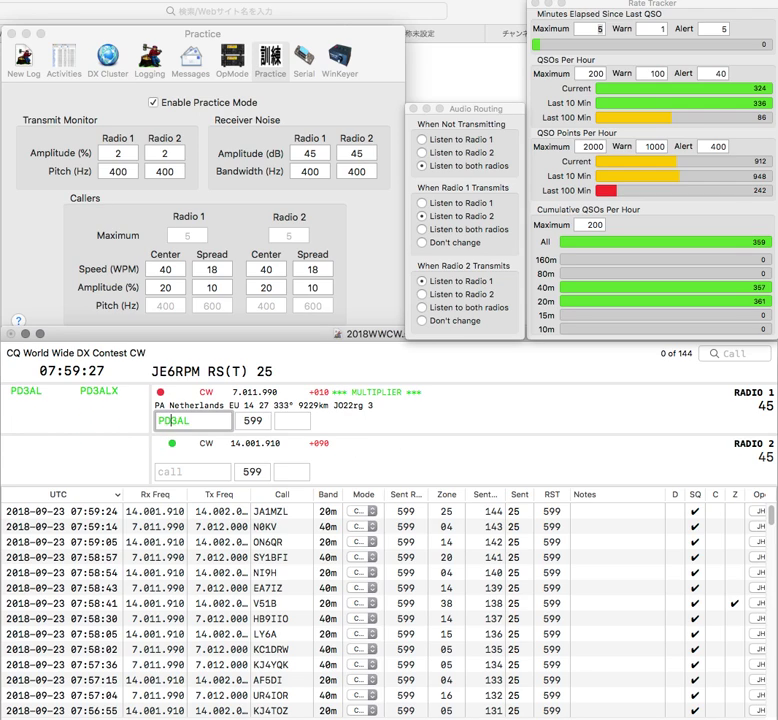
pyautogui.write('TBA')
pyautogui.press('Return')
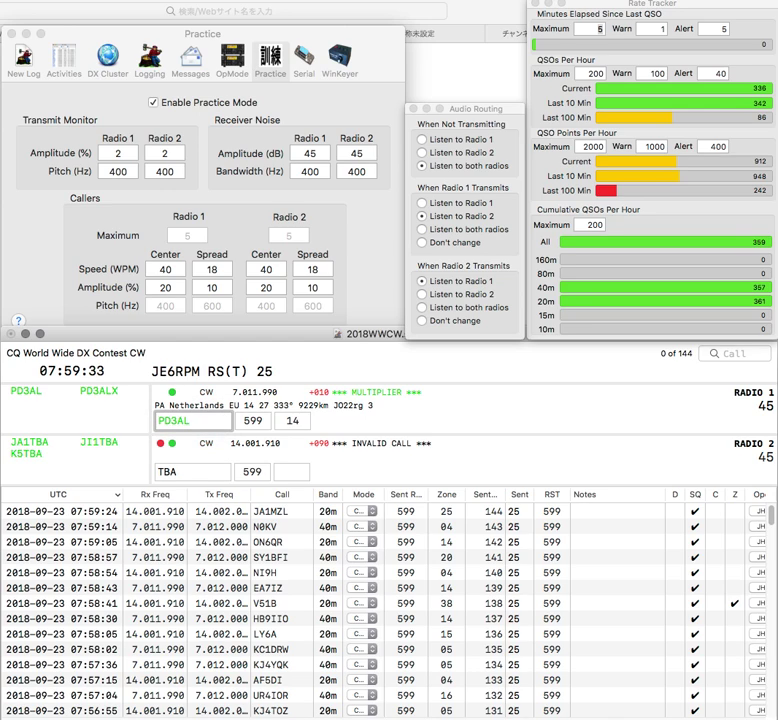
pyautogui.press('Return')
pyautogui.write('K5')
pyautogui.press('Return')
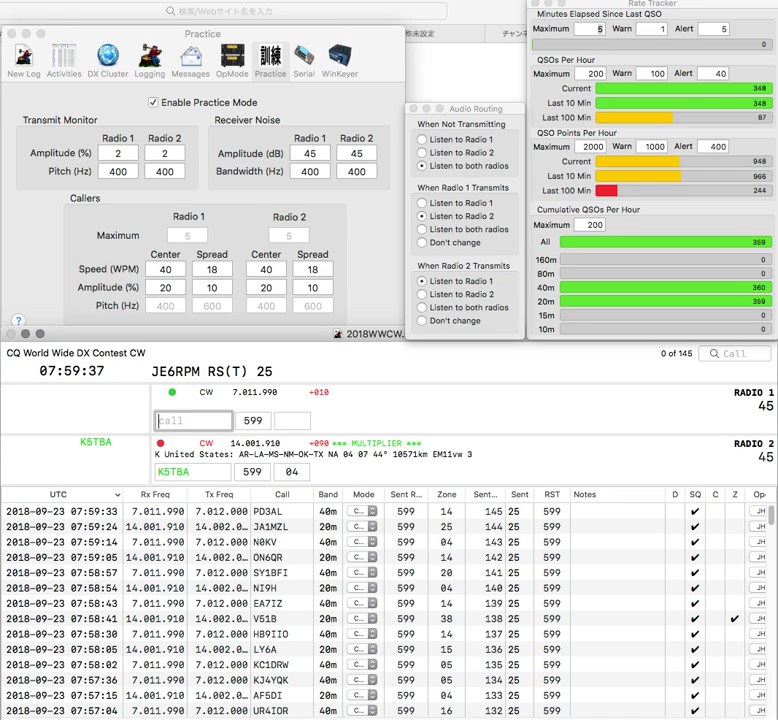
pyautogui.write('1PAW')
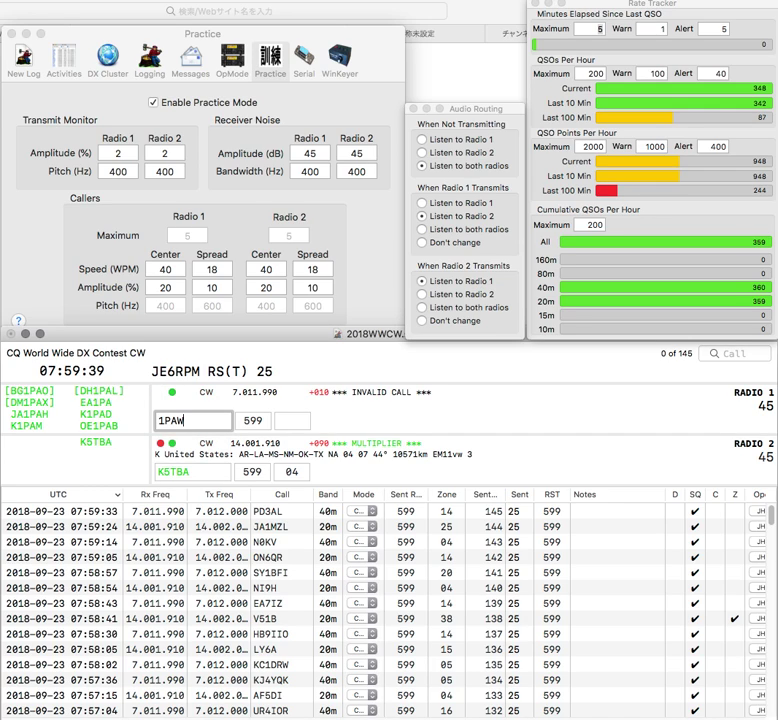
pyautogui.click(193, 471)
pyautogui.press('Return')
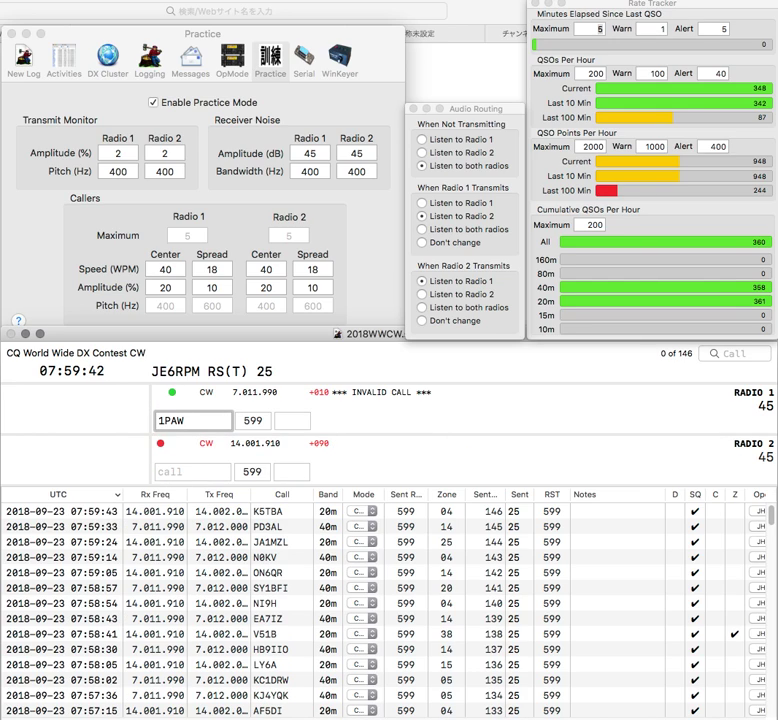
pyautogui.write('W')
pyautogui.press('Right')
pyautogui.press('Delete')
pyautogui.write('L')
pyautogui.press('Return')
pyautogui.write('W')
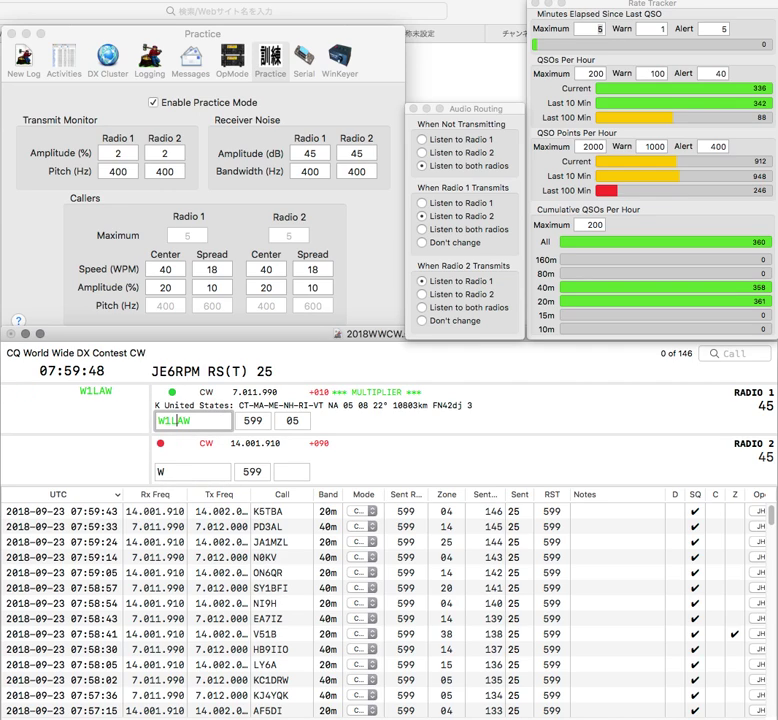
pyautogui.press('Return')
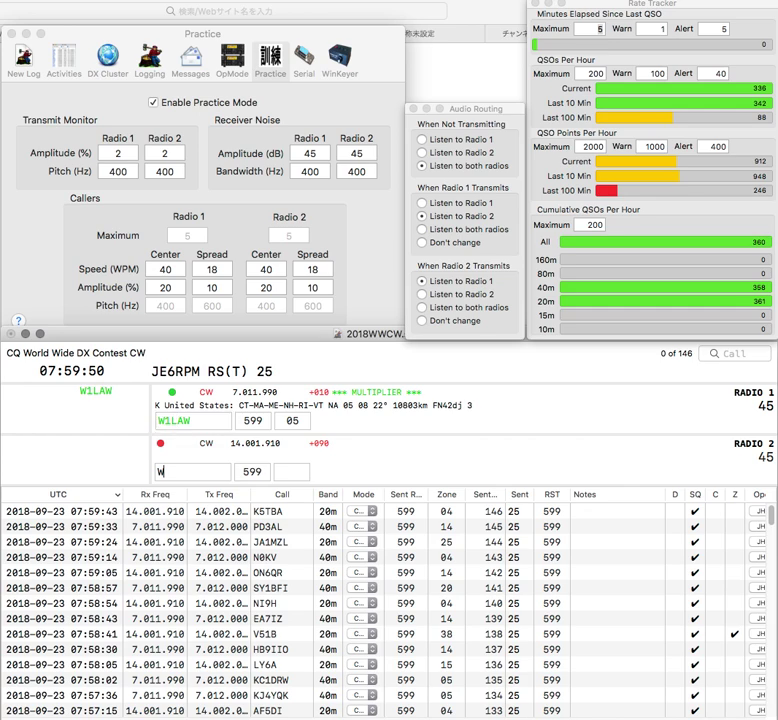
pyautogui.write('KO1')
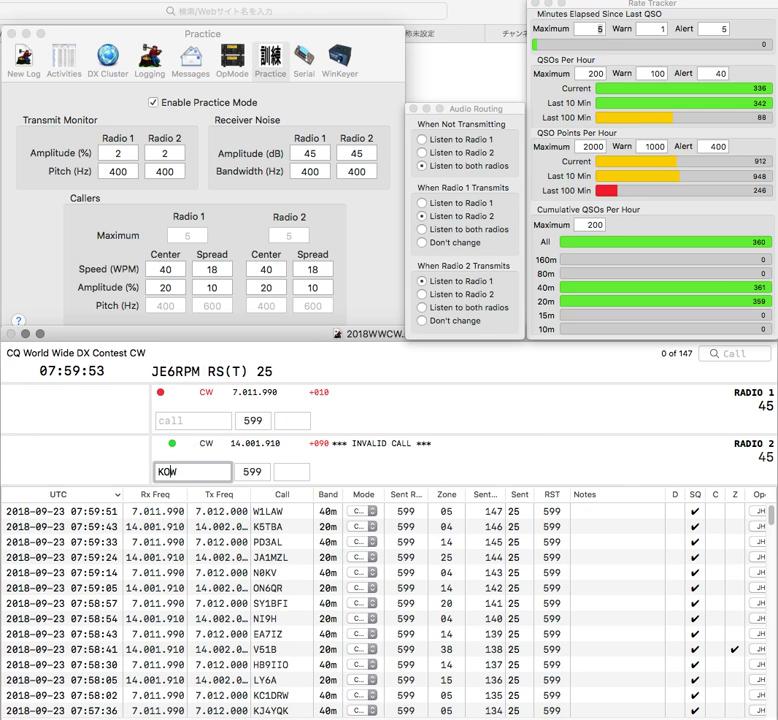
pyautogui.press('Return')
pyautogui.write('9A')
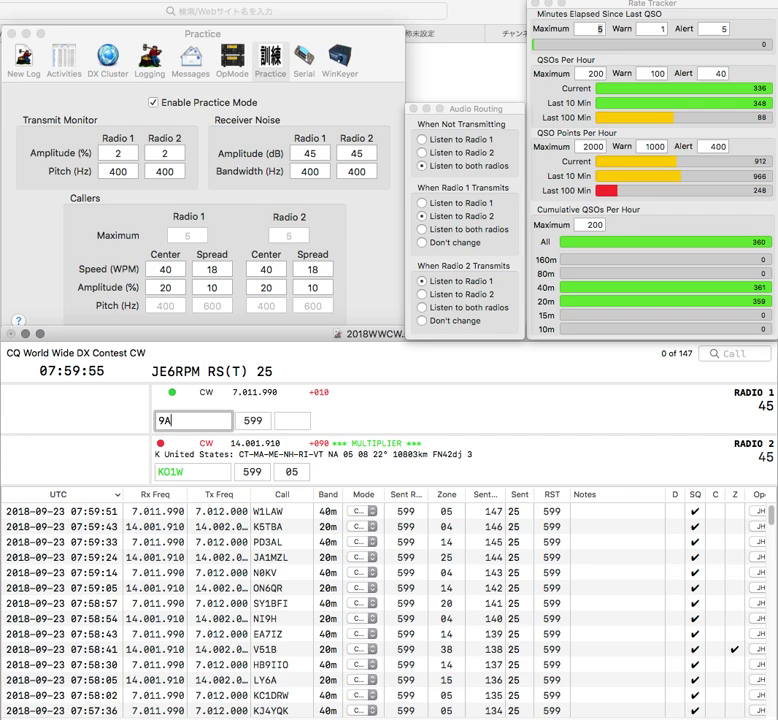
pyautogui.write('1CRT')
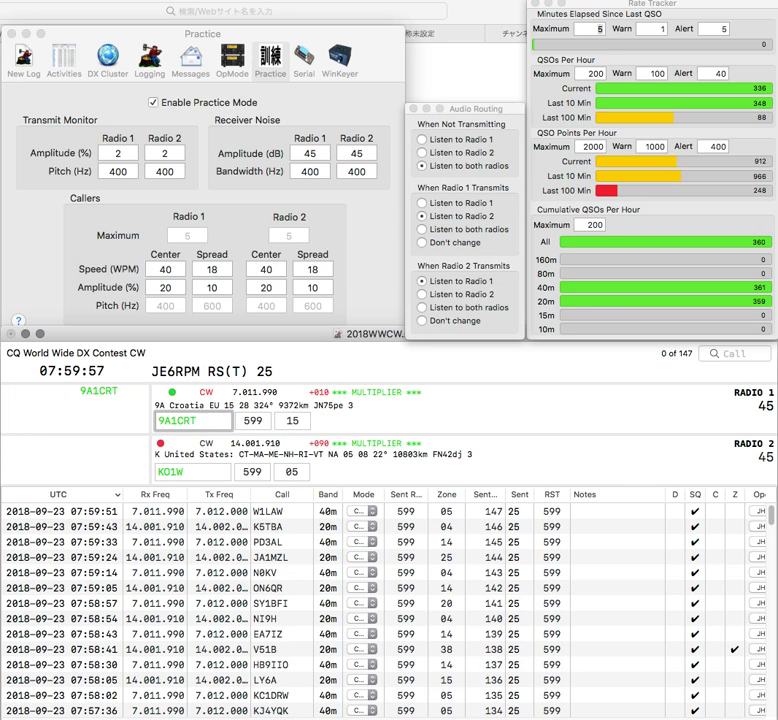
pyautogui.press('Return')
pyautogui.press('Left')
pyautogui.press('BackSpace')
pyautogui.write('Y3')
pyautogui.press('Delete')
pyautogui.press('Return')
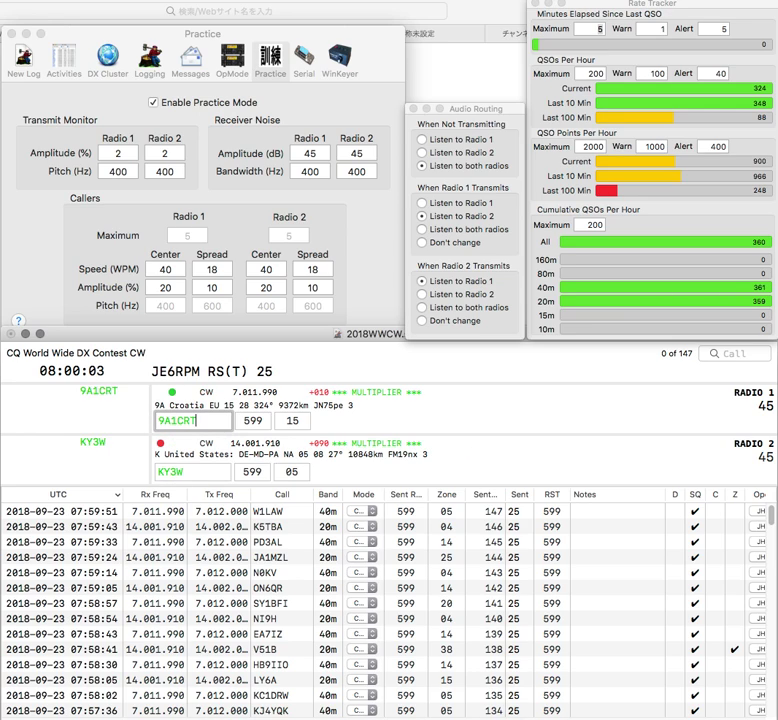
pyautogui.press('Return')
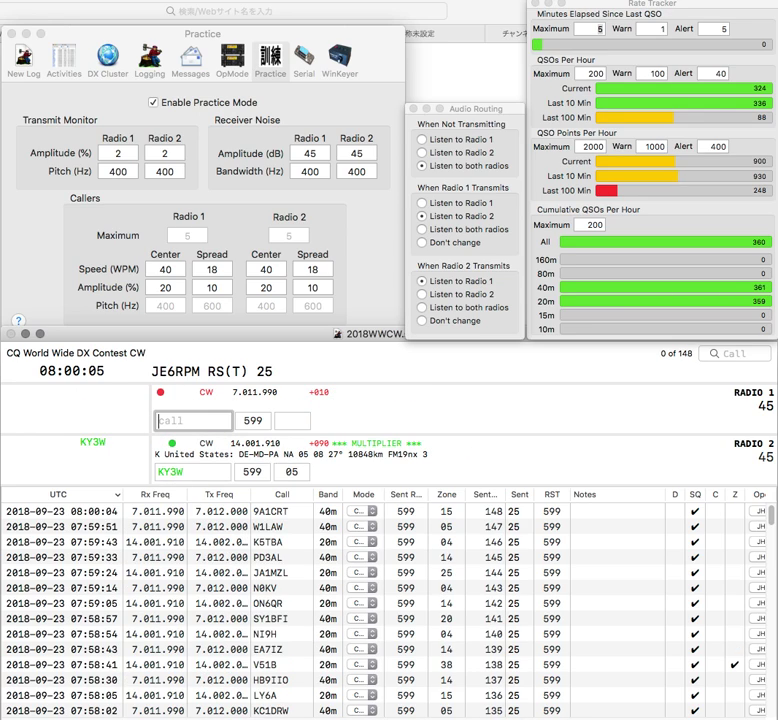
pyautogui.press('Return')
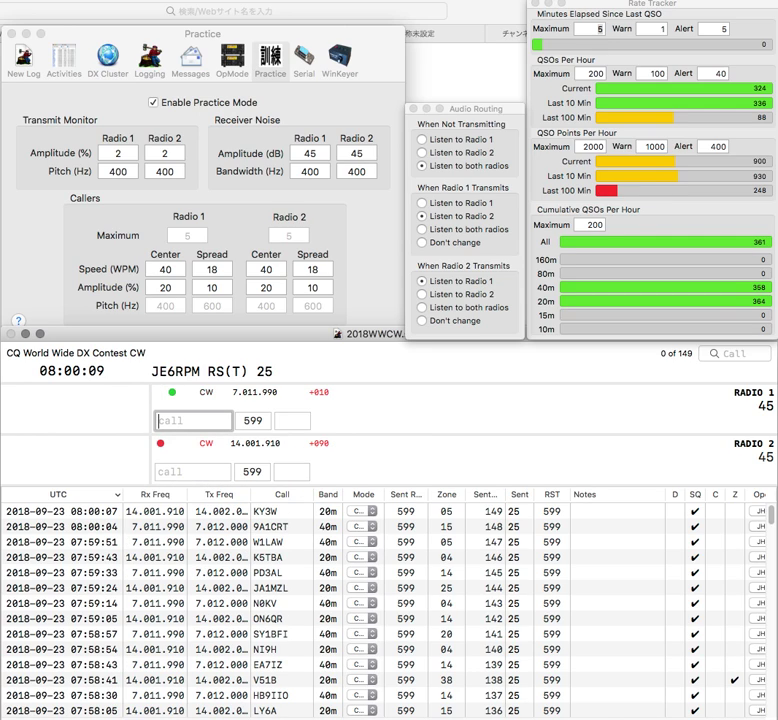
# Enter and send the partial calls QC on Radio 1 and RVU on Radio 2
pyautogui.write('QC')
pyautogui.press('Return')
pyautogui.write('RVU')
pyautogui.press('Return')
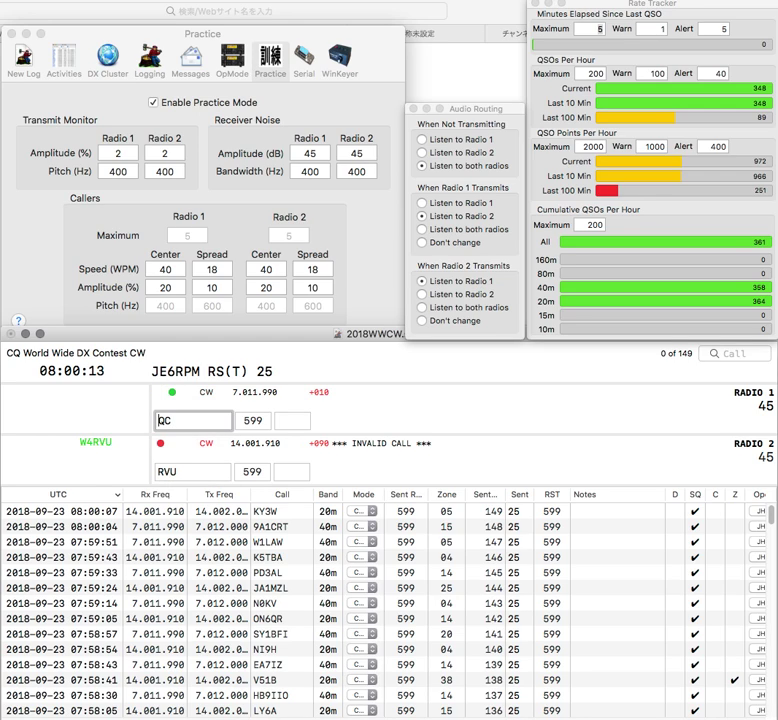
pyautogui.write('KK6QC')
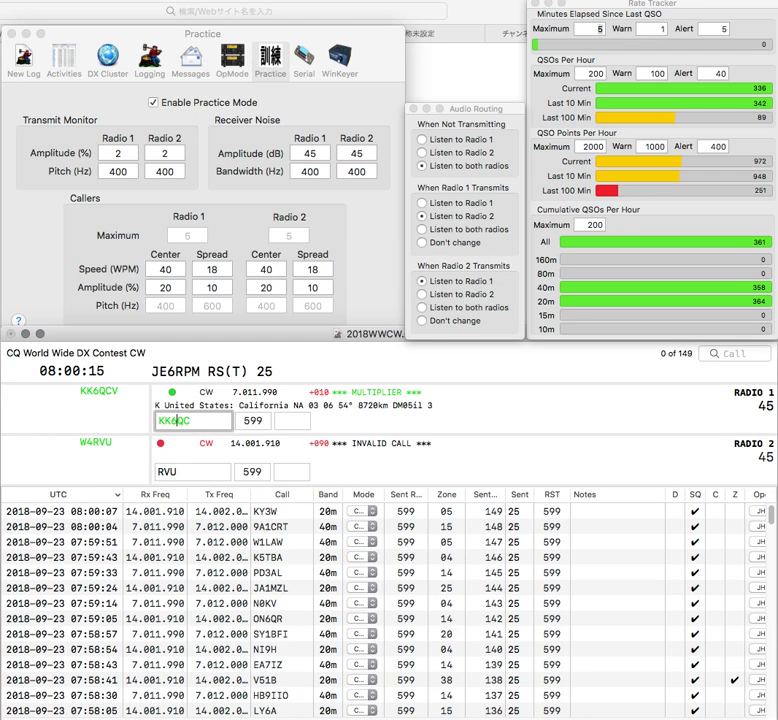
pyautogui.write('V')
pyautogui.press('Return')
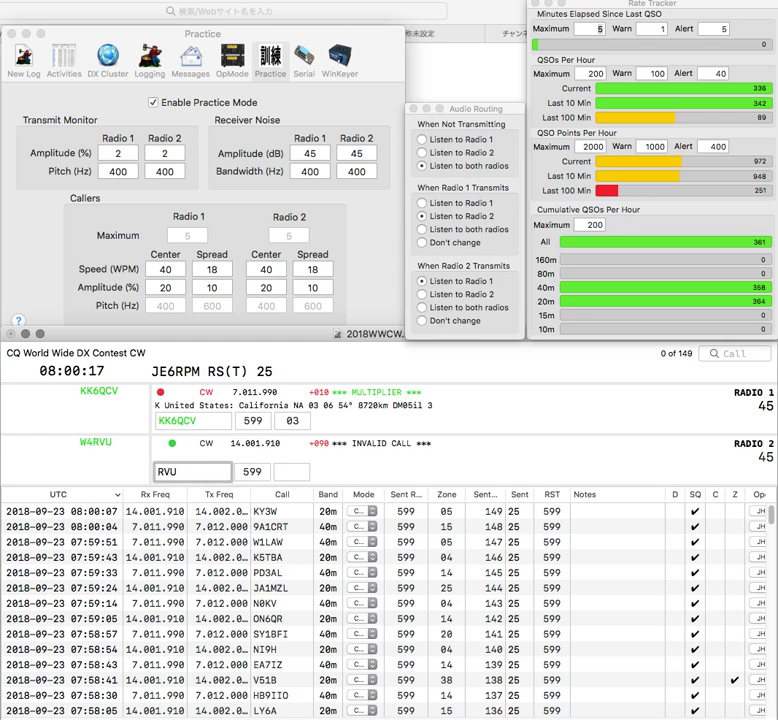
pyautogui.write('W4')
pyautogui.press('Return')
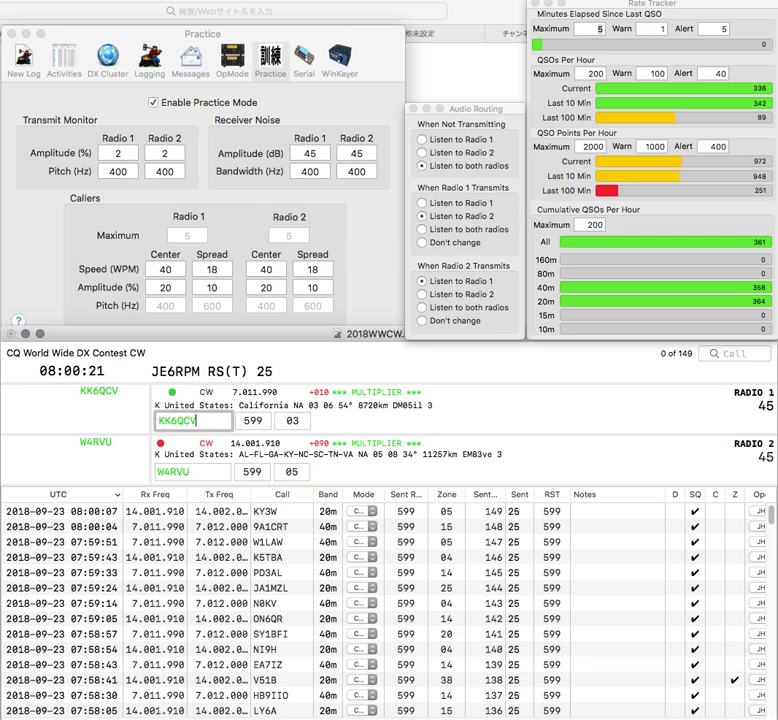
pyautogui.press('Return')
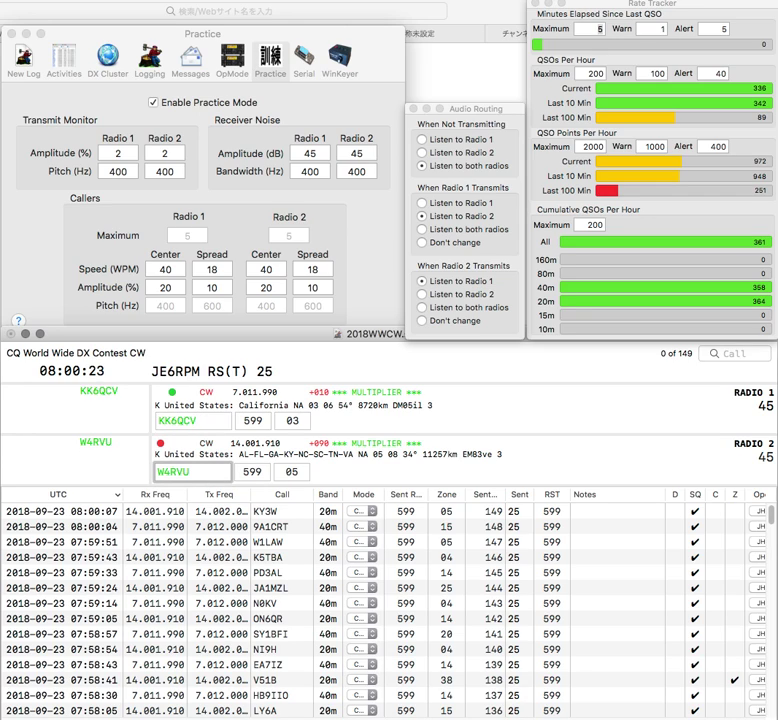
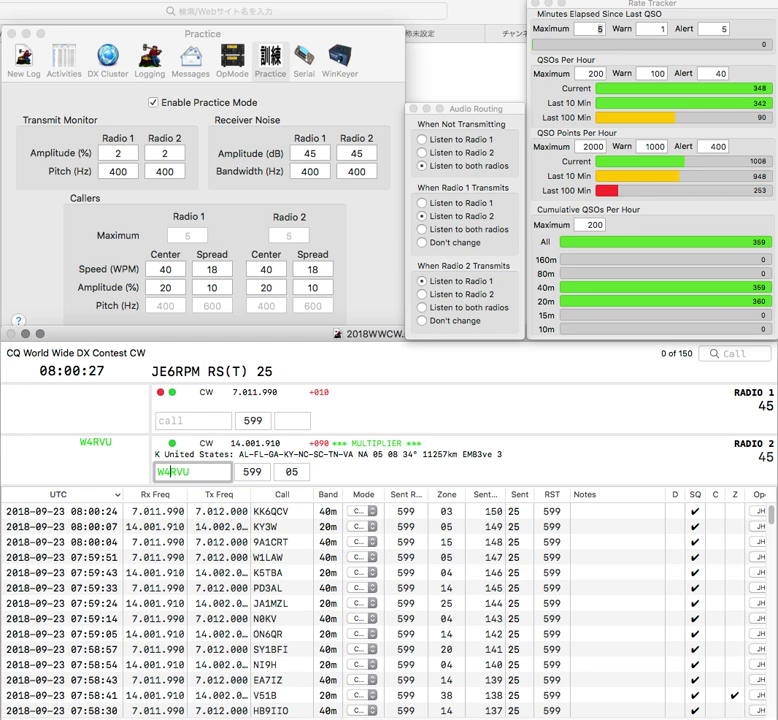
pyautogui.press('Return')
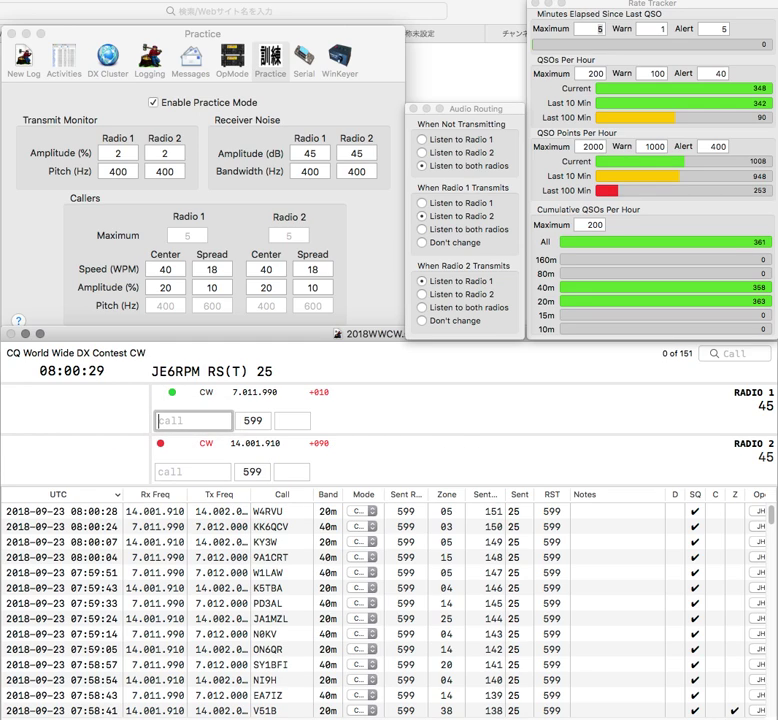
pyautogui.write('KE')
pyautogui.press('Return')
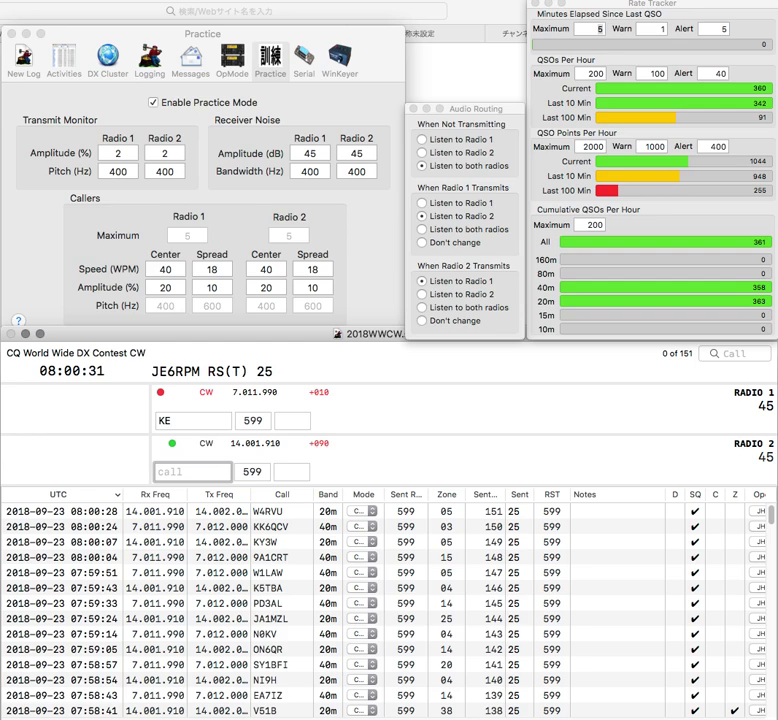
pyautogui.write('N')
pyautogui.press('BackSpace')
pyautogui.write('NB')
pyautogui.press('Return')
pyautogui.press('Left')
pyautogui.press('Left')
pyautogui.write('9')
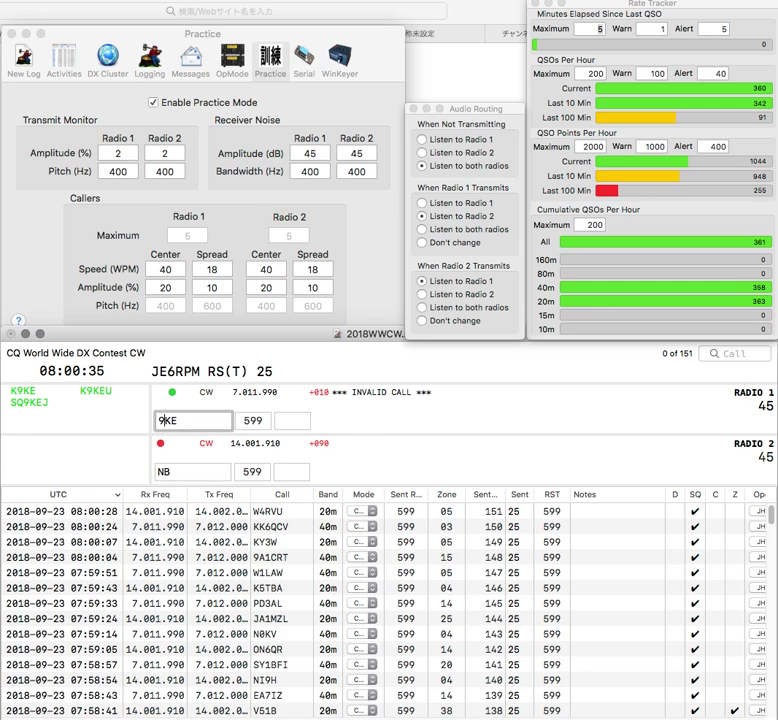
pyautogui.press('Left')
pyautogui.write('K')
pyautogui.press('Return')
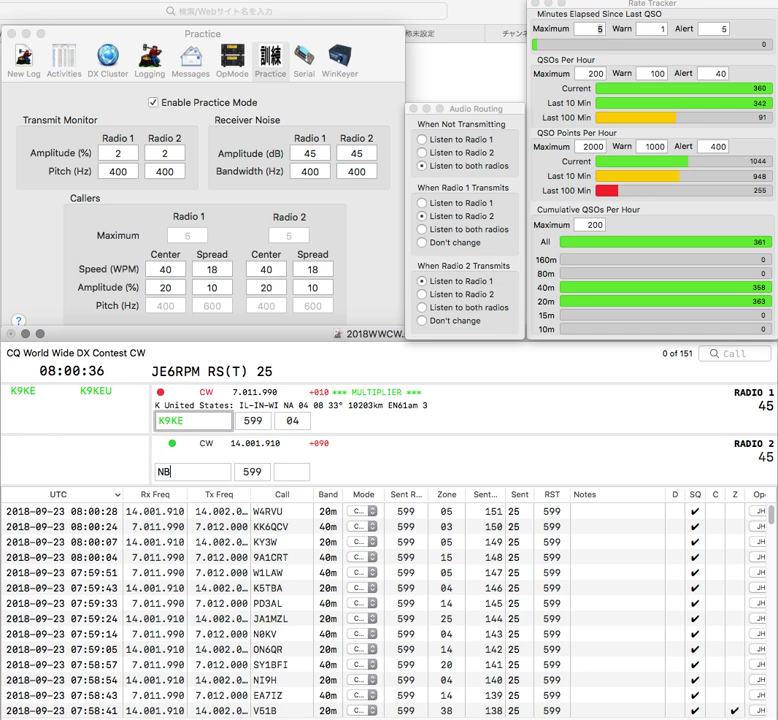
pyautogui.write('B')
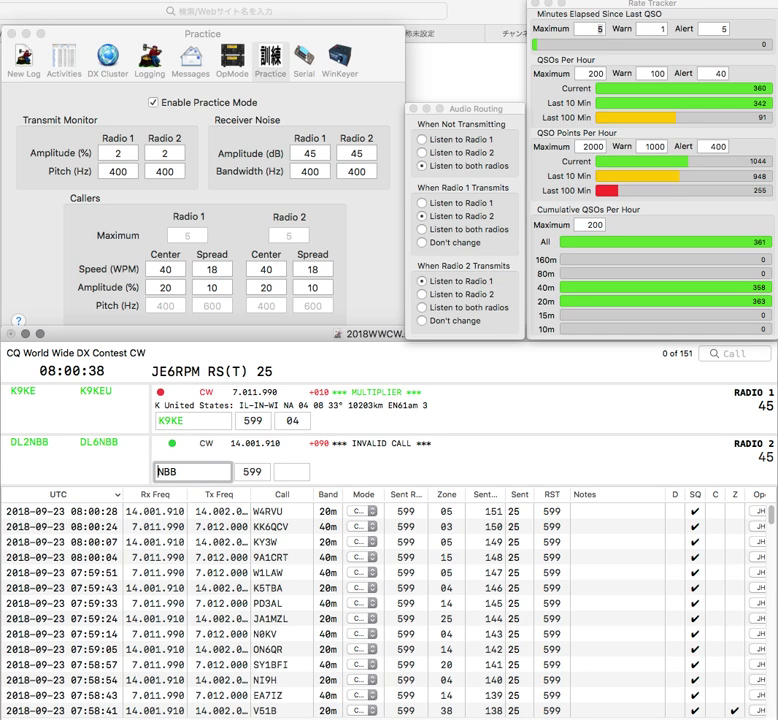
pyautogui.write('DL6')
pyautogui.press('Return')
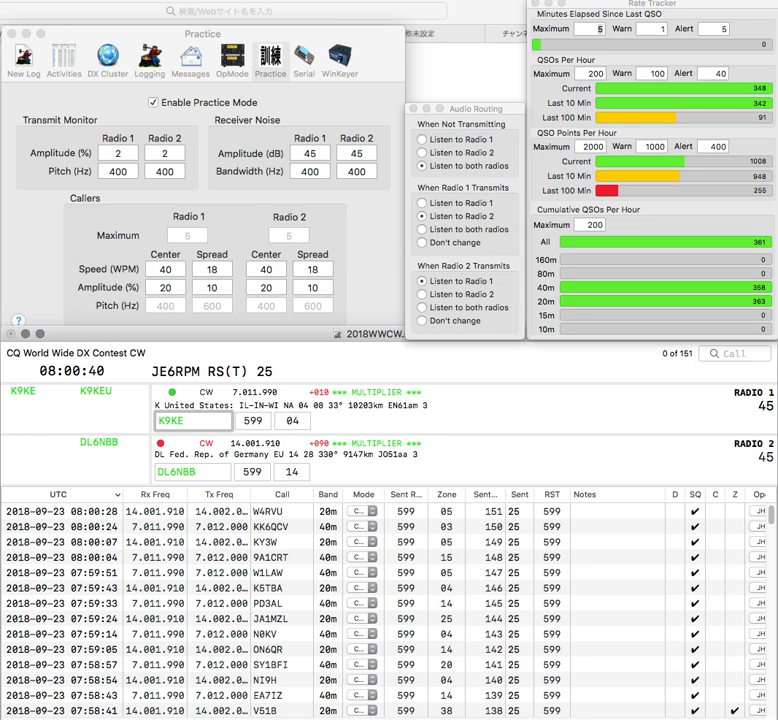
pyautogui.press('Return')
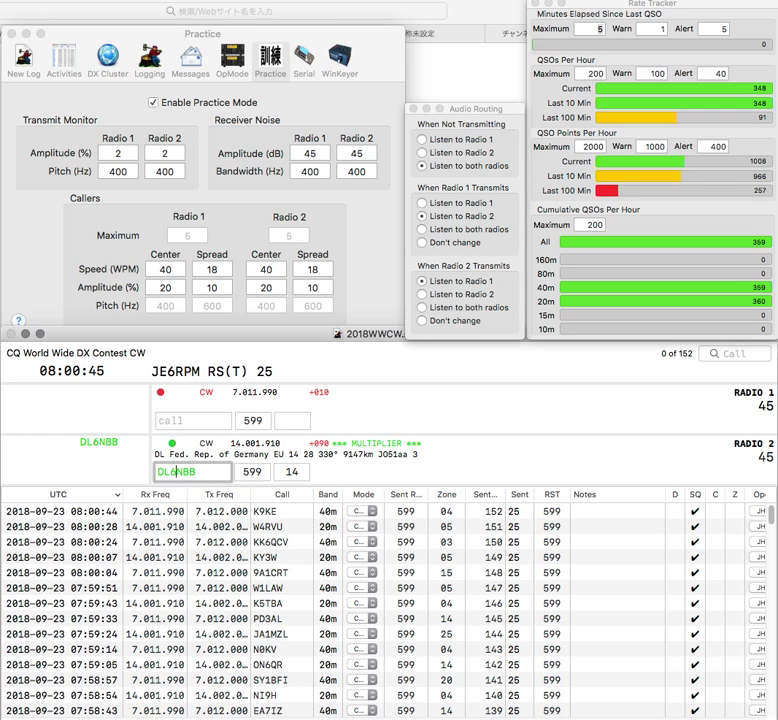
pyautogui.press('Return')
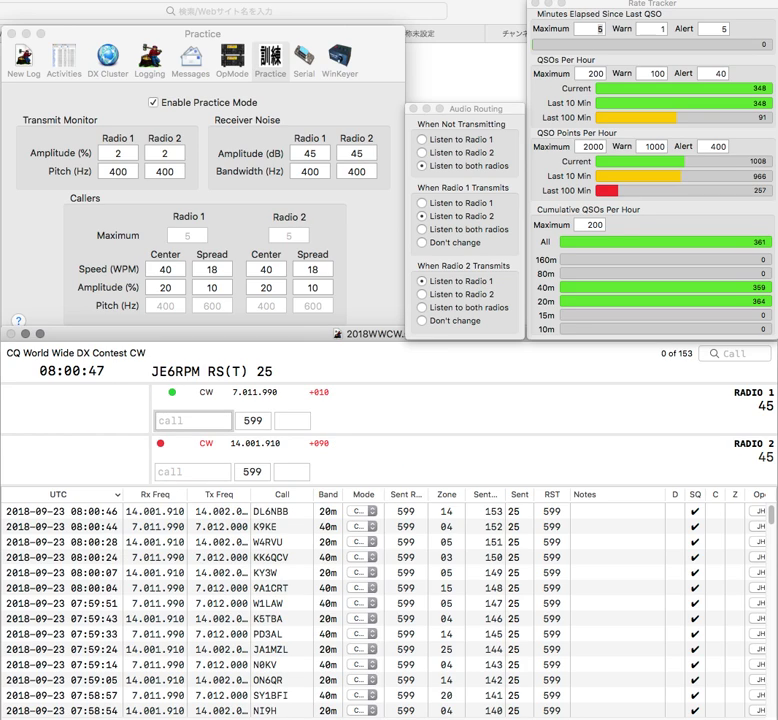
# Enter and send the partial calls J on Radio 1 and CA on Radio 2
pyautogui.write('J')
pyautogui.press('Return')
pyautogui.write('CA')
pyautogui.press('Return')
pyautogui.write('OK2K')
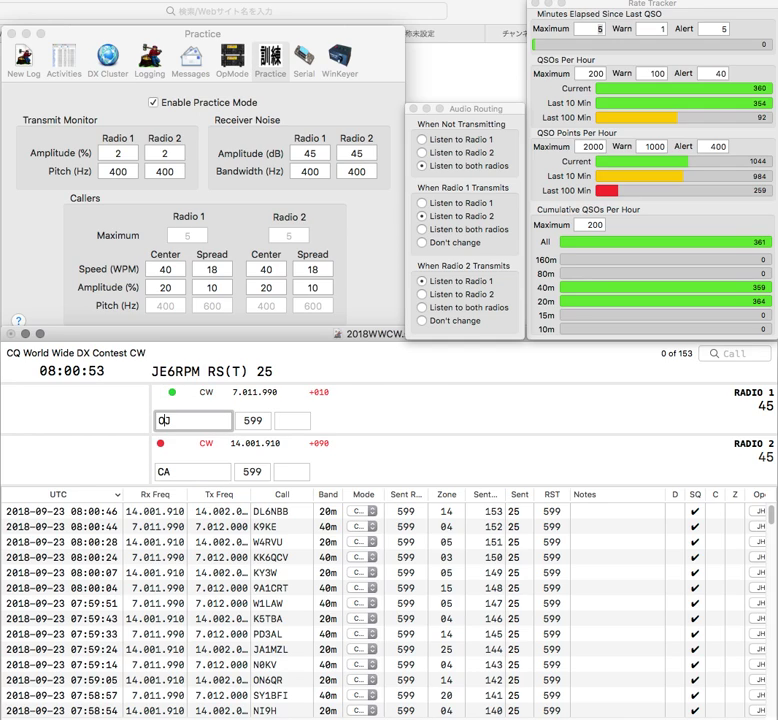
pyautogui.write('O')
pyautogui.press('Return')
pyautogui.write('IV3B')
pyautogui.press('Return')
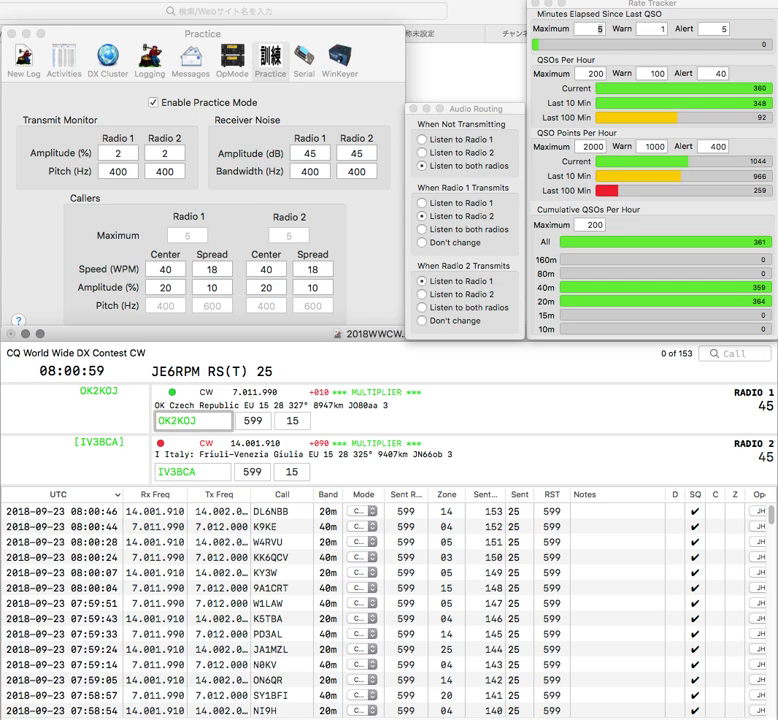
pyautogui.press('Down')
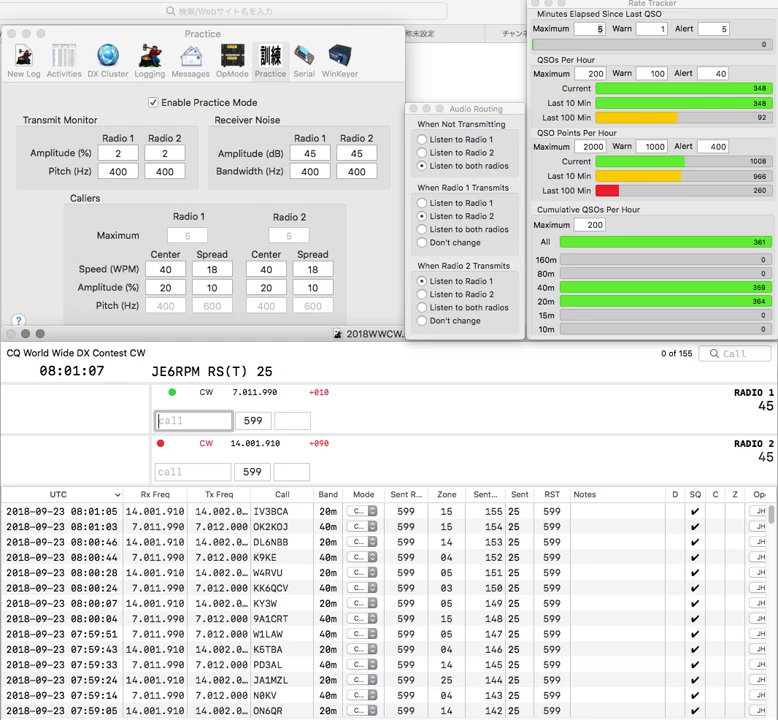
# Send the partial call ZK on Radio 1 and enter A on Radio 2
pyautogui.write('ZL')
pyautogui.press('BackSpace')
pyautogui.write('K')
pyautogui.press('Return')
pyautogui.press('Down')
pyautogui.write('A')
pyautogui.press('Up')
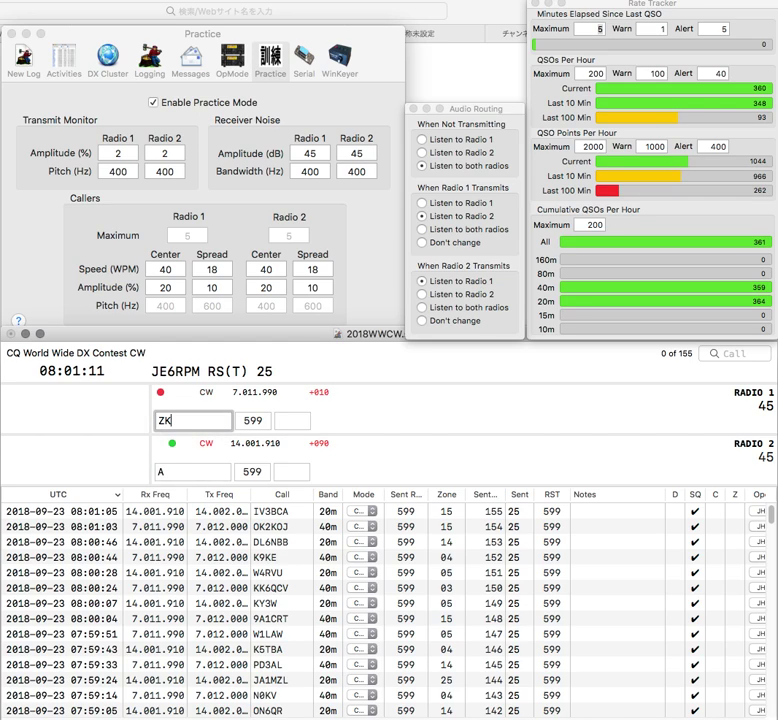
# Replace the Radio 1 call with N6YG and extend the Radio 2 call to N2A, sending both exchanges
pyautogui.press('\\')
pyautogui.press('BackSpace')
pyautogui.write('N6YG')
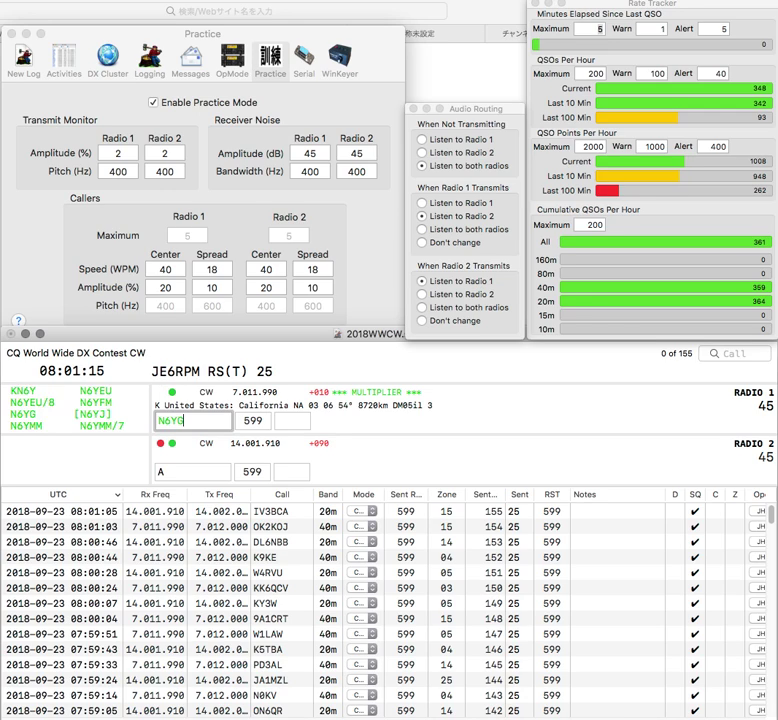
pyautogui.press('Return')
pyautogui.write('2')
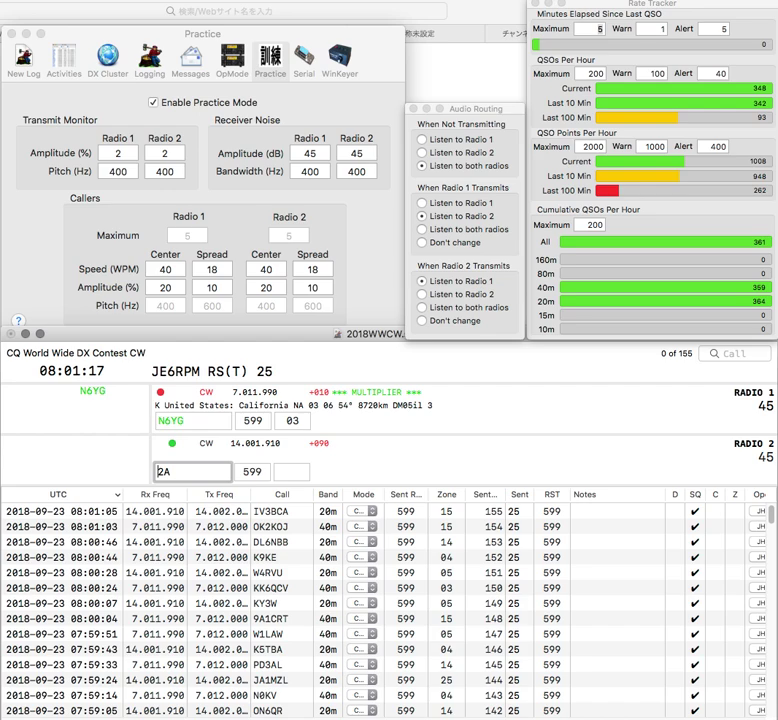
pyautogui.write('N')
pyautogui.press('Return')
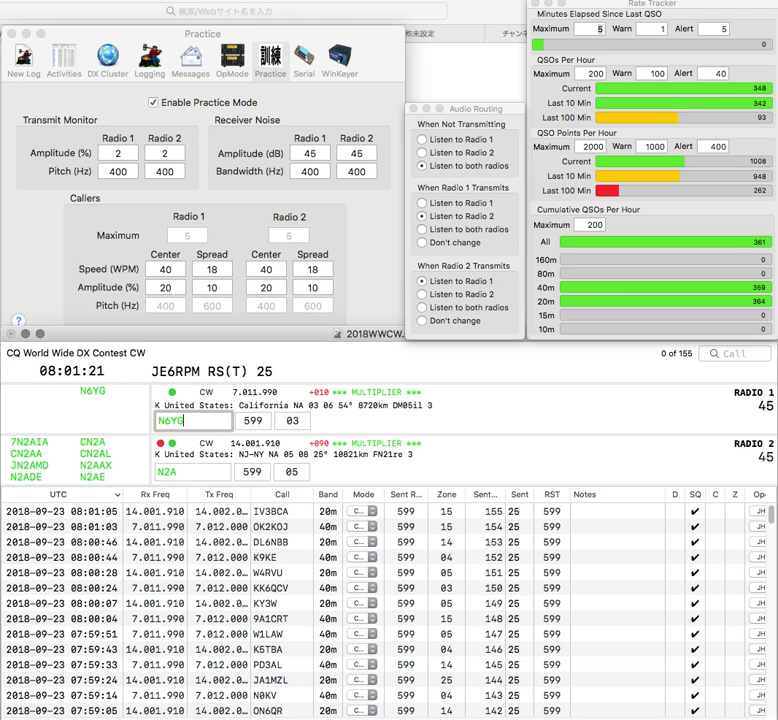
pyautogui.press('Return')
pyautogui.click(167, 471)
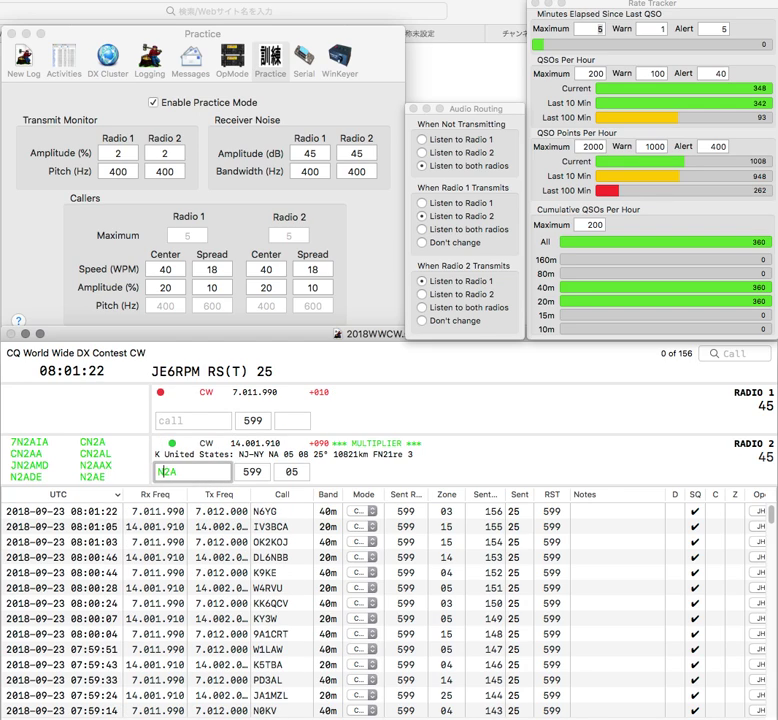
pyautogui.write('P')
pyautogui.press('Return')
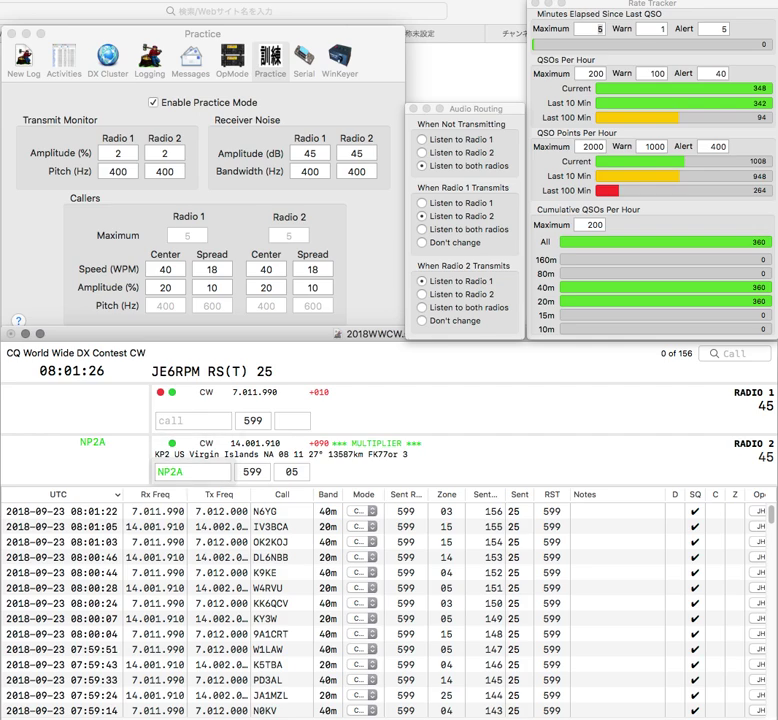
pyautogui.write('WWZ')
pyautogui.press('BackSpace')
pyautogui.press('BackSpace')
pyautogui.press('BackSpace')
pyautogui.write('Z')
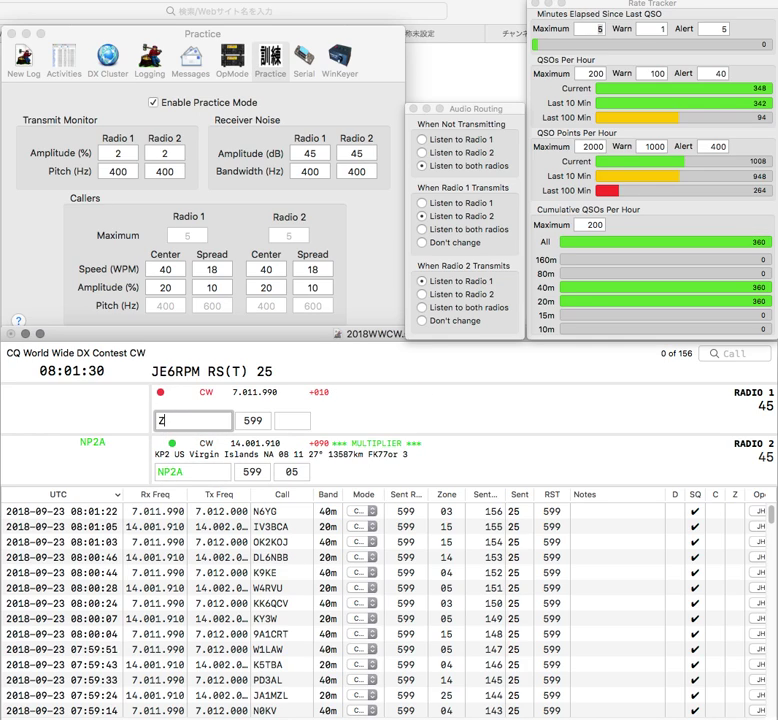
pyautogui.press('Tab')
pyautogui.write('8')
pyautogui.press('Return')
# Send VEZ on Radio 1 and S on Radio 2, and shorten the Radio 1 call to VE
pyautogui.write('VE')
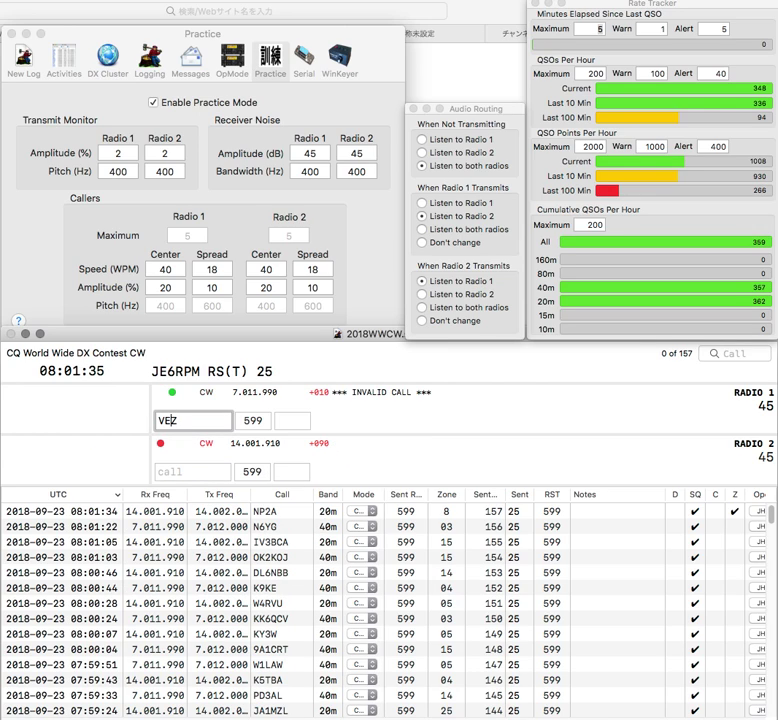
pyautogui.press('Return')
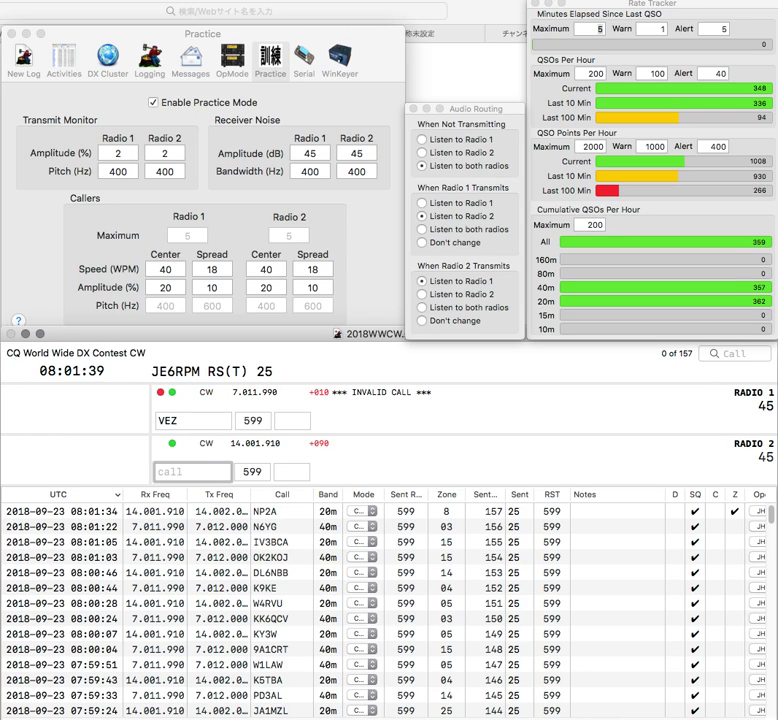
pyautogui.write('S')
pyautogui.press('Return')
pyautogui.press('BackSpace')
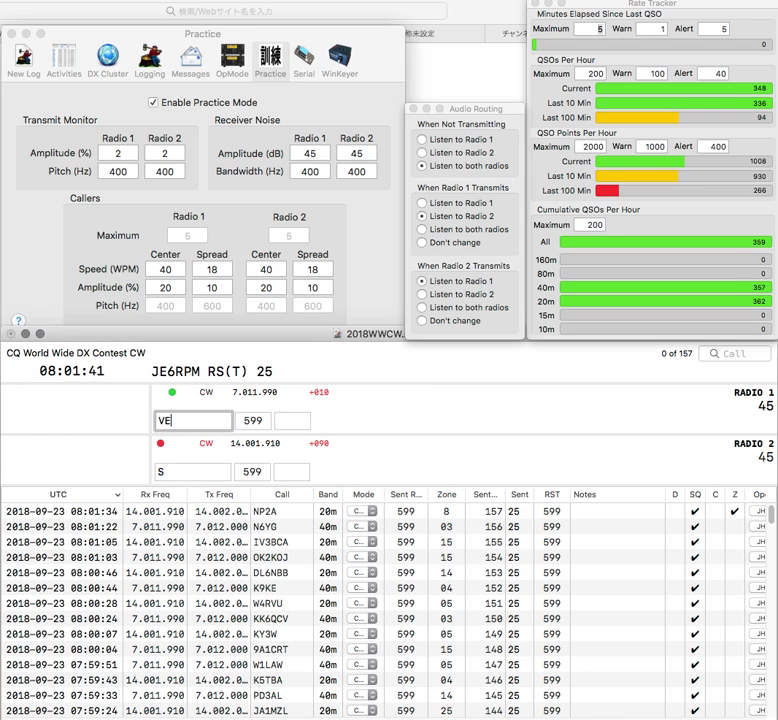
pyautogui.press('Return')
pyautogui.press('BackSpace')
pyautogui.write('SMS')
pyautogui.click(159, 420)
pyautogui.write('3WG')
pyautogui.press('BackSpace')
pyautogui.write('PZ')
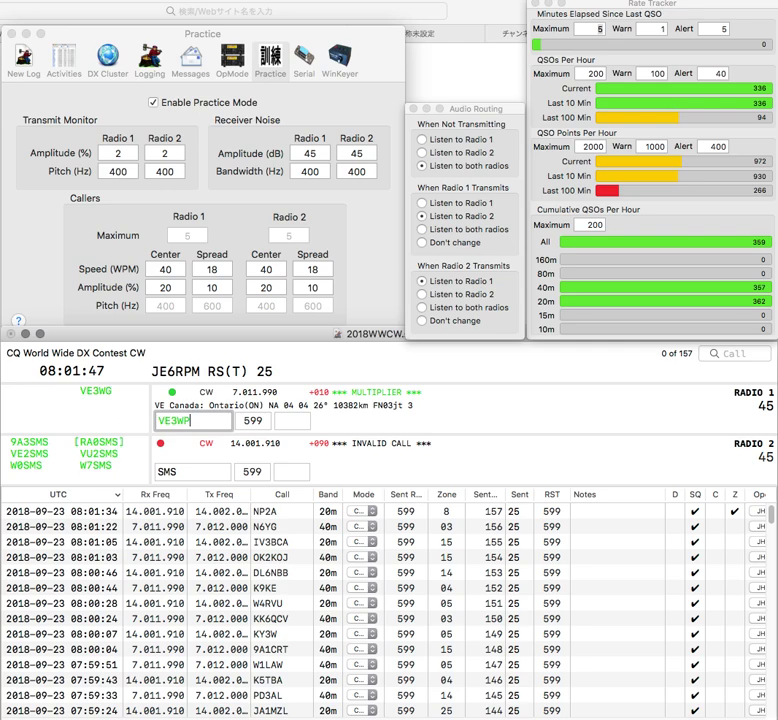
pyautogui.press('Return')
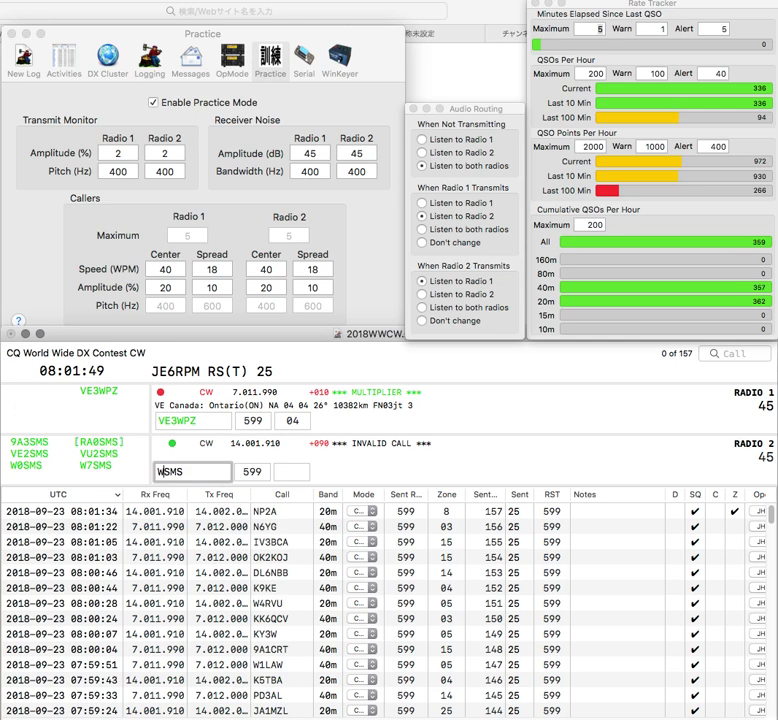
pyautogui.write('W0')
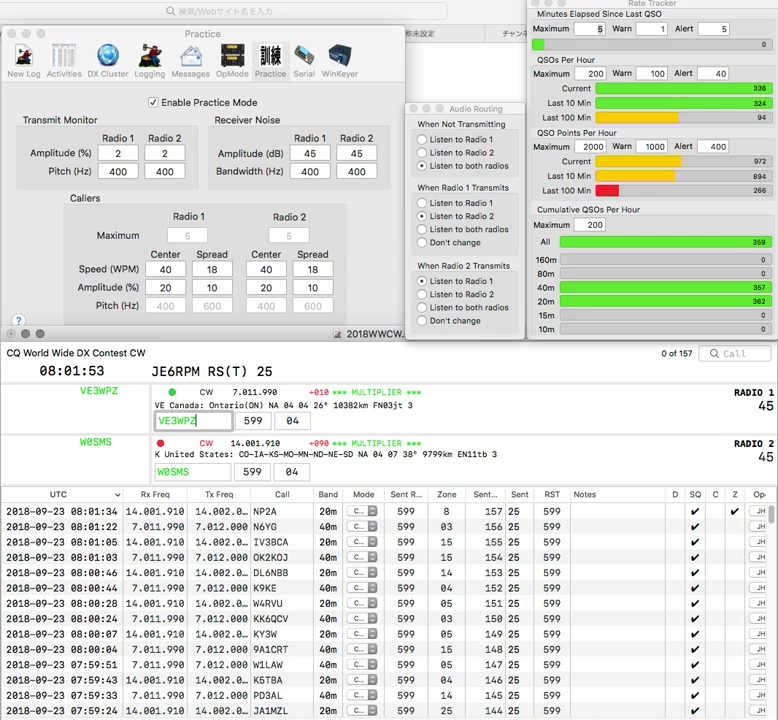
pyautogui.press('Return')
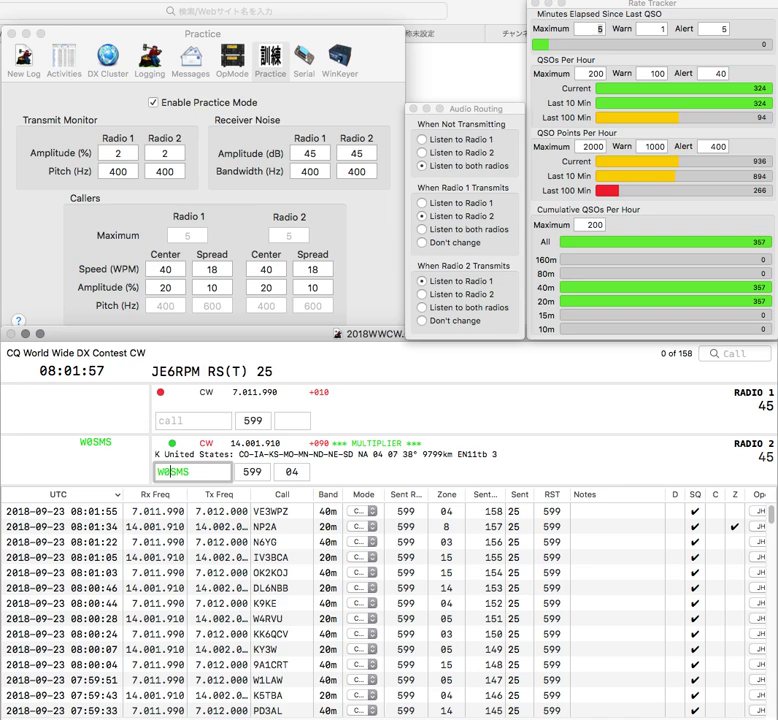
pyautogui.press('Return')
pyautogui.write('F5')
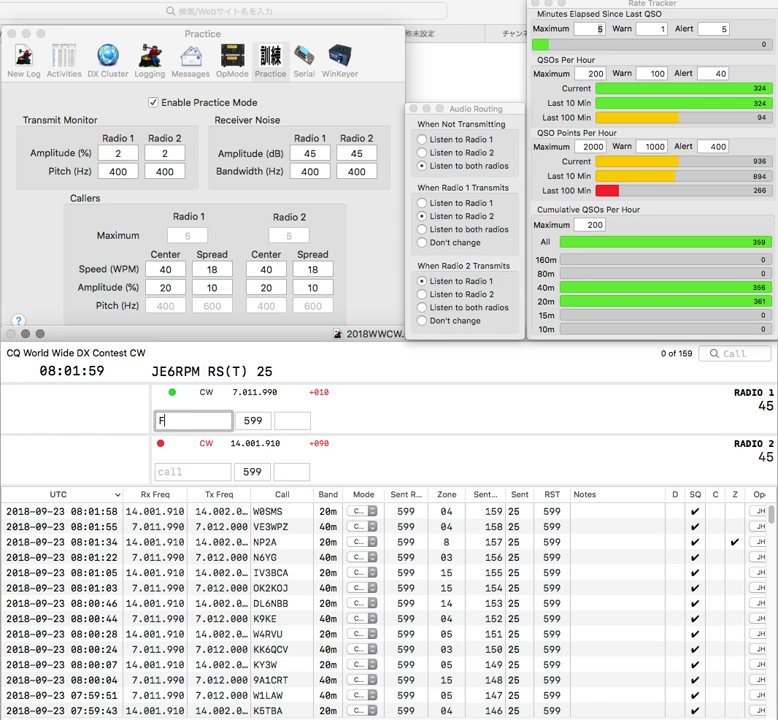
pyautogui.press('Tab')
pyautogui.write('K4EJ')
pyautogui.press('Return')
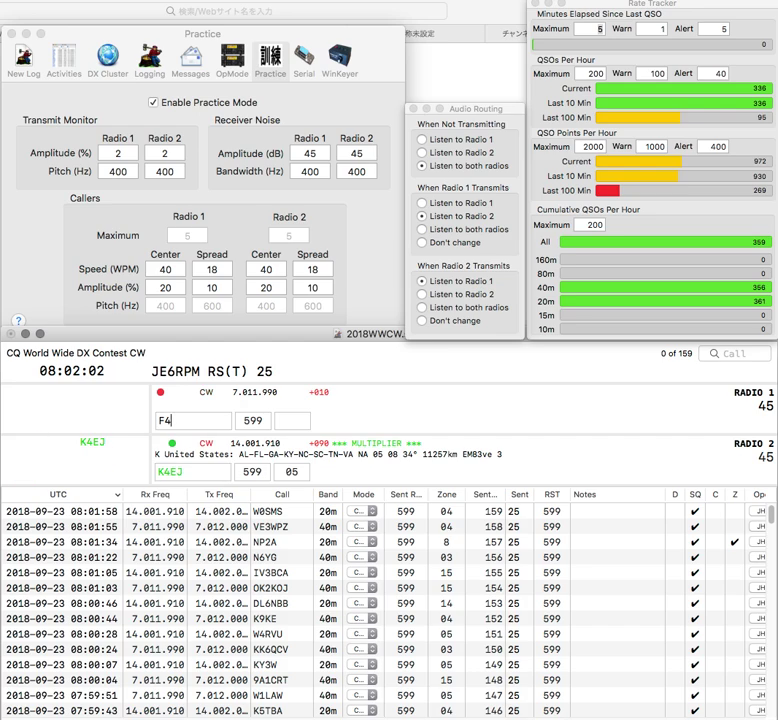
pyautogui.press('BackSpace')
pyautogui.write('5O')
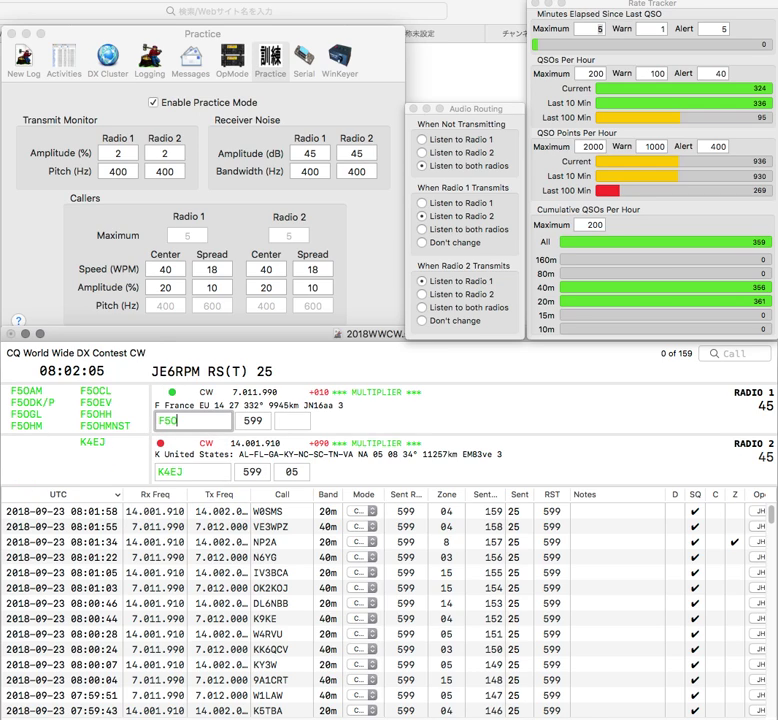
pyautogui.press('Return')
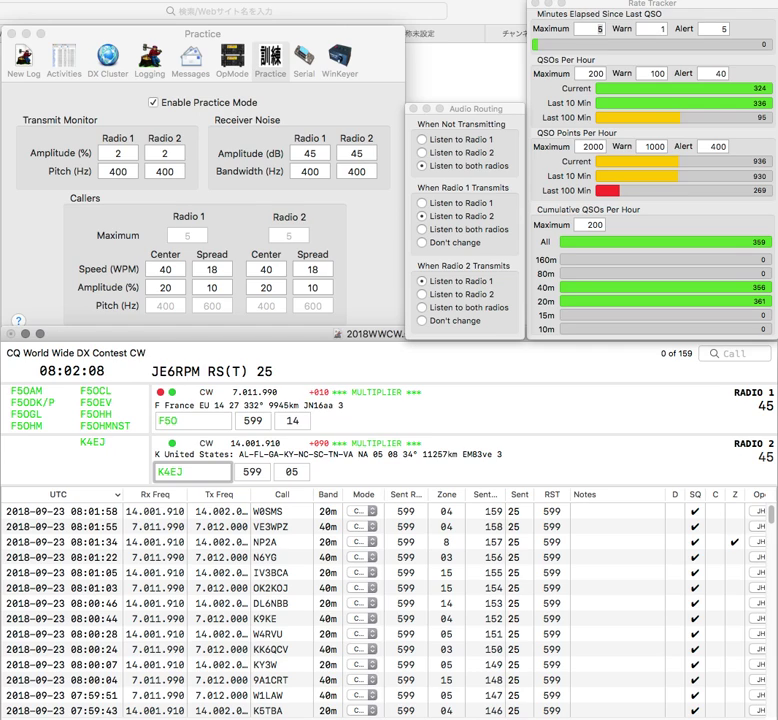
pyautogui.press('Return')
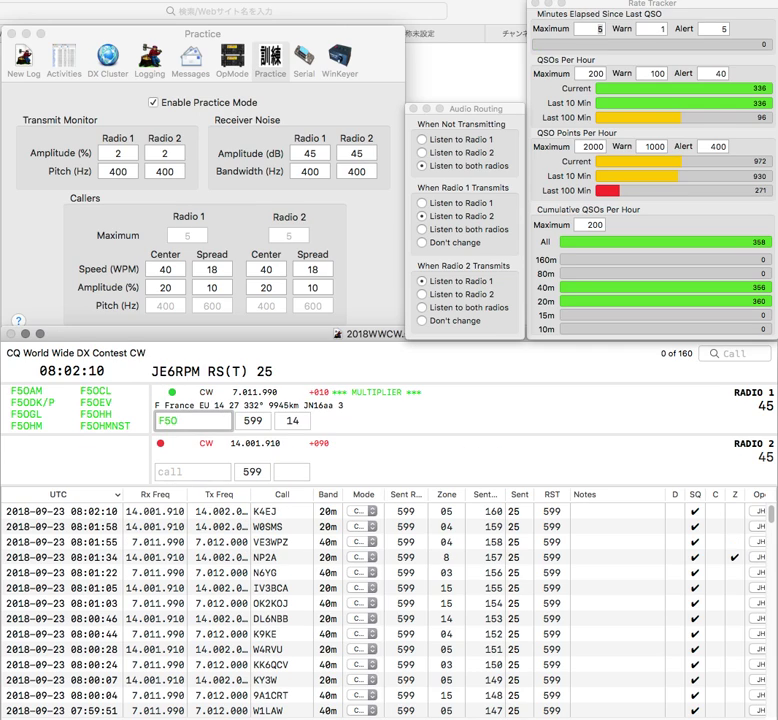
pyautogui.write('F5OHV')
pyautogui.press('Return')
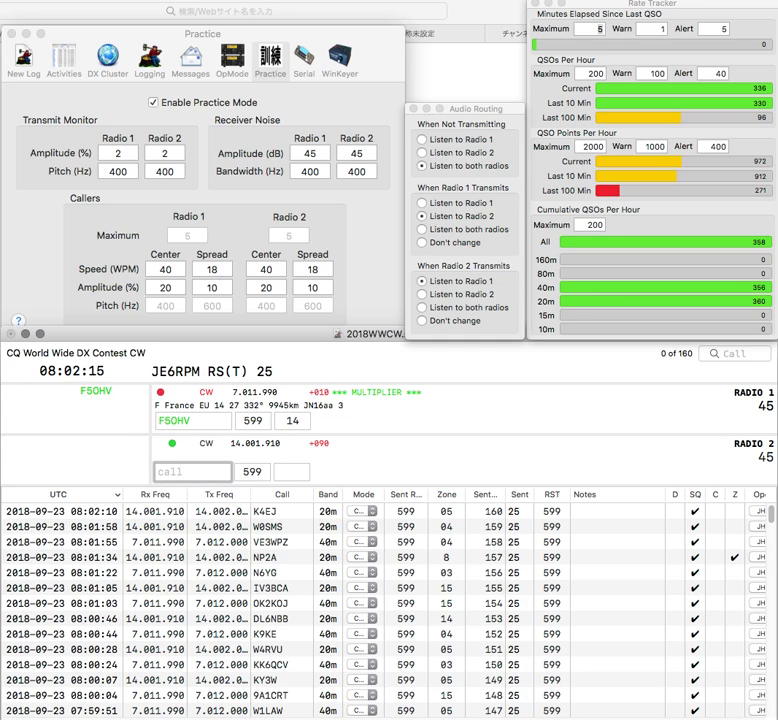
pyautogui.write('P')
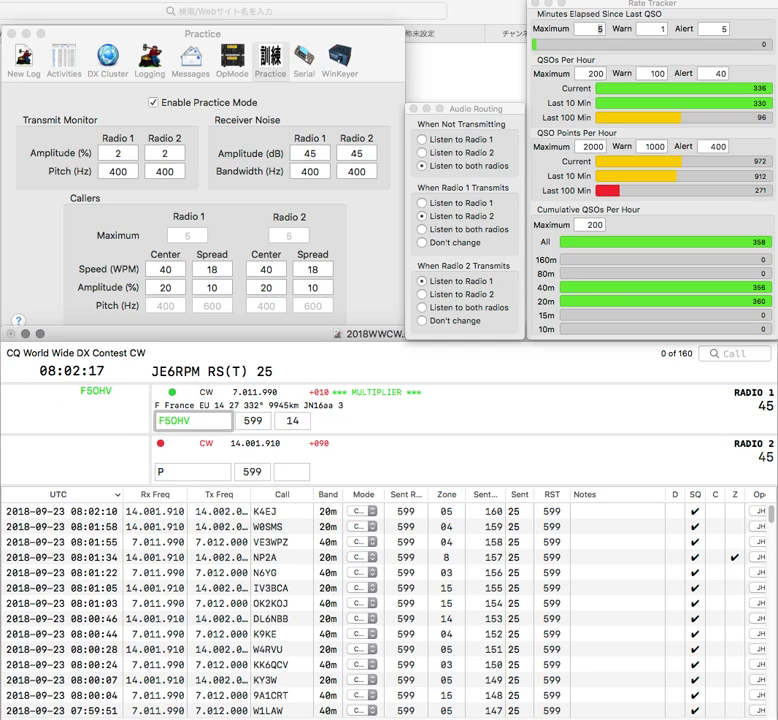
pyautogui.press('Return')
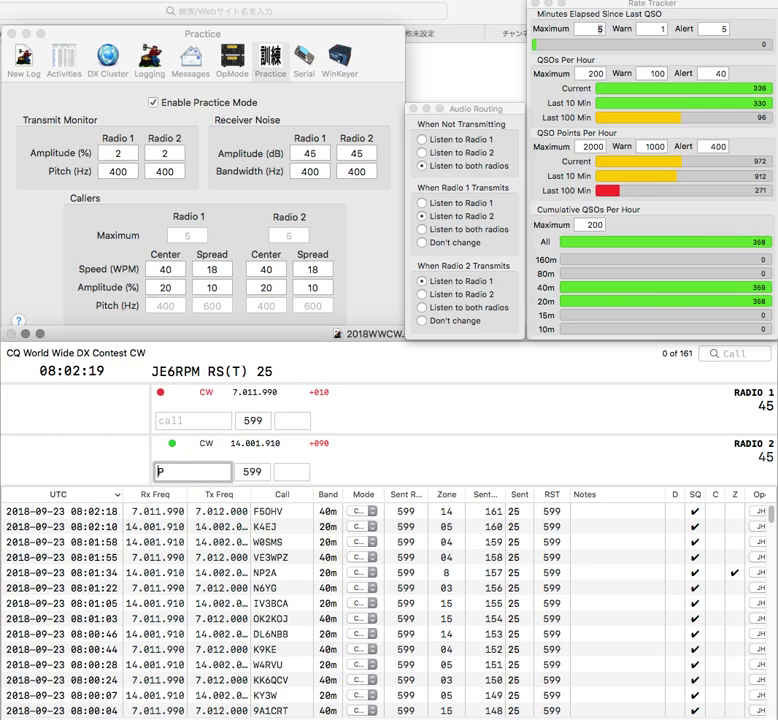
pyautogui.write('KA0HZ')
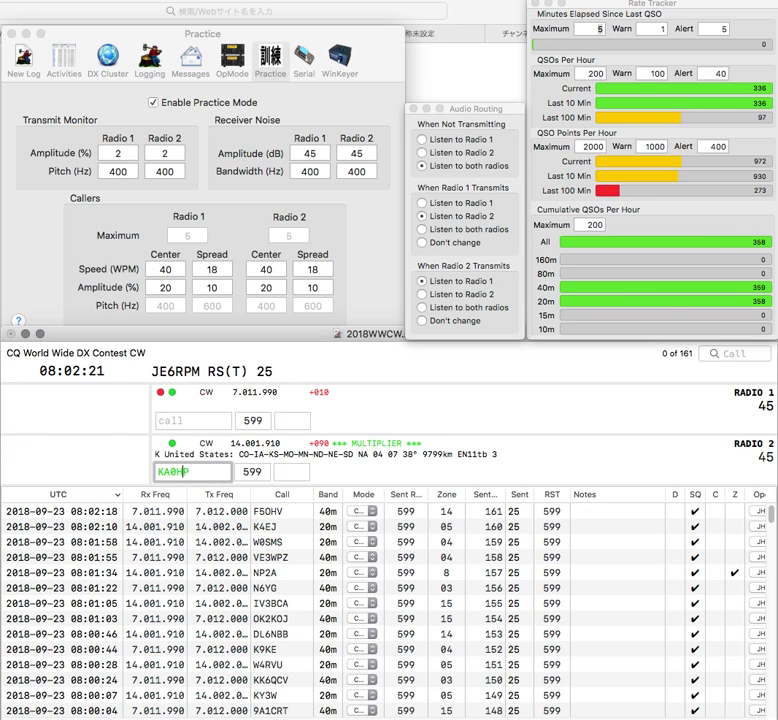
pyautogui.press('Return')
pyautogui.write('EOC')
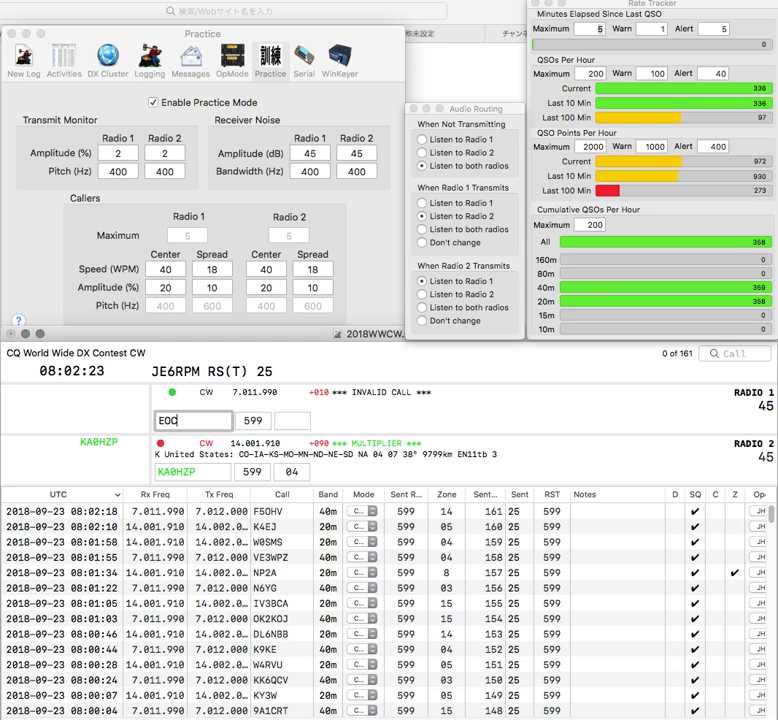
pyautogui.press('BackSpace')
pyautogui.write('Y')
pyautogui.press('Return')
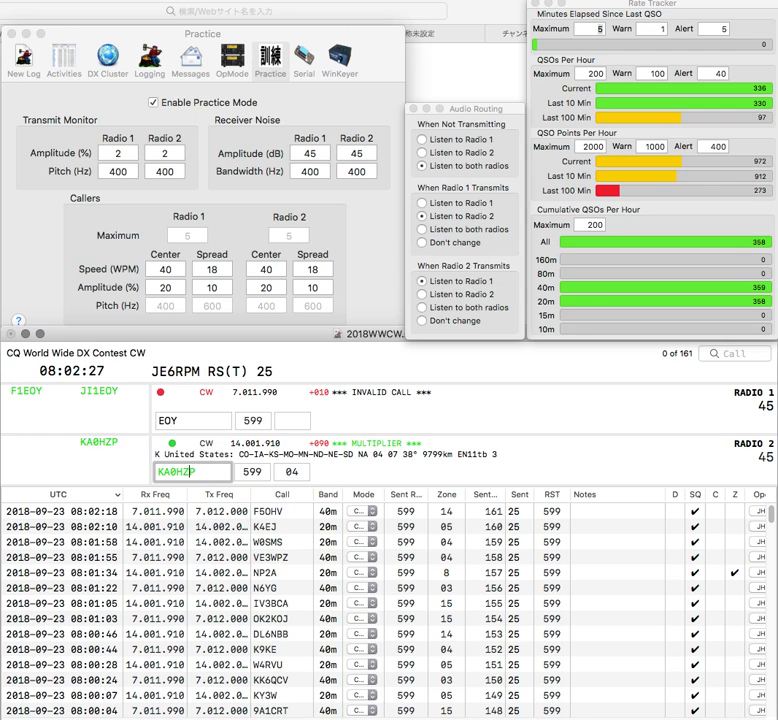
pyautogui.press('Return')
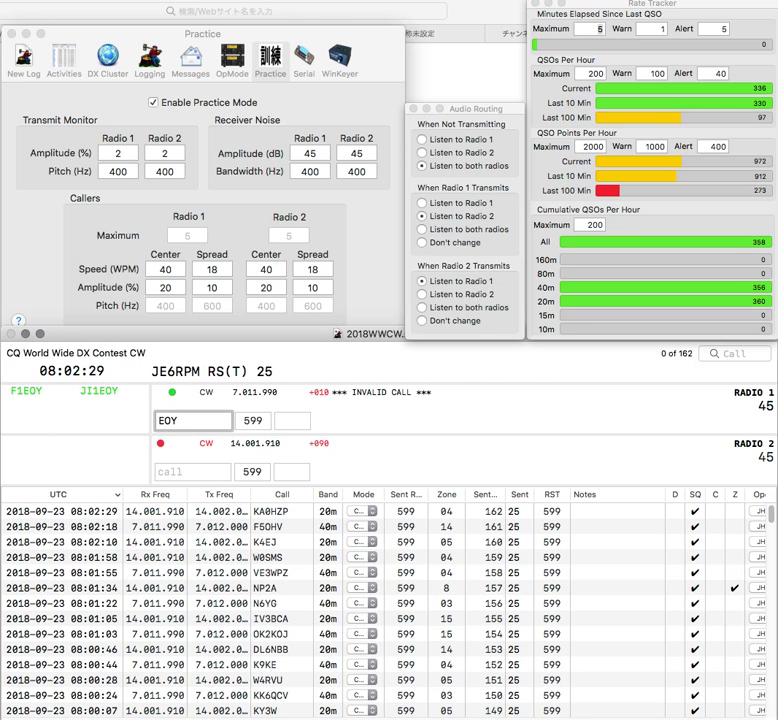
# Complete and log F1EOY on Radio 1, answering AC8GL with its exchange on Radio 2
pyautogui.press('Home')
pyautogui.write('F1')
pyautogui.press('Return')
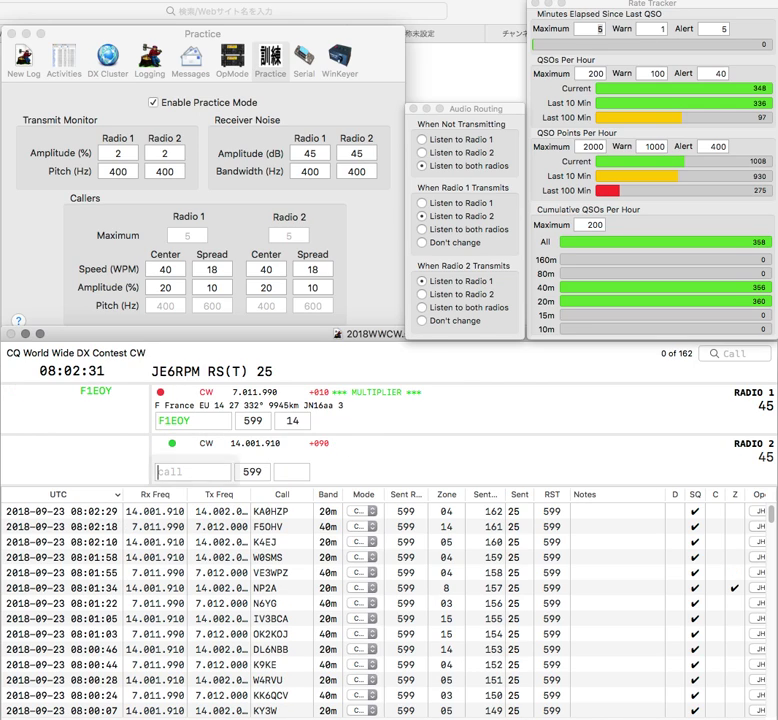
pyautogui.write('AC8GL')
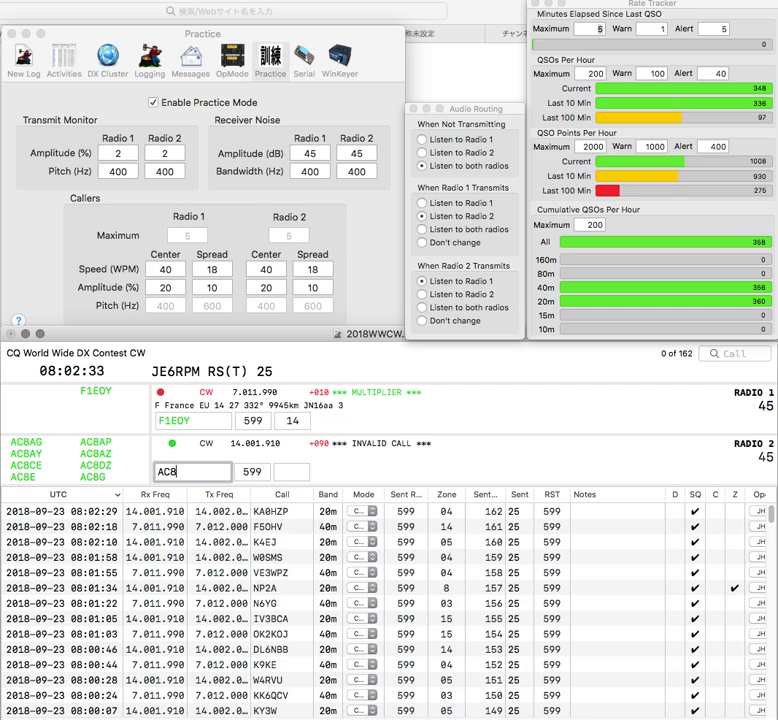
pyautogui.press('Return')
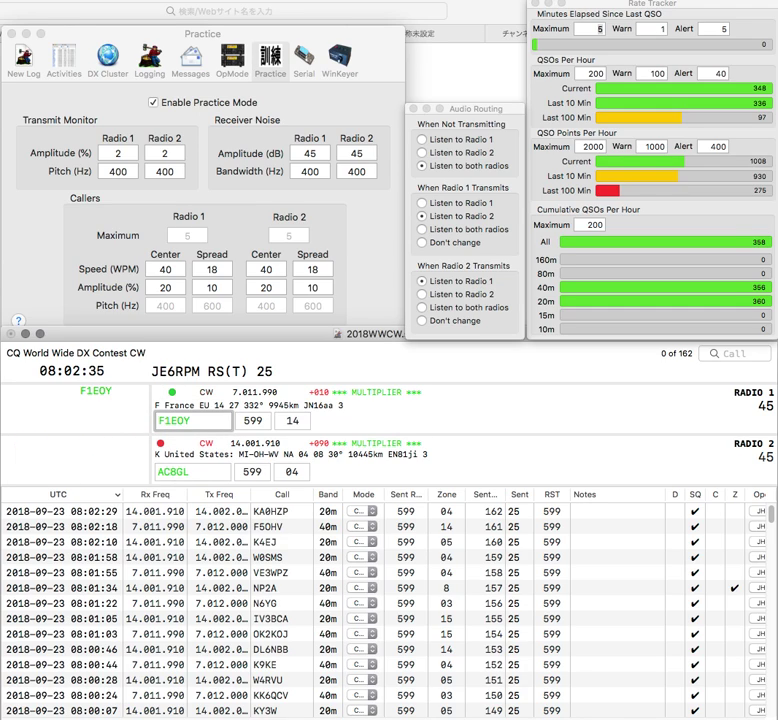
pyautogui.press('Return')
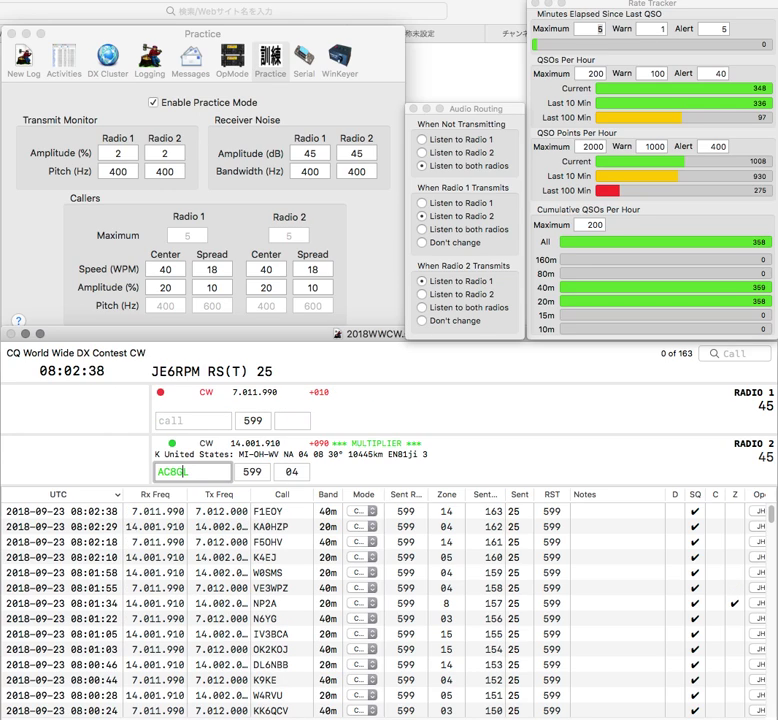
pyautogui.press('Left')
pyautogui.press('Left')
pyautogui.press('BackSpace')
pyautogui.write('7')
pyautogui.press('Return')
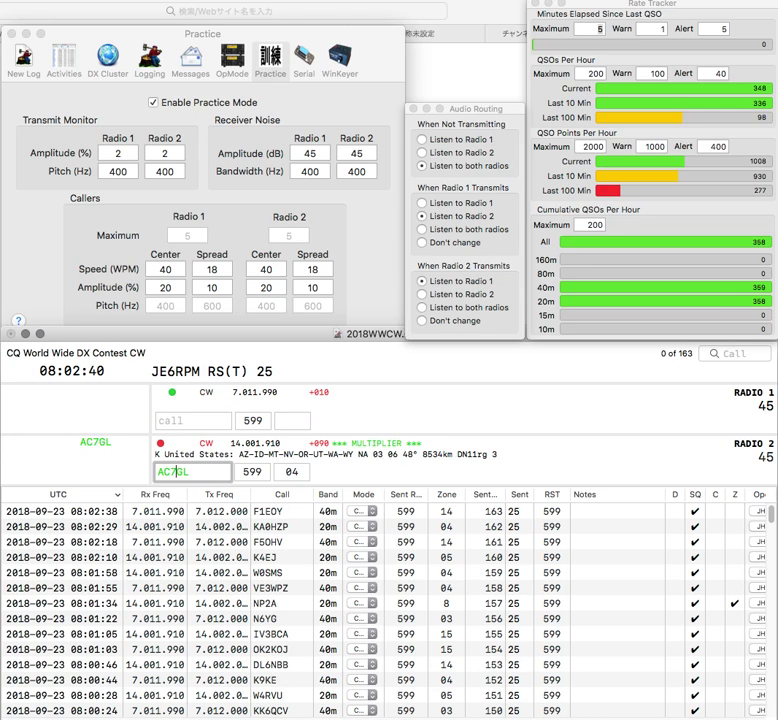
pyautogui.write('K3AUT')
pyautogui.press('Return')
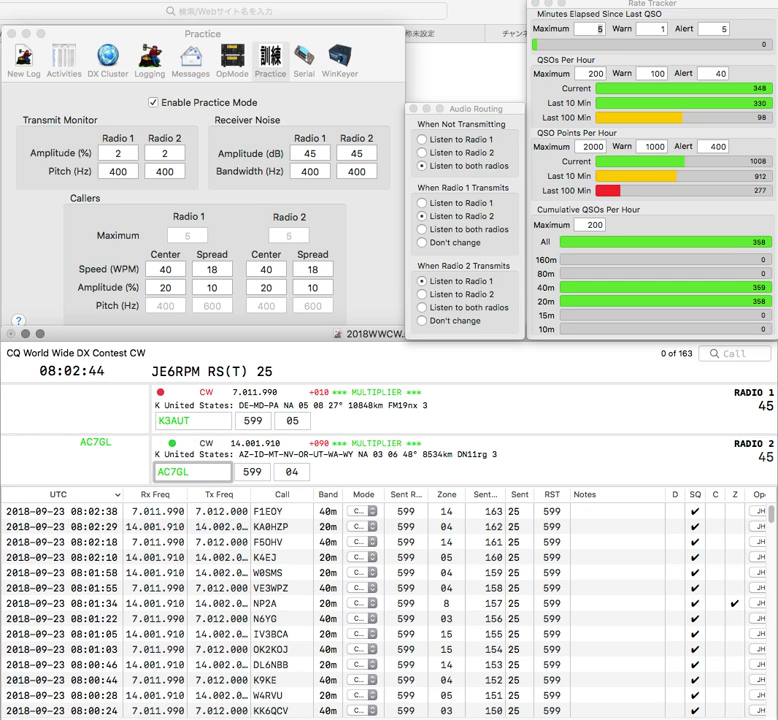
pyautogui.press('Tab')
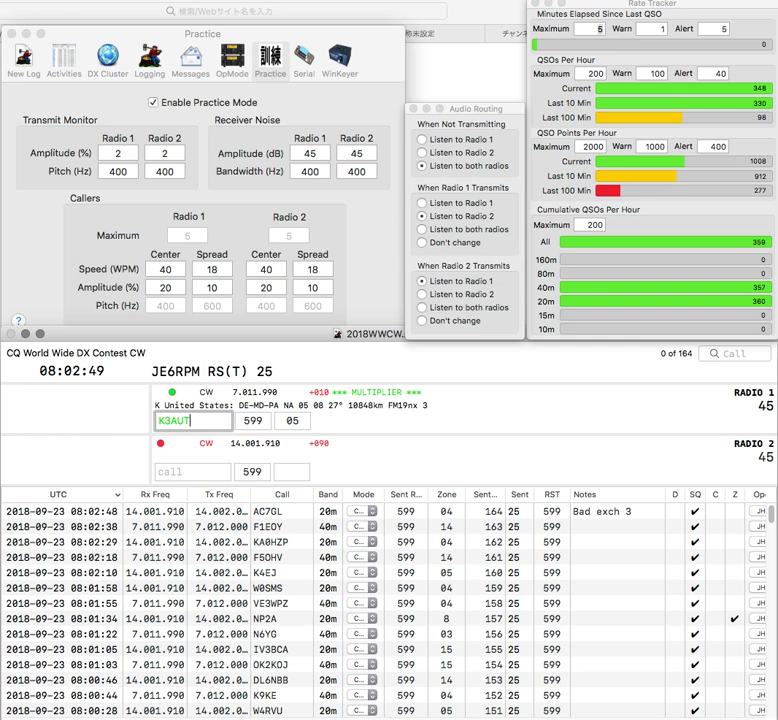
pyautogui.press('Left')
pyautogui.press('Left')
pyautogui.press('BackSpace')
pyautogui.write('R')
pyautogui.press('Return')
pyautogui.write('DX')
pyautogui.press('Return')
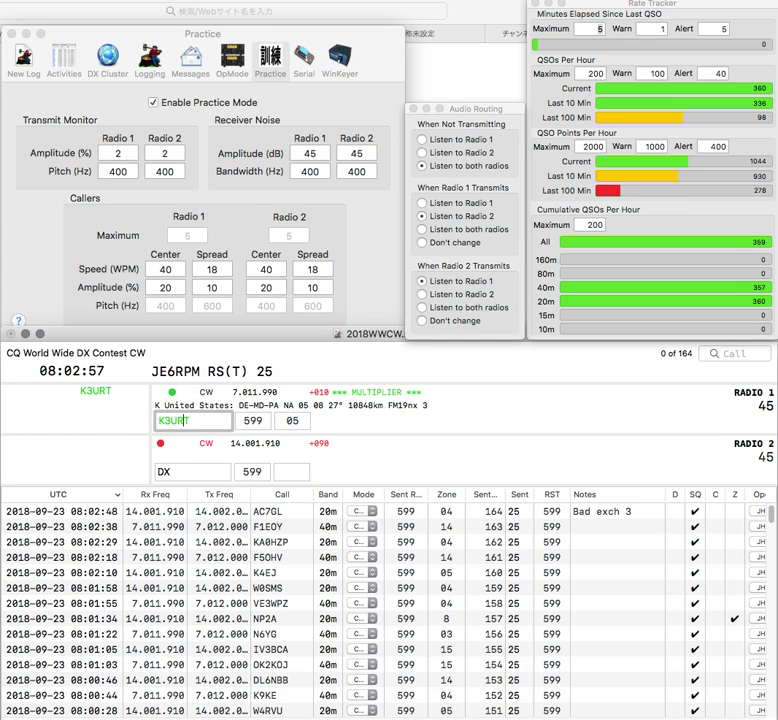
pyautogui.press('Return')
pyautogui.write('W4')
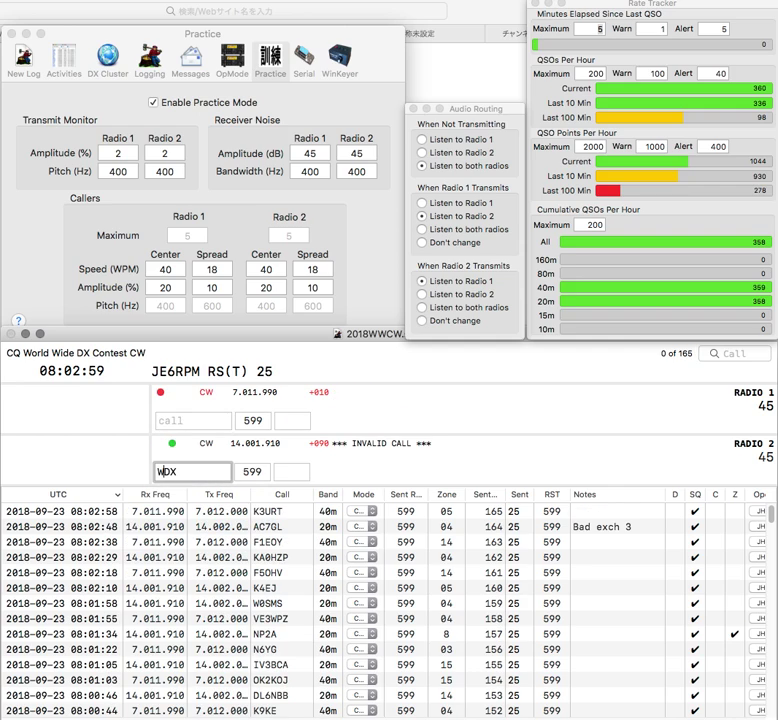
pyautogui.press('Right')
pyautogui.write('U')
pyautogui.press('Return')
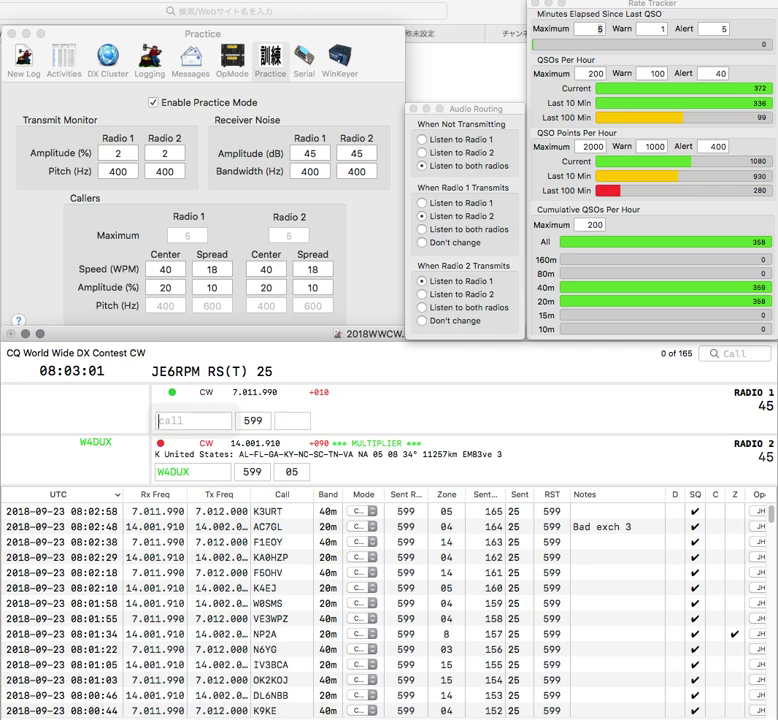
pyautogui.write('TC10M')
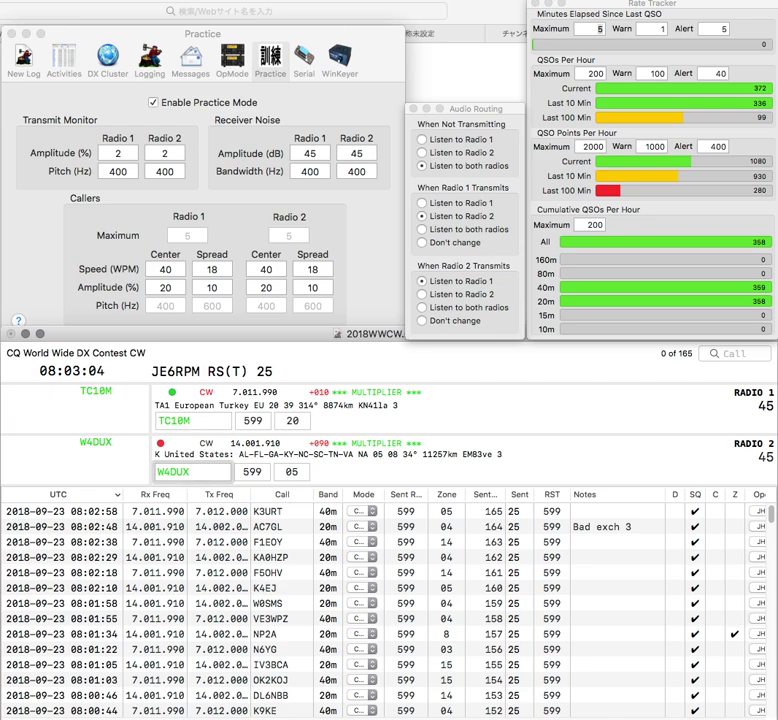
pyautogui.press('Return')
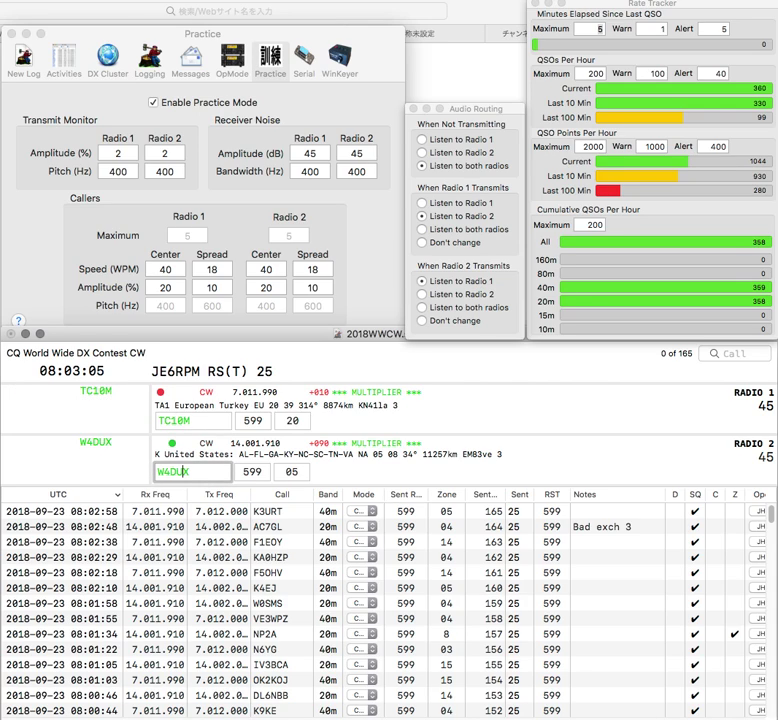
pyautogui.press('Return')
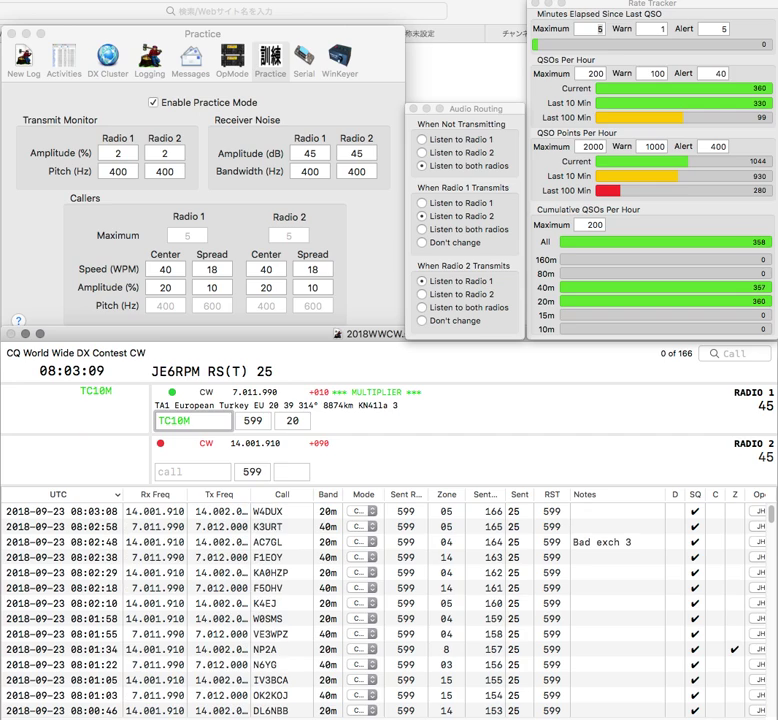
pyautogui.press('Return')
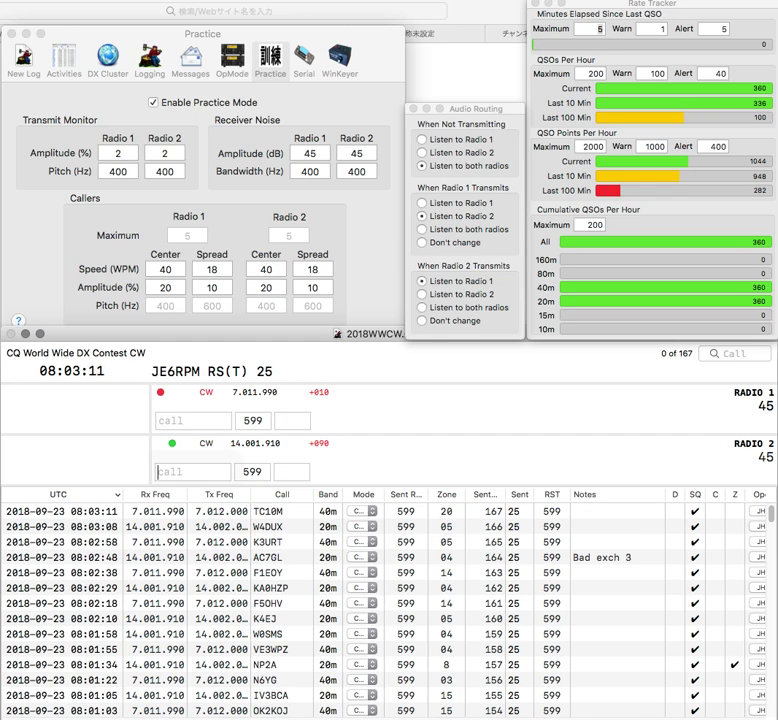
pyautogui.write('W5')
pyautogui.press('\\')
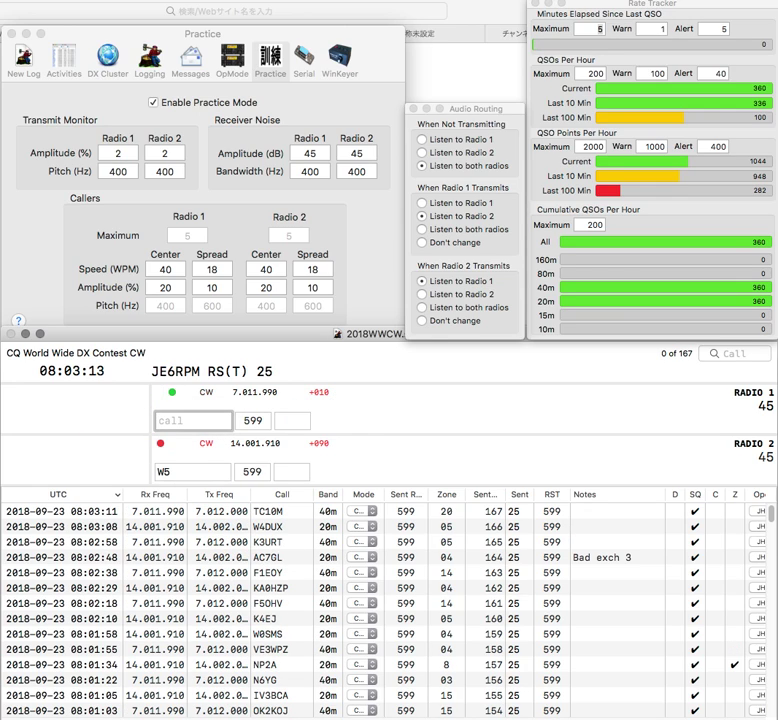
pyautogui.write('W8PRL')
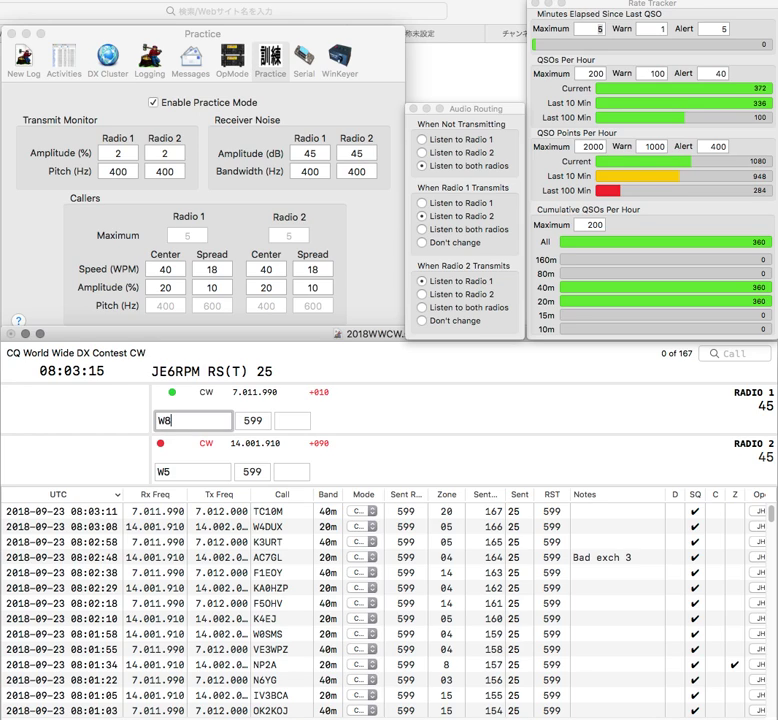
pyautogui.press('BackSpace')
pyautogui.press('BackSpace')
pyautogui.write('L')
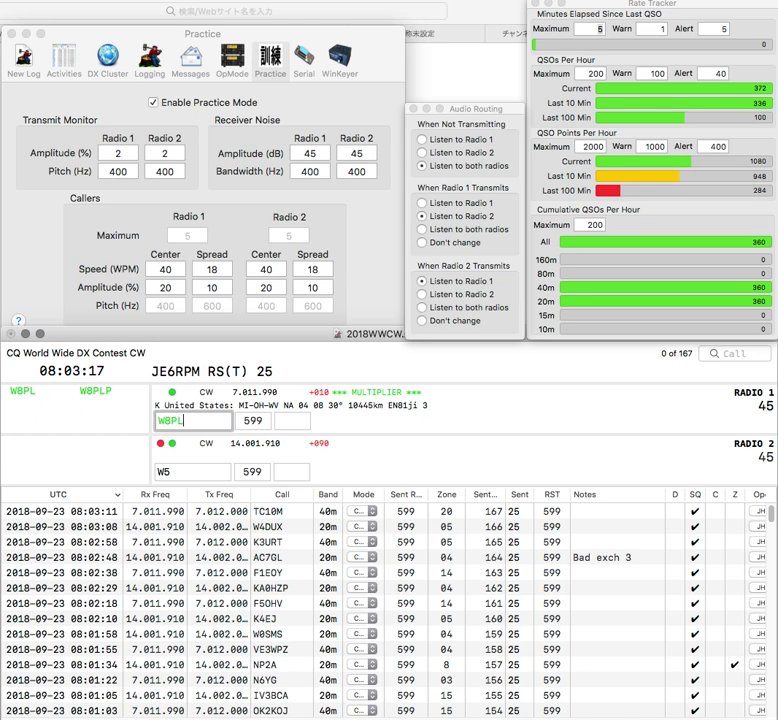
pyautogui.write('P')
pyautogui.press('Return')
pyautogui.write('AJ')
pyautogui.press('Return')
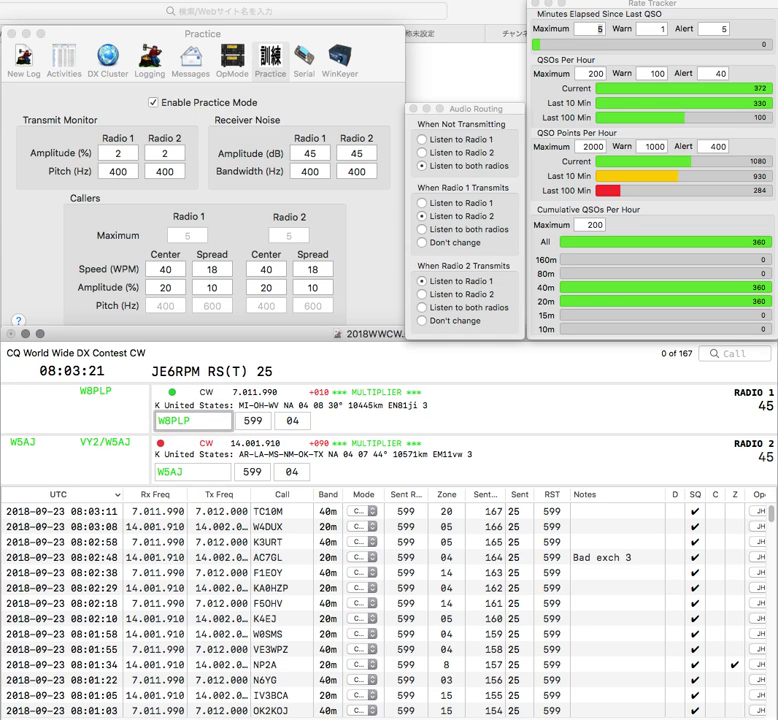
pyautogui.press('Return')
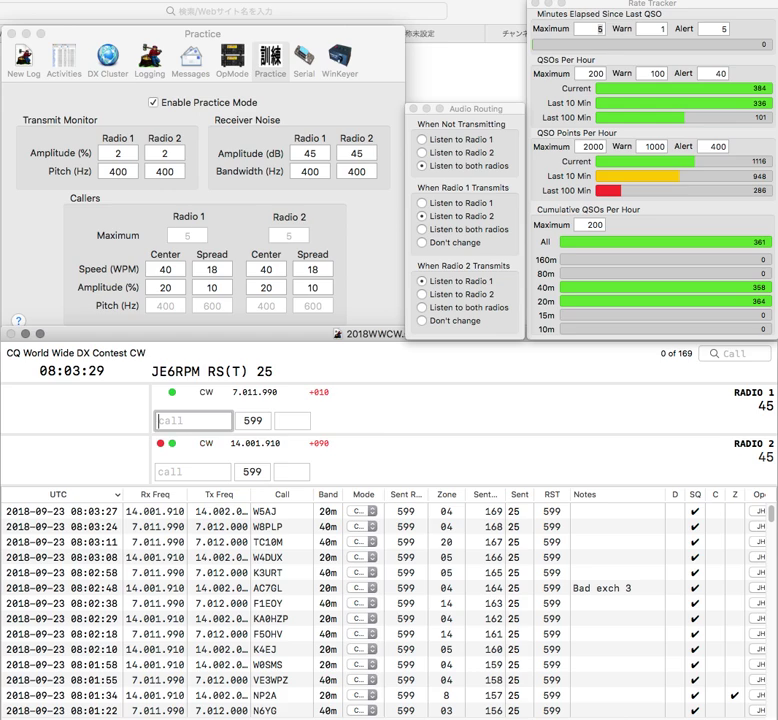
# Enter N1ME on Radio 2 and send its exchange
pyautogui.press('Down')
pyautogui.write('N1ME')
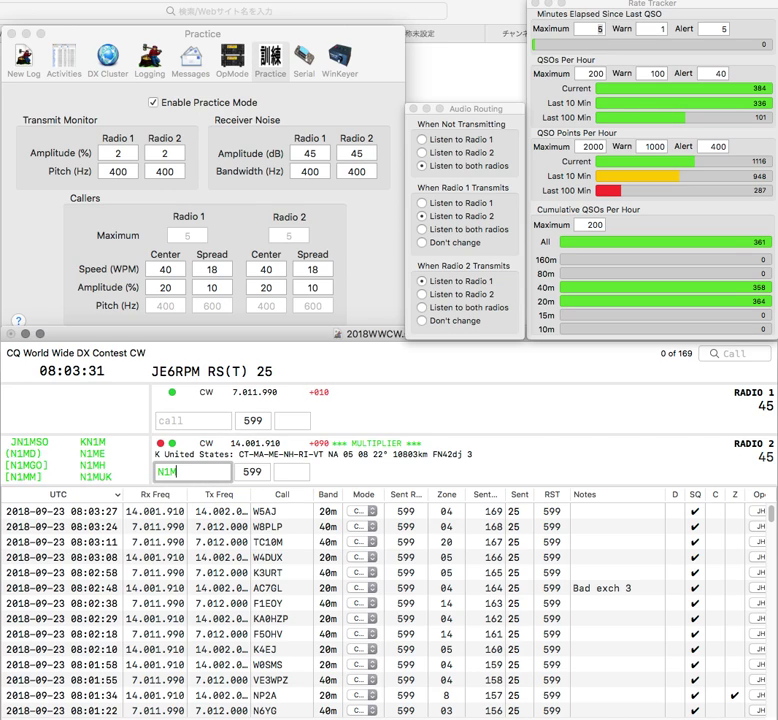
pyautogui.press('Return')
pyautogui.press('Down')
pyautogui.press('Return')
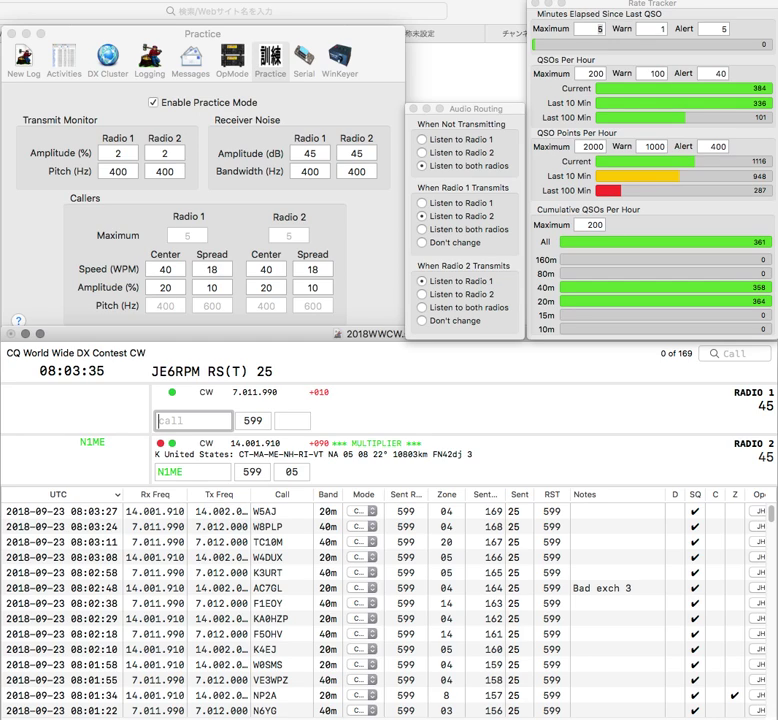
pyautogui.write('PJ')
pyautogui.press('Return')
pyautogui.press('Return')
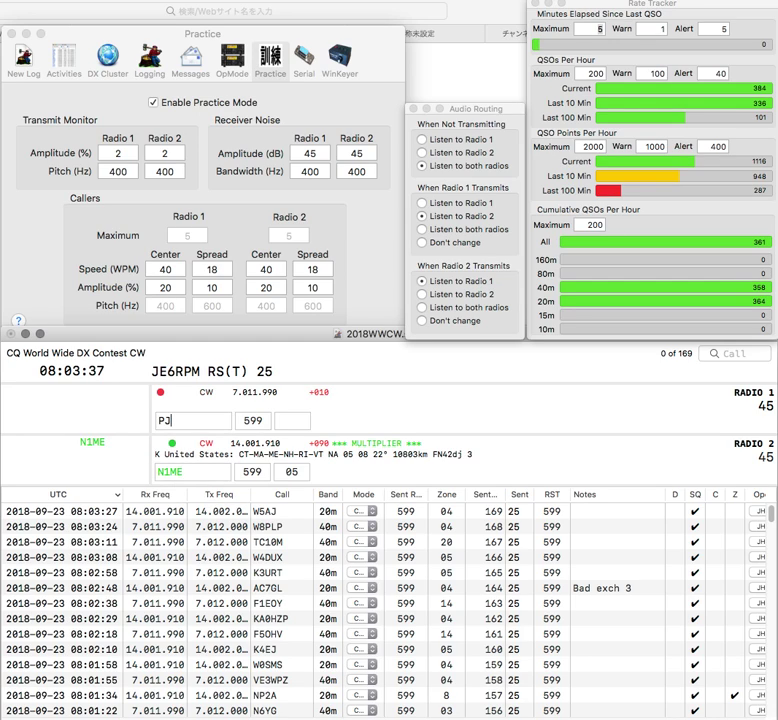
pyautogui.write('J')
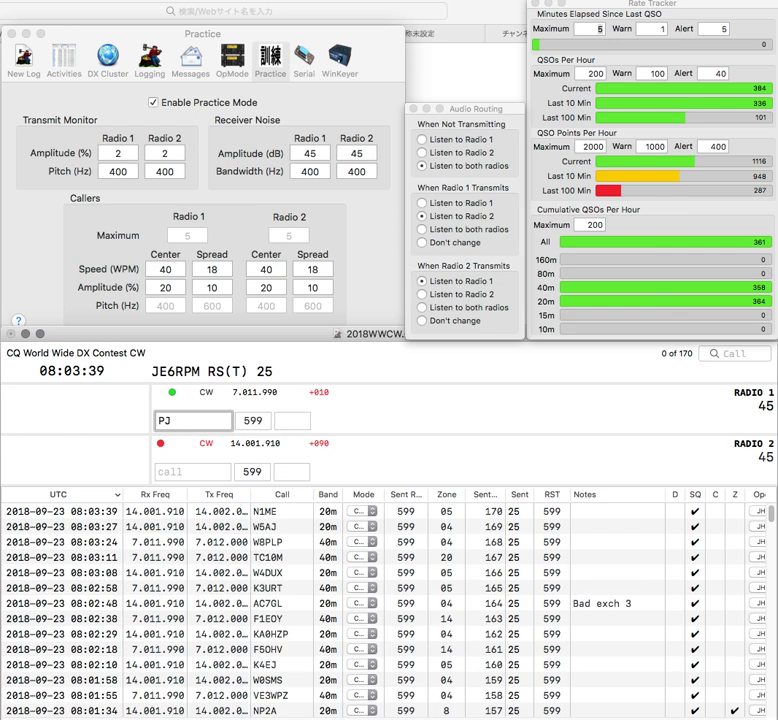
pyautogui.click(158, 421)
pyautogui.write('KD2R')
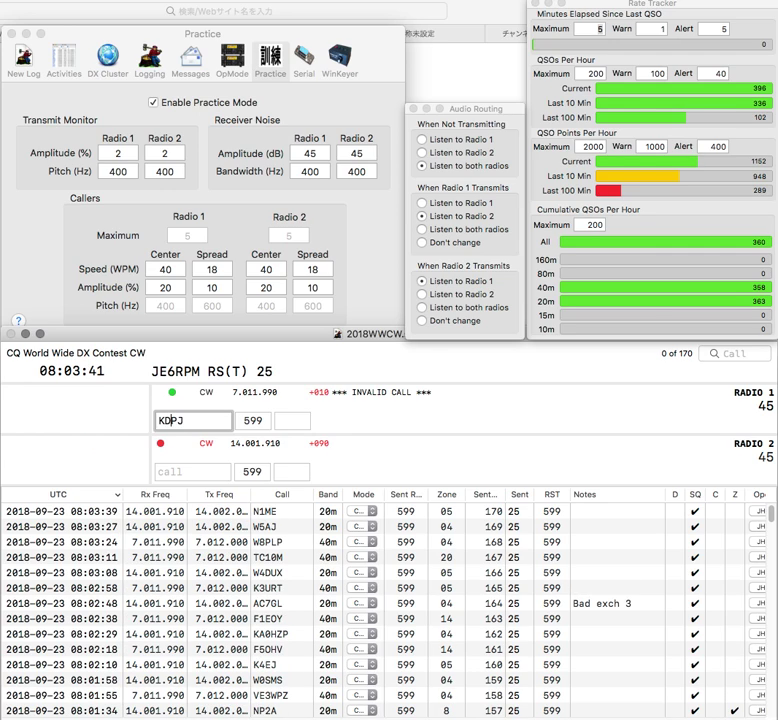
pyautogui.press('Return')
pyautogui.write('AMH')
pyautogui.click(183, 421)
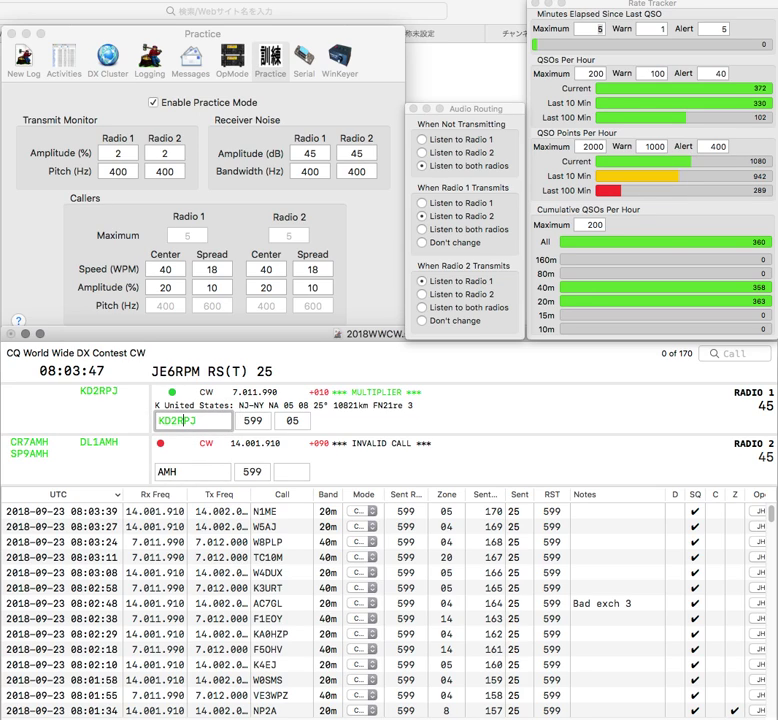
pyautogui.press('Return')
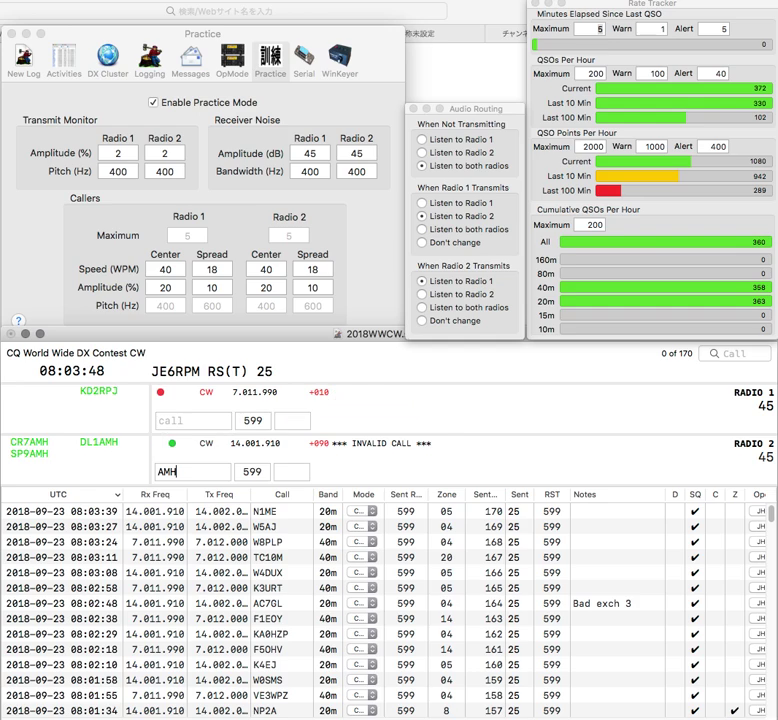
pyautogui.write('SP9')
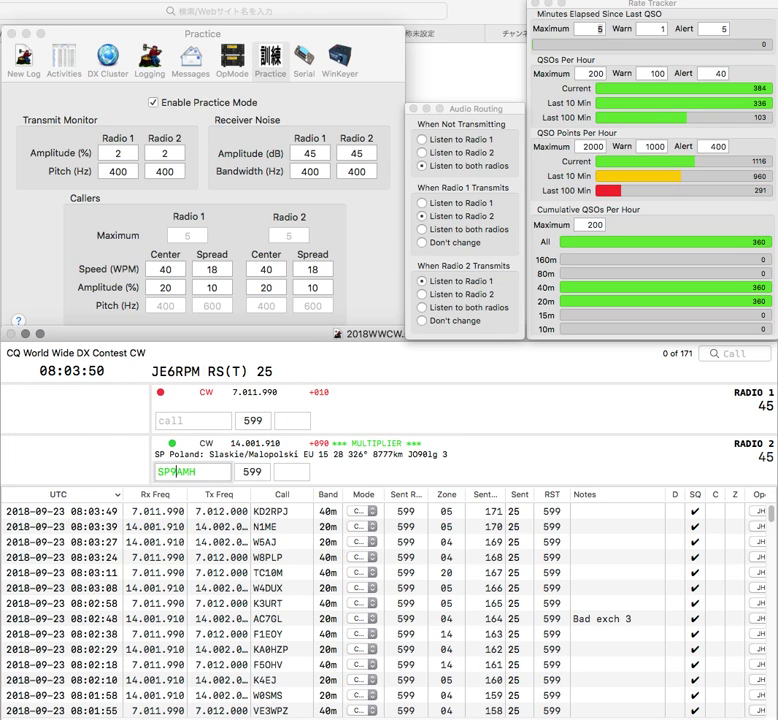
pyautogui.press('Return')
pyautogui.write('YO4L')
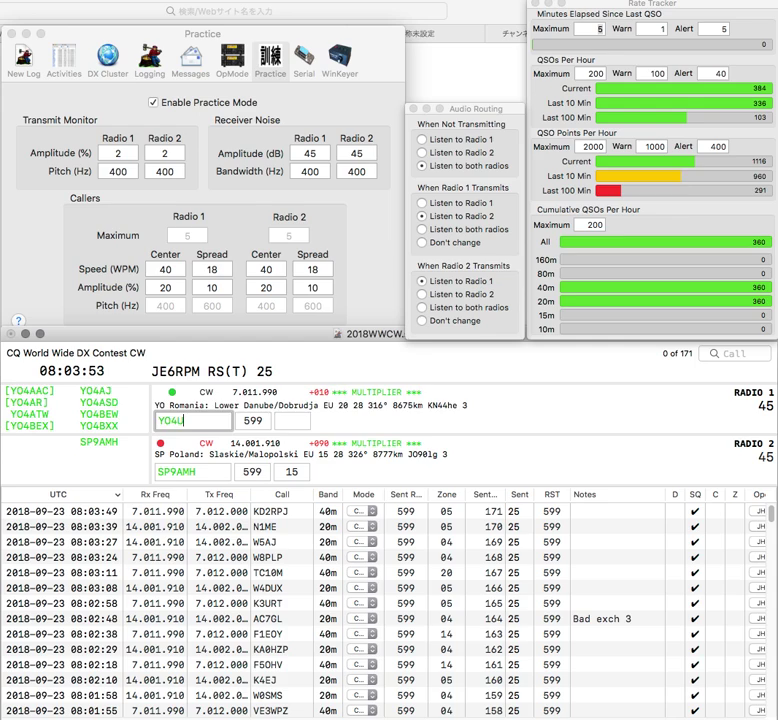
pyautogui.press('BackSpace')
pyautogui.write('UQ')
pyautogui.press('Return')
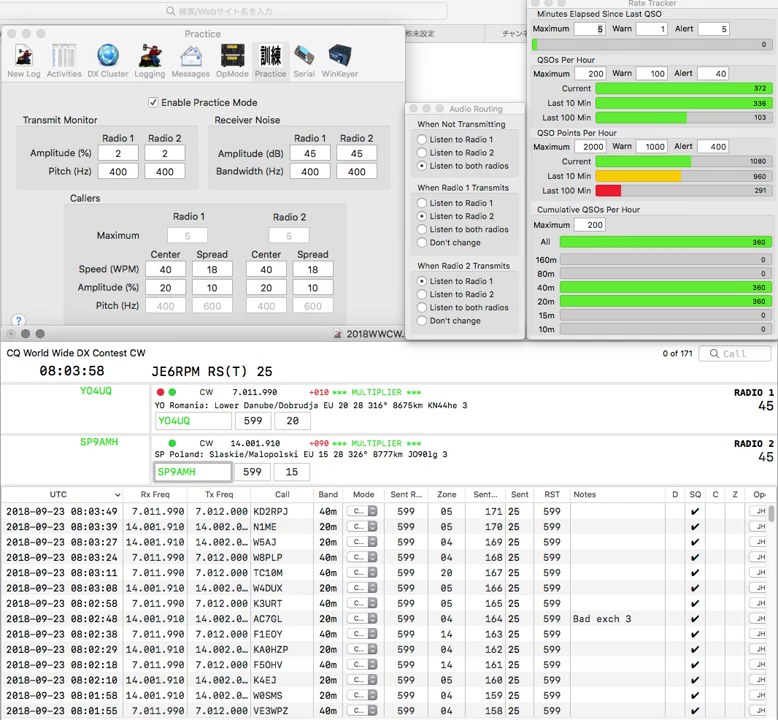
pyautogui.press('Return')
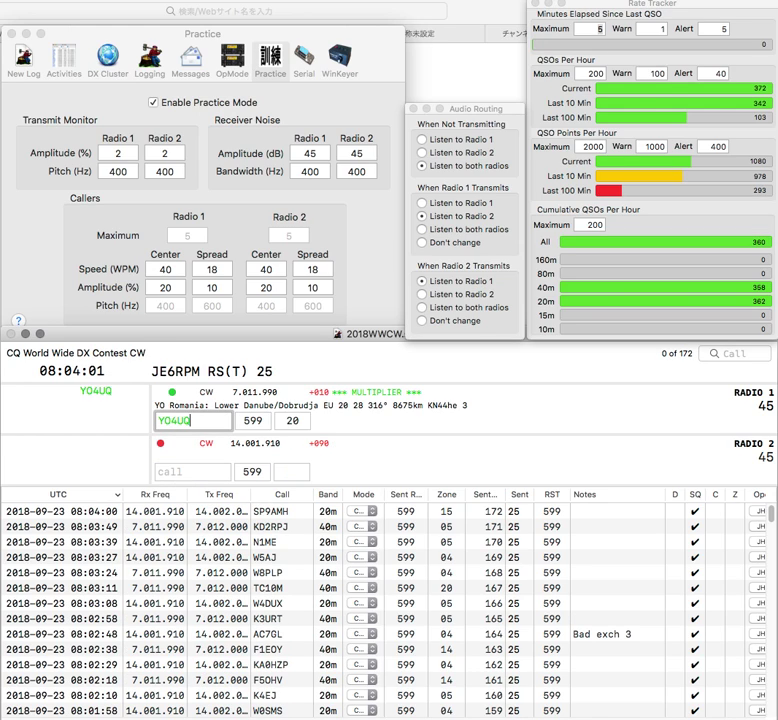
pyautogui.press('Return')
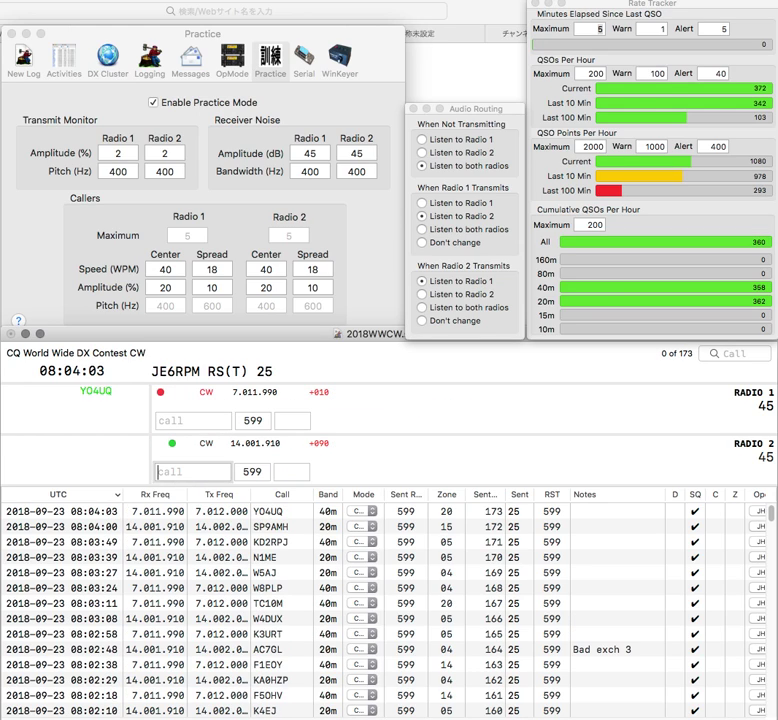
pyautogui.write('DJ6')
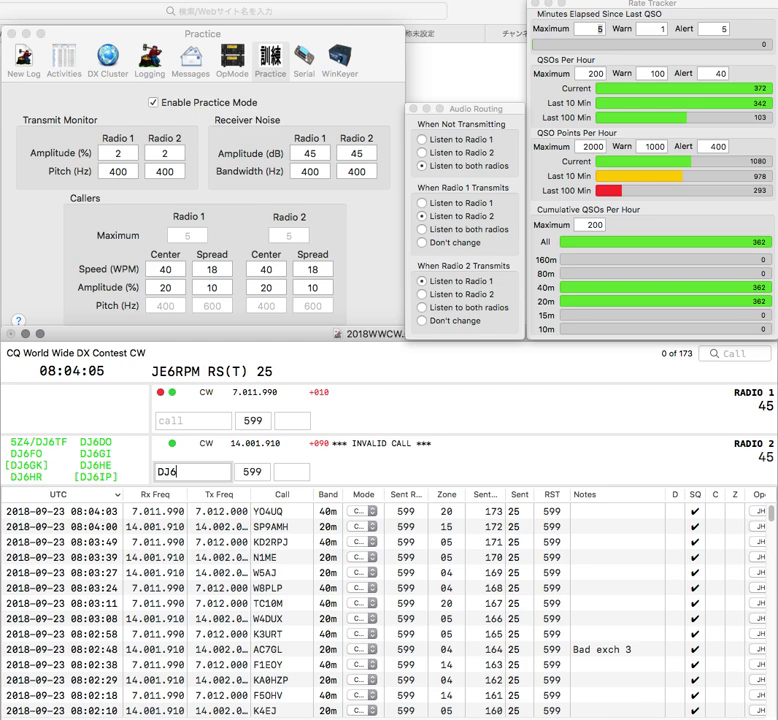
pyautogui.press('Return')
pyautogui.write('KM')
pyautogui.press('Return')
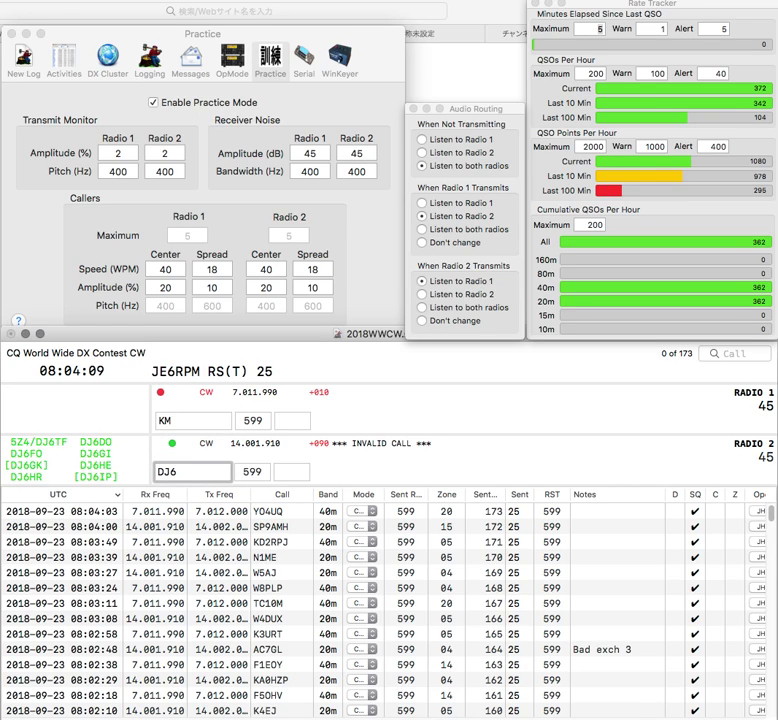
pyautogui.write('BA')
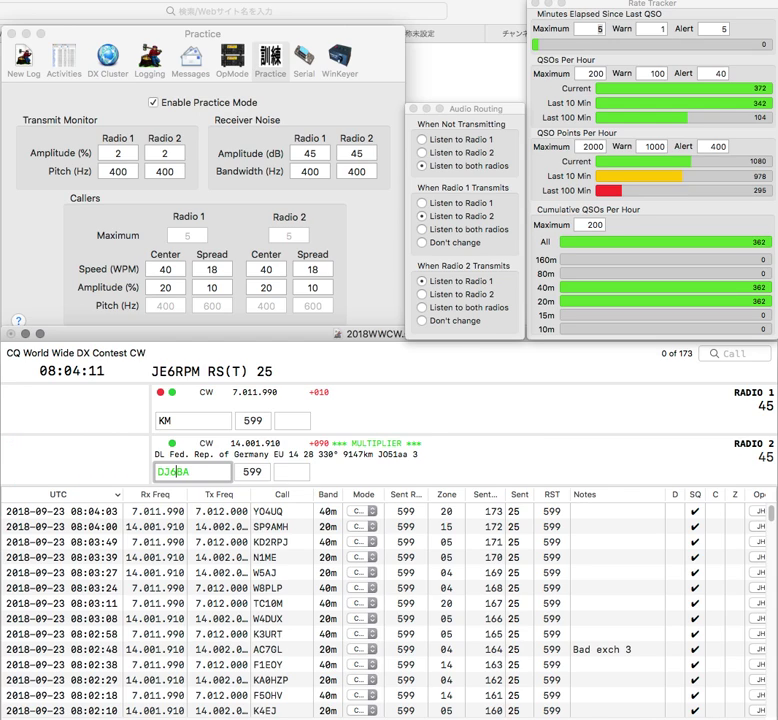
pyautogui.press('Return')
pyautogui.press('Return')
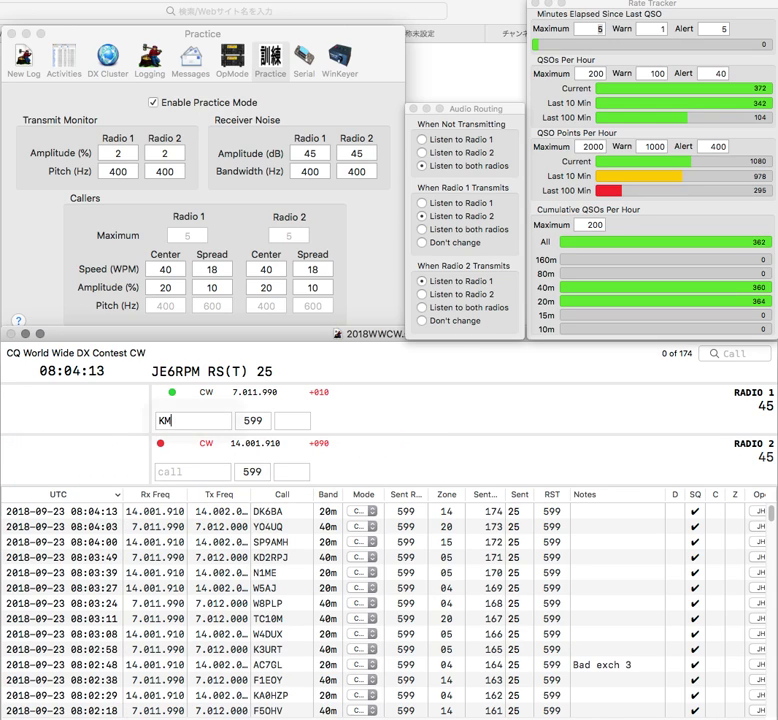
pyautogui.press('BackSpace')
pyautogui.press('BackSpace')
pyautogui.write('Q')
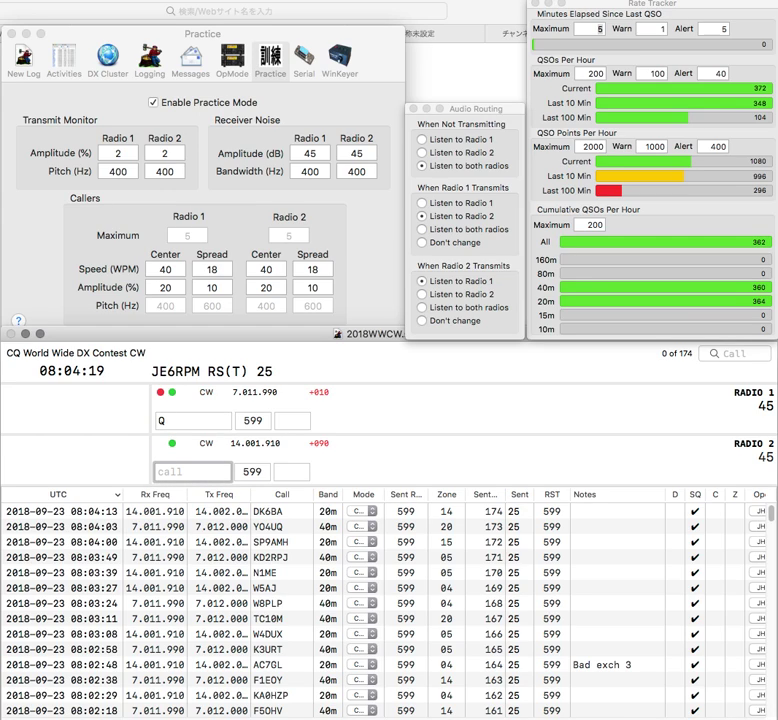
pyautogui.press('Left')
pyautogui.write('7AS')
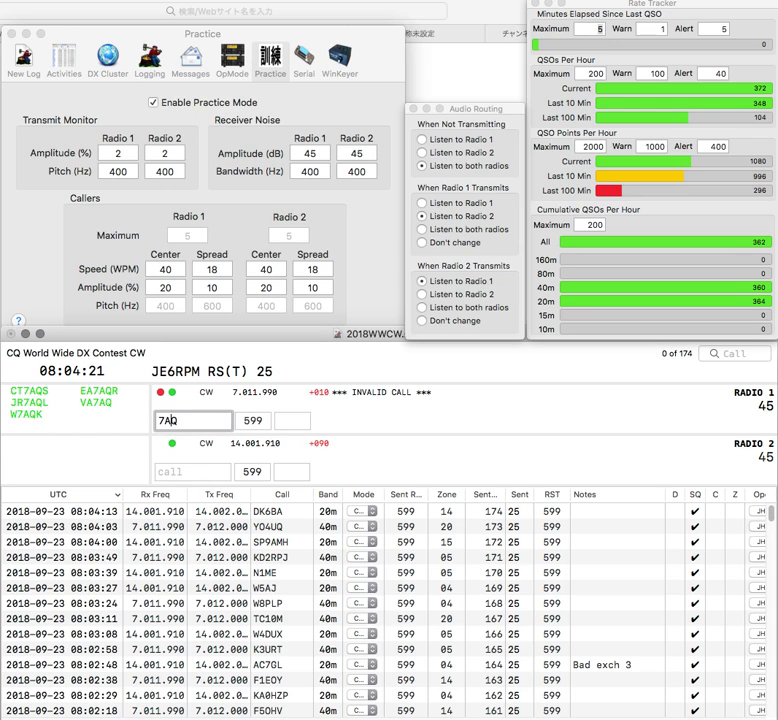
pyautogui.write('KG7AS')
pyautogui.press('Return')
# Enter the partial call KA on Radio 2 and log KG7ASQ on Radio 1
pyautogui.write('KA')
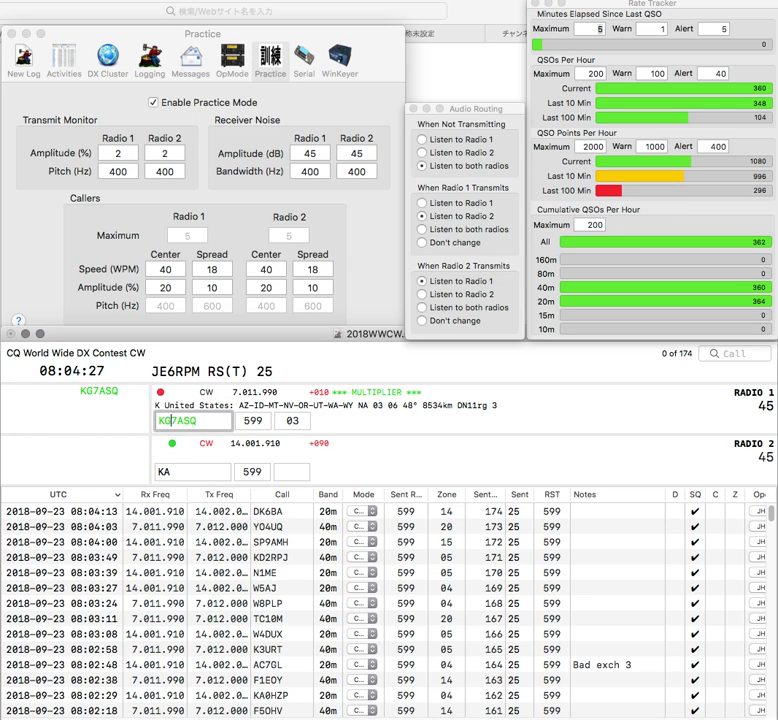
pyautogui.click(172, 421)
pyautogui.press('Return')
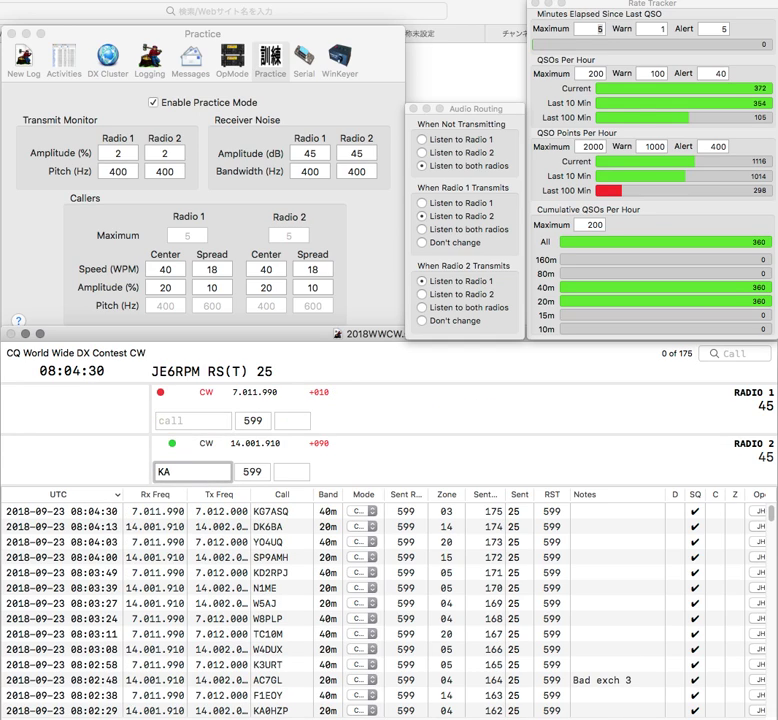
pyautogui.write('4AQM')
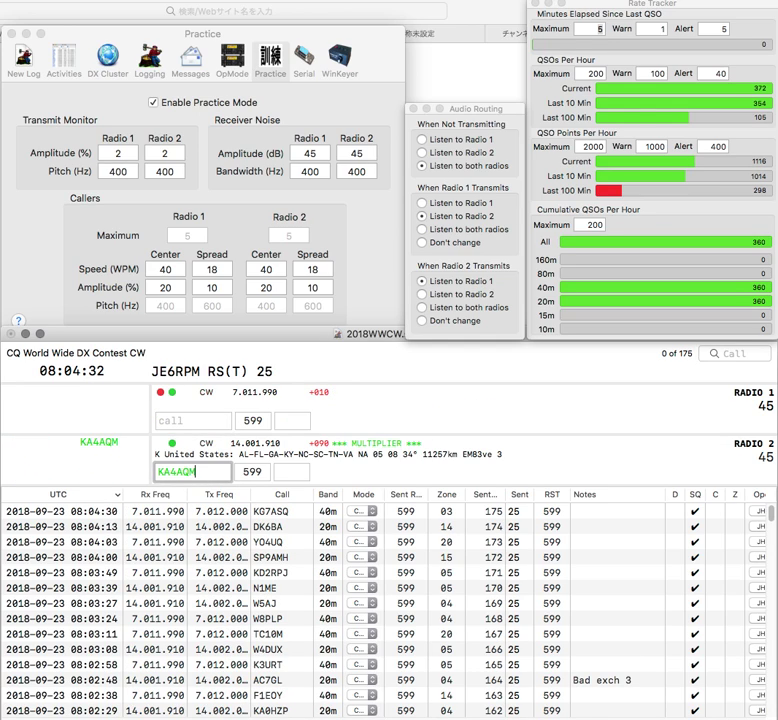
pyautogui.press('Return')
pyautogui.write('O')
pyautogui.press('Return')
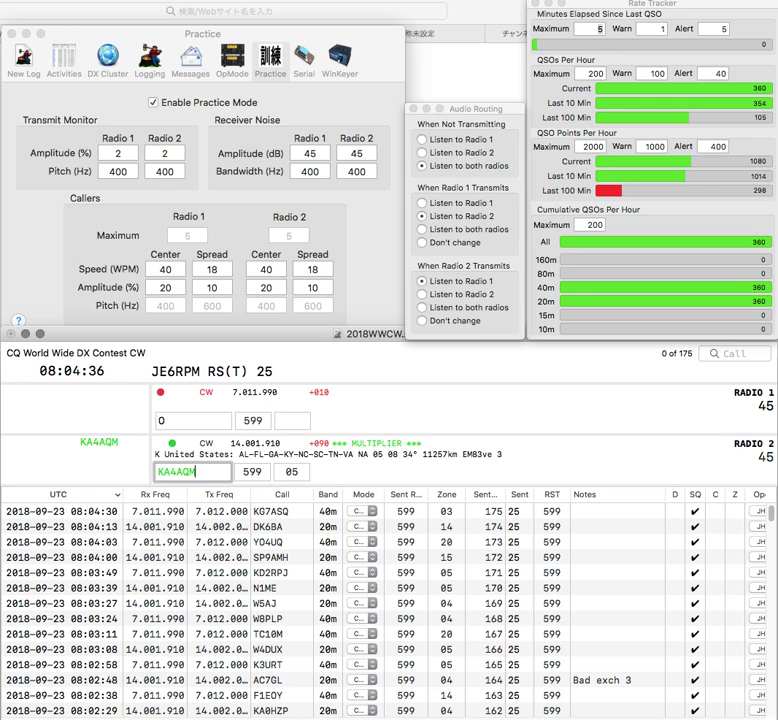
pyautogui.press('Return')
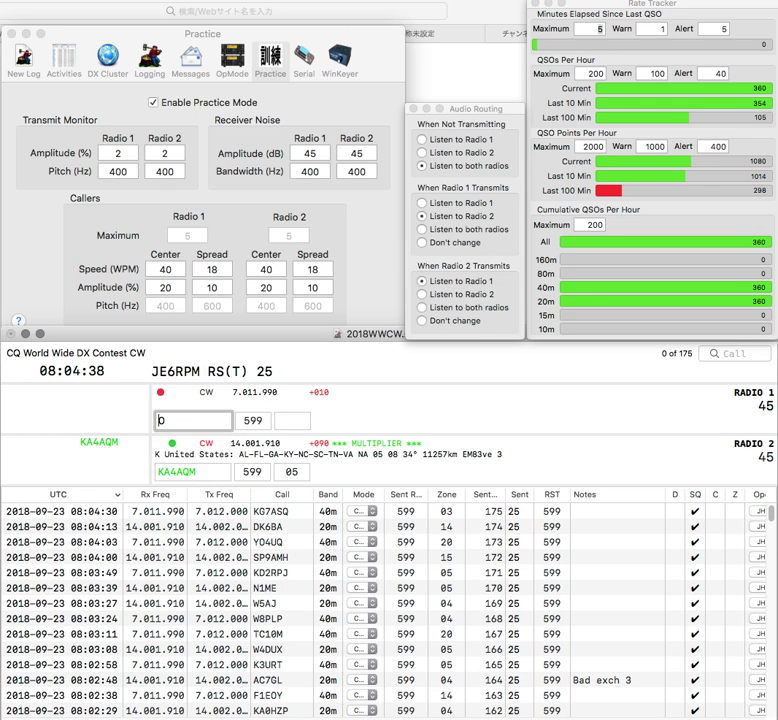
pyautogui.write('YC6M')
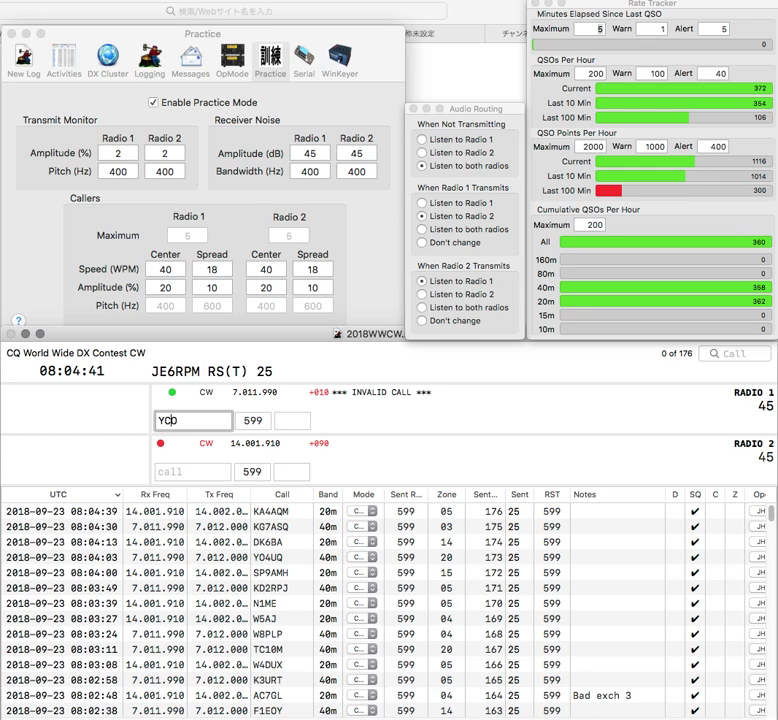
pyautogui.press('BackSpace')
pyautogui.press('Return')
pyautogui.write('OM')
pyautogui.click(171, 421)
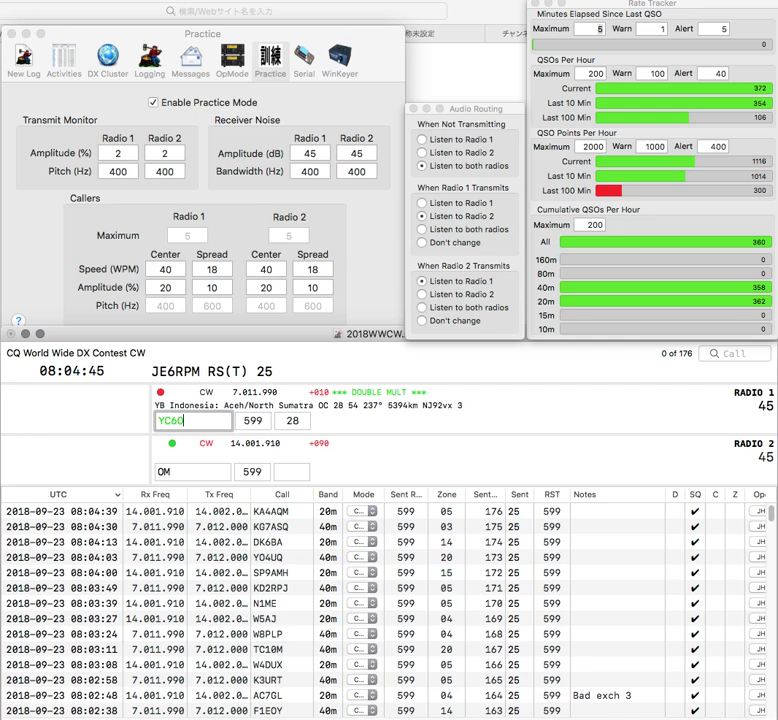
pyautogui.press('Right')
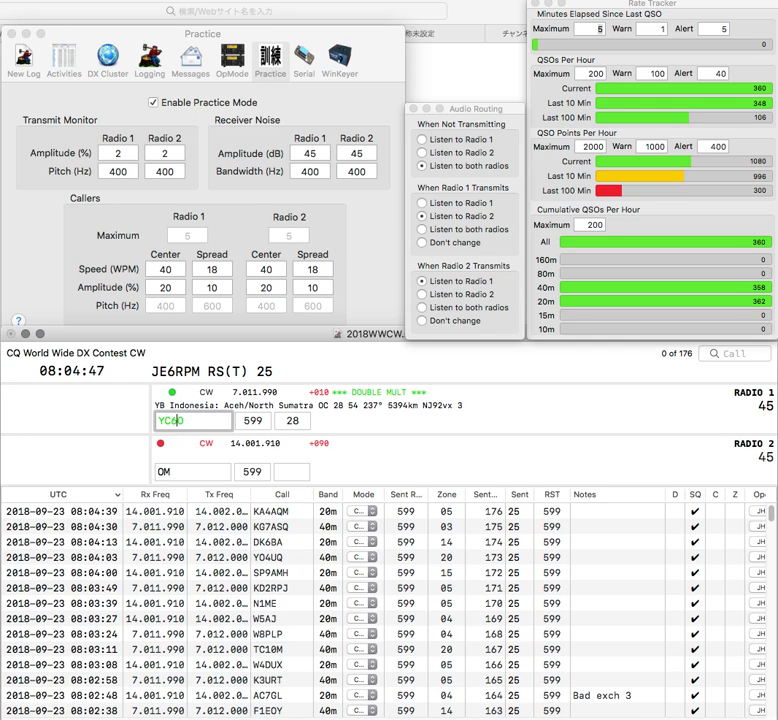
pyautogui.write('MY')
pyautogui.press('Return')
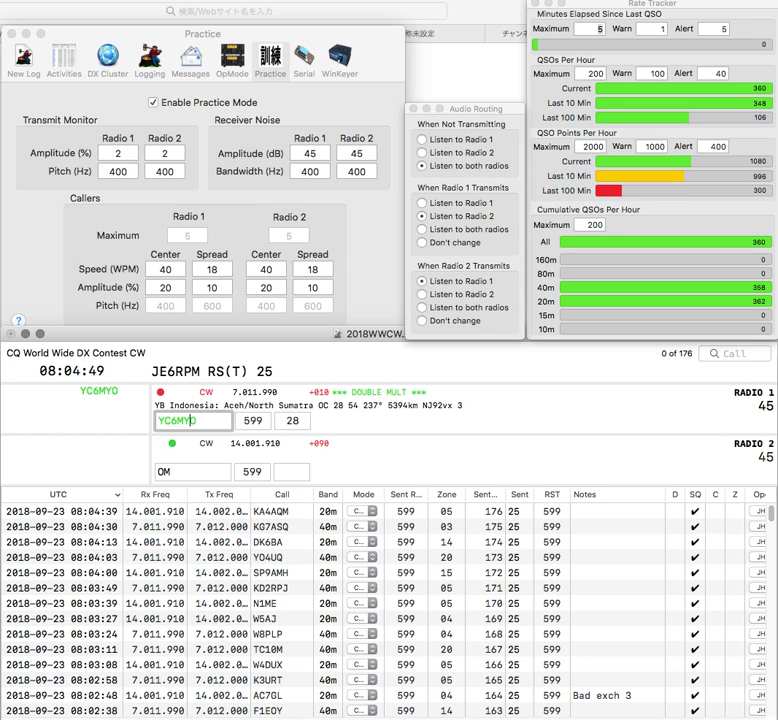
# Enter ON6BZ with zone 14 on Radio 2, send its exchange, and log YC6MYO on Radio 1
pyautogui.write('ON6BZ')
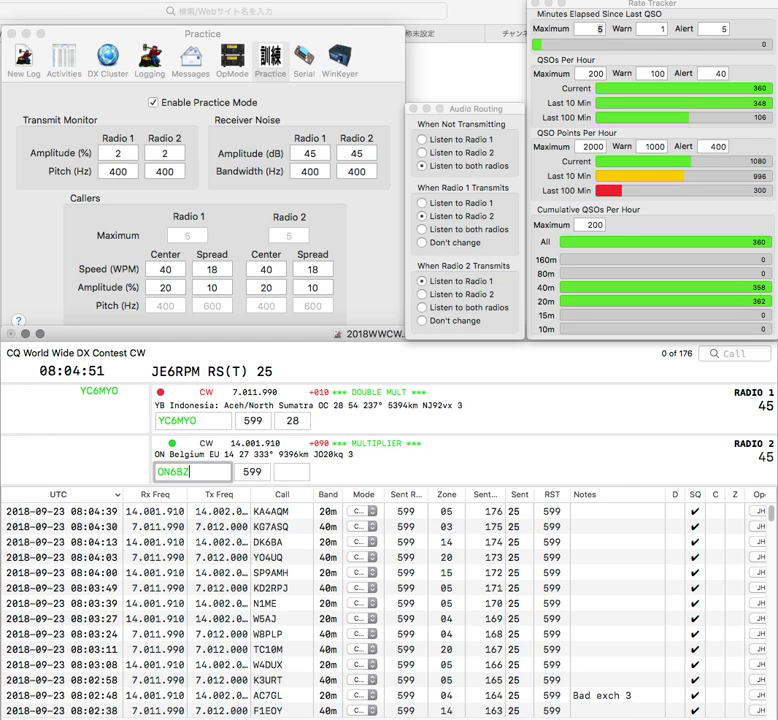
pyautogui.press('space')
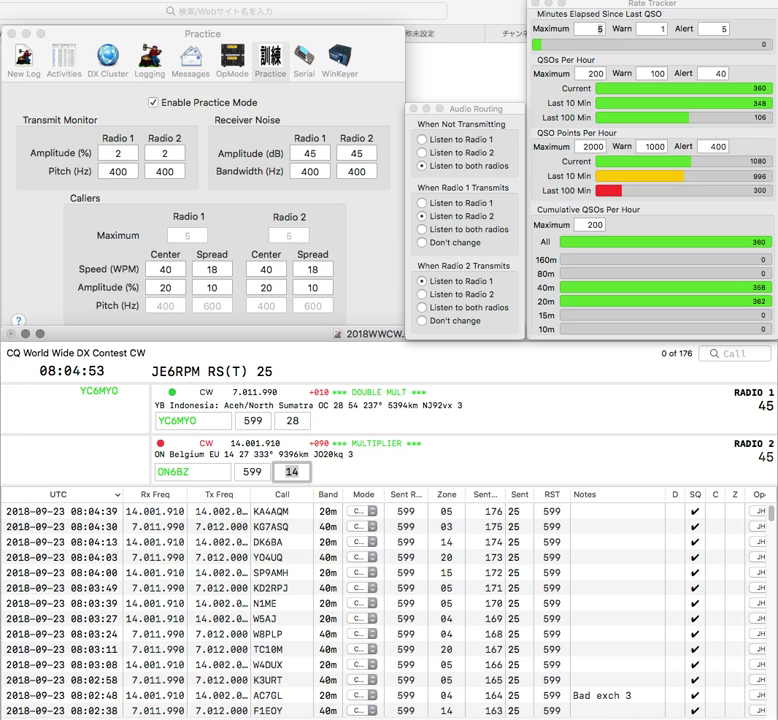
pyautogui.press('Return')
pyautogui.press('Return')
pyautogui.press('space')
pyautogui.press('space')
pyautogui.press('space')
pyautogui.press('Left')
pyautogui.press('Left')
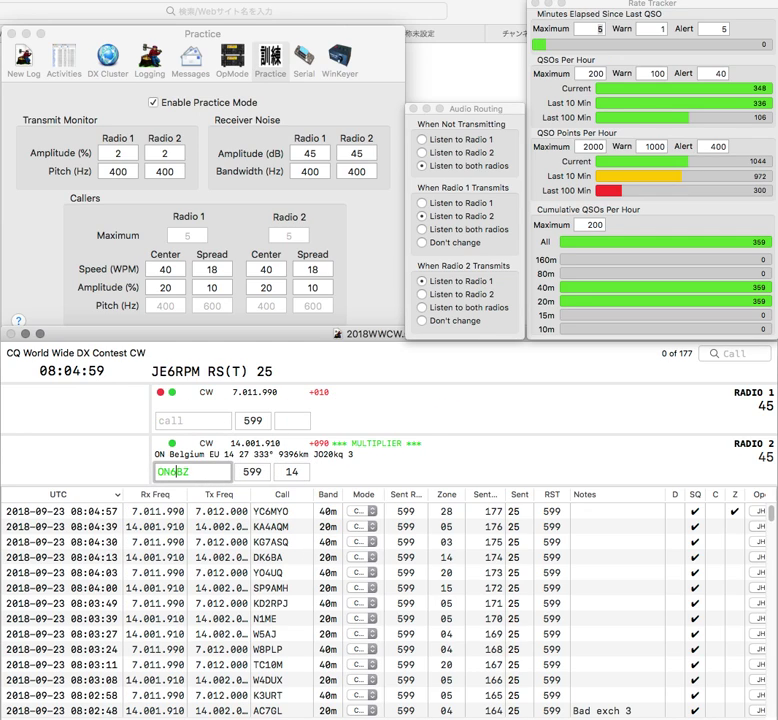
pyautogui.press('Return')
pyautogui.write('7WR')
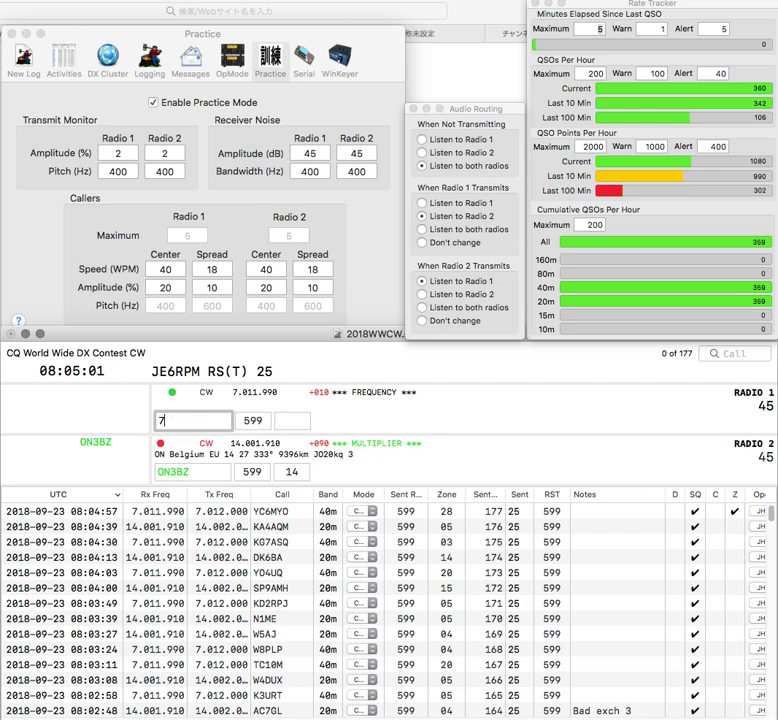
pyautogui.press('Left')
pyautogui.press('Left')
pyautogui.press('Left')
pyautogui.write('EC')
pyautogui.press('Return')
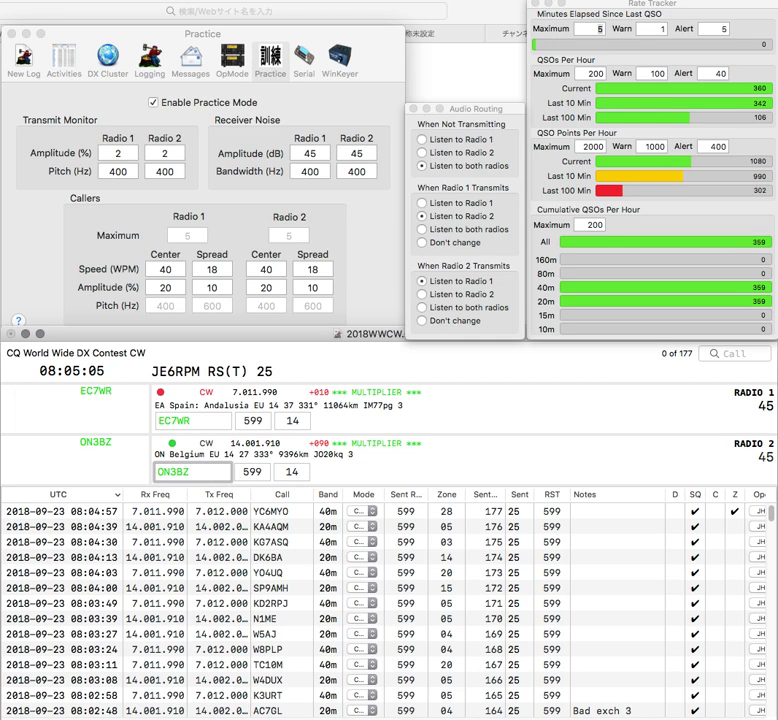
pyautogui.press('Up')
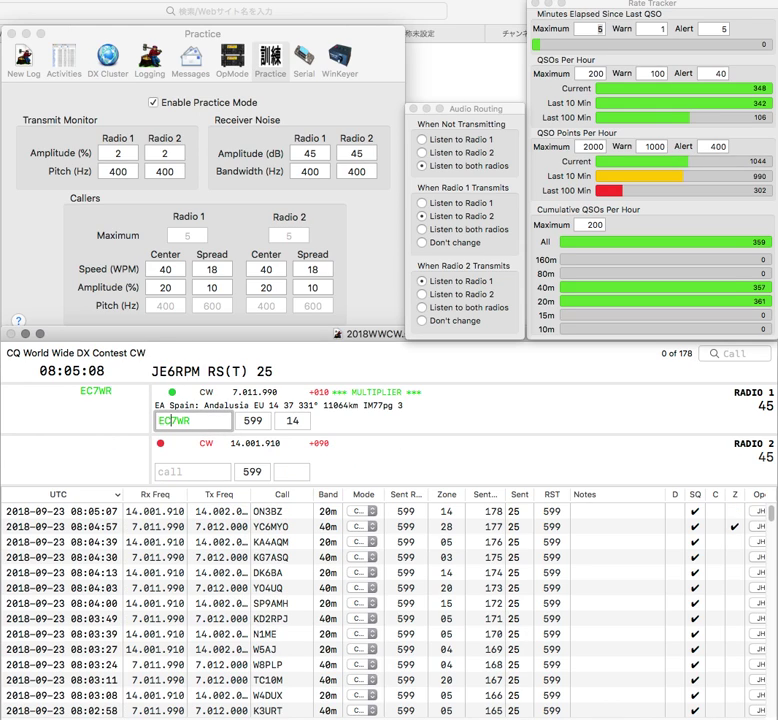
pyautogui.press('Return')
pyautogui.write('IV3DRP')
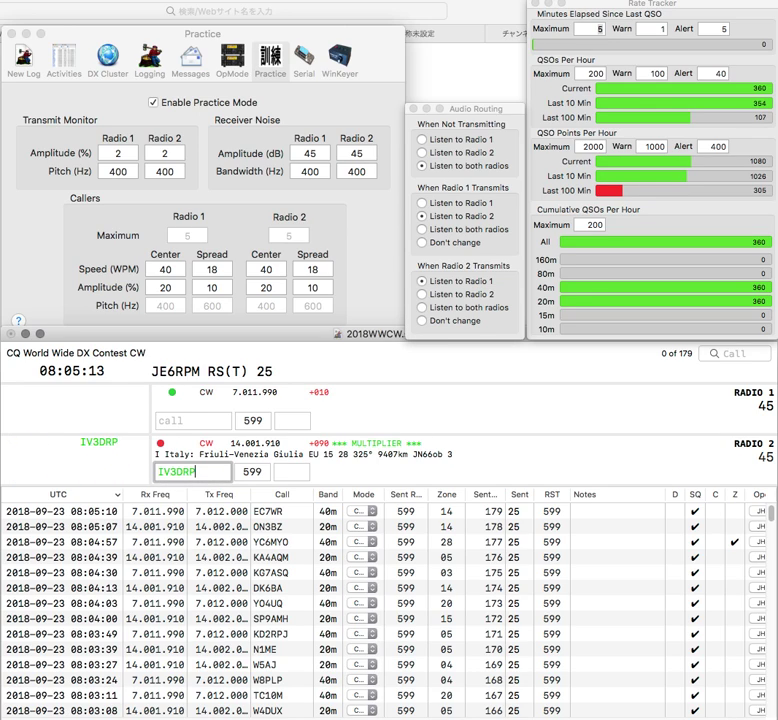
# Send the IV3DRP exchange and log it on Radio 2, entering and sending the partial call KN on Radio 1
pyautogui.press('Return')
pyautogui.write('J')
pyautogui.press('BackSpace')
pyautogui.write('KN')
pyautogui.press('Return')
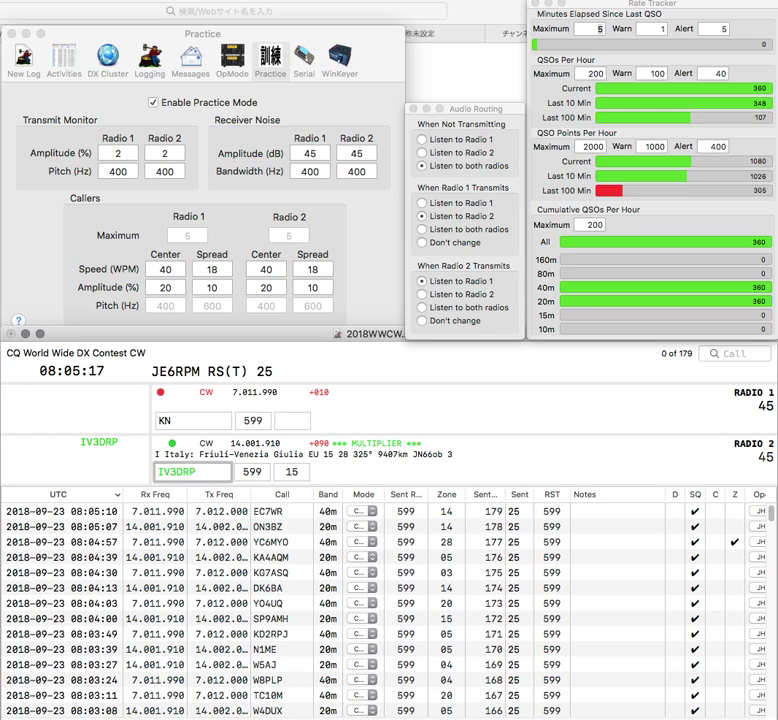
pyautogui.press('Return')
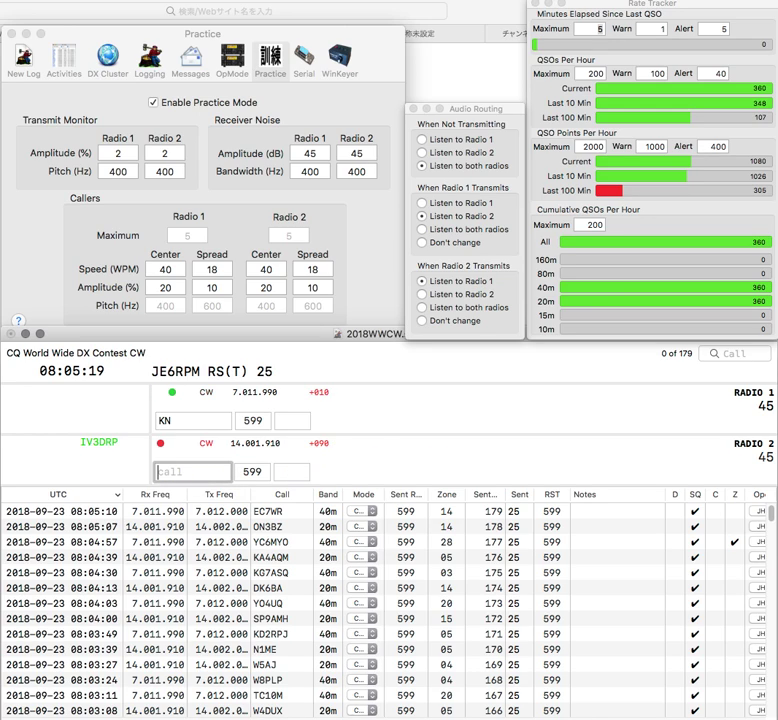
pyautogui.write('W2I')
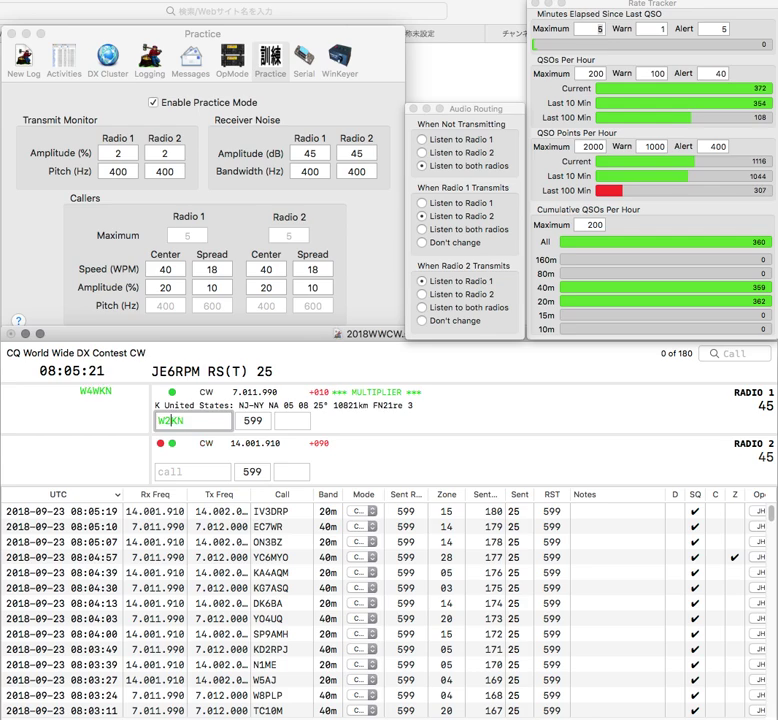
pyautogui.press('Return')
pyautogui.write('WB')
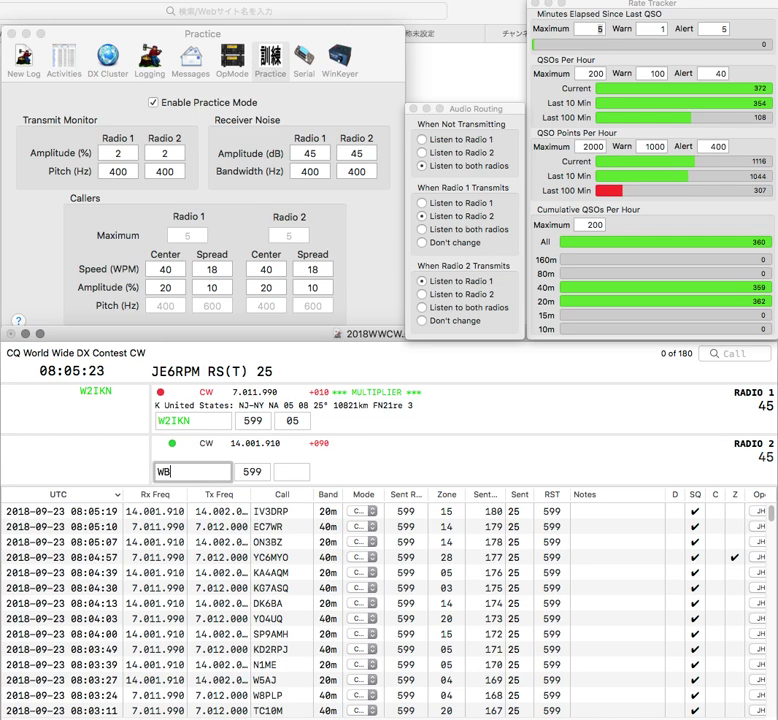
pyautogui.press('BackSpace')
pyautogui.write('6BR')
pyautogui.press('Return')
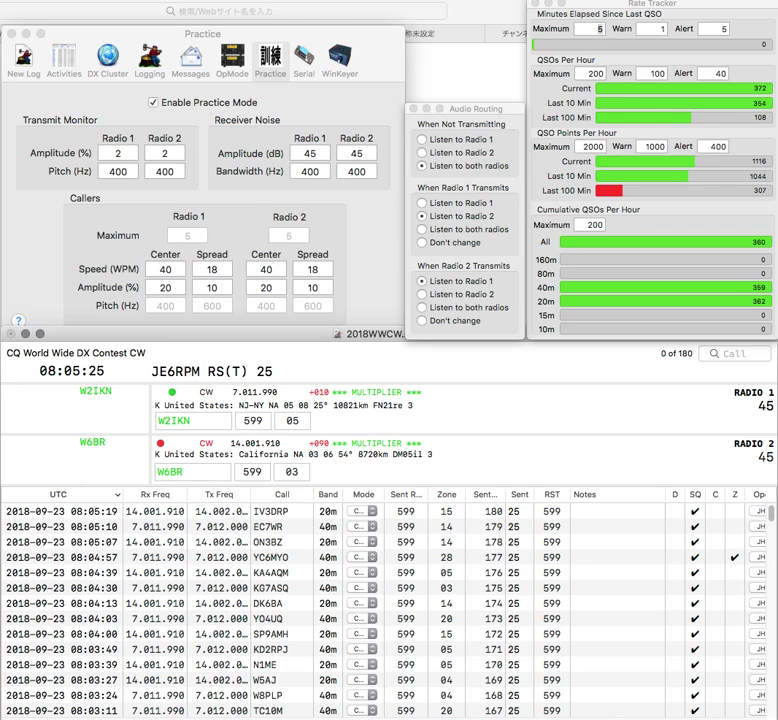
# Log W2IKN on Radio 1 and correct the Radio 2 call to W6ZR
pyautogui.press('Return')
pyautogui.press('Return')
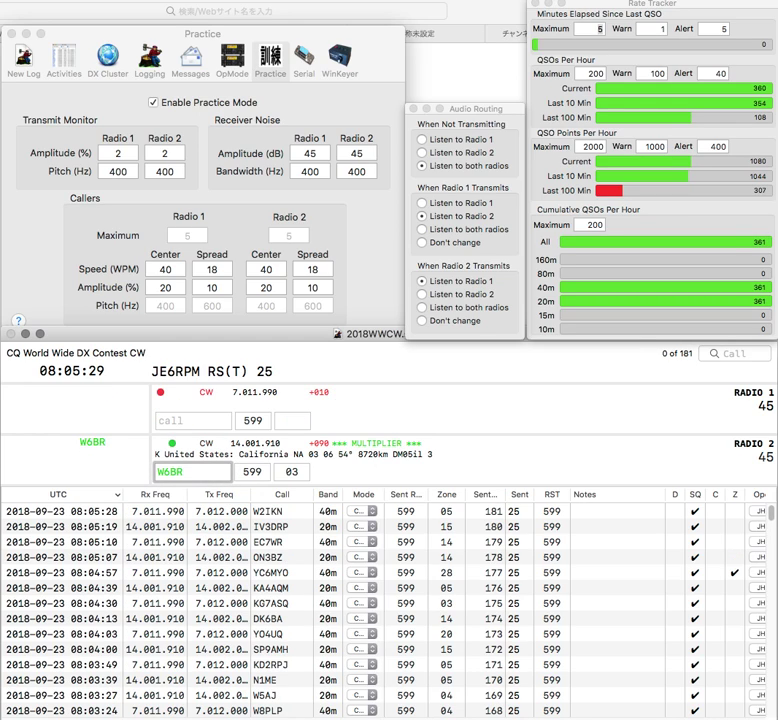
pyautogui.press('Left')
pyautogui.press('BackSpace')
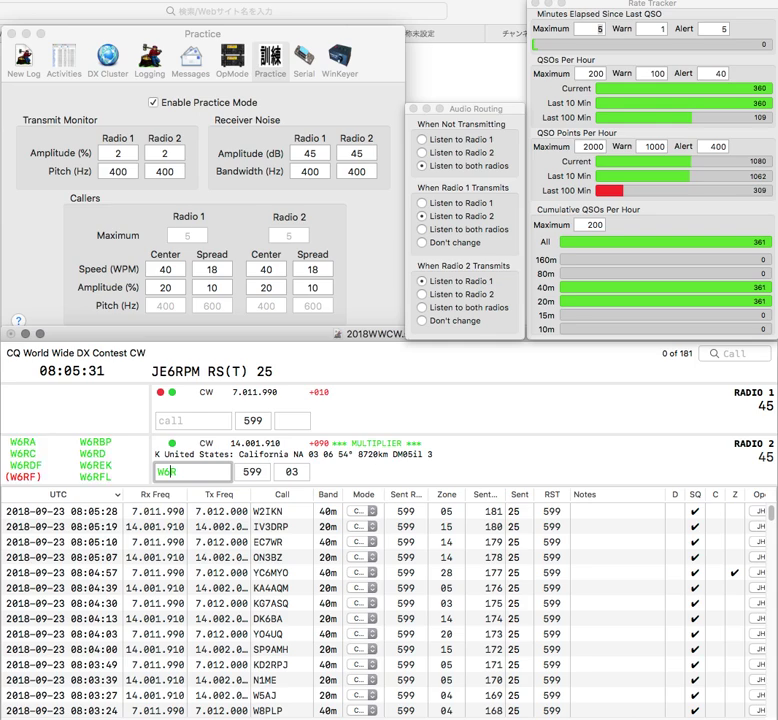
pyautogui.write('Z')
# Enter HOZA on Radio 1, and correct the Radio 2 call to W6ZL and send it
pyautogui.click(160, 421)
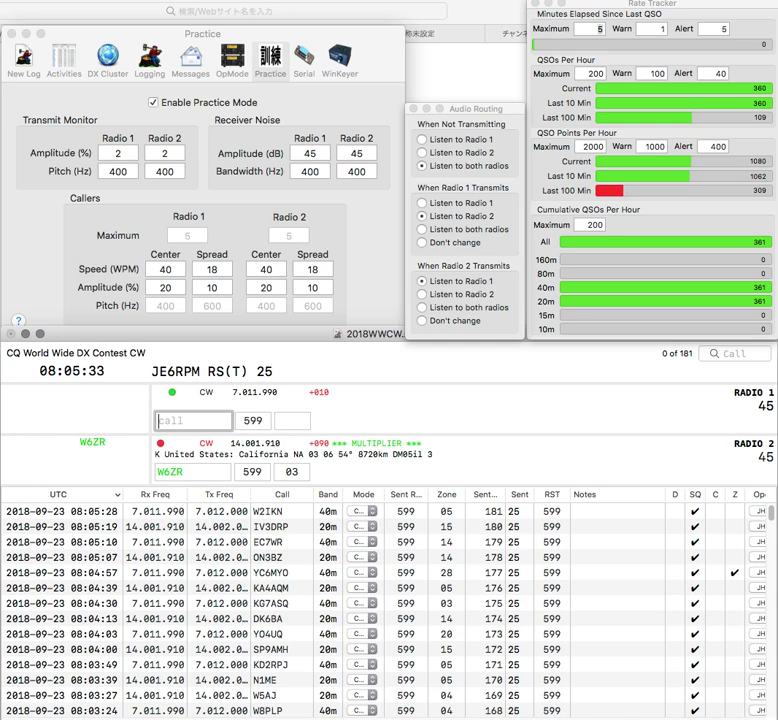
pyautogui.write('HOZA')
pyautogui.click(185, 472)
pyautogui.press('space')
pyautogui.press('space')
pyautogui.press('BackSpace')
pyautogui.write('L')
pyautogui.press('Return')
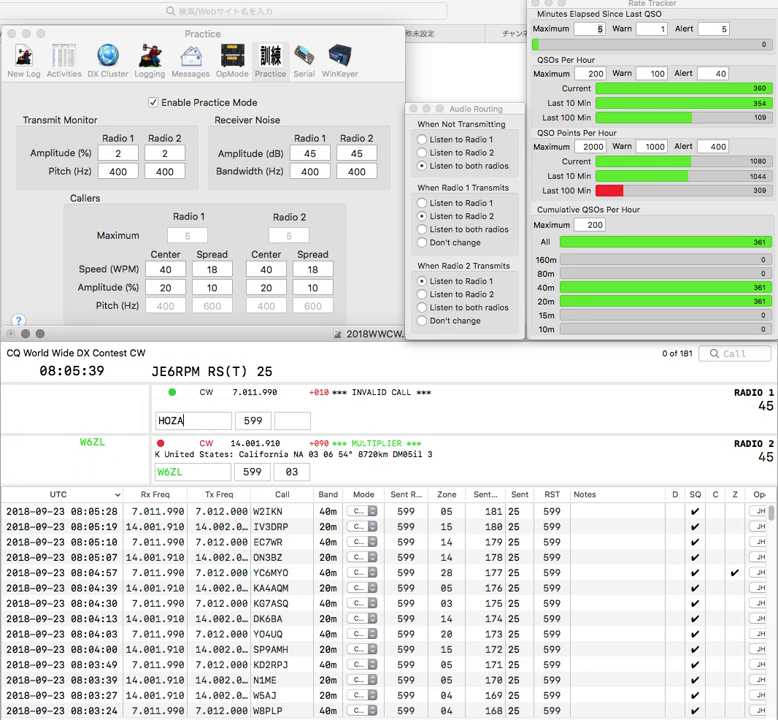
pyautogui.press('Home')
pyautogui.press('Delete')
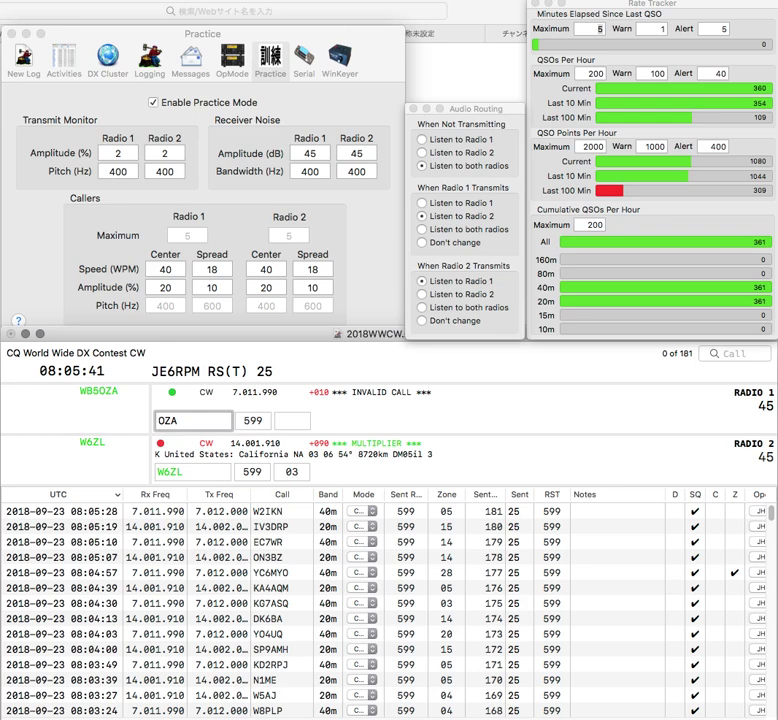
pyautogui.write('WB6')
pyautogui.press('BackSpace')
pyautogui.write('5')
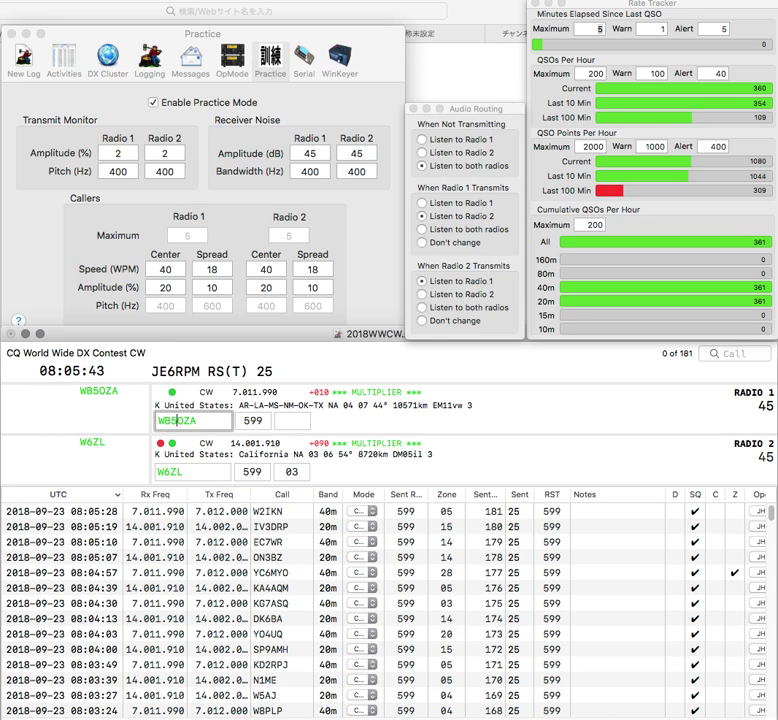
# Send the exchange to WB5OZA, and log W6ZL on Radio 2 and WB5OZA on Radio 1
pyautogui.press('Return')
pyautogui.press('Up')
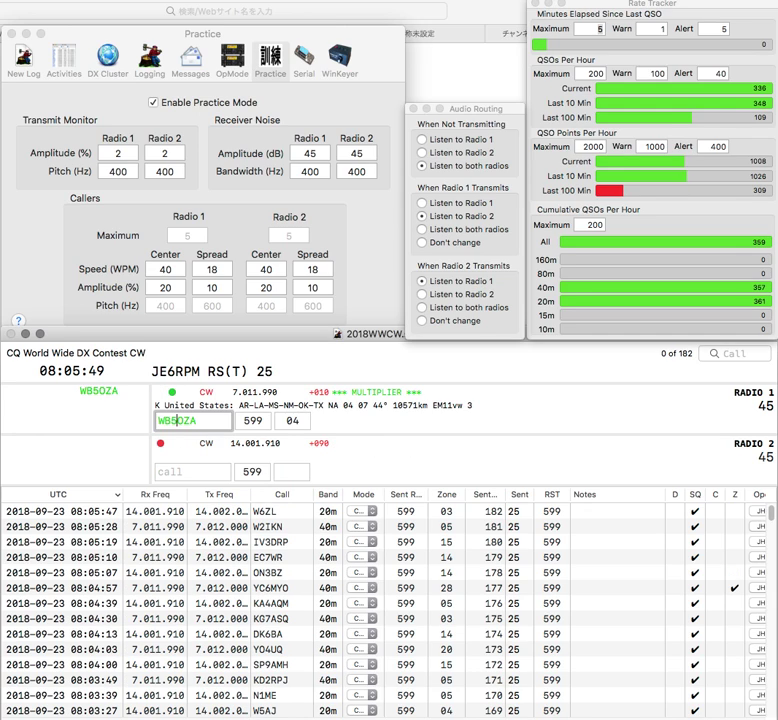
pyautogui.press('Return')
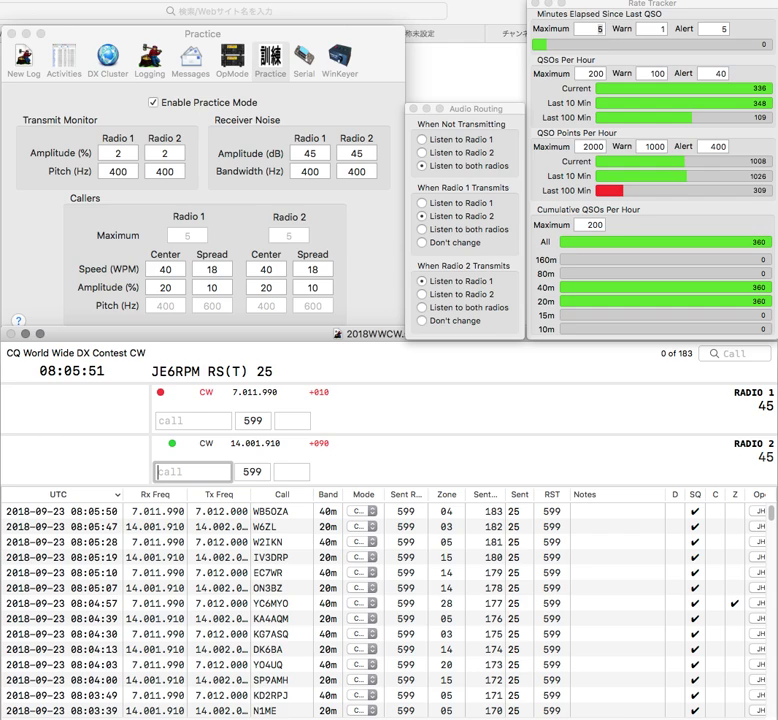
pyautogui.write('OE3OLW')
pyautogui.press('Return')
pyautogui.write('K')
pyautogui.press('BackSpace')
pyautogui.write('Y')
pyautogui.press('Down')
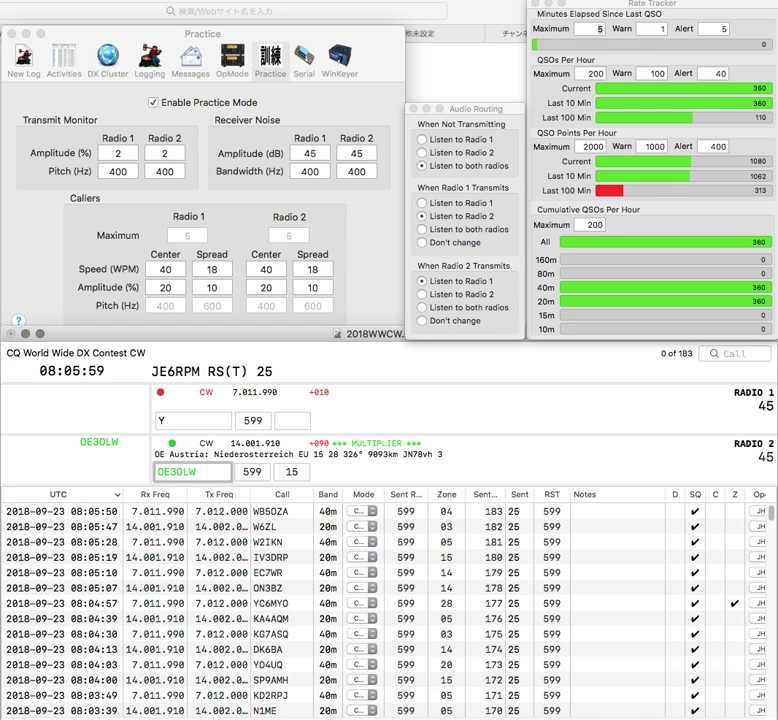
pyautogui.press('Return')
# Extend the Radio 1 call to IZ1DTY, correct it to IZ1DY, and send the exchange
pyautogui.write('IZ1DT')
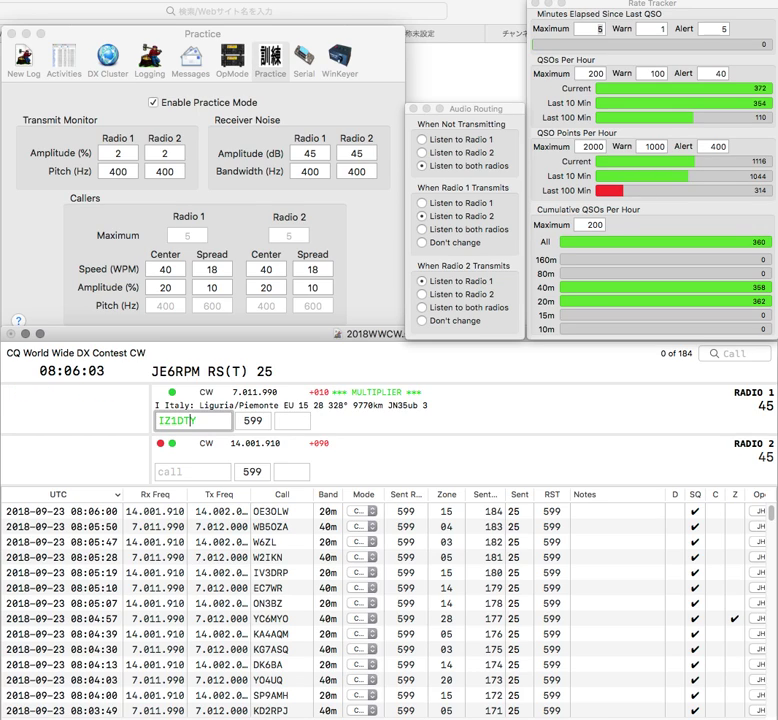
pyautogui.write('?')
pyautogui.press('BackSpace')
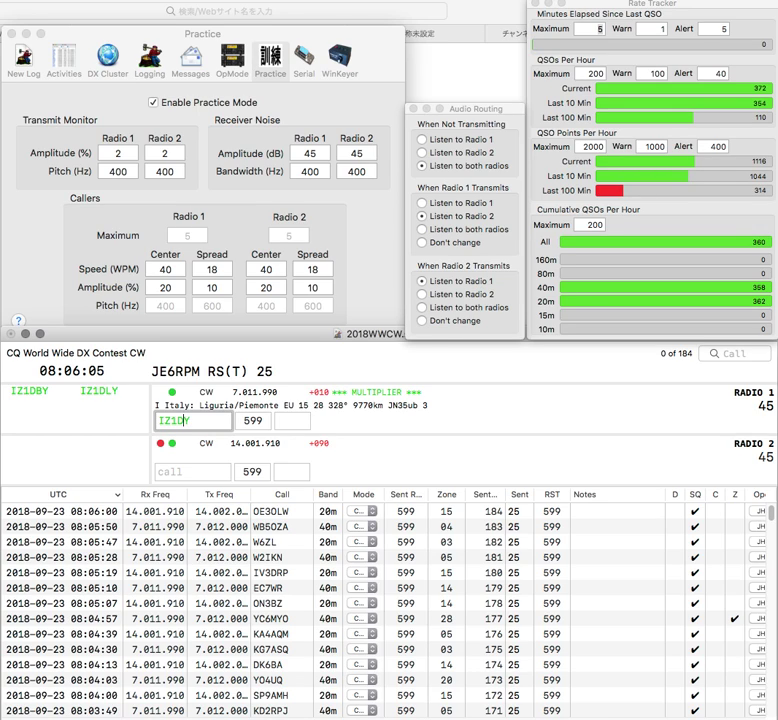
pyautogui.press('Return')
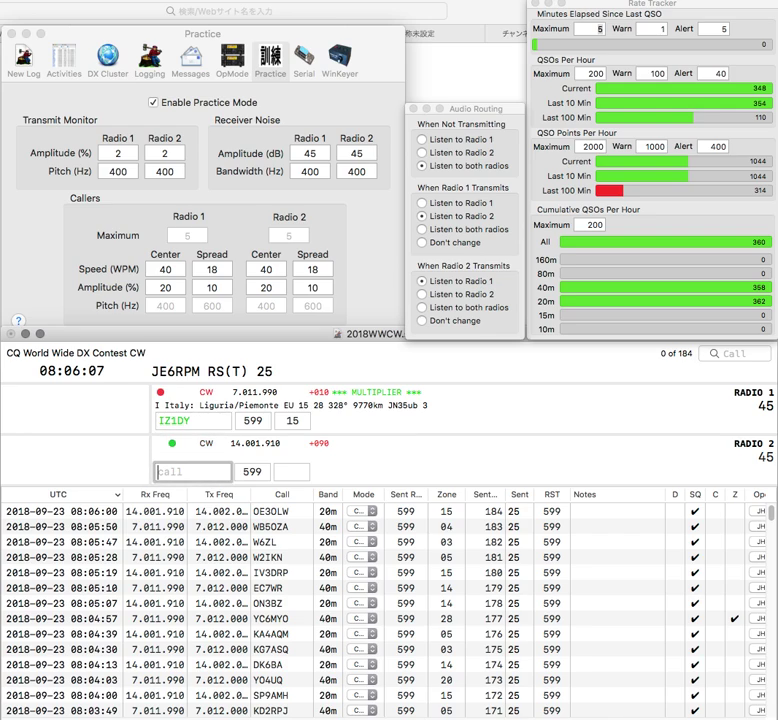
pyautogui.write('K')
pyautogui.press('Up')
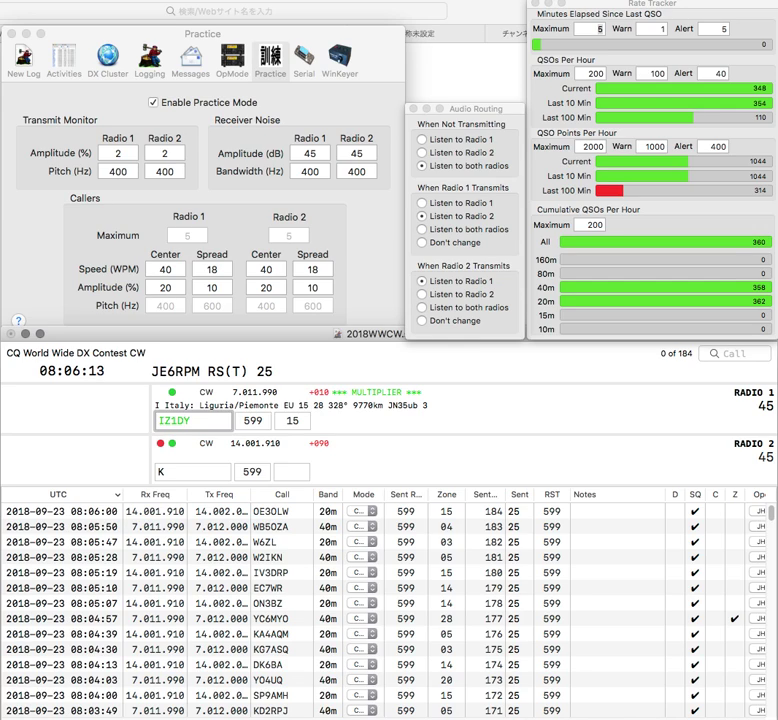
pyautogui.write('B')
pyautogui.press('Return')
# Replace the partial call on Radio 2 with T, and log IZ1DBY on Radio 1
pyautogui.press('Down')
pyautogui.press('Left')
pyautogui.press('Delete')
pyautogui.write('T')
pyautogui.press('Up')
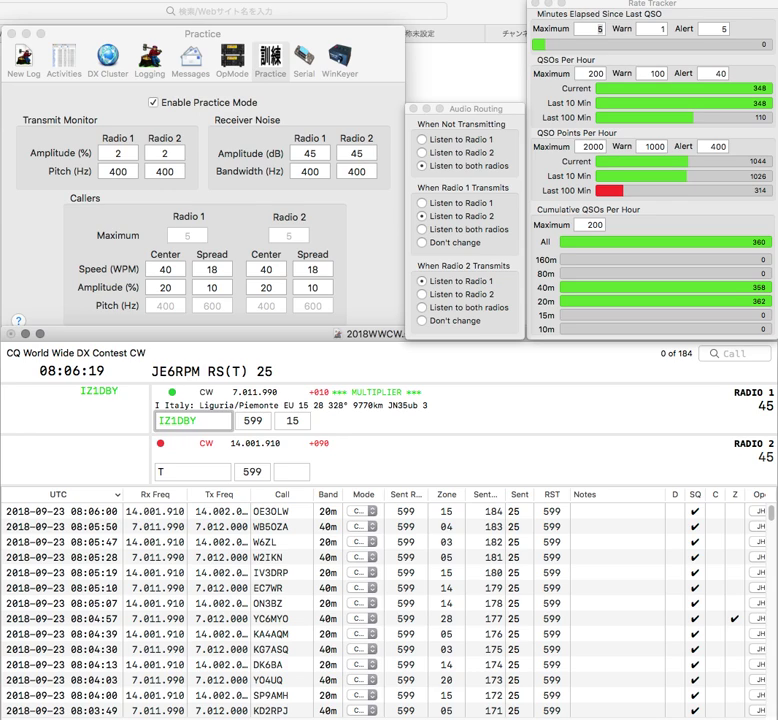
pyautogui.press('Return')
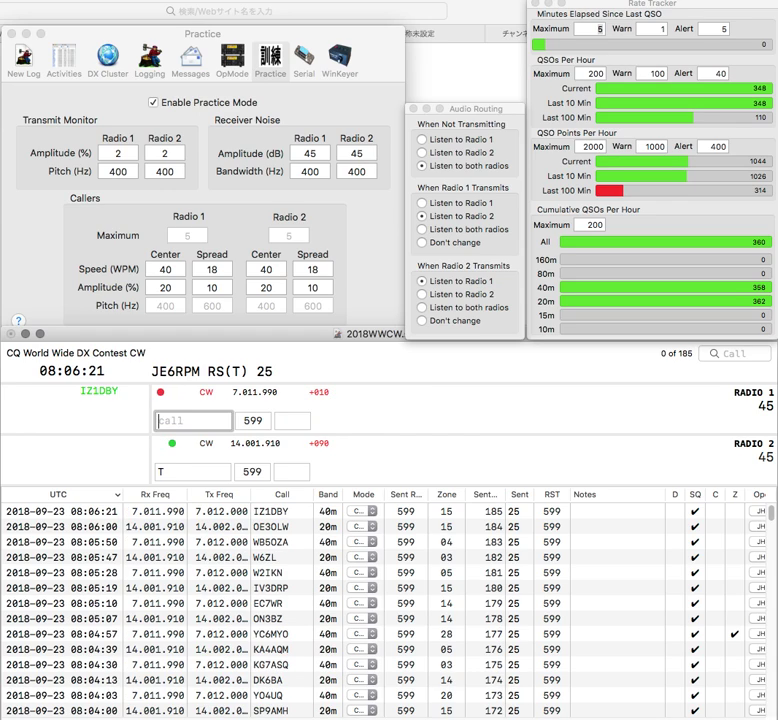
# Send the partial call IT on Radio 2, then enter UA3CAI on Radio 1 and send its exchange
pyautogui.press('Return')
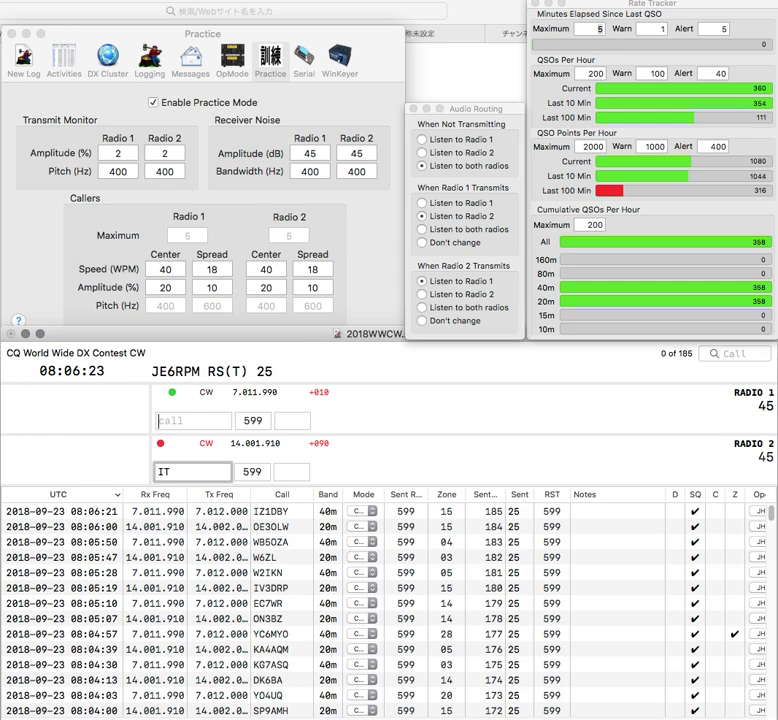
pyautogui.write('UA3CAI')
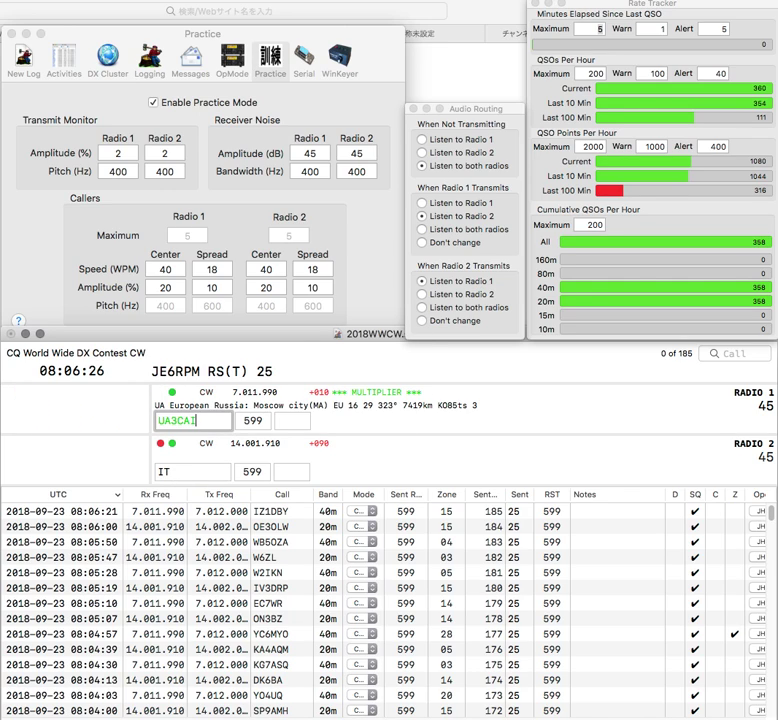
pyautogui.press('Return')
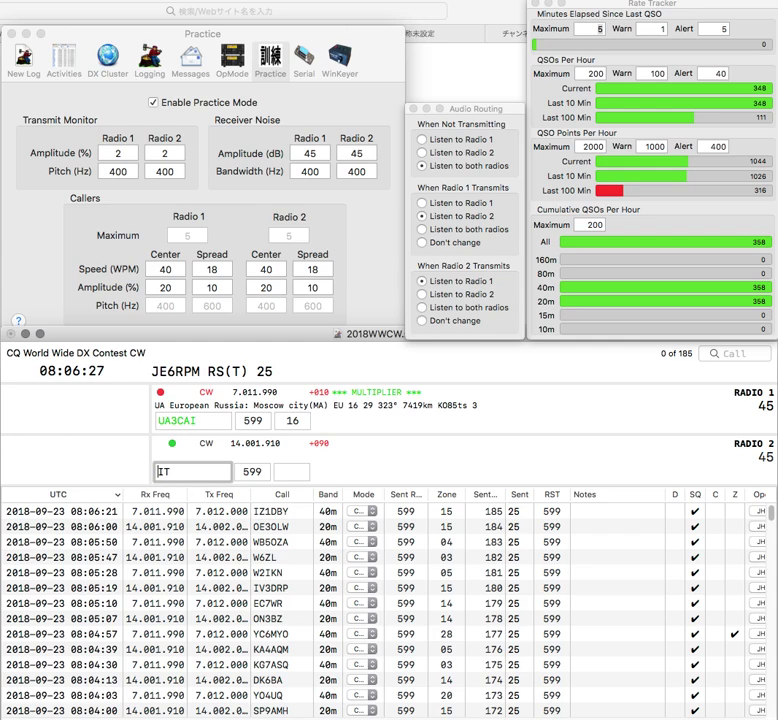
pyautogui.write('I8')
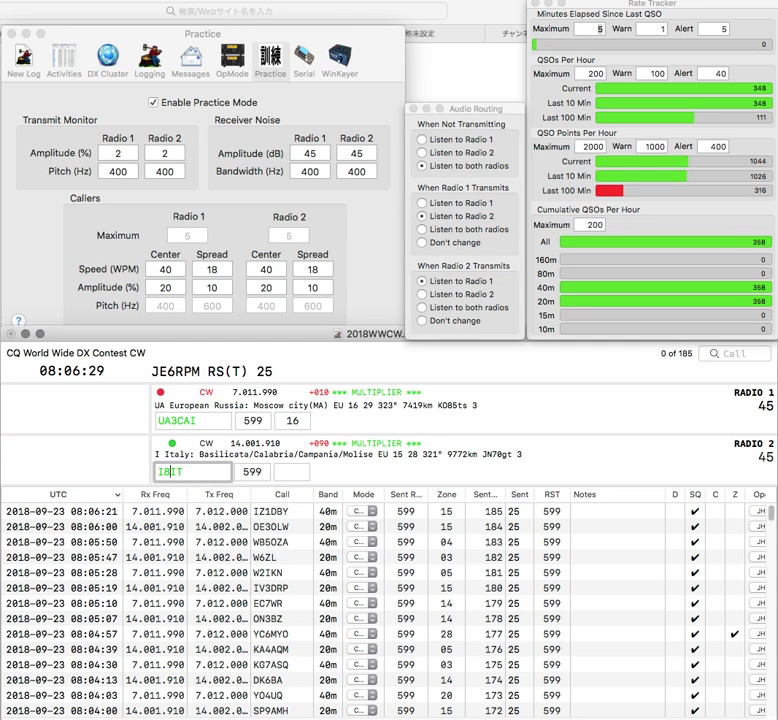
pyautogui.press('Return')
pyautogui.press('Return')
pyautogui.press('Delete')
pyautogui.write('V')
pyautogui.press('Return')
# Correct the Radio 2 call to I8JIT and send it
pyautogui.press('Down')
pyautogui.press('Right')
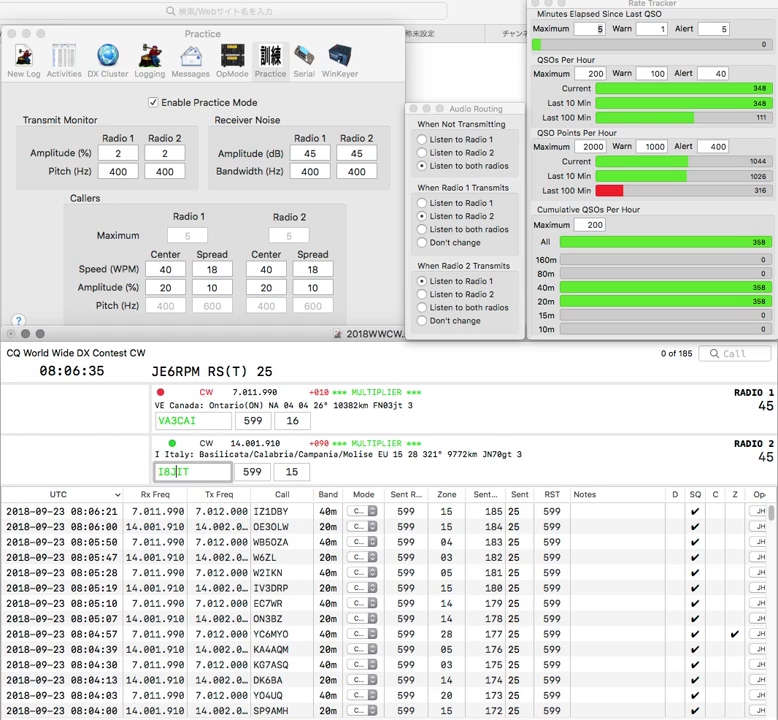
pyautogui.write('J')
pyautogui.press('Return')
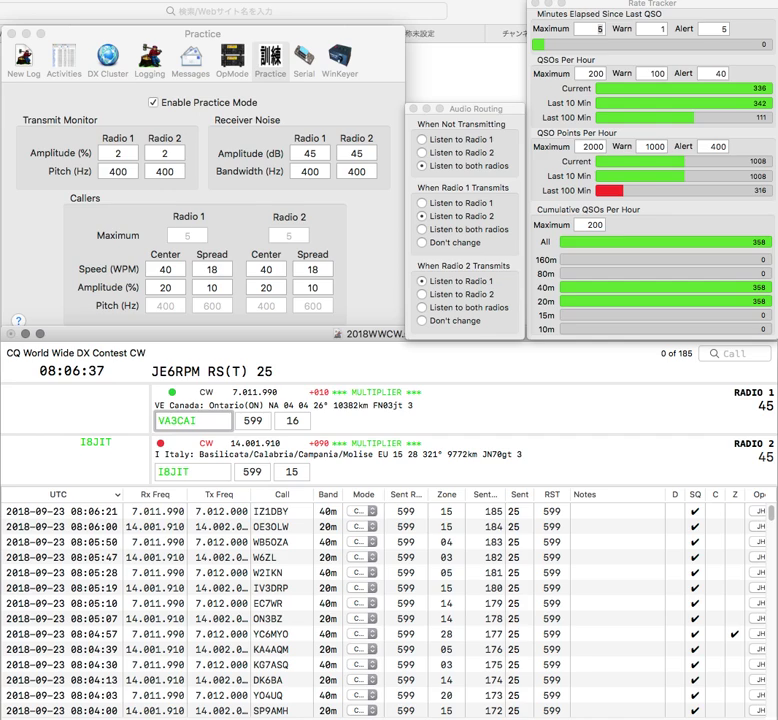
# Correct the Radio 1 call to VA3KAI and send it, and log I8JIT on Radio 2
pyautogui.press('BackSpace')
pyautogui.write('K')
pyautogui.press('Return')
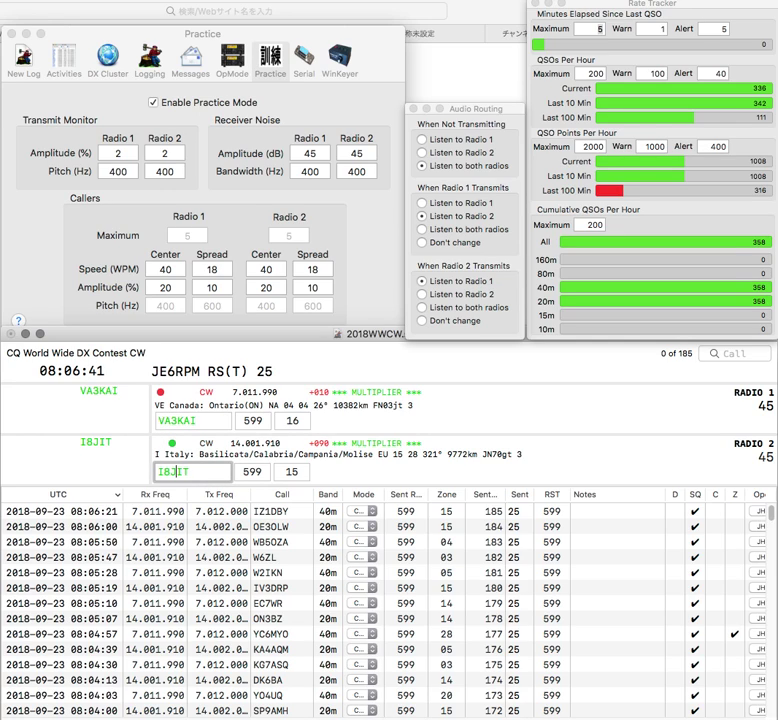
pyautogui.press('Return')
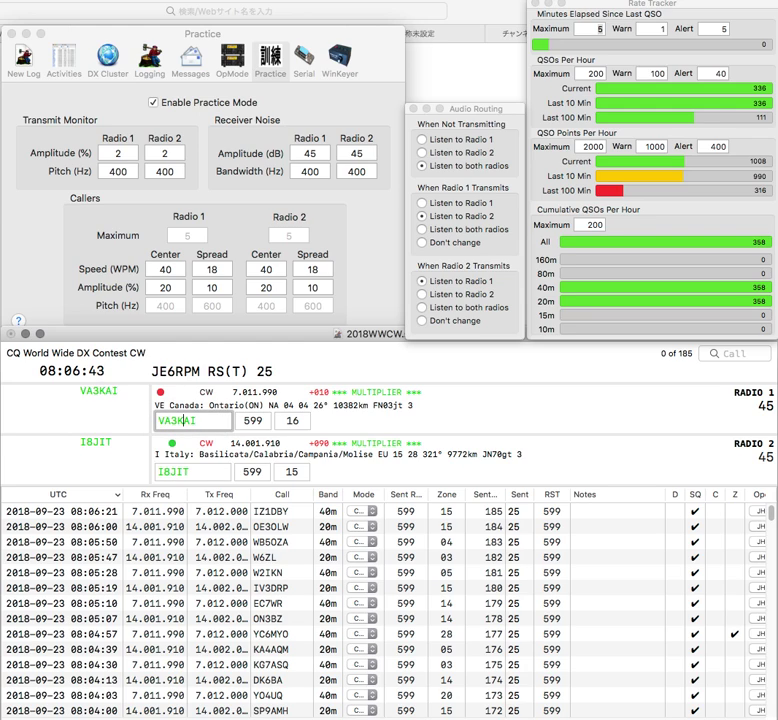
# Set the received zone for VA3KAI to 4 and log the Radio 1 contact
pyautogui.press('Tab')
pyautogui.write('4')
pyautogui.press('Return')
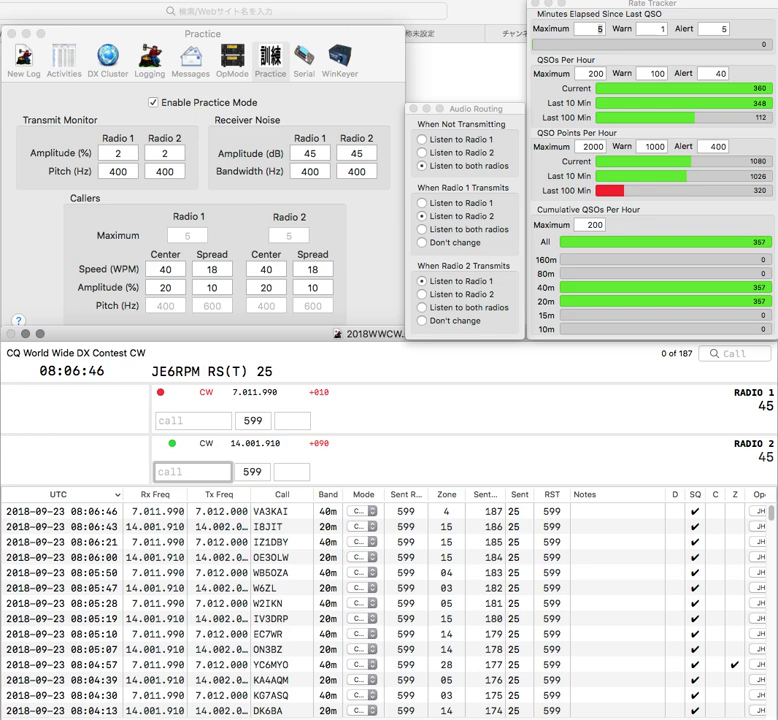
pyautogui.write('EA4TY')
pyautogui.press('Return')
pyautogui.write('9AZ')
pyautogui.press('Return')
pyautogui.press('Left')
pyautogui.press('Left')
pyautogui.press('BackSpace')
pyautogui.write('5')
pyautogui.press('Tab')
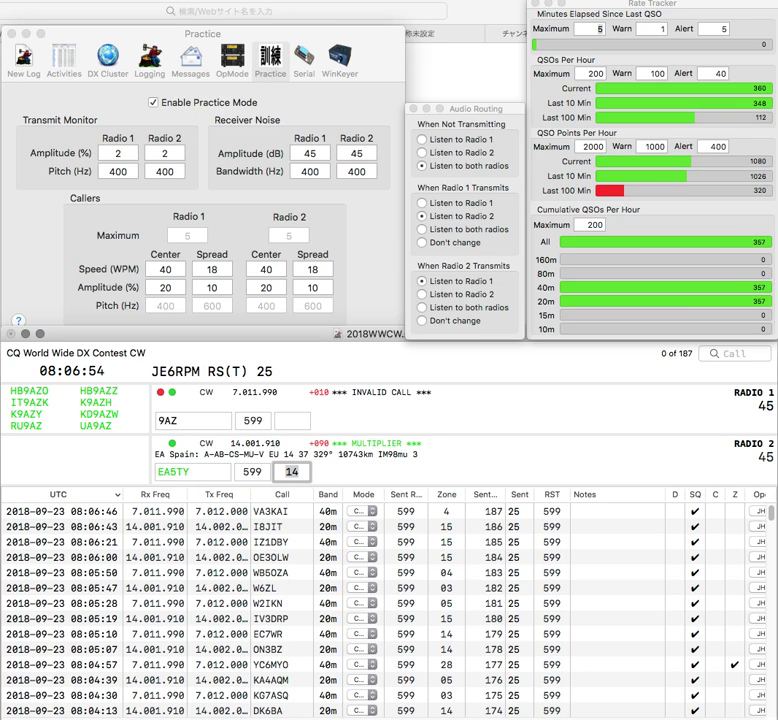
pyautogui.press('Return')
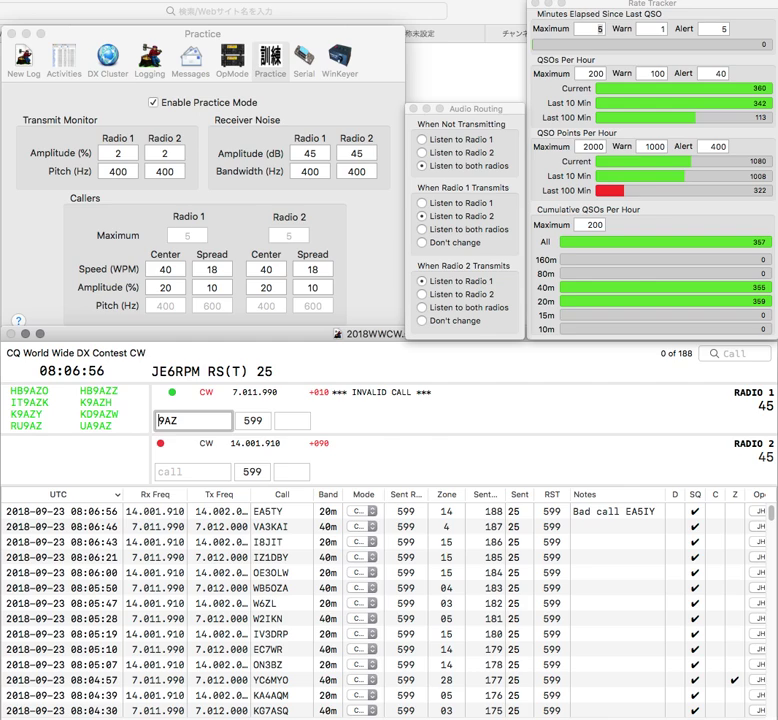
# Send the partial call 9AZ again on Radio 1, and enter W2VT on Radio 2 and send its exchange
pyautogui.press('Return')
pyautogui.write('W2')
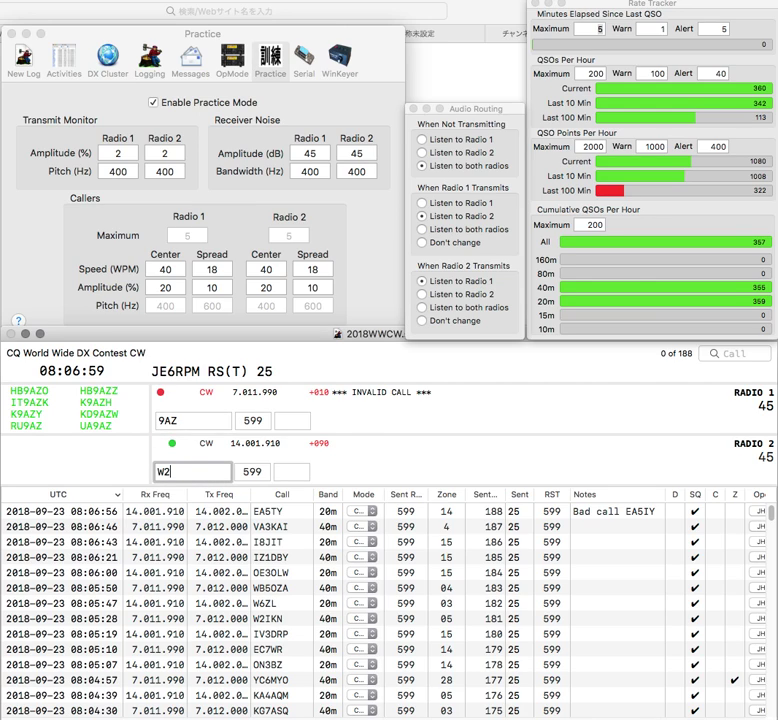
pyautogui.write('VT')
pyautogui.press('Return')
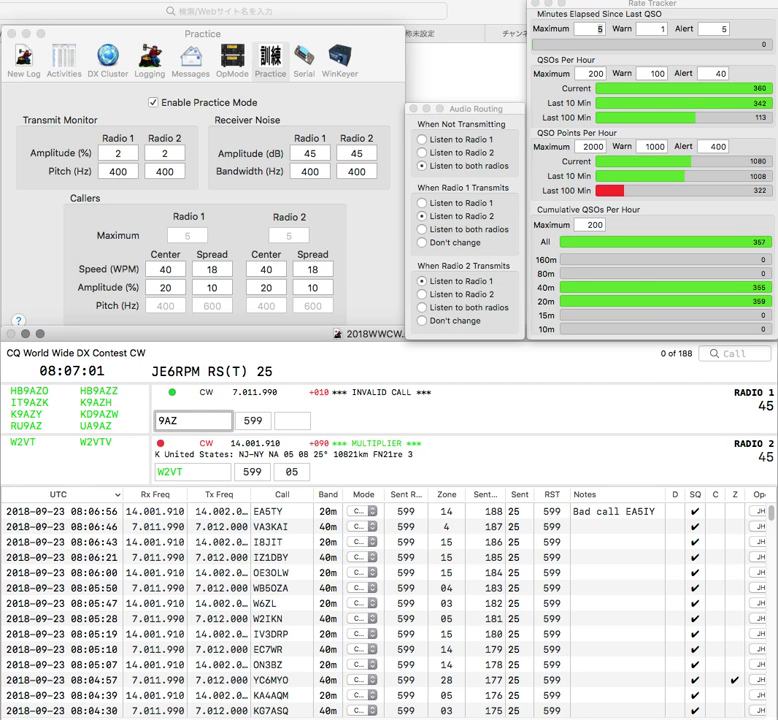
# Complete the Radio 1 call as RU9AZ, and log W2VT on Radio 2 and RU9AZ on Radio 1
pyautogui.write('RU')
pyautogui.press('Return')
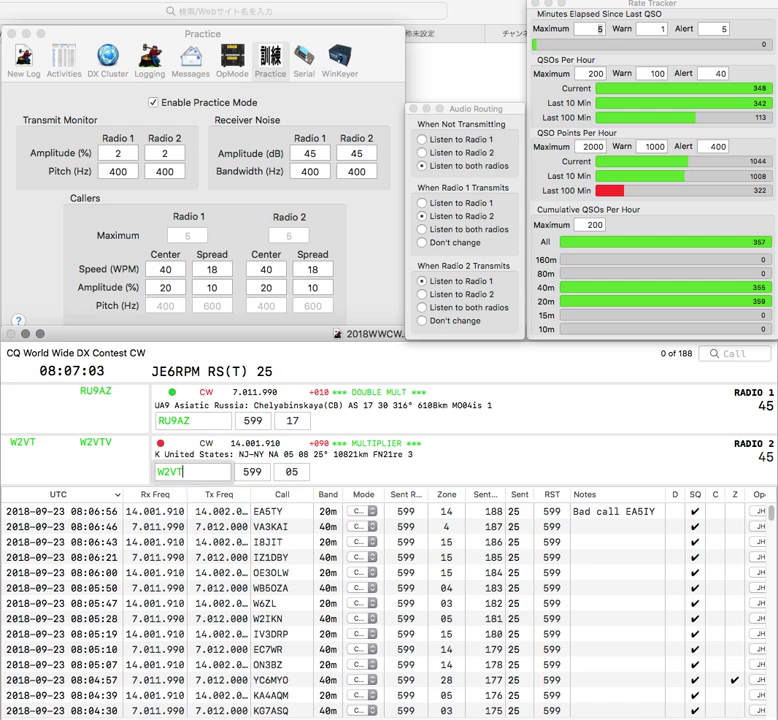
pyautogui.press('Up')
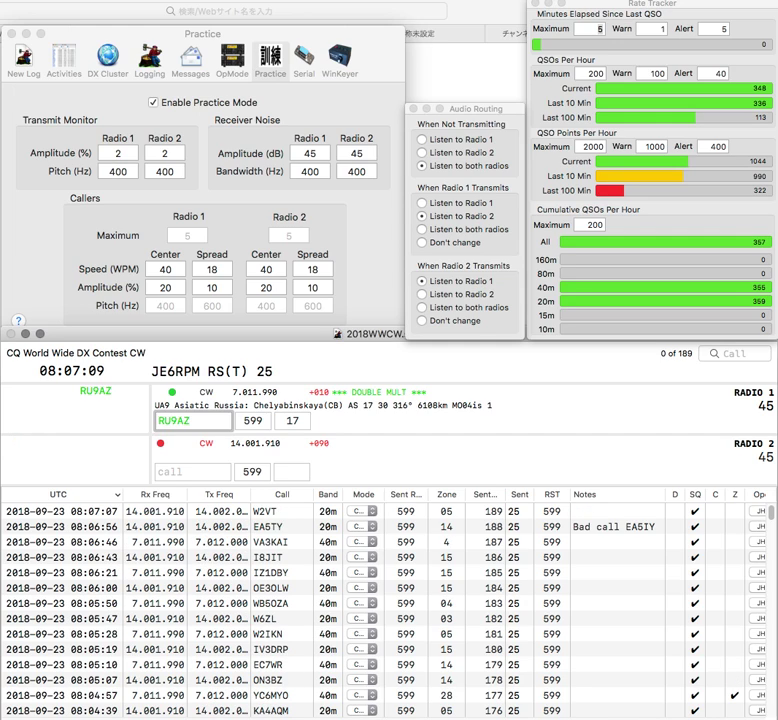
pyautogui.press('Return')
# Enter KF4VB on Radio 2 and send its exchange, and enter the partial call 2TV on Radio 1
pyautogui.write('K')
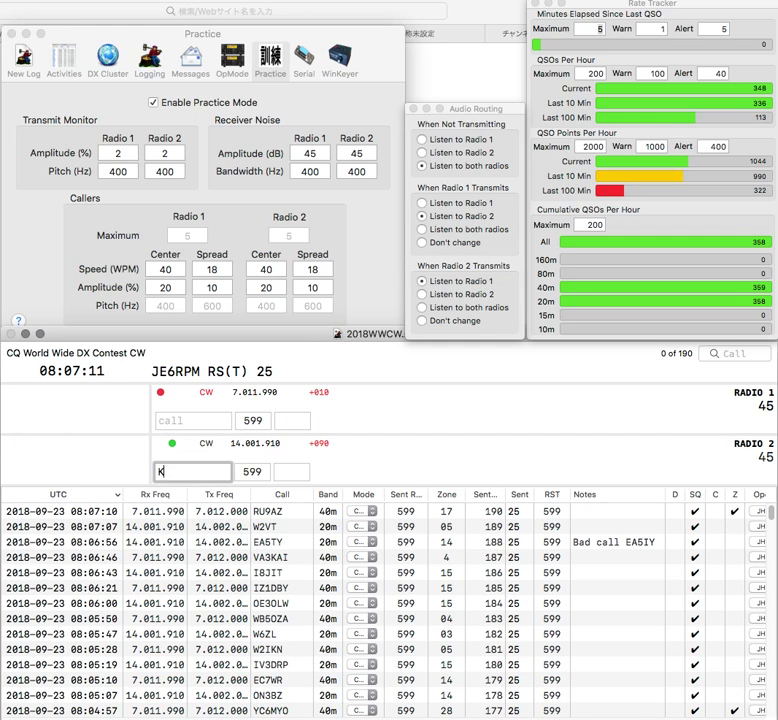
pyautogui.write('F4VDX')
pyautogui.press('BackSpace')
pyautogui.press('BackSpace')
pyautogui.write('B')
pyautogui.press('Return')
pyautogui.write('2TV')
pyautogui.press('Down')
pyautogui.press('Left')
pyautogui.press('Left')
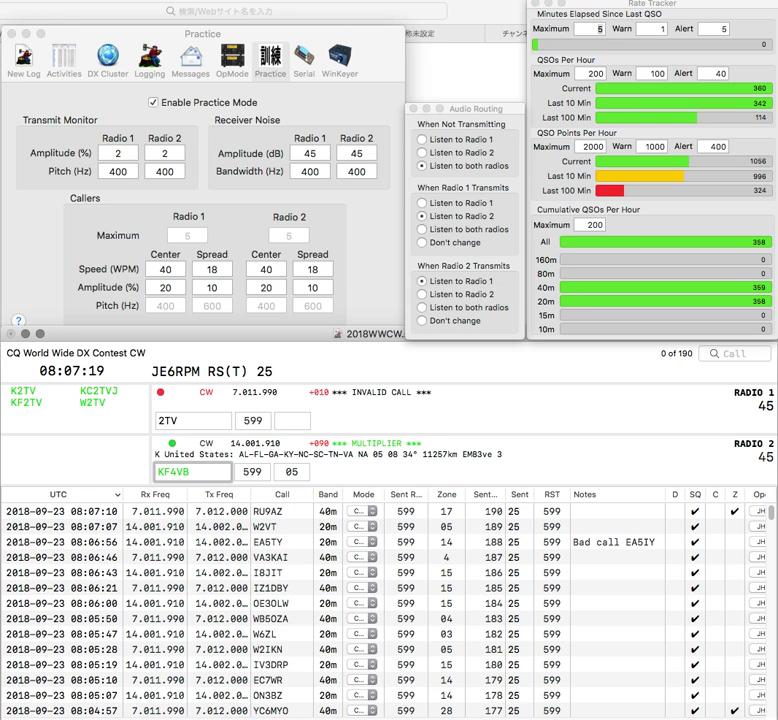
pyautogui.press('BackSpace')
pyautogui.write('DX')
pyautogui.press('\\')
pyautogui.press('Home')
pyautogui.write('K')
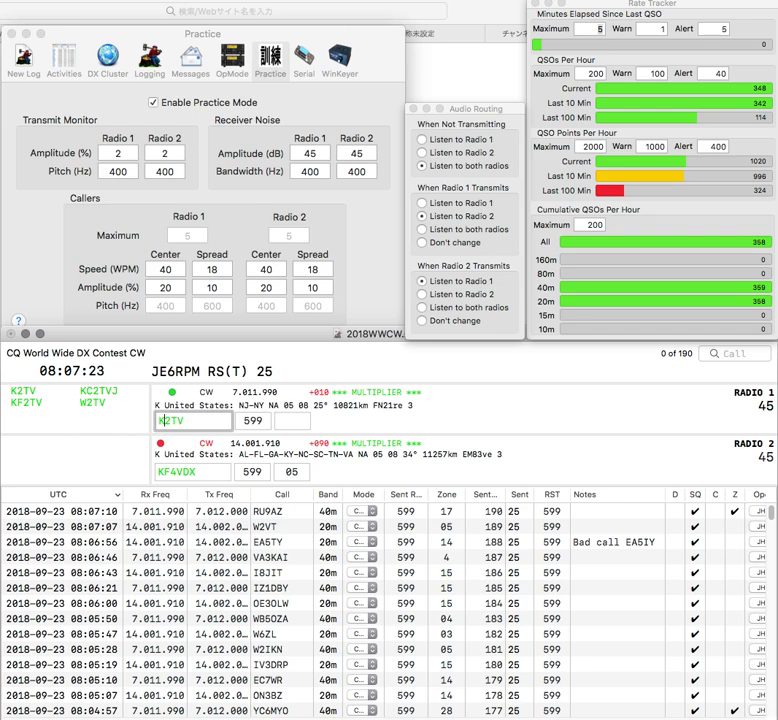
pyautogui.press('BackSpace')
pyautogui.press('\\')
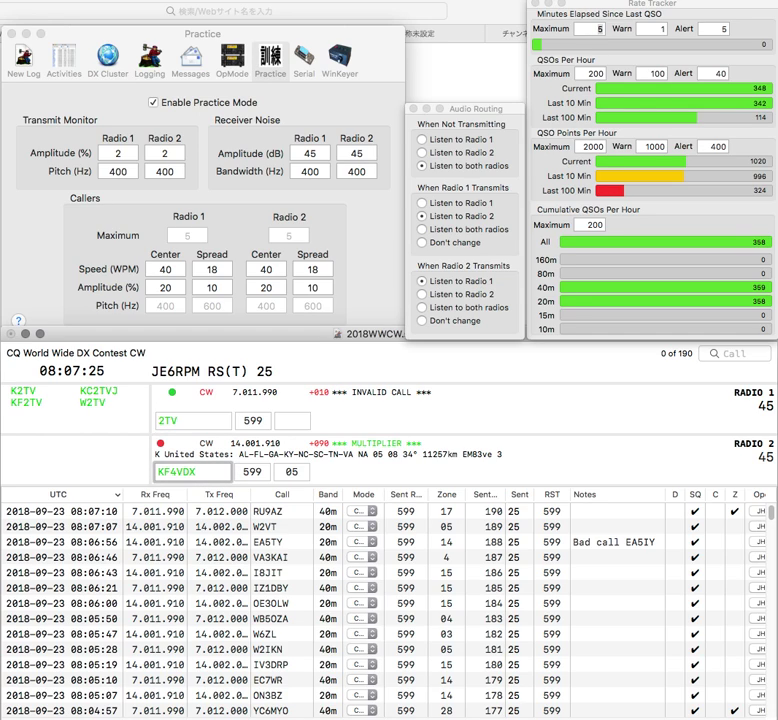
pyautogui.press('Return')
pyautogui.press('Left')
pyautogui.press('Left')
pyautogui.press('BackSpace')
pyautogui.write('5')
pyautogui.press('Return')
# Complete the Radio 1 call as KF2TV and return to Radio 2
pyautogui.press('\\')
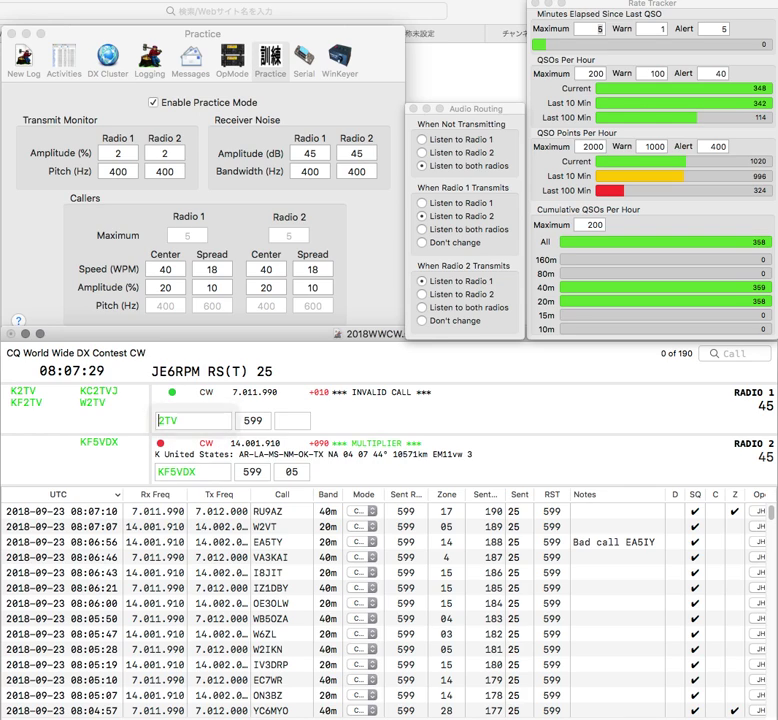
pyautogui.write('KF')
pyautogui.press('\\')
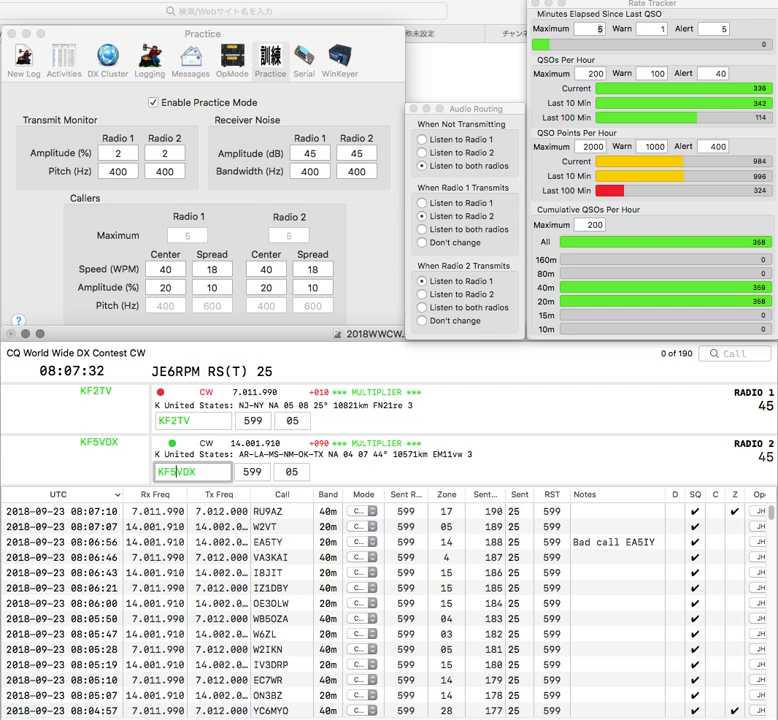
pyautogui.press('Return')
pyautogui.press('Return')
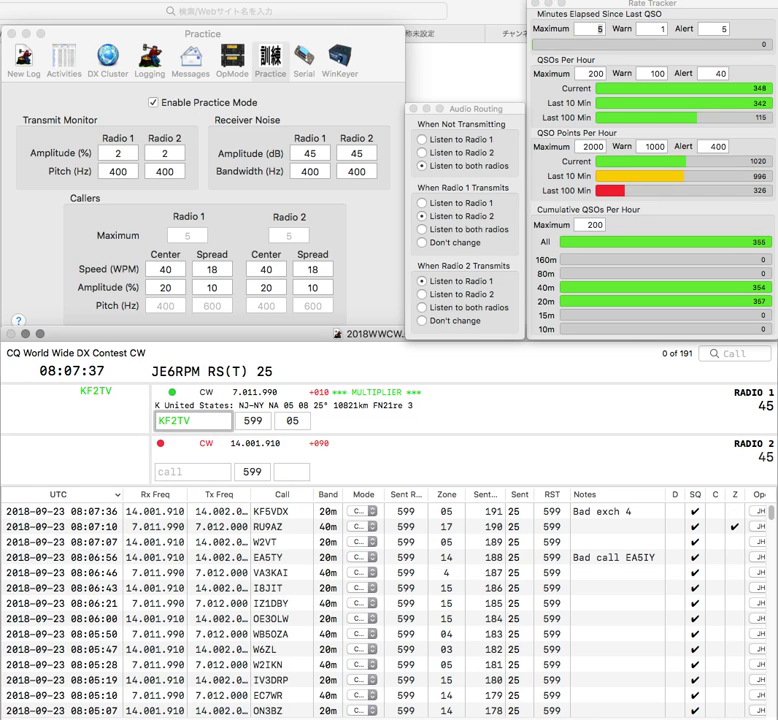
pyautogui.press('Return')
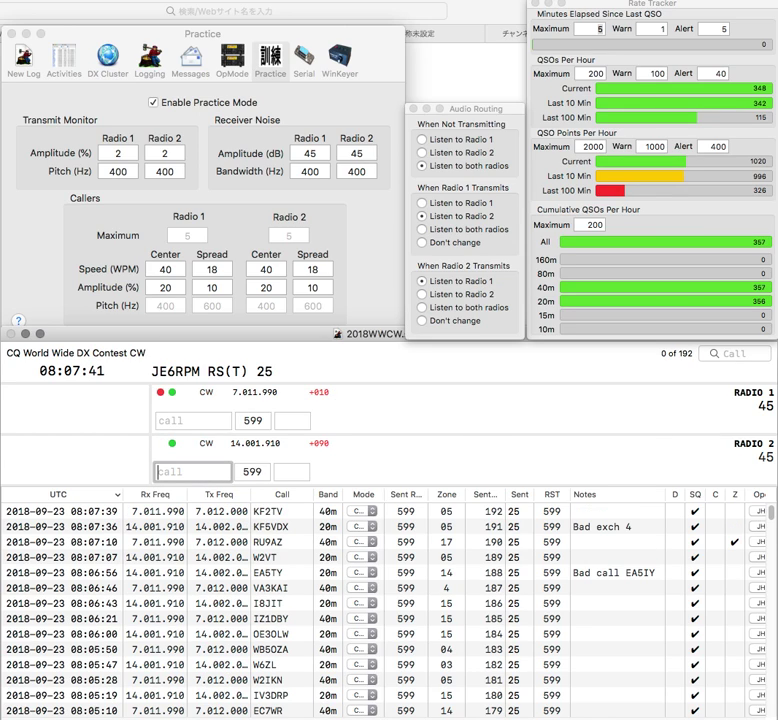
# Enter the partial calls C on Radio 2 and 1K on Radio 1, and send the Radio 1 one
pyautogui.write('C')
pyautogui.write('1K')
pyautogui.press('Return')
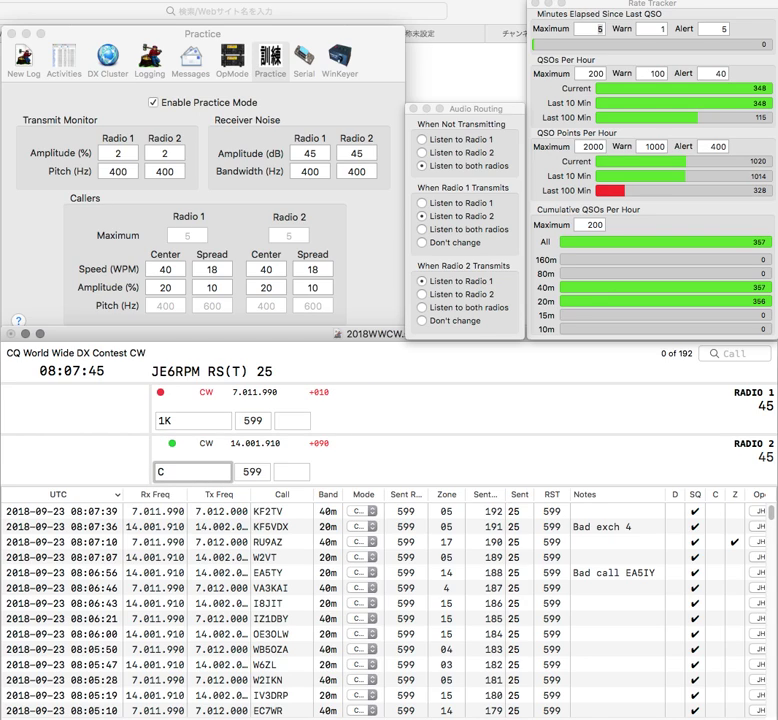
# Replace the partial call on Radio 2 with G and send it
pyautogui.write('G')
pyautogui.press('Delete')
pyautogui.press('Return')
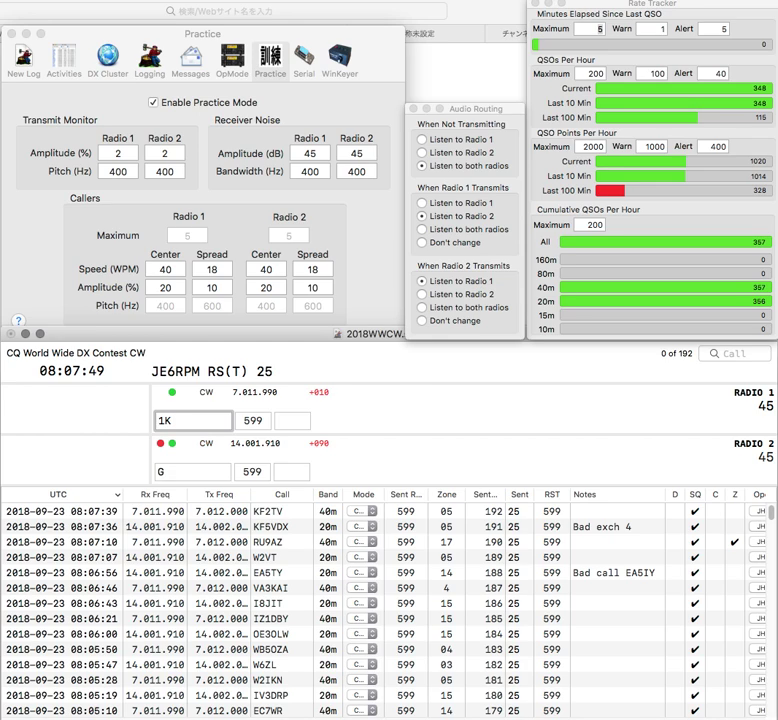
# Complete the Radio 1 call as WF1K and send its exchange
pyautogui.write('WF')
pyautogui.press('Return')
pyautogui.press('Left')
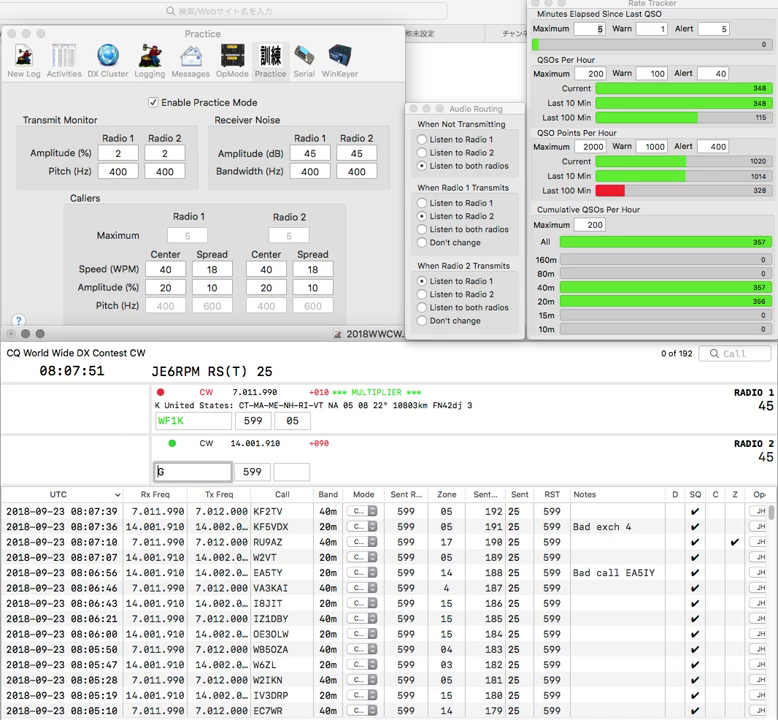
# Change the partial call on Radio 2 to GR and send it
pyautogui.write('9')
pyautogui.press('BackSpace')
pyautogui.press('Right')
pyautogui.write('R')
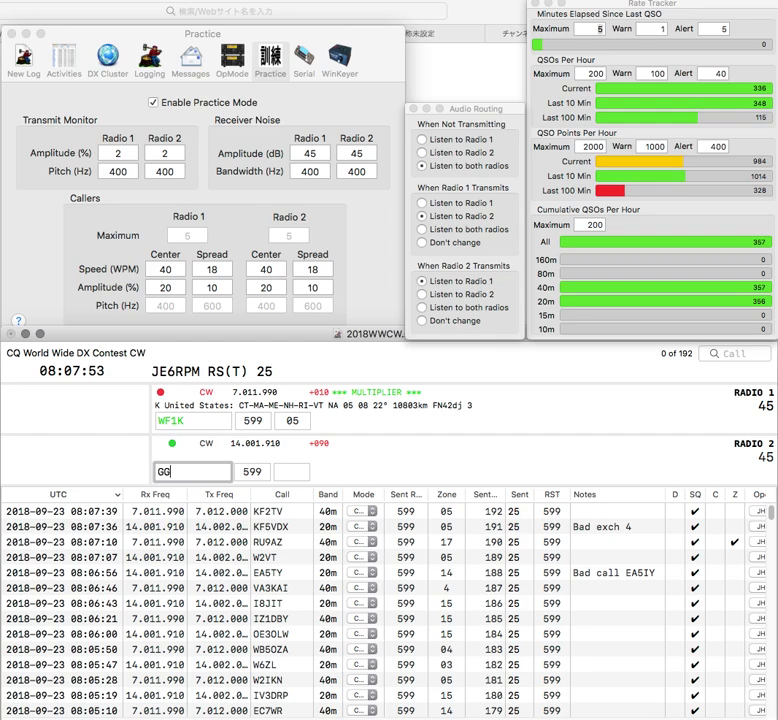
pyautogui.press('Return')
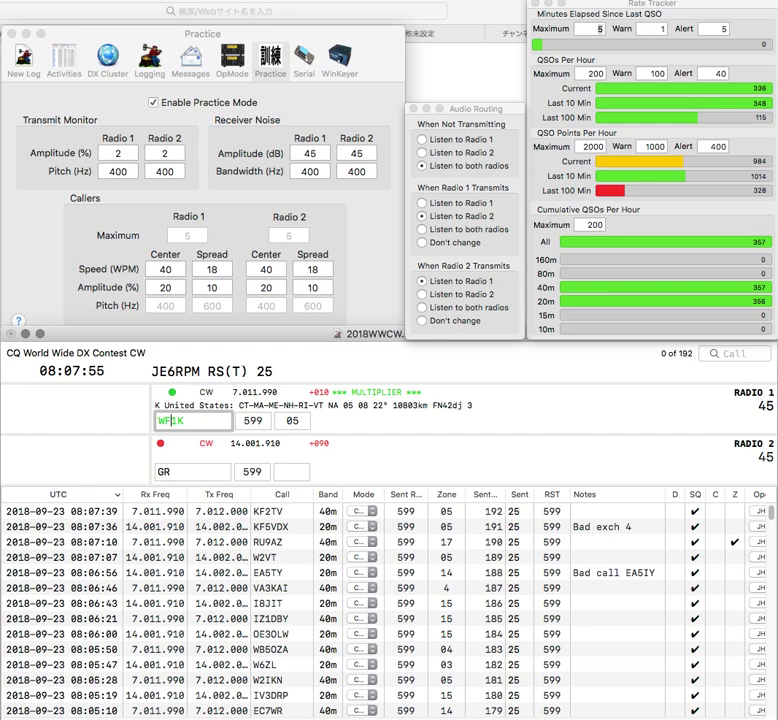
# Complete the Radio 2 call as AA9GR and send its exchange
pyautogui.press('Return')
pyautogui.write('WA')
pyautogui.press('BackSpace')
pyautogui.press('BackSpace')
pyautogui.write('AA9')
pyautogui.press('Return')
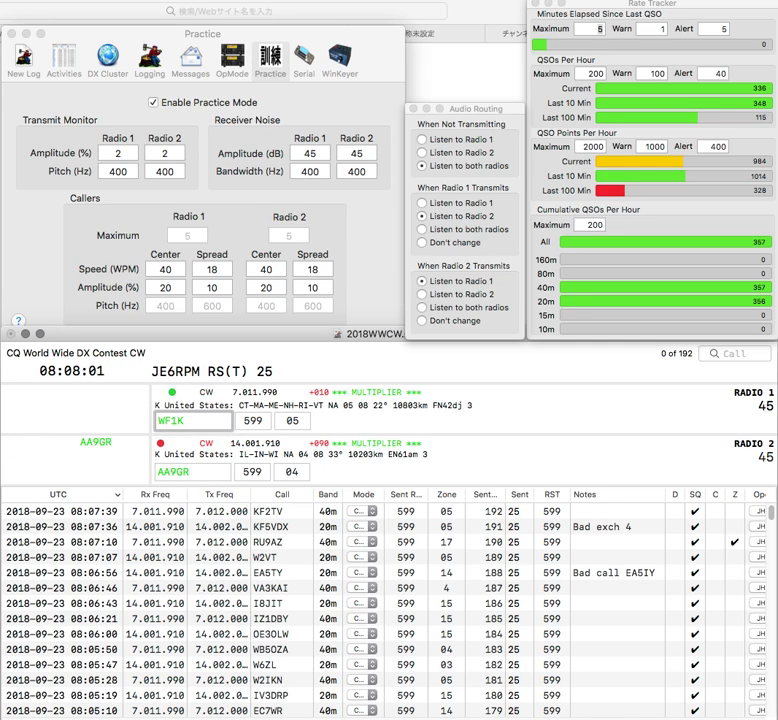
pyautogui.press('Delete')
pyautogui.write('4')
pyautogui.press('Delete')
pyautogui.write('P')
pyautogui.press('Tab')
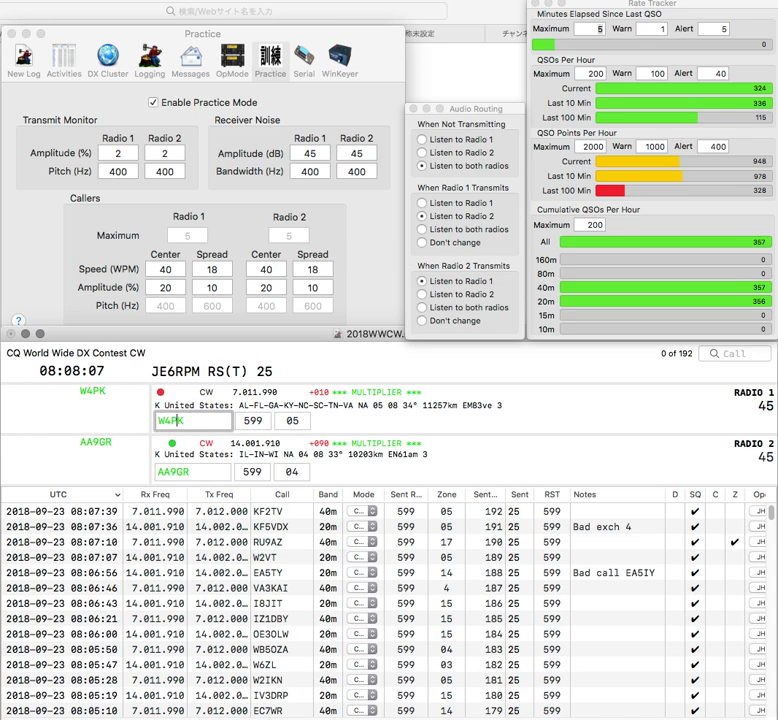
pyautogui.press('Return')
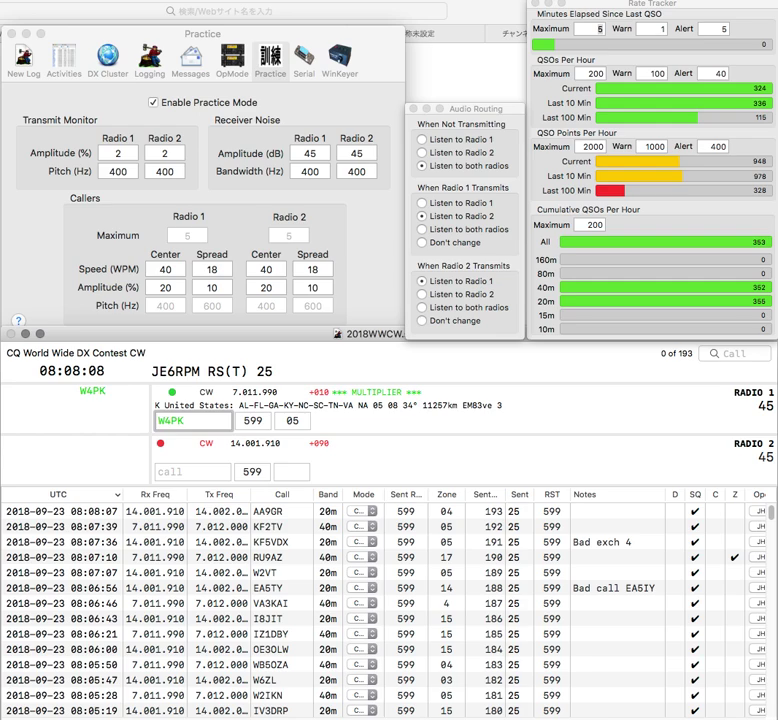
pyautogui.press('BackSpace')
pyautogui.write('JE6R')
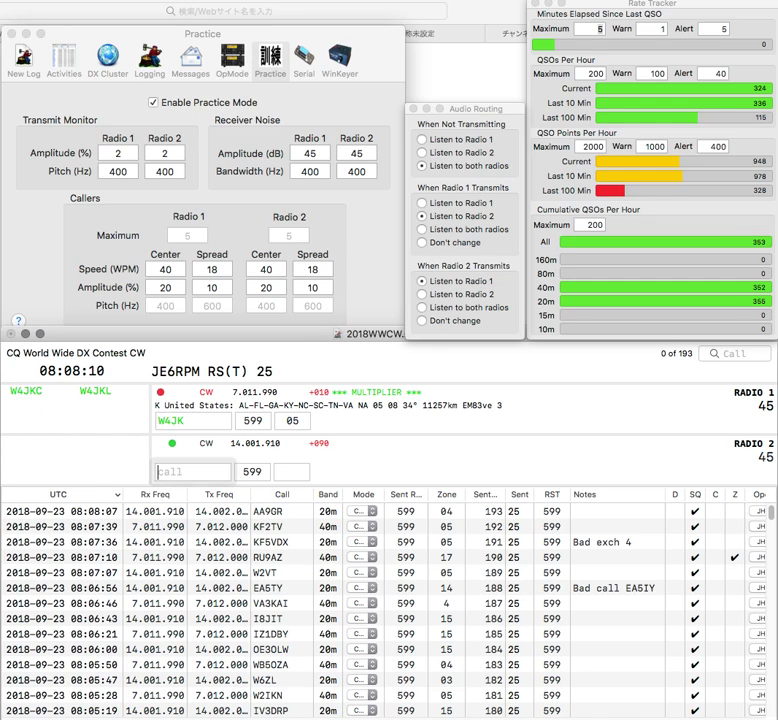
# Send the partial call P on Radio 2, and correct the Radio 1 call to WV1K and send it
pyautogui.write('P')
pyautogui.press('Return')
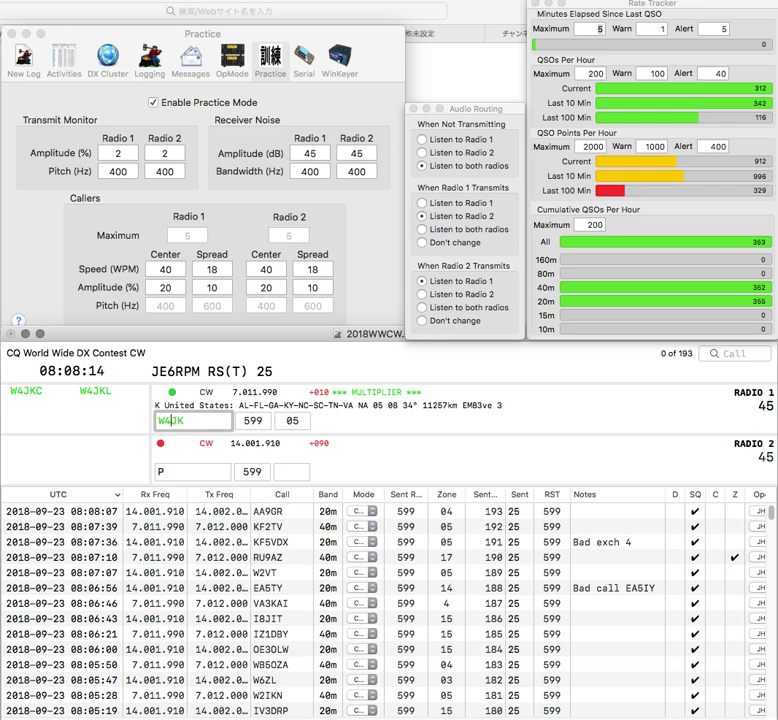
pyautogui.press('BackSpace')
pyautogui.press('BackSpace')
pyautogui.write('V1')
pyautogui.press('\\')
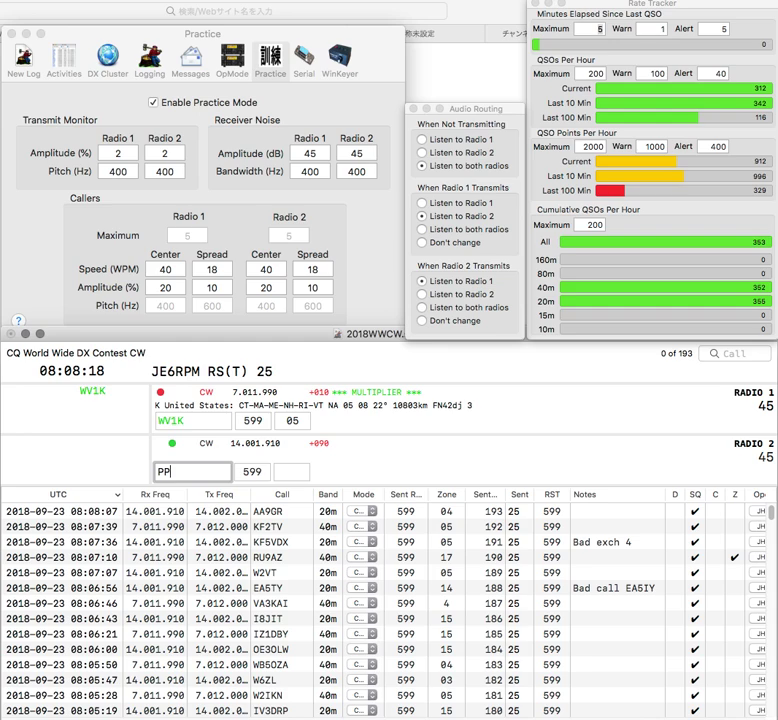
pyautogui.press('Left')
pyautogui.write('J')
pyautogui.press('Return')
pyautogui.press('\\')
pyautogui.press('space')
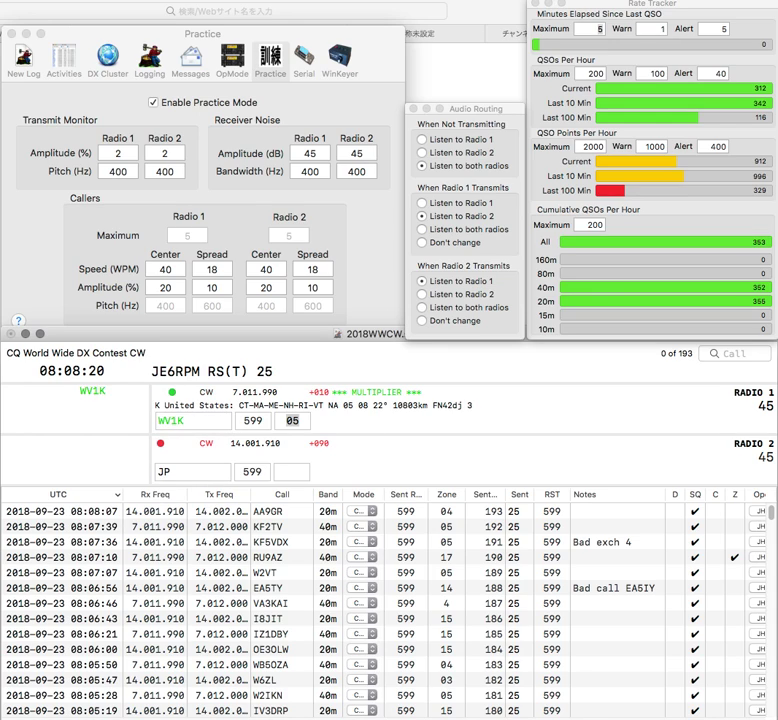
pyautogui.press('Return')
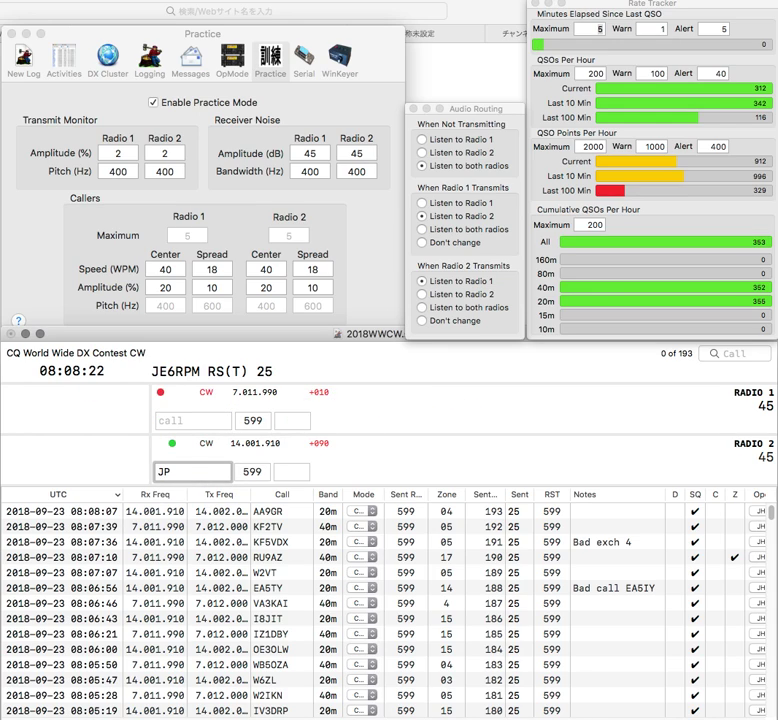
pyautogui.write('WB6J')
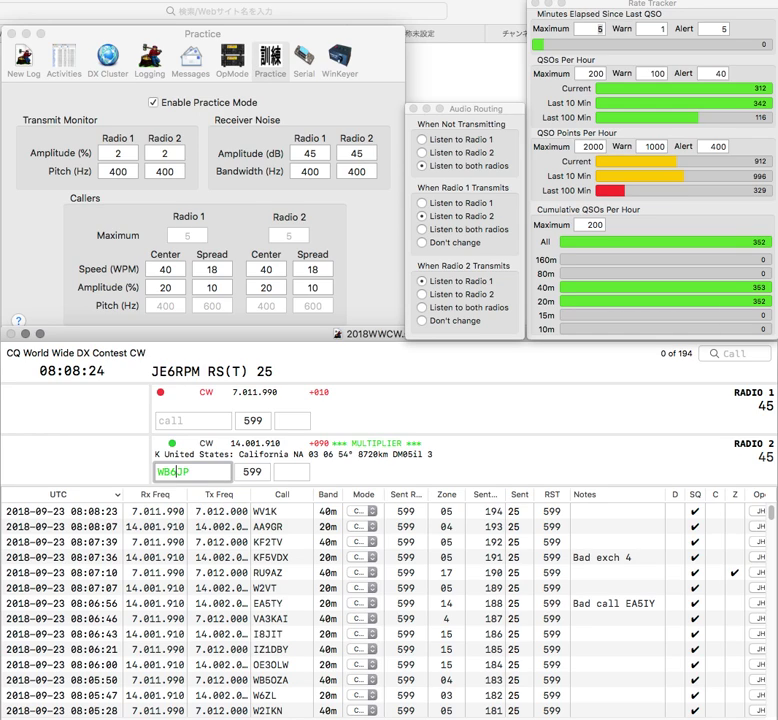
pyautogui.press('Return')
pyautogui.write('NIJ')
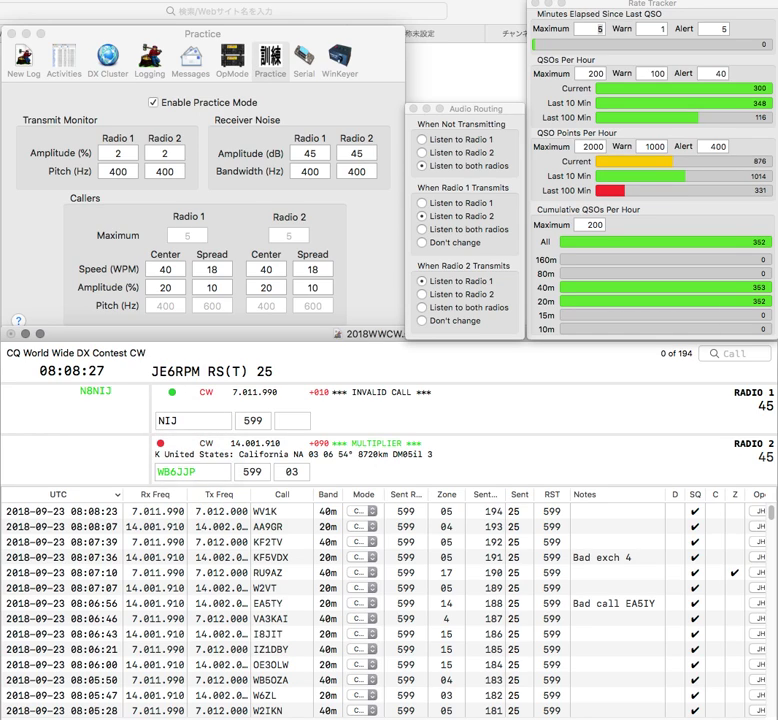
pyautogui.click(164, 472)
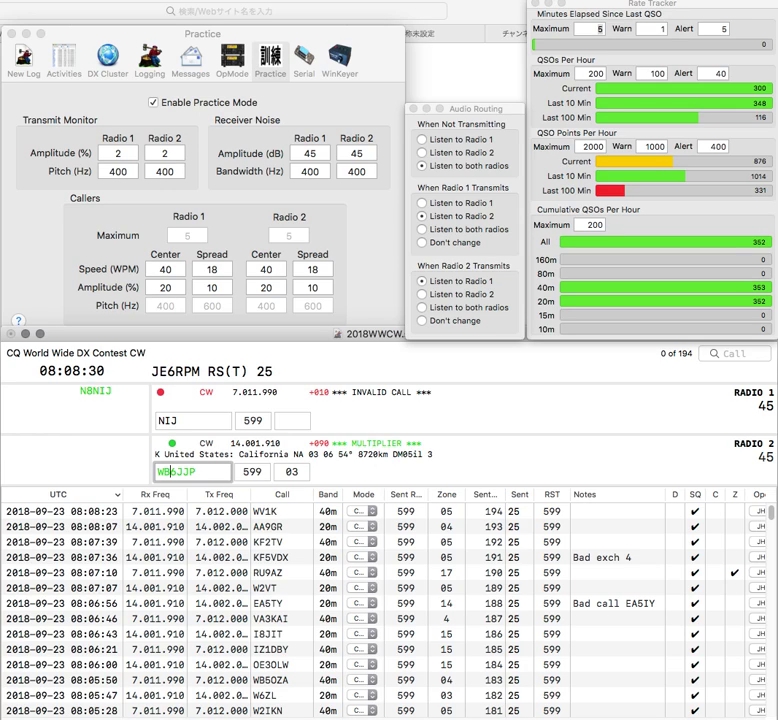
pyautogui.press('BackSpace')
pyautogui.press('BackSpace')
pyautogui.write('6')
pyautogui.press('Return')
# Complete the Radio 1 call as N8NIJ and send its exchange
pyautogui.press('\\')
pyautogui.press('Left')
pyautogui.press('Left')
pyautogui.press('Left')
pyautogui.write('N8')
pyautogui.press('\\')
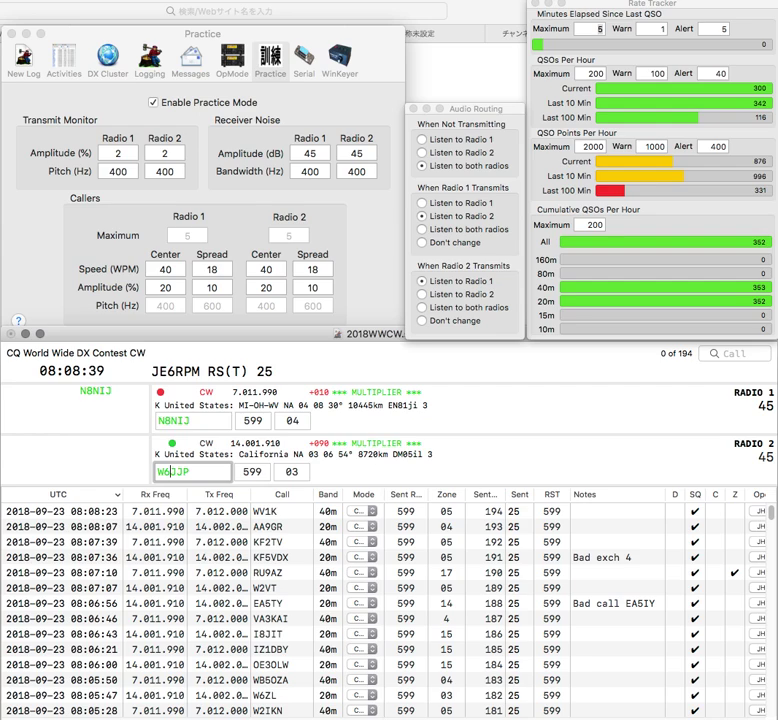
pyautogui.write('W')
pyautogui.press('\\')
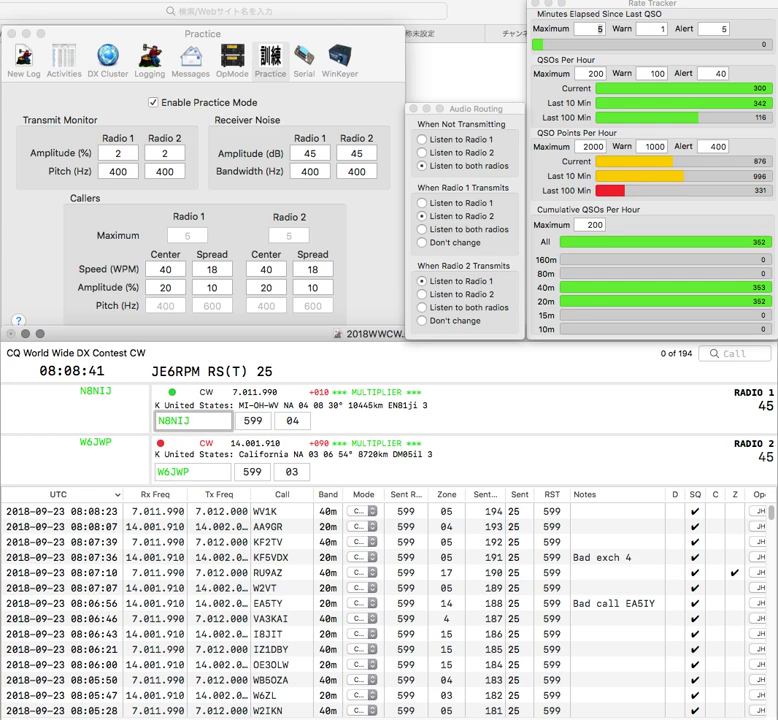
pyautogui.press('\\')
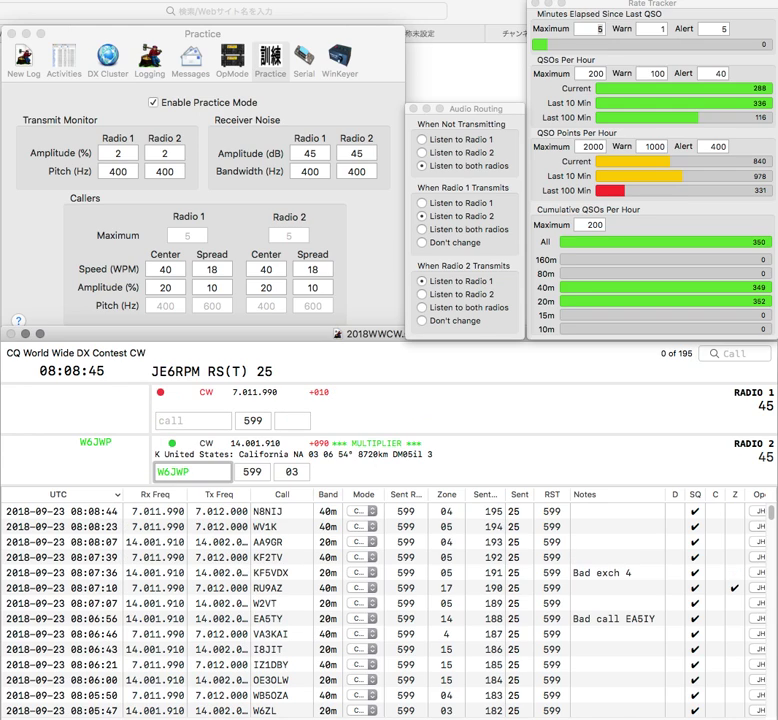
pyautogui.press('Return')
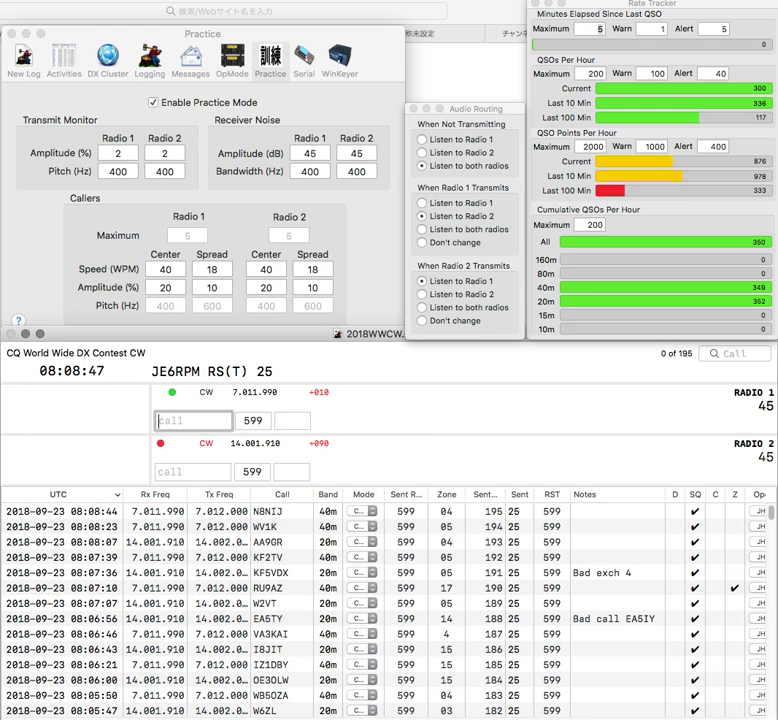
# Enter and send the partial calls 8P on Radio 1 and U on Radio 2
pyautogui.write('8A')
pyautogui.press('BackSpace')
pyautogui.write('P')
pyautogui.press('\\')
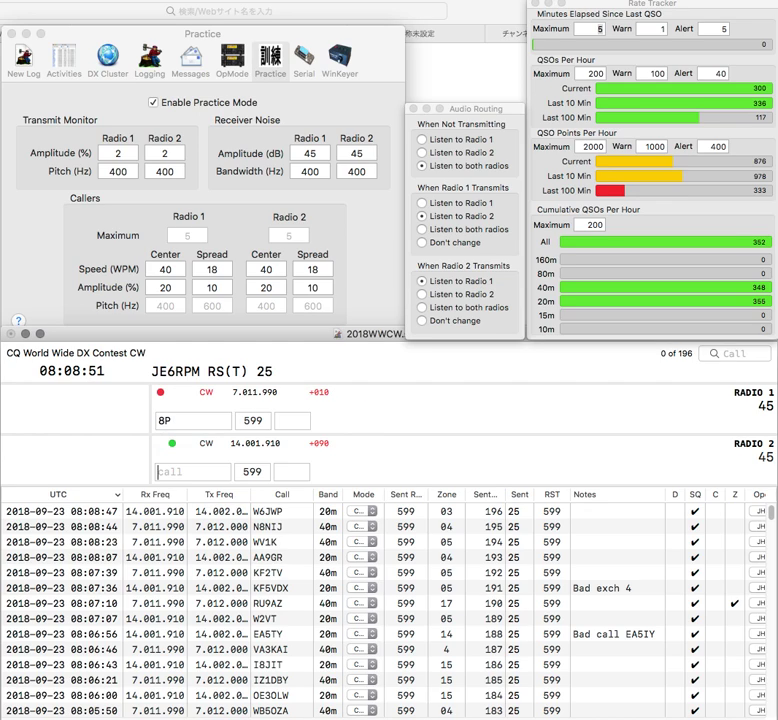
pyautogui.write('U')
pyautogui.press('\\')
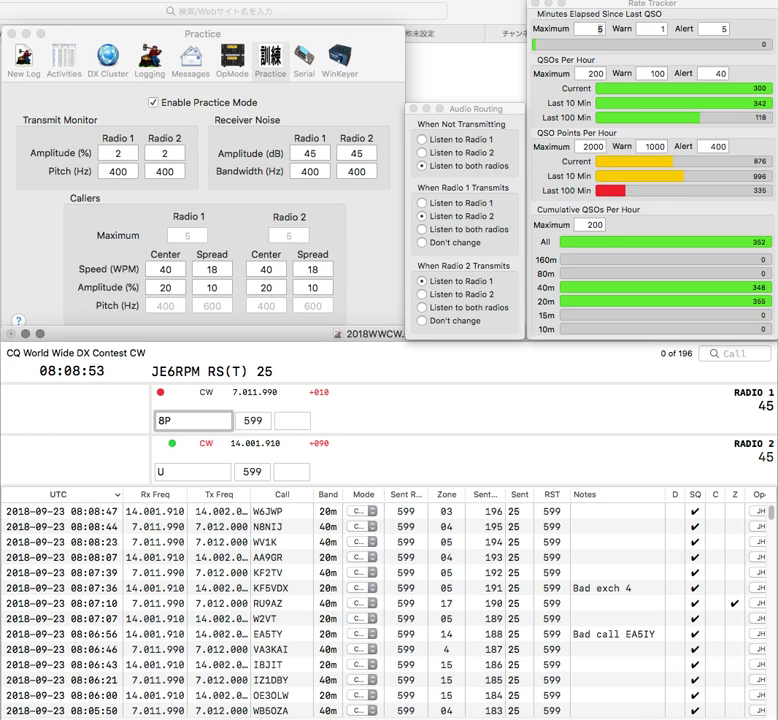
pyautogui.write('K')
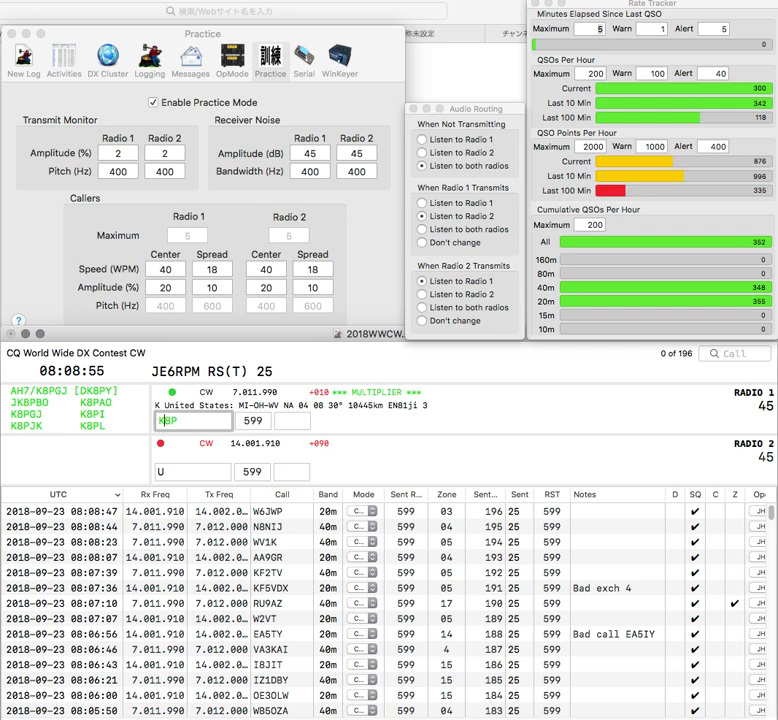
pyautogui.press('Return')
pyautogui.press('\\')
pyautogui.write('7ZU')
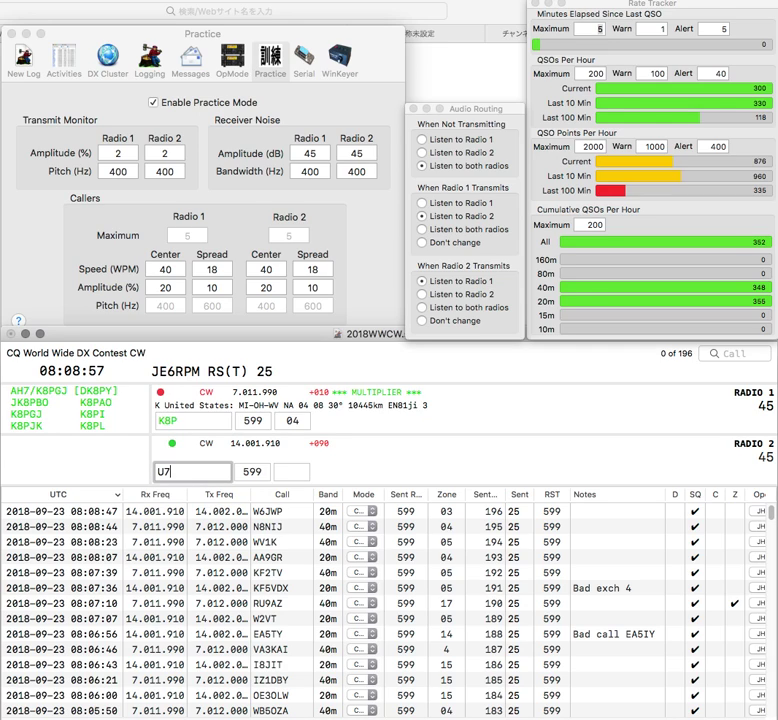
pyautogui.press('Return')
pyautogui.press('Right')
pyautogui.write('C')
pyautogui.press('Delete')
pyautogui.write('9AO')
pyautogui.press('Return')
pyautogui.press('\\')
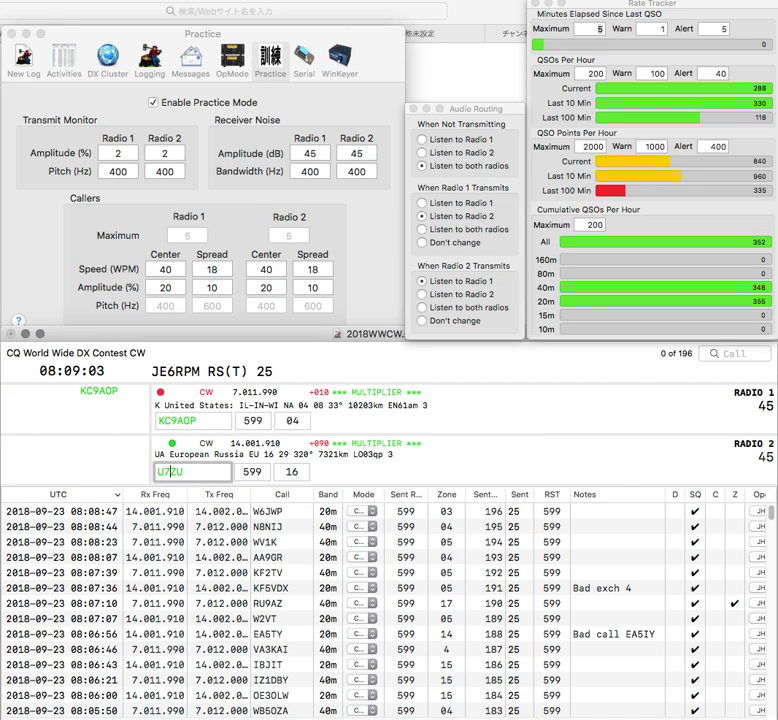
pyautogui.press('BackSpace')
pyautogui.write('7')
pyautogui.press('Return')
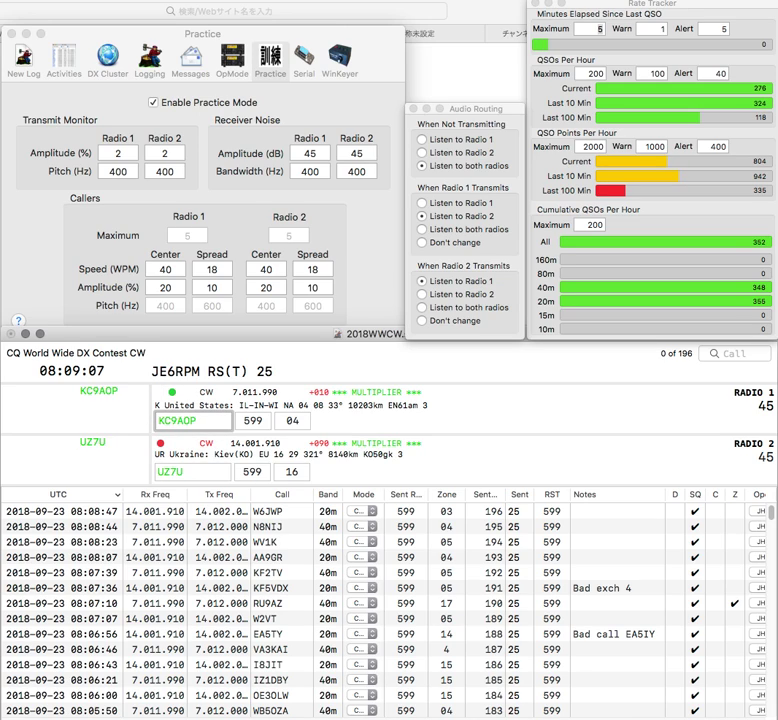
pyautogui.press('Return')
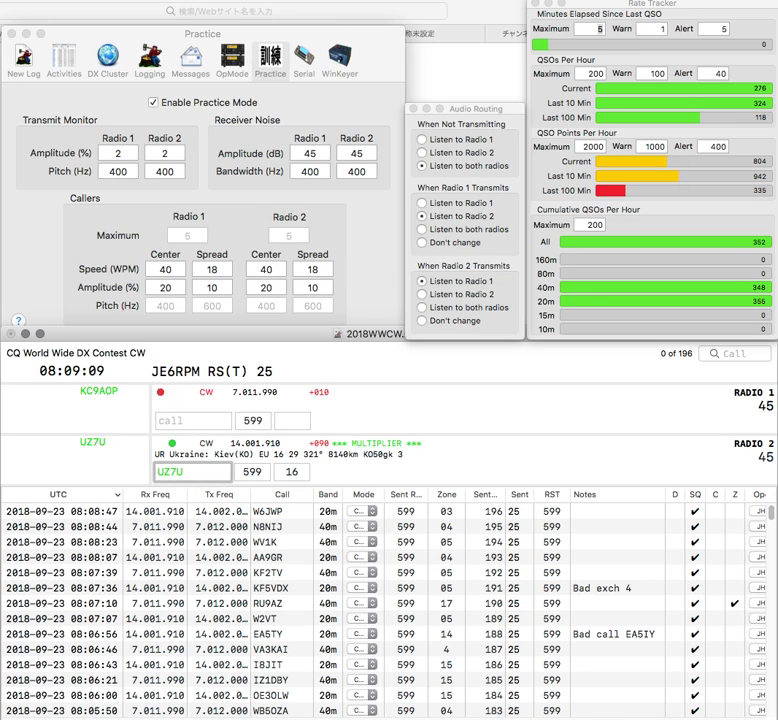
# Correct the Radio 2 call to UZ5UU and send it, and send the exchange to W3MSR on Radio 1
pyautogui.press('BackSpace')
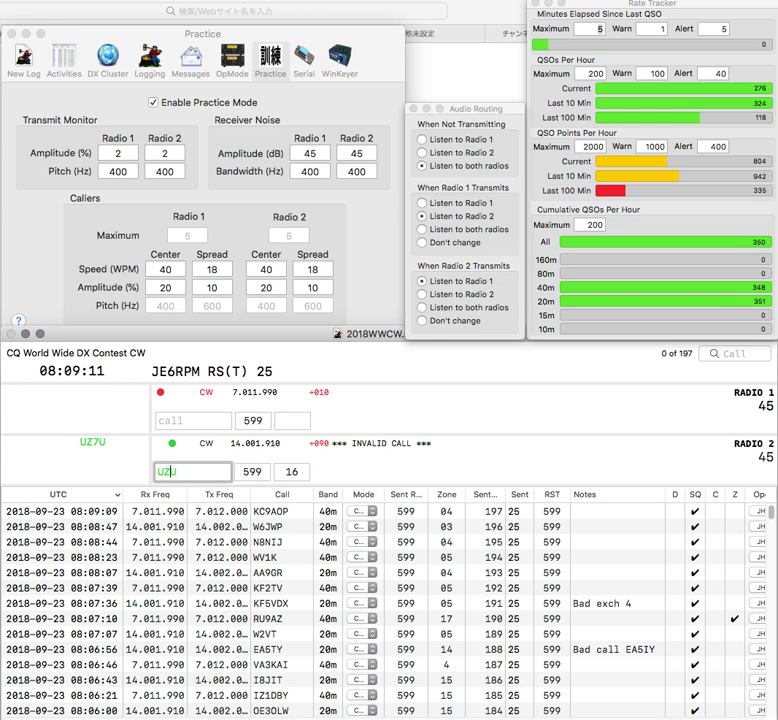
pyautogui.write('5U')
pyautogui.press('Return')
pyautogui.write('3MSR')
pyautogui.press('Home')
pyautogui.write('W')
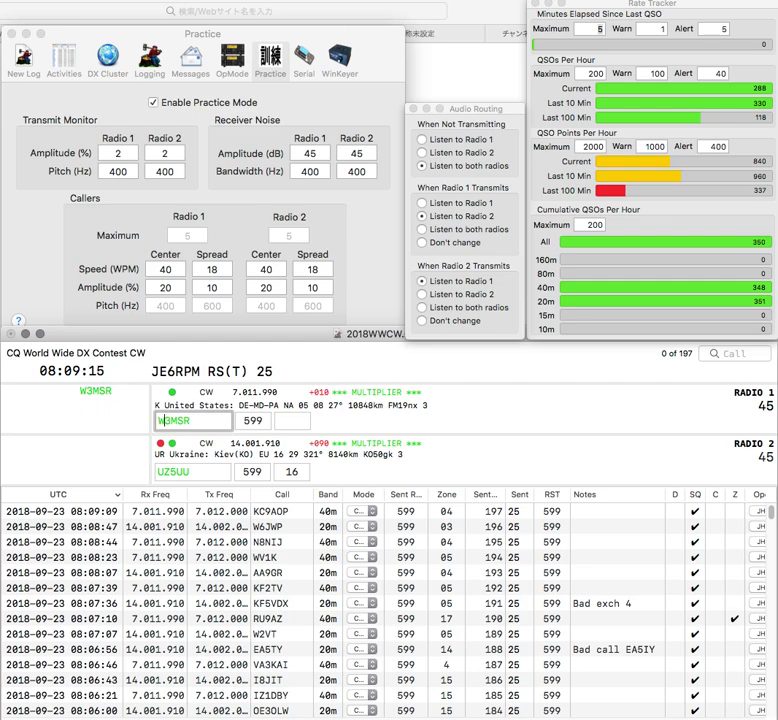
pyautogui.press('Return')
pyautogui.press('Right')
pyautogui.press('Right')
pyautogui.press('Delete')
pyautogui.write('Z')
pyautogui.press('Return')
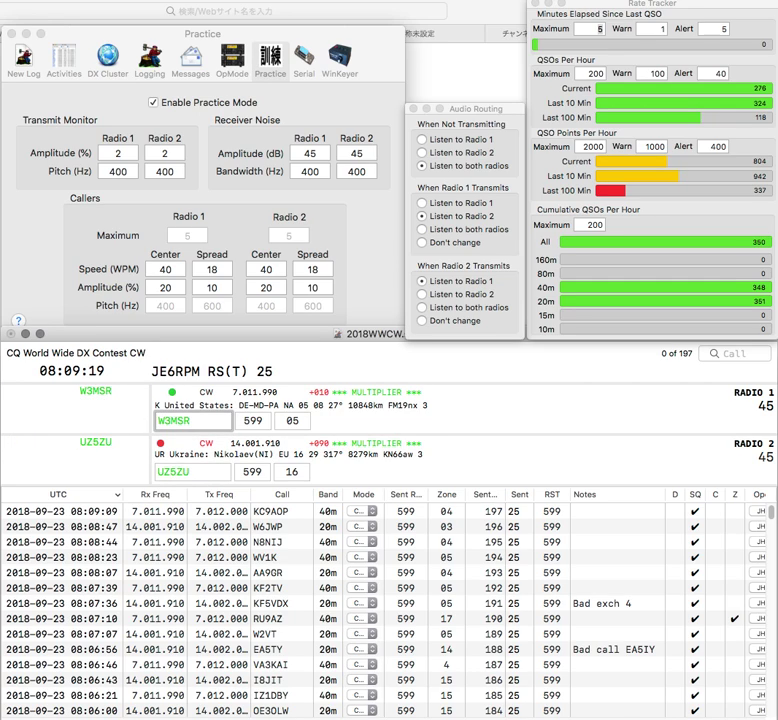
pyautogui.press('Return')
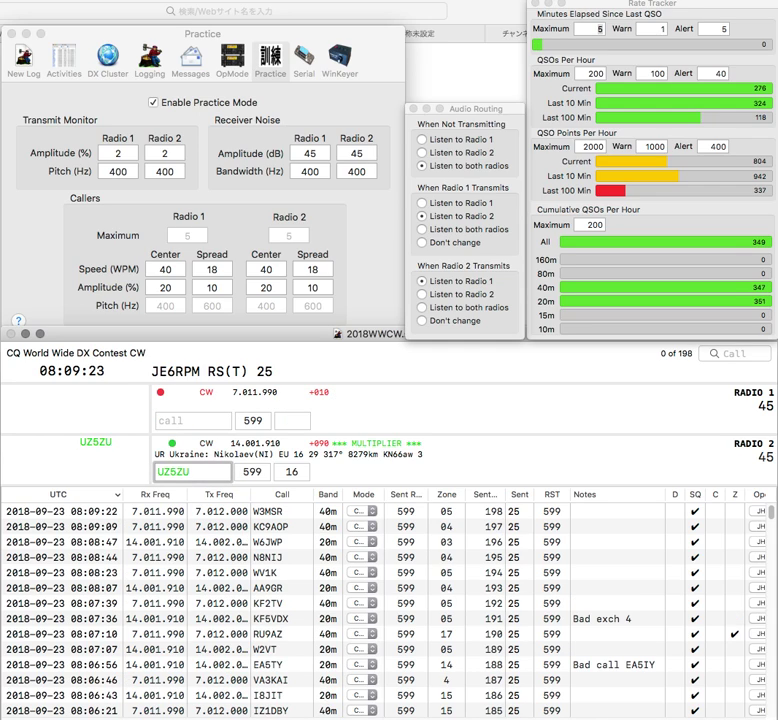
pyautogui.press('Return')
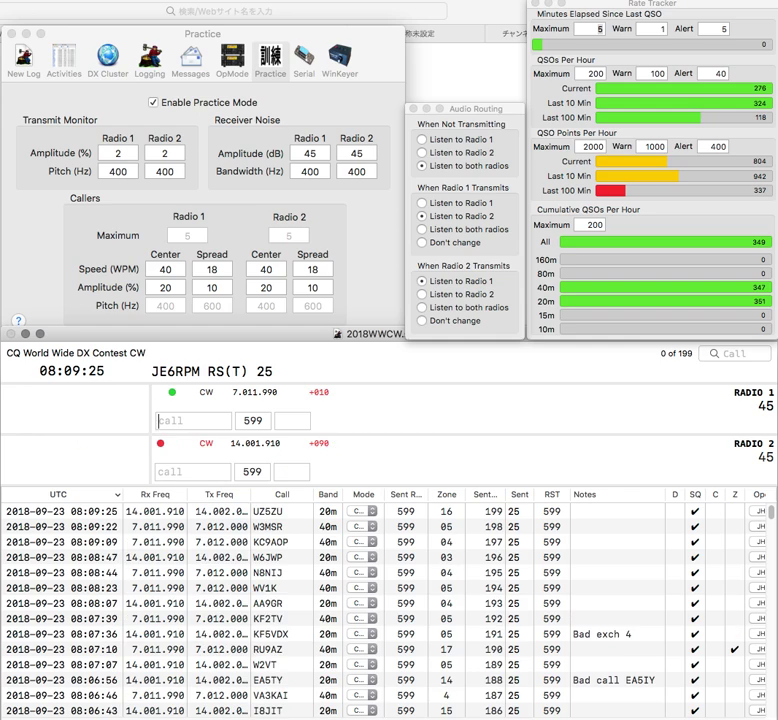
pyautogui.write('K')
pyautogui.press('Return')
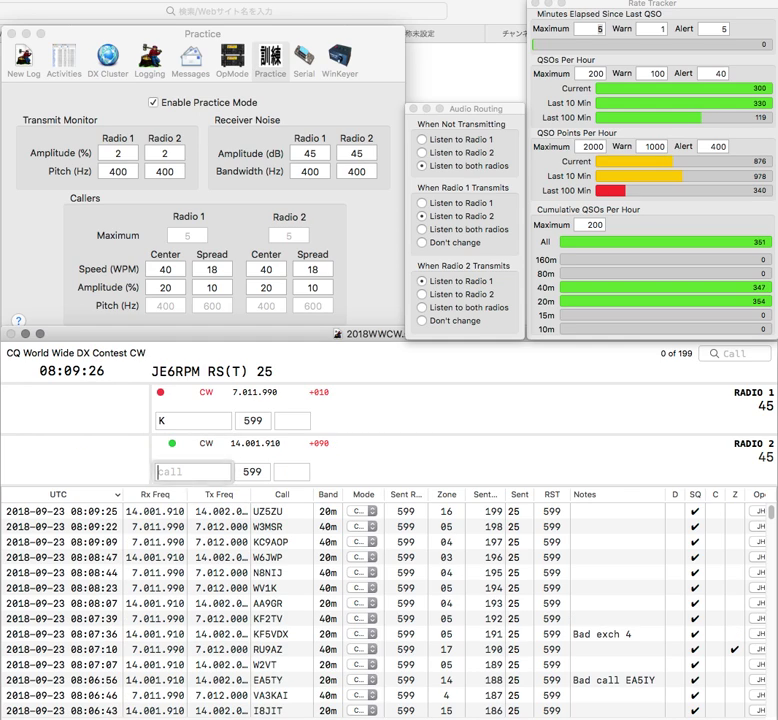
pyautogui.write('N6BEE')
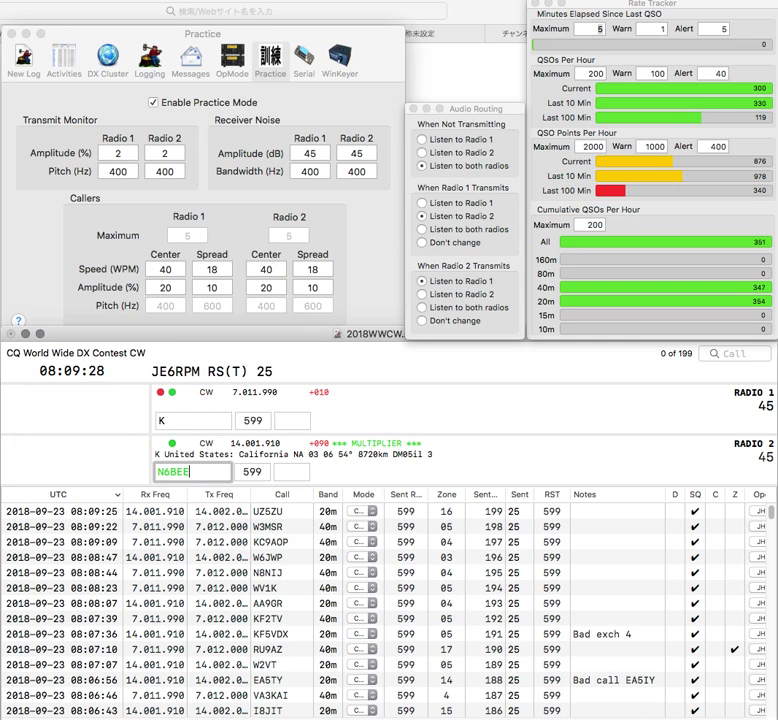
pyautogui.press('Return')
# Complete the Radio 1 call as KC2GOW and send its exchange
pyautogui.write('C2')
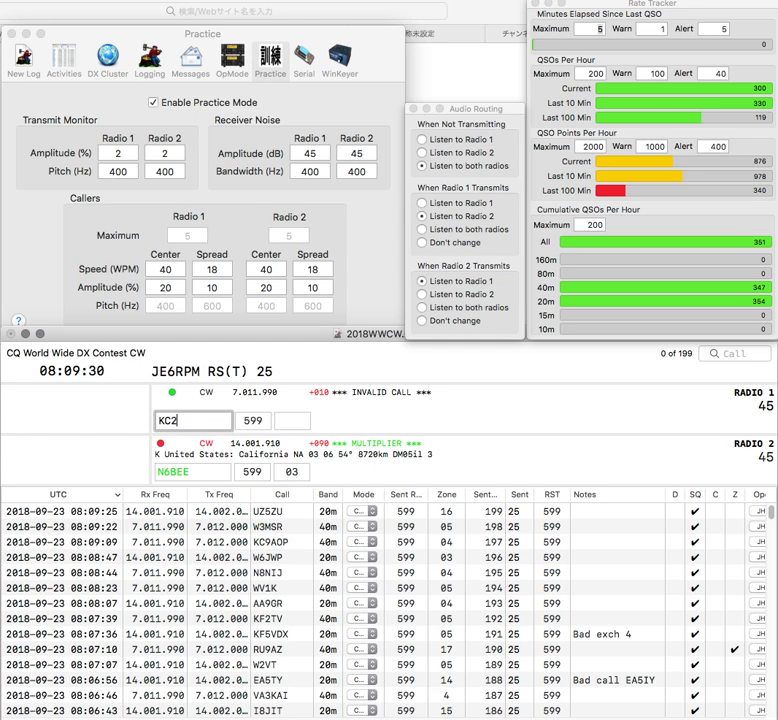
pyautogui.write('GOW')
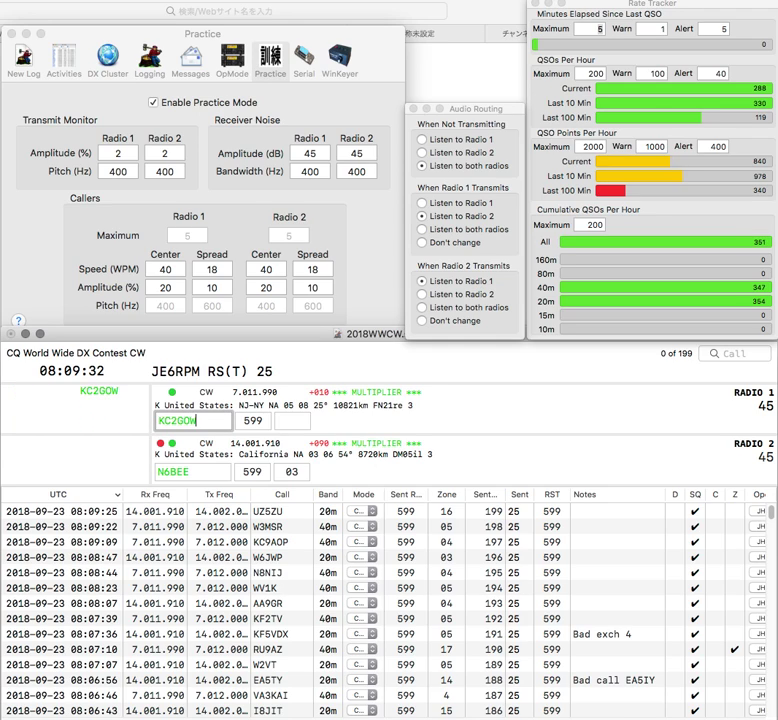
pyautogui.press('Return')
pyautogui.press('Left')
pyautogui.press('Left')
pyautogui.press('BackSpace')
pyautogui.write('D')
pyautogui.press('Return')
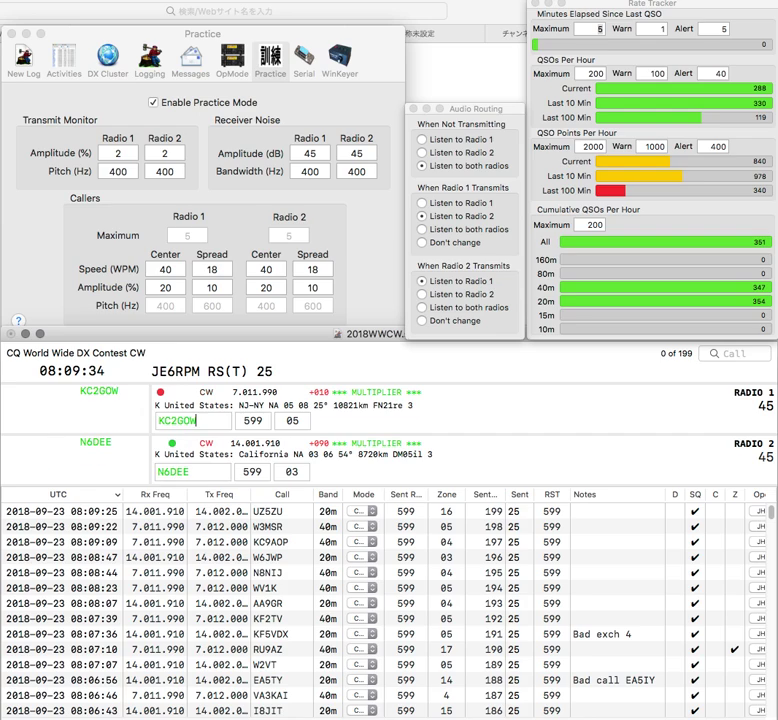
pyautogui.press('Return')
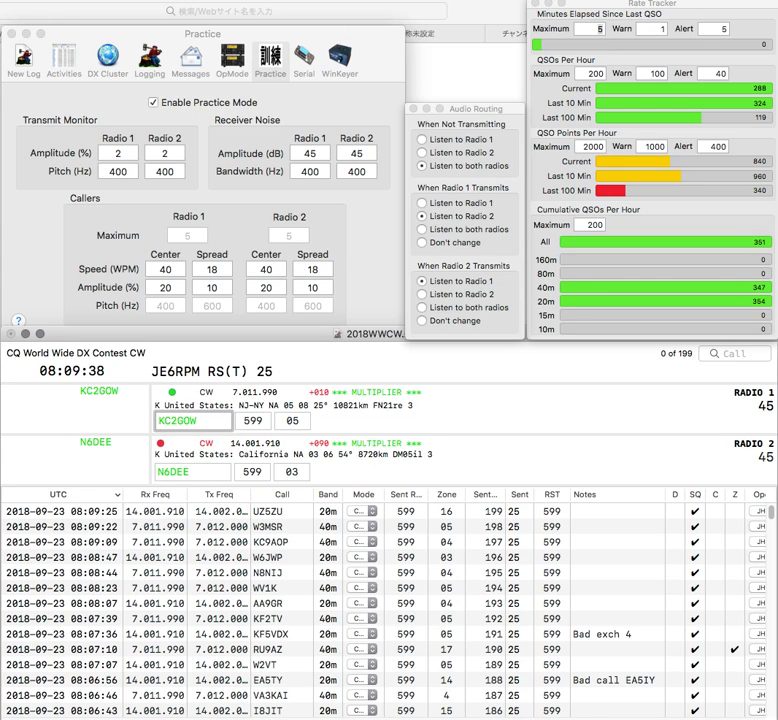
pyautogui.press('Return')
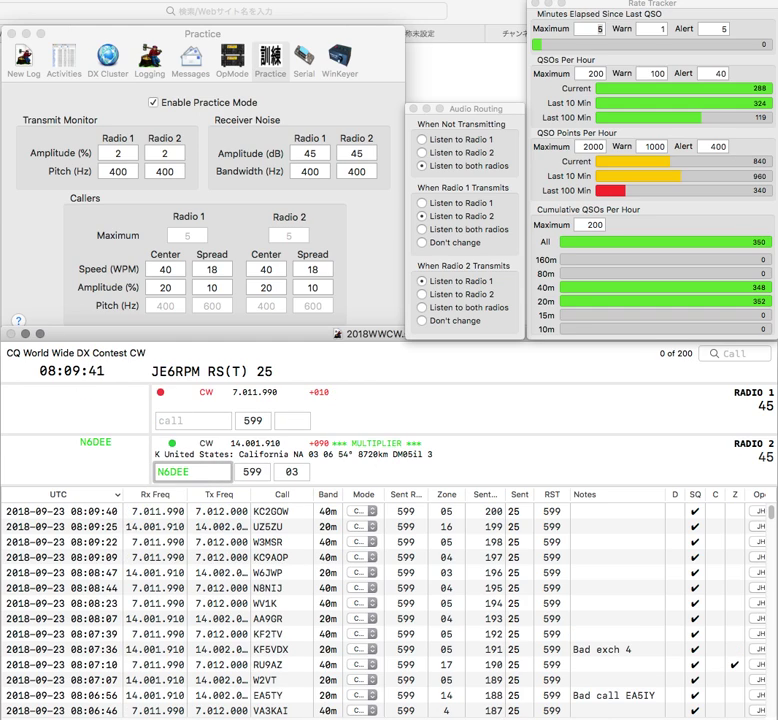
pyautogui.press('Return')
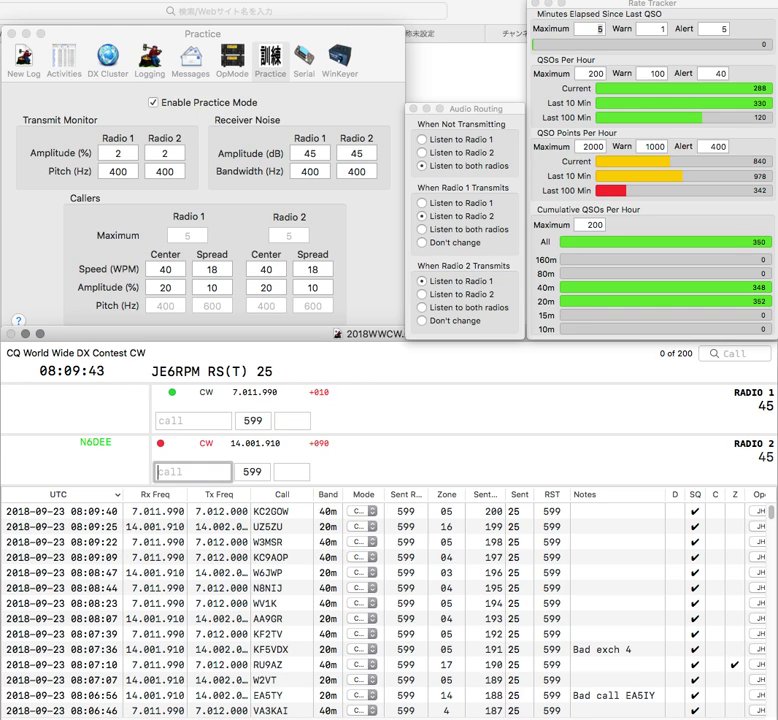
# Send the exchange to G4SED on Radio 1 and to K1KD on Radio 2
pyautogui.write('G4SED')
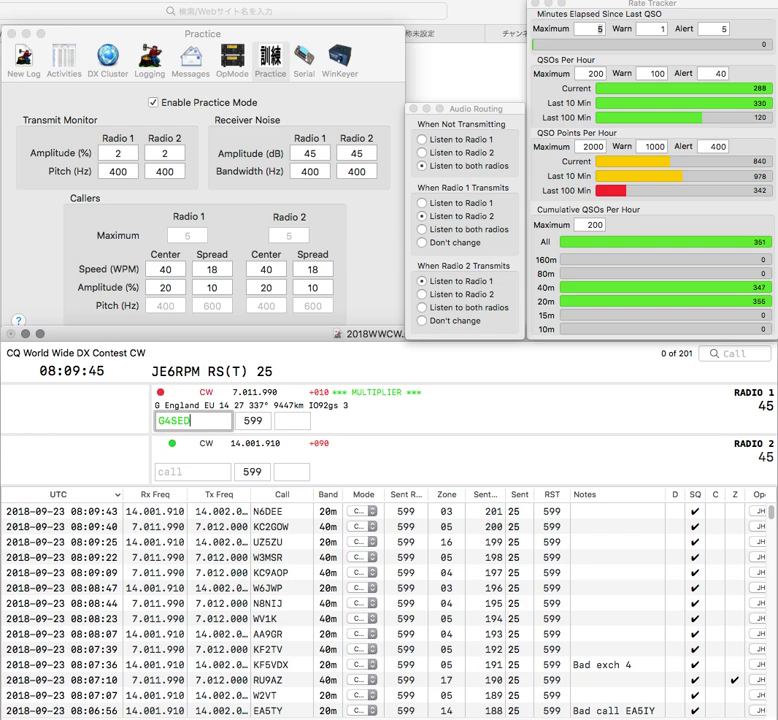
pyautogui.press('Return')
pyautogui.write('K1KD')
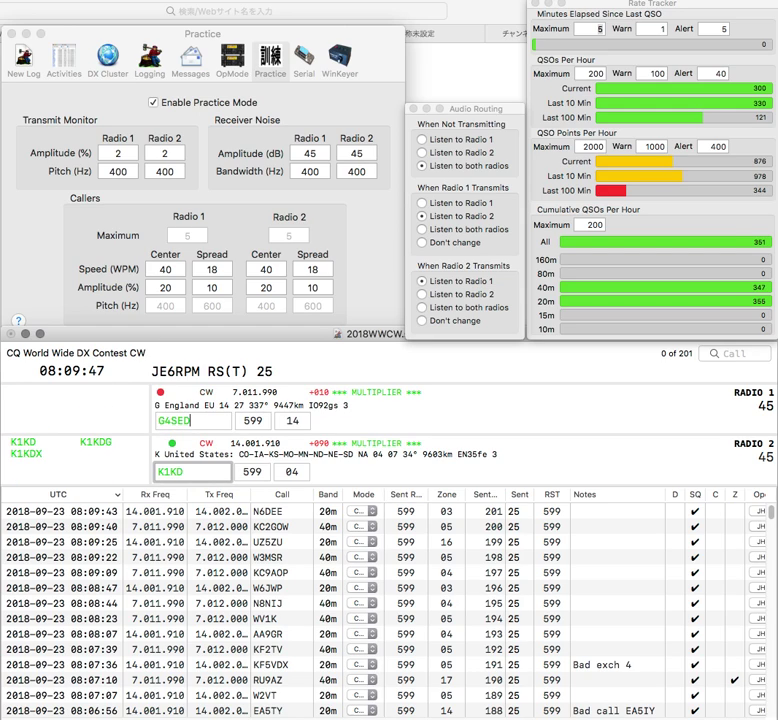
pyautogui.press('Return')
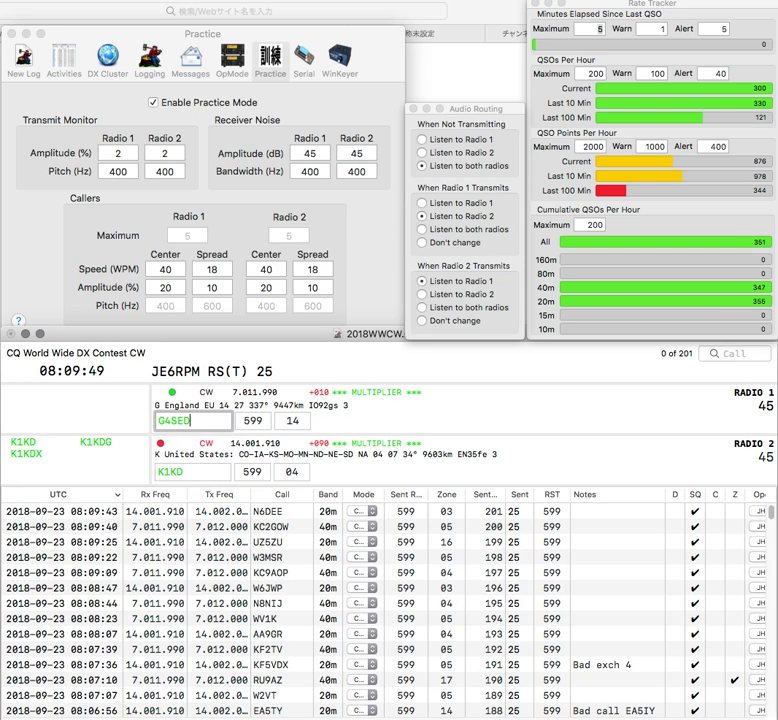
pyautogui.press('Left')
pyautogui.press('Left')
pyautogui.press('Left')
pyautogui.press('BackSpace')
pyautogui.write('3')
pyautogui.press('Return')
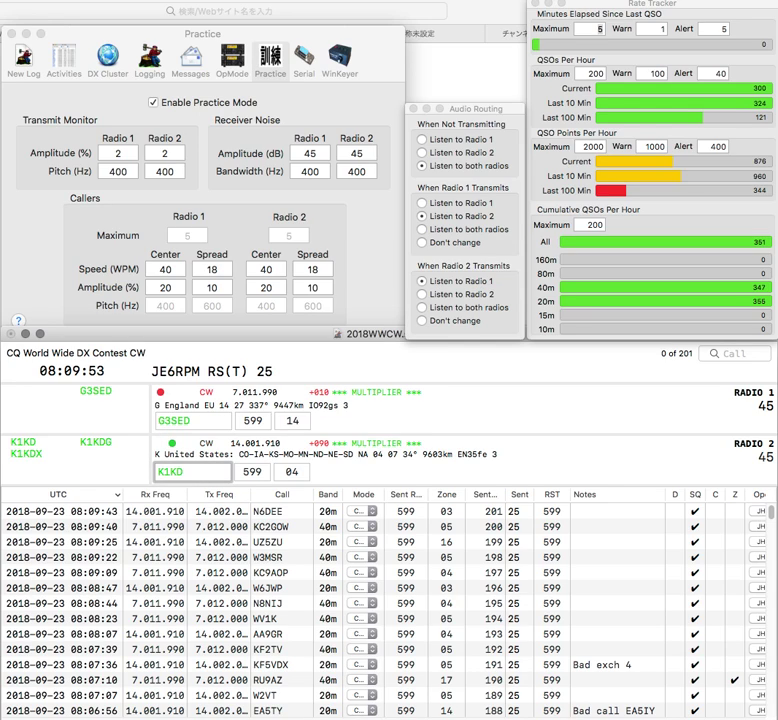
pyautogui.press('Return')
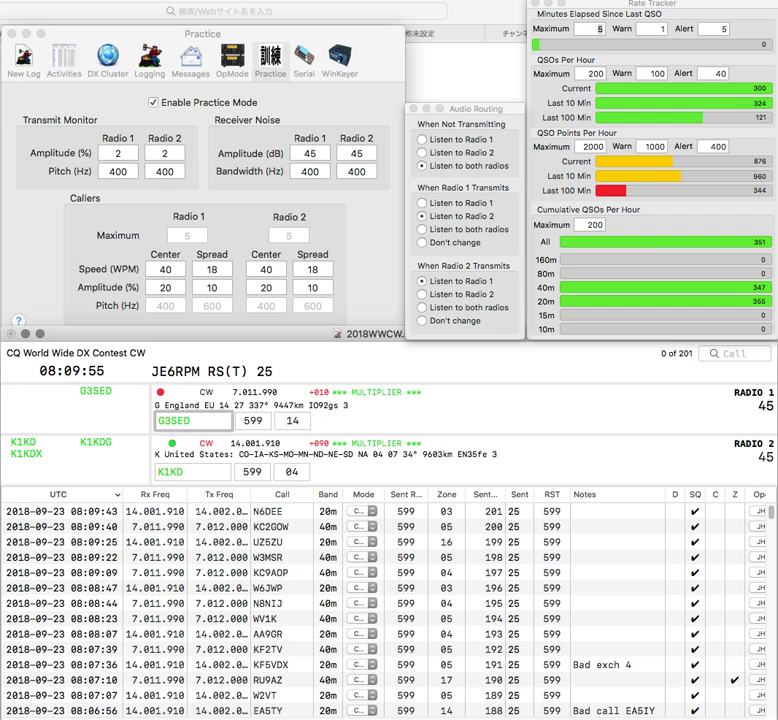
pyautogui.press('Return')
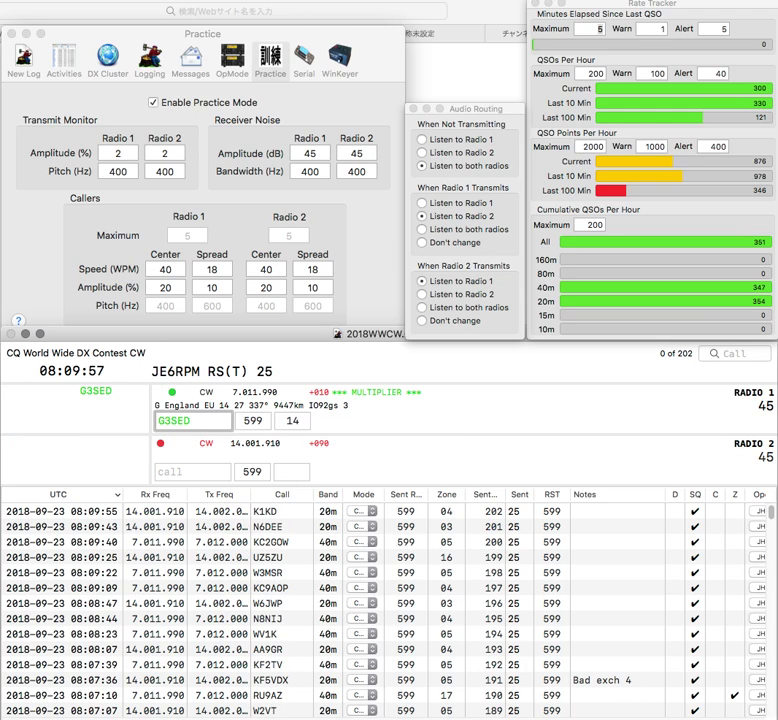
pyautogui.press('Return')
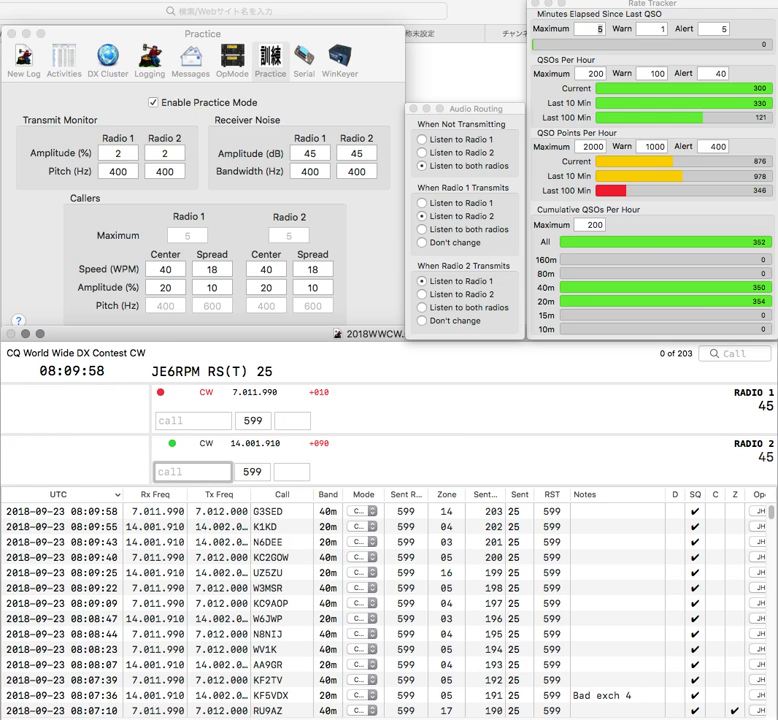
# Send the partial call DL on Radio 2 and the partial call FN on Radio 1
pyautogui.write('DL')
pyautogui.press('Return')
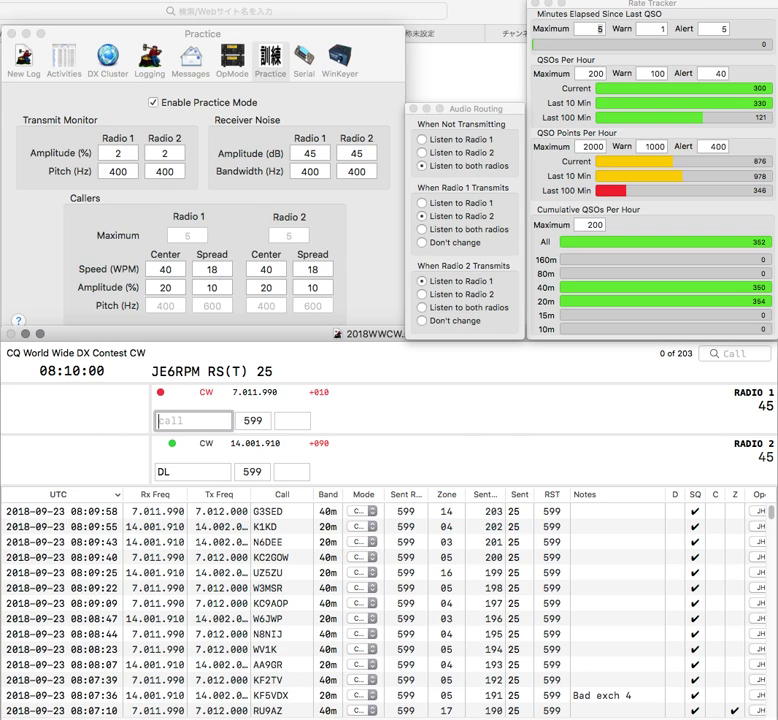
pyautogui.press('Tab')
pyautogui.press('Return')
pyautogui.press('Tab')
pyautogui.write('FN')
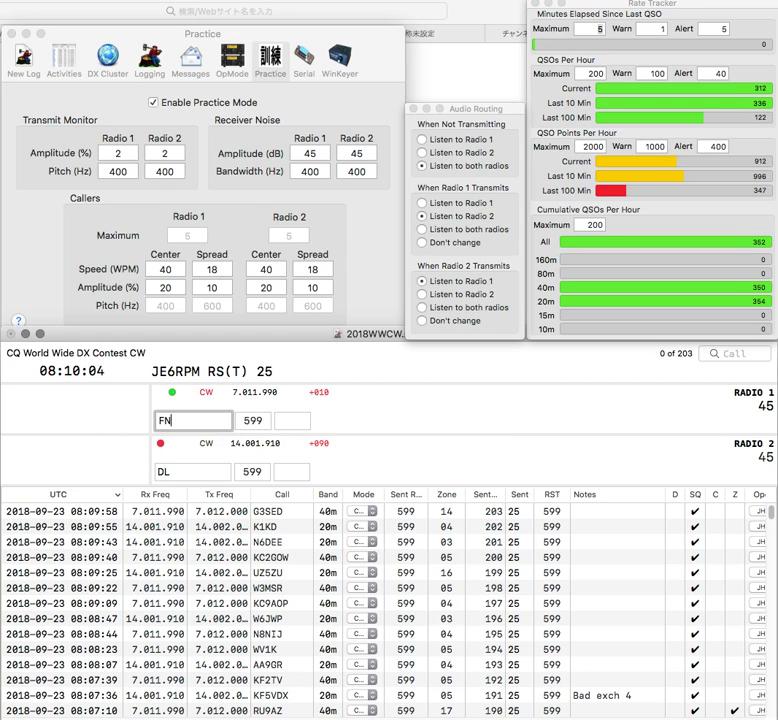
pyautogui.press('Return')
# Replace the partial call on Radio 2 with SN and send it
pyautogui.write('D')
pyautogui.press('BackSpace')
pyautogui.write('SN')
pyautogui.press('Return')
# Complete the calls as N9FN on Radio 1 and SN2B on Radio 2 and send their exchanges
pyautogui.write('N9')
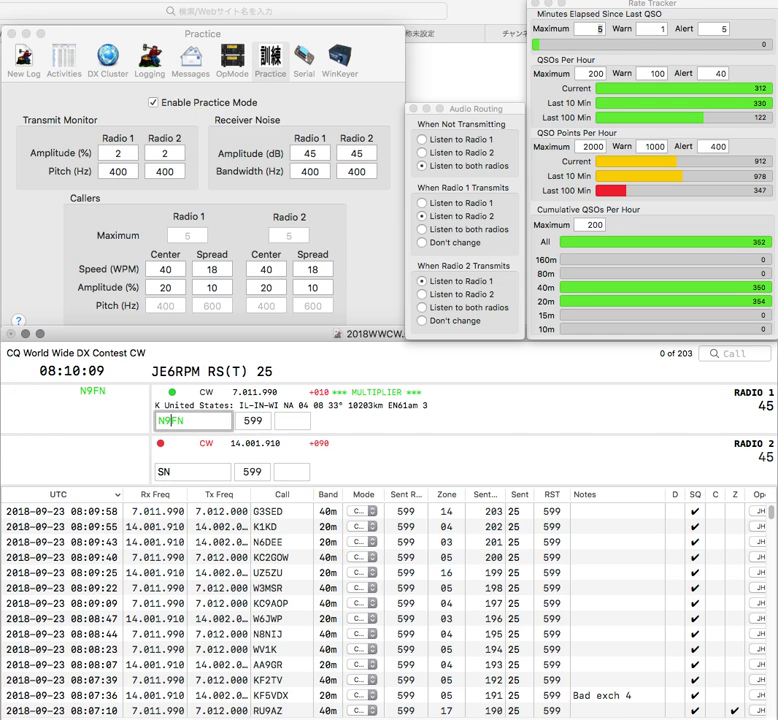
pyautogui.press('Return')
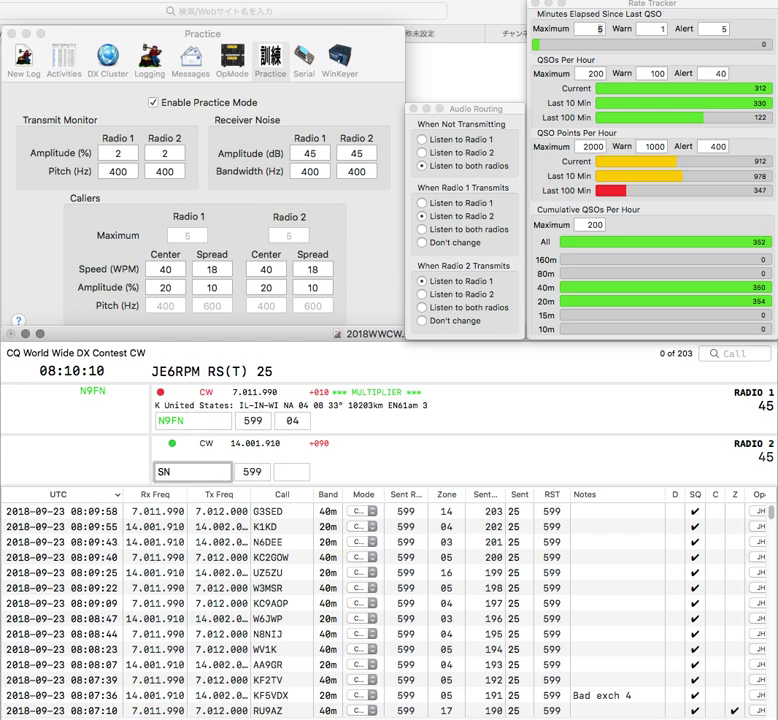
pyautogui.write('2B')
pyautogui.press('Return')
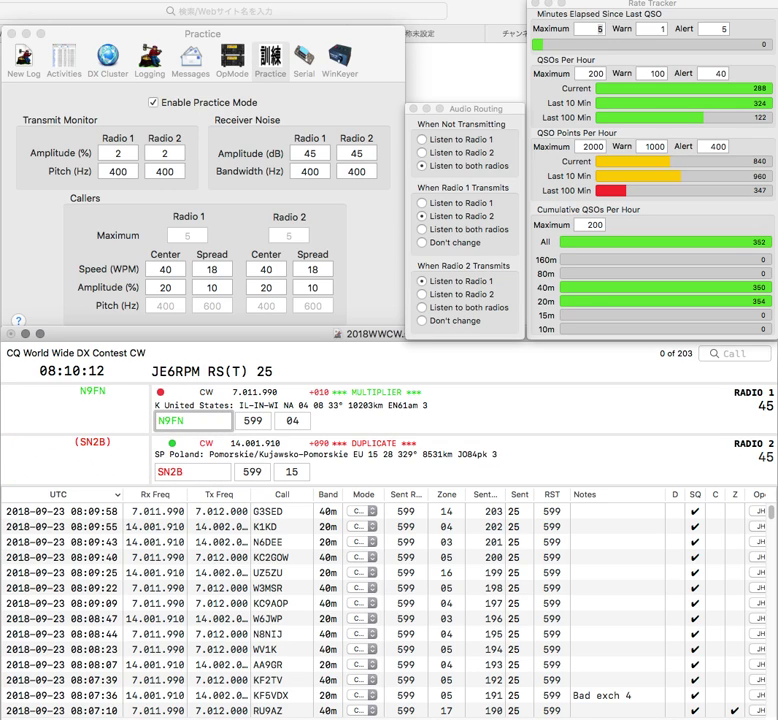
# Log N9FN on Radio 1 and SN2B on Radio 2
pyautogui.press('Down')
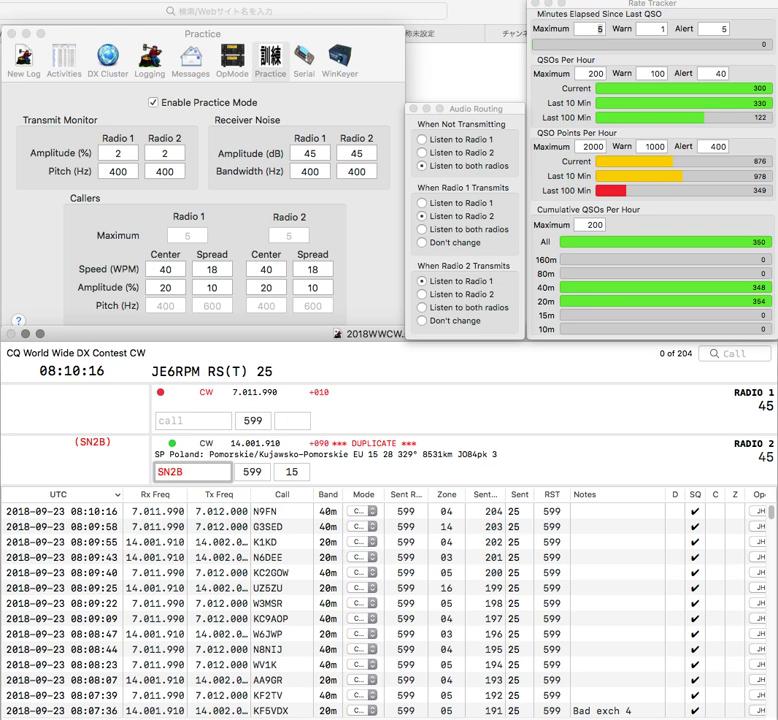
pyautogui.press('Return')
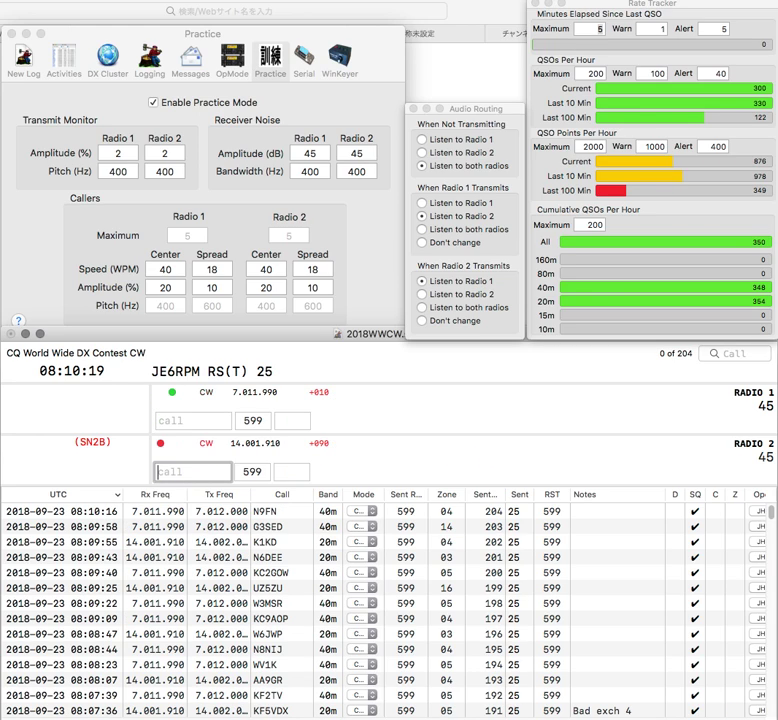
pyautogui.write('O')
pyautogui.press('Down')
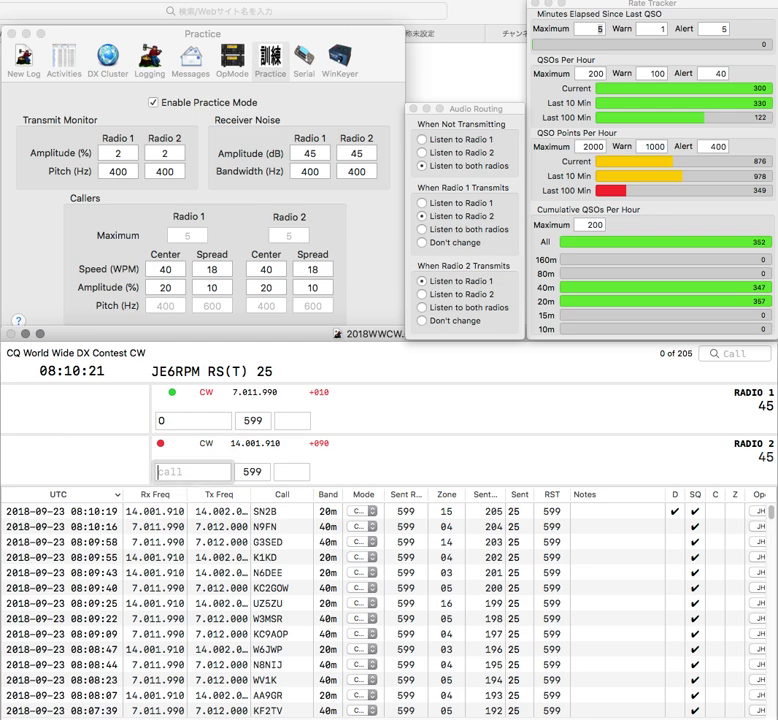
pyautogui.write('N6LZD')
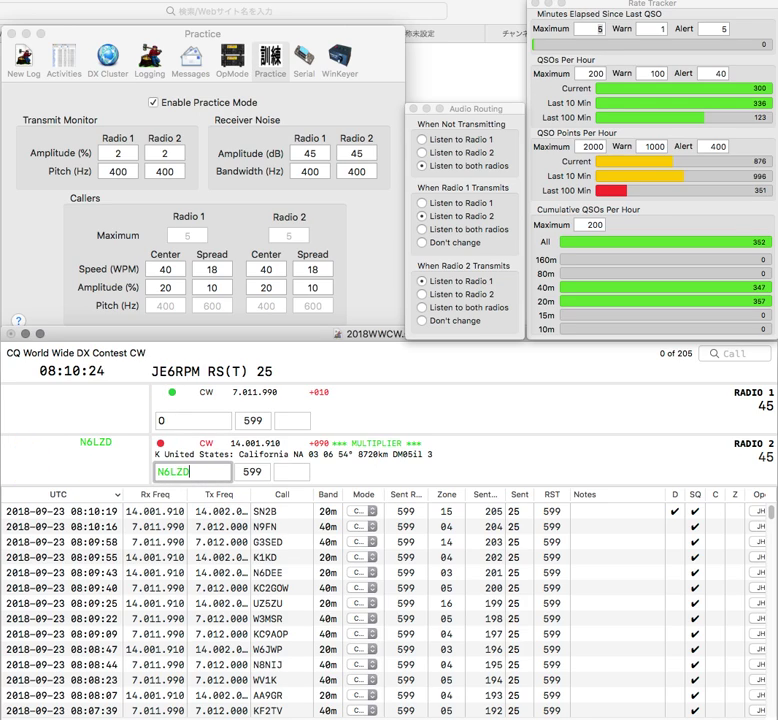
pyautogui.press('Return')
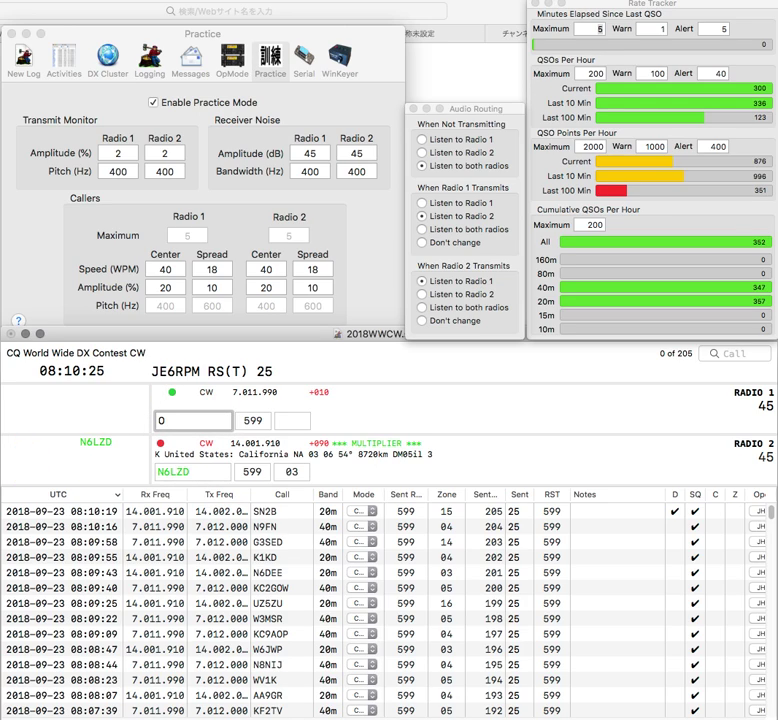
pyautogui.write('G500')
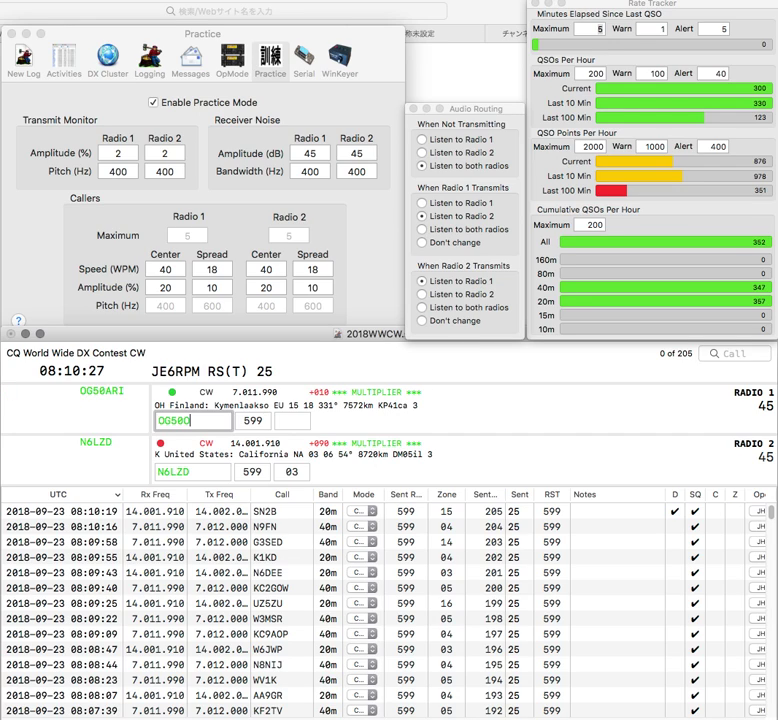
pyautogui.press('Return')
pyautogui.press('Down')
pyautogui.press('Return')
pyautogui.press('Up')
pyautogui.press('Left')
pyautogui.press('Left')
pyautogui.press('Left')
pyautogui.press('Left')
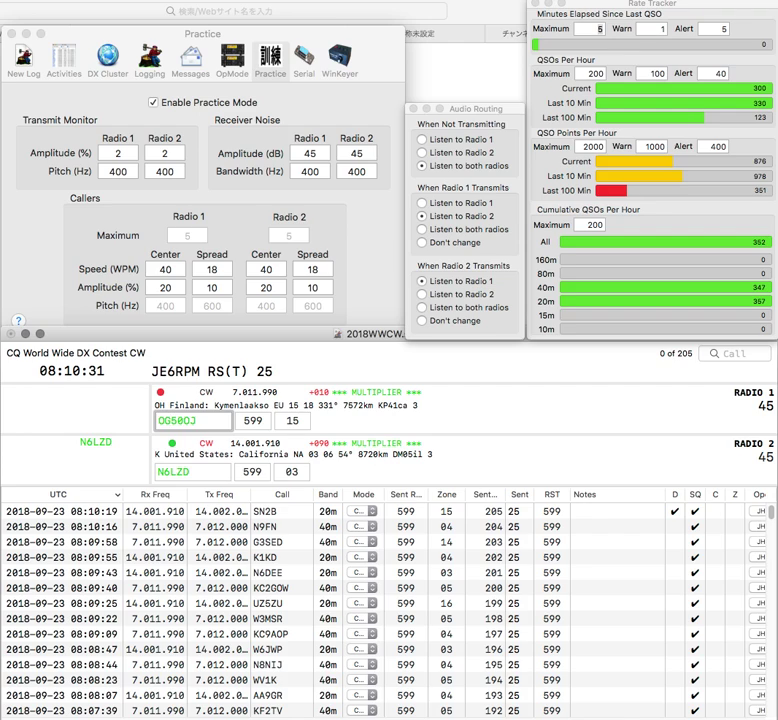
pyautogui.press('Return')
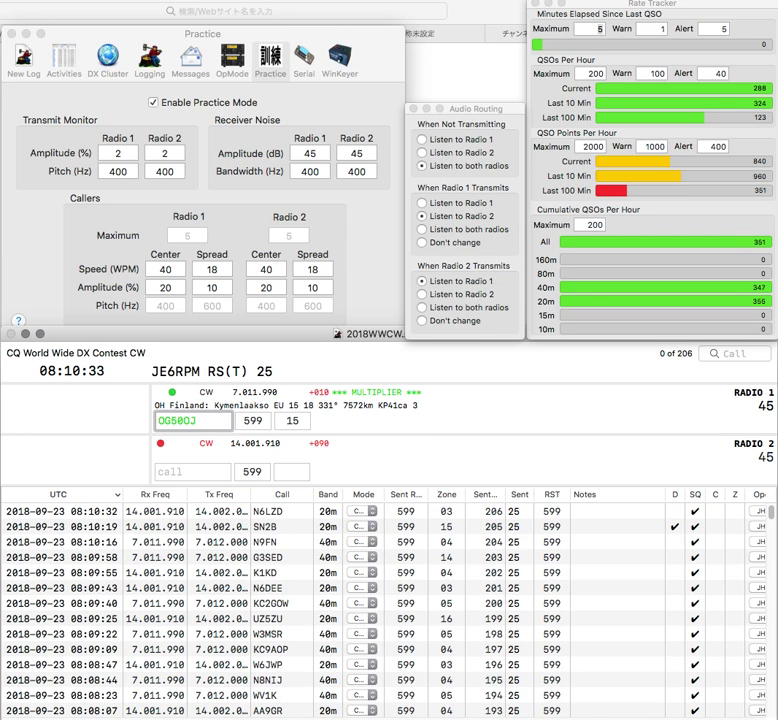
# Correct the Radio 1 call to OG30OJ and send it
pyautogui.write('5')
pyautogui.press('BackSpace')
pyautogui.write('3')
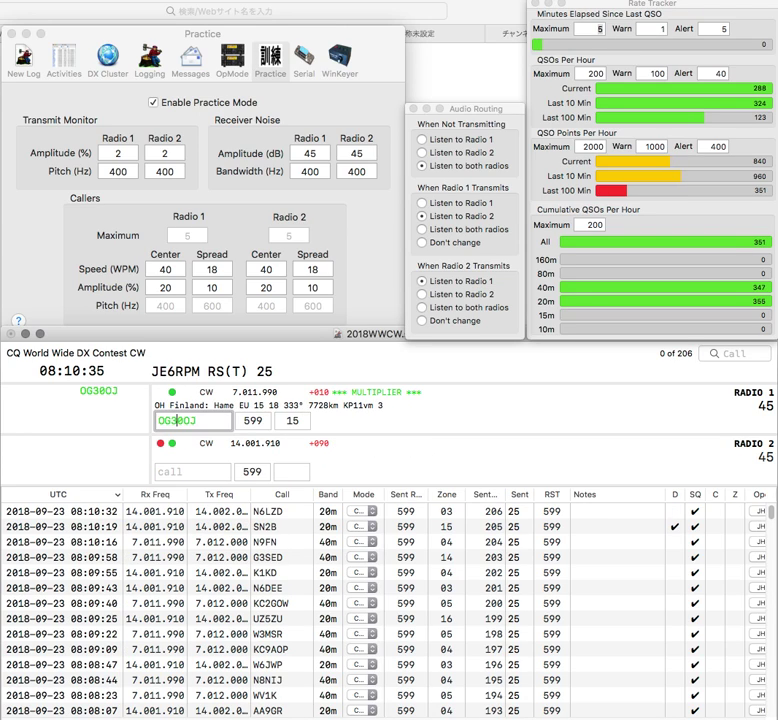
pyautogui.press('Return')
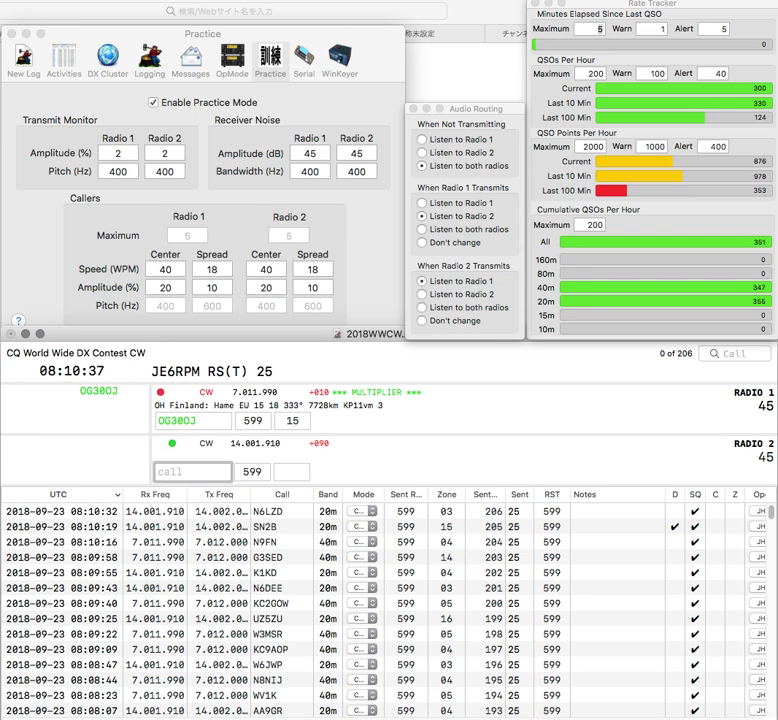
pyautogui.write('X')
pyautogui.press('Tab')
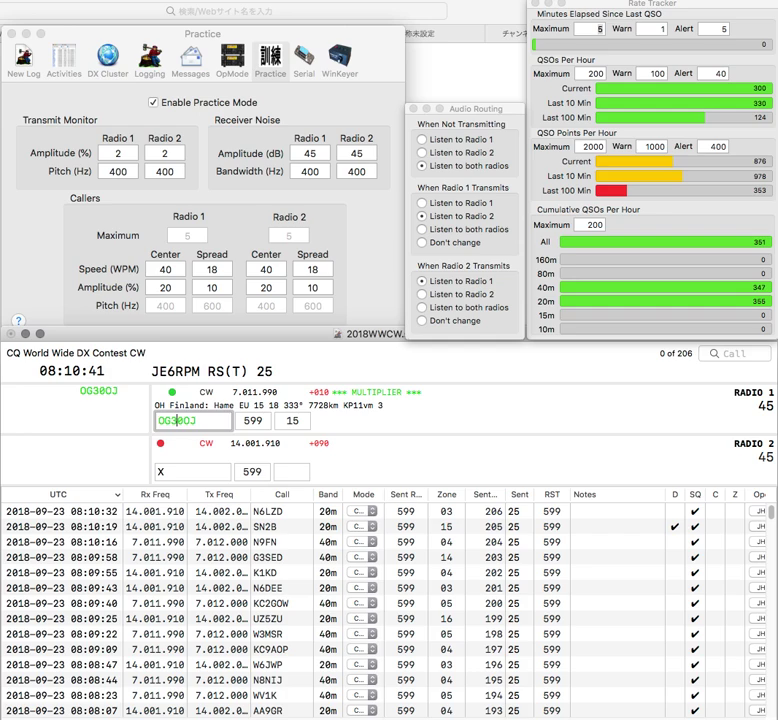
pyautogui.press('Return')
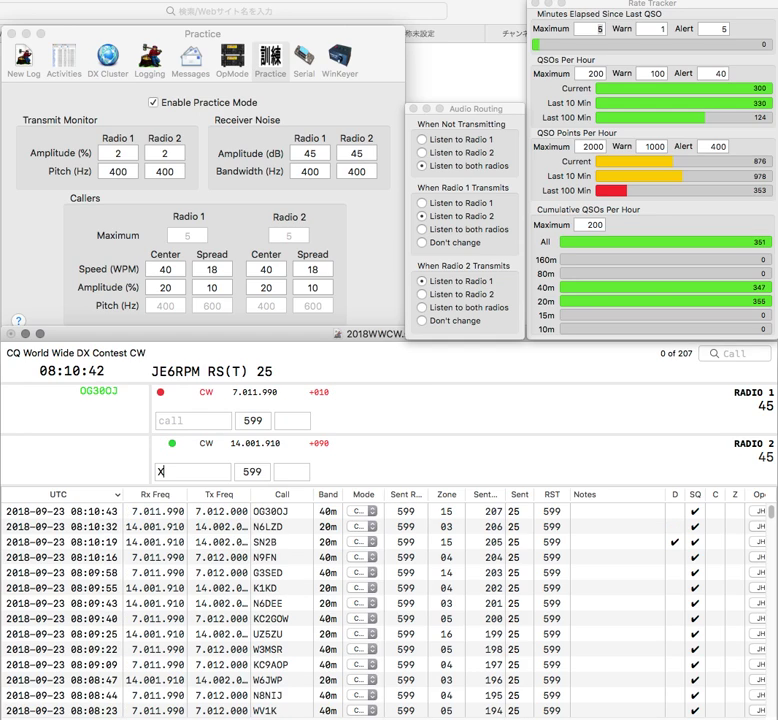
pyautogui.write('W6RJ')
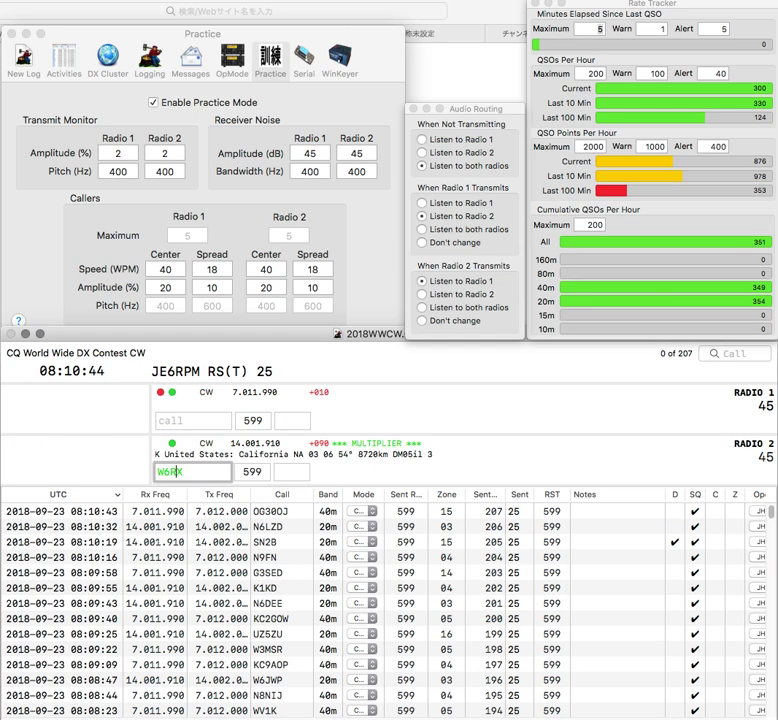
pyautogui.press('Delete')
pyautogui.write('M')
pyautogui.press('Return')
# Send the partial call AEG on Radio 1 and log W6RJM on Radio 2
pyautogui.write('AEG')
pyautogui.press('Return')
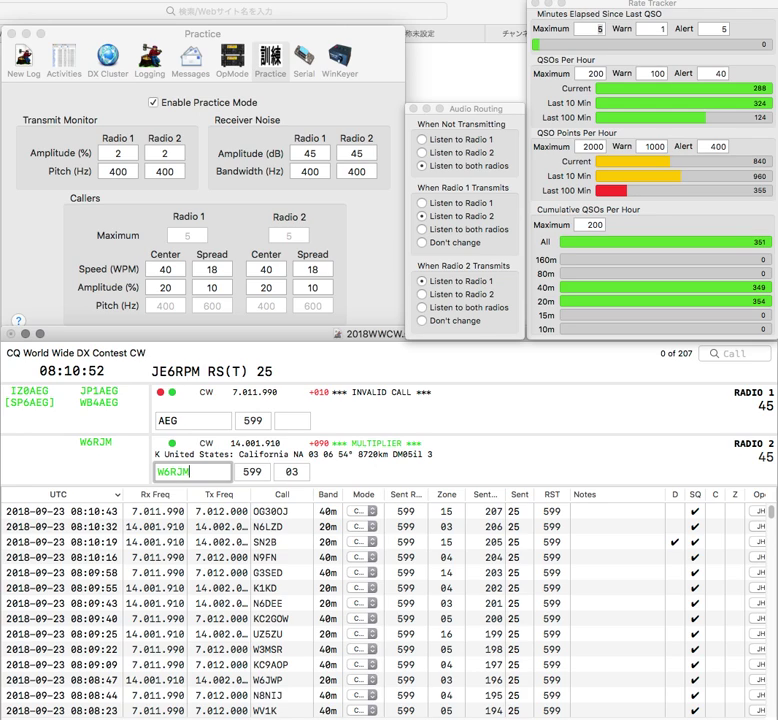
pyautogui.press('Return')
pyautogui.write('IZ0')
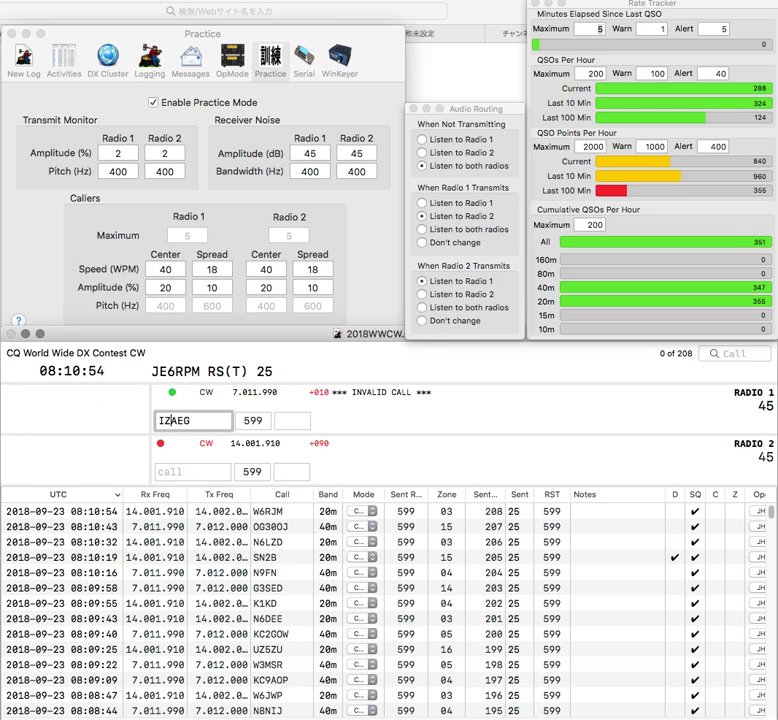
pyautogui.press('Return')
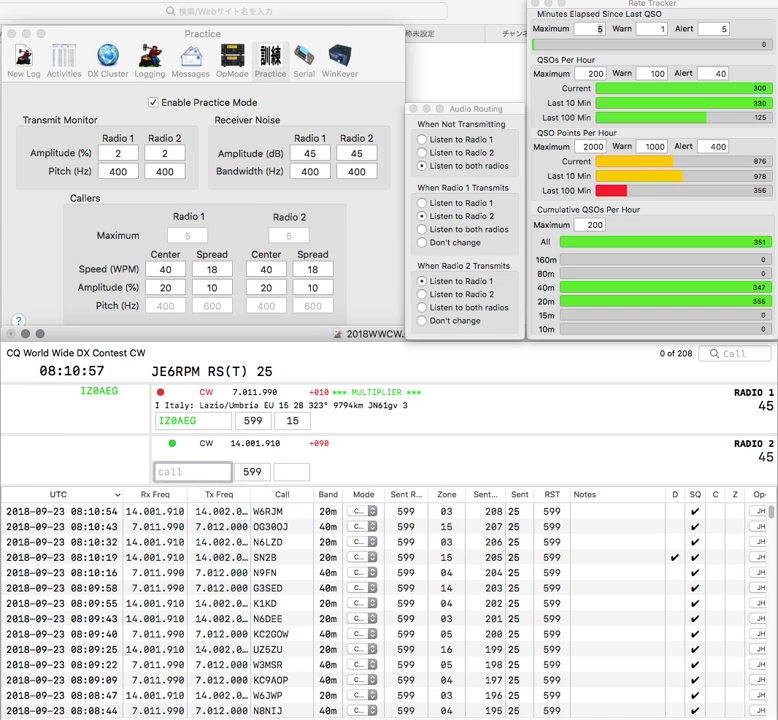
pyautogui.write('GM3WHT')
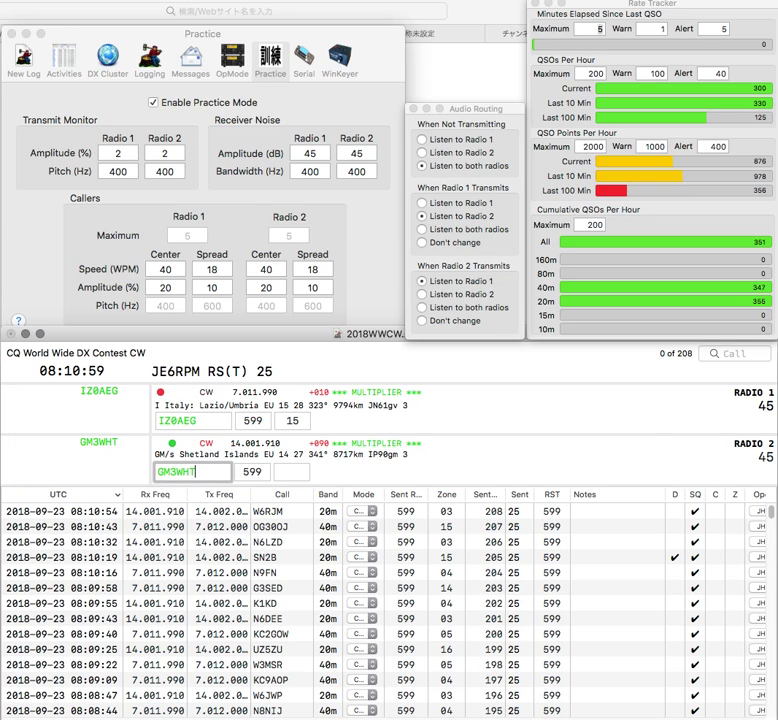
pyautogui.press('Return')
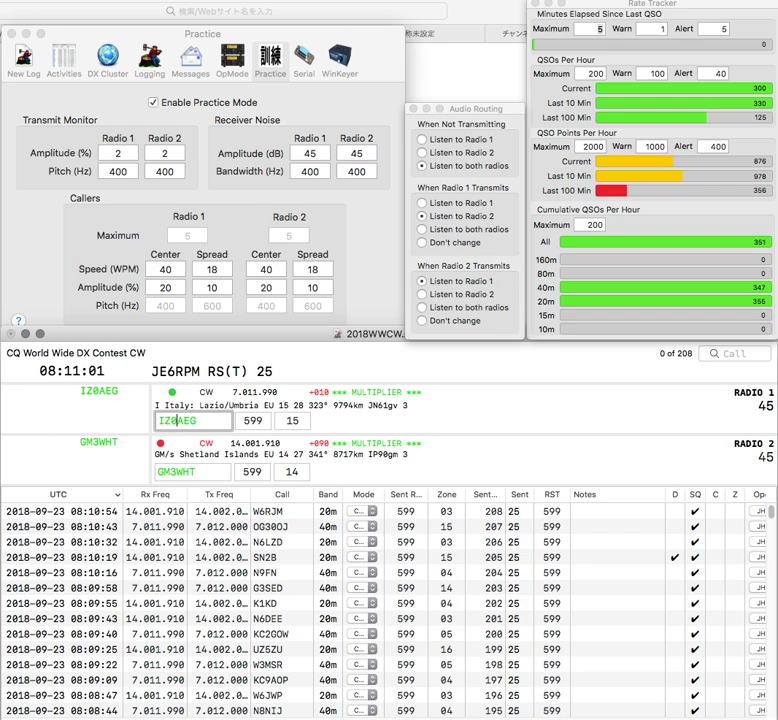
pyautogui.press('Tab')
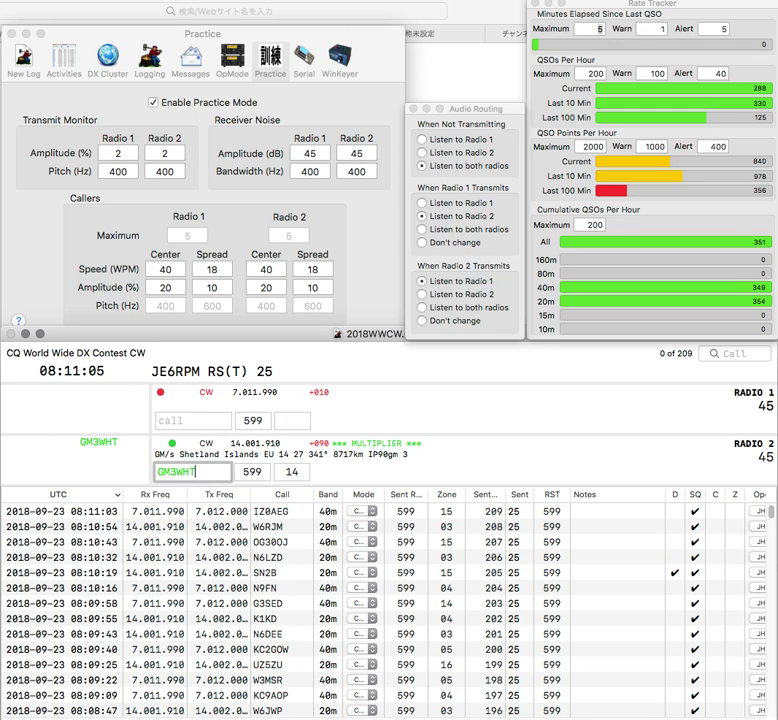
pyautogui.press('Return')
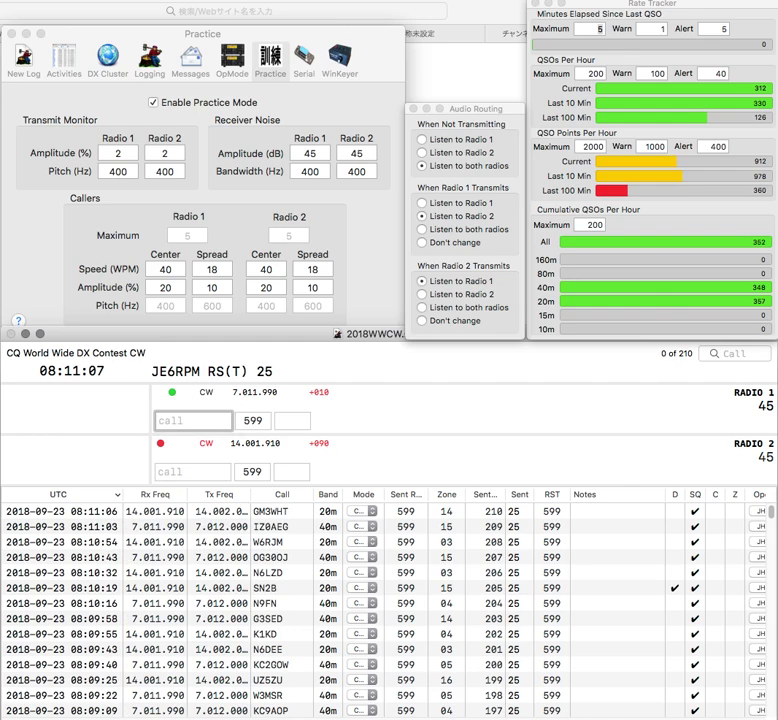
# Send the partial call YC8 on Radio 1
pyautogui.write('YC8')
pyautogui.press('Return')
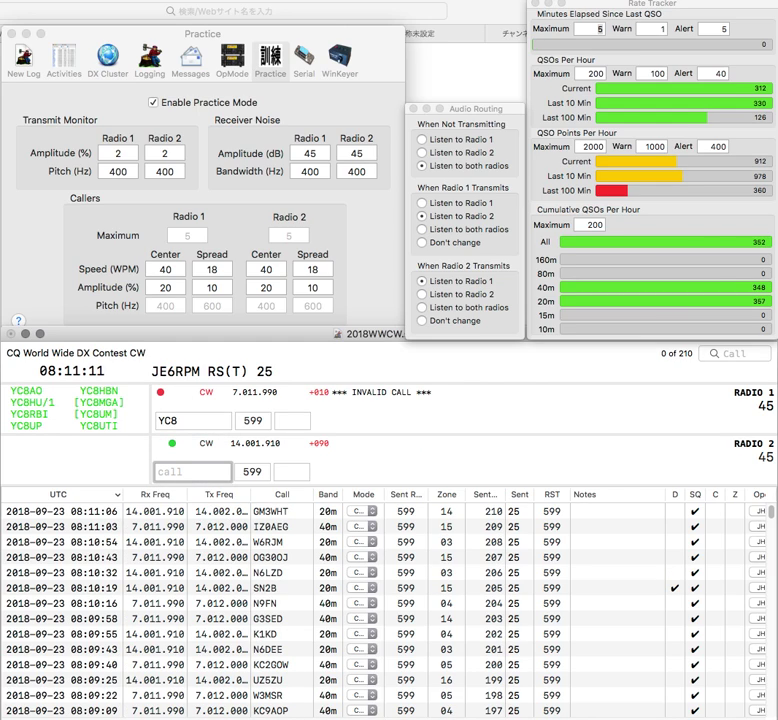
pyautogui.write('D')
pyautogui.press('Return')
pyautogui.write('HBN')
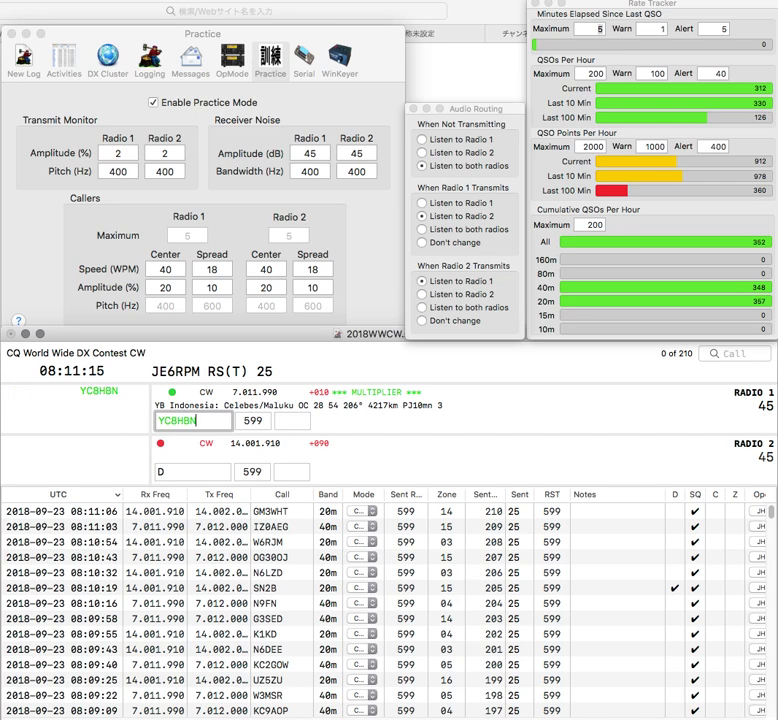
pyautogui.press('Return')
pyautogui.write('M2')
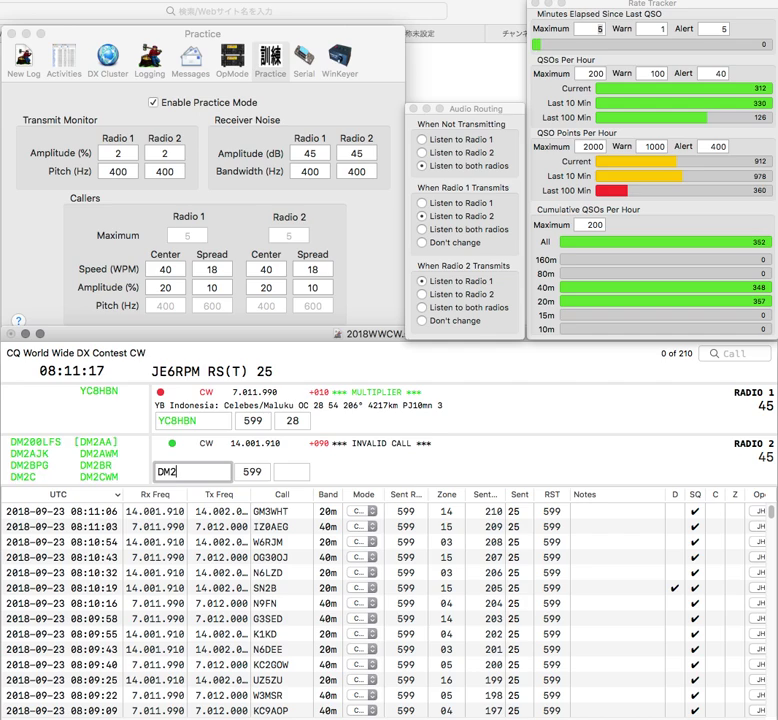
pyautogui.write('D')
pyautogui.press('BackSpace')
pyautogui.write('B')
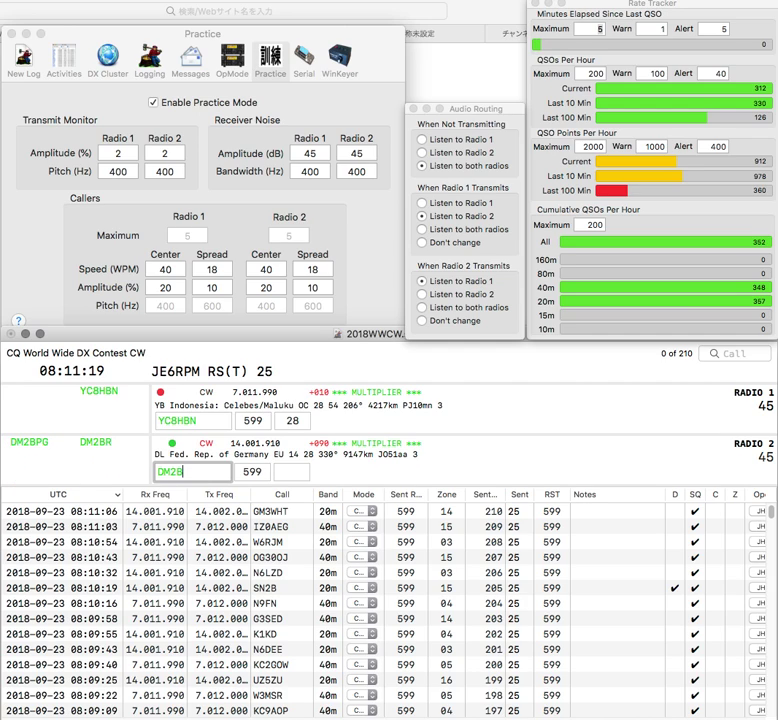
pyautogui.press('Return')
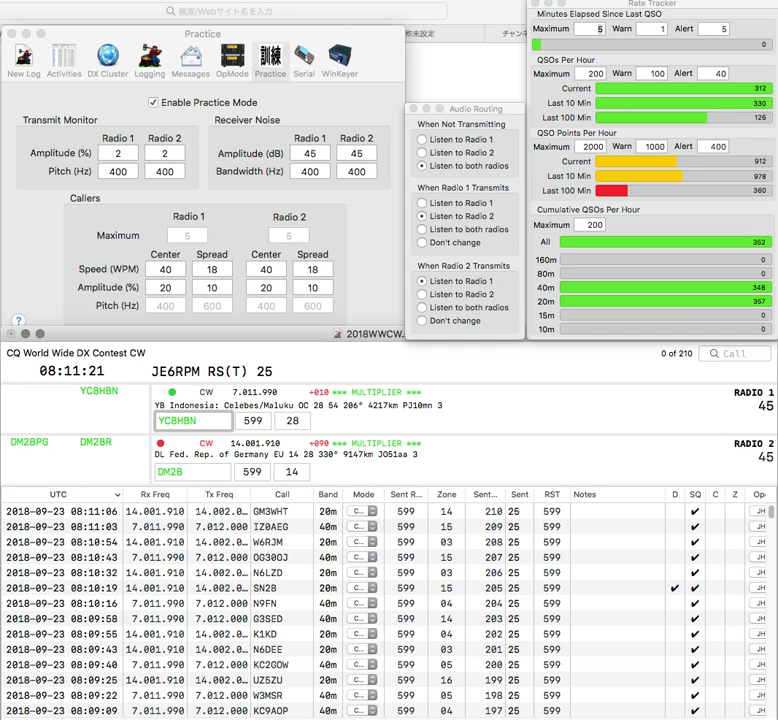
pyautogui.press('Return')
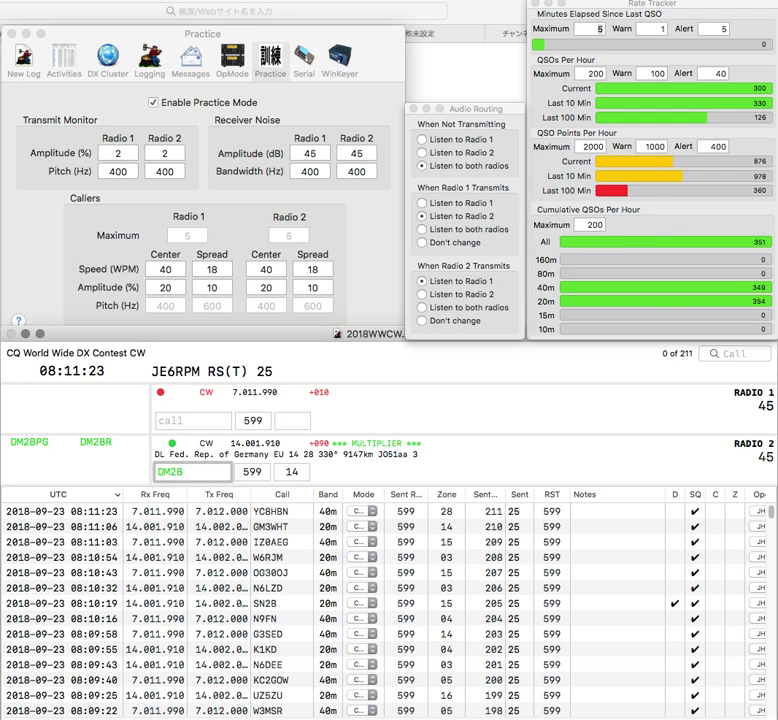
pyautogui.press('Delete')
pyautogui.write('3')
pyautogui.press('Return')
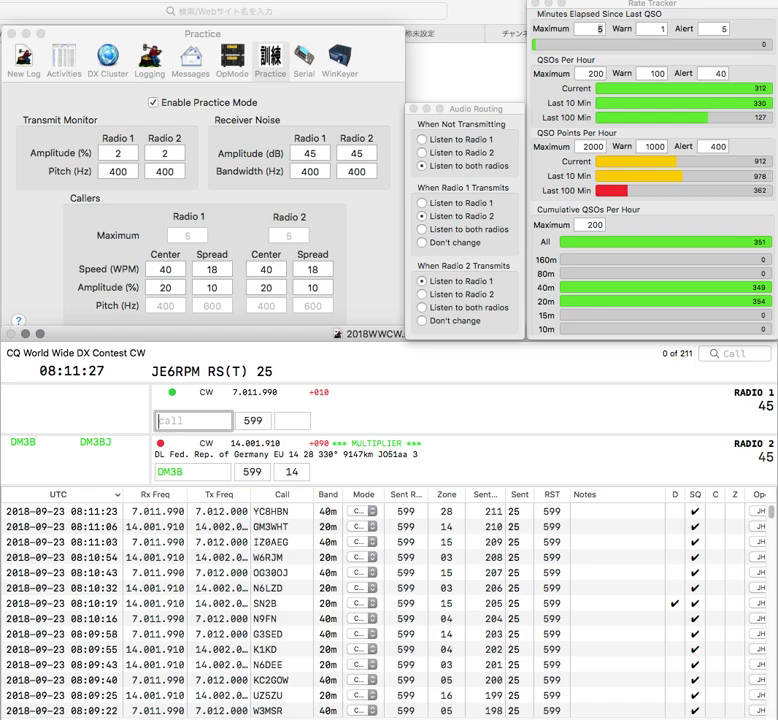
pyautogui.write('G0W')
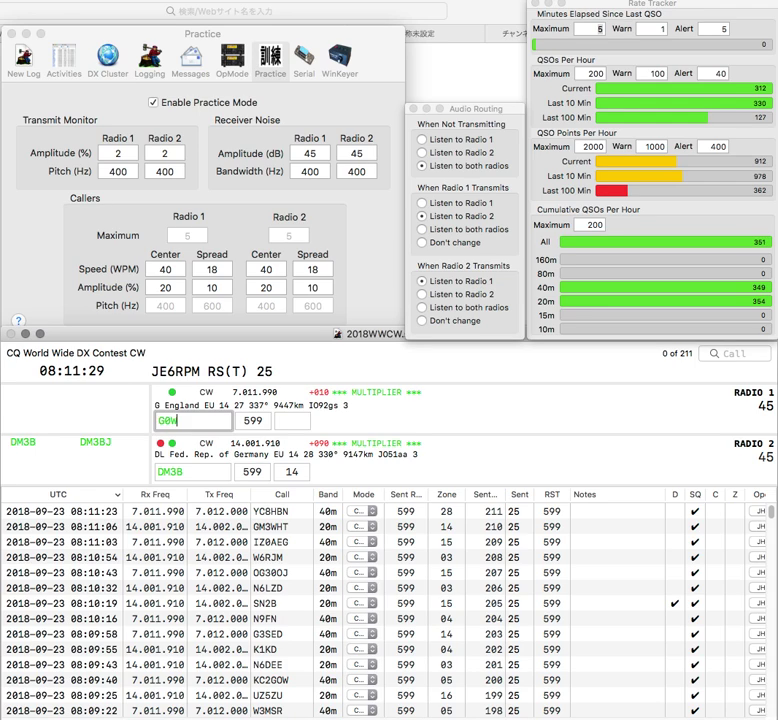
pyautogui.write('HA')
pyautogui.press('Return')
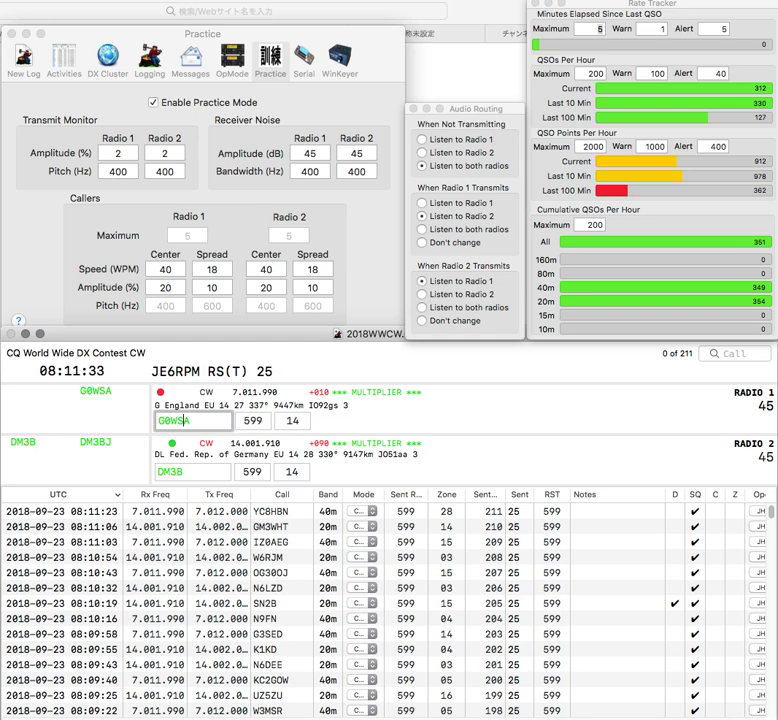
pyautogui.press('Return')
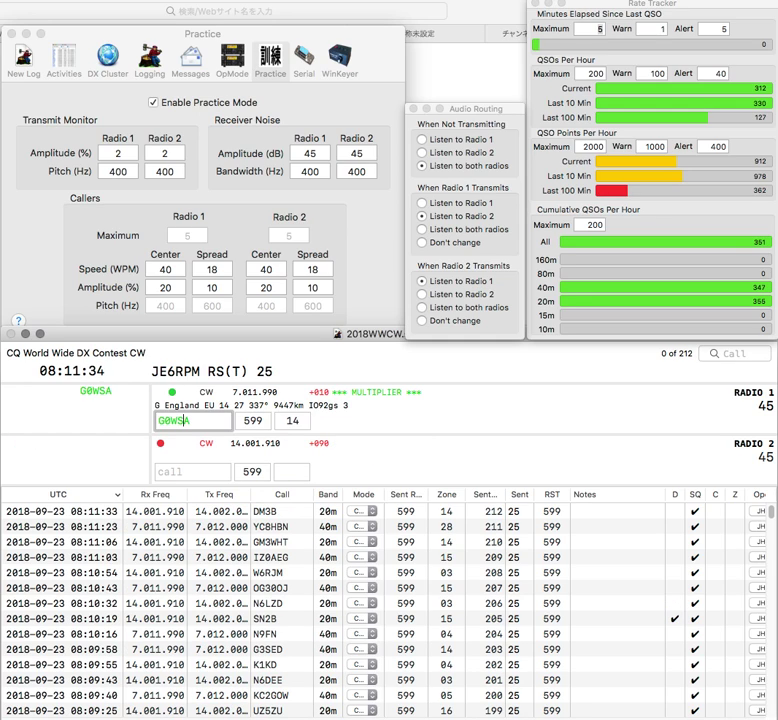
# Send the partial call X2 on Radio 2 and log G0WSA on Radio 1
pyautogui.press('Return')
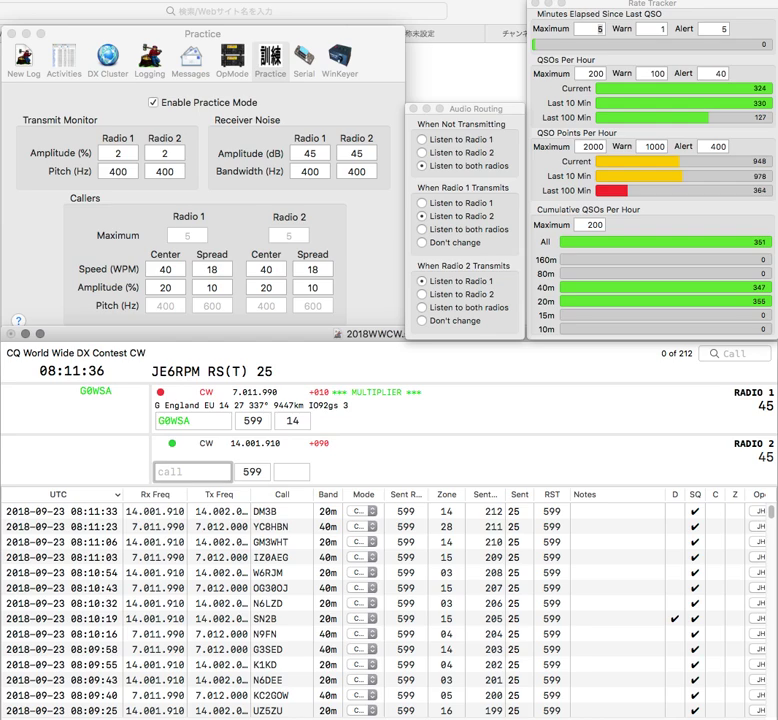
pyautogui.write('X2')
pyautogui.press('Return')
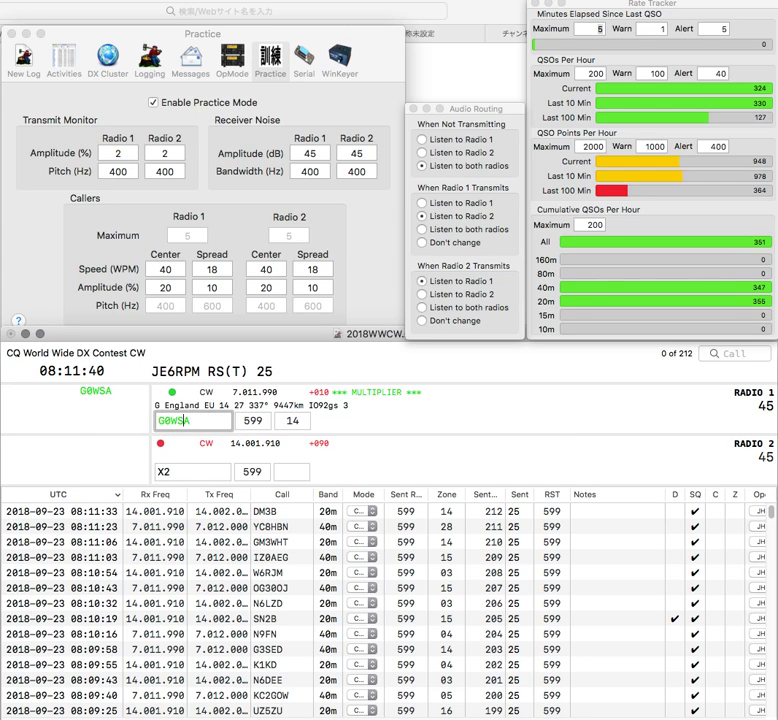
pyautogui.press('Return')
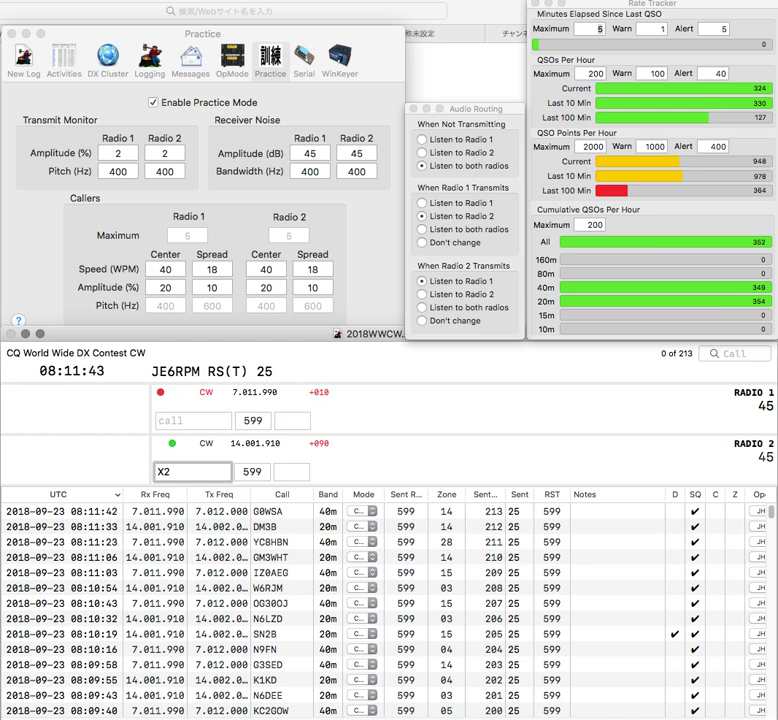
# Complete the Radio 2 call as ZX2B and send its exchange
pyautogui.write('Z')
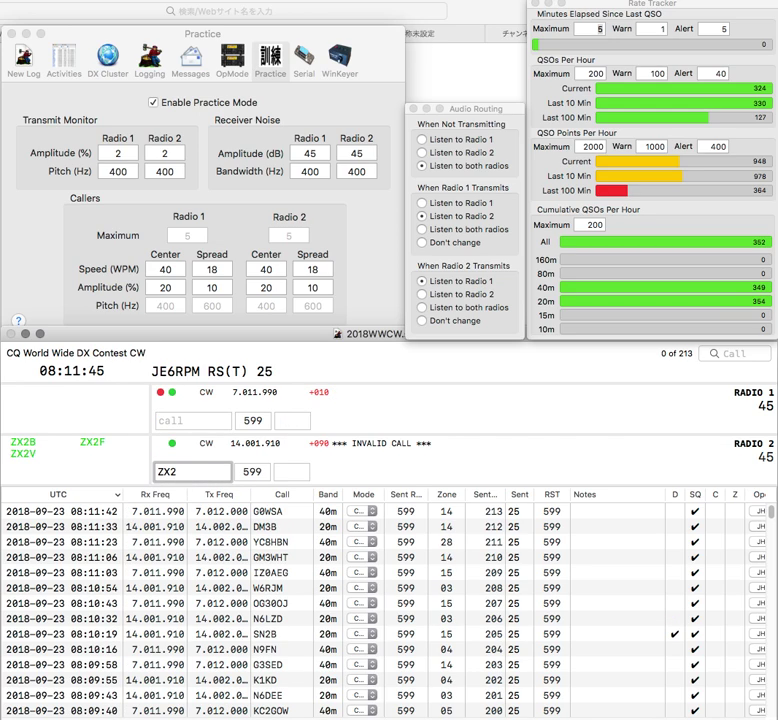
pyautogui.press('End')
pyautogui.write('B')
pyautogui.press('Return')
pyautogui.write('N1ENG')
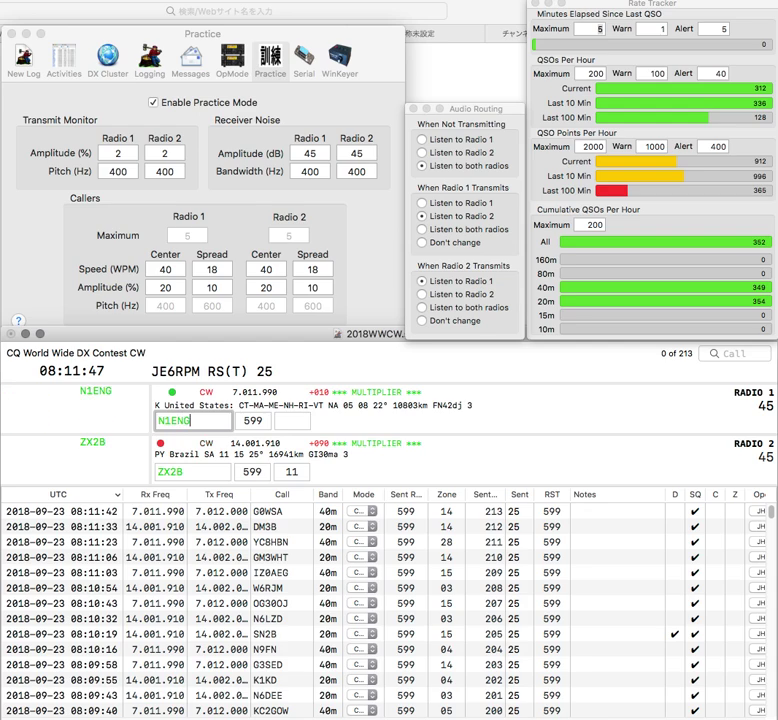
pyautogui.press('Return')
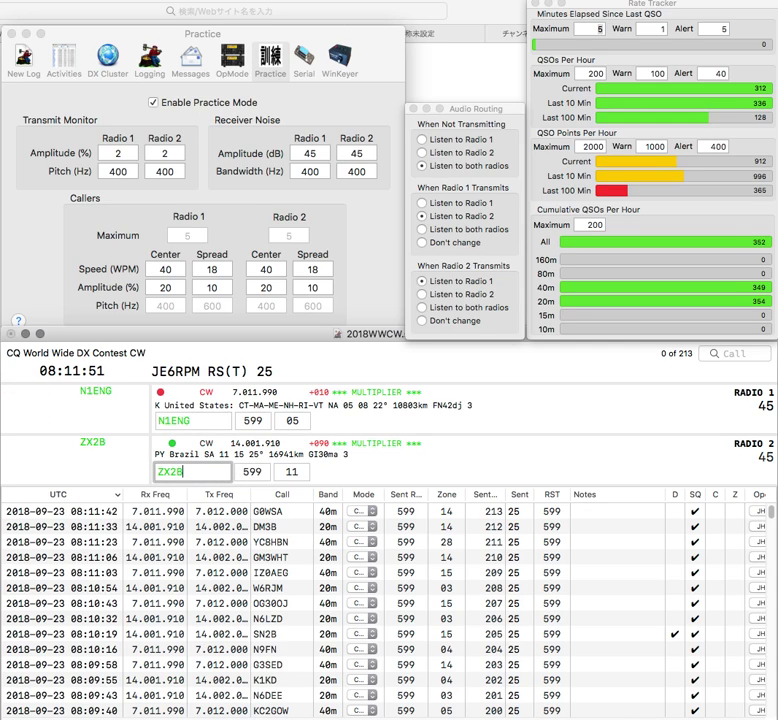
pyautogui.press('Return')
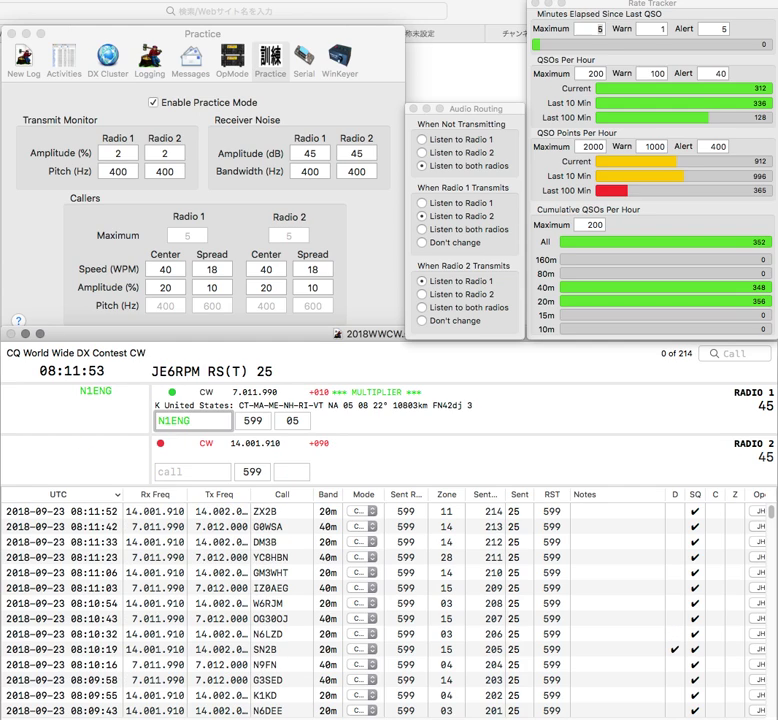
pyautogui.press('Return')
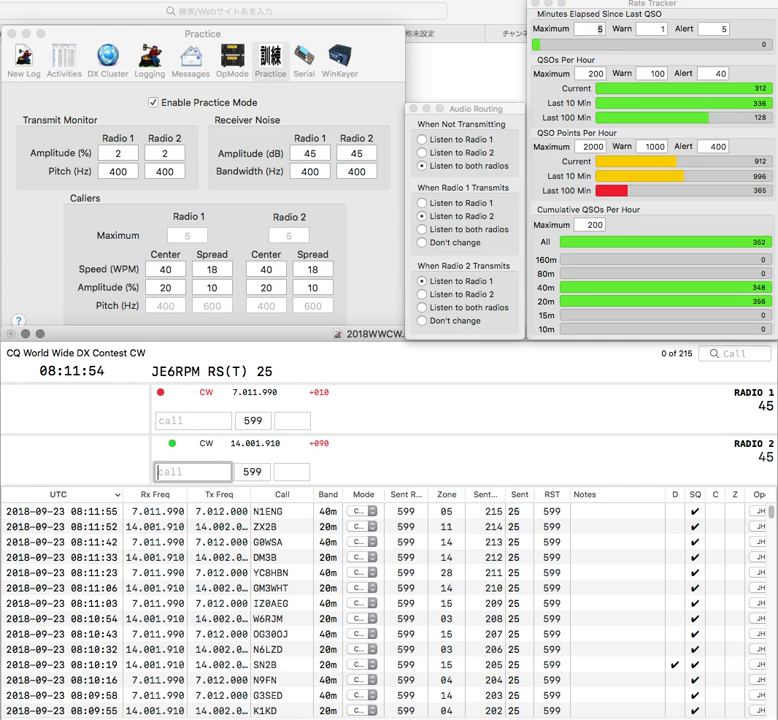
pyautogui.write('DF4XF')
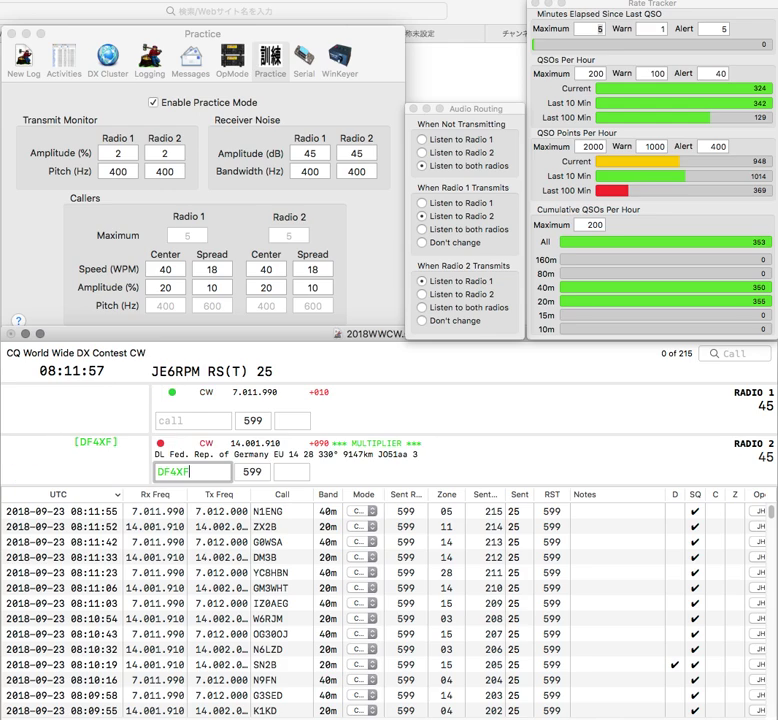
pyautogui.press('Return')
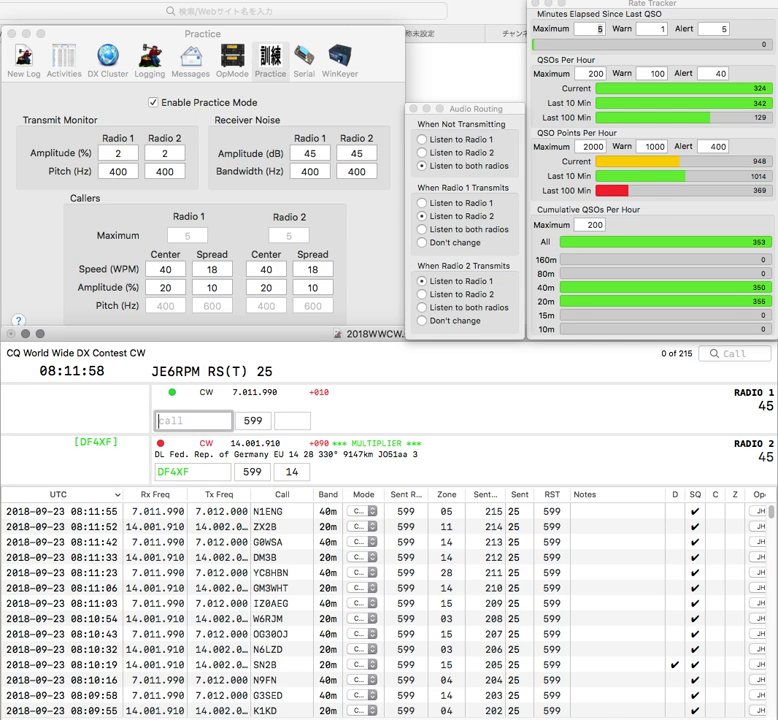
pyautogui.write('LDC')
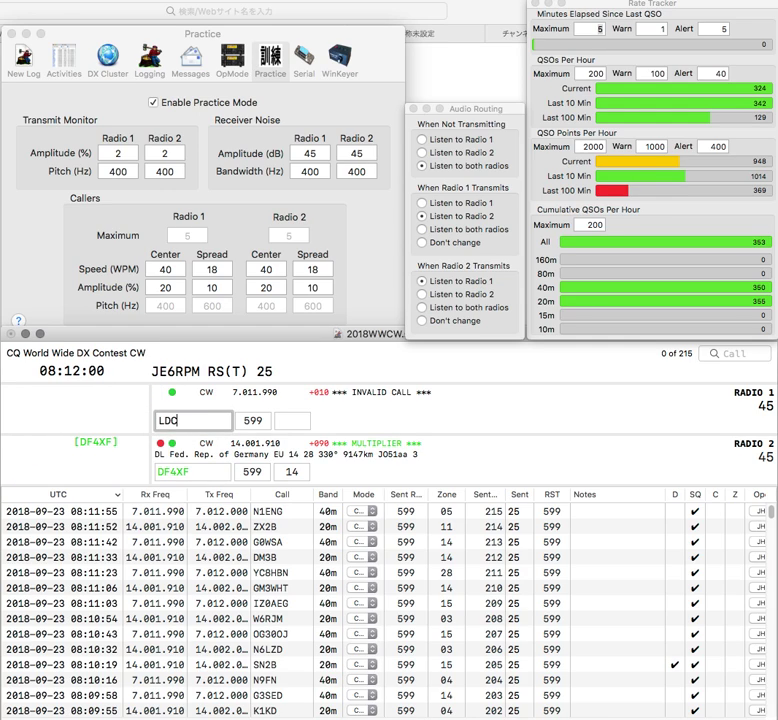
pyautogui.press('Return')
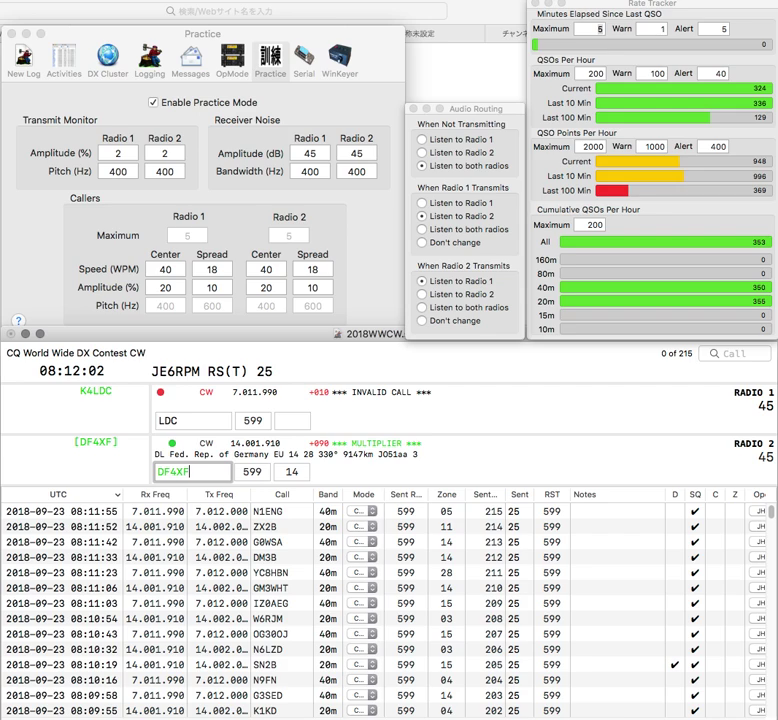
pyautogui.press('Return')
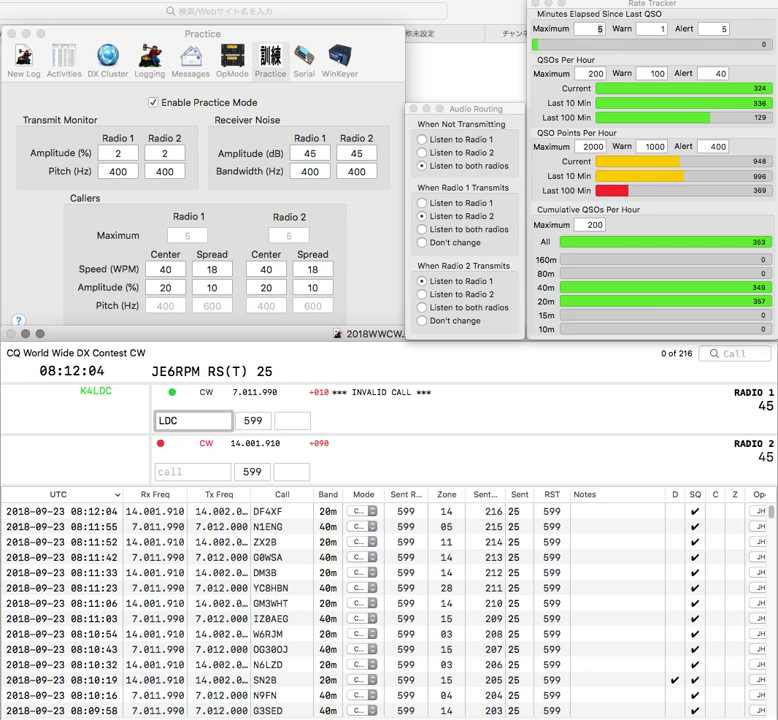
# Send the partial calls 2LDC on Radio 1 and W4 on Radio 2
pyautogui.write('2')
pyautogui.press('Return')
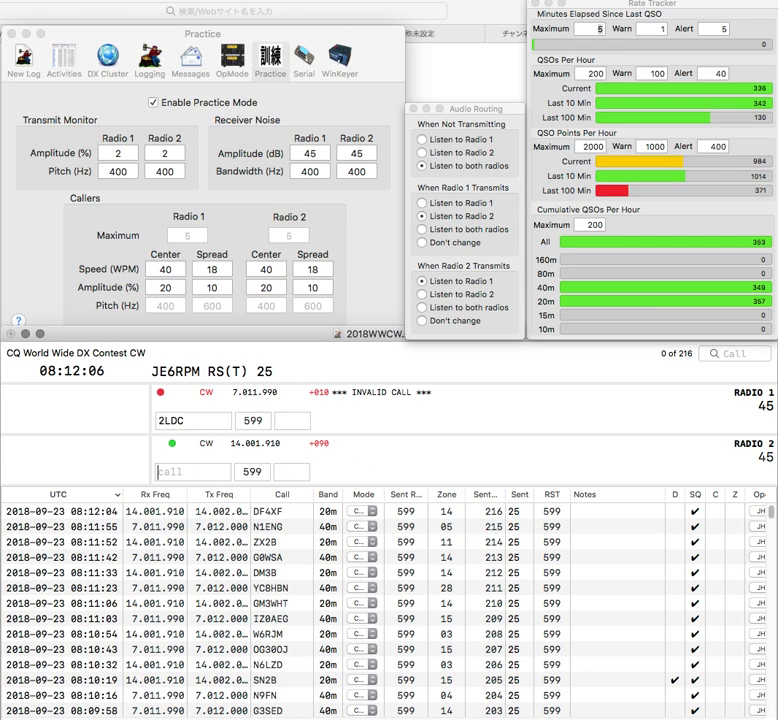
pyautogui.write('W4')
pyautogui.press('Return')
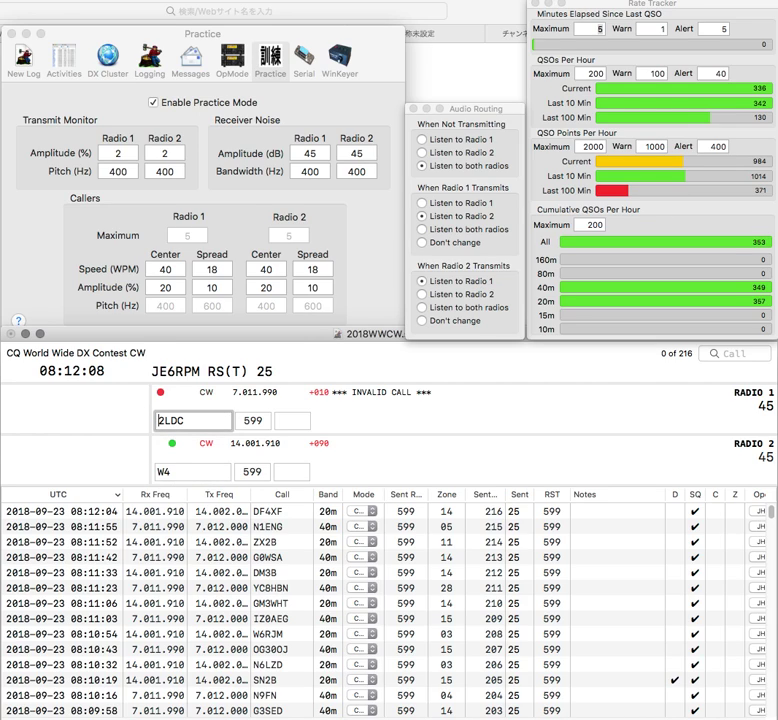
pyautogui.press('Delete')
pyautogui.press('Delete')
pyautogui.press('Delete')
pyautogui.press('Delete')
pyautogui.write('EA')
pyautogui.press('Return')
pyautogui.write('LWW')
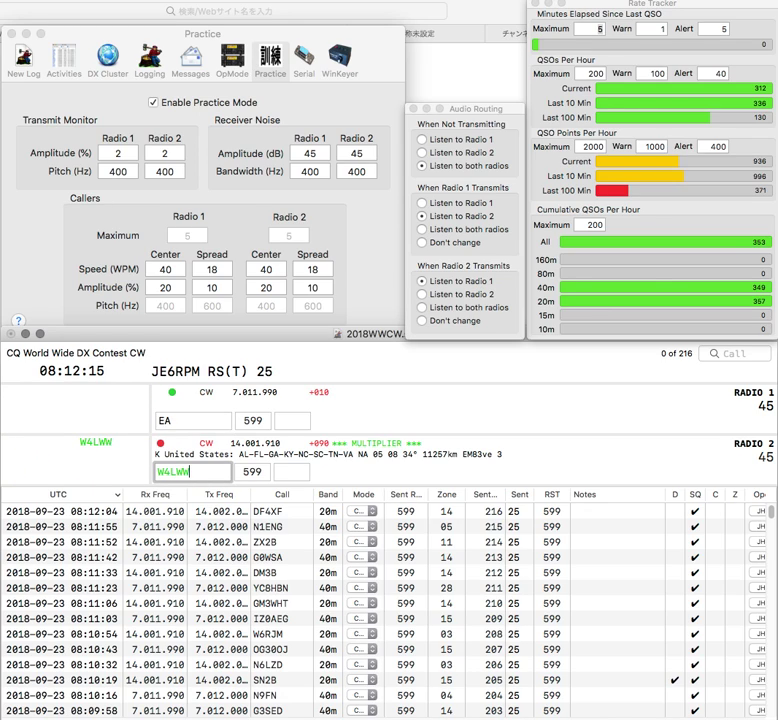
pyautogui.press('Return')
# Extend the Radio 1 entry to EAEFE and send it, and log W4LWW on Radio 2
pyautogui.write('E')
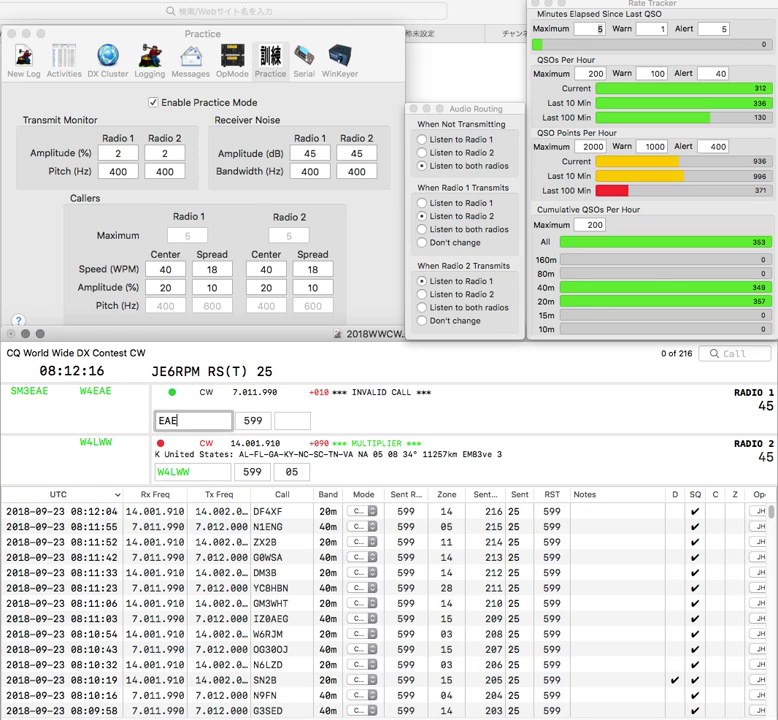
pyautogui.write('FE')
pyautogui.press('Return')
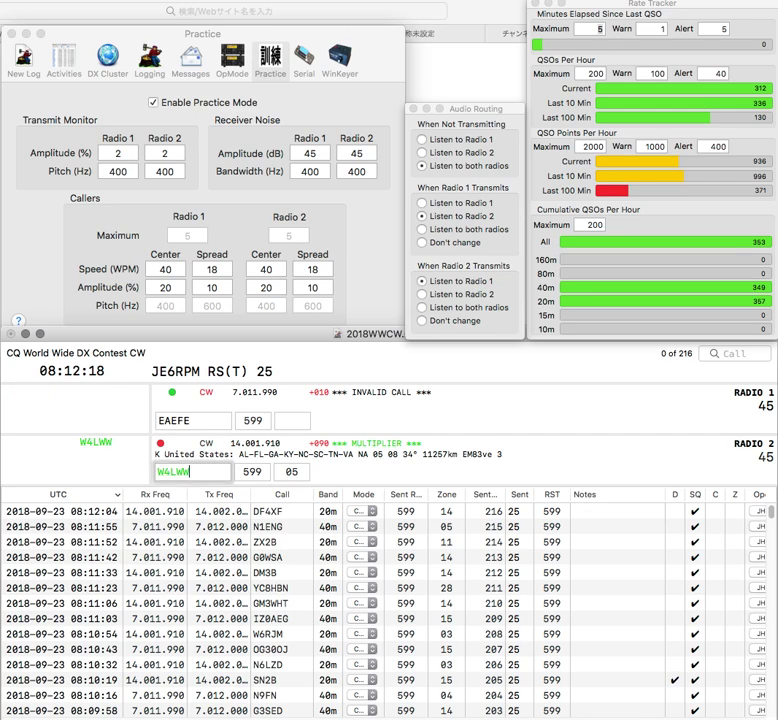
pyautogui.click(167, 420)
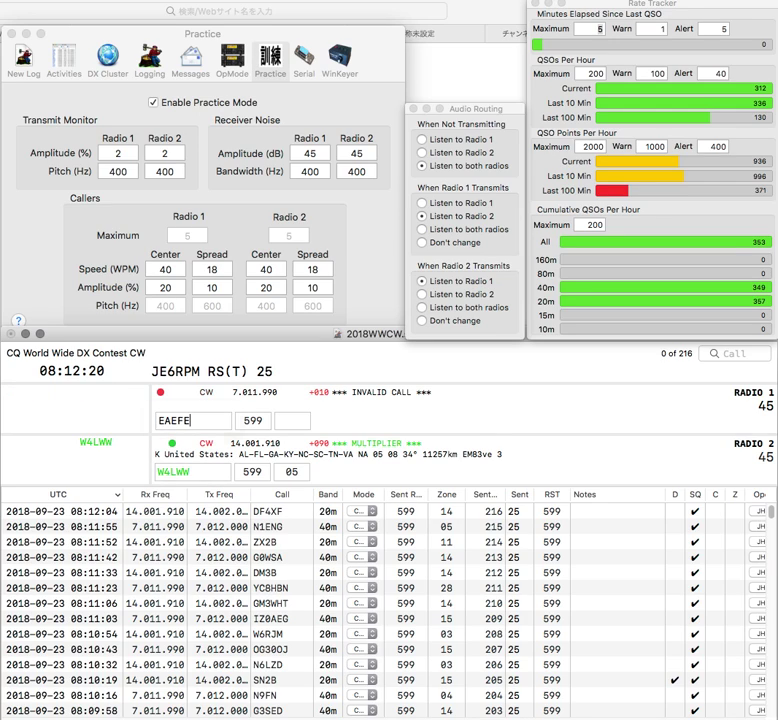
pyautogui.press('Return')
# Correct the Radio 1 call to IK3EFE and send its exchange
pyautogui.press('BackSpace')
pyautogui.press('BackSpace')
pyautogui.write('IK3')
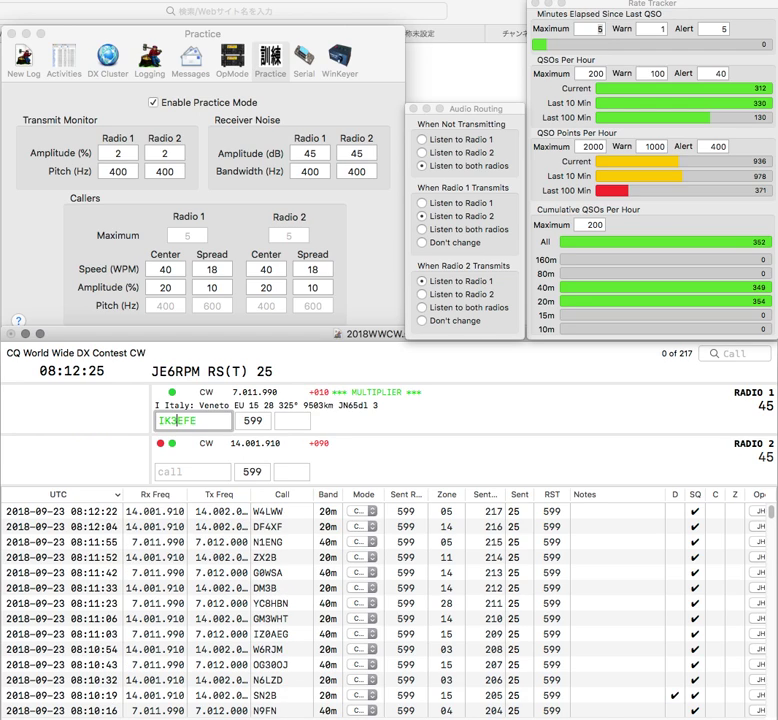
pyautogui.press('Return')
pyautogui.write('JA1S')
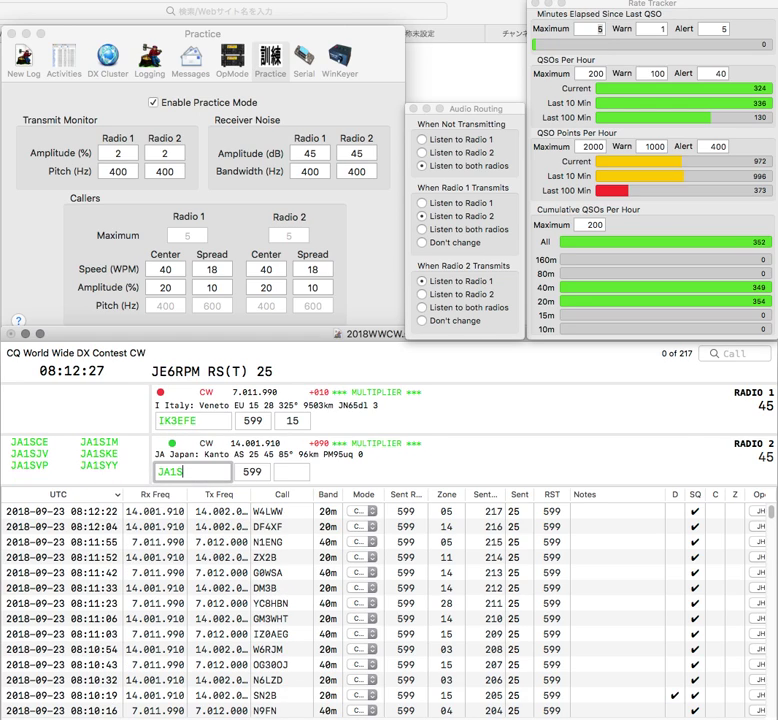
pyautogui.press('BackSpace')
pyautogui.write('H')
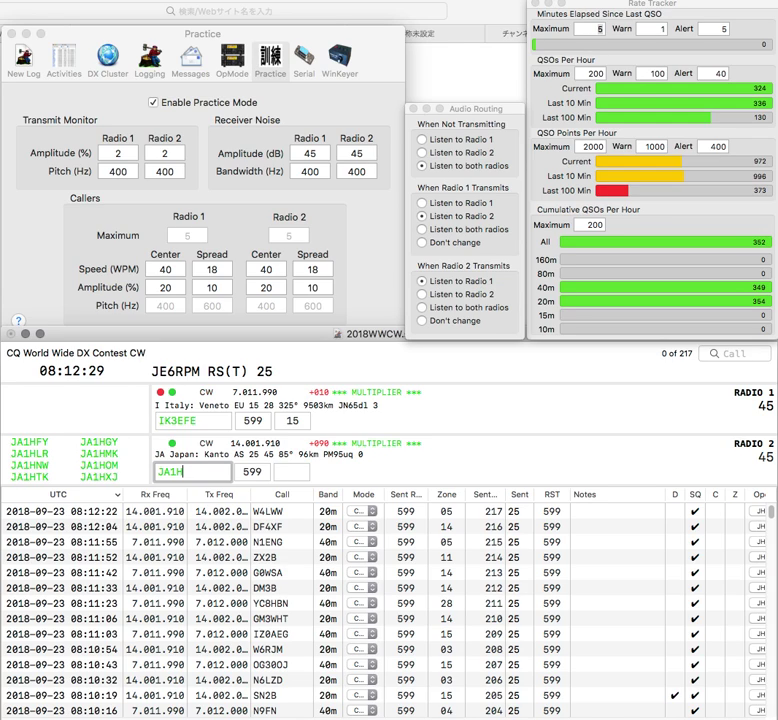
pyautogui.write('FY')
pyautogui.press('Return')
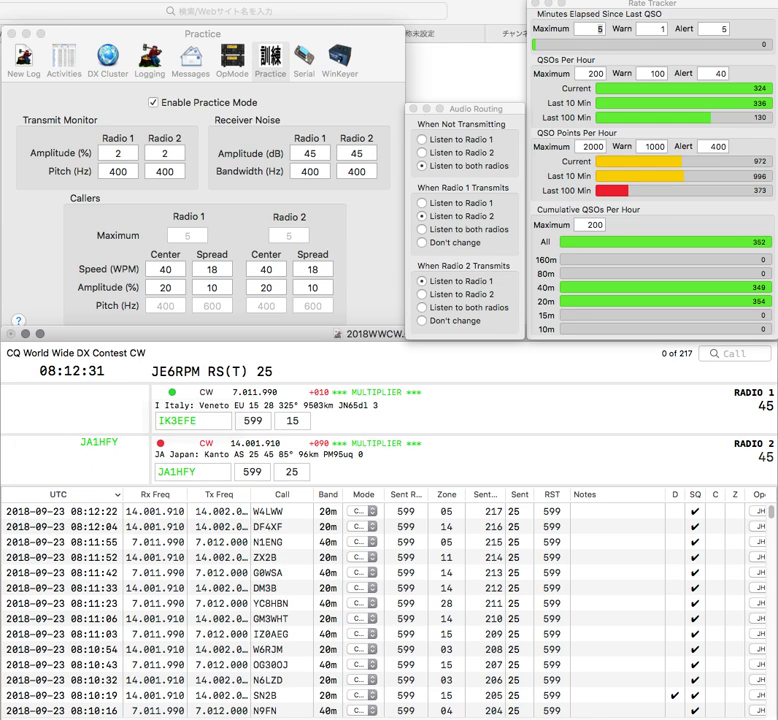
# Correct the Radio 1 call to IZ8EFE, and log JA1HFY on Radio 2
pyautogui.press('Delete')
pyautogui.press('Delete')
pyautogui.write('IZ8')
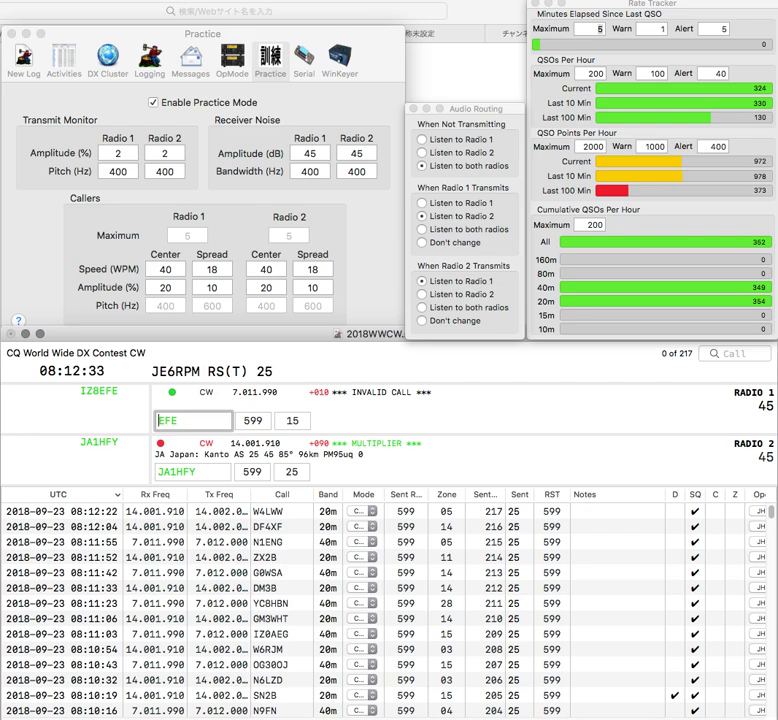
pyautogui.press('Down')
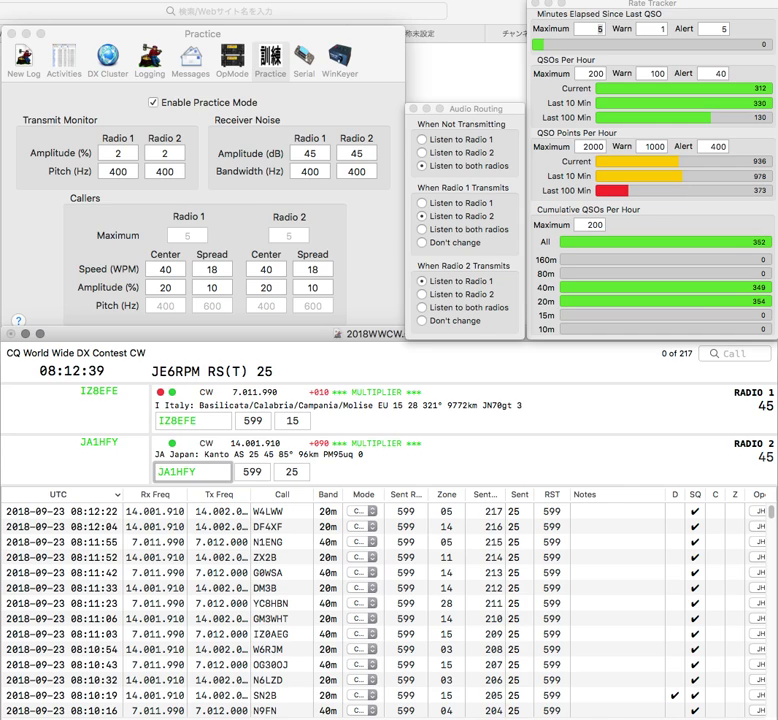
pyautogui.press('Return')
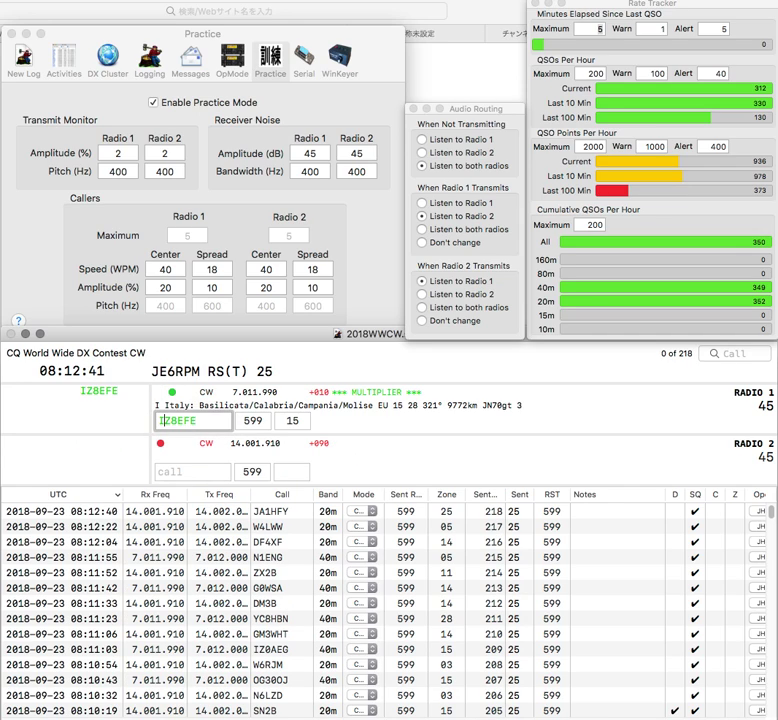
pyautogui.press('Right')
pyautogui.press('BackSpace')
pyautogui.press('BackSpace')
pyautogui.write('K2')
pyautogui.press('Return')
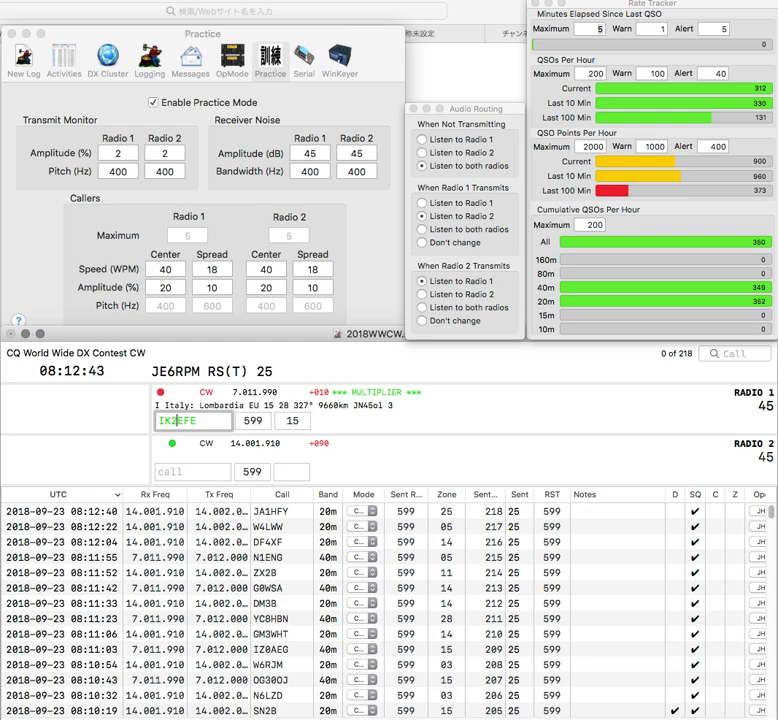
# Enter the partial call KD on Radio 2 and send it
pyautogui.write('KC')
pyautogui.press('BackSpace')
pyautogui.write('D')
pyautogui.press('Return')
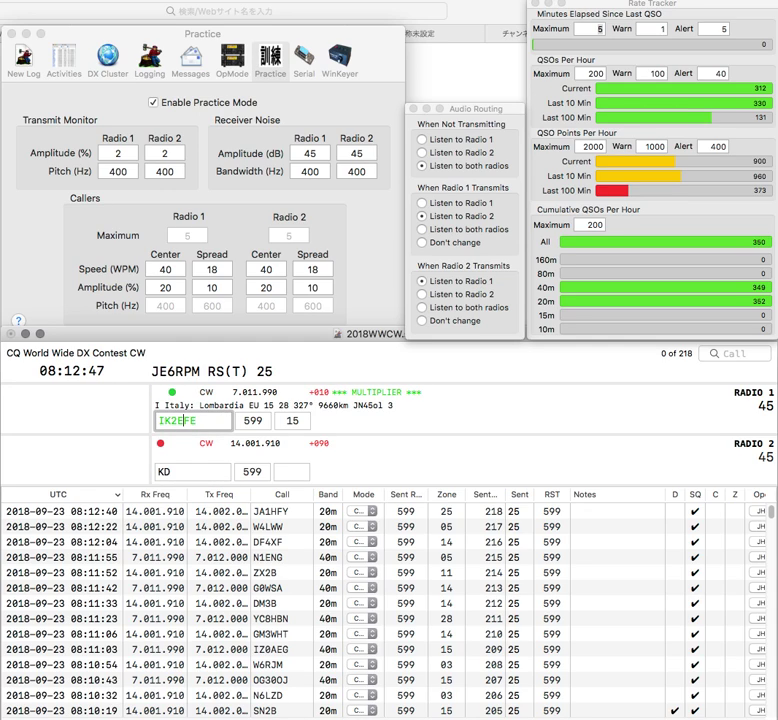
# Correct the Radio 1 call to IK3IFE and send its exchange
pyautogui.press('BackSpace')
pyautogui.write('3I')
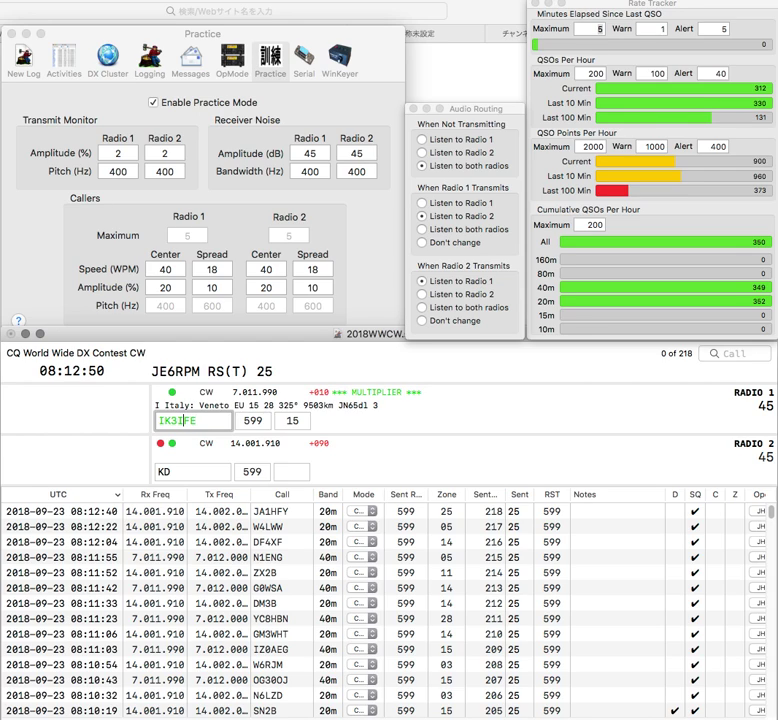
pyautogui.press('Return')
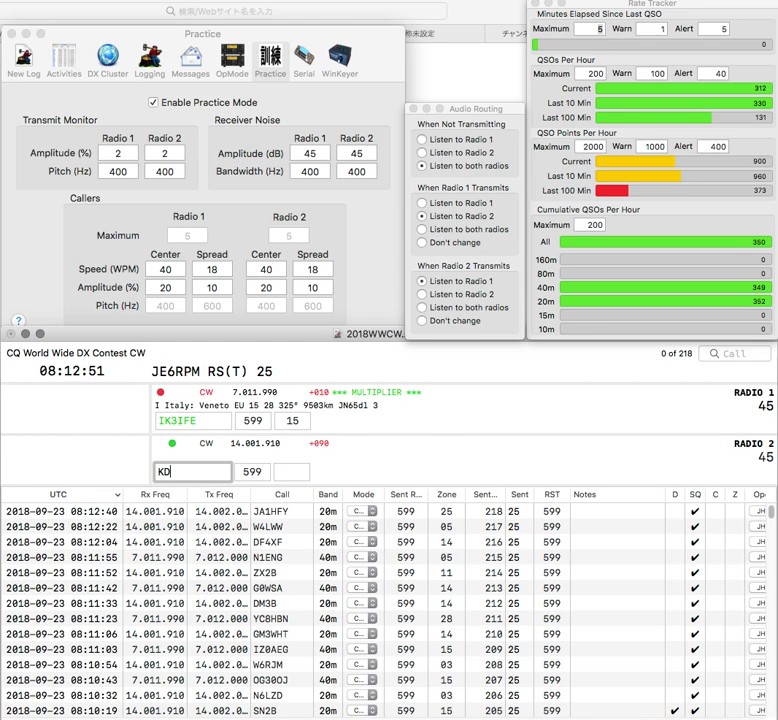
pyautogui.write('GC')
pyautogui.press('Return')
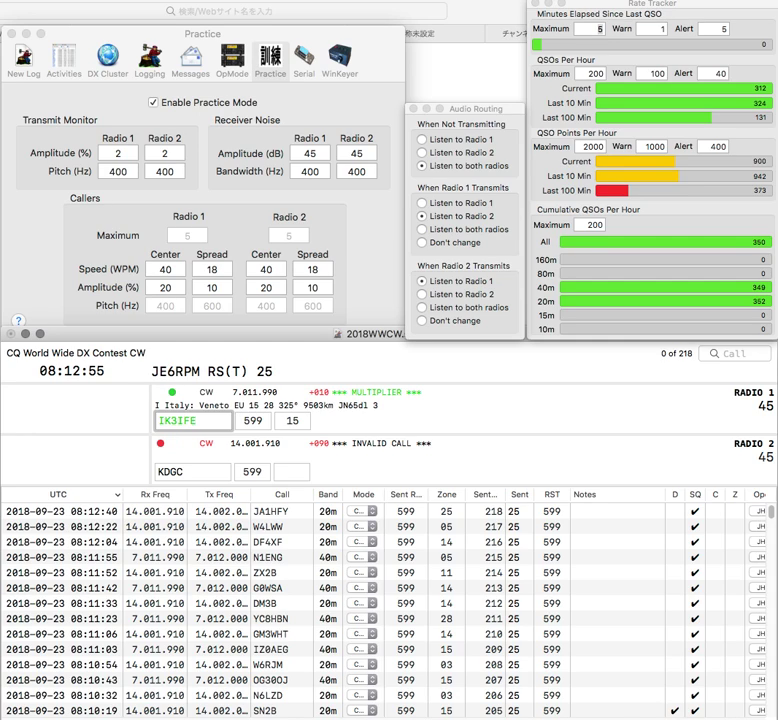
pyautogui.press('Return')
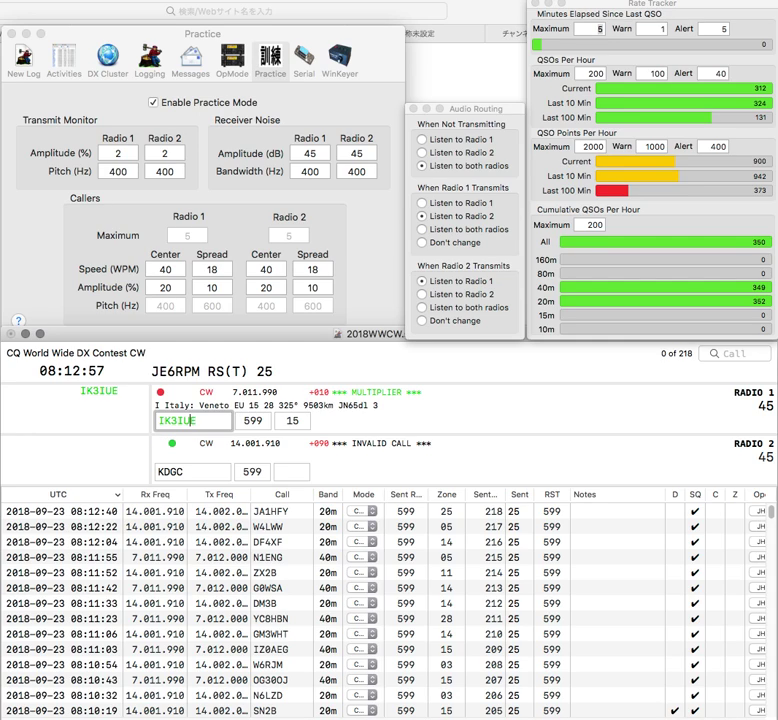
pyautogui.write('3')
pyautogui.press('Return')
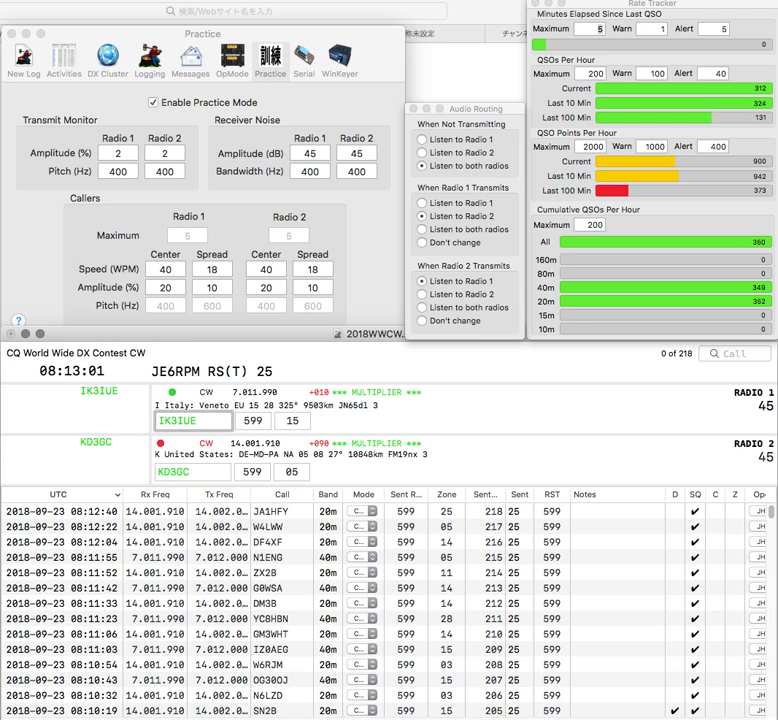
pyautogui.press('Return')
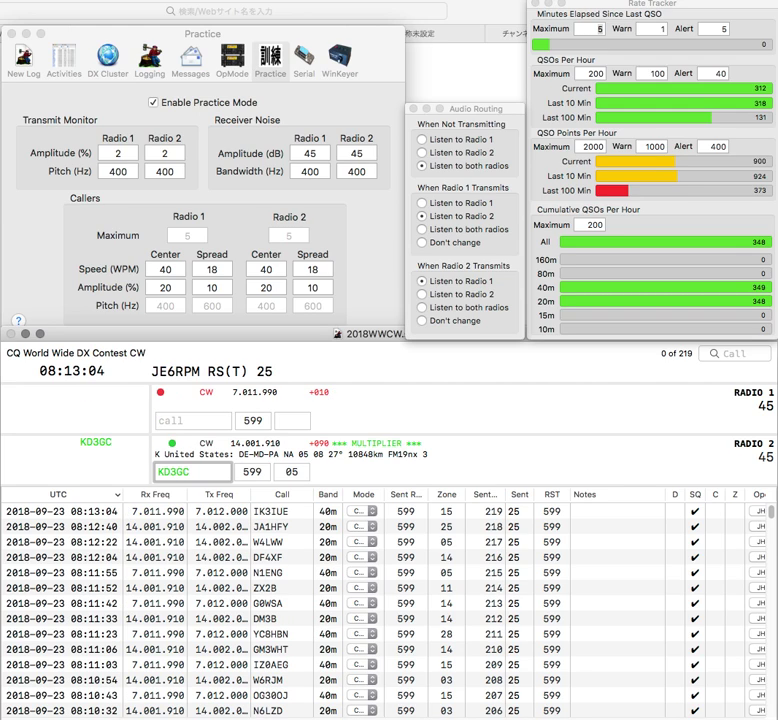
pyautogui.press('Return')
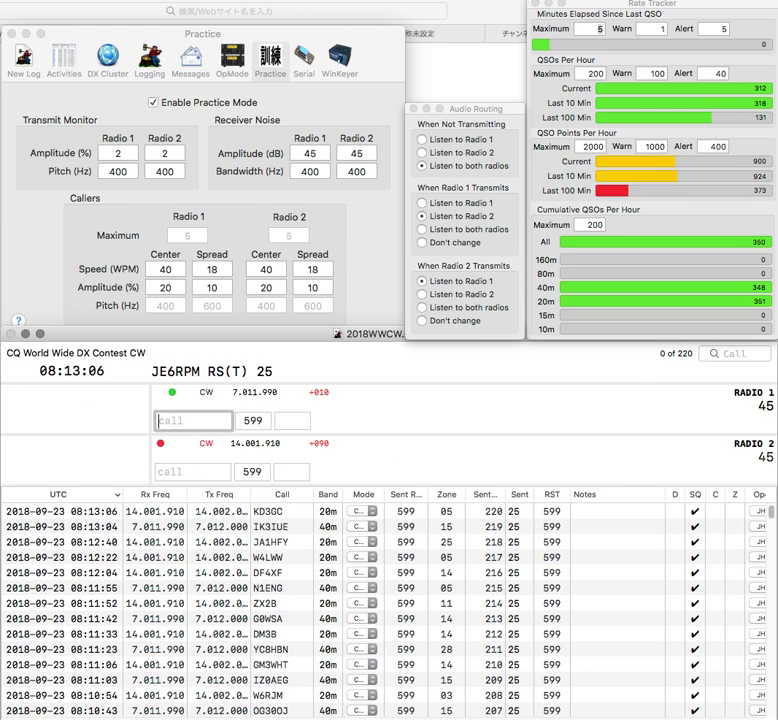
# Enter the partial calls C on Radio 1 and T on Radio 2, and send each of them
pyautogui.write('B')
pyautogui.press('BackSpace')
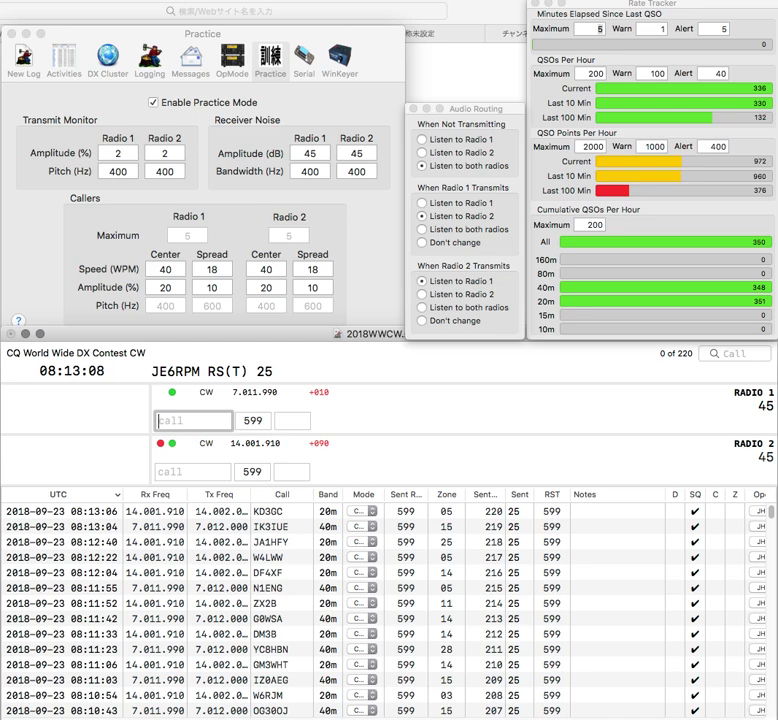
pyautogui.write('C')
pyautogui.press('Return')
pyautogui.write('T')
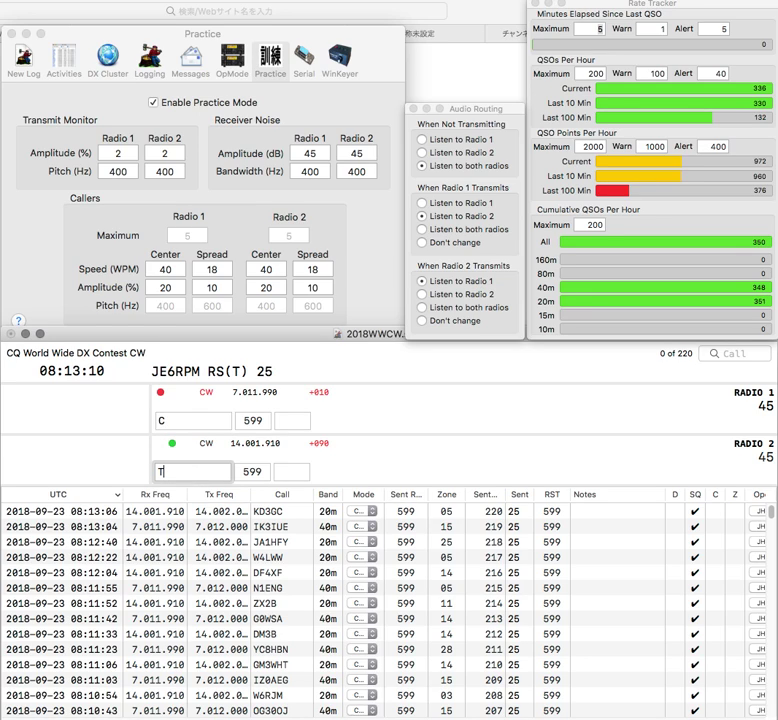
pyautogui.press('Return')
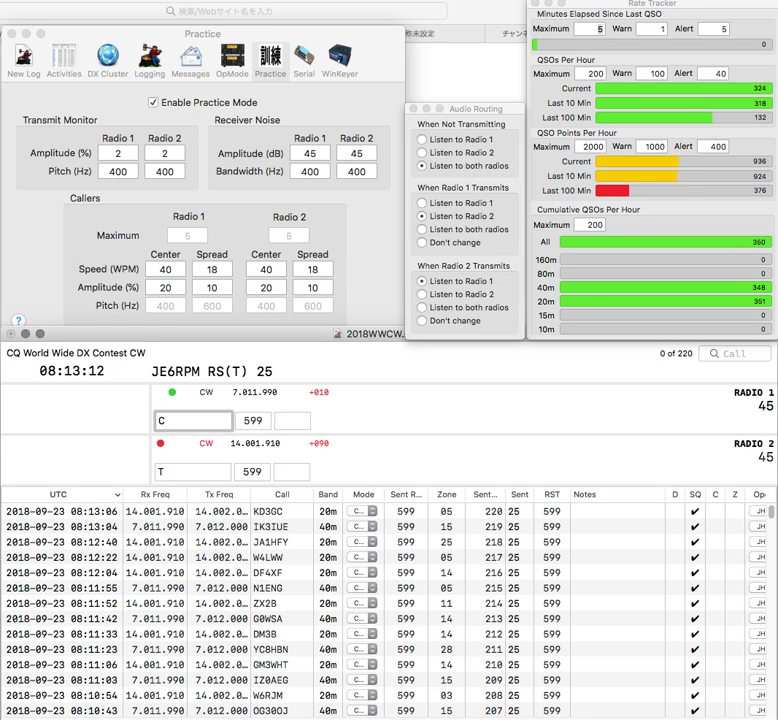
# Replace the Radio 2 entry with L and send it, and extend the entry to TL
pyautogui.press('Down')
pyautogui.press('BackSpace')
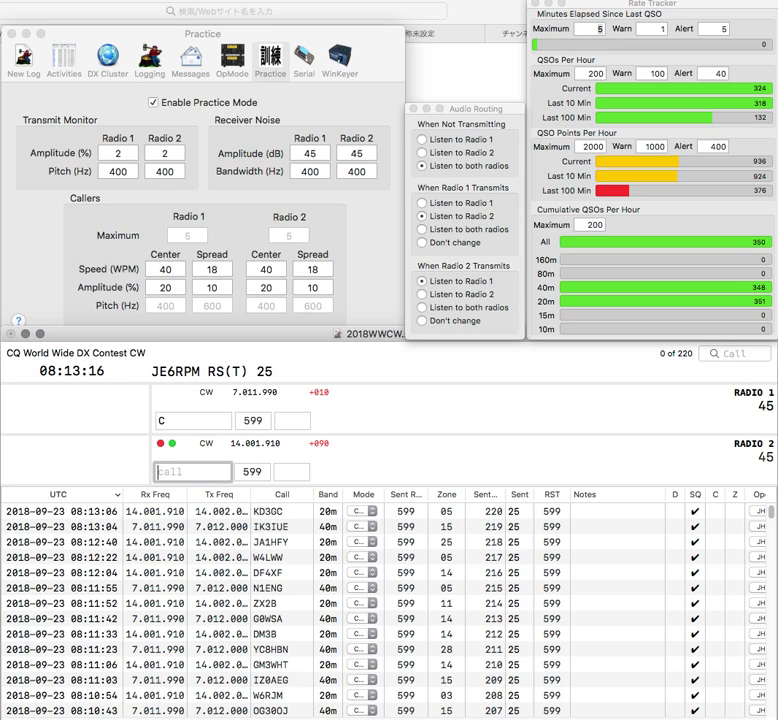
pyautogui.write('L')
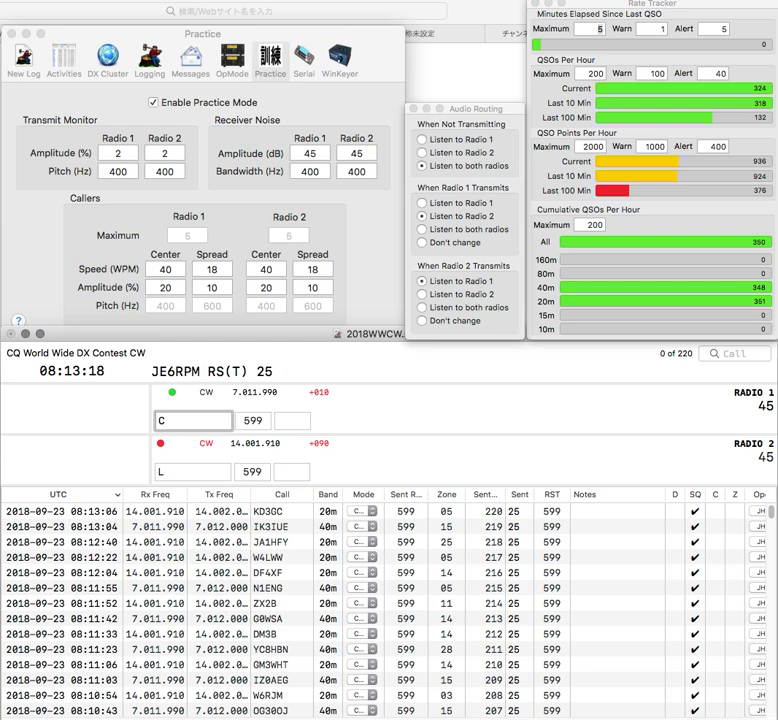
pyautogui.press('Down')
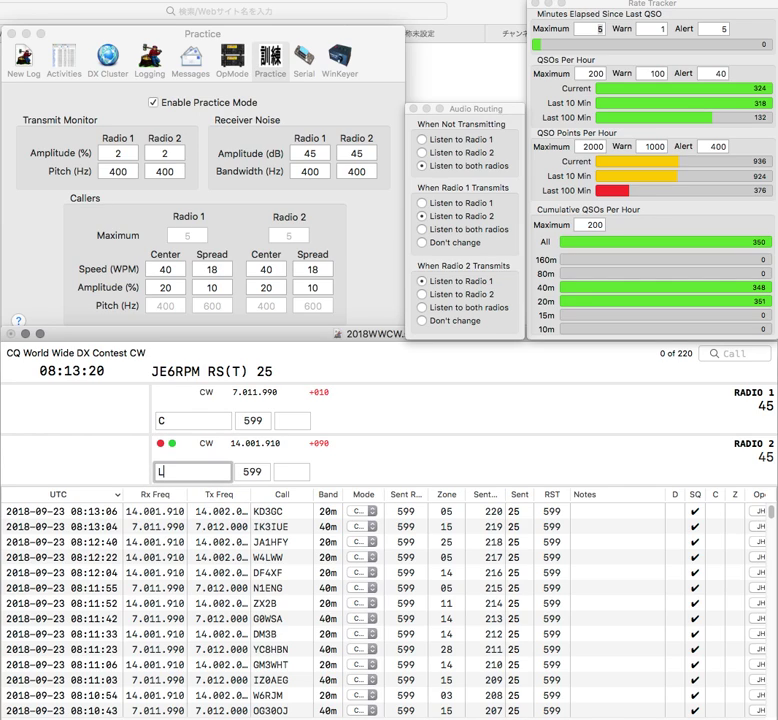
pyautogui.write('T')
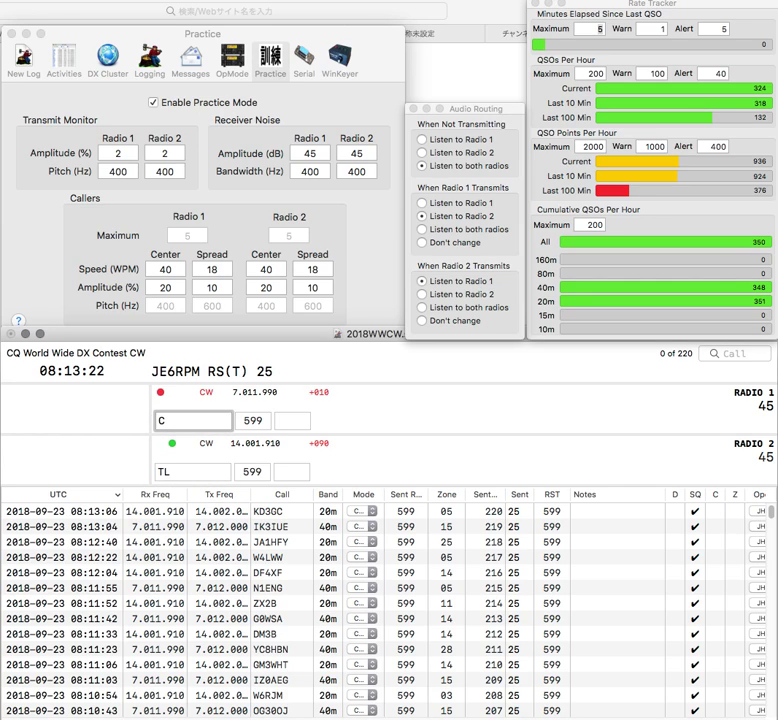
# Change the Radio 2 entry to 4L and send it, keeping C as the Radio 1 entry
pyautogui.press('BackSpace')
pyautogui.write('C')
pyautogui.click(172, 472)
pyautogui.press('Delete')
pyautogui.press('Delete')
pyautogui.write('4L')
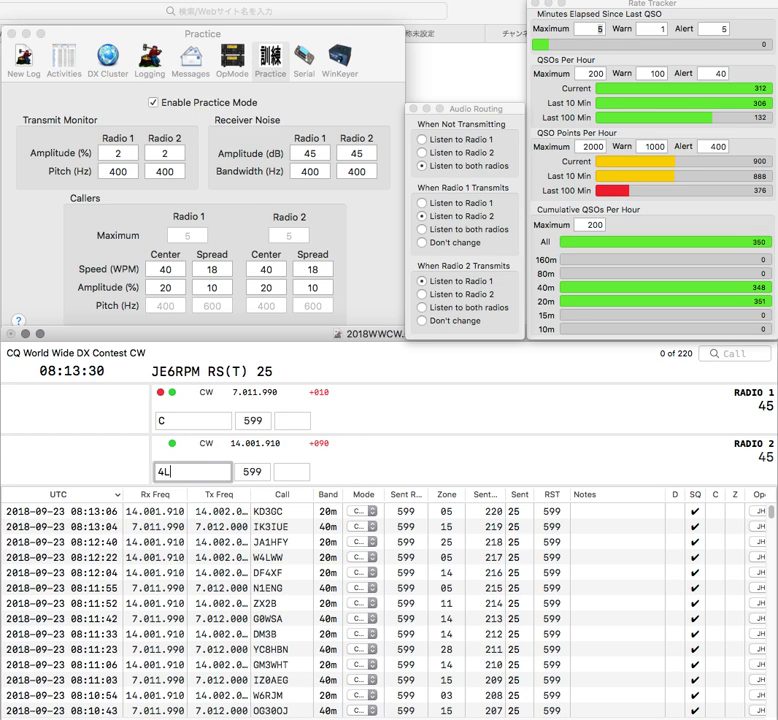
pyautogui.press('Return')
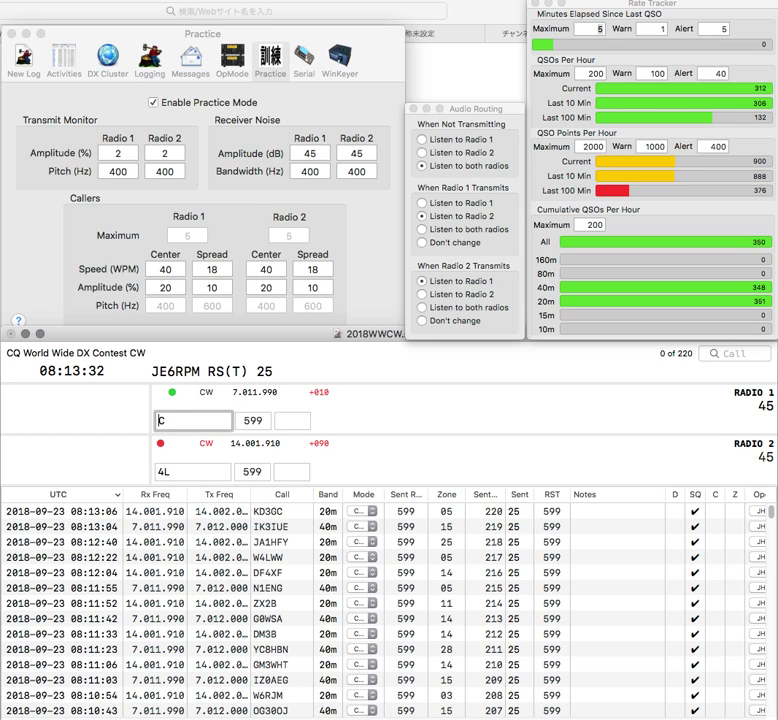
# Complete the Radio 2 call as UP4L and send its exchange
pyautogui.click(174, 472)
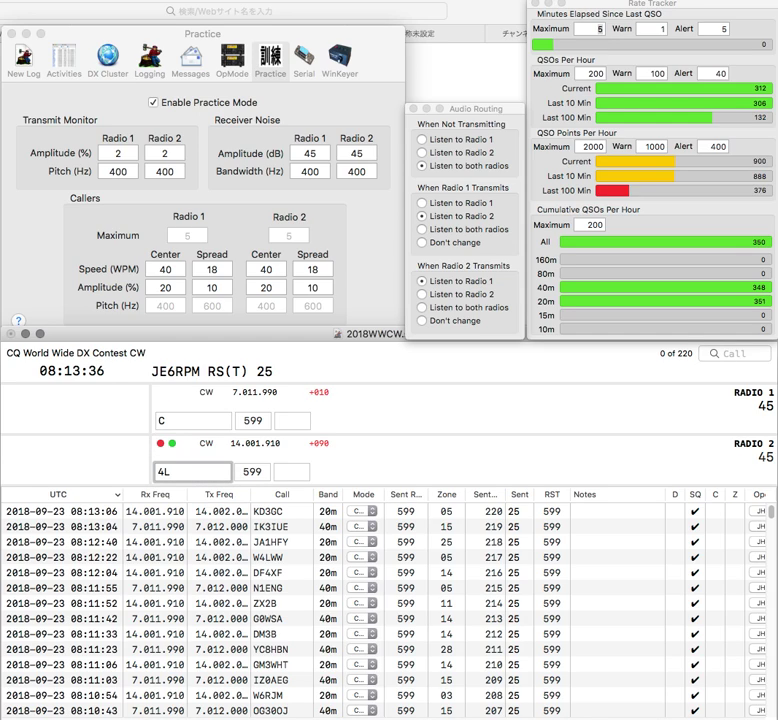
pyautogui.write('UP')
pyautogui.press('Return')
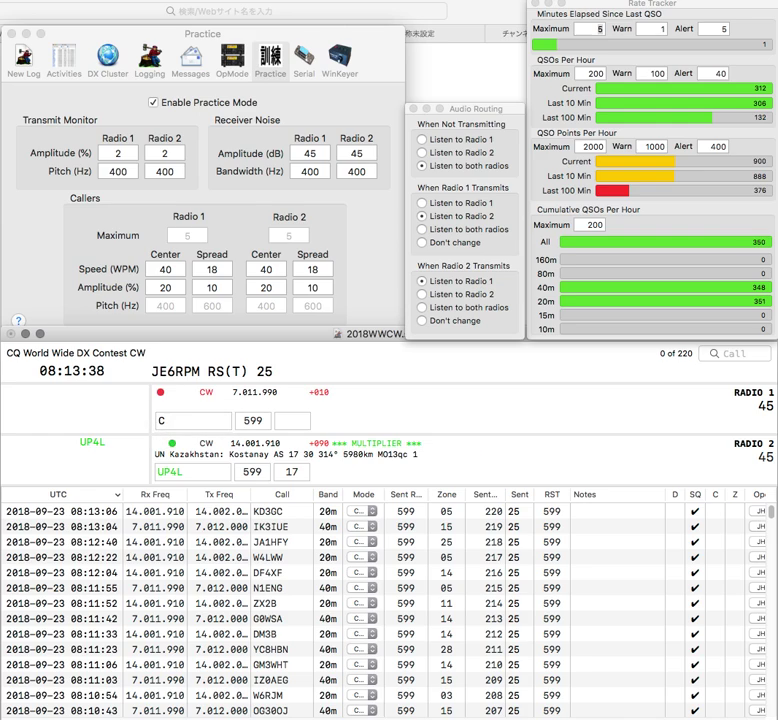
pyautogui.write('D')
pyautogui.press('BackSpace')
pyautogui.write('BW/')
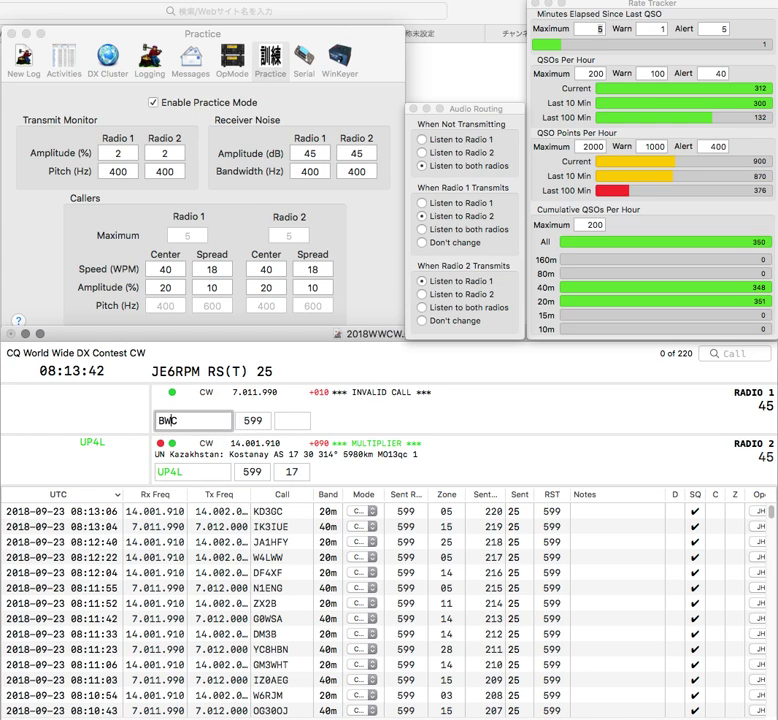
pyautogui.press('Delete')
pyautogui.press('Down')
pyautogui.press('Return')
pyautogui.press('Up')
pyautogui.press('Down')
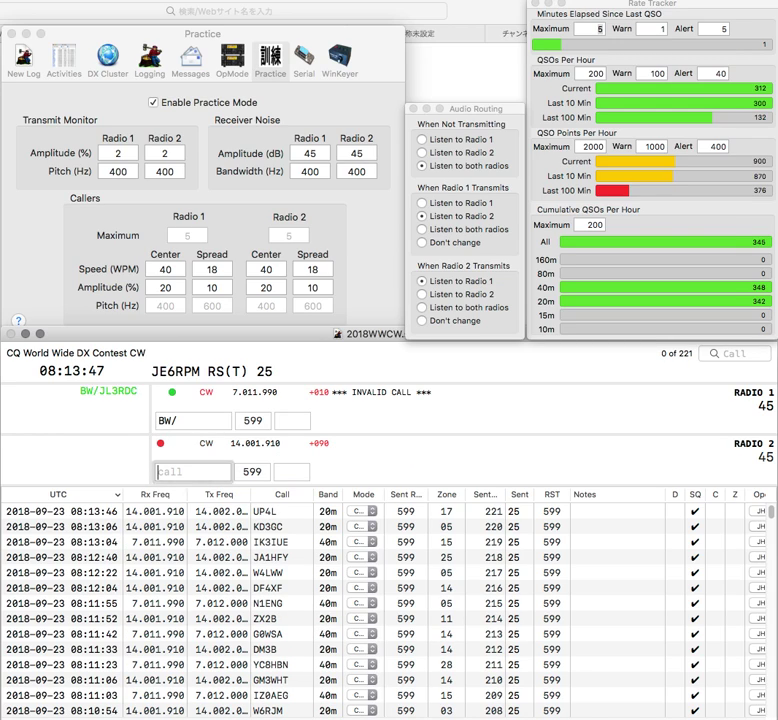
# Enter and send the partial call K8 on Radio 2, and complete the Radio 1 call as BW/JL3RDC and send its exchange
pyautogui.write('K8')
pyautogui.press('Return')
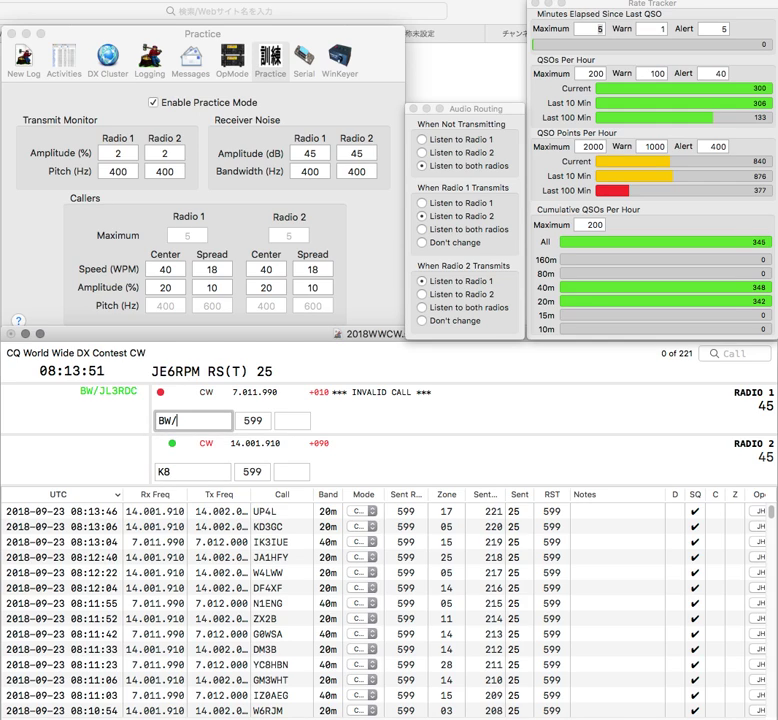
pyautogui.write('JL3RDC')
pyautogui.press('Return')
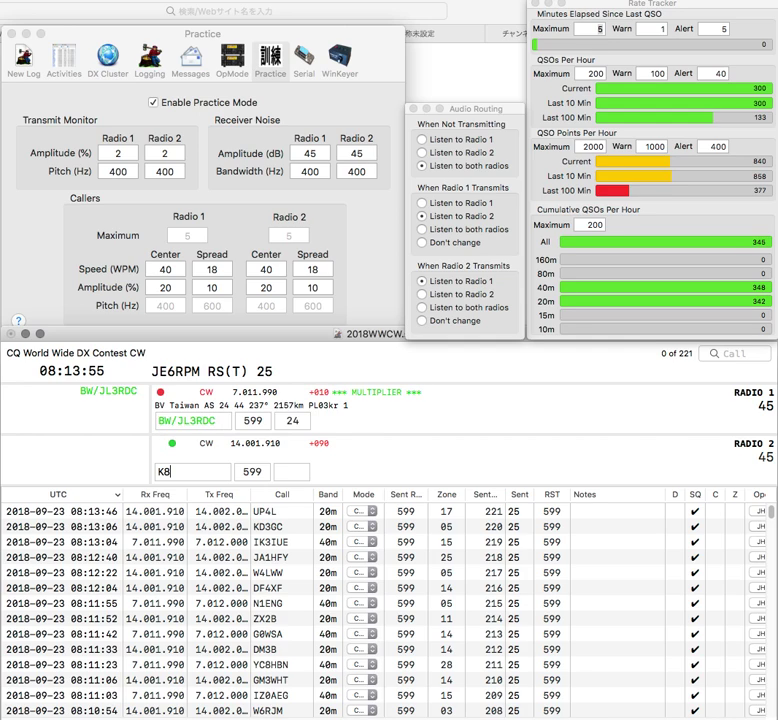
pyautogui.write('TER')
pyautogui.press('BackSpace')
pyautogui.press('BackSpace')
pyautogui.write('RL')
pyautogui.press('Return')
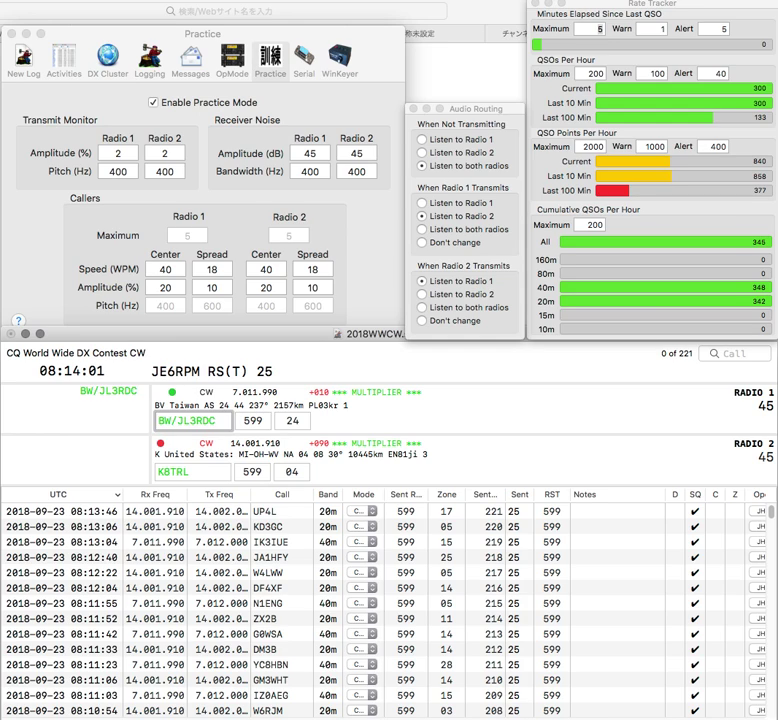
pyautogui.press('Return')
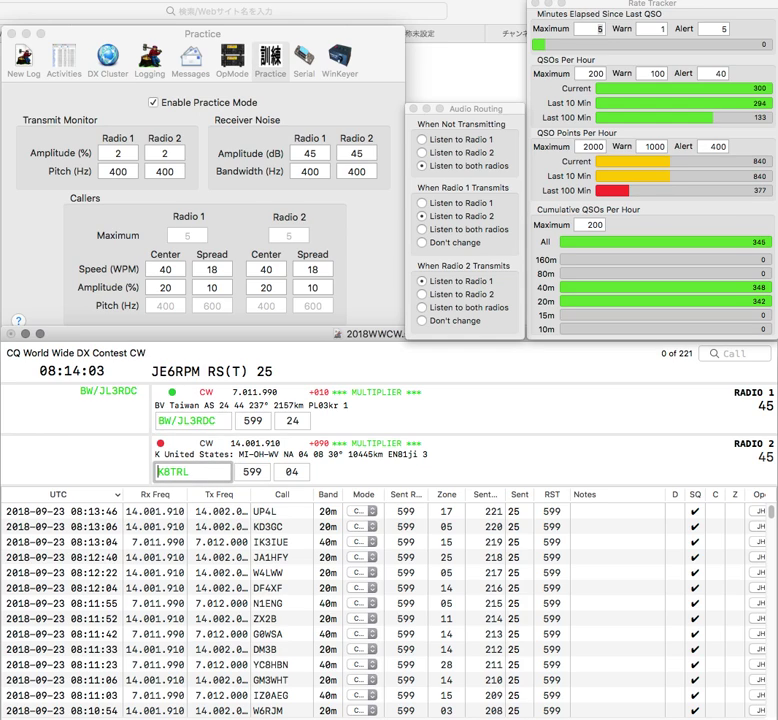
# Shorten the Radio 2 call to K8L, and enter the partial call H on Radio 1
pyautogui.press('Right')
pyautogui.press('Right')
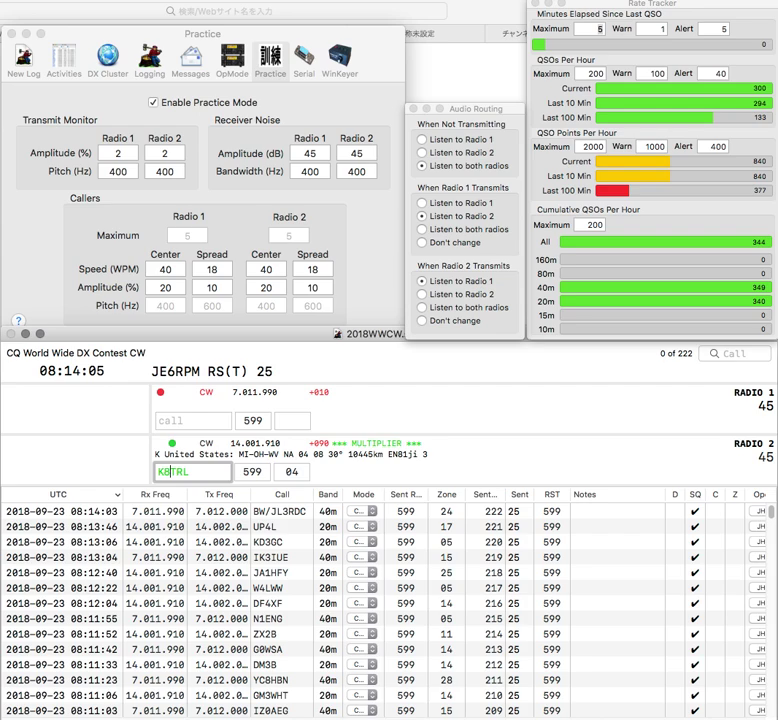
pyautogui.press('Right')
pyautogui.press('BackSpace')
pyautogui.press('BackSpace')
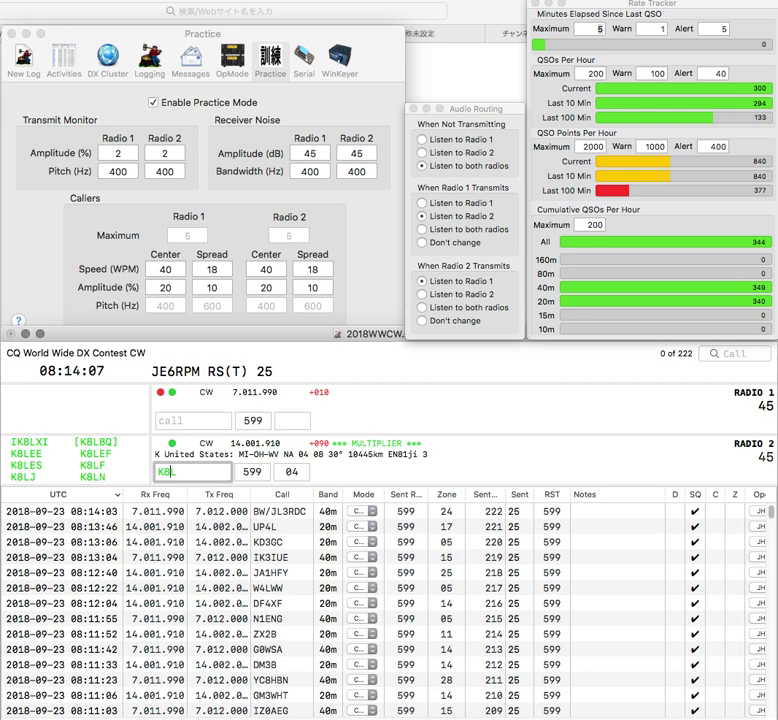
pyautogui.press('Return')
pyautogui.write('H')
pyautogui.click(161, 472)
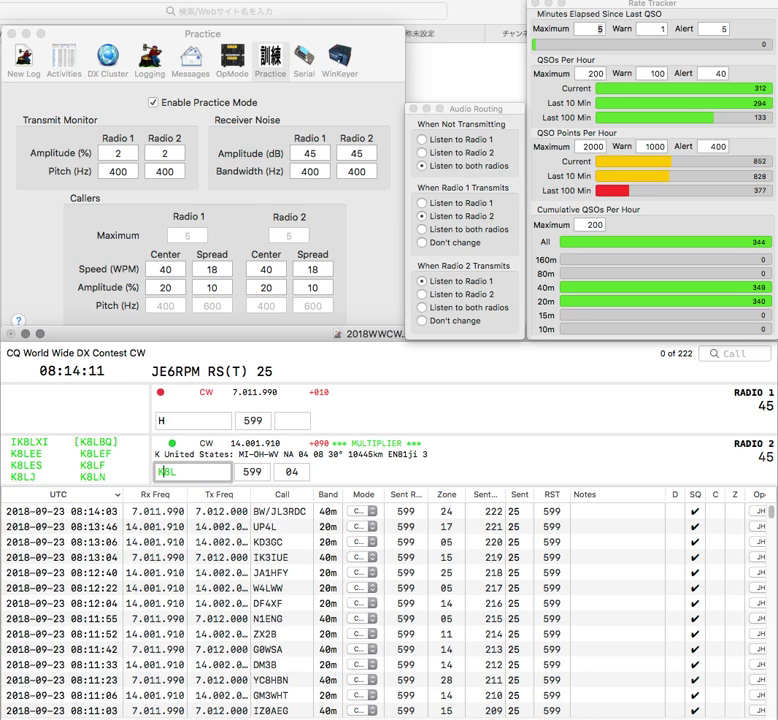
# Correct the Radio 2 call sign to K0TL and send the exchange on that radio
pyautogui.press('Delete')
pyautogui.write('0T')
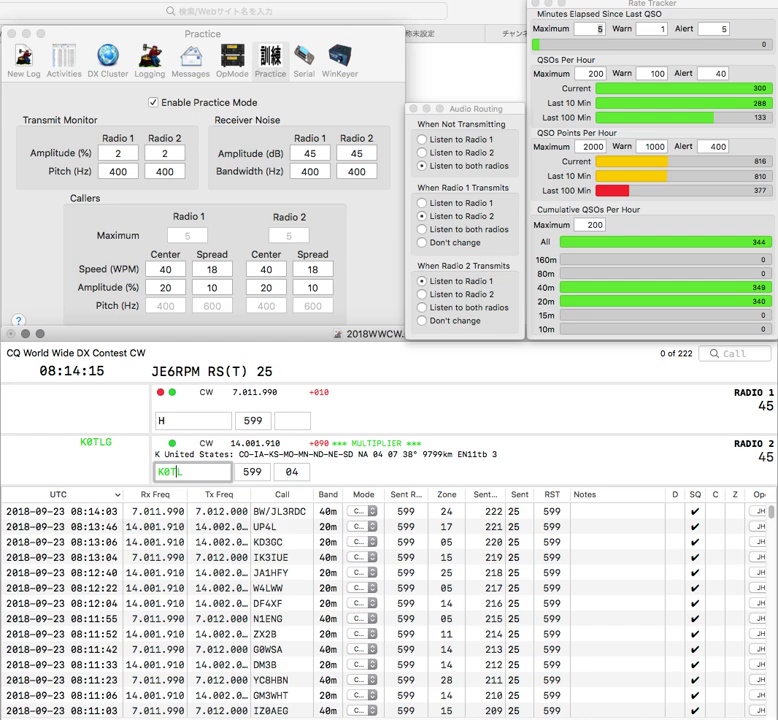
pyautogui.click(165, 421)
pyautogui.press('Down')
pyautogui.press('Return')
pyautogui.press('Up')
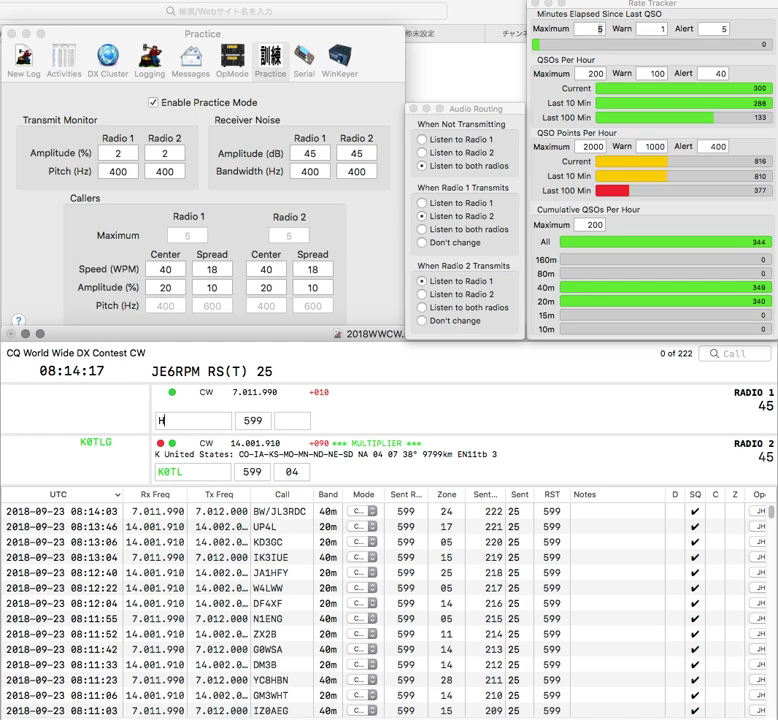
# Enter the partial call /WB1 on Radio 1 and send it
pyautogui.write('/WB')
pyautogui.press('Delete')
pyautogui.write('1')
pyautogui.press('Return')
pyautogui.press('Down')
pyautogui.press('Left')
pyautogui.write('R')
pyautogui.press('Return')
pyautogui.press('Up')
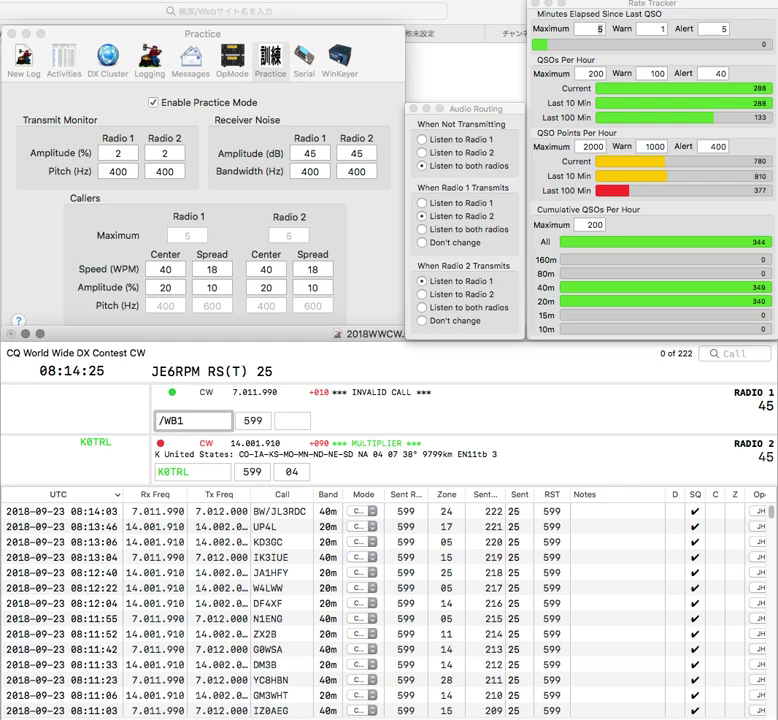
pyautogui.write('GW')
pyautogui.press('BackSpace')
pyautogui.press('BackSpace')
pyautogui.press('Delete')
pyautogui.press('Delete')
pyautogui.press('Delete')
pyautogui.press('Delete')
pyautogui.write('NI')
pyautogui.press('Return')
pyautogui.press('Return')
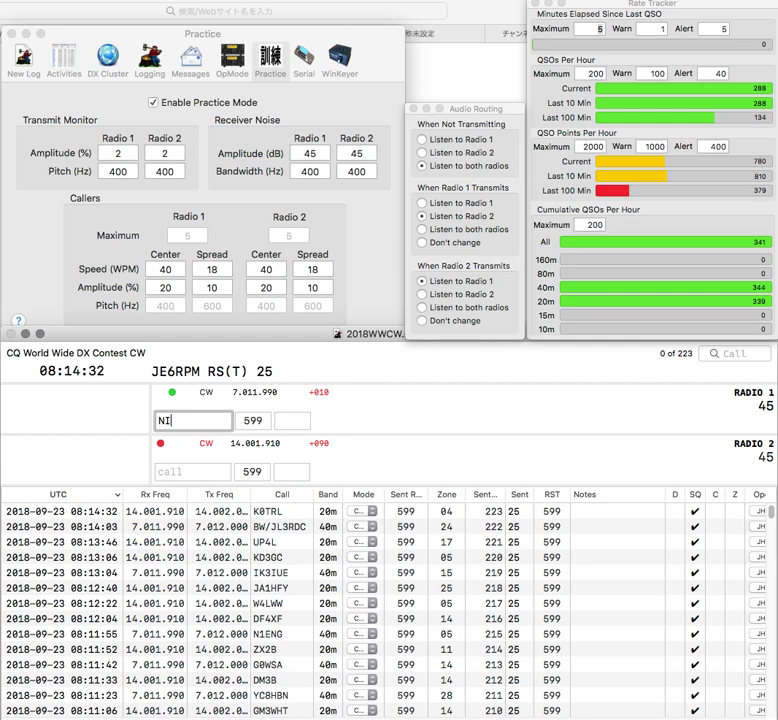
# Complete the Radio 1 call as NI1N and log it, entering the partial call YI on Radio 2 meanwhile
pyautogui.write('1N')
pyautogui.press('Return')
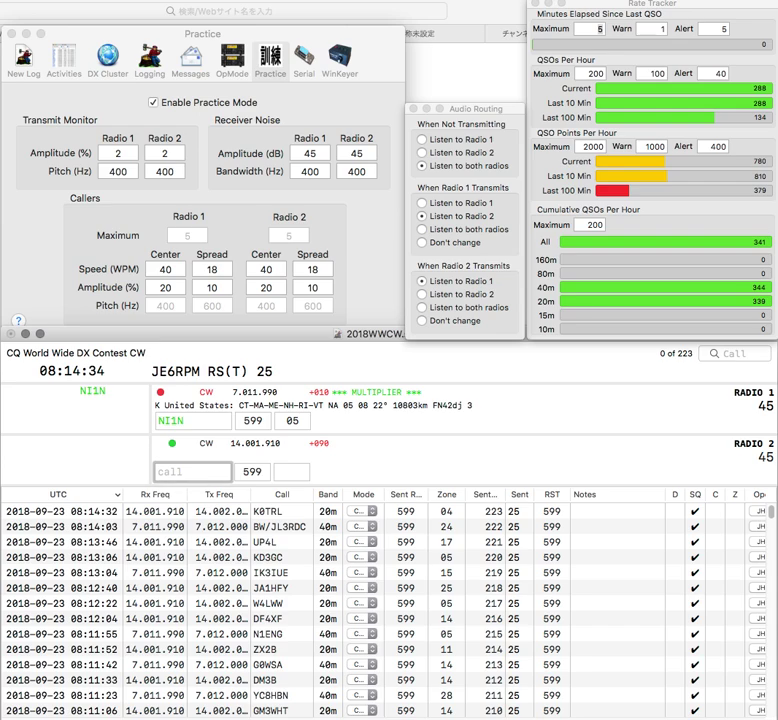
pyautogui.write('YI')
pyautogui.press('Return')
pyautogui.press('Return')
# Complete the Radio 2 call sign as IK2WYI and send the exchange
pyautogui.press('Left')
pyautogui.press('Left')
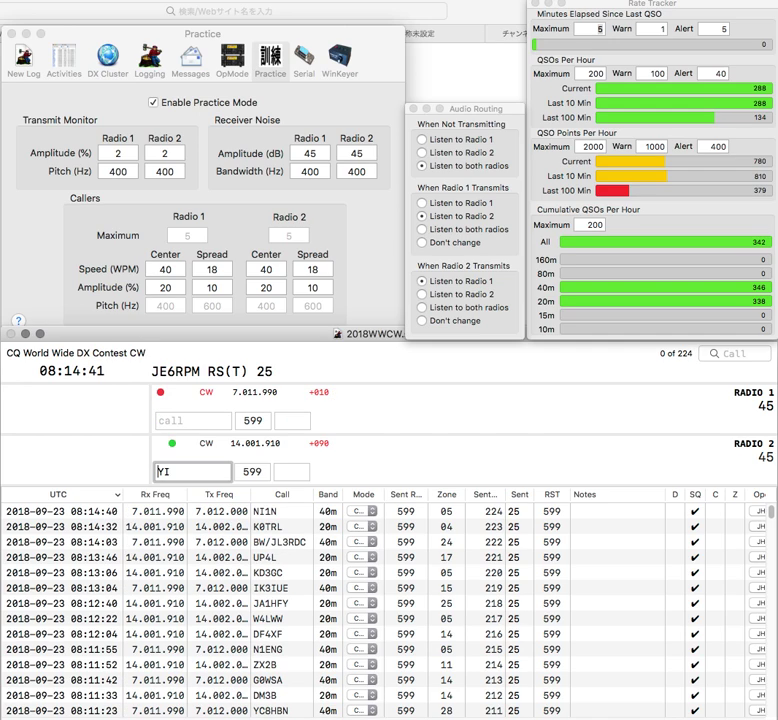
pyautogui.write('IK2W')
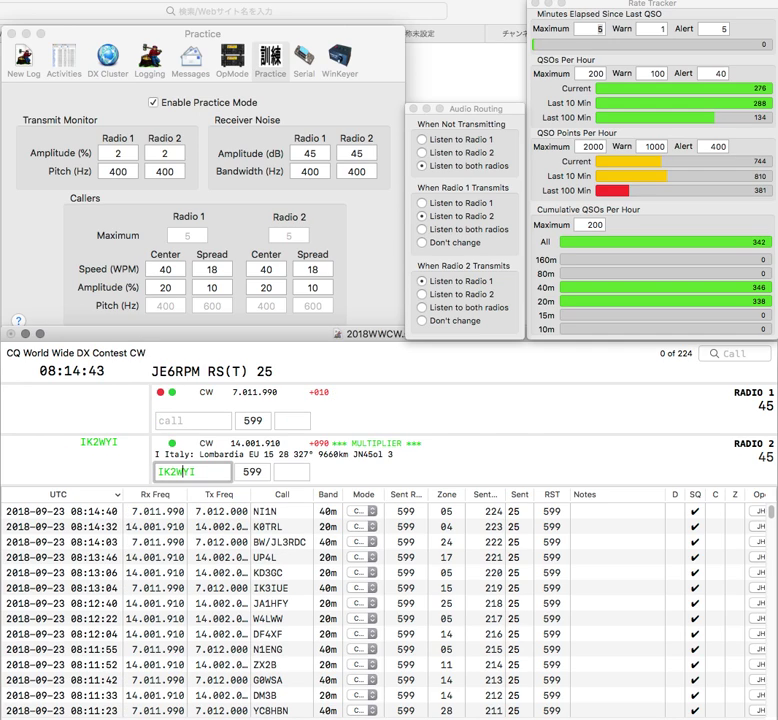
pyautogui.press('Return')
pyautogui.write('8/W')
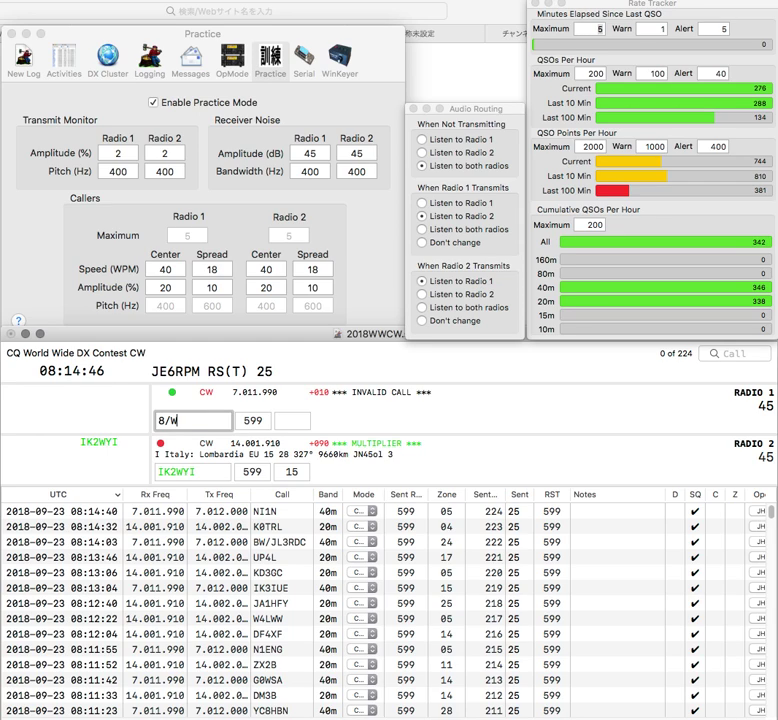
pyautogui.press('Return')
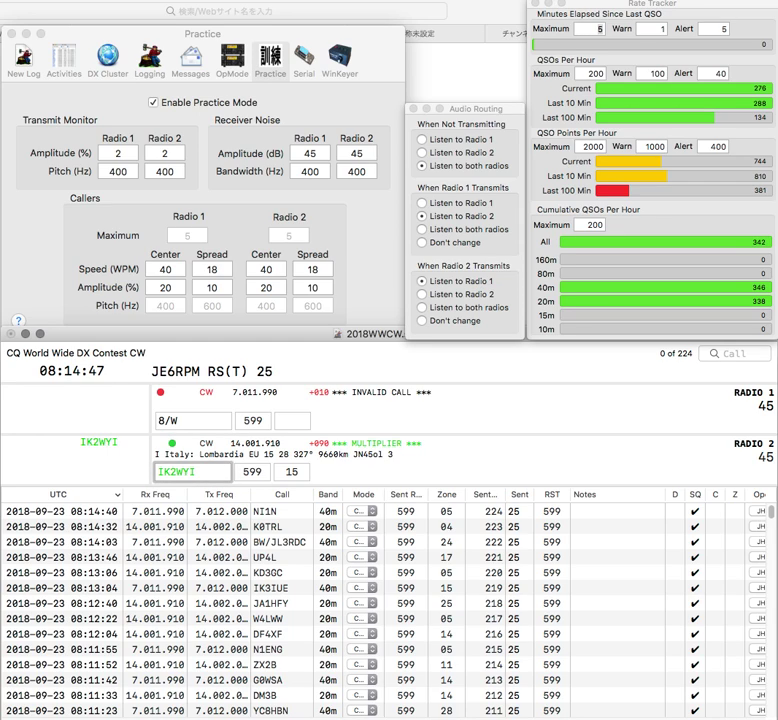
pyautogui.press('Return')
pyautogui.write('WN')
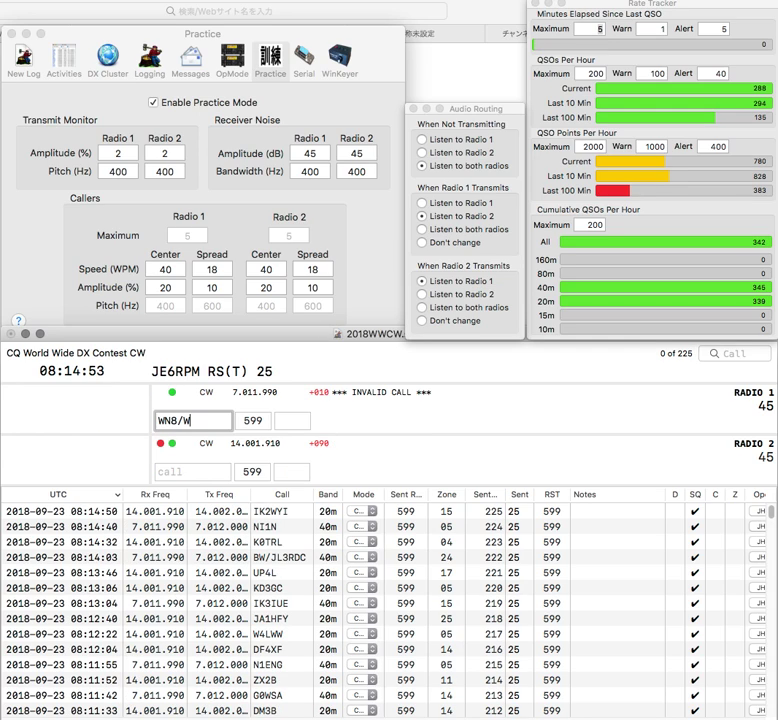
# Replace the Radio 1 call entry with G and enter the partial call SSI on Radio 2
pyautogui.press('Delete')
pyautogui.press('Delete')
pyautogui.press('Delete')
pyautogui.write('SSI')
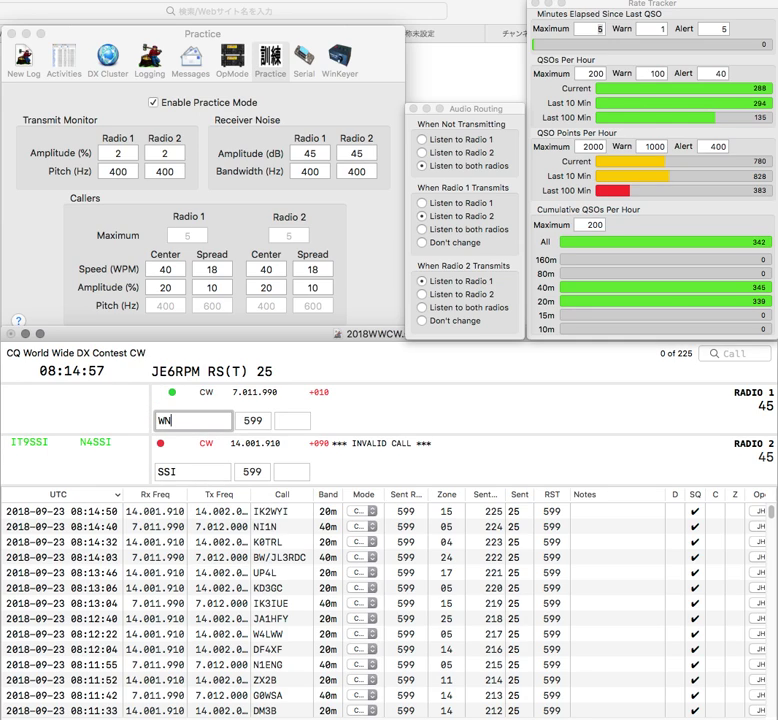
pyautogui.press('BackSpace')
pyautogui.press('BackSpace')
pyautogui.write('G')
# Complete the Radio 2 call as IT9SSI and log it, extending the Radio 1 entry to GWG meanwhile
pyautogui.press('Home')
pyautogui.write('IT9')
pyautogui.press('Return')
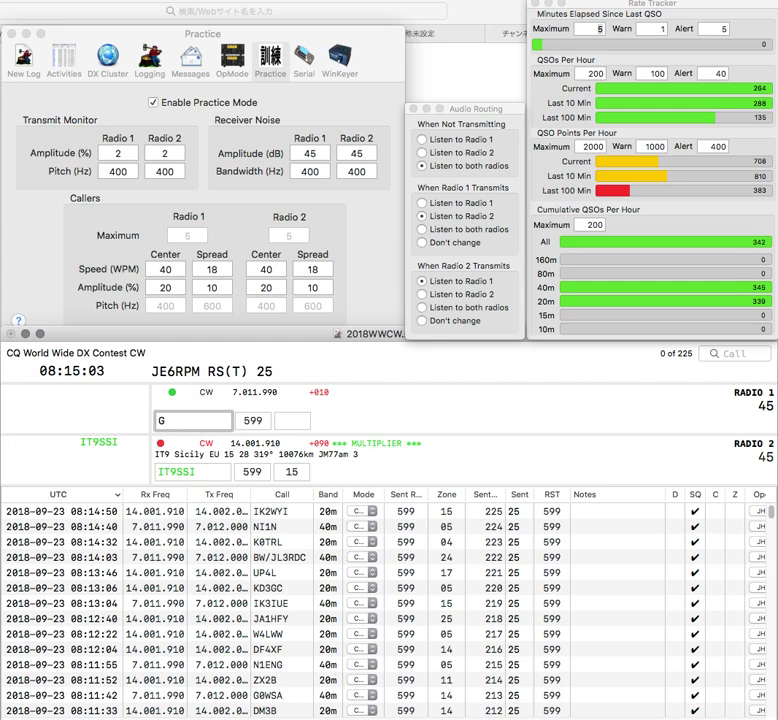
pyautogui.write('WG')
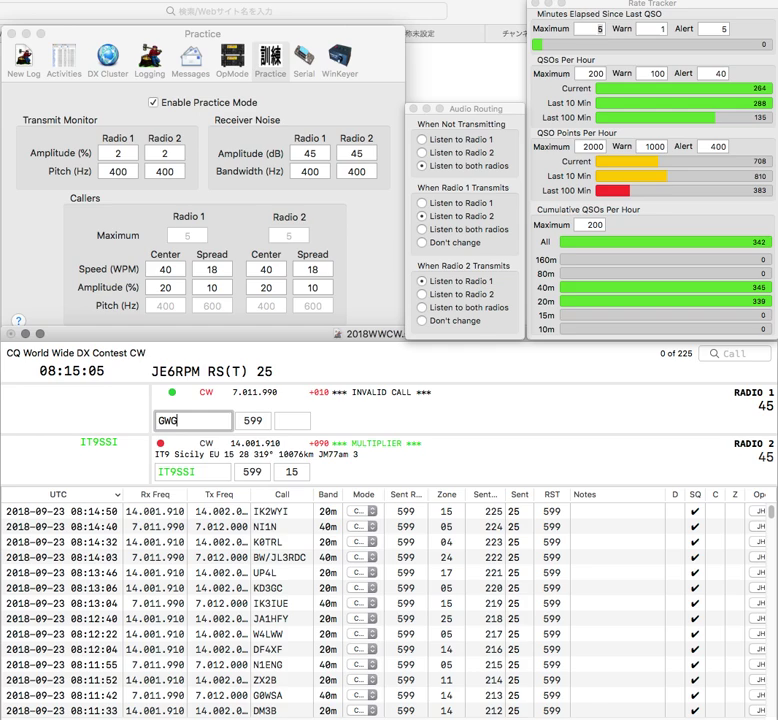
pyautogui.press('Return')
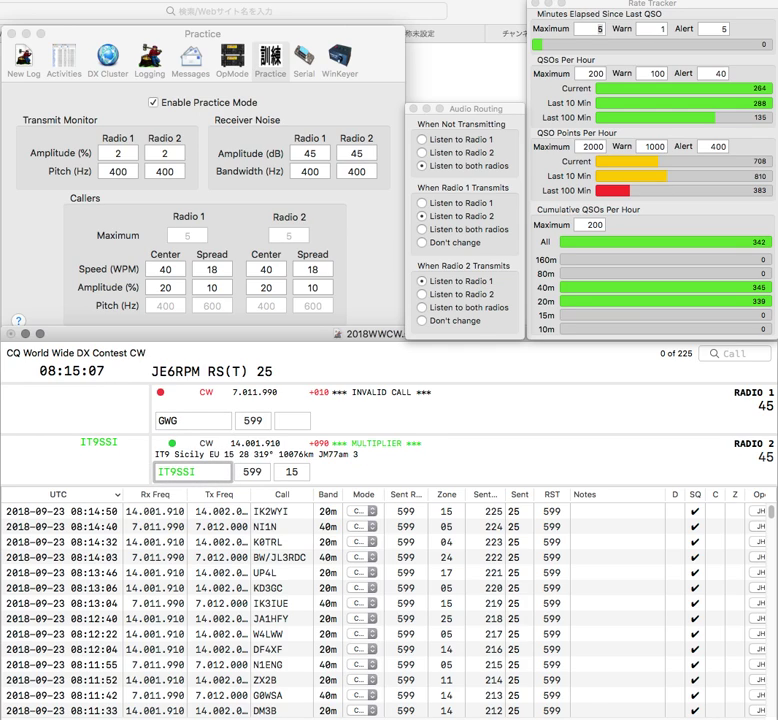
pyautogui.press('Return')
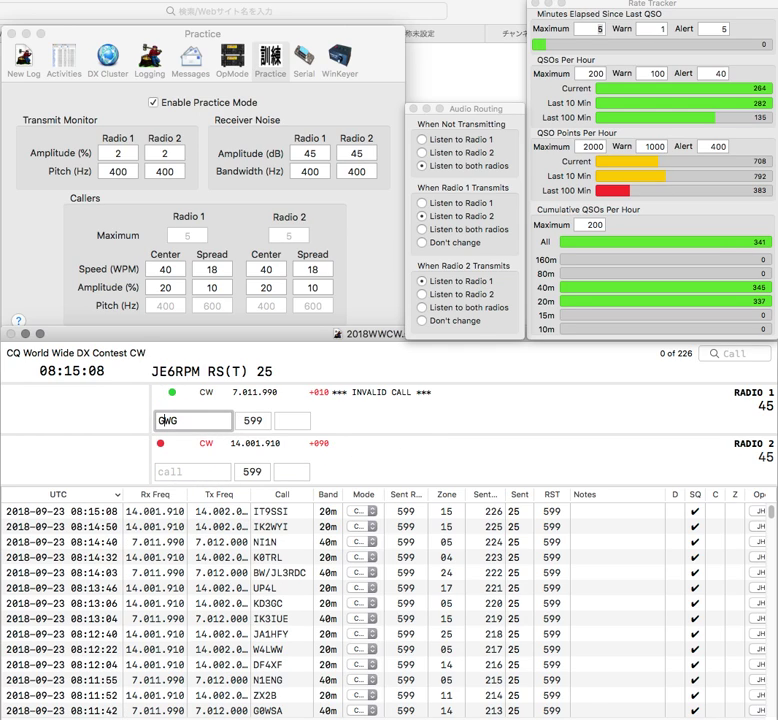
# Change the Radio 1 call entry to WNG and enter the partial call AI on Radio 2
pyautogui.press('Delete')
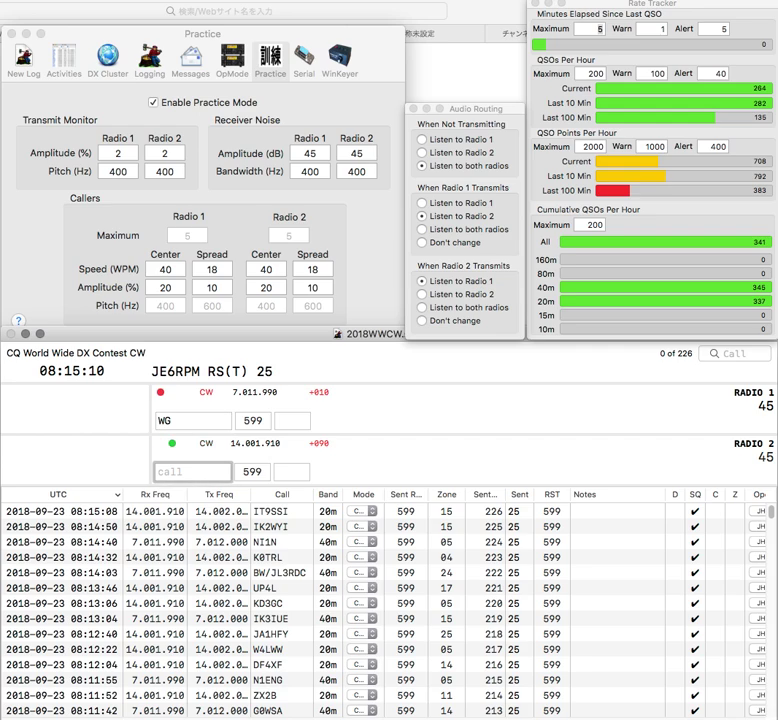
pyautogui.write('AI')
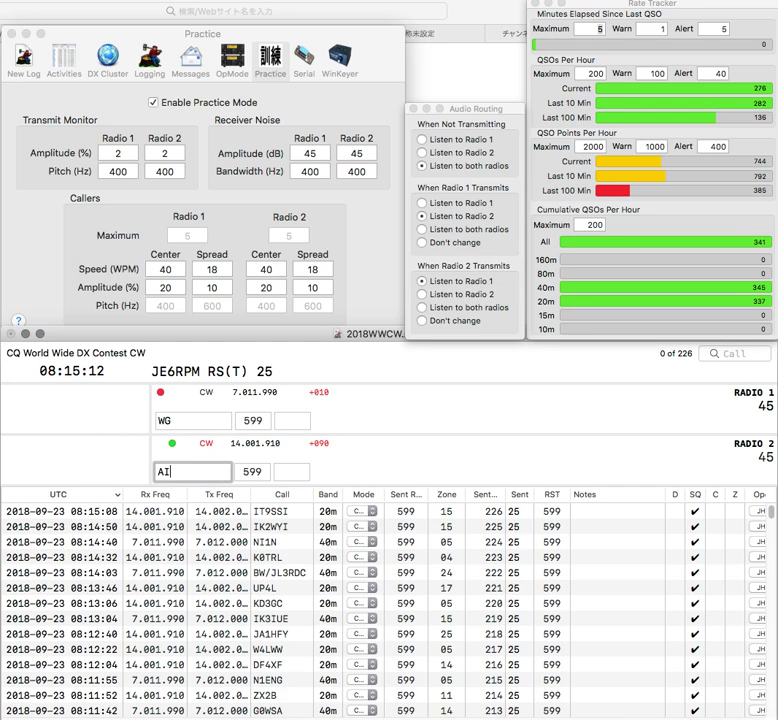
pyautogui.press('Return')
pyautogui.press('BackSpace')
pyautogui.write('NG')
pyautogui.press('Return')
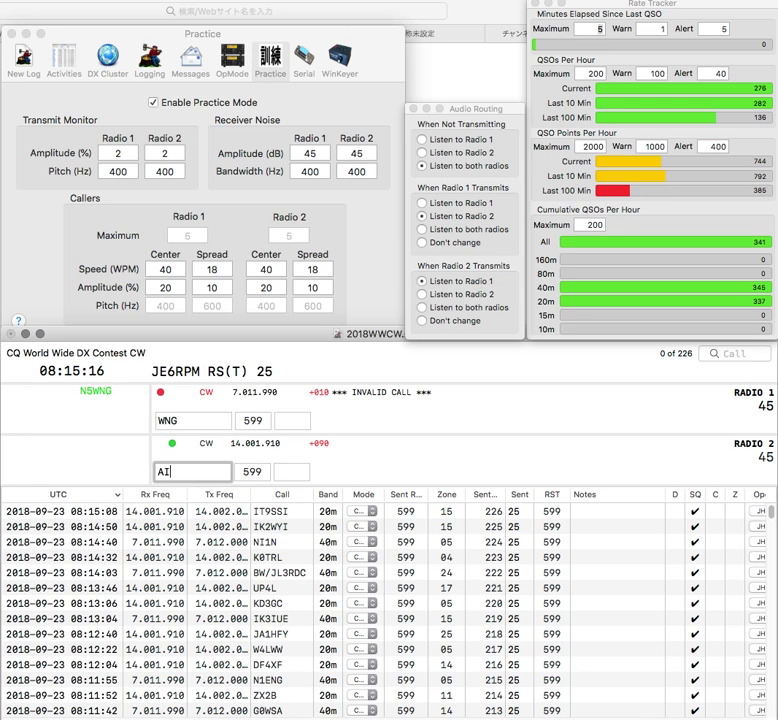
# Complete the Radio 2 call as AI1V and log it, and change the Radio 1 call to W8NG
pyautogui.write('1V')
pyautogui.press('Return')
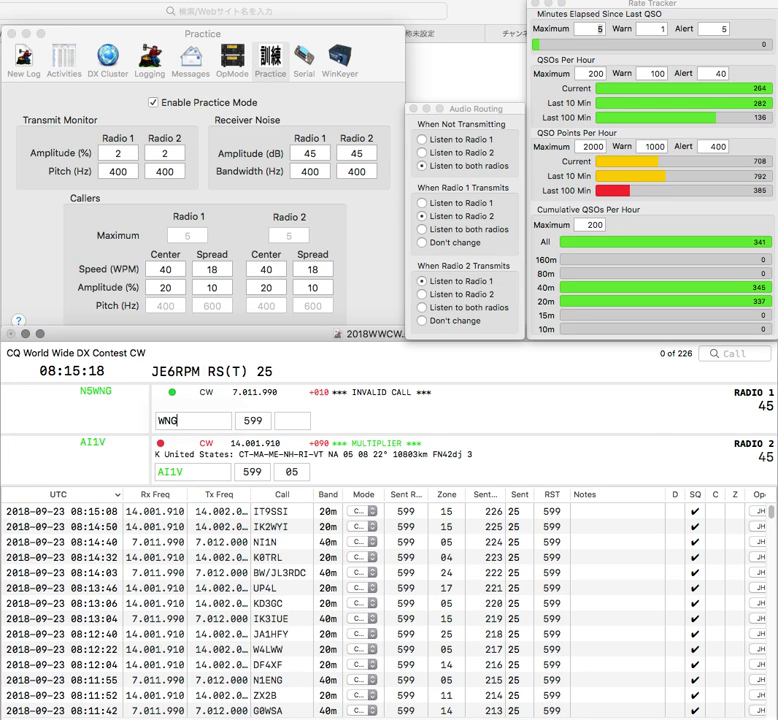
pyautogui.write('8')
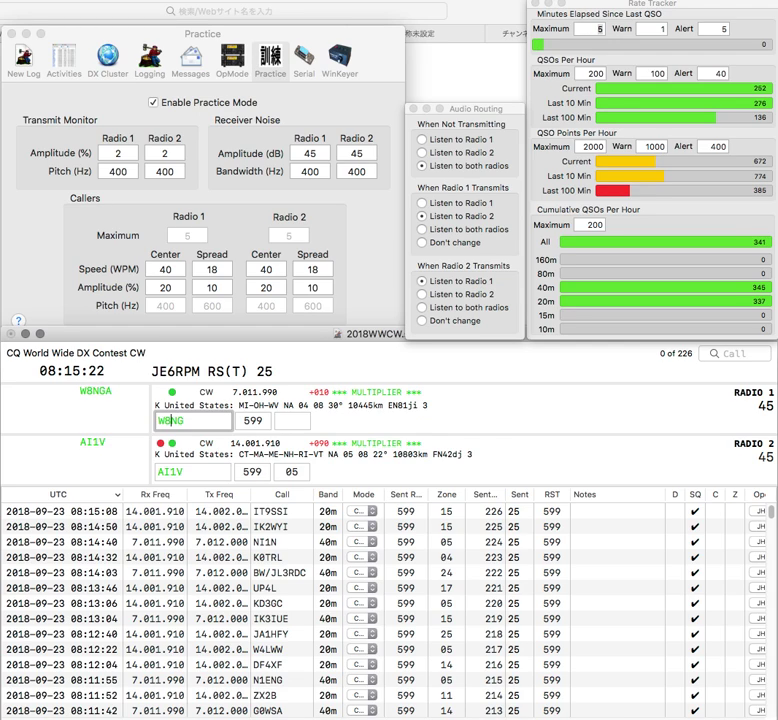
pyautogui.press('Return')
pyautogui.press('Up')
pyautogui.press('Right')
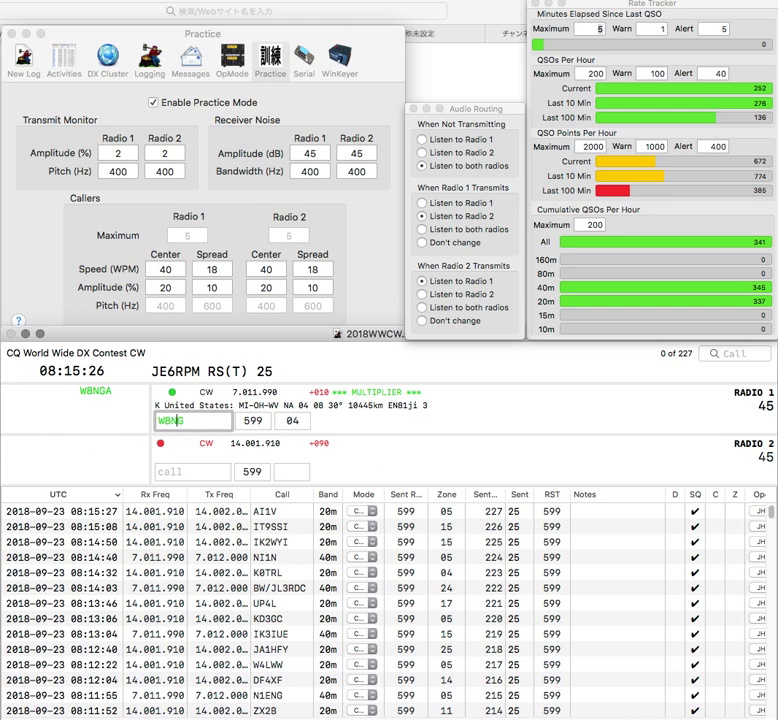
# Correct the Radio 1 call to W8NWG and enter NO3K on Radio 2, sending each
pyautogui.write('W')
pyautogui.press('Return')
pyautogui.press('Down')
pyautogui.write('NO3K')
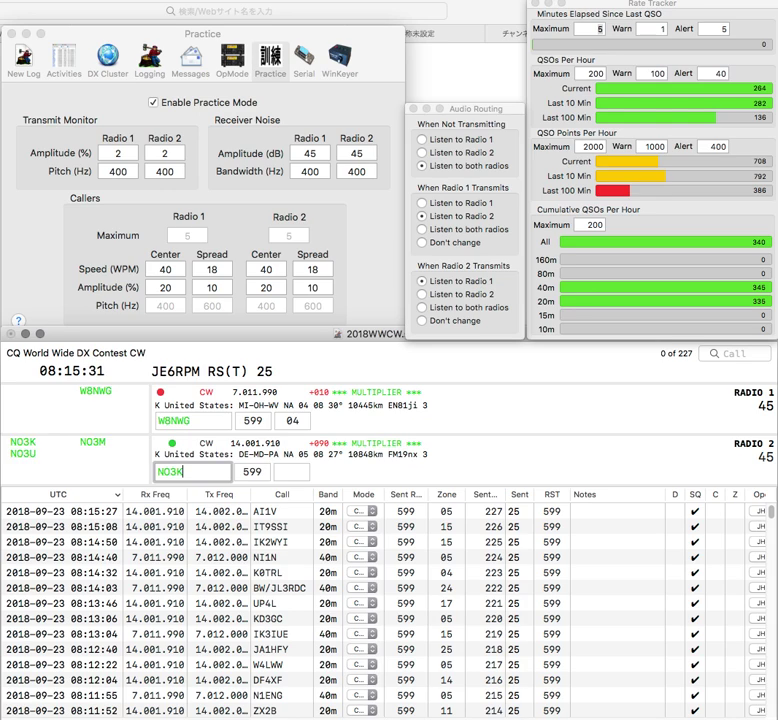
pyautogui.press('Return')
# Log the W8NWG contact on Radio 1 and the NO3K contact on Radio 2
pyautogui.press('Up')
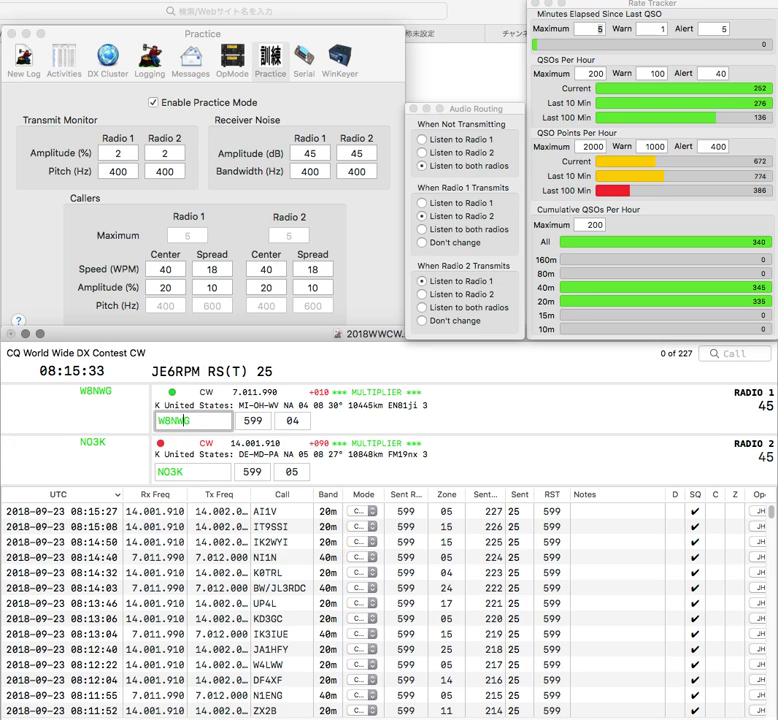
pyautogui.press('Down')
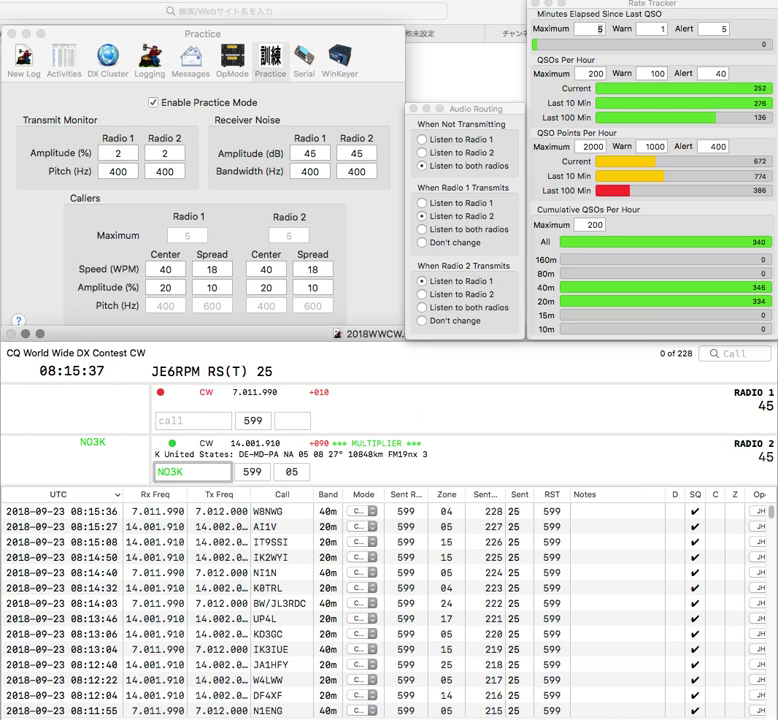
pyautogui.press('Return')
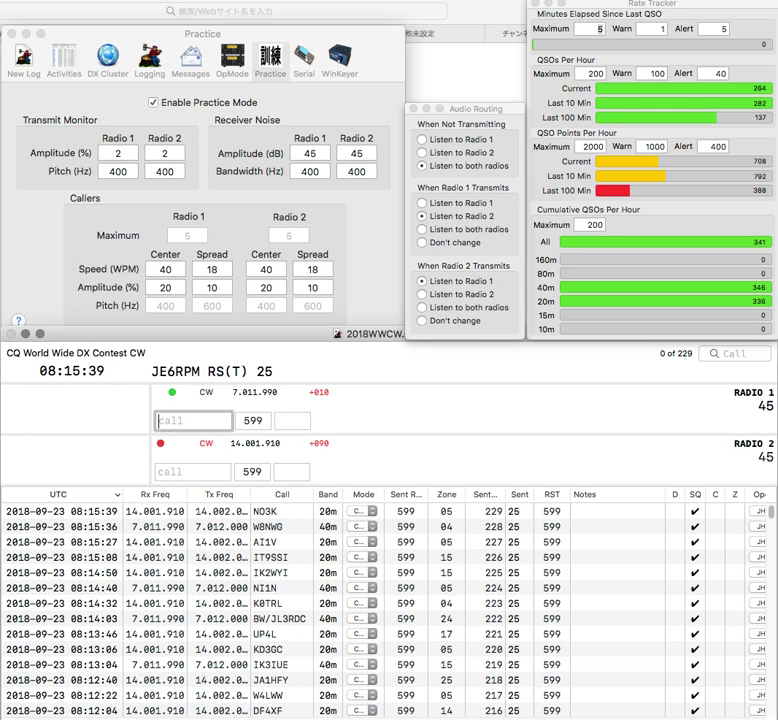
# Enter the partial call VP on Radio 1 and the call W5ZR on Radio 2, sending each
pyautogui.write('VP')
pyautogui.press('Return')
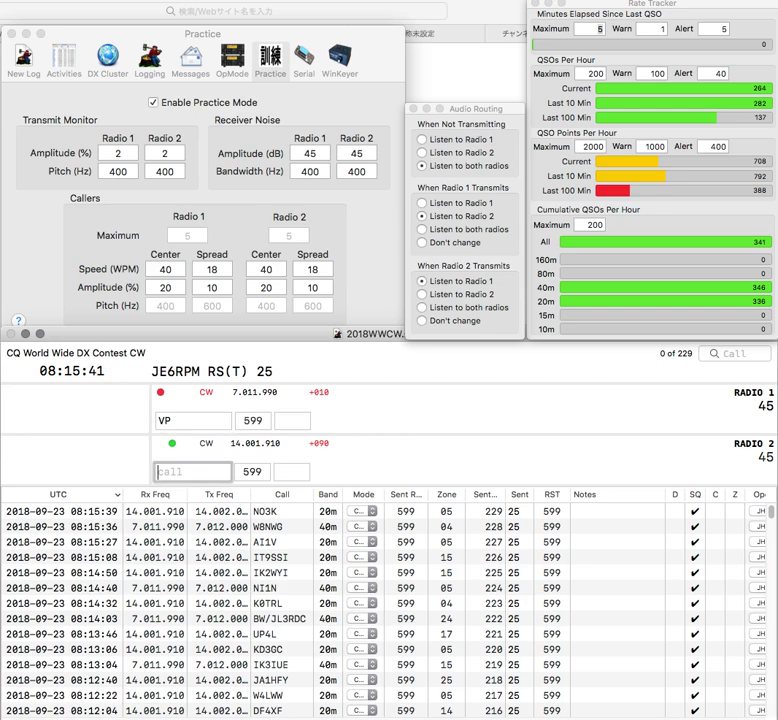
pyautogui.write('W5ZR')
pyautogui.press('Return')
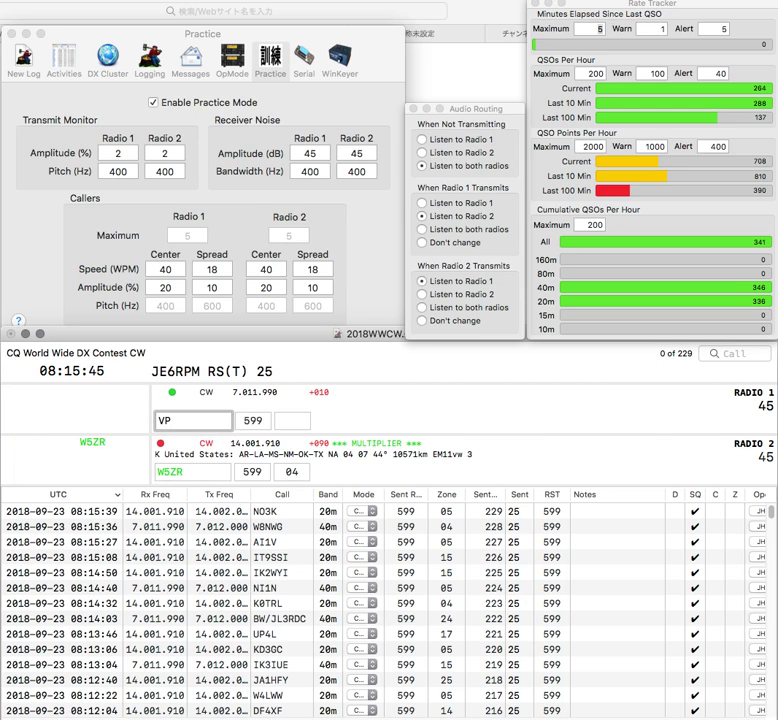
pyautogui.write('9/W')
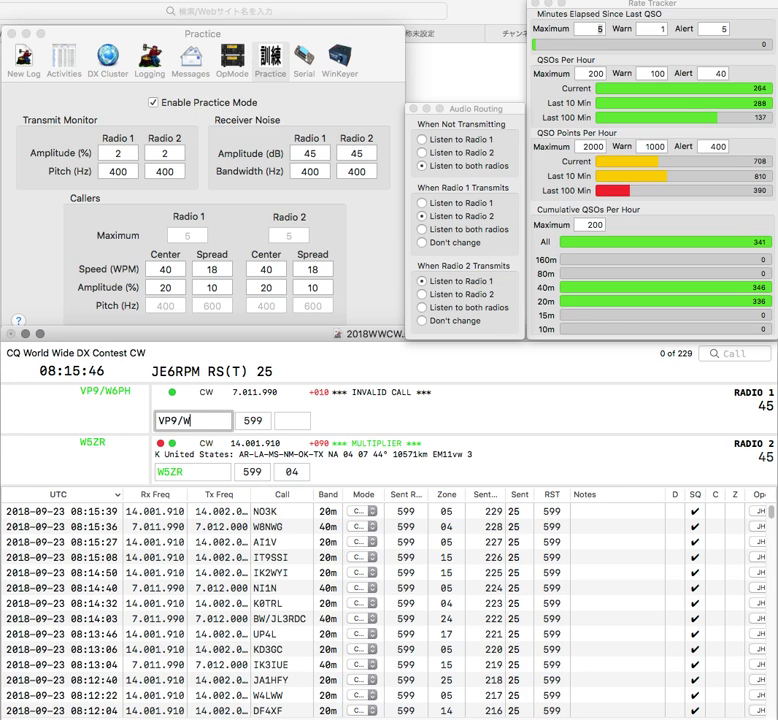
pyautogui.write('6PH')
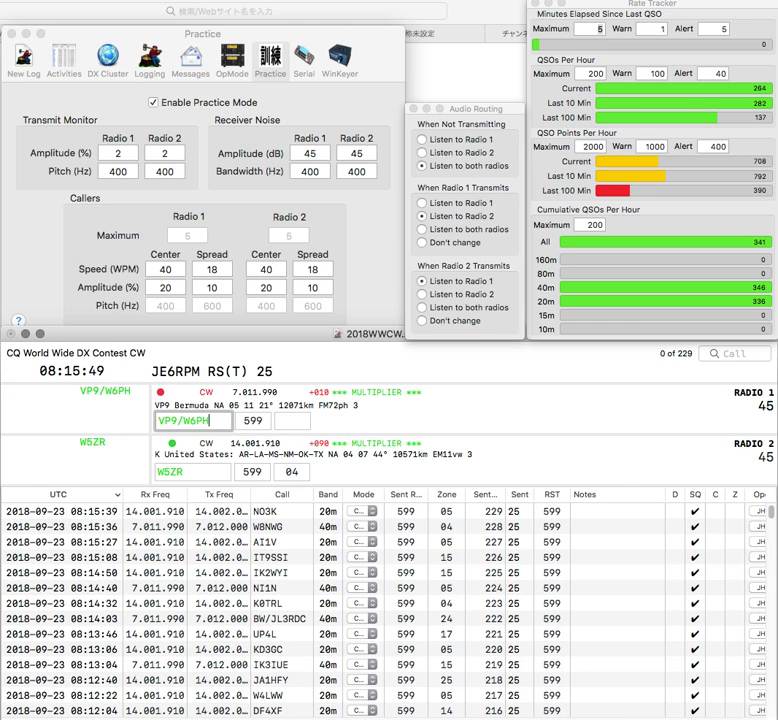
pyautogui.press('Return')
pyautogui.press('Return')
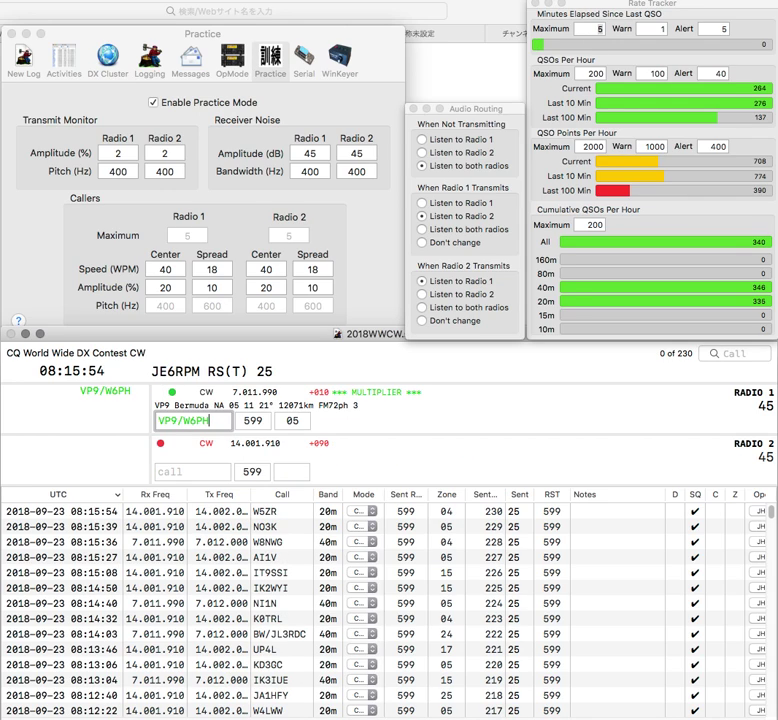
pyautogui.press('Return')
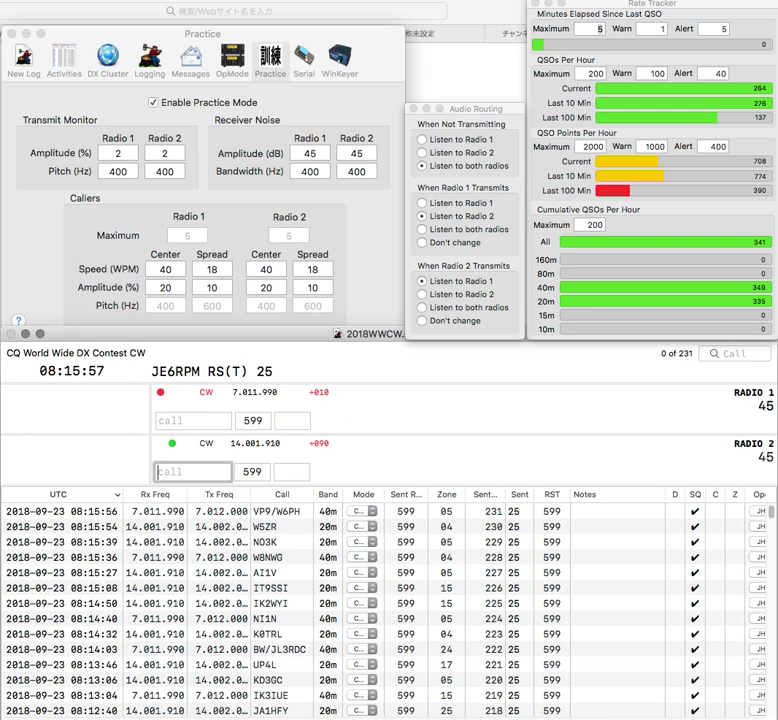
pyautogui.write('N8')
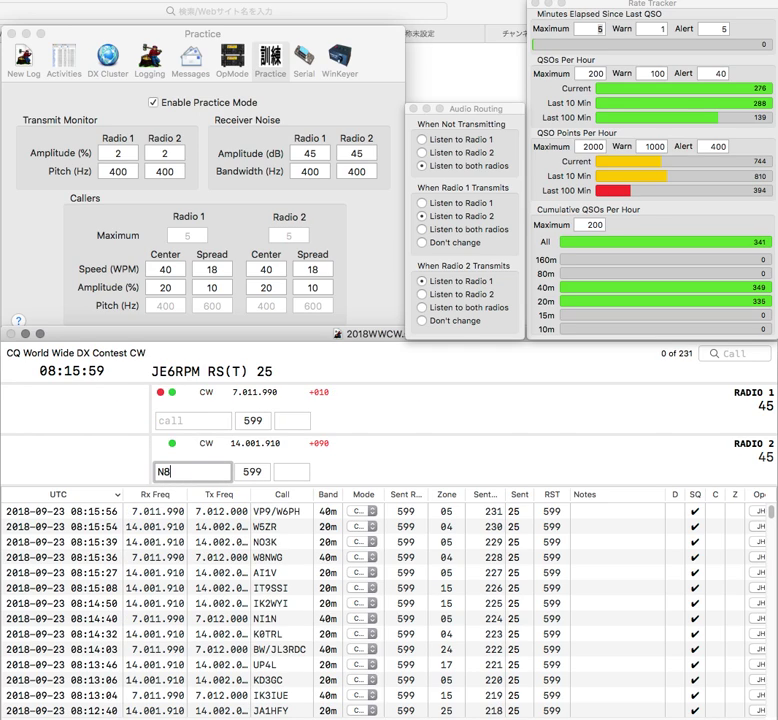
pyautogui.press('Return')
pyautogui.write('EA4MZ')
pyautogui.press('Return')
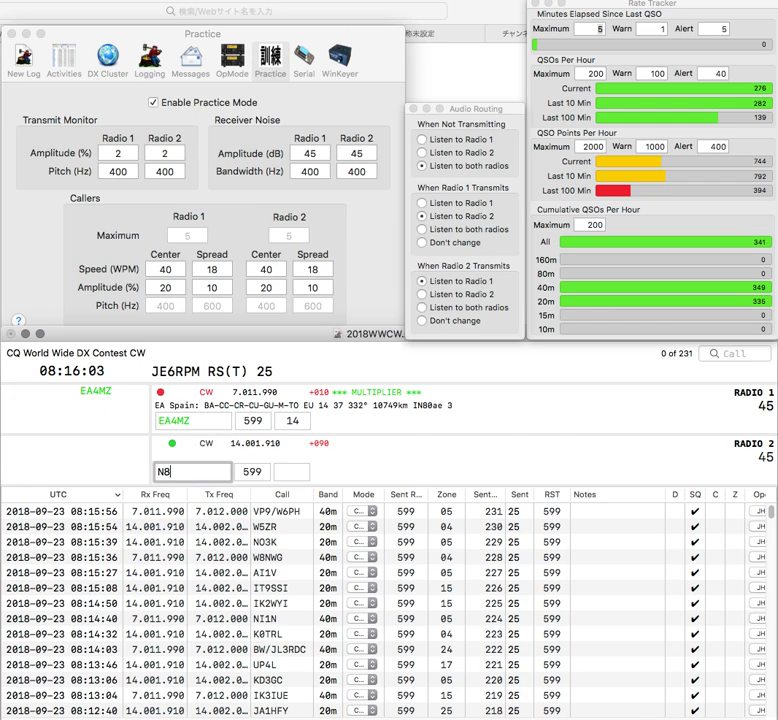
pyautogui.write('SS')
pyautogui.press('Return')
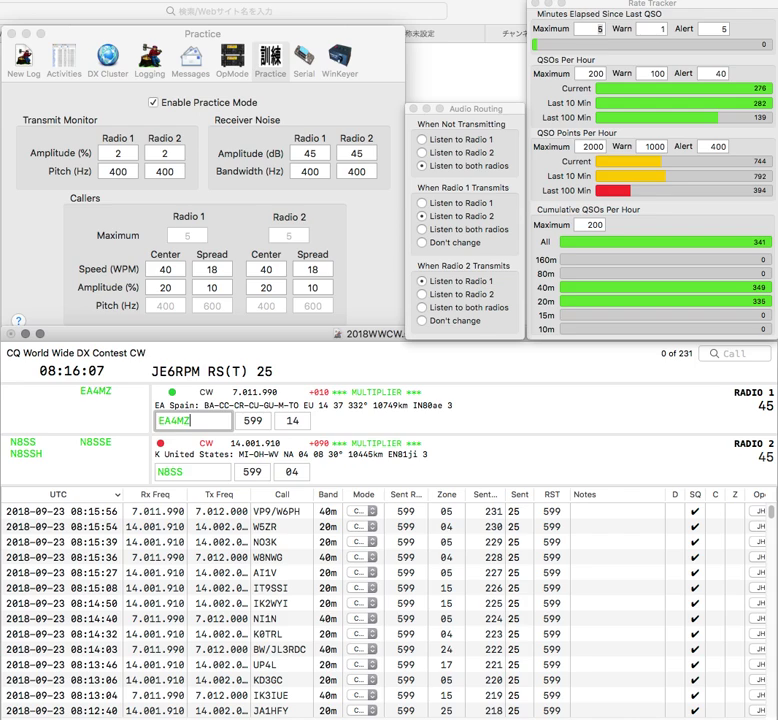
pyautogui.press('Return')
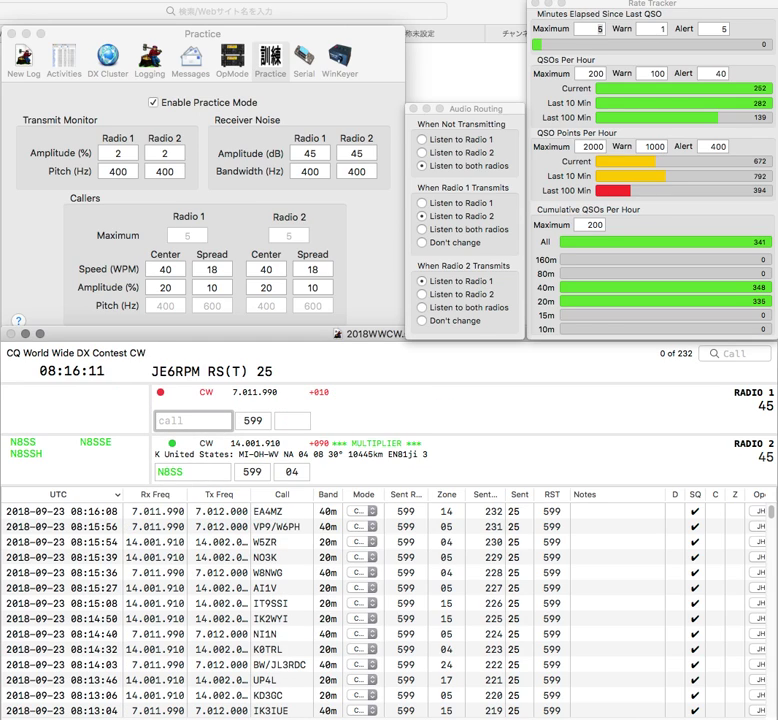
pyautogui.press('Return')
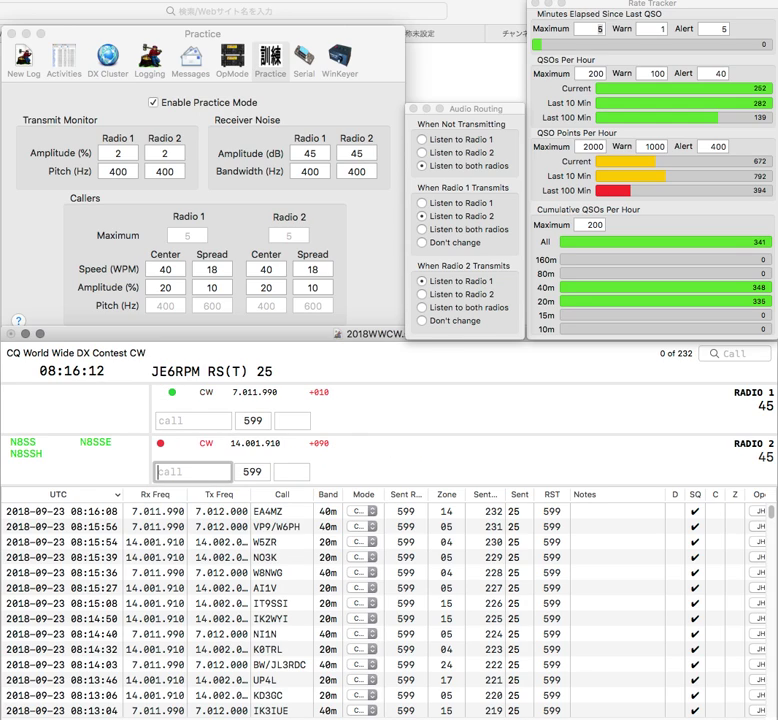
pyautogui.write('GW5NF')
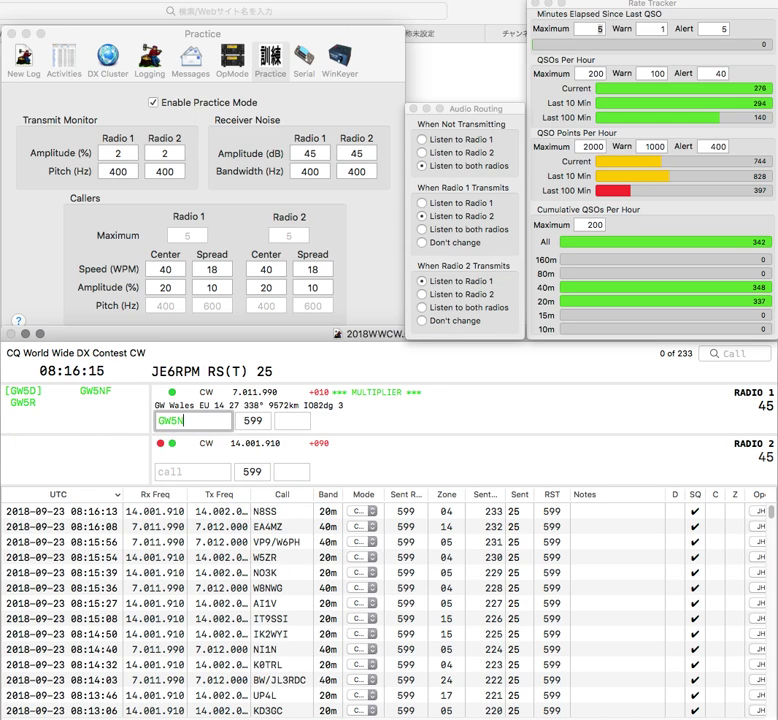
pyautogui.press('Return')
pyautogui.write('7DFO')
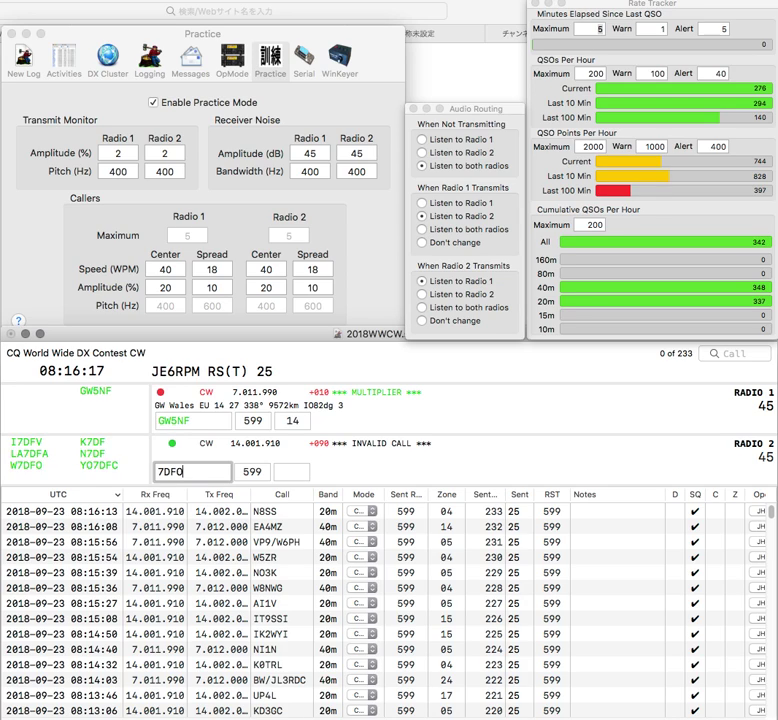
pyautogui.press('Home')
pyautogui.write('W')
pyautogui.press('Return')
pyautogui.press('Return')
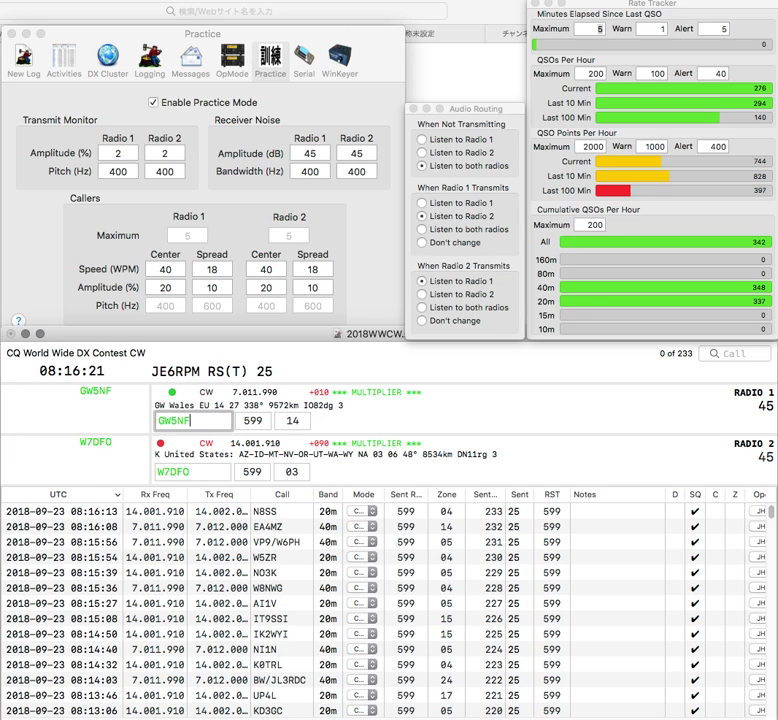
pyautogui.press('Return')
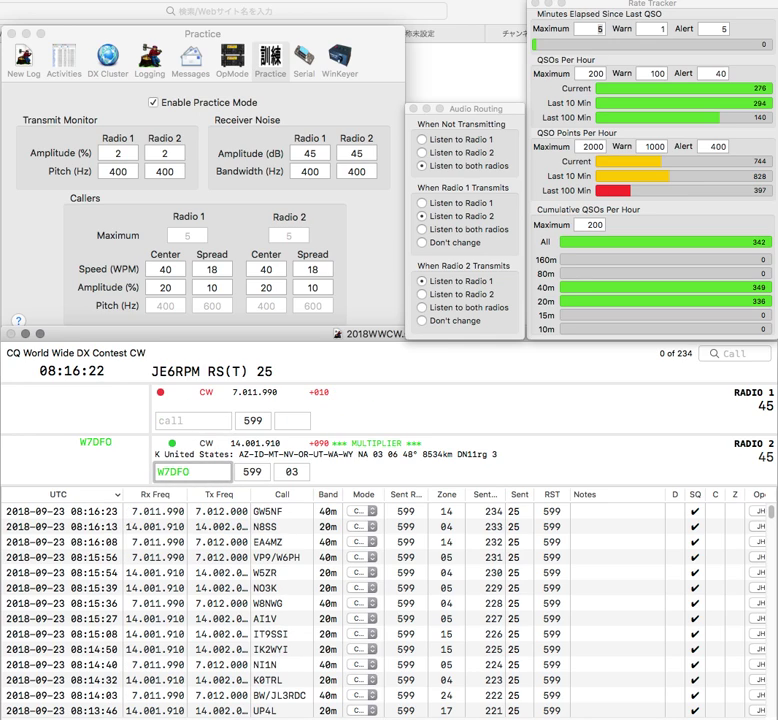
pyautogui.press('Return')
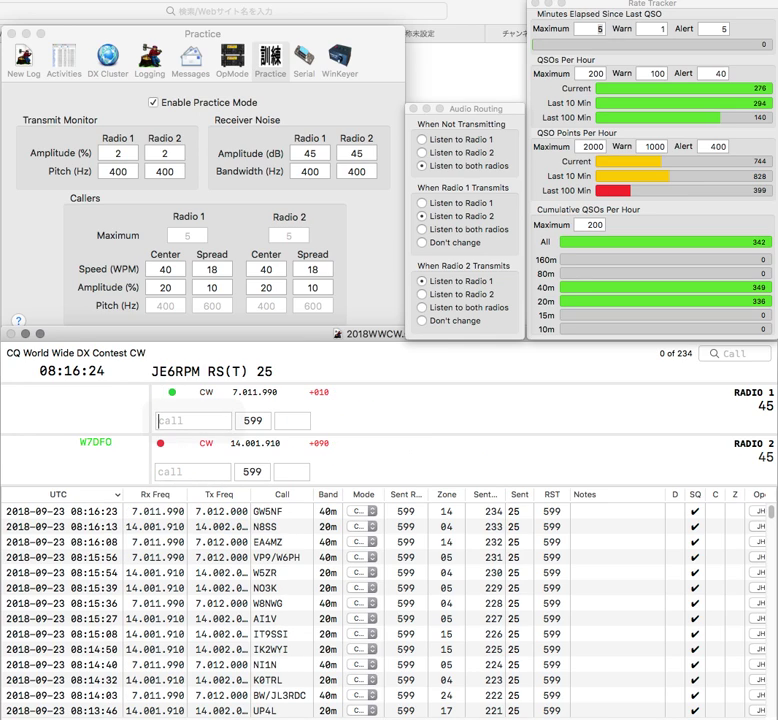
pyautogui.write('N8XX')
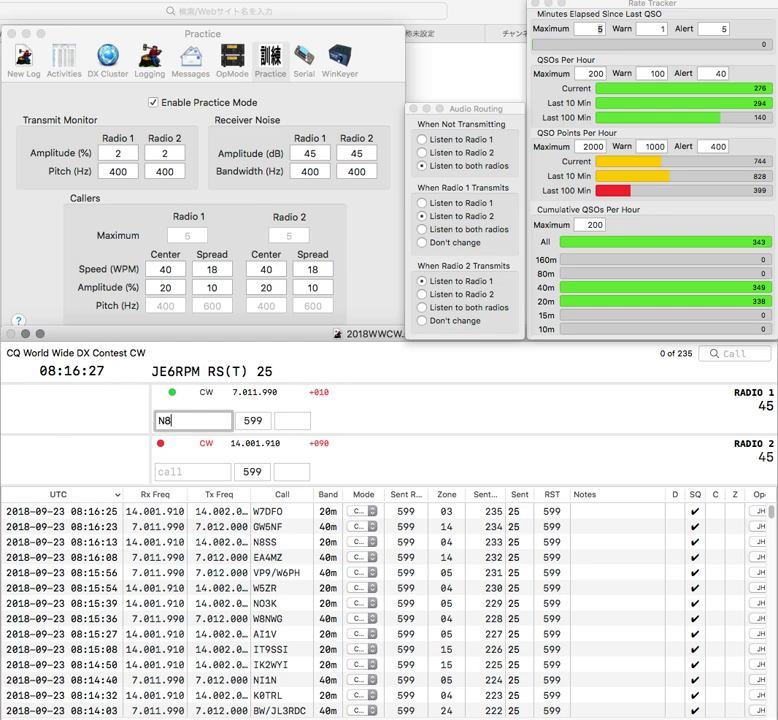
pyautogui.press('Return')
pyautogui.write('1ABN')
pyautogui.press('BackSpace')
pyautogui.write('BN')
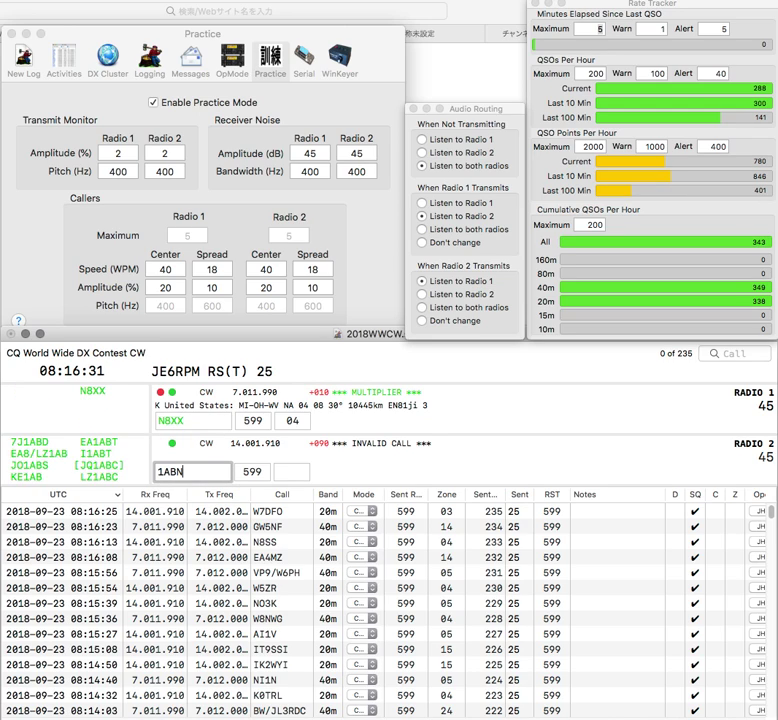
pyautogui.hotkey('ctrl', 'a')
pyautogui.write('VO')
pyautogui.press('Return')
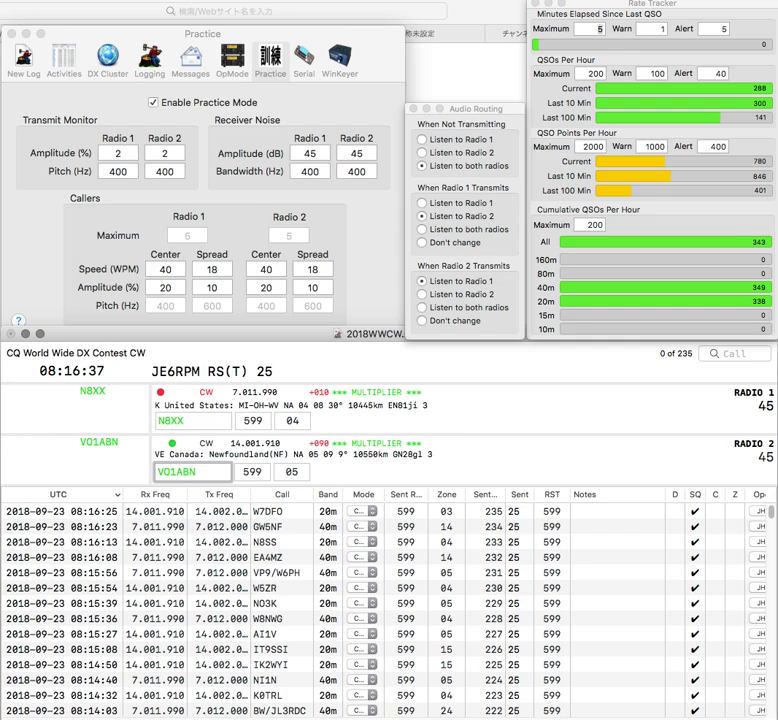
pyautogui.press('Return')
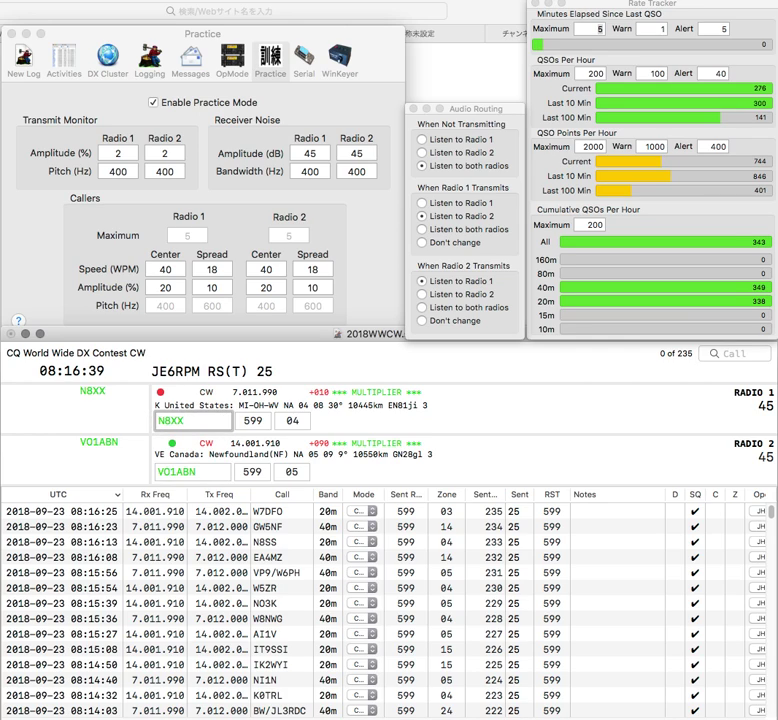
pyautogui.press('Left')
pyautogui.press('Left')
pyautogui.press('BackSpace')
pyautogui.write('7')
pyautogui.press('Return')
pyautogui.write('V')
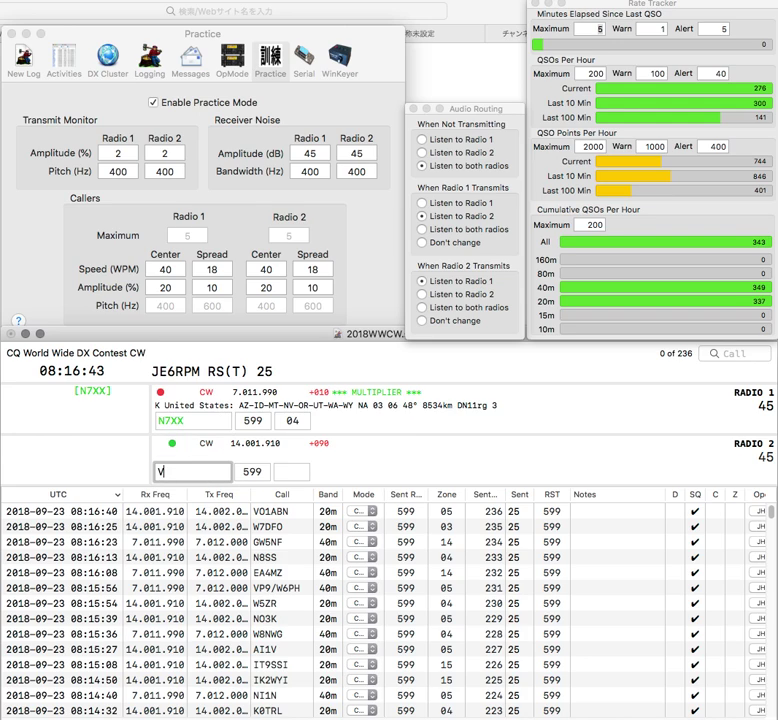
pyautogui.write('U2NXM')
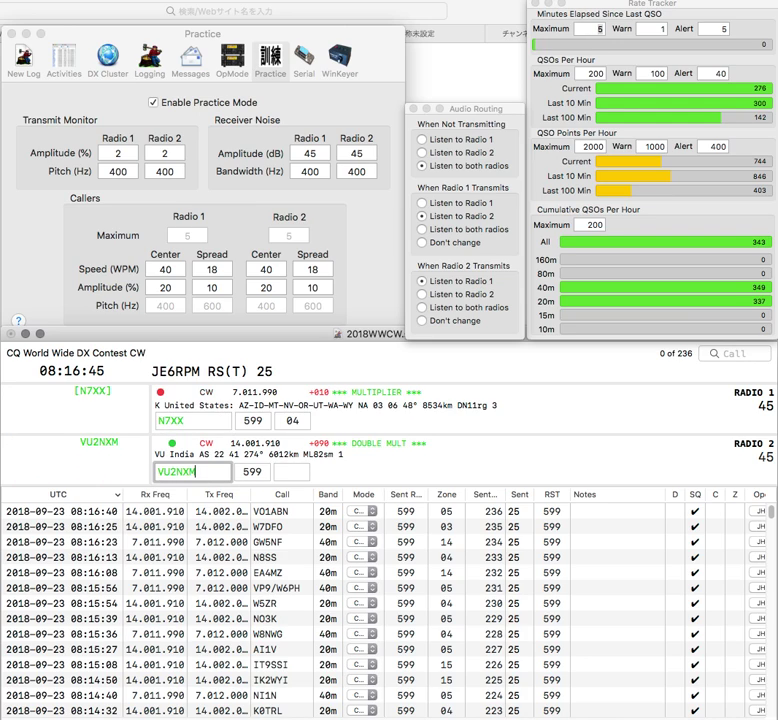
pyautogui.press('Return')
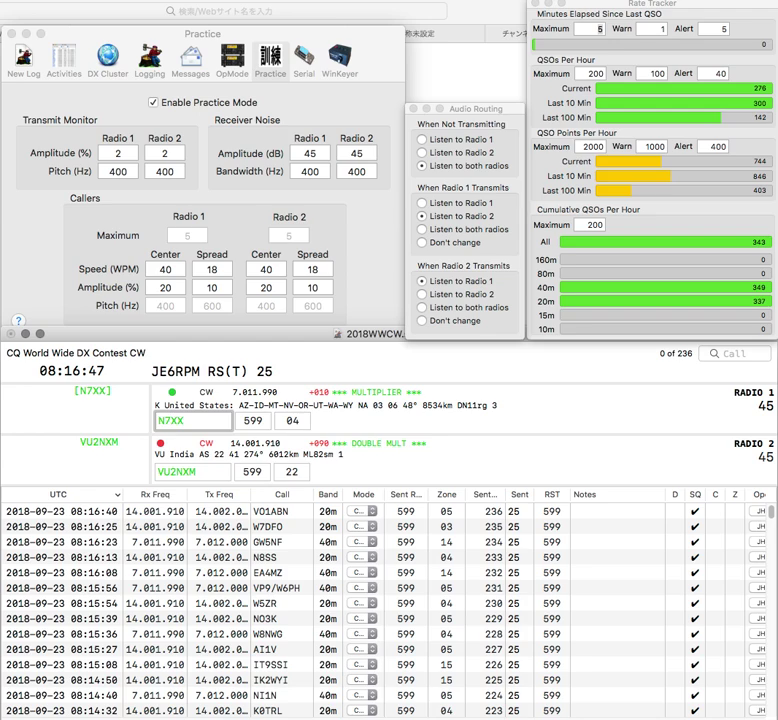
pyautogui.press('Return')
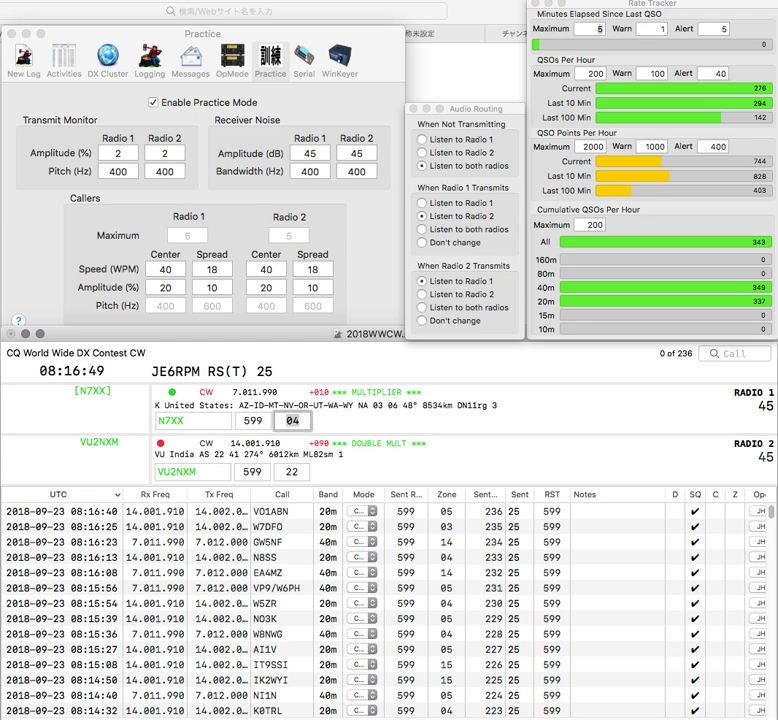
pyautogui.press('Return')
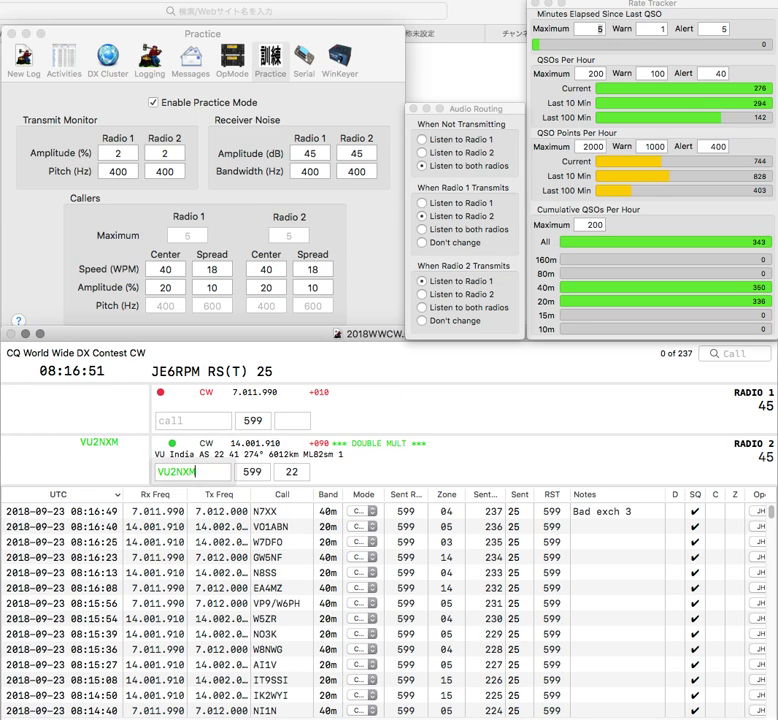
pyautogui.press('Return')
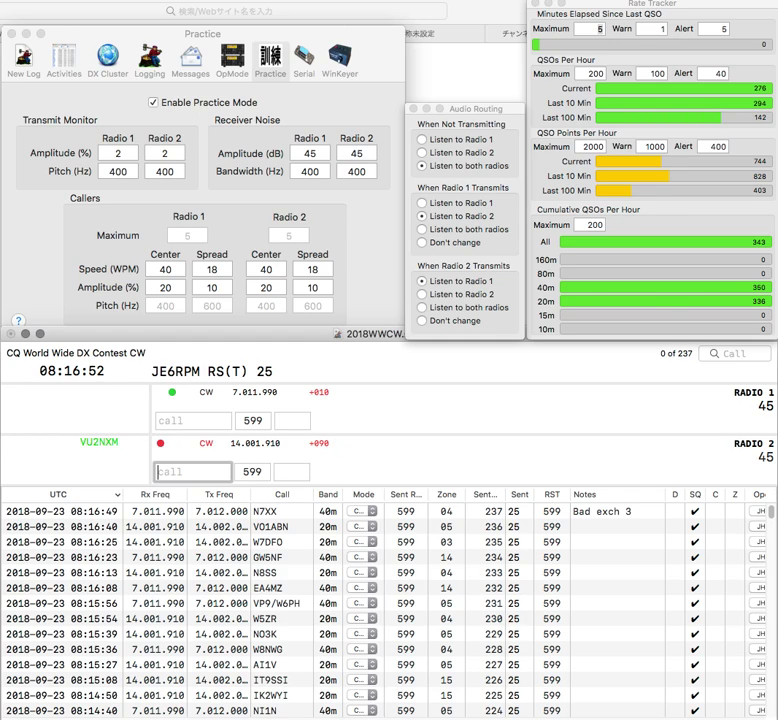
# Enter the partial call LW on Radio 1 and the call RU7A on Radio 2, sending each
pyautogui.write('LW')
pyautogui.press('Return')
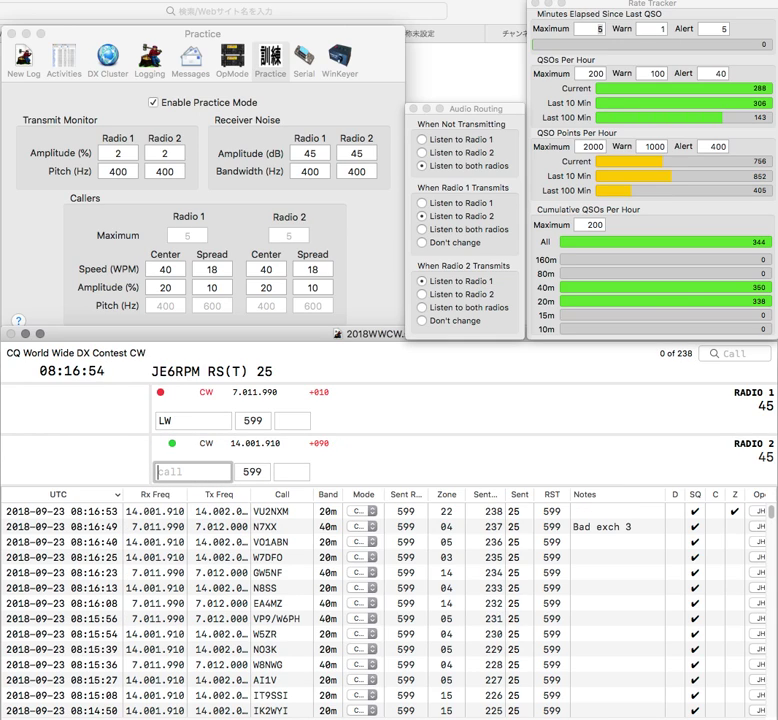
pyautogui.write('RU7A')
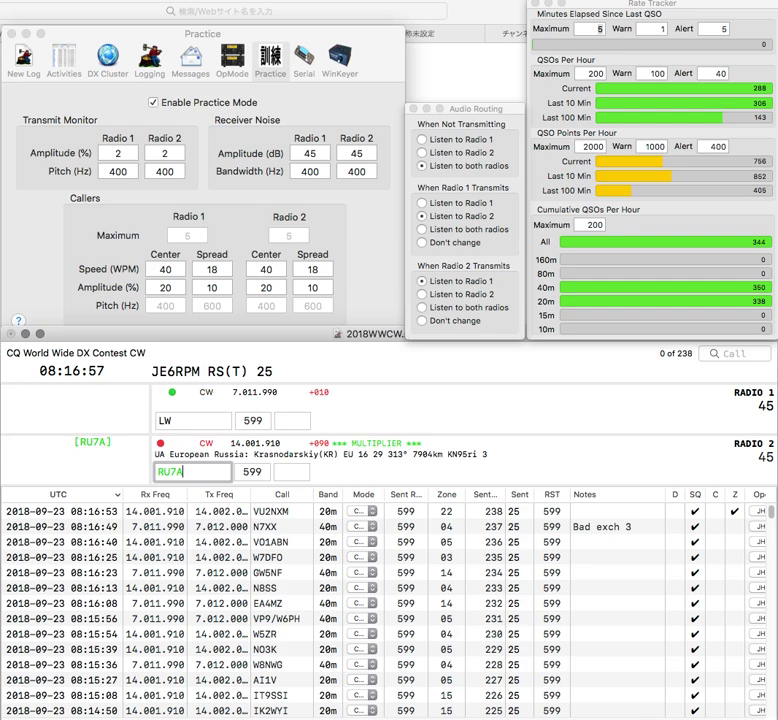
pyautogui.press('Return')
pyautogui.write('K0')
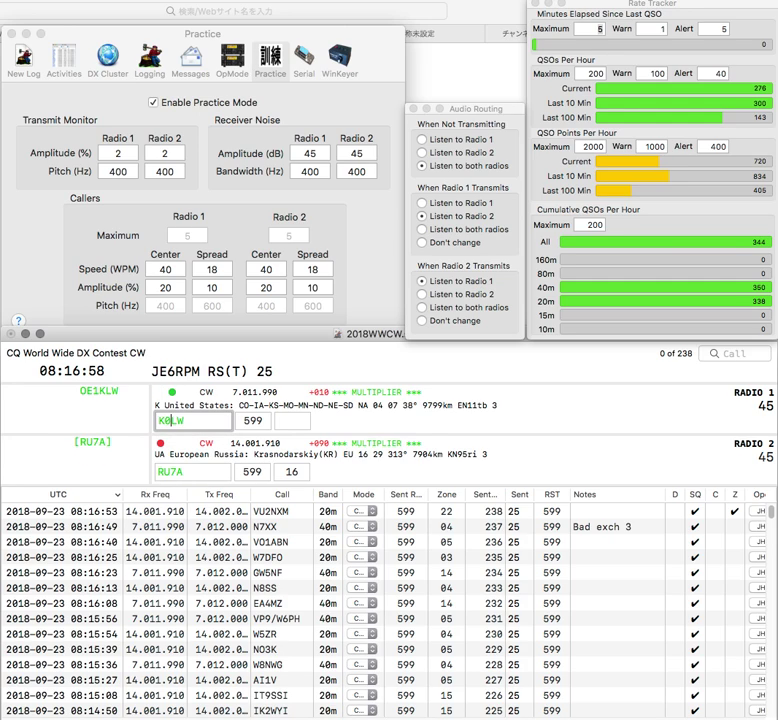
pyautogui.press('Return')
pyautogui.press('Return')
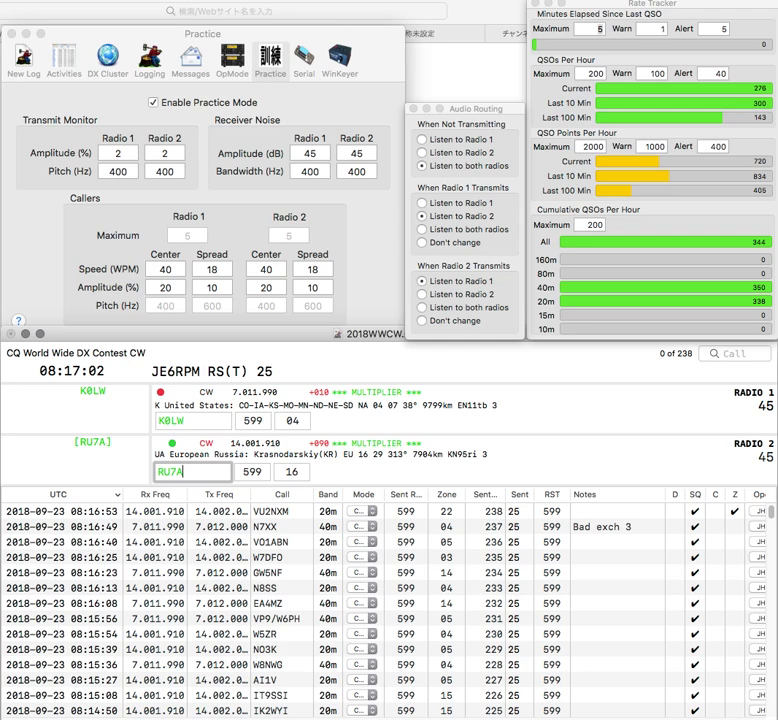
pyautogui.press('Return')
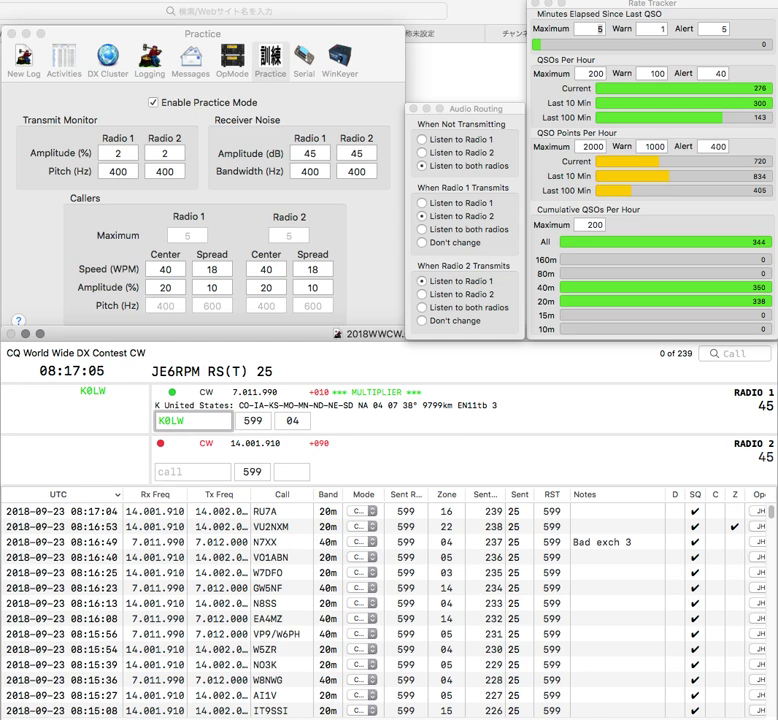
pyautogui.press('Return')
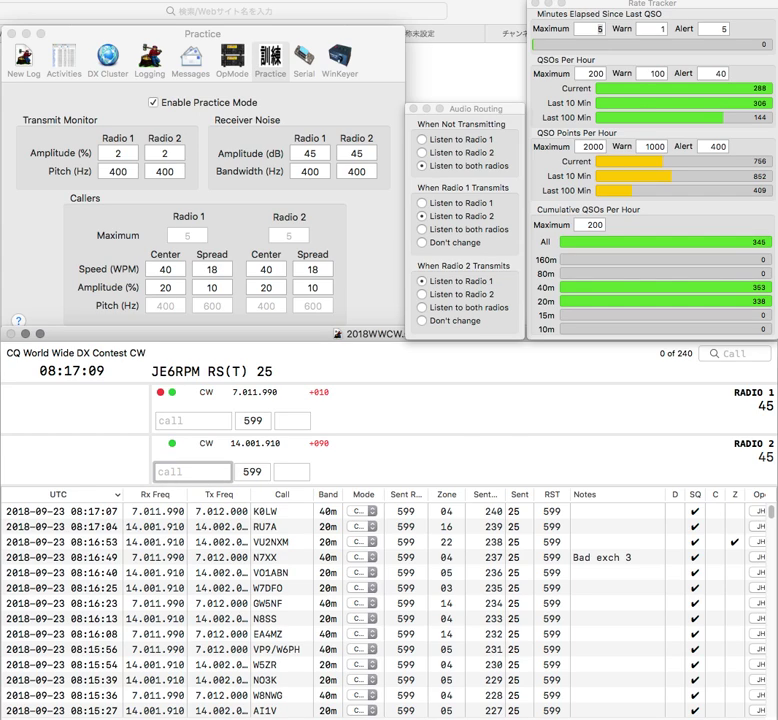
# Send the partial calls J on Radio 2 and G on Radio 1, and replace the Radio 2 entry with W
pyautogui.write('J')
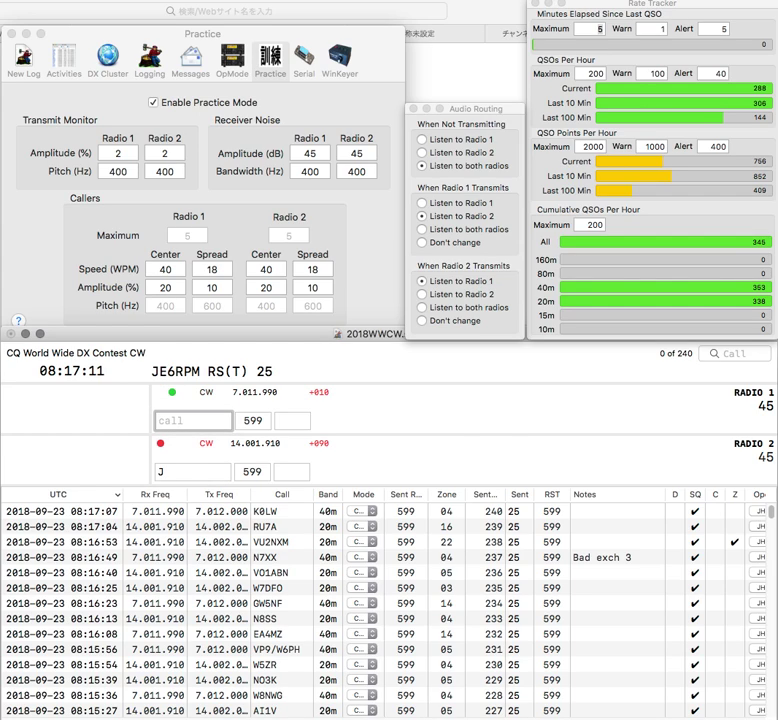
pyautogui.write('G')
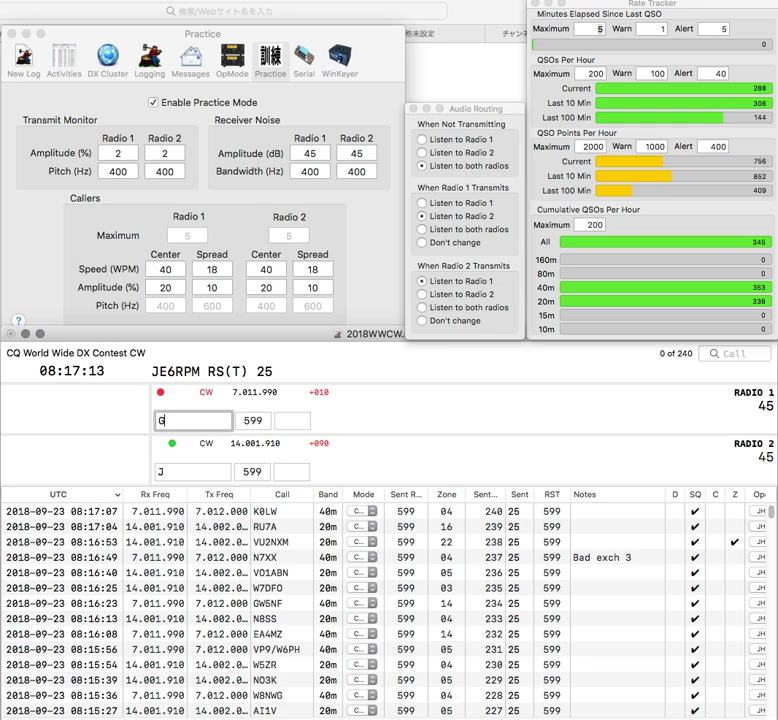
pyautogui.press('BackSpace')
pyautogui.write('W')
pyautogui.press('Return')
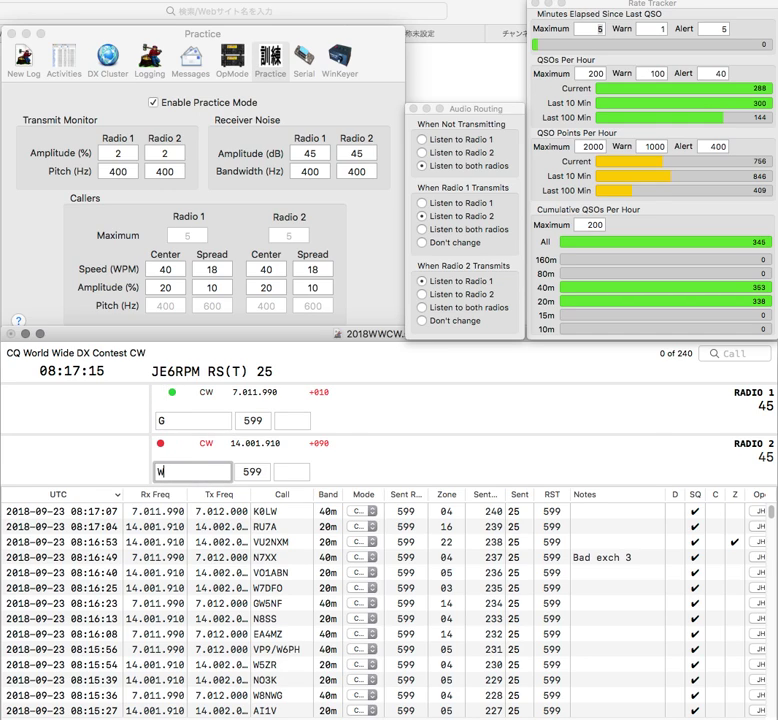
pyautogui.write('KD4A')
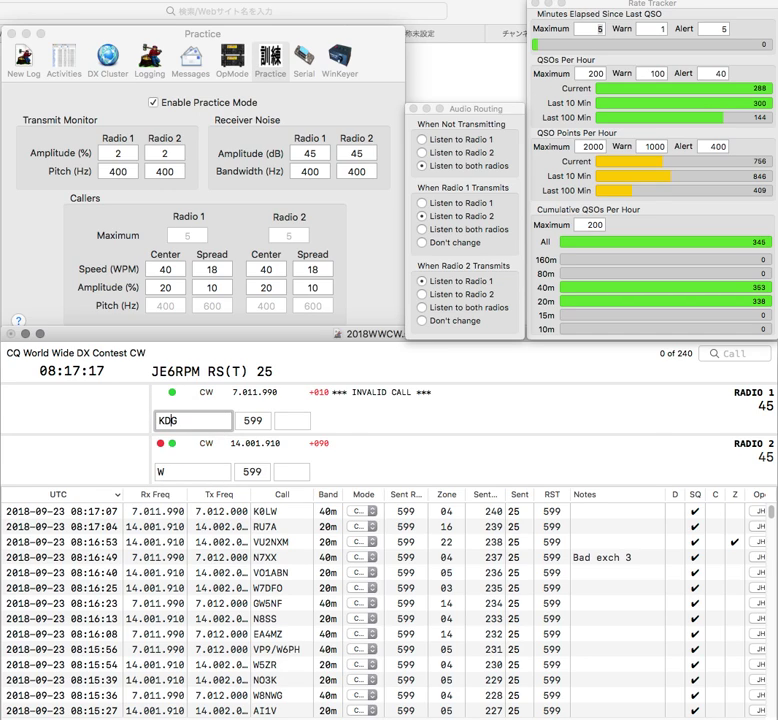
pyautogui.write('C')
pyautogui.press('Return')
pyautogui.press('BackSpace')
pyautogui.write('K')
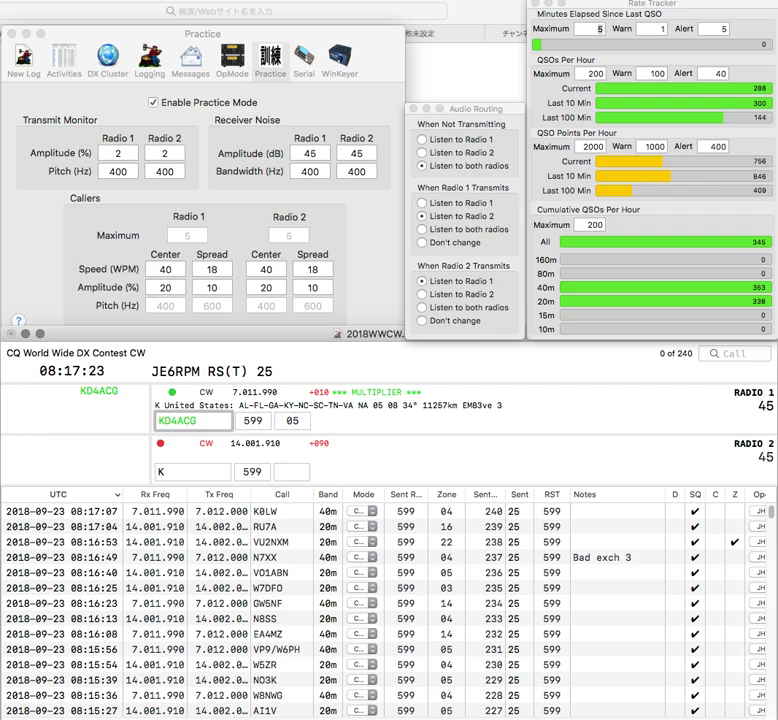
pyautogui.press('Return')
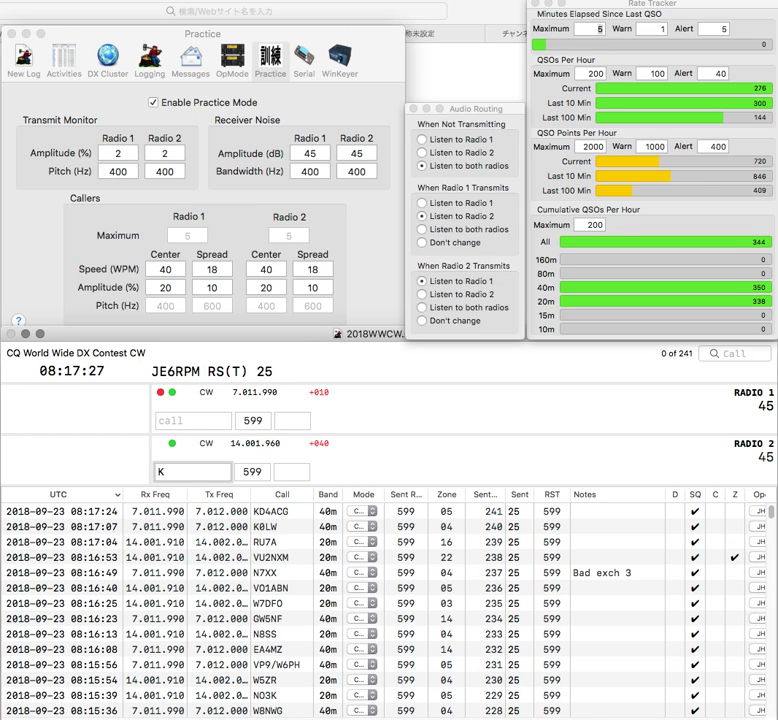
# Enter the partial call JN on Radio 2 and the partial call D on Radio 1, sending each
pyautogui.write('JN')
pyautogui.press('Return')
pyautogui.write('A')
pyautogui.press('BackSpace')
pyautogui.write('D')
pyautogui.press('Return')
# Tune Radio 2 to 14.001.970, and complete its call as JN7KRH and log the contact
pyautogui.press('Up')
pyautogui.write('7K')
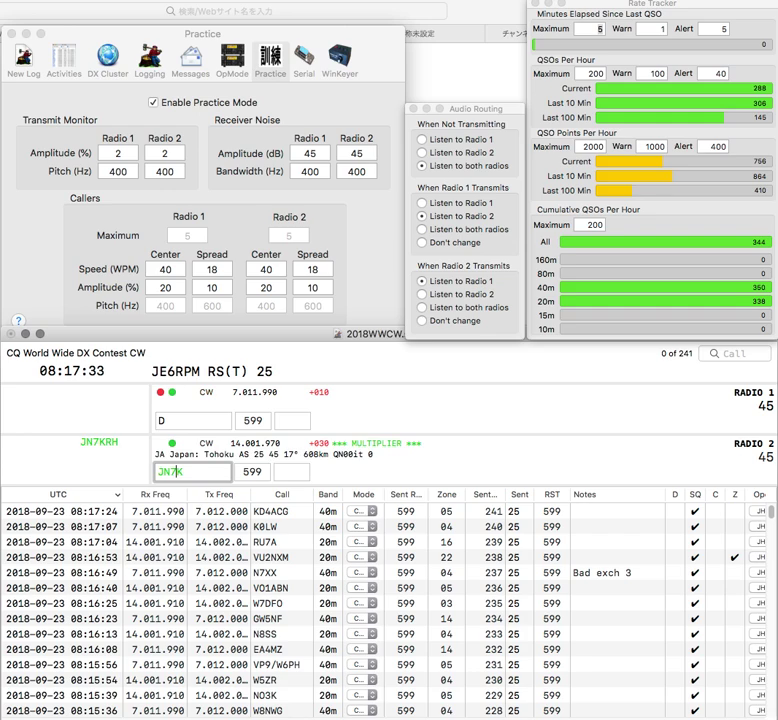
pyautogui.write('RH')
pyautogui.press('Return')
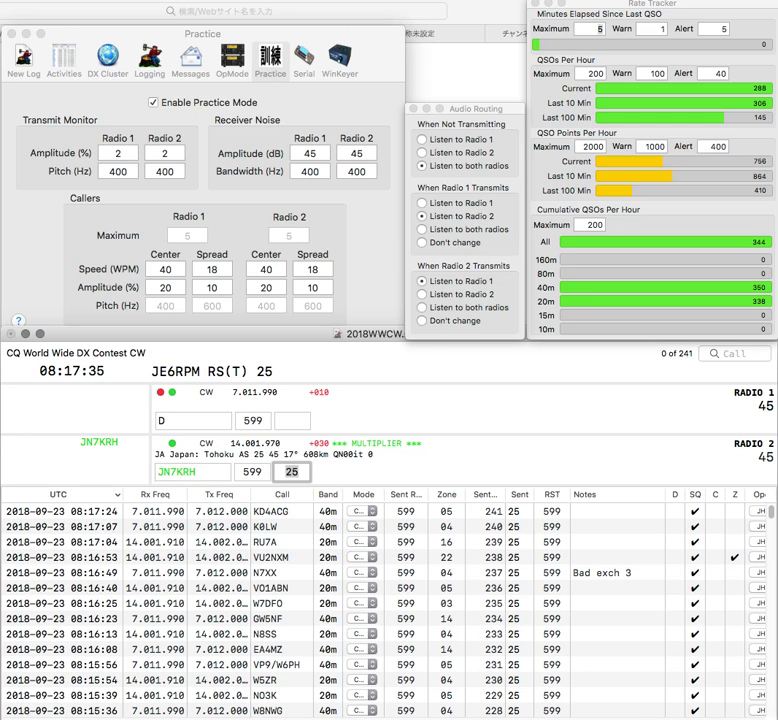
pyautogui.press('Return')
pyautogui.press('BackSpace')
pyautogui.write('R')
pyautogui.press('Return')
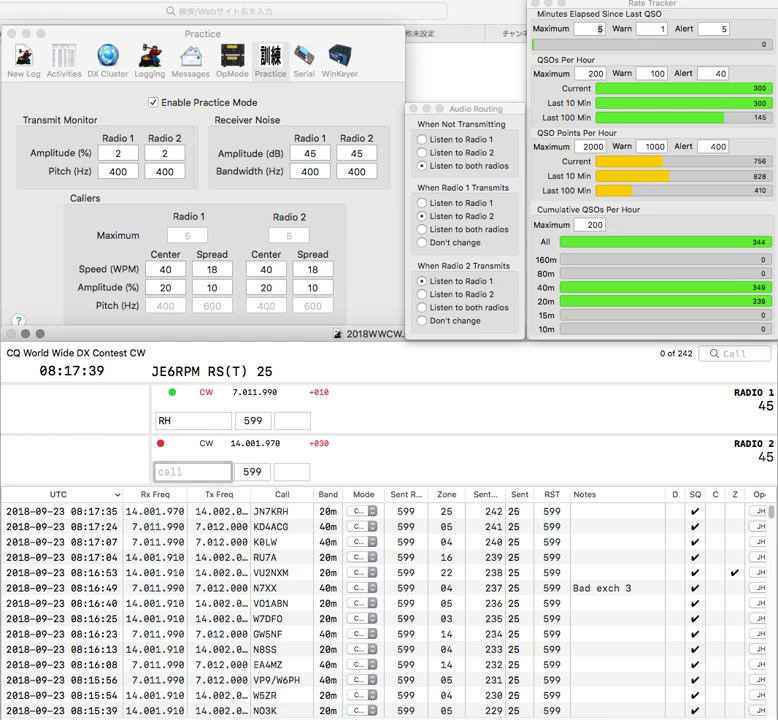
pyautogui.write('JA1VJJ')
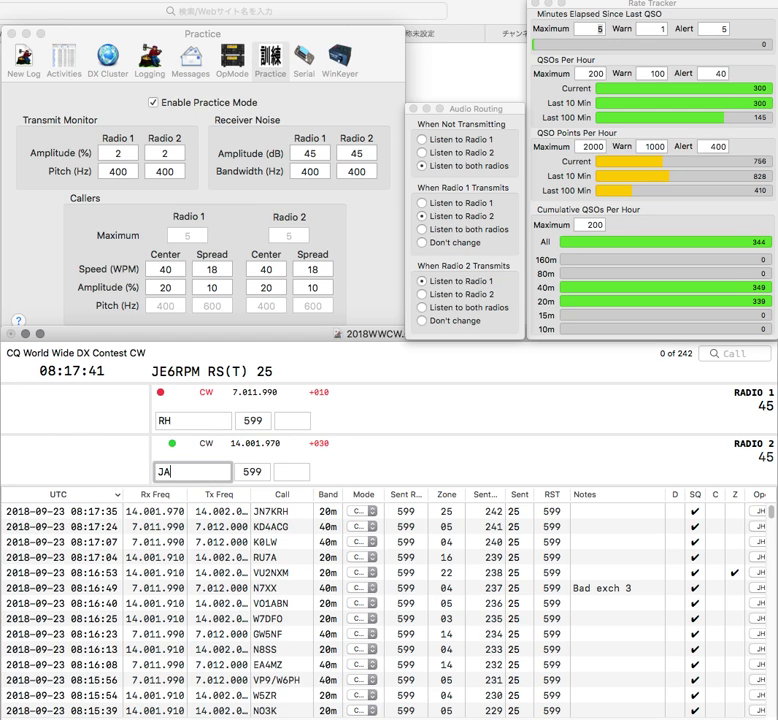
pyautogui.press('BackSpace')
pyautogui.write('Q')
pyautogui.press('Return')
pyautogui.write('DL')
pyautogui.press('Delete')
pyautogui.press('Delete')
pyautogui.press('Return')
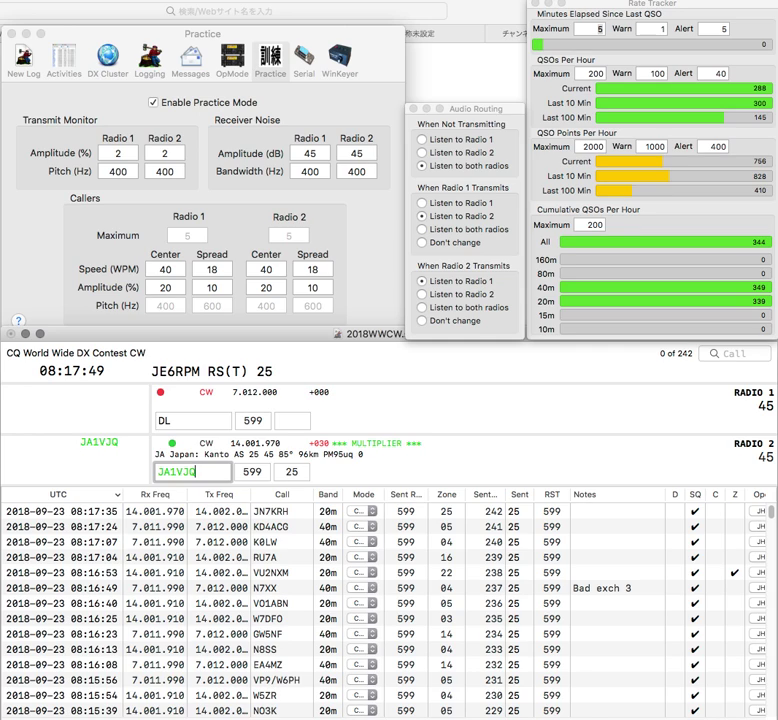
pyautogui.press('Return')
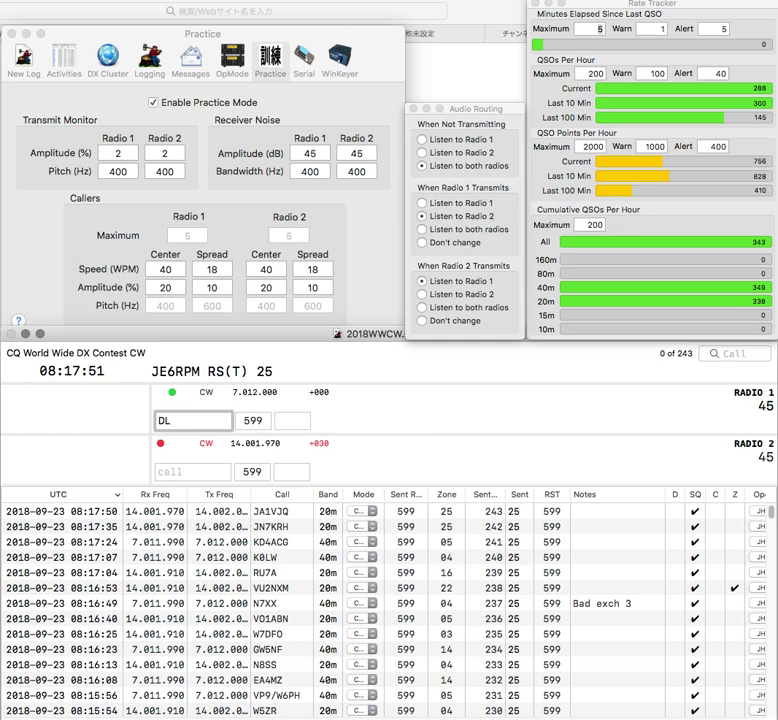
pyautogui.write('7UR')
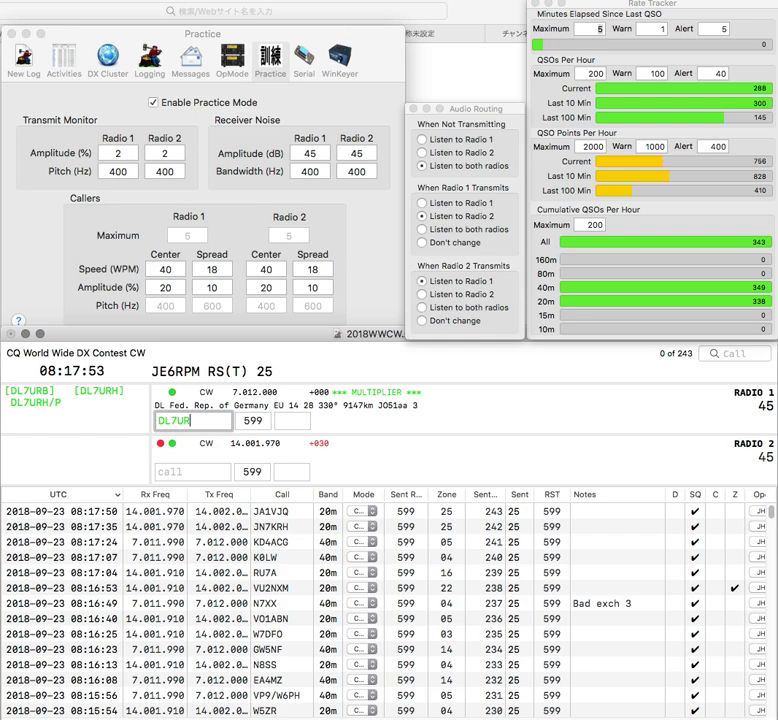
pyautogui.write('H')
pyautogui.press('Return')
pyautogui.write('PH')
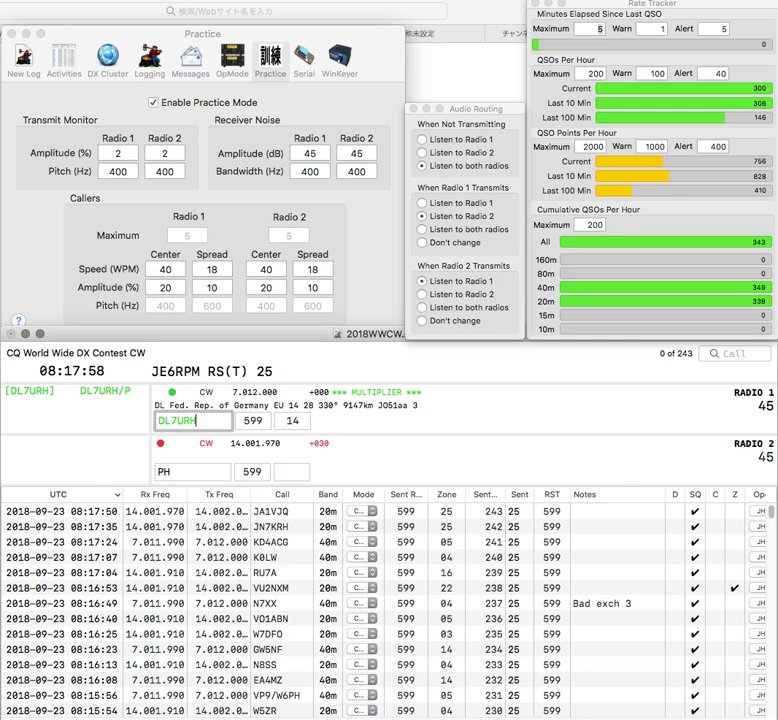
pyautogui.press('Return')
# Complete the Radio 2 call as RU4PH and log the contact, and enter and send the call K6AQL on Radio 1
pyautogui.write('RU4')
pyautogui.press('Return')
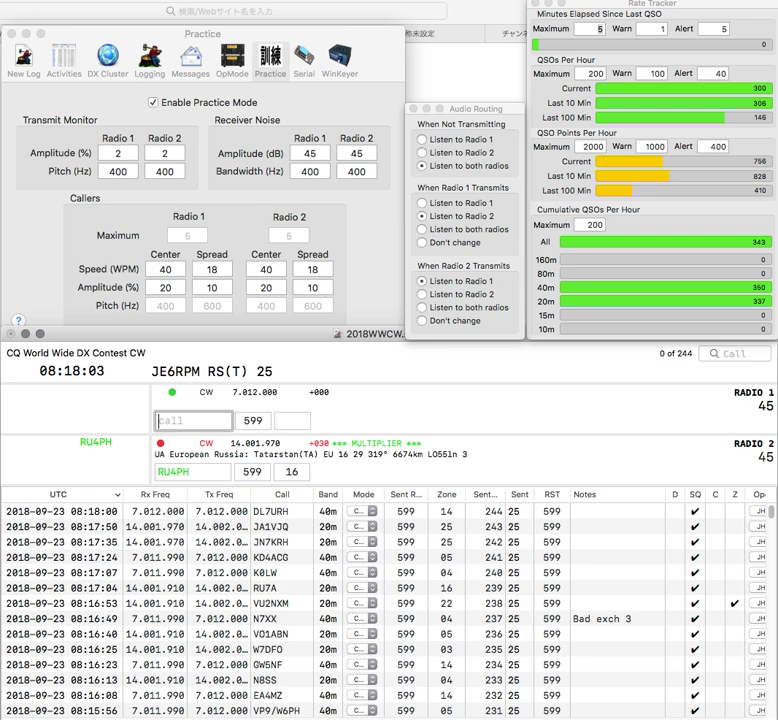
pyautogui.write('K6AQL')
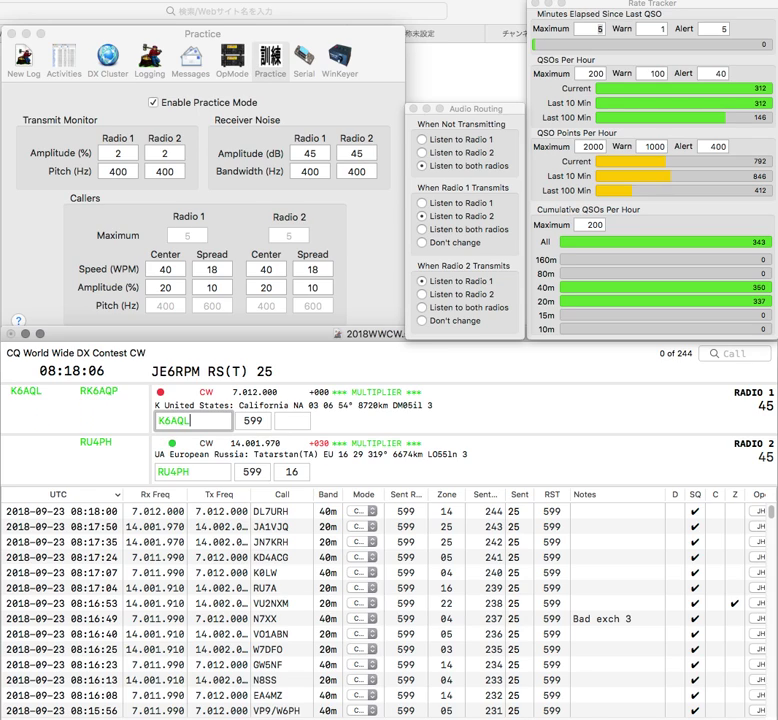
pyautogui.press('Return')
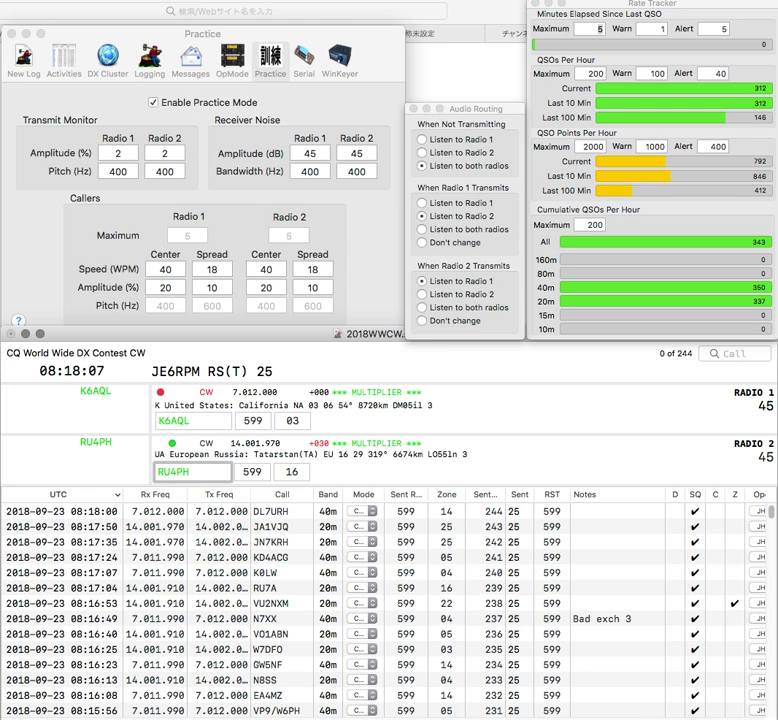
pyautogui.press('Return')
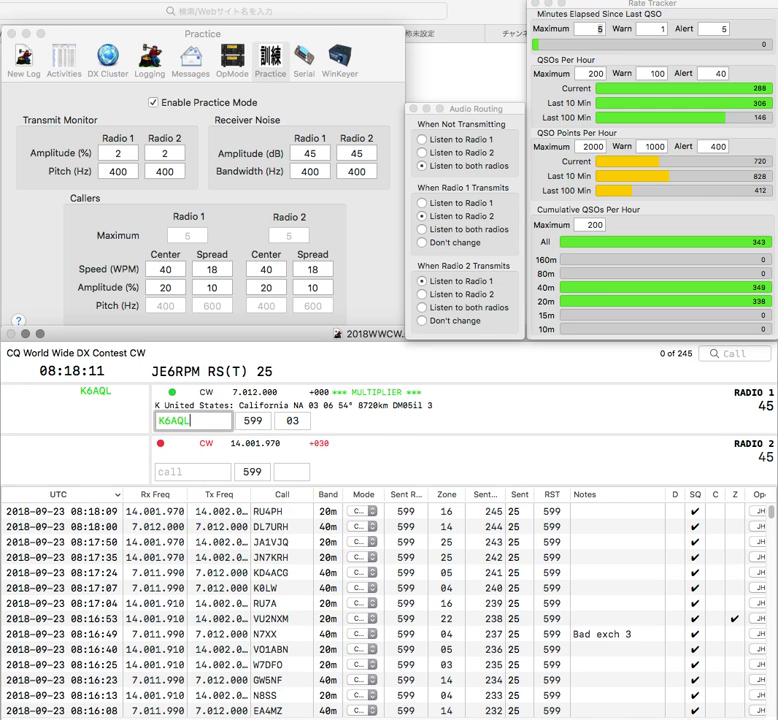
pyautogui.press('Return')
pyautogui.write('TM3M')
pyautogui.press('Return')
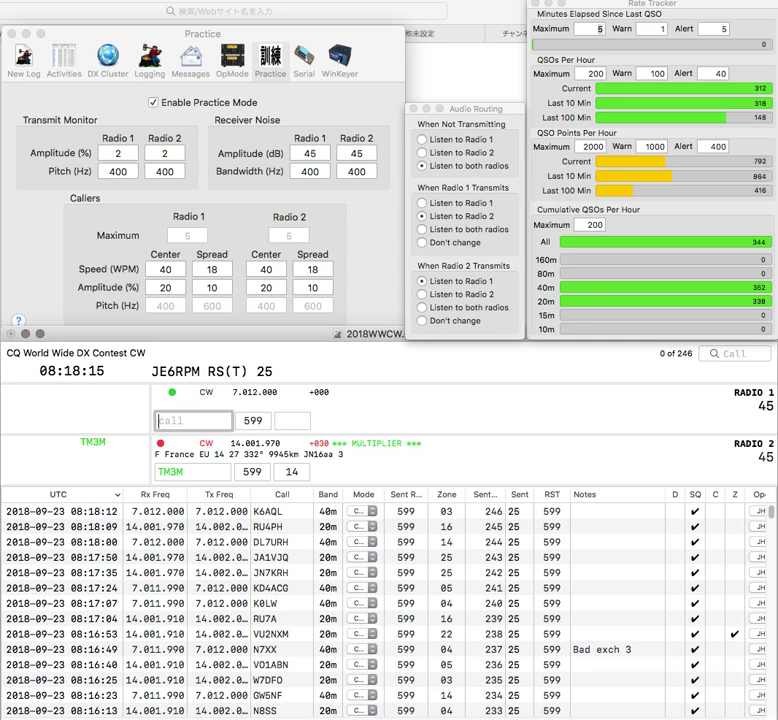
pyautogui.write('H')
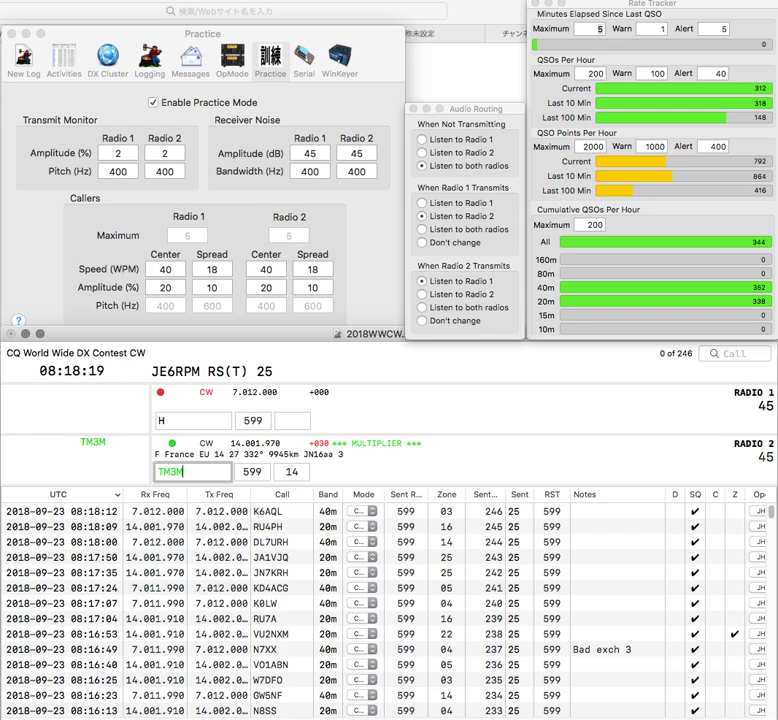
pyautogui.press('Return')
# Complete the Radio 1 call as LU1HLH and log the contact, and send the partial call N on Radio 2 and complete it as PG3N
pyautogui.write('LU1H')
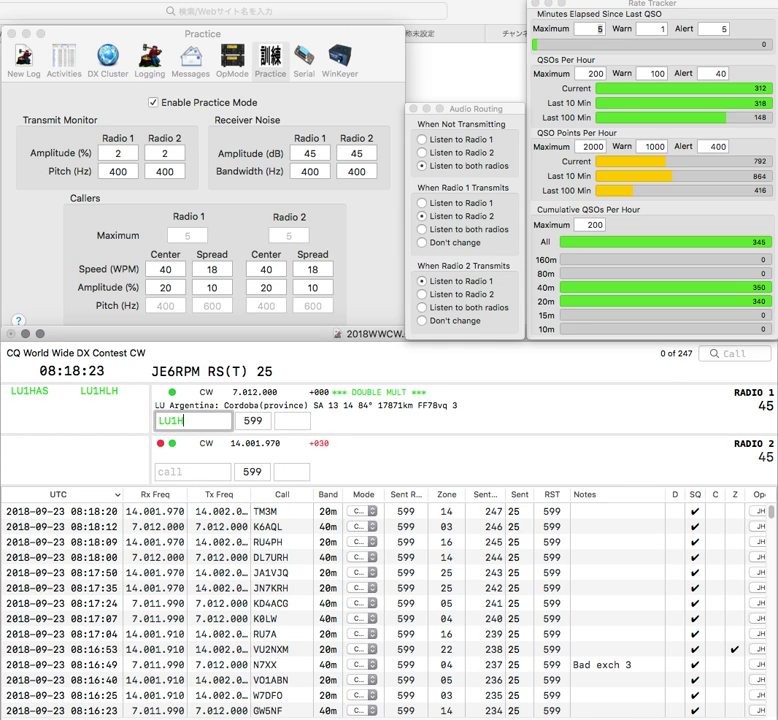
pyautogui.write('LH')
pyautogui.press('Return')
pyautogui.write('N')
pyautogui.click(197, 421)
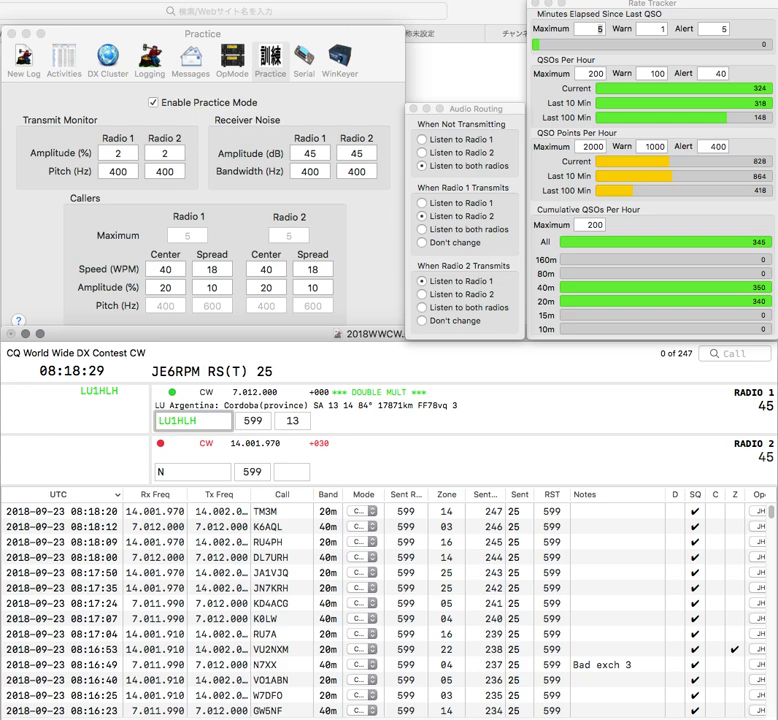
pyautogui.write('PG3')
pyautogui.press('Return')
pyautogui.write('YT3EW')
pyautogui.press('Return')
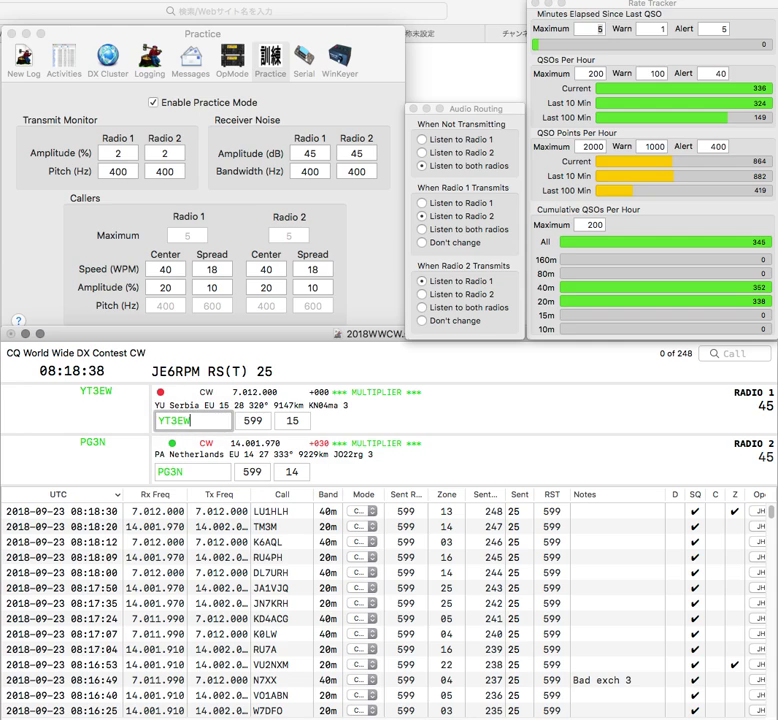
pyautogui.press('Return')
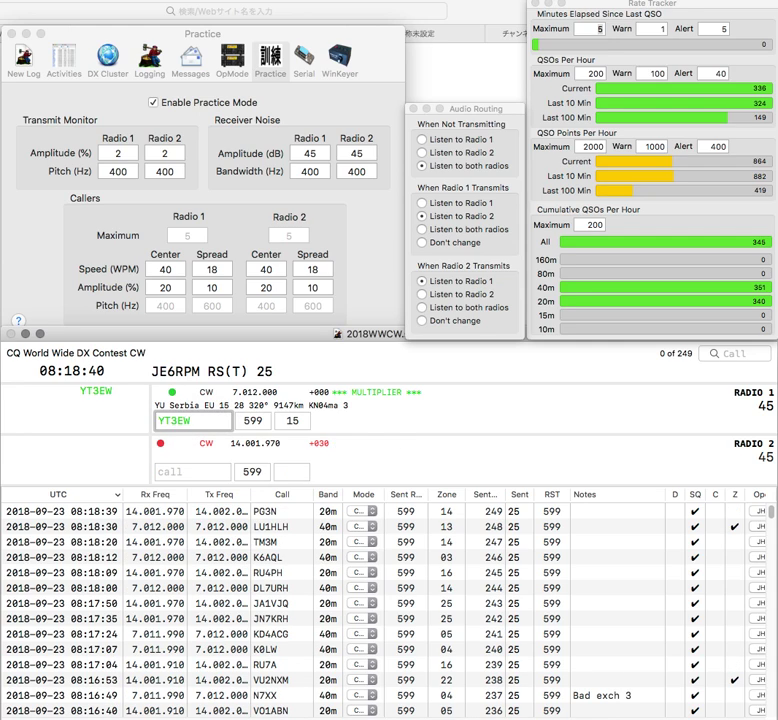
pyautogui.press('Return')
pyautogui.write('K0KE')
pyautogui.press('Return')
pyautogui.write('K')
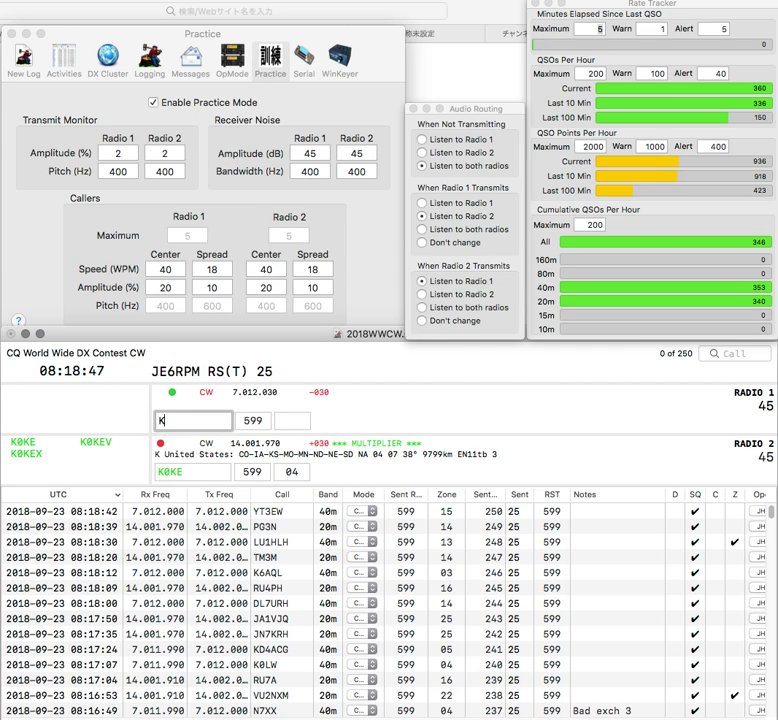
pyautogui.press('Return')
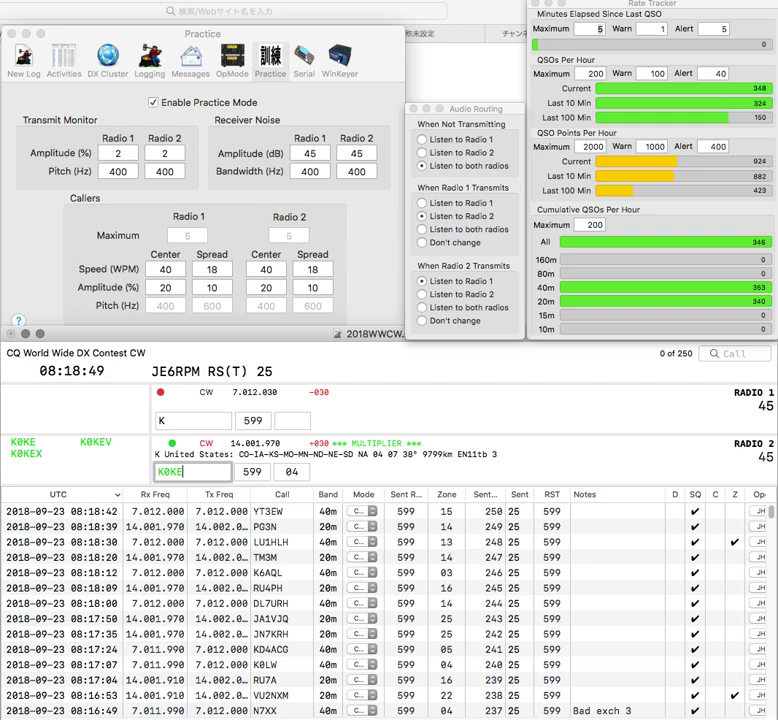
pyautogui.press('Return')
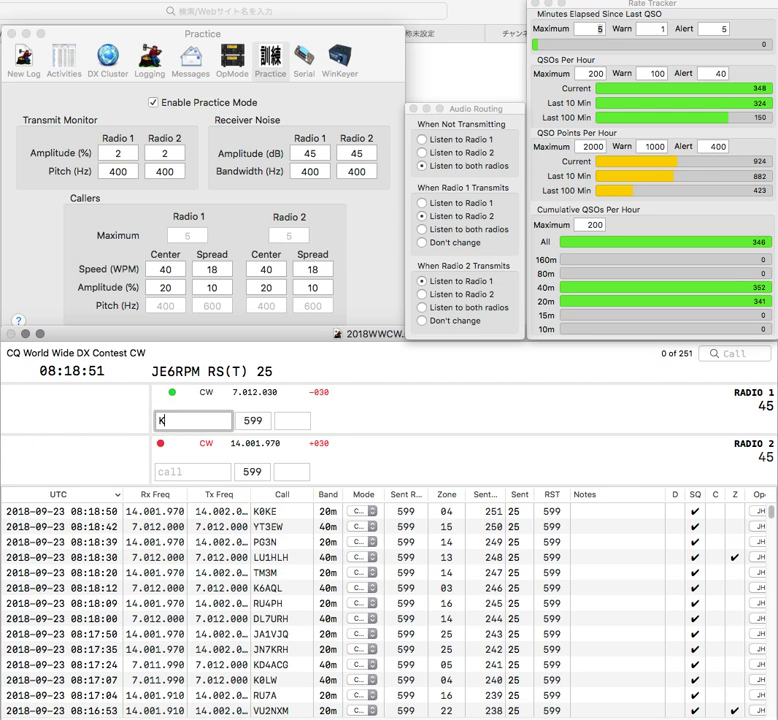
# Extend the Radio 1 partial call to KD and enter the call OE4VIE on Radio 2, sending each
pyautogui.write('D')
pyautogui.press('Return')
pyautogui.press('Down')
pyautogui.write('OE4VIE')
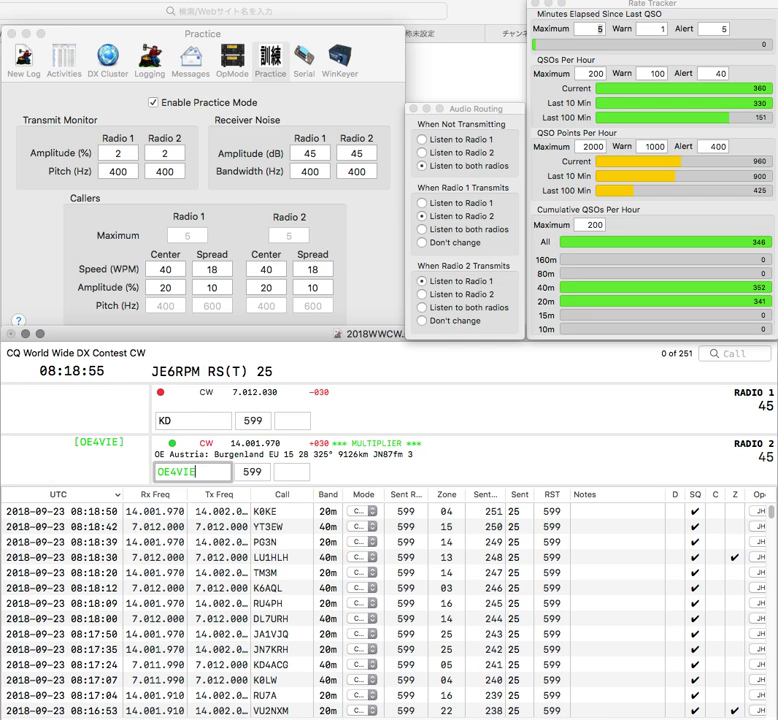
pyautogui.press('Return')
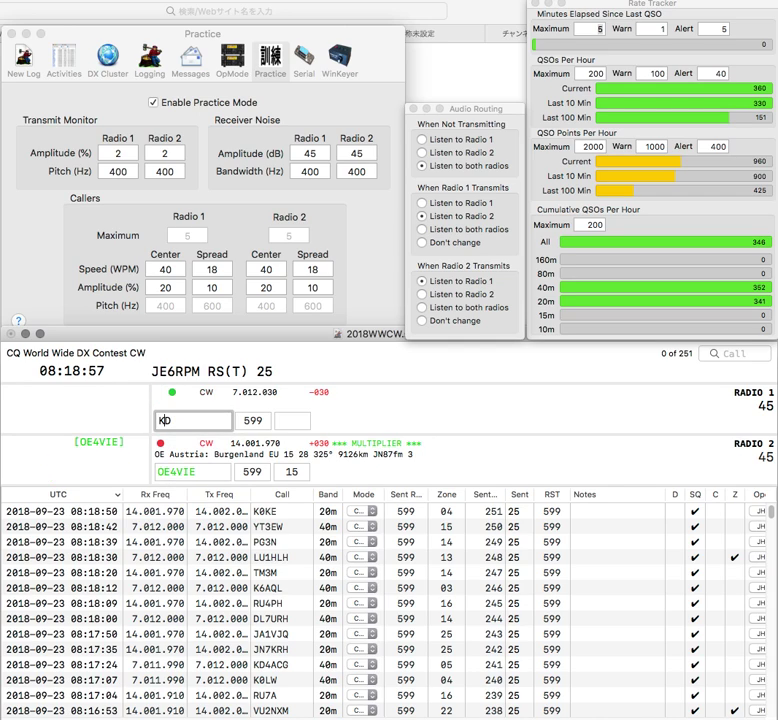
pyautogui.write('8R')
pyautogui.press('Return')
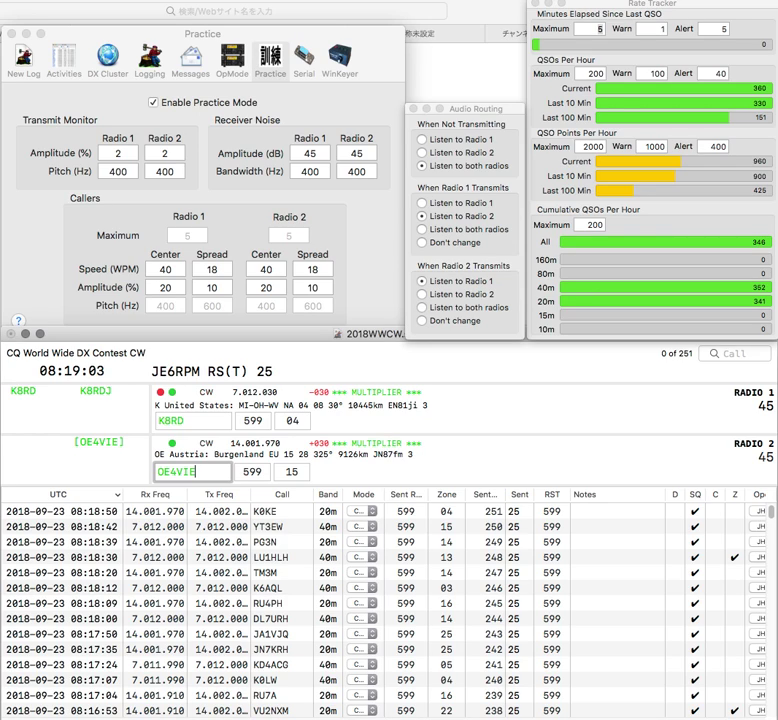
pyautogui.press('Return')
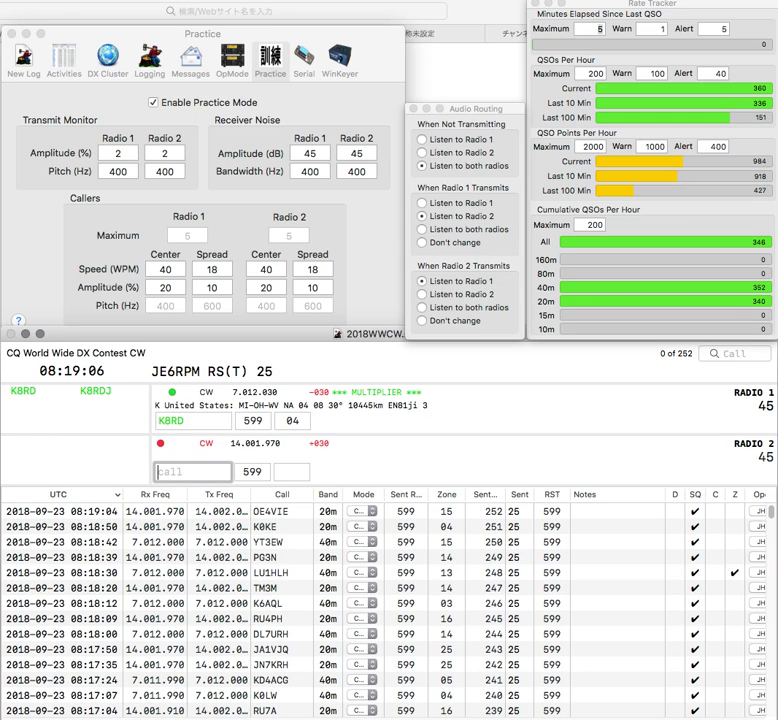
pyautogui.press('Return')
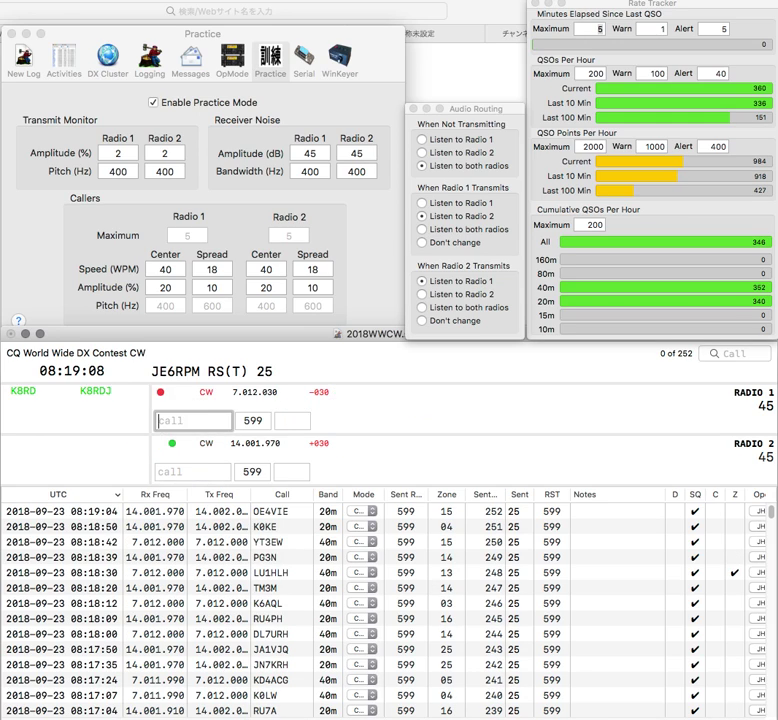
# Send the partial call W8 on Radio 2 and tune Radio 1 to 7.012.060
pyautogui.write('W8')
pyautogui.press('Return')
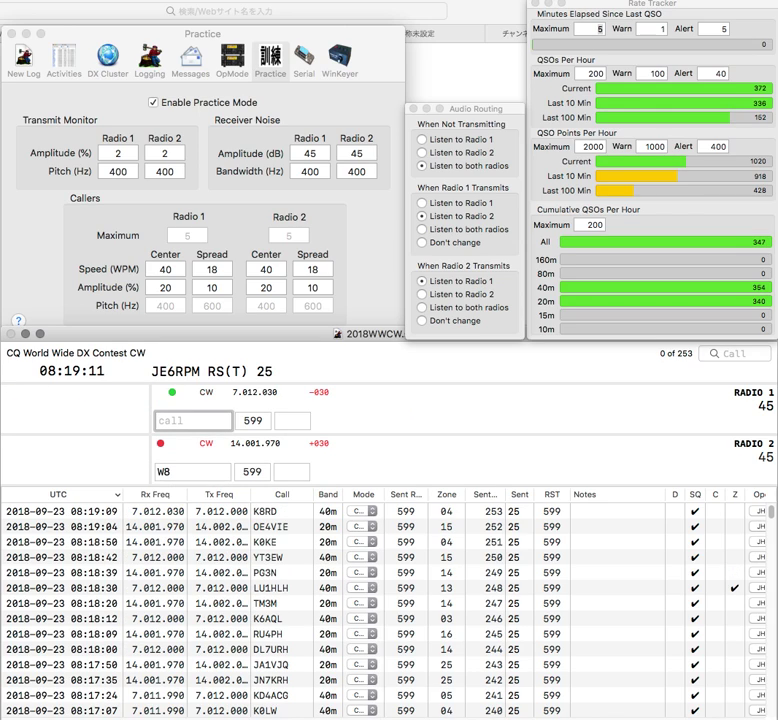
pyautogui.press('Up')
pyautogui.press('`')
pyautogui.press('Return')
pyautogui.press('F1')
# Enter the partial call K on Radio 1, and complete it as KY7L and send it
pyautogui.write('K')
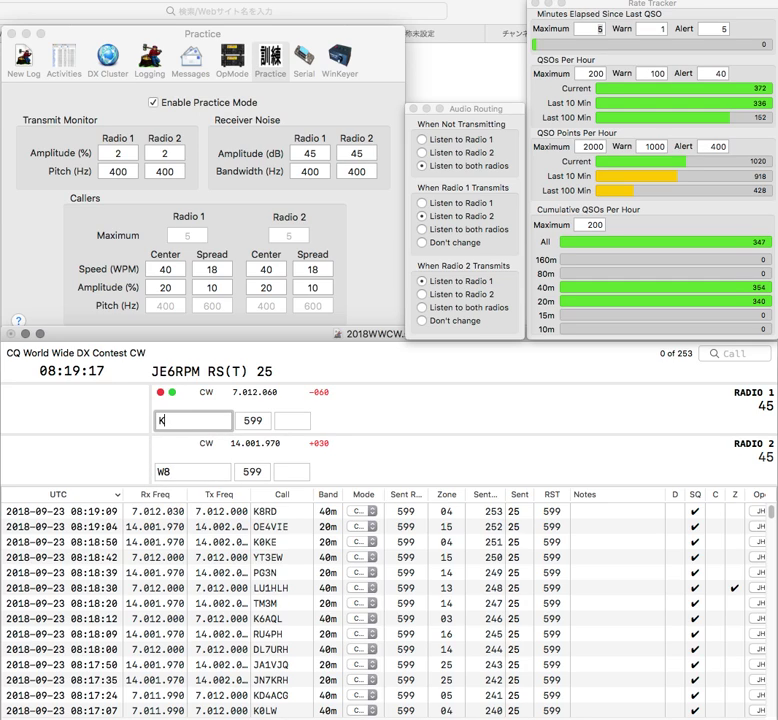
pyautogui.press('`')
pyautogui.press('Return')
pyautogui.write('Y7L')
pyautogui.press('Return')
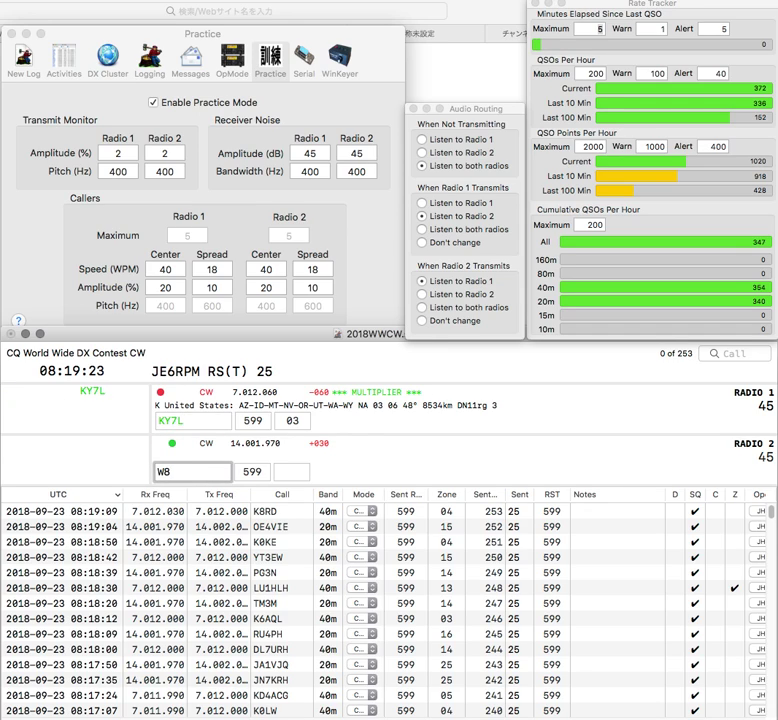
pyautogui.write('ARU')
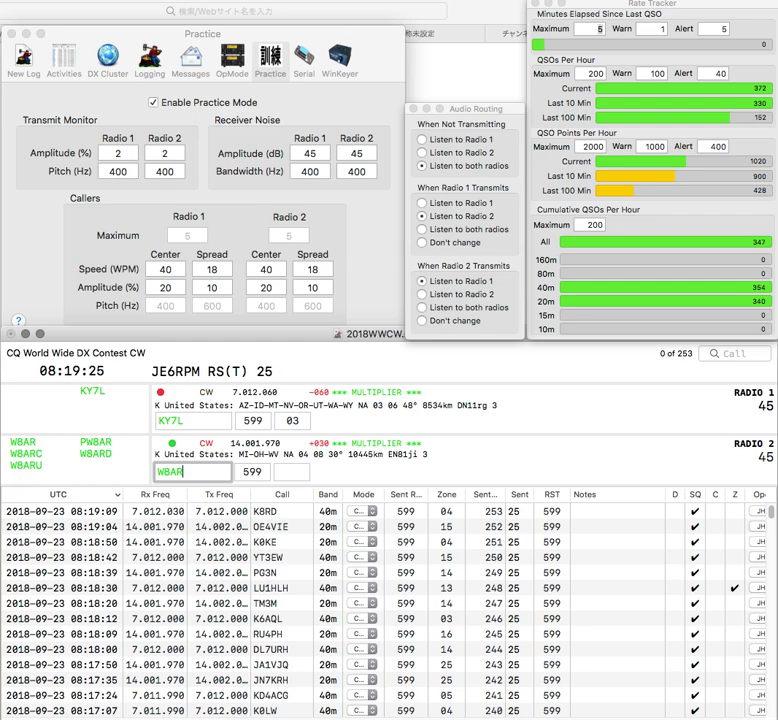
pyautogui.press('Return')
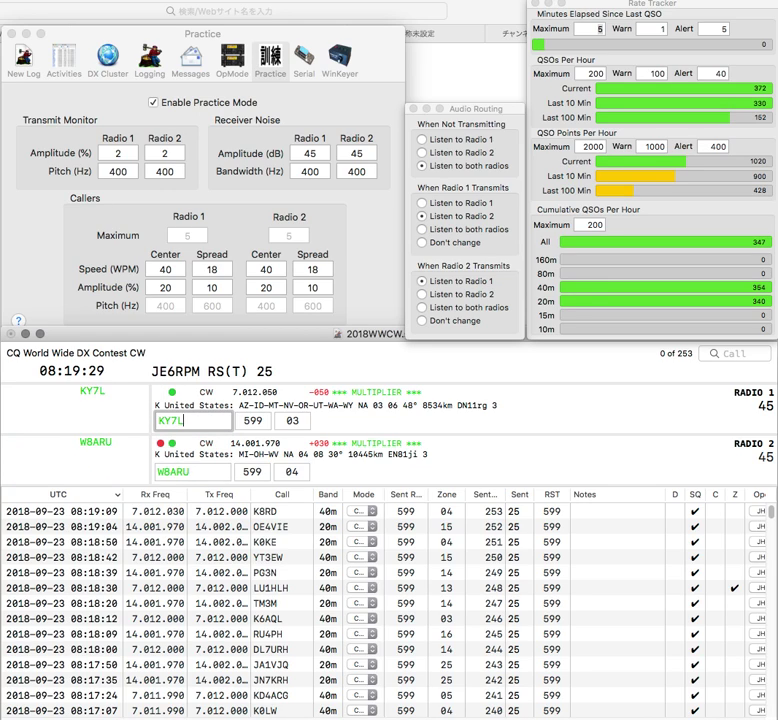
pyautogui.press('Return')
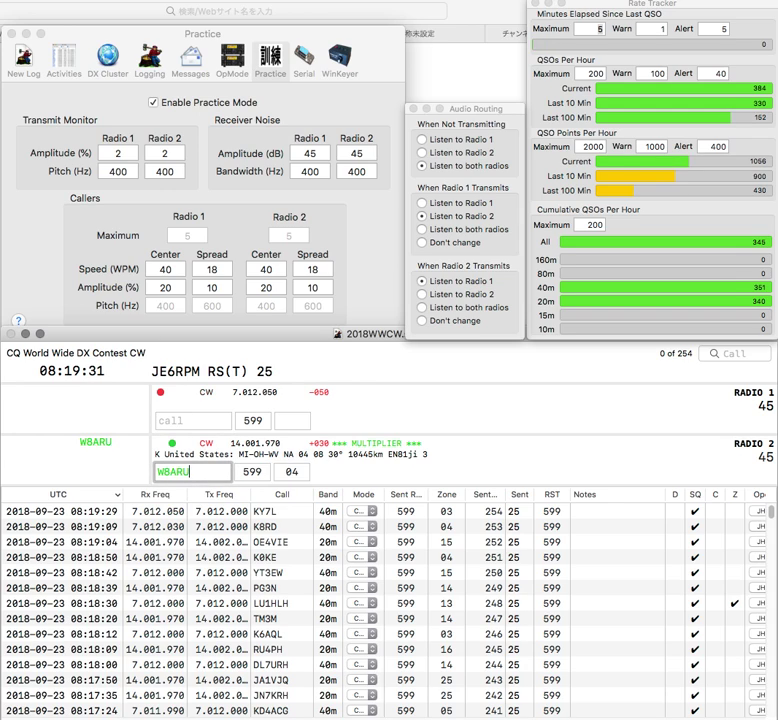
pyautogui.press('Return')
pyautogui.write('VE3JVG')
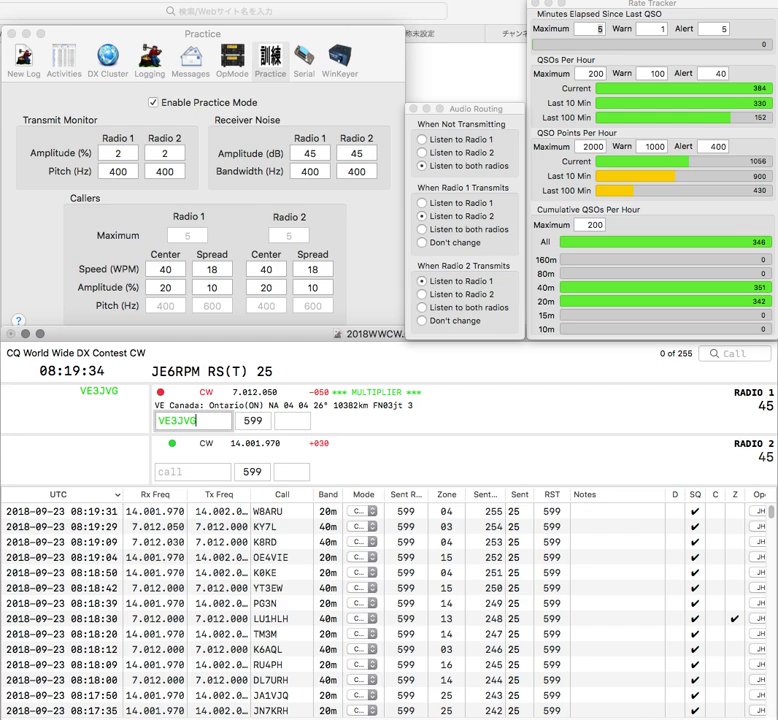
pyautogui.press('Return')
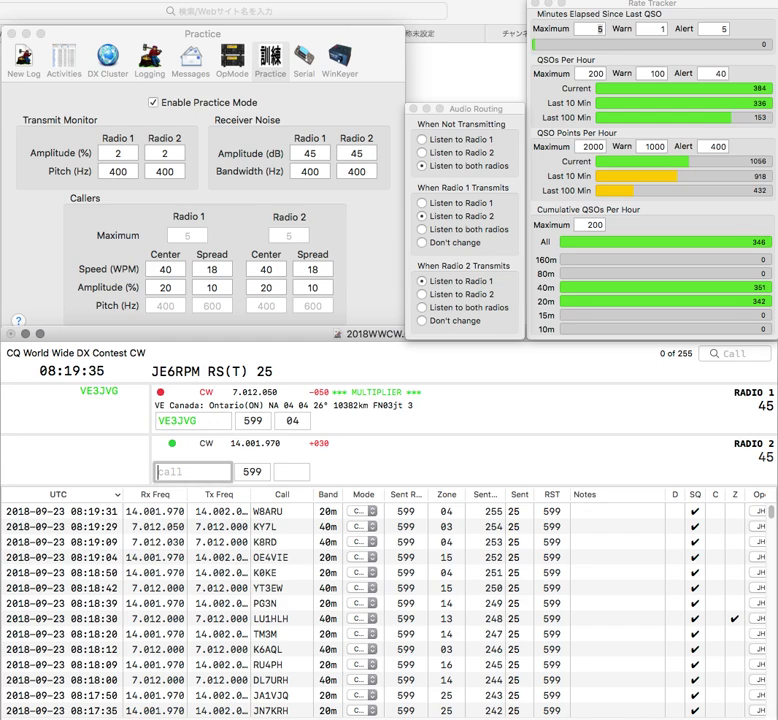
pyautogui.write('W0DV')
pyautogui.press('Return')
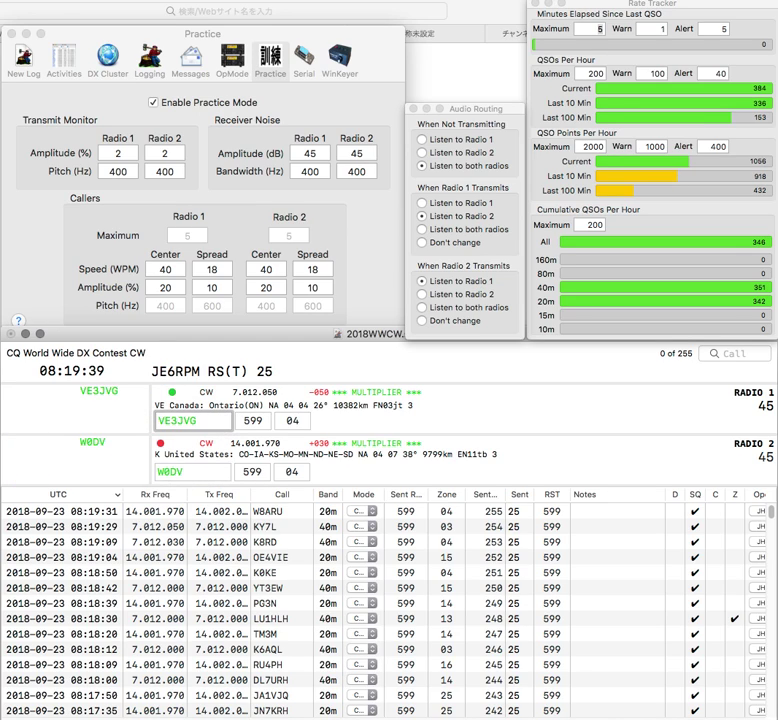
pyautogui.press('Return')
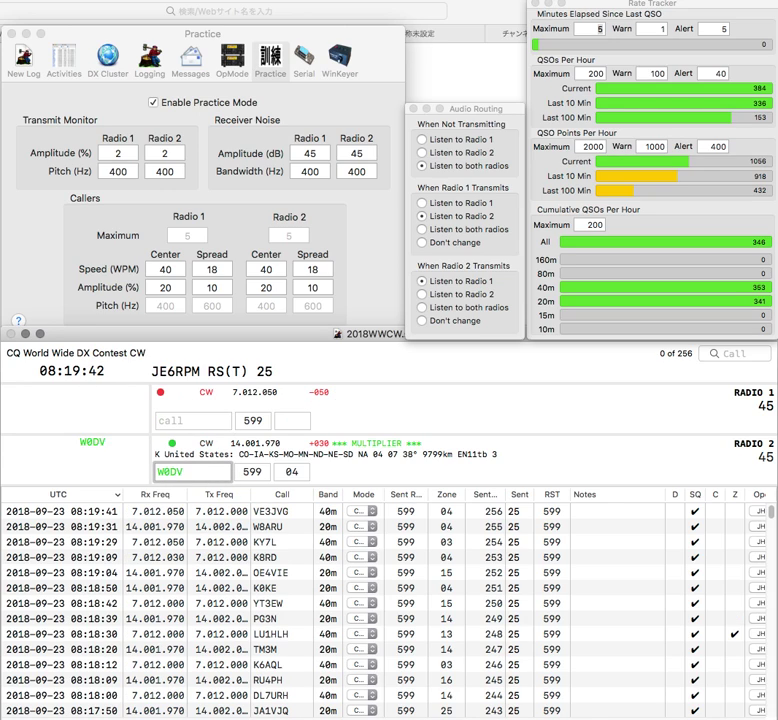
pyautogui.press('Return')
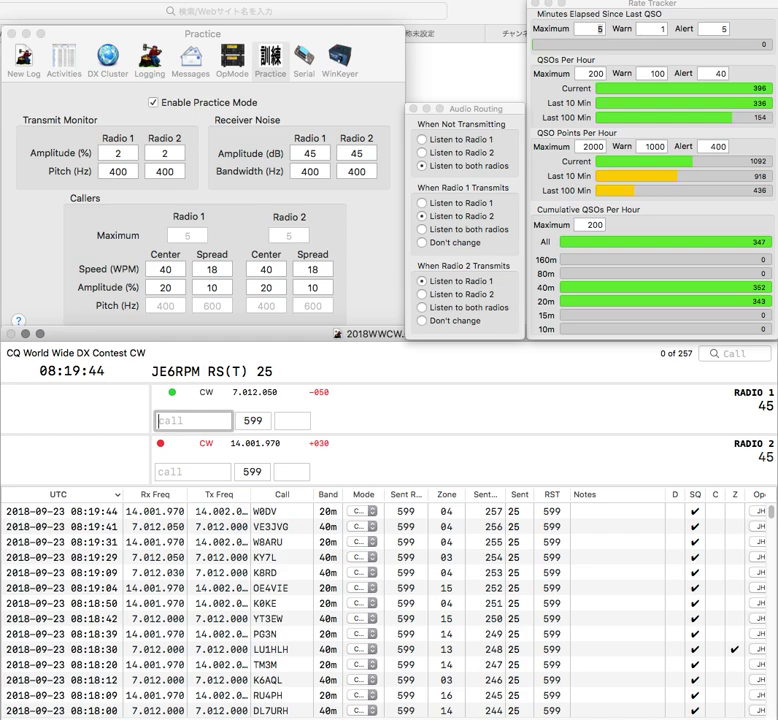
pyautogui.write('RG')
pyautogui.press('Return')
pyautogui.write('2DO')
pyautogui.press('Home')
pyautogui.write('DK')
pyautogui.press('Return')
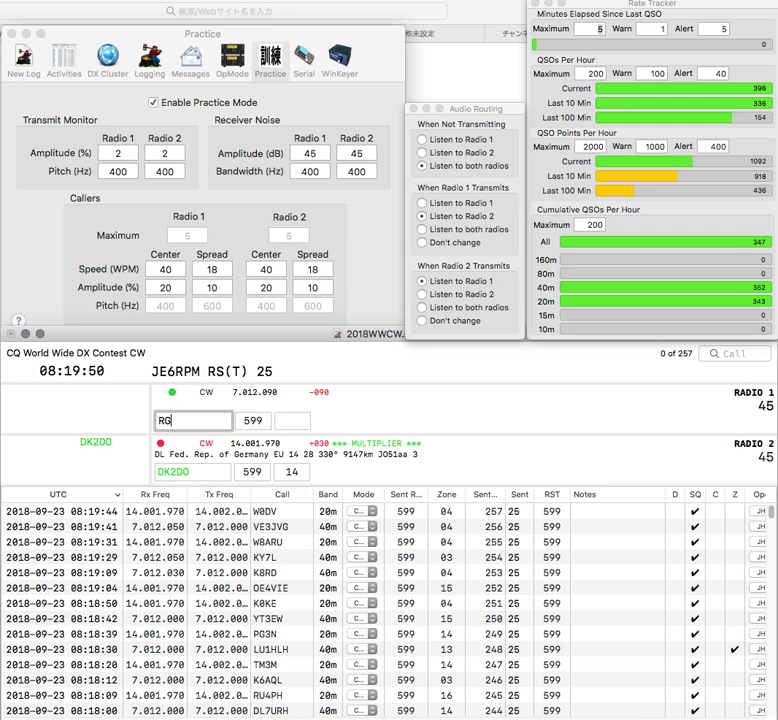
# Replace the Radio 1 partial call with 7LG and send it
pyautogui.press('Left')
pyautogui.press('BackSpace')
pyautogui.write('L')
pyautogui.write('7')
pyautogui.press('Return')
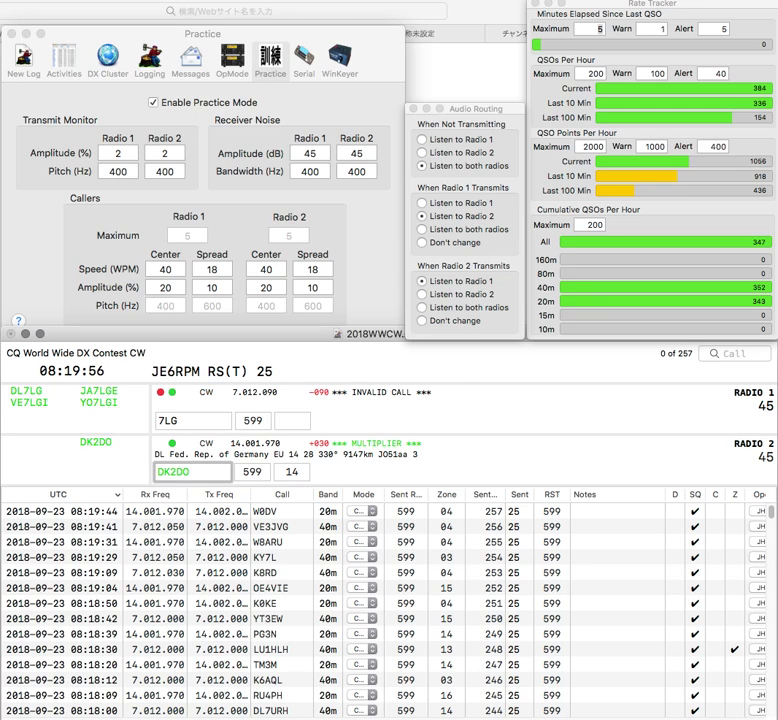
pyautogui.press('Return')
pyautogui.write('DL')
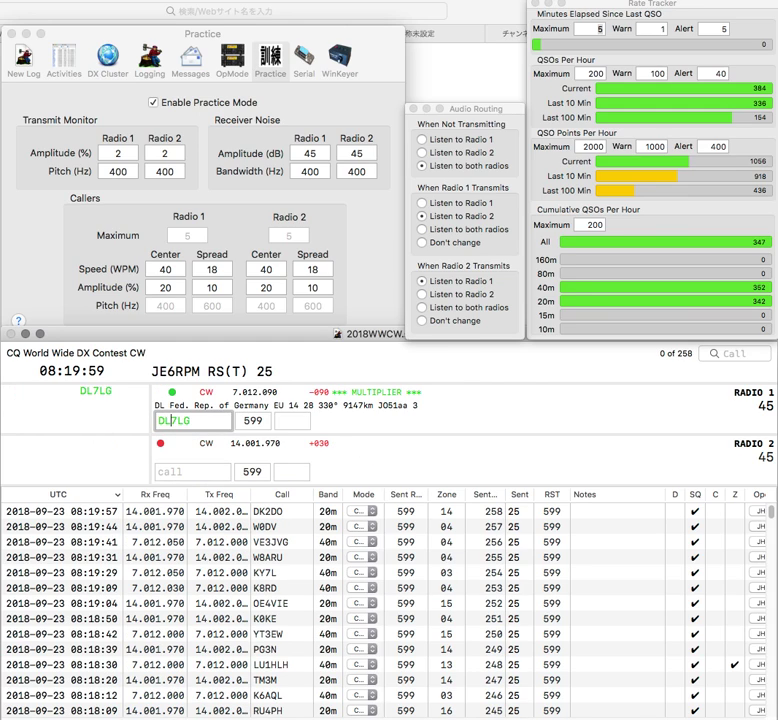
pyautogui.press('Return')
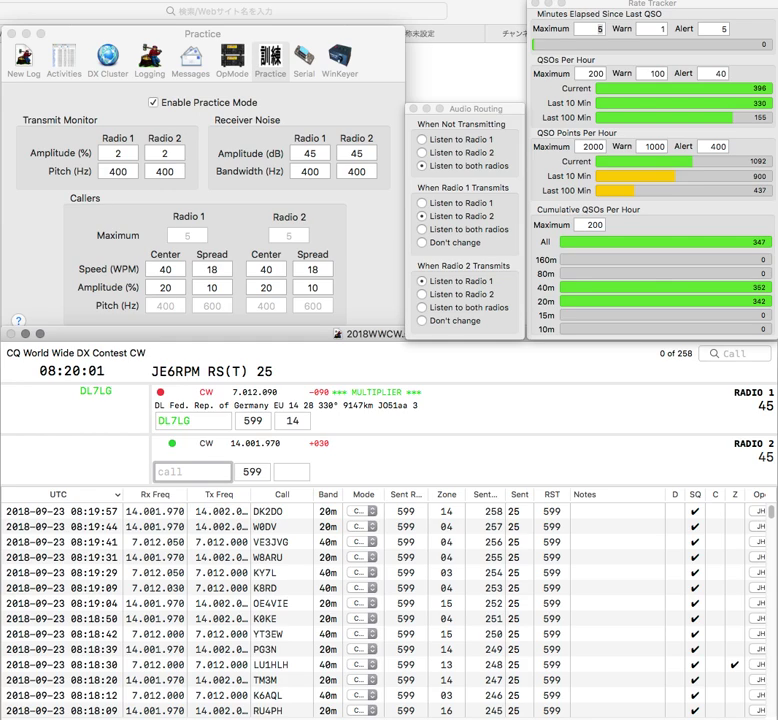
pyautogui.write('MK')
pyautogui.press('Return')
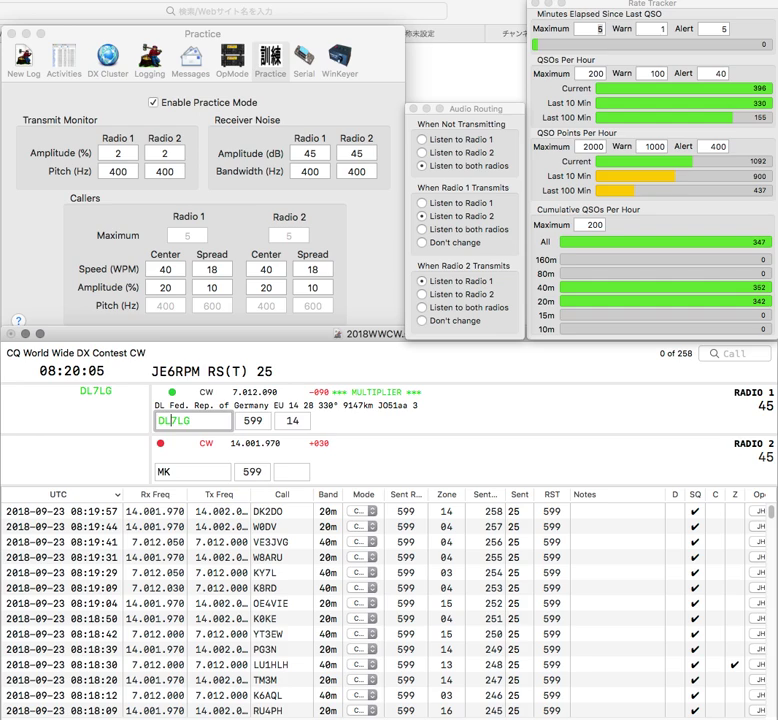
pyautogui.press('Return')
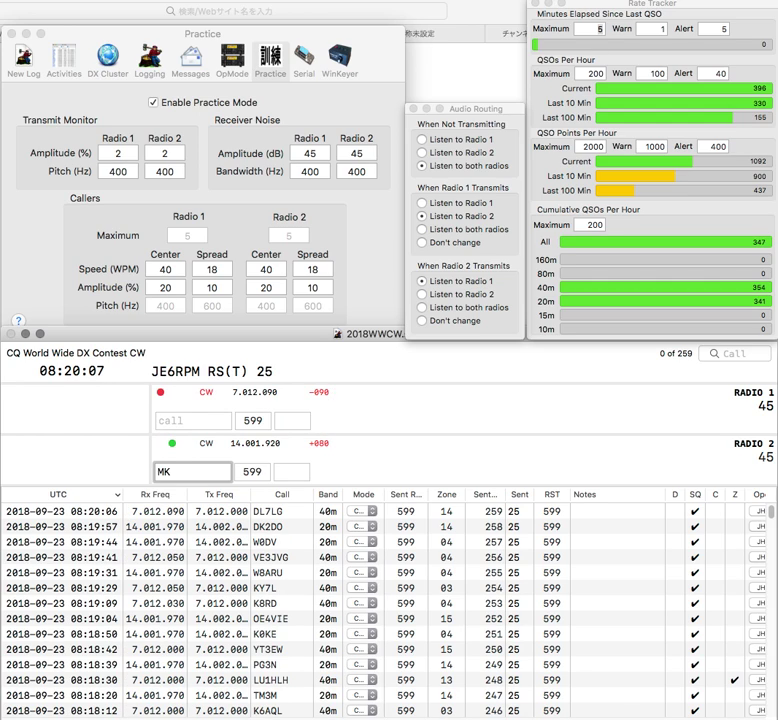
# Complete the Radio 2 call as K7MK and send it, and send the partial call AEG on Radio 1
pyautogui.write('K7')
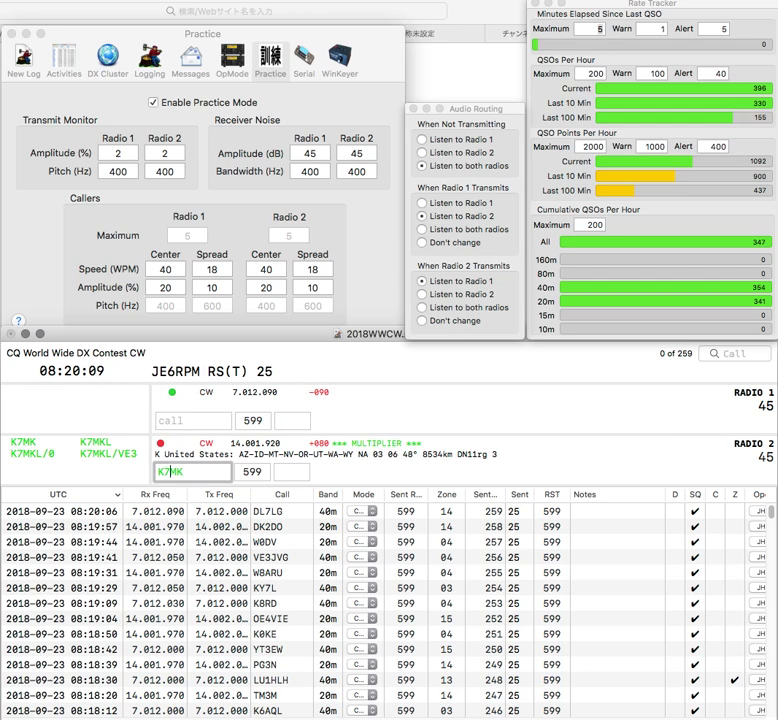
pyautogui.press('Return')
pyautogui.write('EW')
pyautogui.press('BackSpace')
pyautogui.press('BackSpace')
pyautogui.write('AEG')
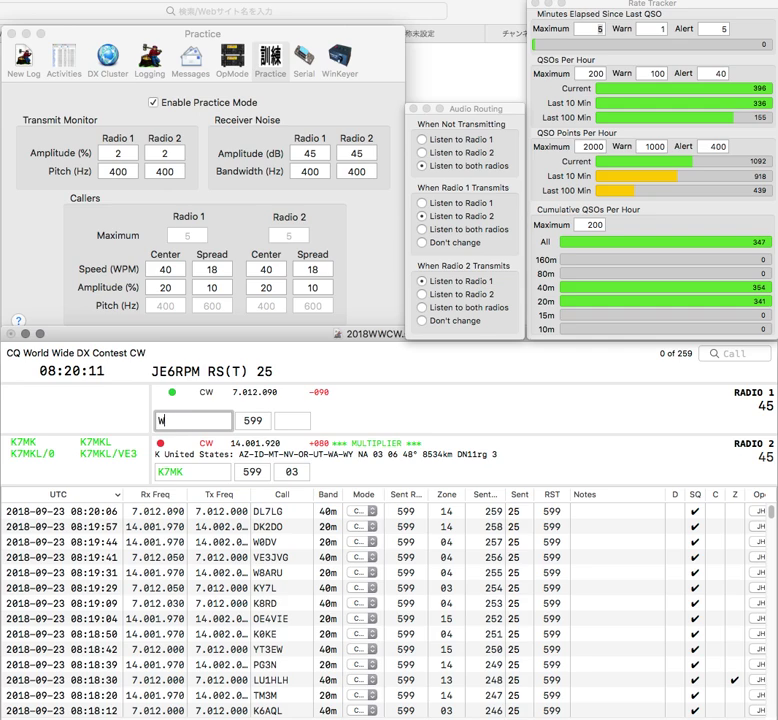
pyautogui.press('Return')
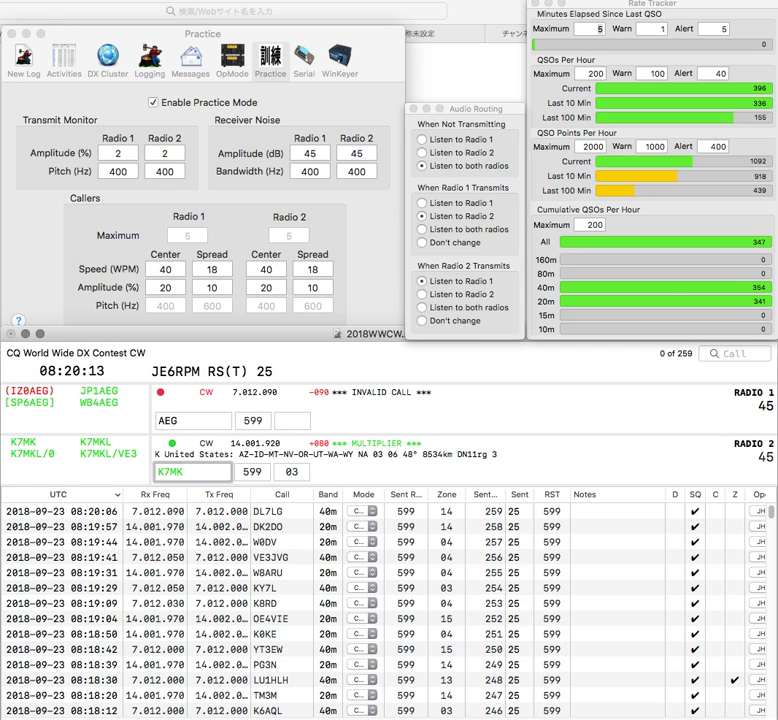
pyautogui.press('Return')
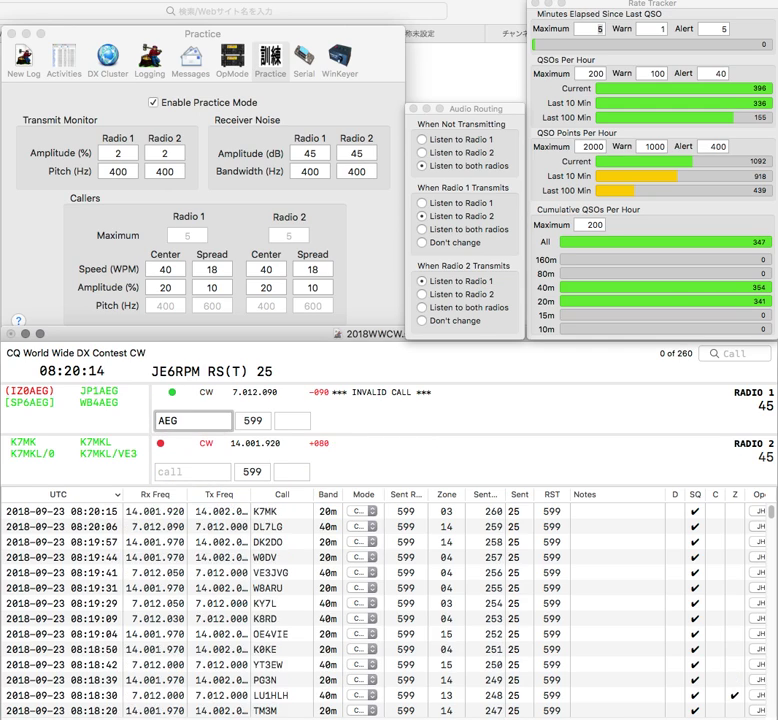
pyautogui.write('W6')
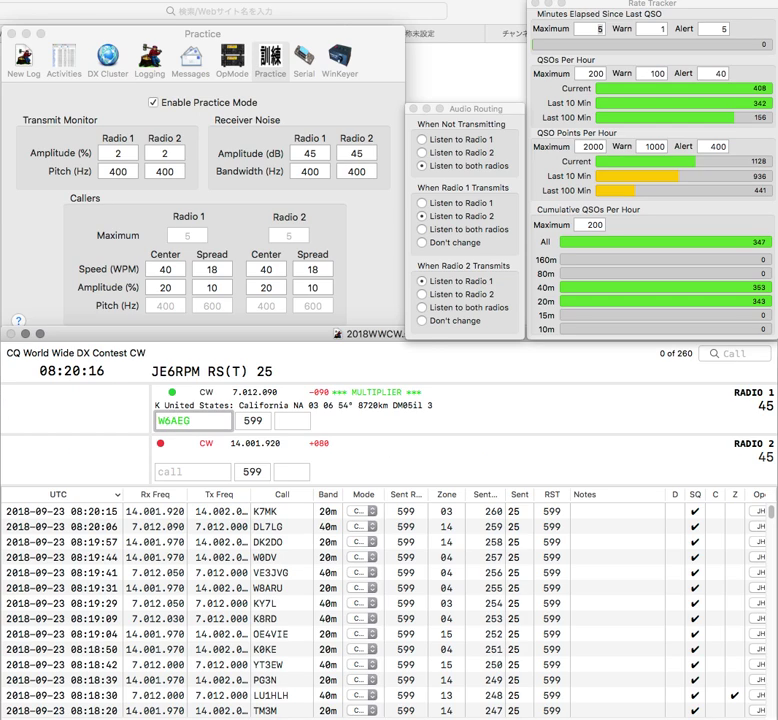
pyautogui.press('Delete')
pyautogui.write('C')
pyautogui.press('Return')
pyautogui.press('Return')
# Enter the partial call MP on Radio 2 and send it
pyautogui.write('P')
pyautogui.press('BackSpace')
pyautogui.write('MP')
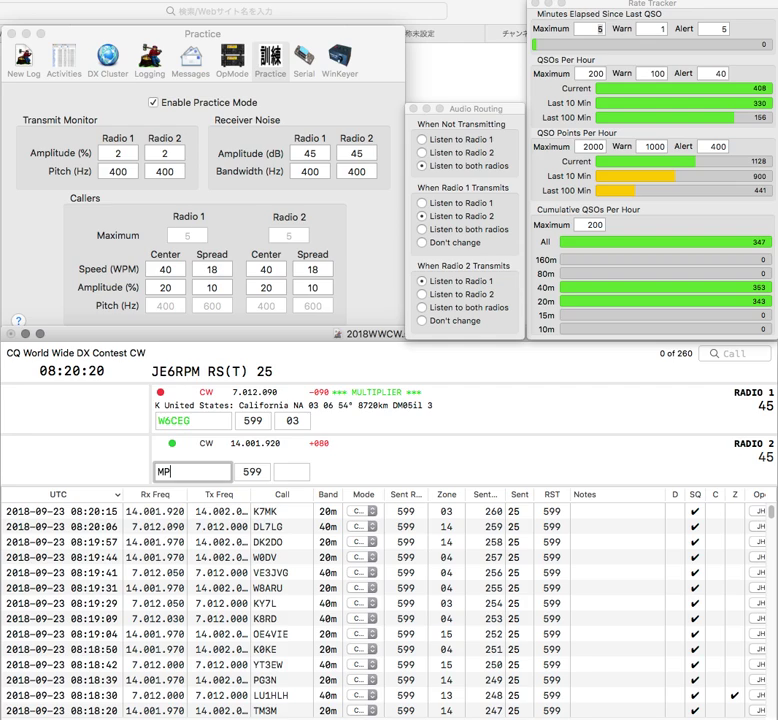
pyautogui.press('Return')
# Rework the Radio 1 call, first sending WBEG and then the full call WB4AEG
pyautogui.press('BackSpace')
pyautogui.press('BackSpace')
pyautogui.write('B')
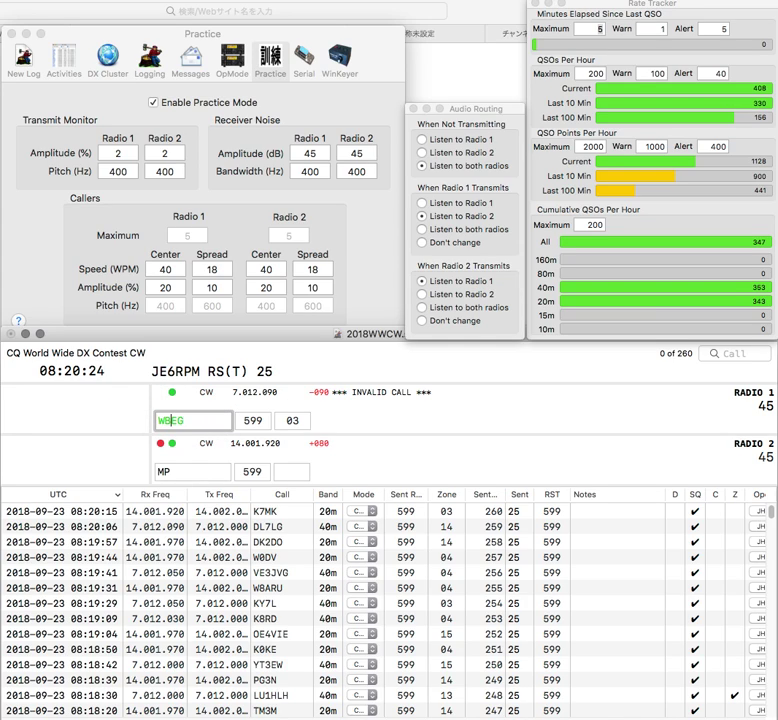
pyautogui.press('Return')
pyautogui.press('Down')
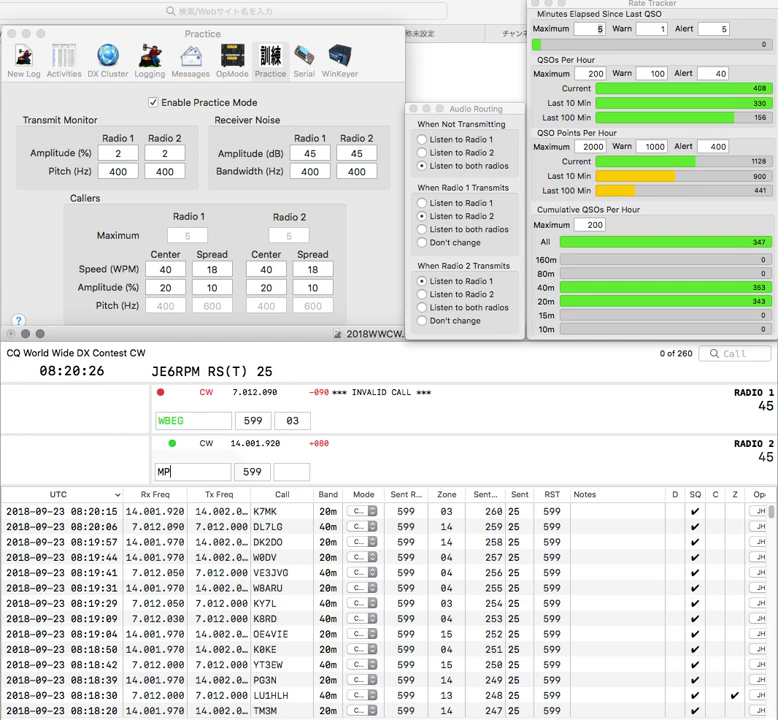
pyautogui.press('Up')
pyautogui.press('Right')
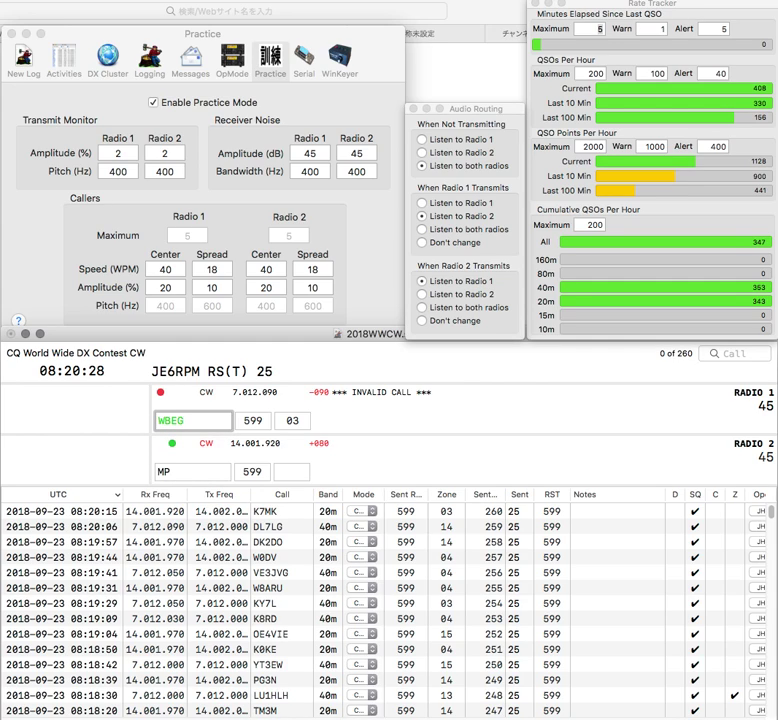
pyautogui.write('B')
pyautogui.press('Delete')
pyautogui.write('4A')
pyautogui.press('Return')
# Extend the Radio 2 partial call to KMP and send it, and log WB4AEG on Radio 1 with zone 5
pyautogui.press('Tab')
pyautogui.write('K')
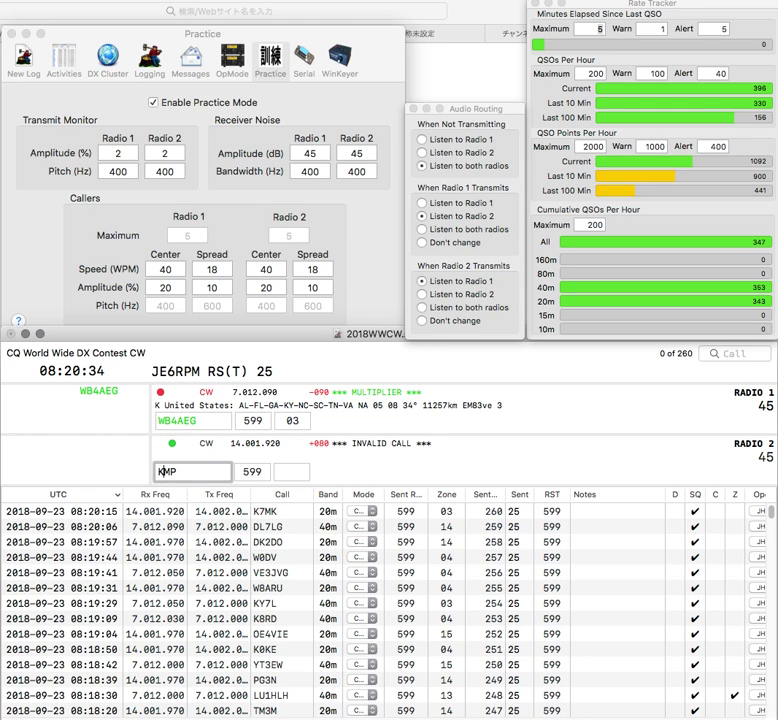
pyautogui.press('Tab')
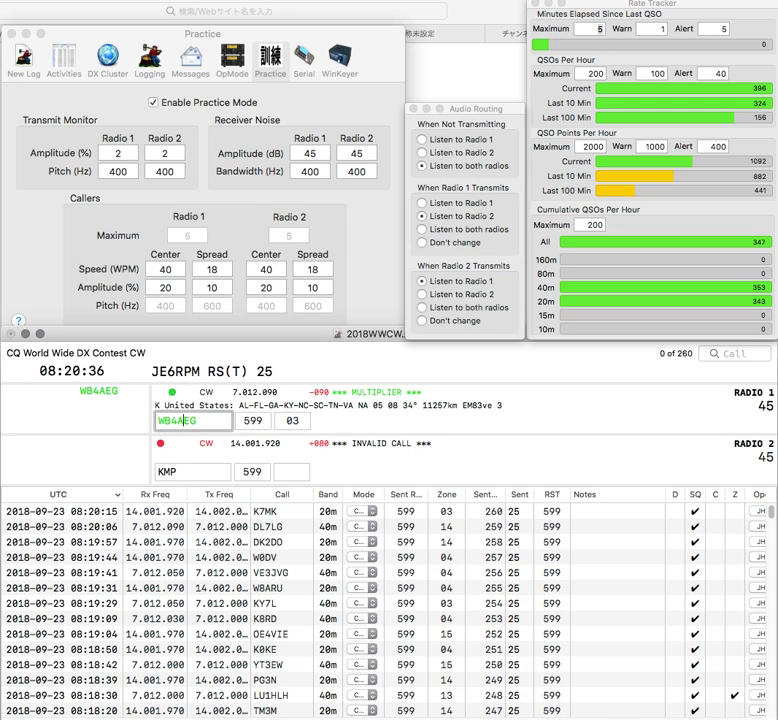
pyautogui.press('Tab')
pyautogui.write('5')
pyautogui.press('Return')
# Correct the Radio 2 call to K0MP and send it
pyautogui.write('K')
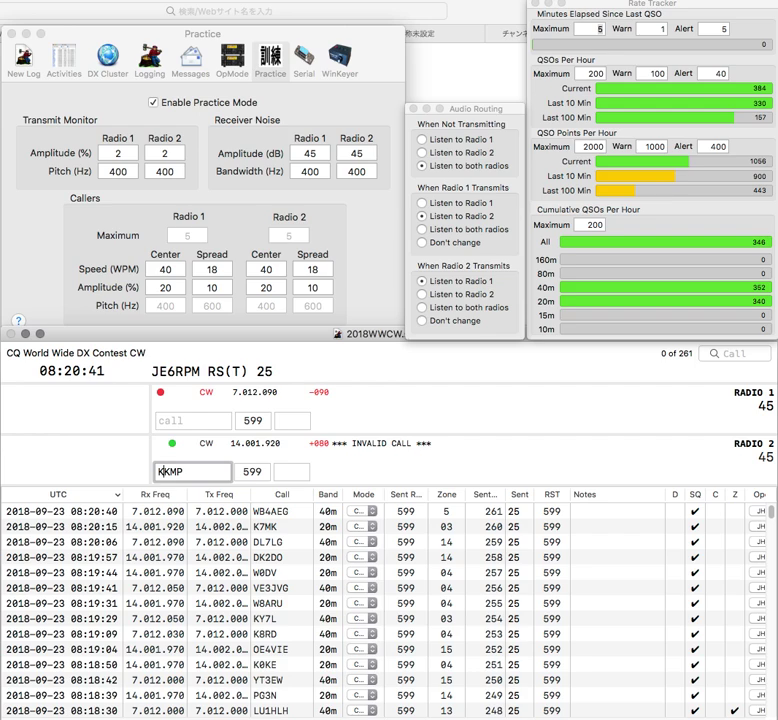
pyautogui.write('9')
pyautogui.press('BackSpace')
pyautogui.write('0')
pyautogui.press('Delete')
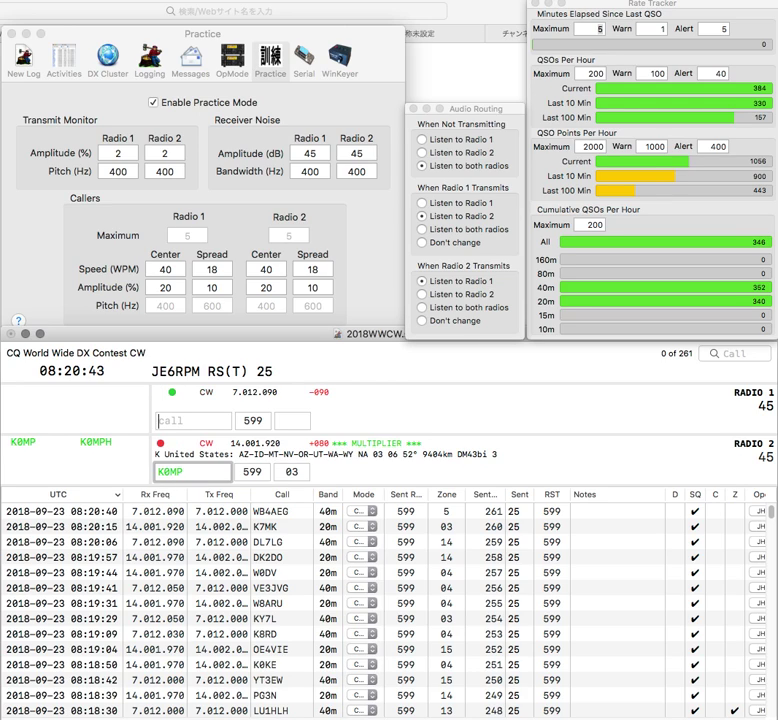
pyautogui.write('W')
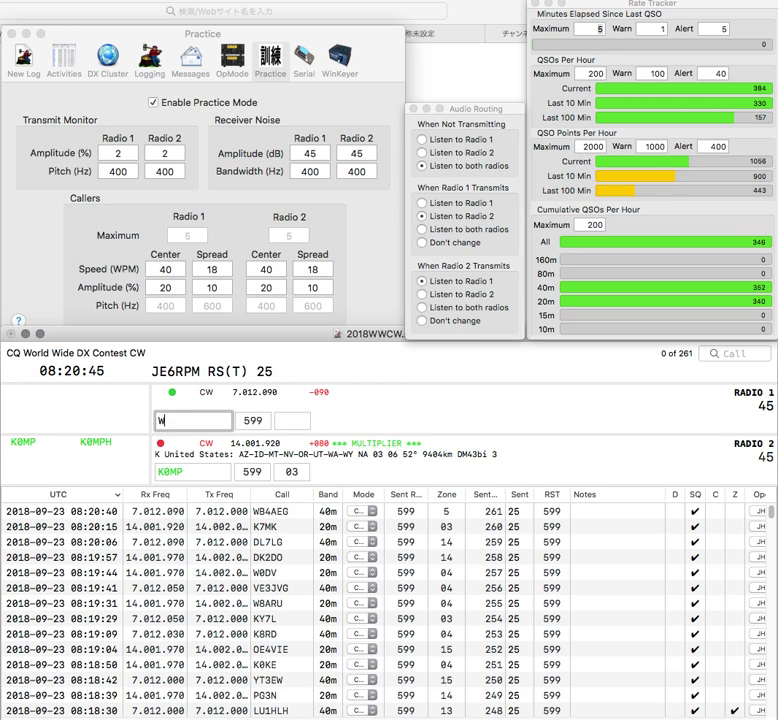
pyautogui.press('\\')
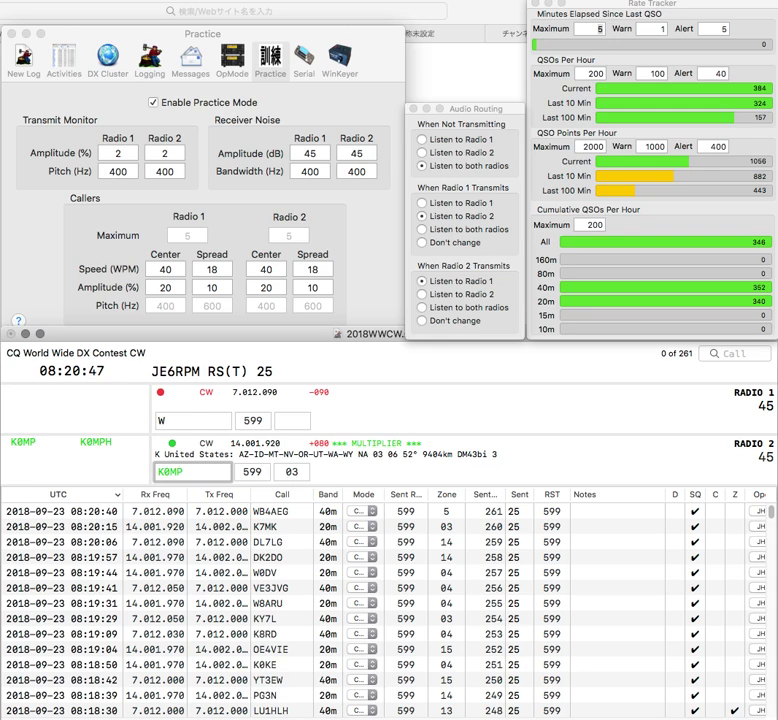
pyautogui.press('Return')
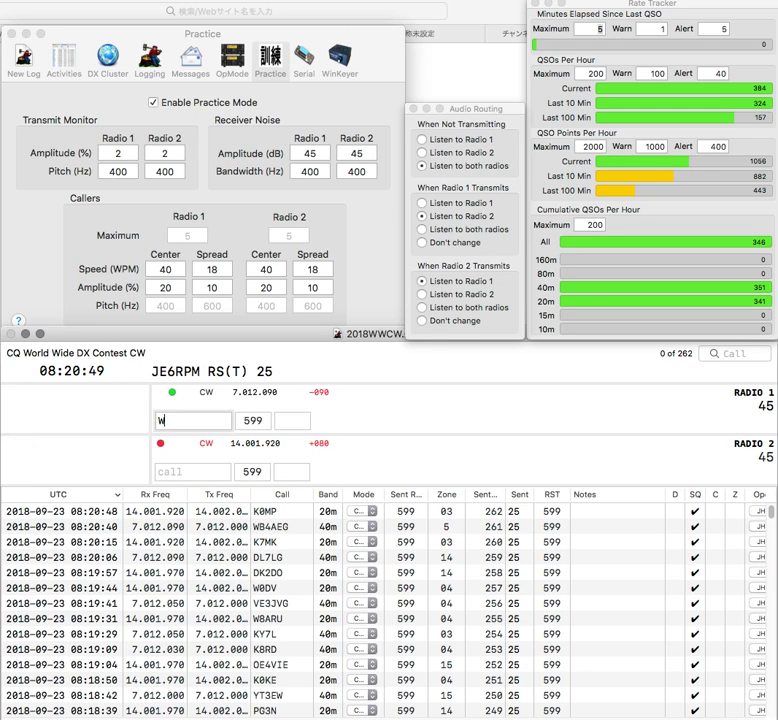
# Replace the Radio 1 call with PE1CSW and send it, and send the partial call 4LGA on Radio 2
pyautogui.press('BackSpace')
pyautogui.write('PE1C')
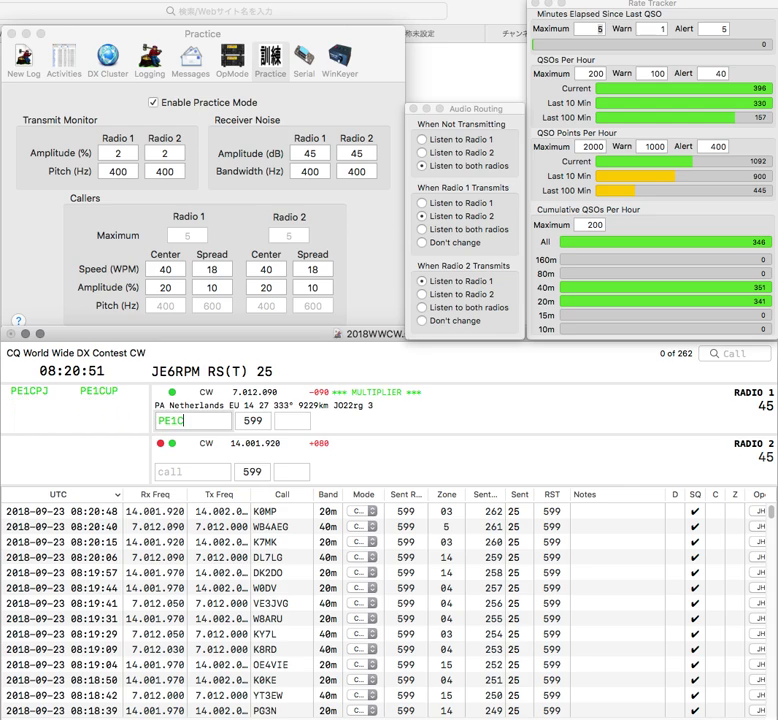
pyautogui.write('SW')
pyautogui.press('\\')
pyautogui.write('4LGA')
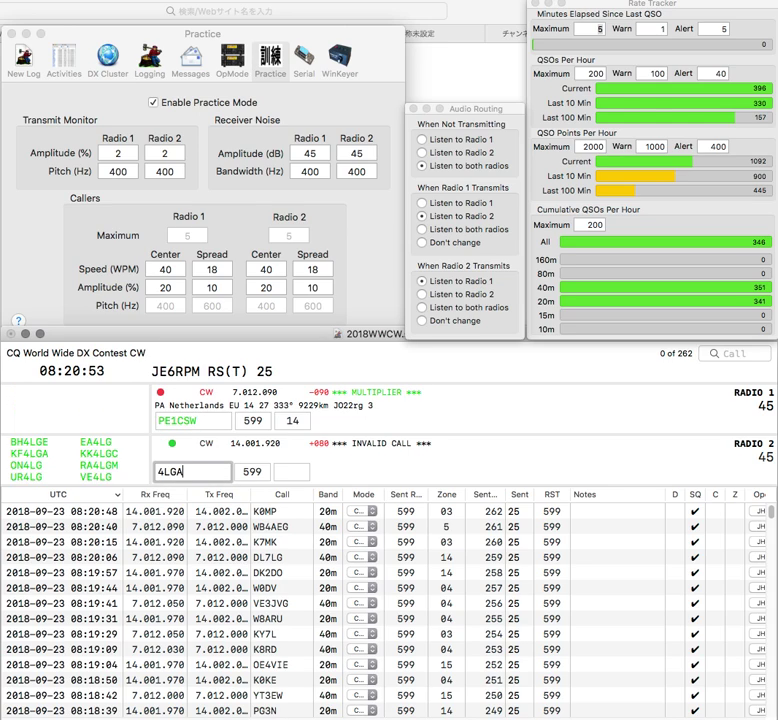
pyautogui.press('\\')
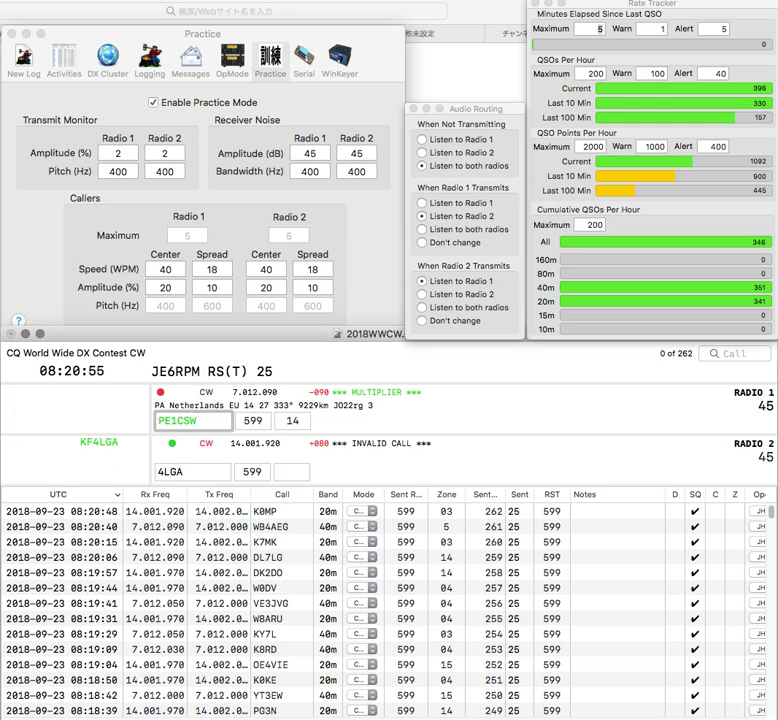
pyautogui.press('Delete')
pyautogui.write('J')
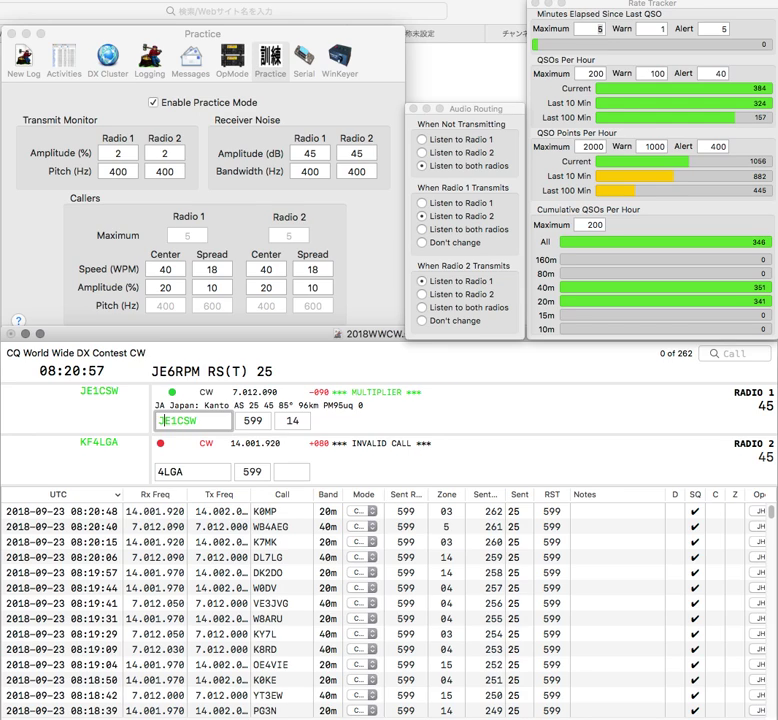
pyautogui.press('\\')
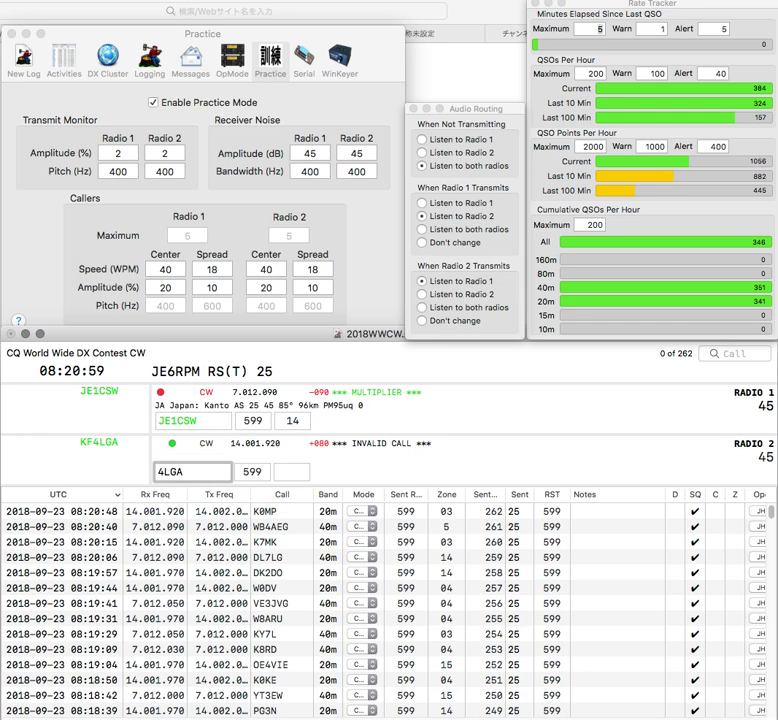
pyautogui.write('KF')
pyautogui.press('\\')
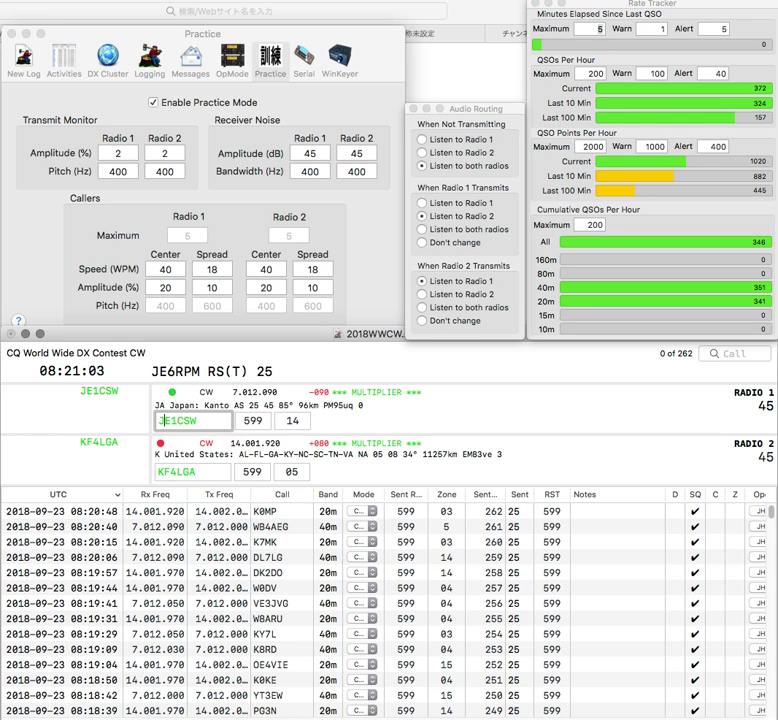
pyautogui.press('space')
pyautogui.write('25')
pyautogui.press('Return')
pyautogui.press('\\')
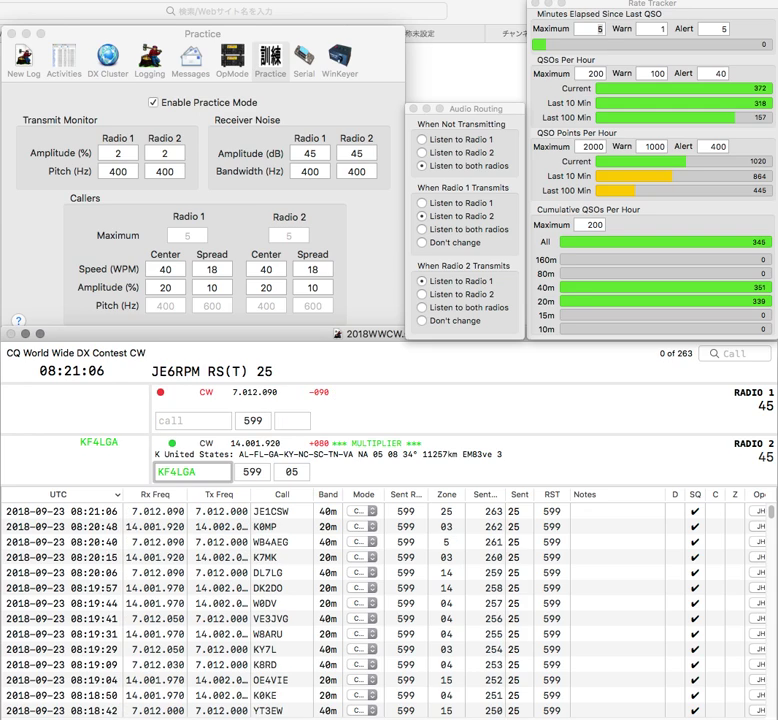
pyautogui.press('Return')
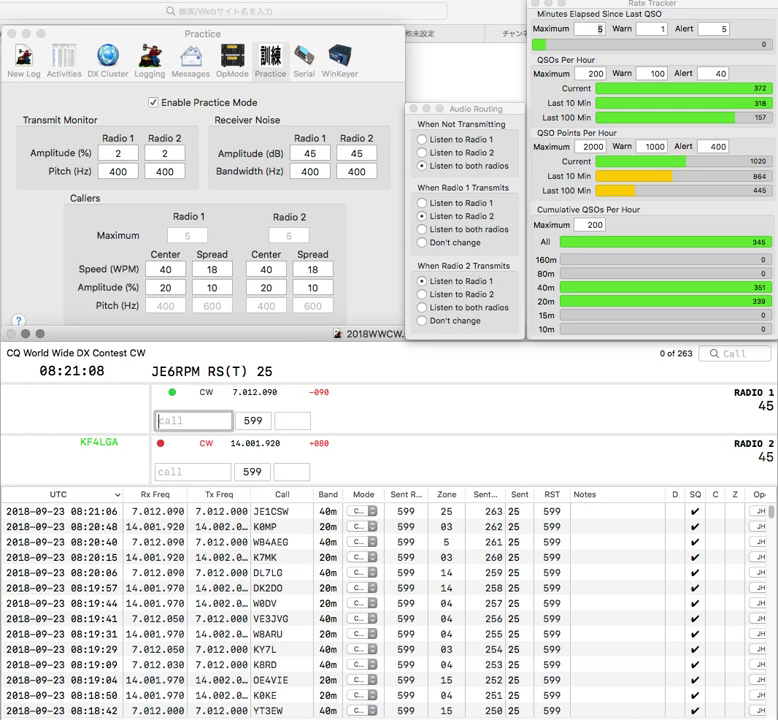
# Enter and send YT9E on Radio 1 and the partial call O on Radio 2
pyautogui.write('YT')
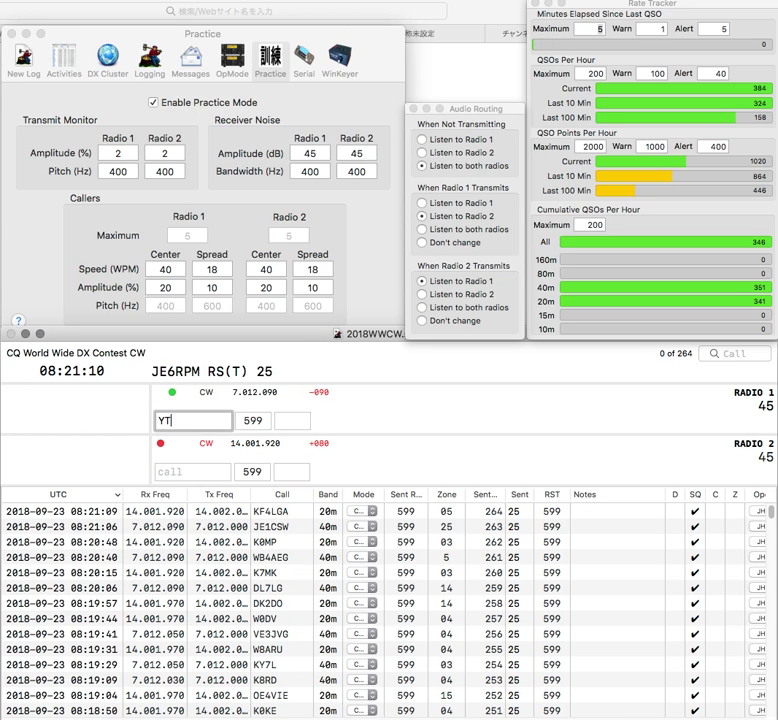
pyautogui.write('9E')
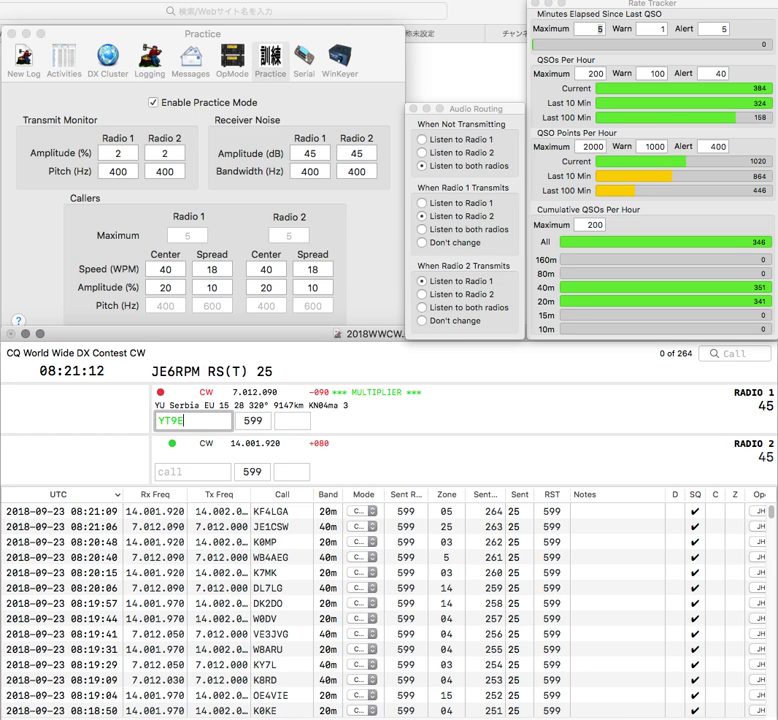
pyautogui.press('Return')
pyautogui.write('O')
pyautogui.press('Return')
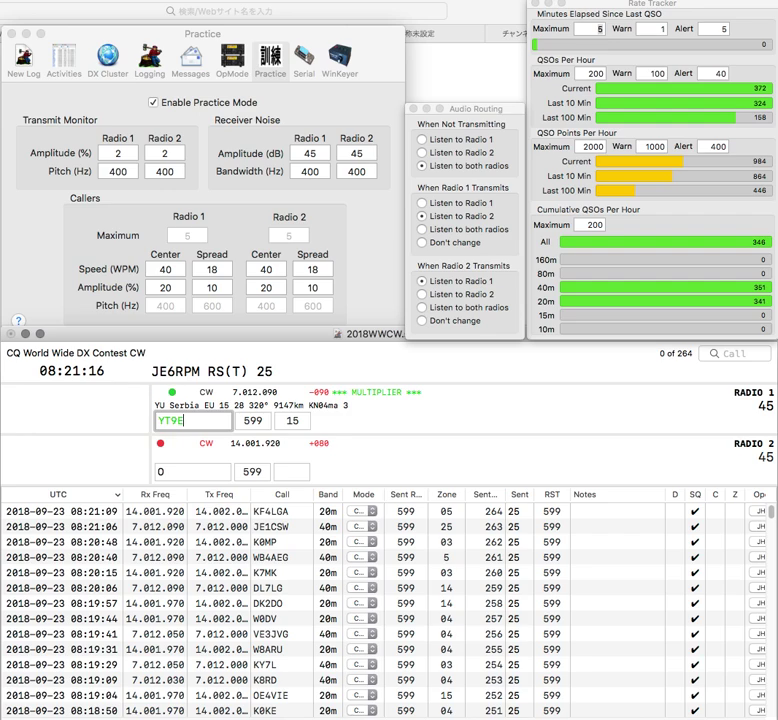
pyautogui.press('BackSpace')
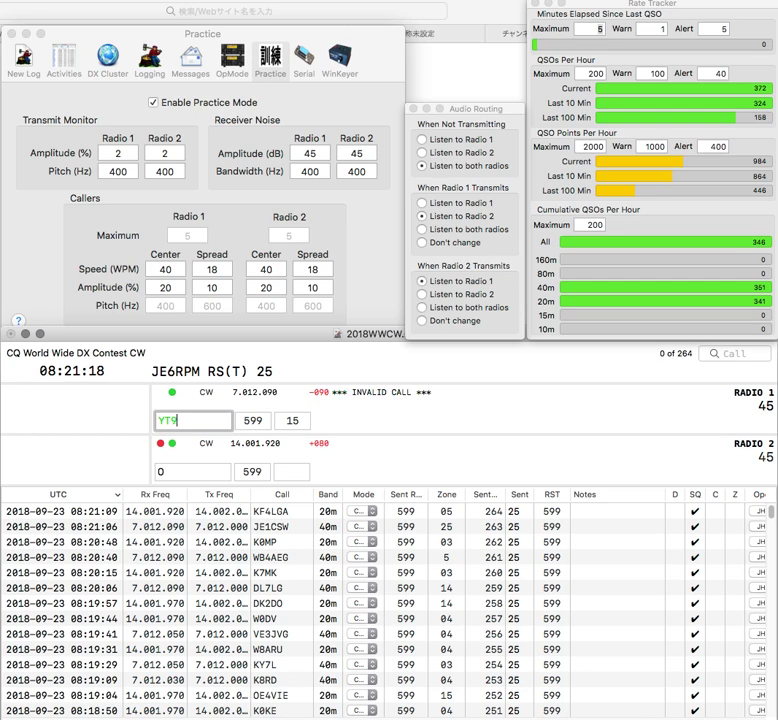
pyautogui.press('BackSpace')
pyautogui.write('8T')
pyautogui.click(159, 472)
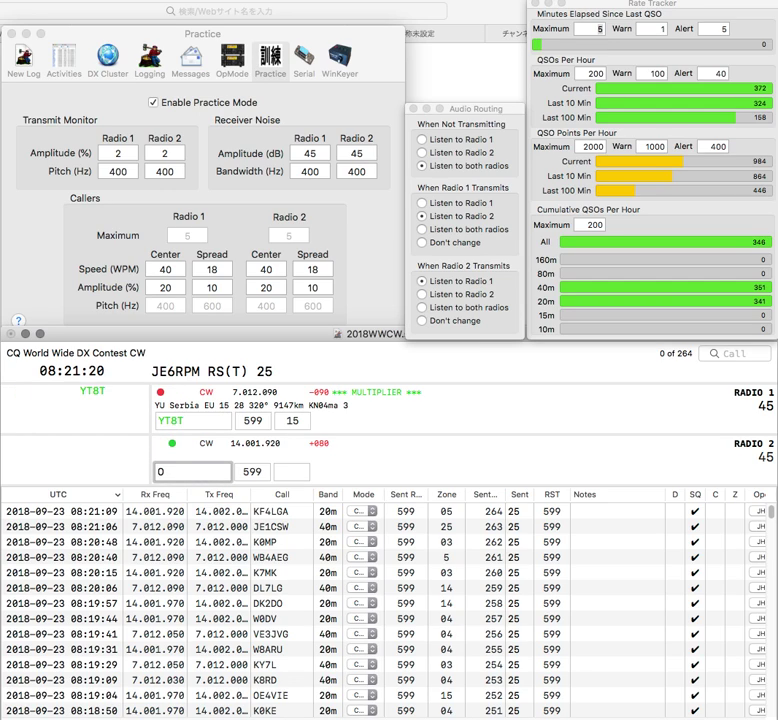
pyautogui.click(193, 421)
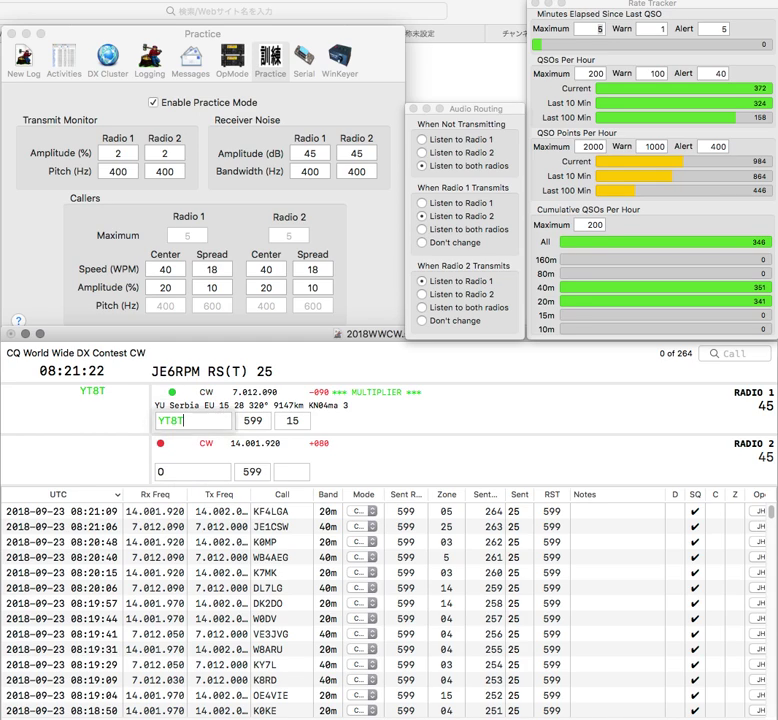
pyautogui.click(159, 472)
pyautogui.click(193, 421)
pyautogui.press('Return')
# Change the Radio 2 partial call to UO and send it, and enter and send W3PP on Radio 1
pyautogui.click(159, 472)
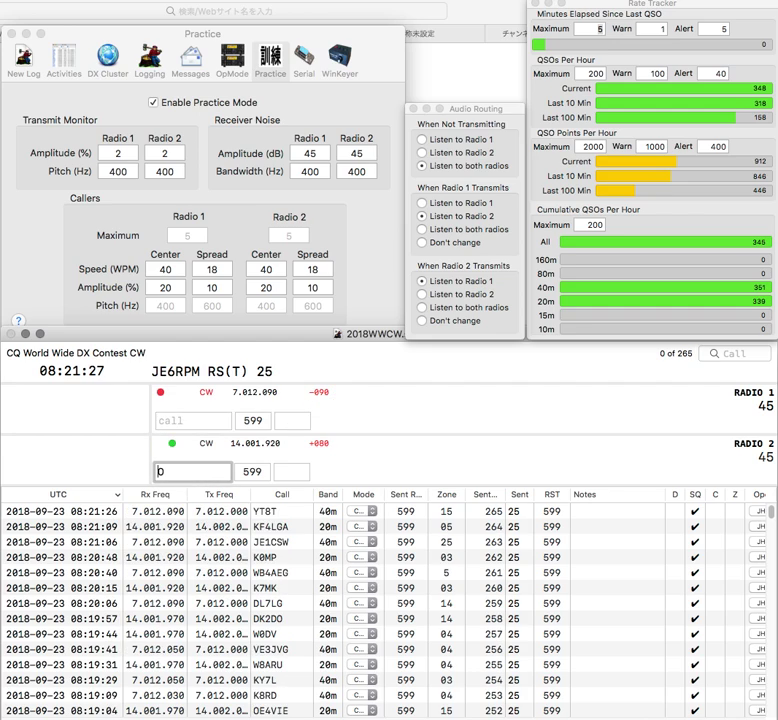
pyautogui.write('U')
pyautogui.press('Return')
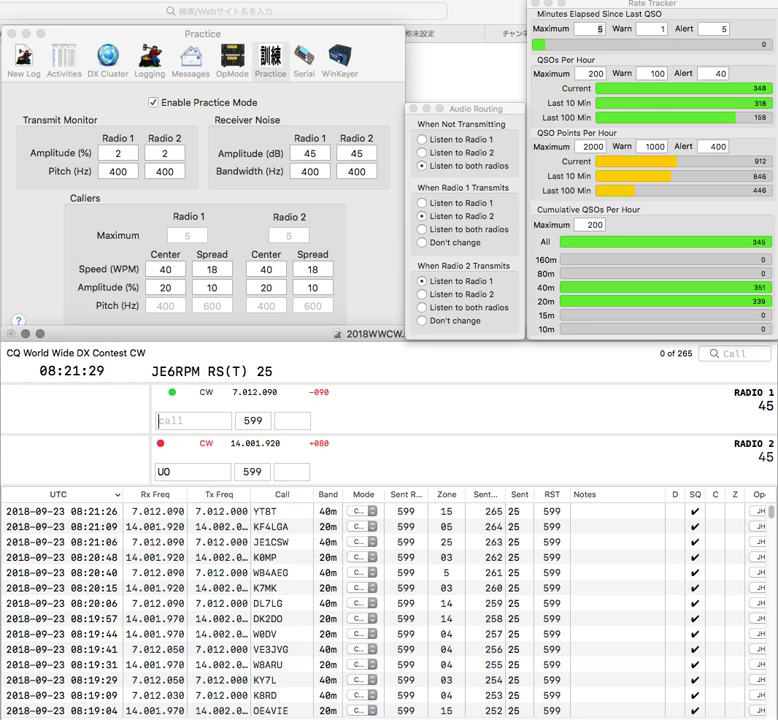
pyautogui.write('W3PP')
pyautogui.press('Return')
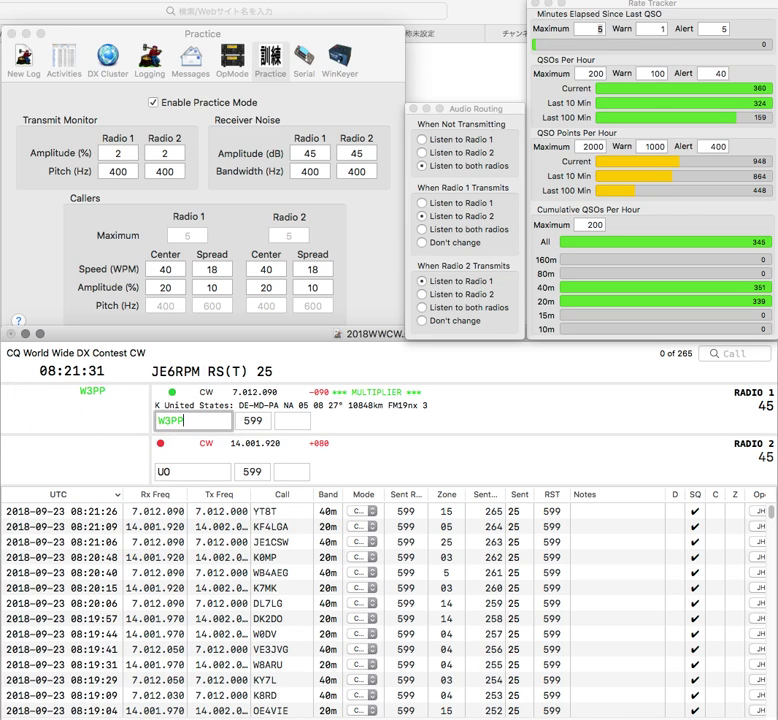
pyautogui.click(192, 471)
pyautogui.write('S53')
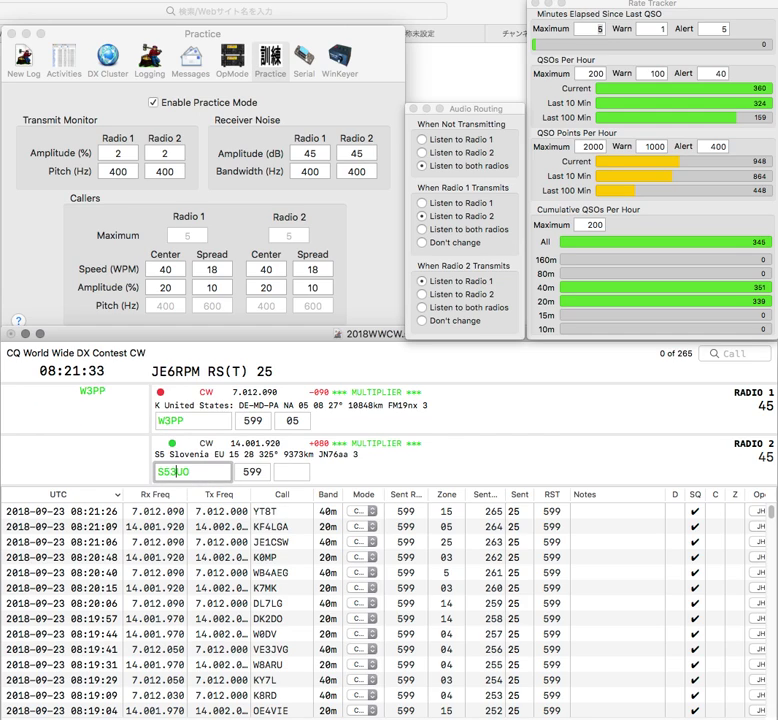
pyautogui.press('Delete')
pyautogui.write('FF')
pyautogui.press('BackSpace')
pyautogui.press('Return')
pyautogui.press('Down')
pyautogui.press('Right')
pyautogui.press('Right')
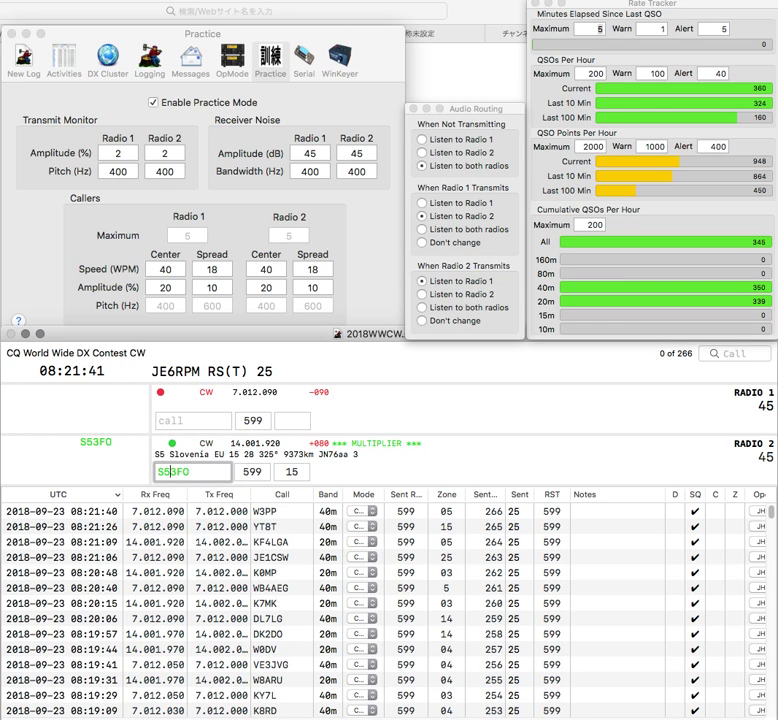
pyautogui.press('BackSpace')
pyautogui.write('V')
pyautogui.press('Return')
pyautogui.write('PA')
pyautogui.press('BackSpace')
pyautogui.write('LX')
pyautogui.press('Return')
pyautogui.press('Right')
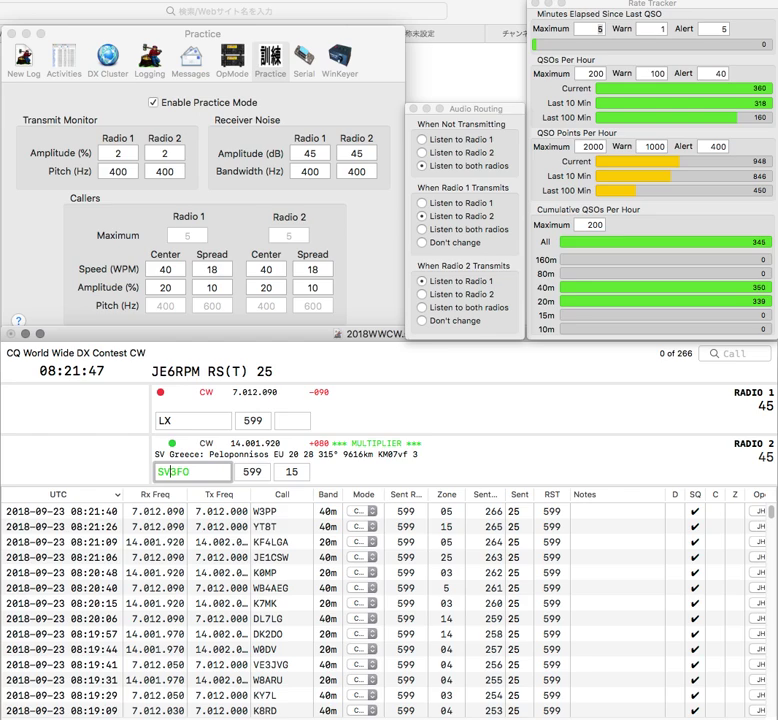
pyautogui.write('U')
pyautogui.press('Return')
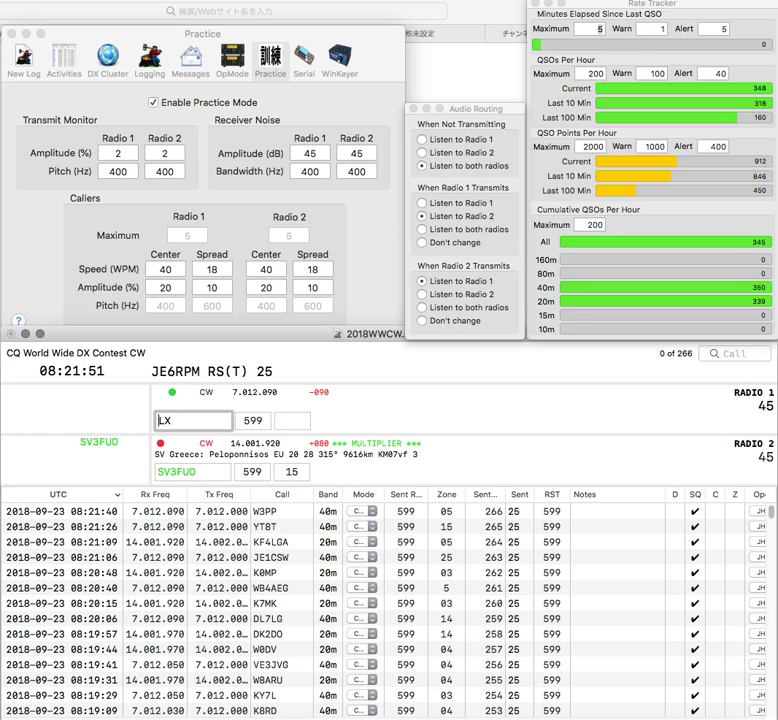
pyautogui.write('JA9')
pyautogui.press('Return')
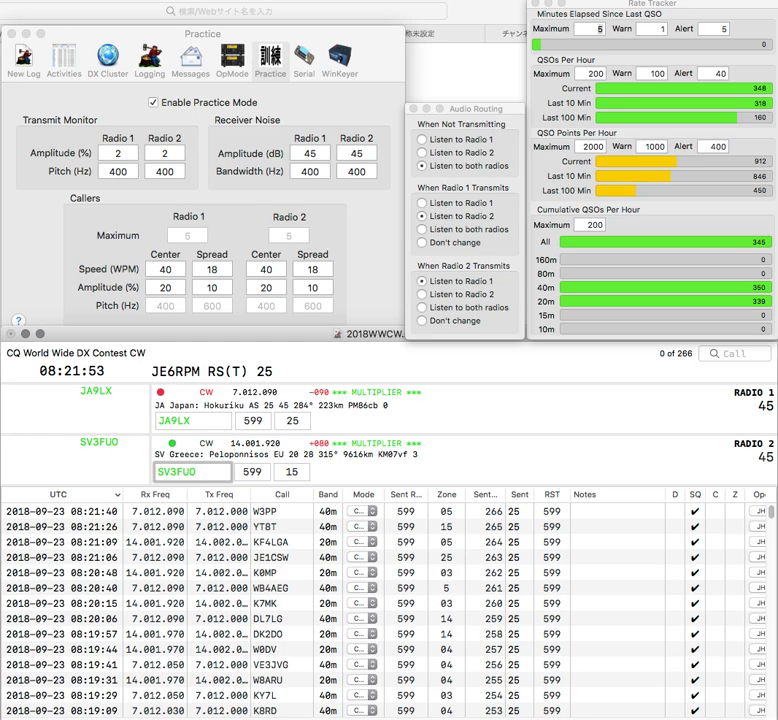
# Set the zone for SV3FUO to 20 on Radio 2, and log both the SV3FUO and JA9LX contacts
pyautogui.press('Tab')
pyautogui.write('20')
pyautogui.press('Return')
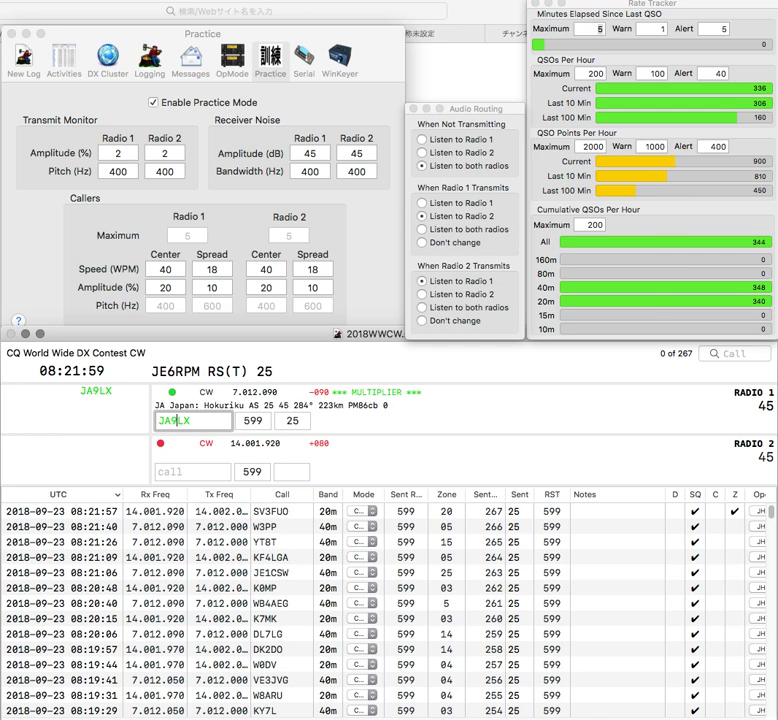
pyautogui.press('Return')
# Enter and send C8J on Radio 2 and the partial call KA5 on Radio 1
pyautogui.write('C8J')
pyautogui.press('Return')
pyautogui.write('KA')
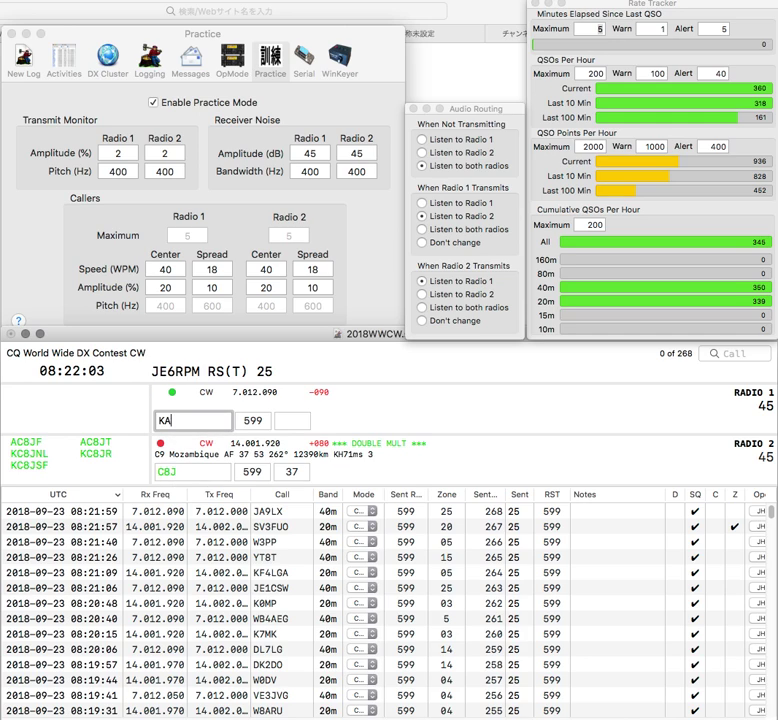
pyautogui.write('5E')
pyautogui.press('BackSpace')
pyautogui.press('Return')
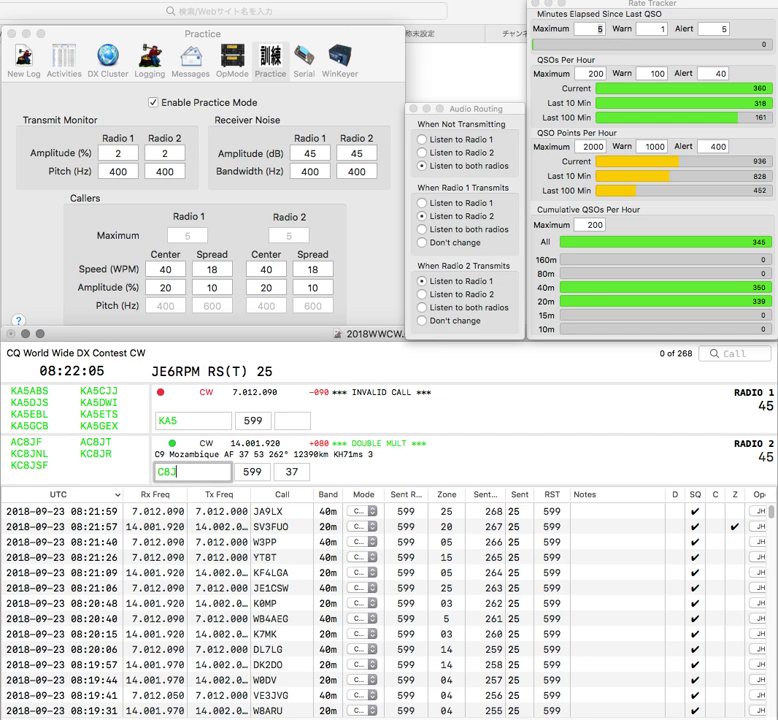
# Change the Radio 2 call to VCC8J, complete the Radio 1 call as KA5EBL, and send both
pyautogui.write('VC')
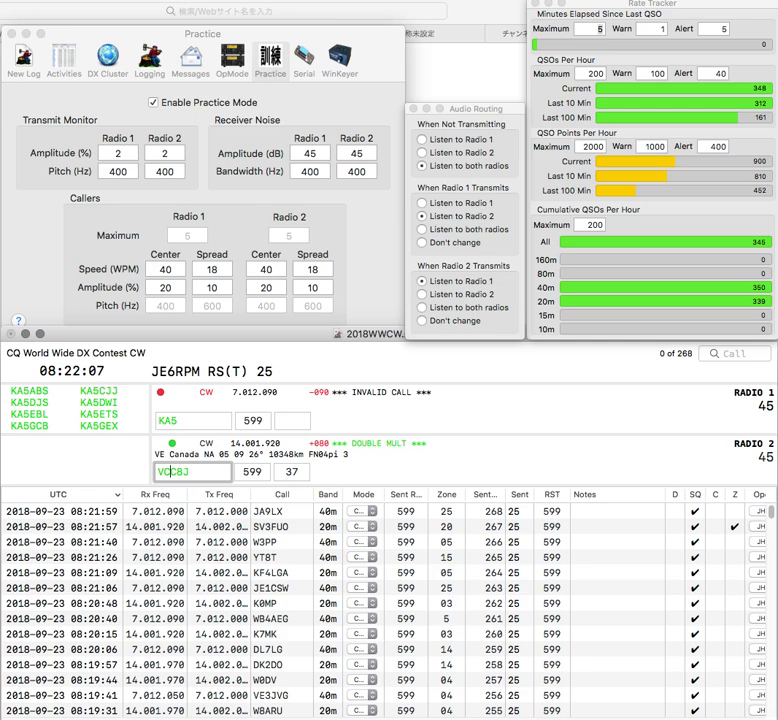
pyautogui.press('Return')
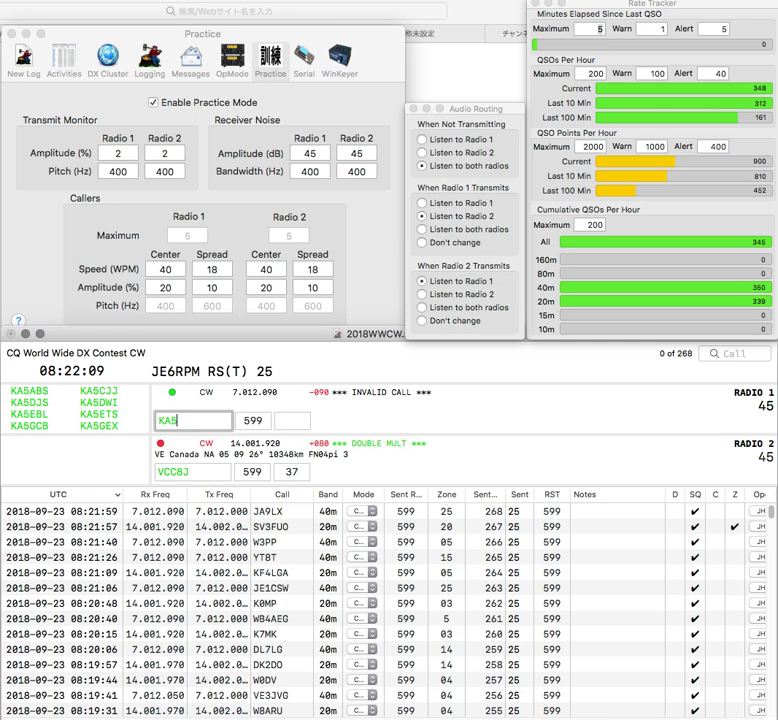
pyautogui.write('EBL')
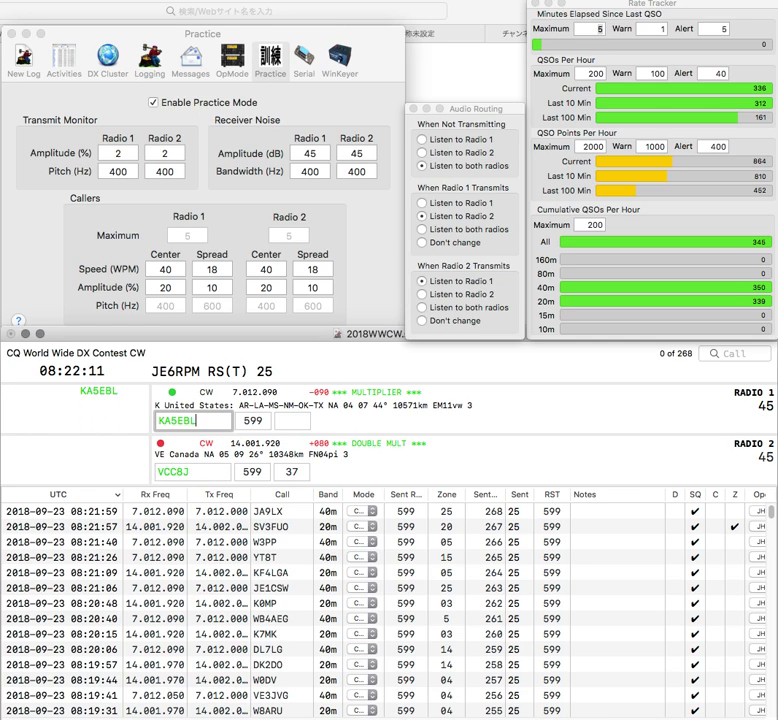
pyautogui.press('Return')
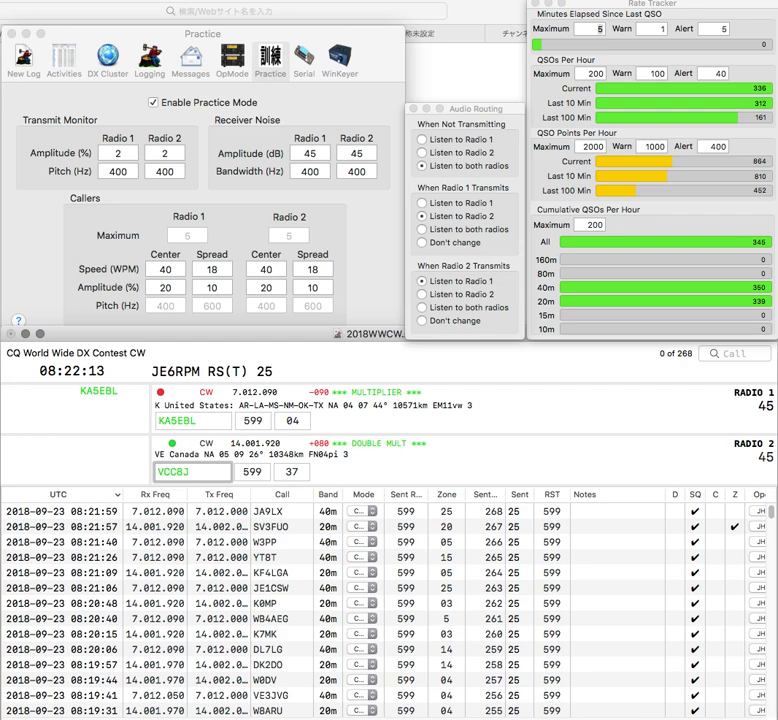
pyautogui.hotkey('shift', 'End')
pyautogui.write('7J')
pyautogui.press('Return')
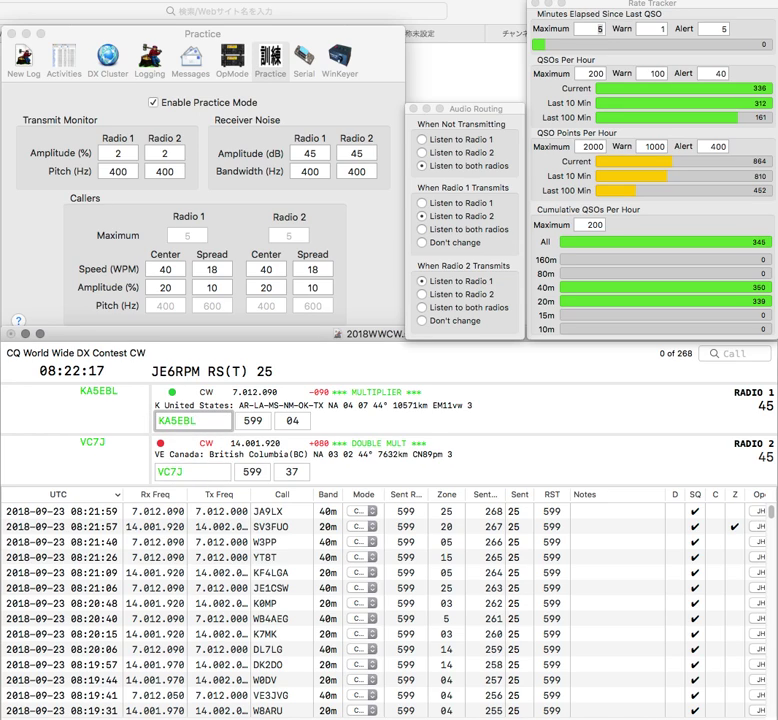
pyautogui.press('Return')
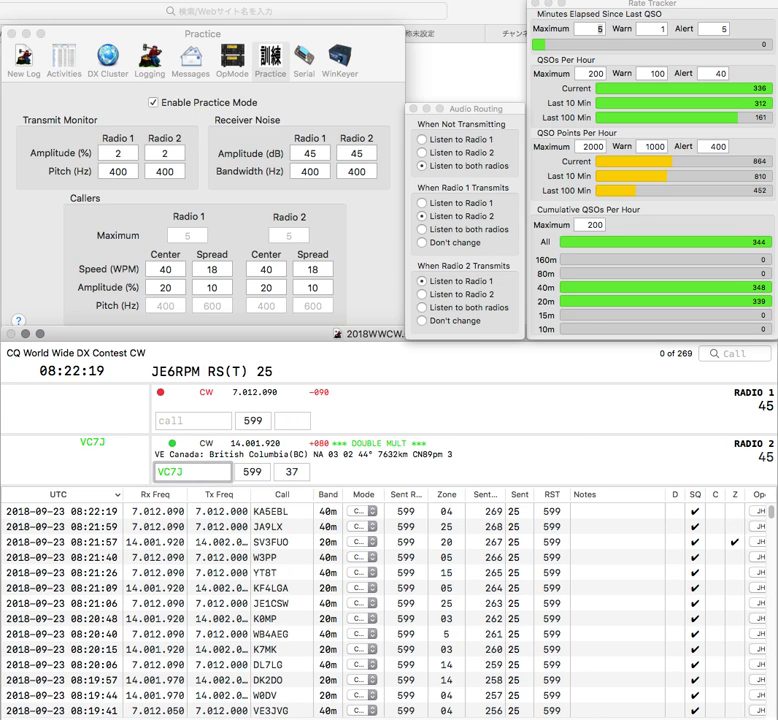
pyautogui.press('Tab')
pyautogui.write('3')
pyautogui.press('Return')
# Enter and send the partial calls 5CL on Radio 1 and E on Radio 2
pyautogui.write('5CL')
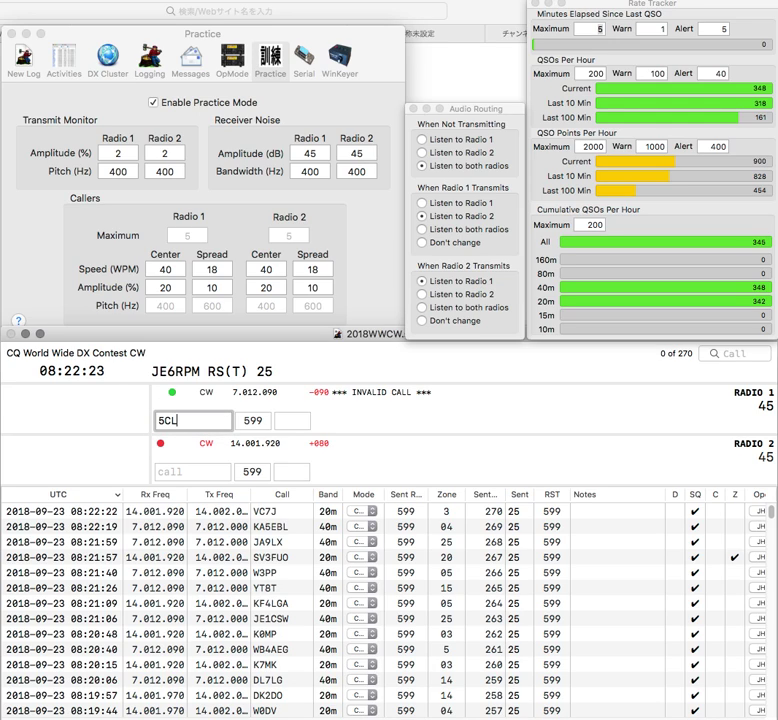
pyautogui.press('Return')
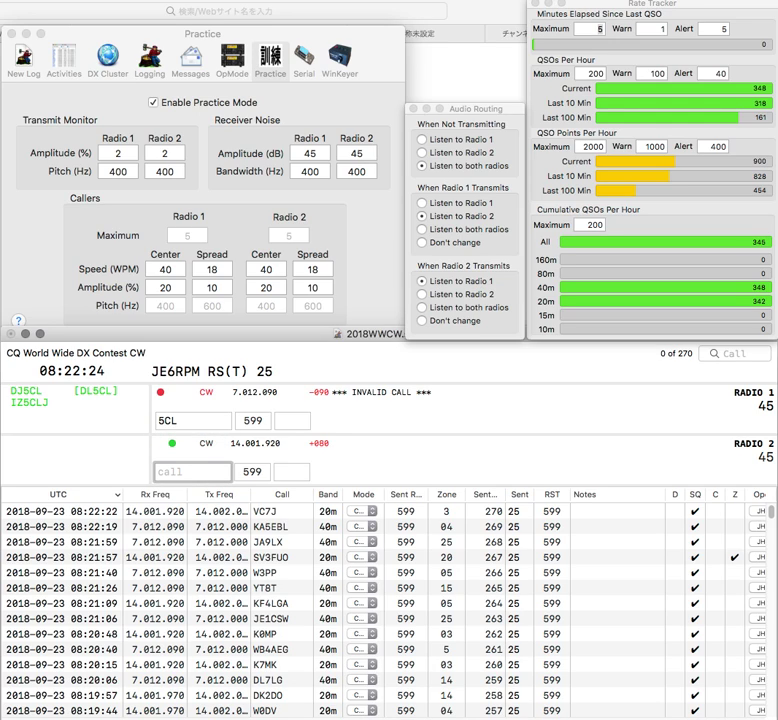
pyautogui.write('E')
pyautogui.press('Return')
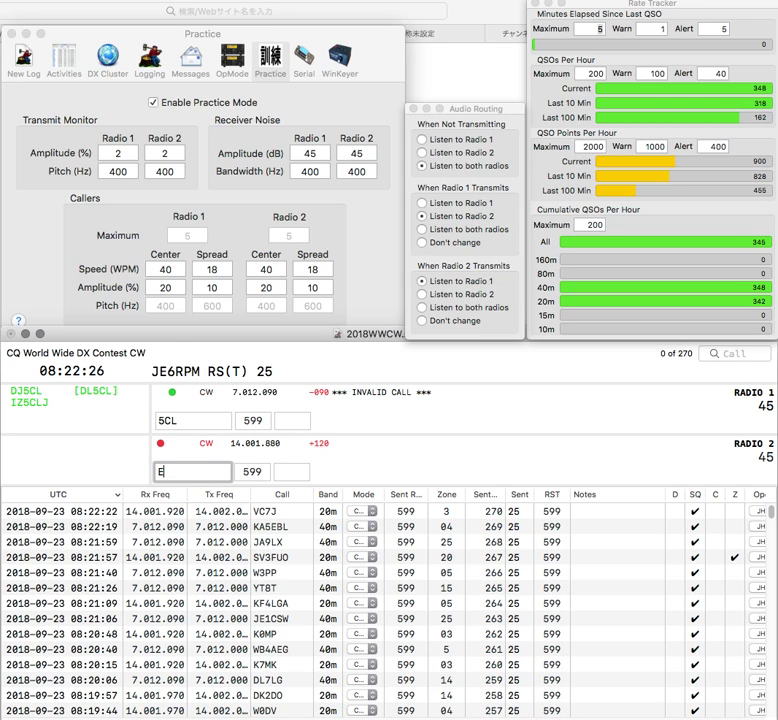
pyautogui.write('DL')
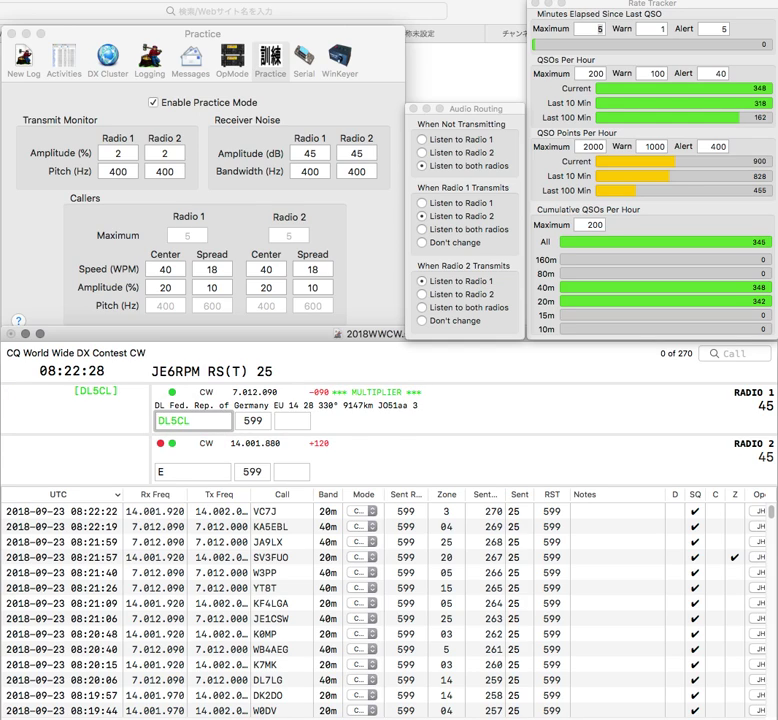
pyautogui.press('Return')
pyautogui.write('W2RM')
pyautogui.press('Return')
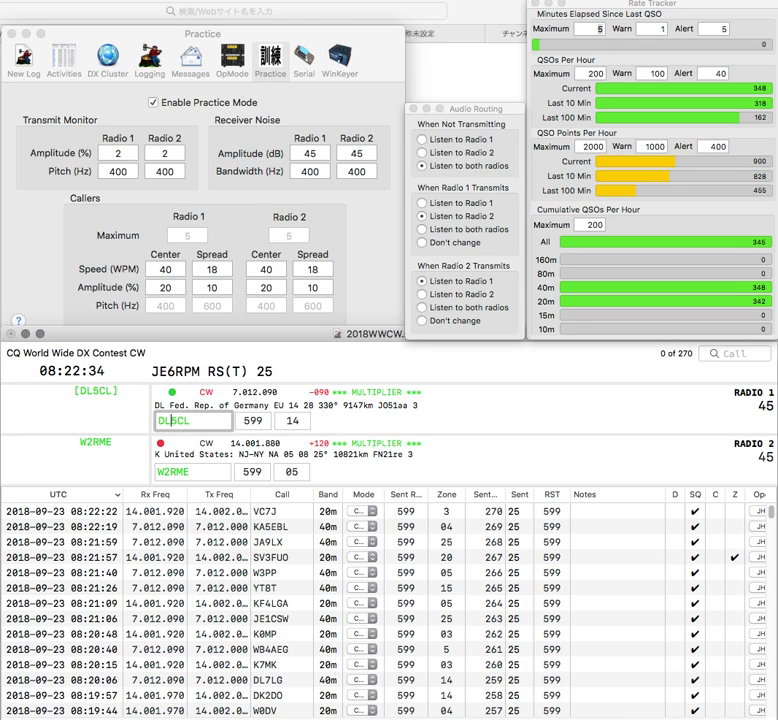
pyautogui.press('Return')
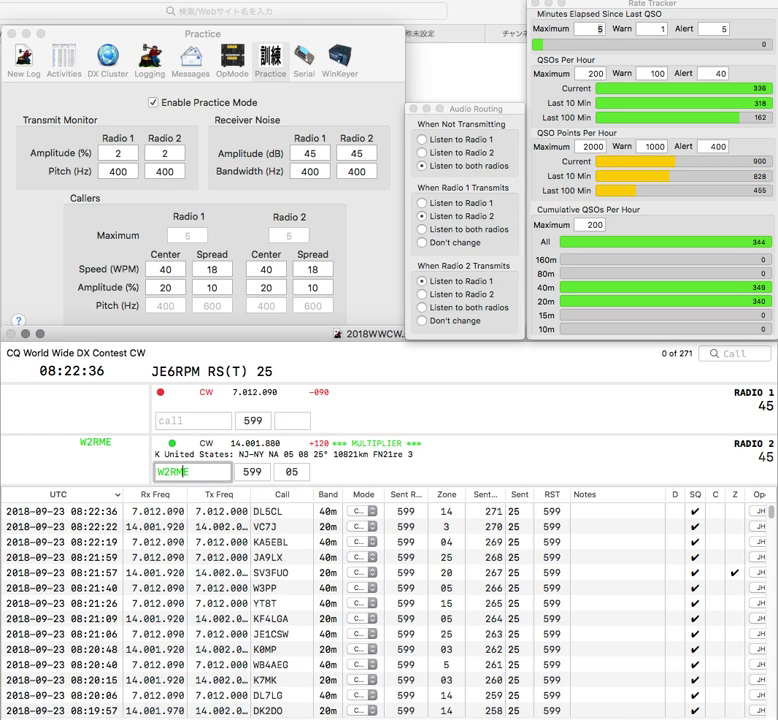
pyautogui.press('Return')
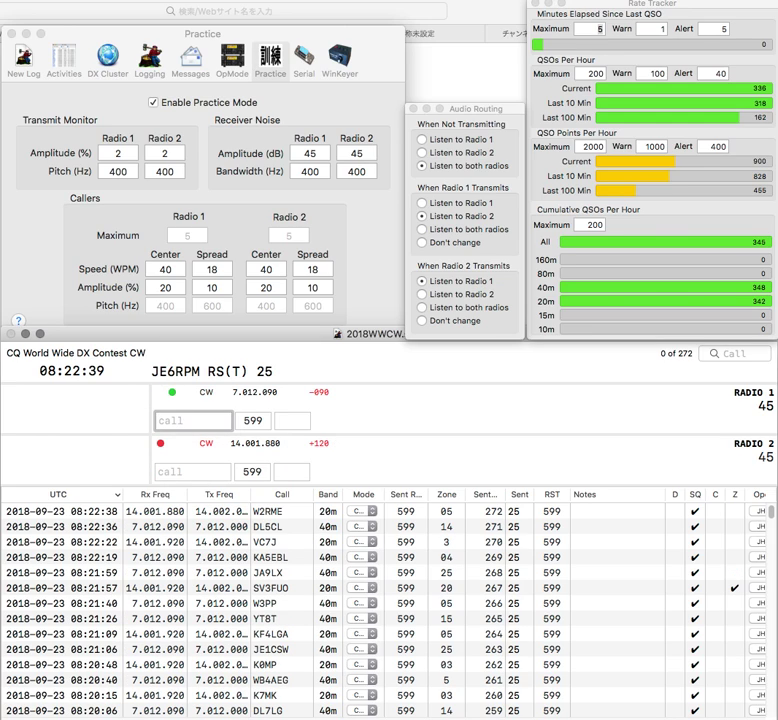
# Enter and send the partial call DL on Radio 1 and PJ4R on Radio 2
pyautogui.write('DL')
pyautogui.press('Return')
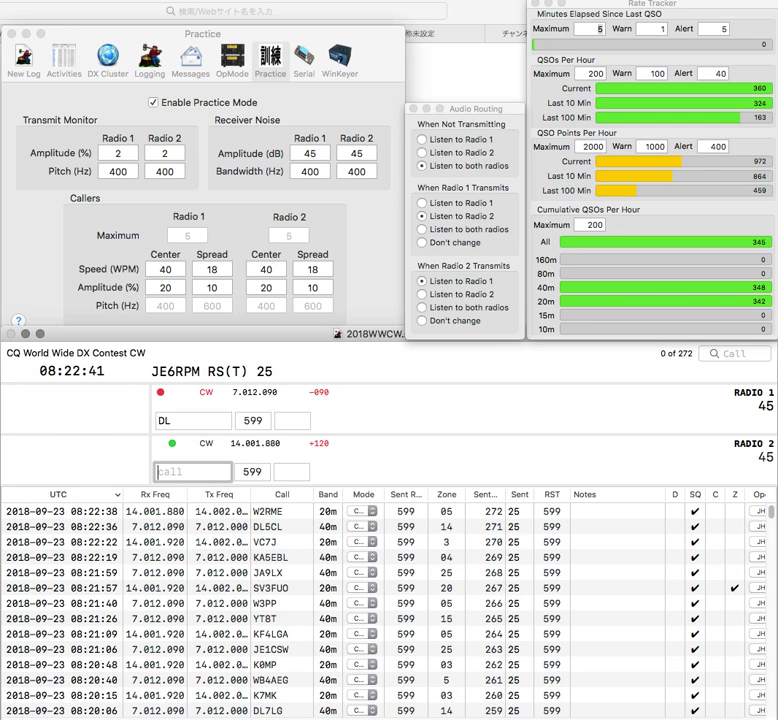
pyautogui.write('PJ4')
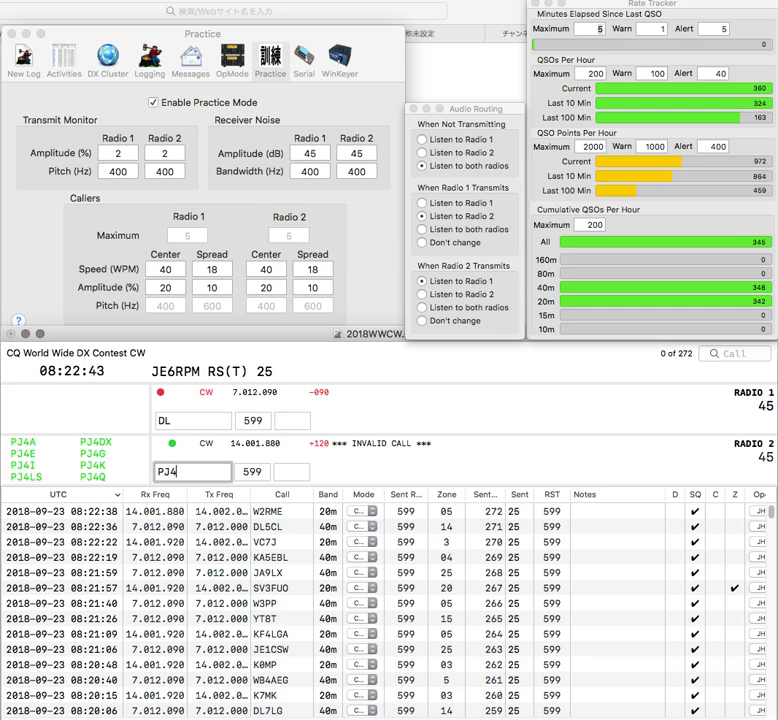
pyautogui.write('R')
pyautogui.press('Return')
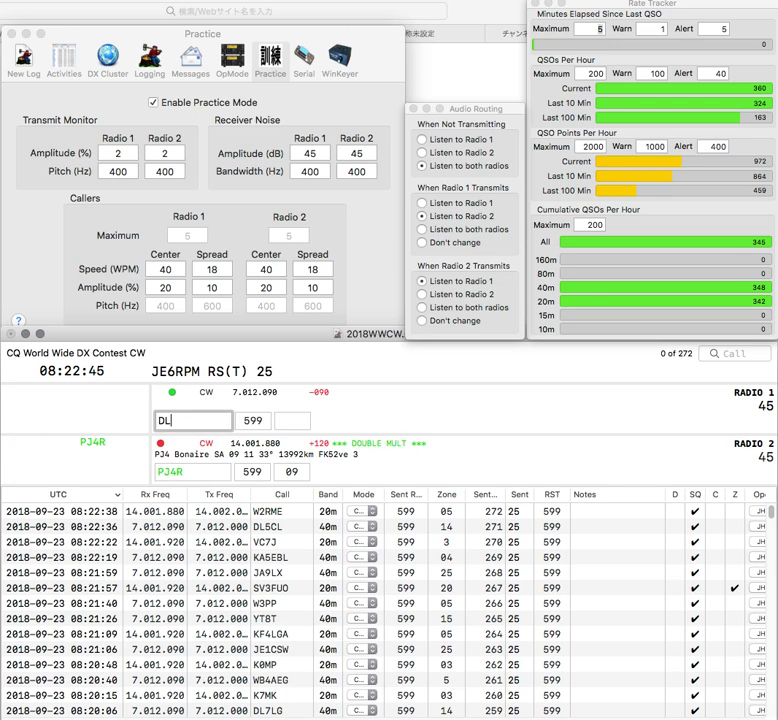
pyautogui.write('1NGS')
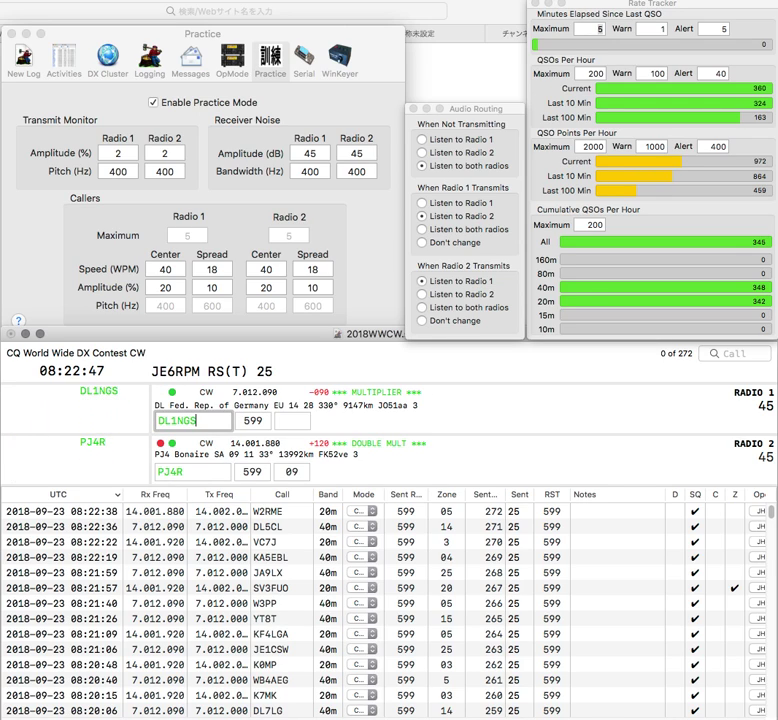
pyautogui.press('Return')
pyautogui.press('Return')
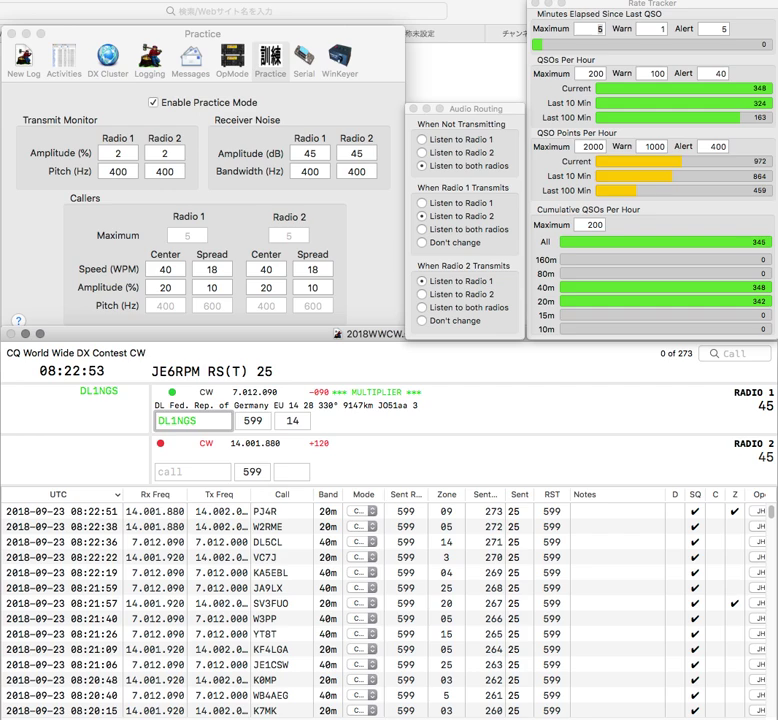
pyautogui.press('Return')
pyautogui.write('ES')
pyautogui.press('`')
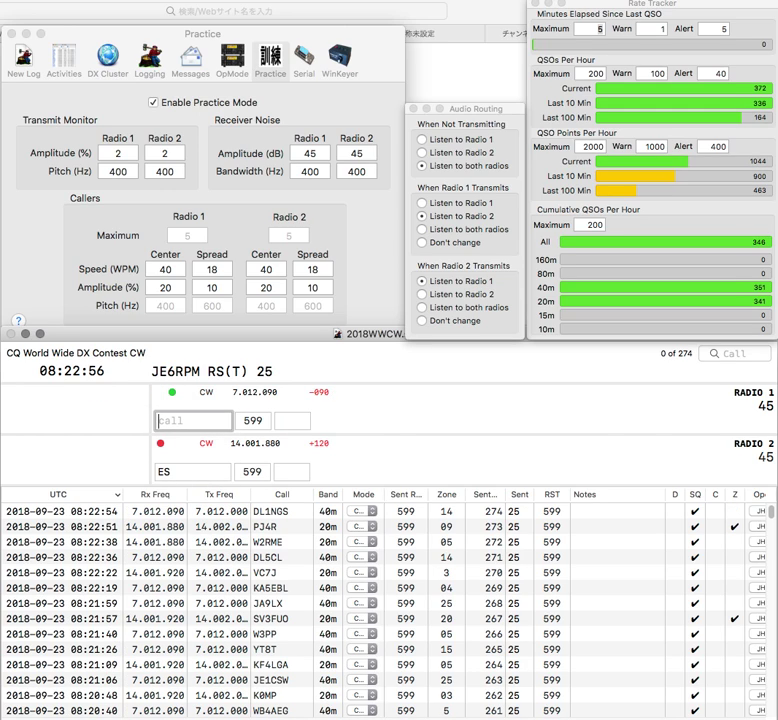
pyautogui.write('WA2M')
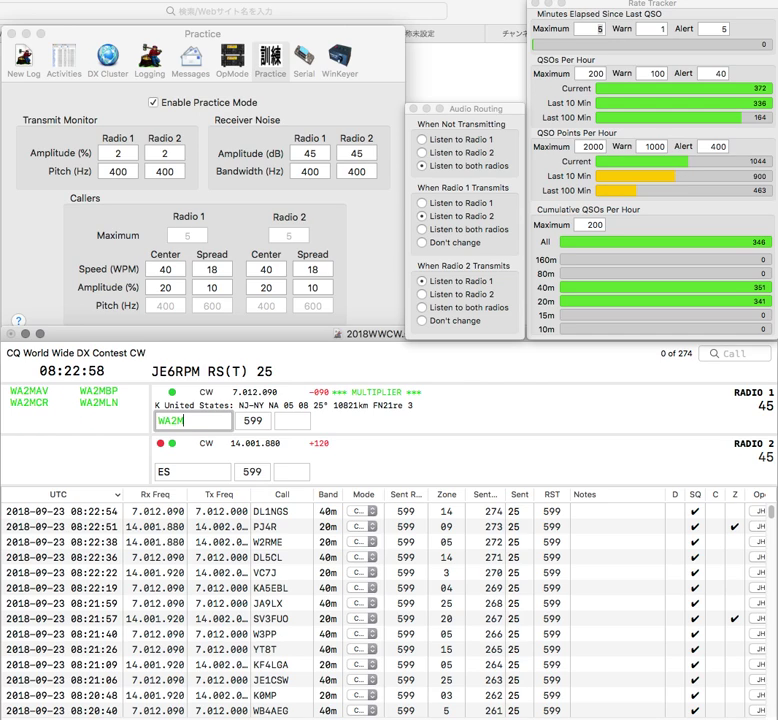
pyautogui.write('BP')
pyautogui.press('`')
pyautogui.press('`')
pyautogui.press('Return')
# Complete the Radio 2 call as ES2DJ and send it, and log both the WA2MBP and ES2DJ contacts
pyautogui.press('`')
pyautogui.write('2B')
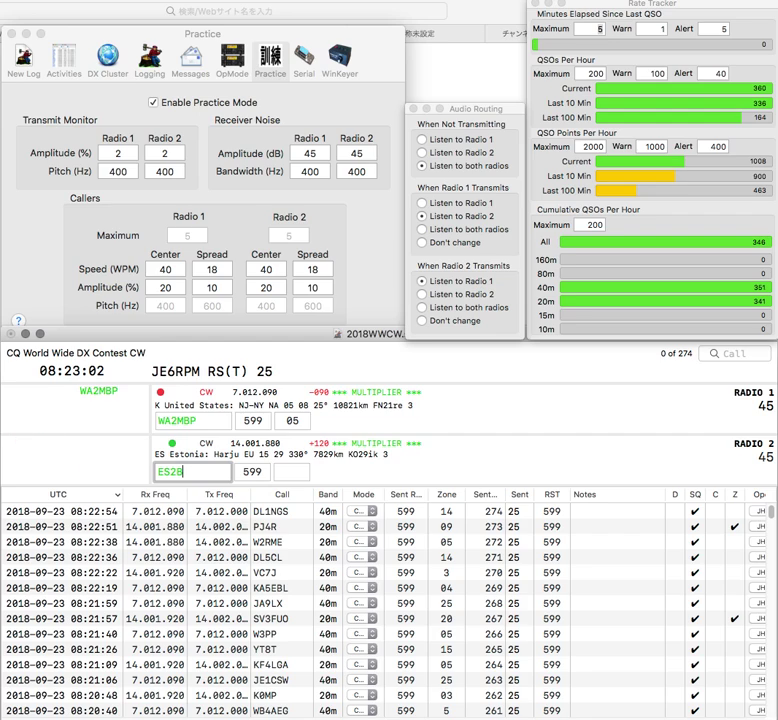
pyautogui.press('BackSpace')
pyautogui.write('DJ')
pyautogui.press('Return')
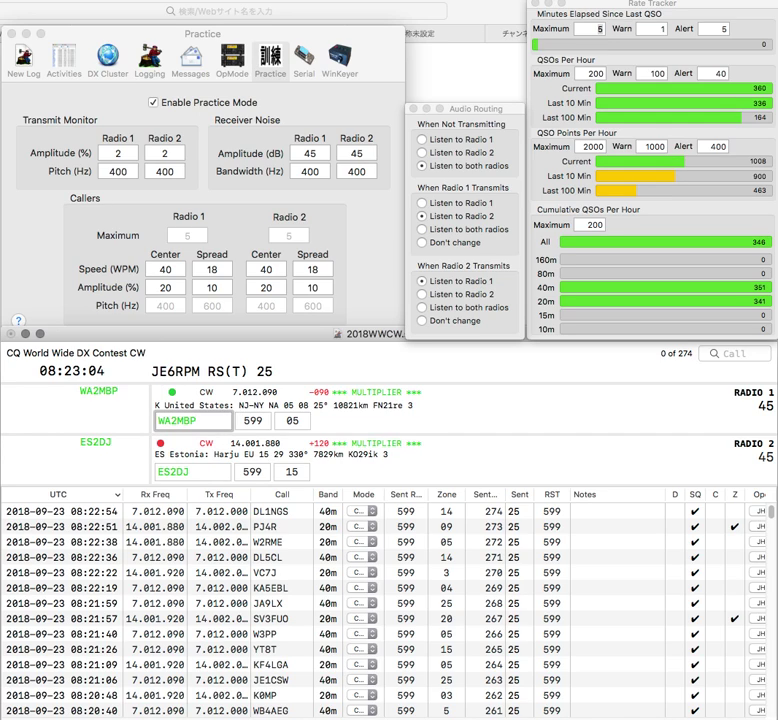
pyautogui.press('Return')
pyautogui.press('`')
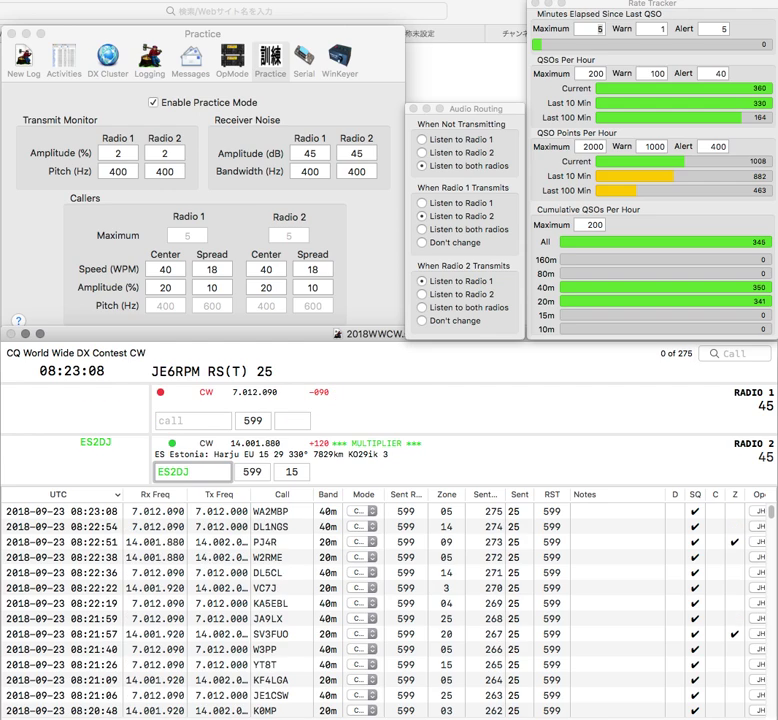
pyautogui.press('Return')
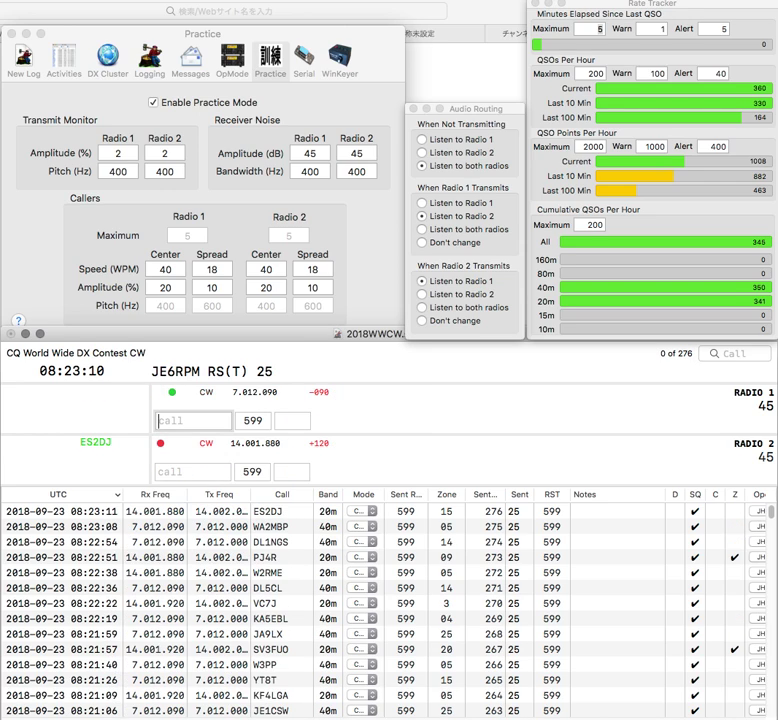
# Enter and send RC7K on Radio 1 and the partial call KC on Radio 2
pyautogui.write('RC7K')
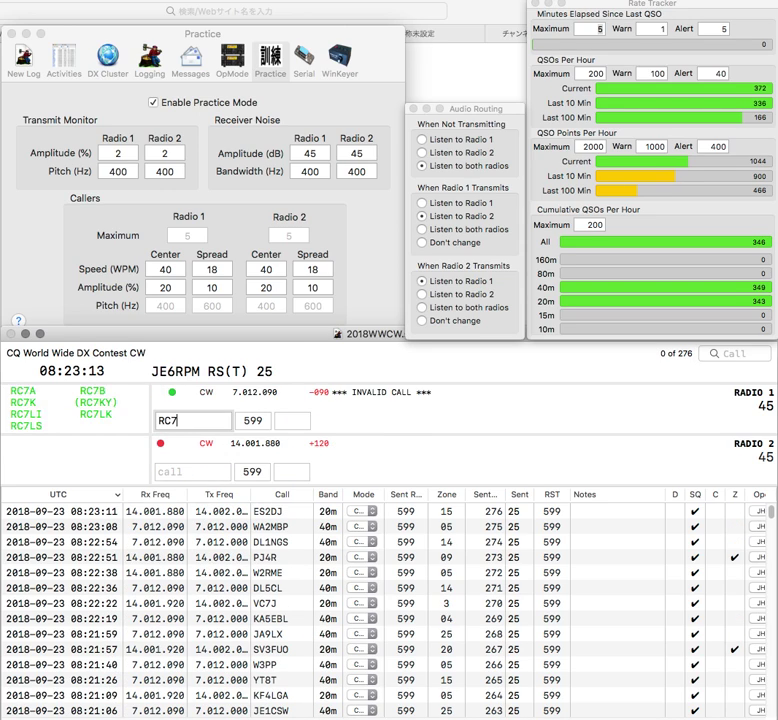
pyautogui.press('Return')
pyautogui.write('KC')
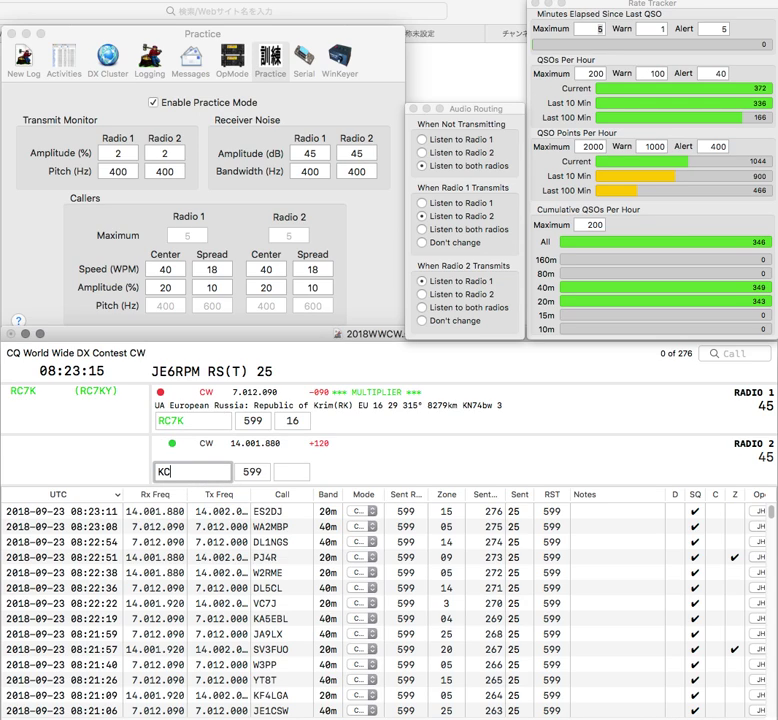
pyautogui.press('Return')
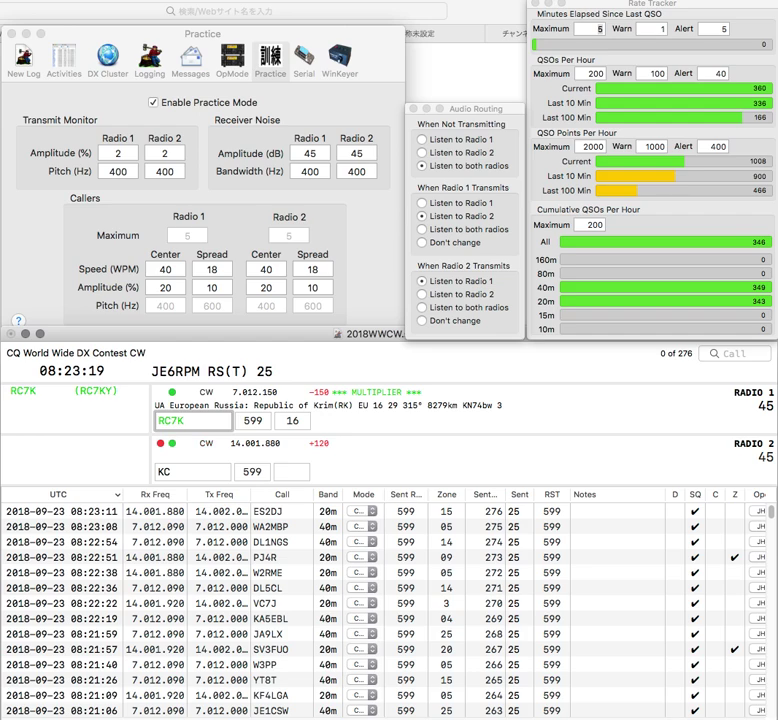
pyautogui.press('Return')
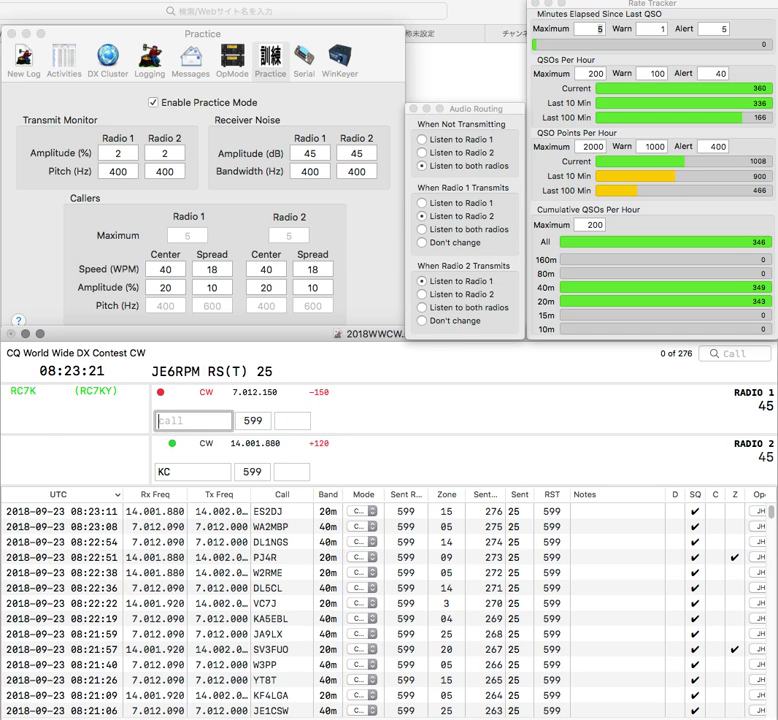
pyautogui.press('BackSpace')
pyautogui.write('F')
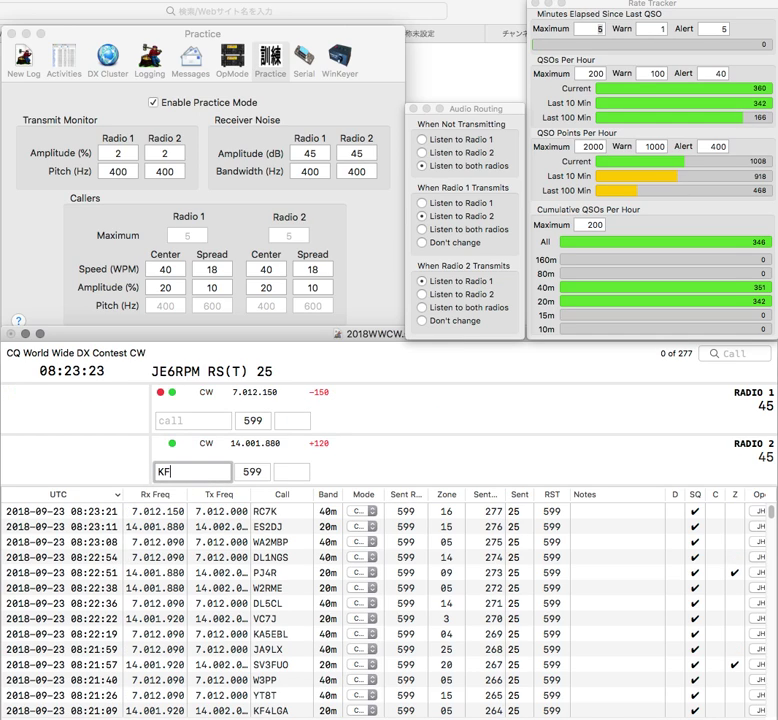
pyautogui.press('Return')
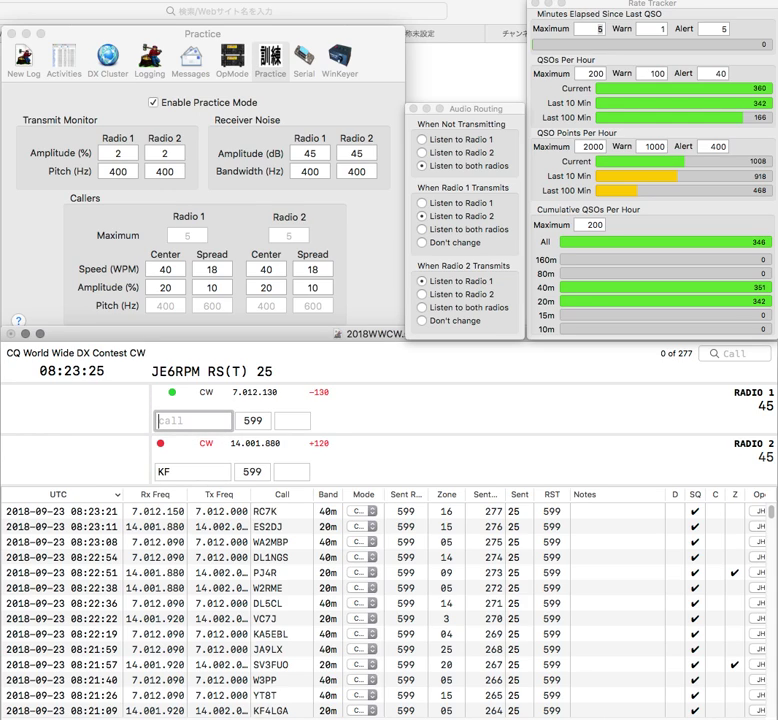
# Enter the partial call FT on Radio 1, and send the partial calls on both radios to get repeats
pyautogui.write('FT')
pyautogui.press('Return')
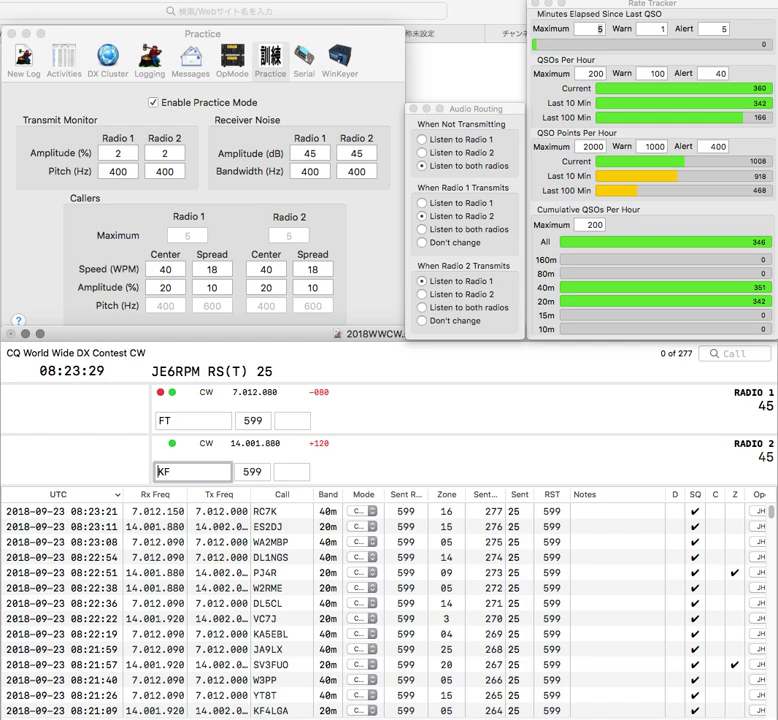
pyautogui.press('Return')
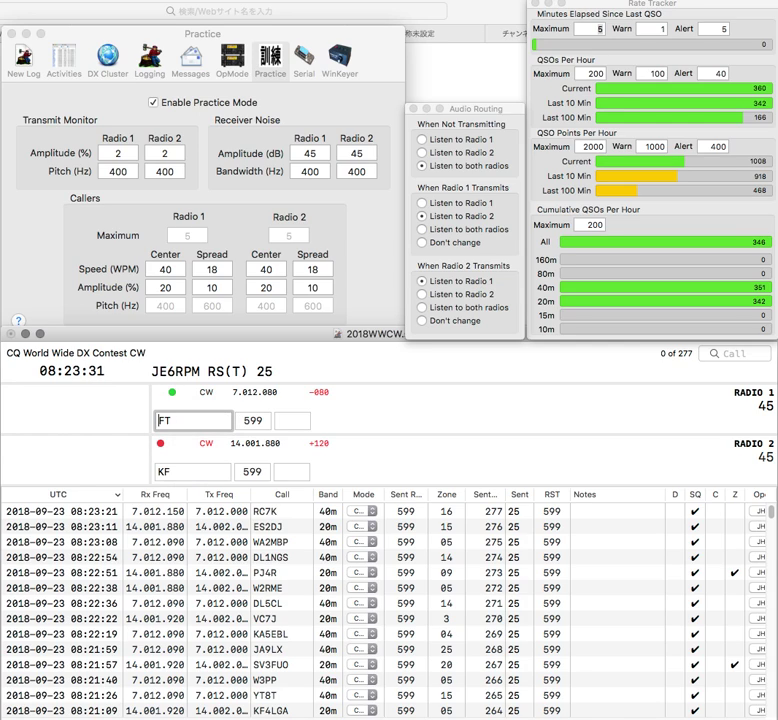
pyautogui.press('Return')
pyautogui.write('K6M')
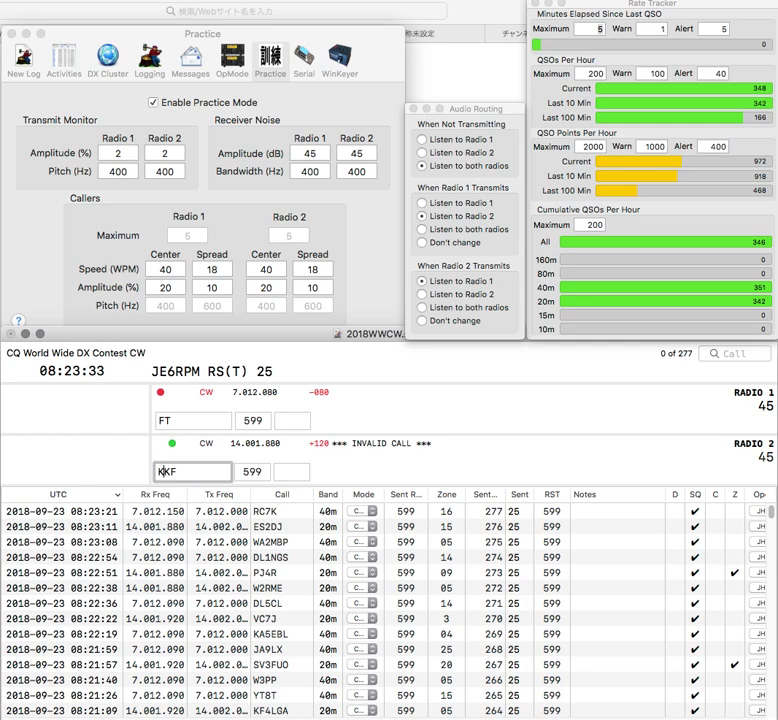
pyautogui.press('Return')
pyautogui.write('W8')
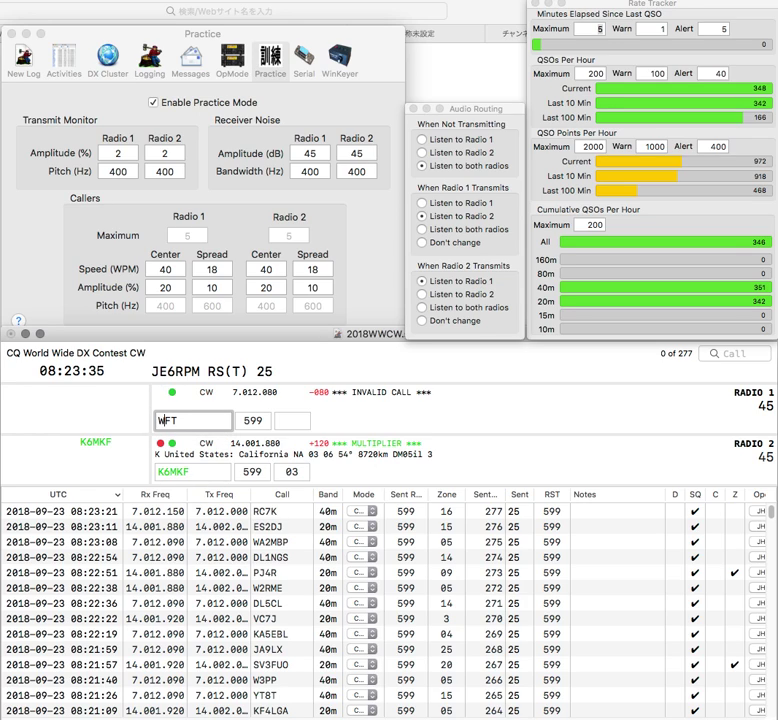
pyautogui.press('Return')
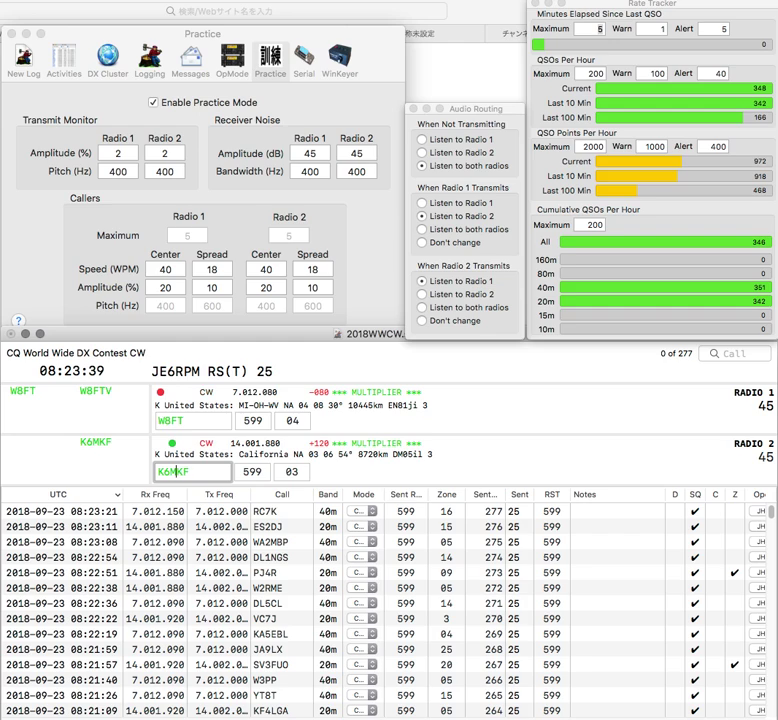
pyautogui.press('Return')
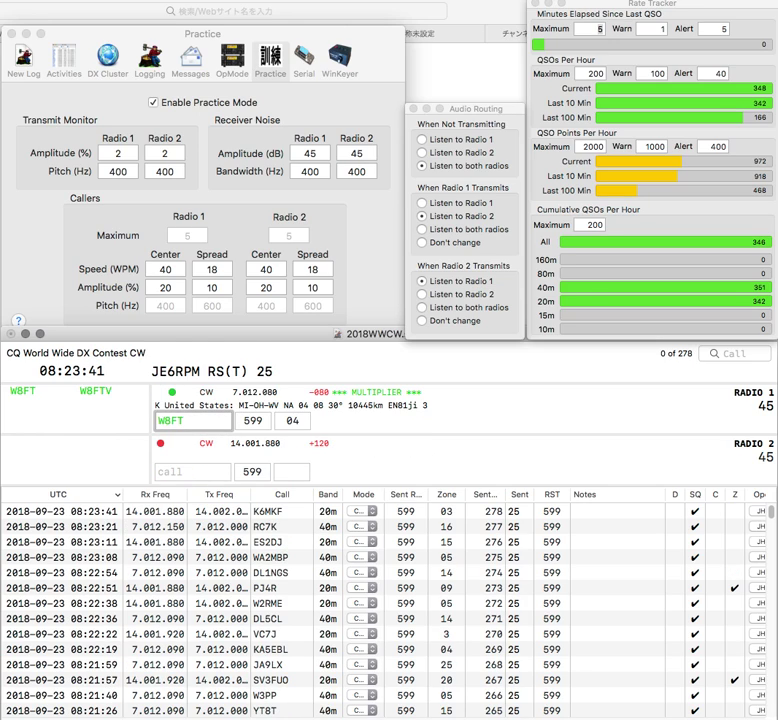
pyautogui.press('Right')
pyautogui.write('A')
pyautogui.press('Delete')
pyautogui.write('S')
pyautogui.press('Return')
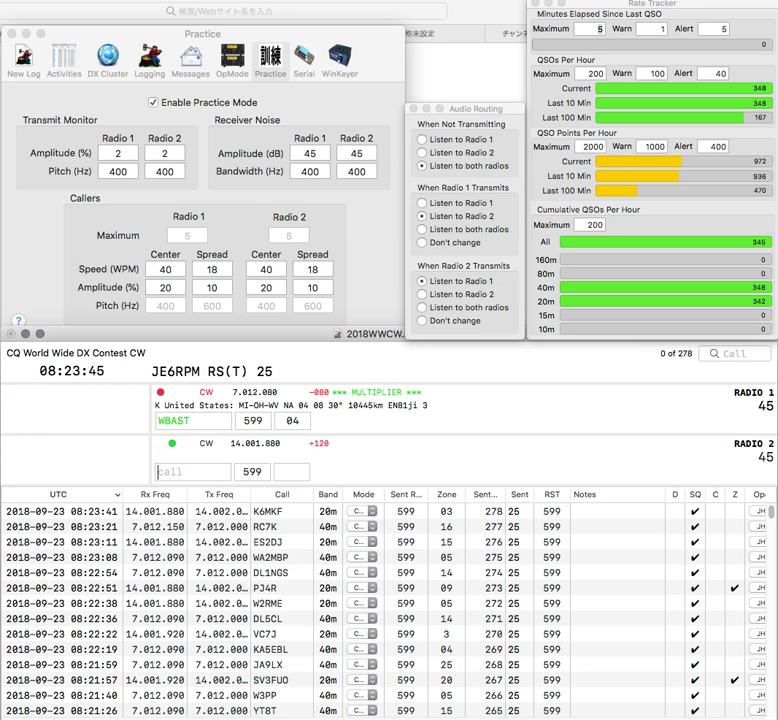
pyautogui.write('HT')
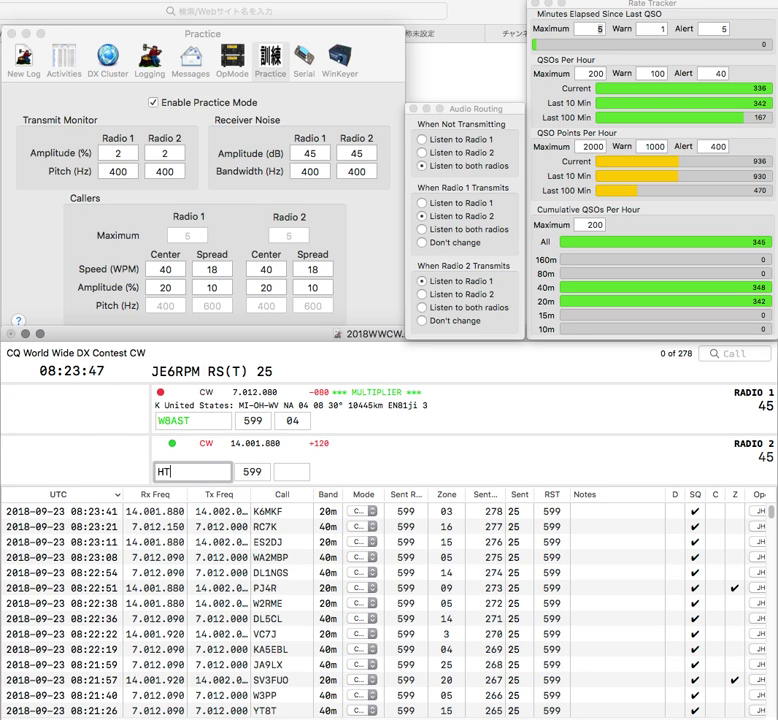
pyautogui.press('Return')
# Correct the Radio 1 call to W8AHT, complete the Radio 2 call as PJ5HT, and send both
pyautogui.press('Left')
pyautogui.press('BackSpace')
pyautogui.write('H')
pyautogui.press('Return')
pyautogui.write('PJ4')
pyautogui.press('BackSpace')
pyautogui.write('5')
pyautogui.press('Return')
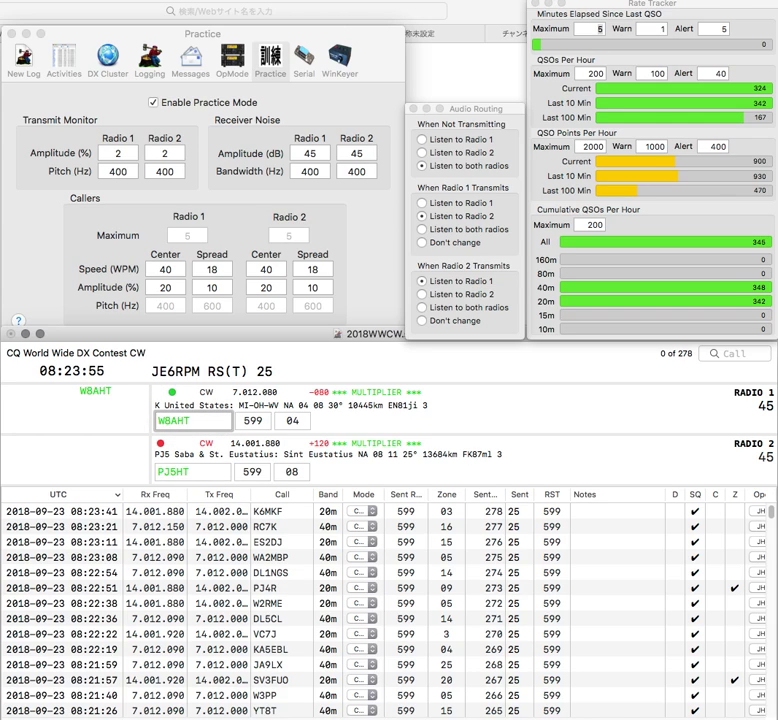
pyautogui.press('Tab')
pyautogui.press('Left')
pyautogui.press('BackSpace')
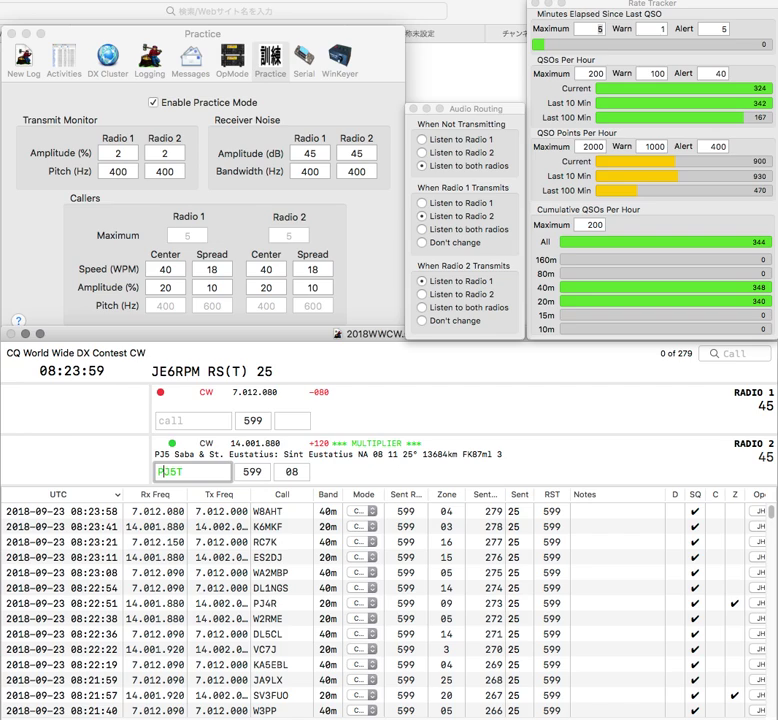
pyautogui.click(168, 471)
pyautogui.press('BackSpace')
pyautogui.write('W')
pyautogui.press('Return')
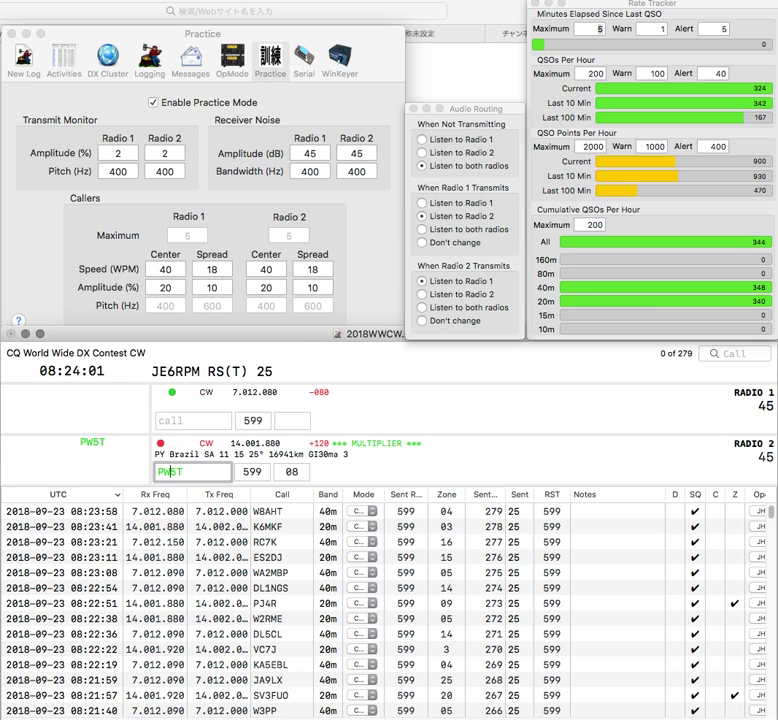
# Enter and send PJ4K on Radio 1, and log the PW5T contact on Radio 2 with zone 11
pyautogui.write('PJ4K')
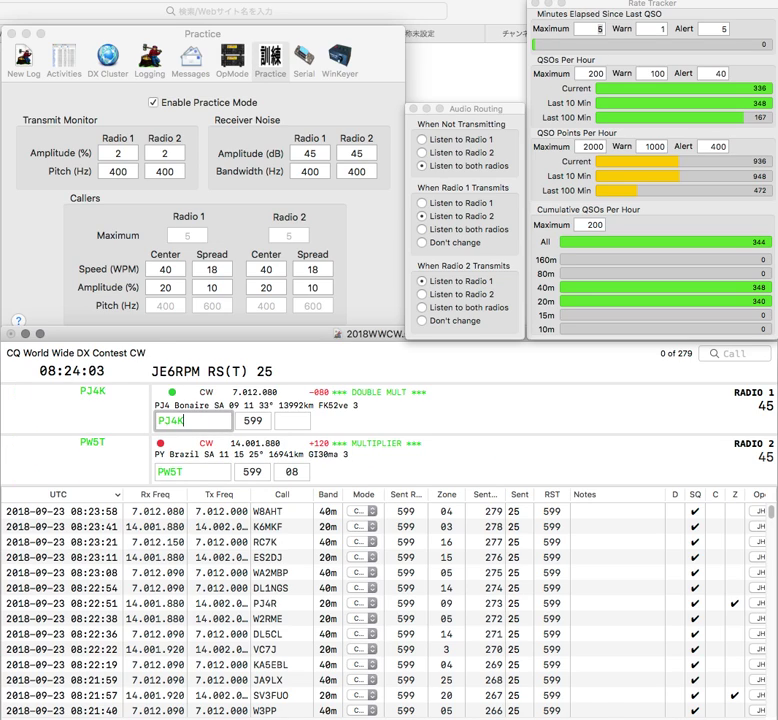
pyautogui.press('Return')
pyautogui.press('Tab')
pyautogui.write('11')
pyautogui.press('Return')
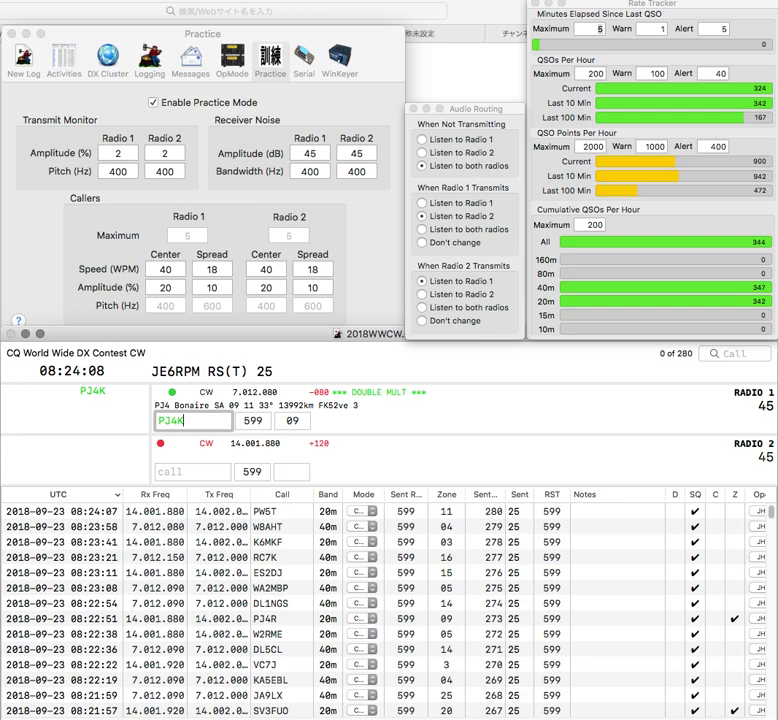
pyautogui.write('PD8B')
pyautogui.press('Return')
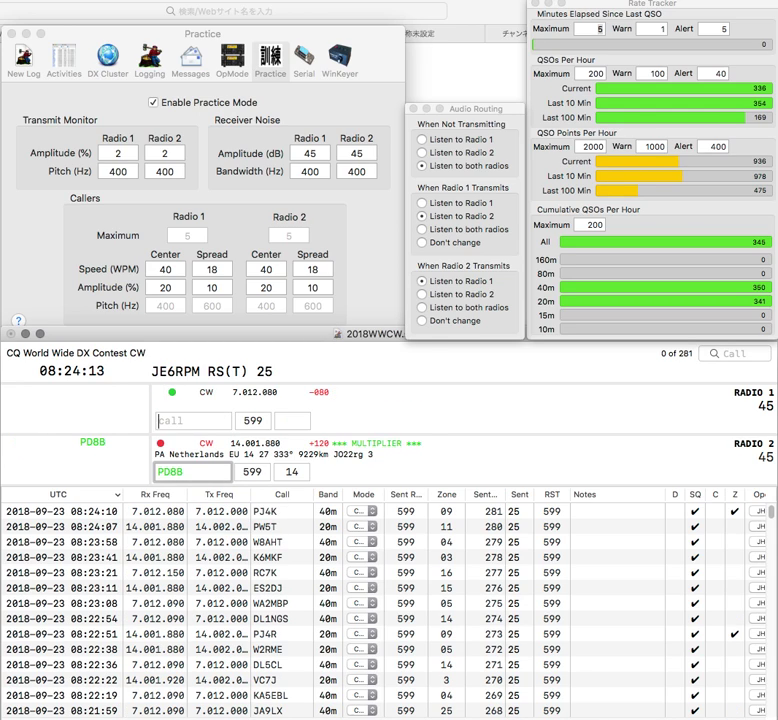
pyautogui.write('IQ')
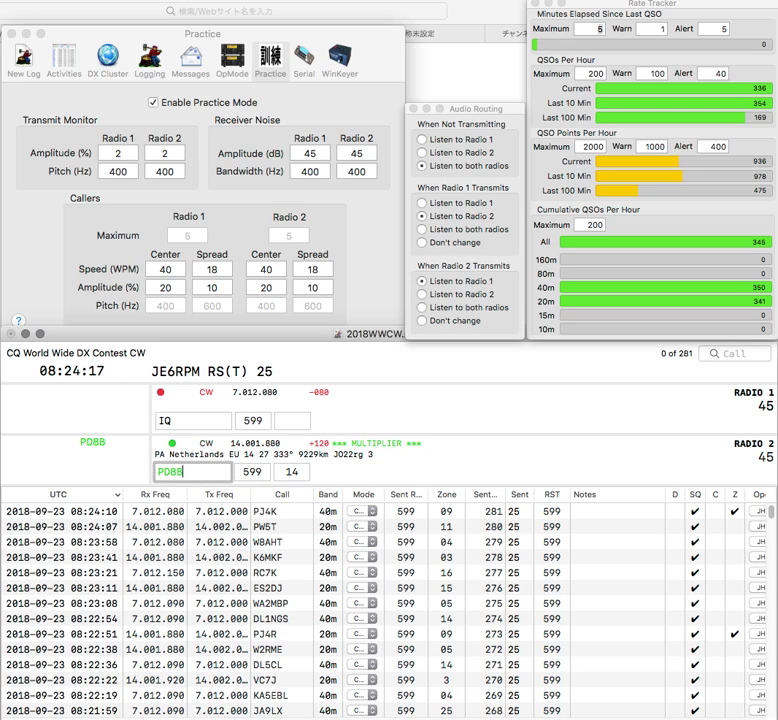
pyautogui.press('Return')
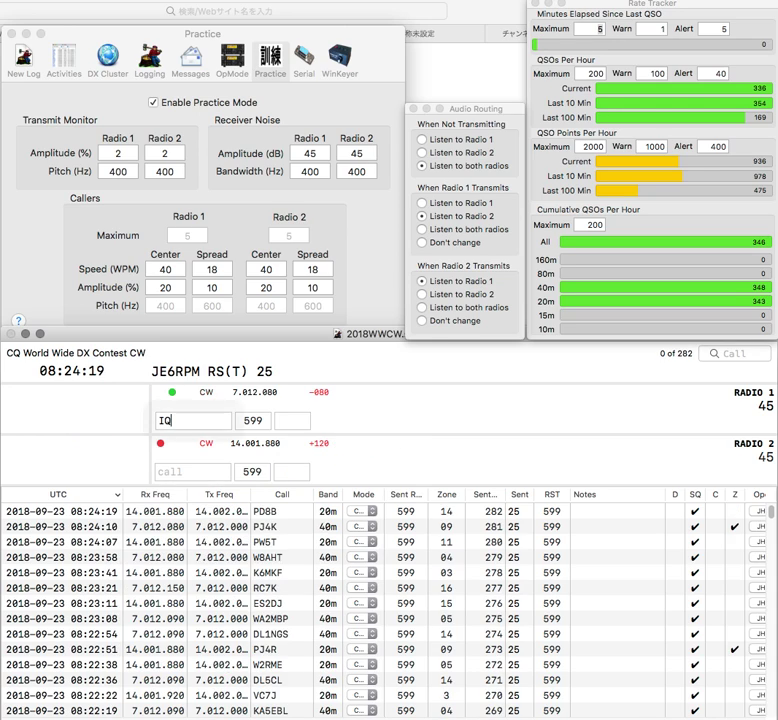
# Correct and complete the Radio 1 call as IO4X and send it
pyautogui.write('O4')
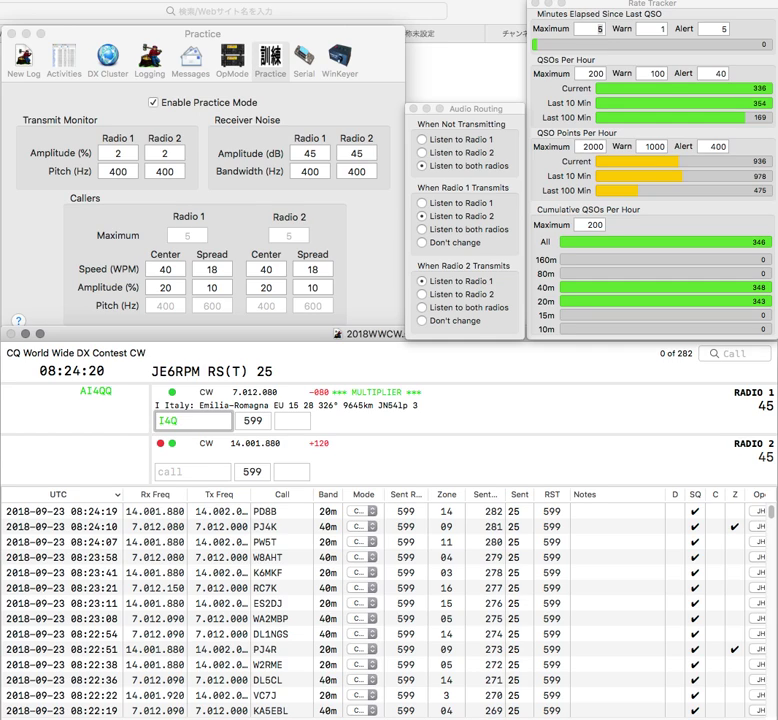
pyautogui.press('Delete')
pyautogui.write('X')
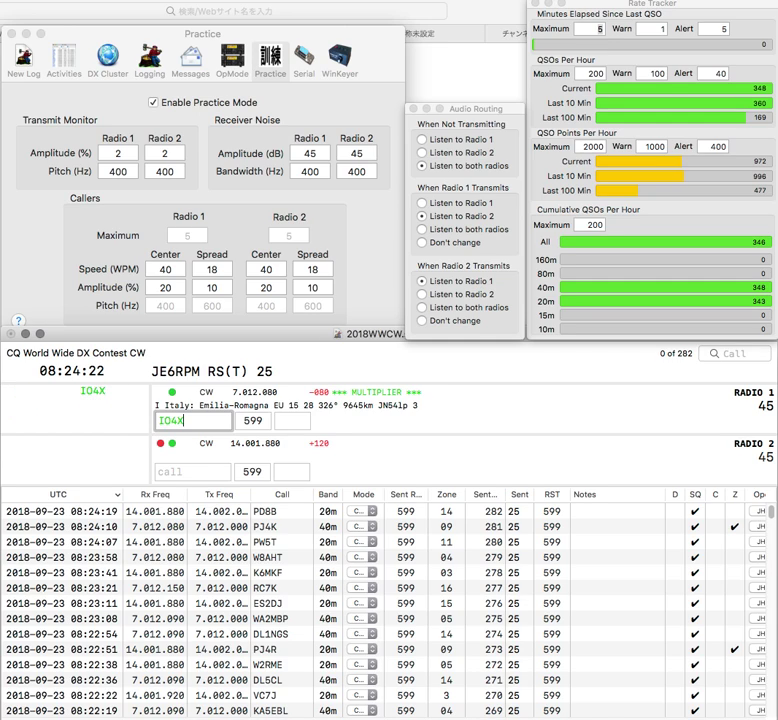
pyautogui.press('Return')
# Enter and send the partial call EW on Radio 2, and log the IO4X contact on Radio 1
pyautogui.write('IE')
pyautogui.press('BackSpace')
pyautogui.press('BackSpace')
pyautogui.write('EW')
pyautogui.press('Return')
pyautogui.press('Return')
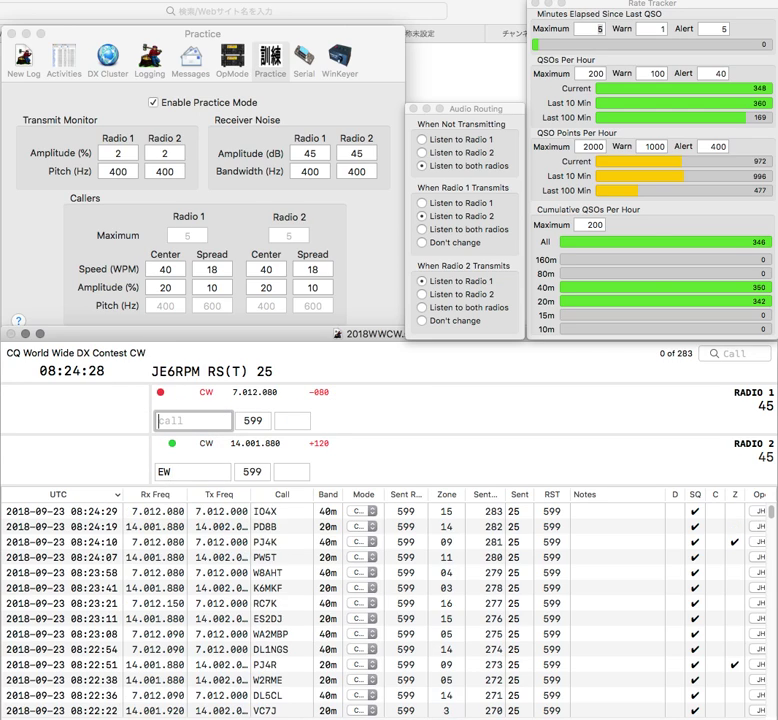
pyautogui.write('7EW')
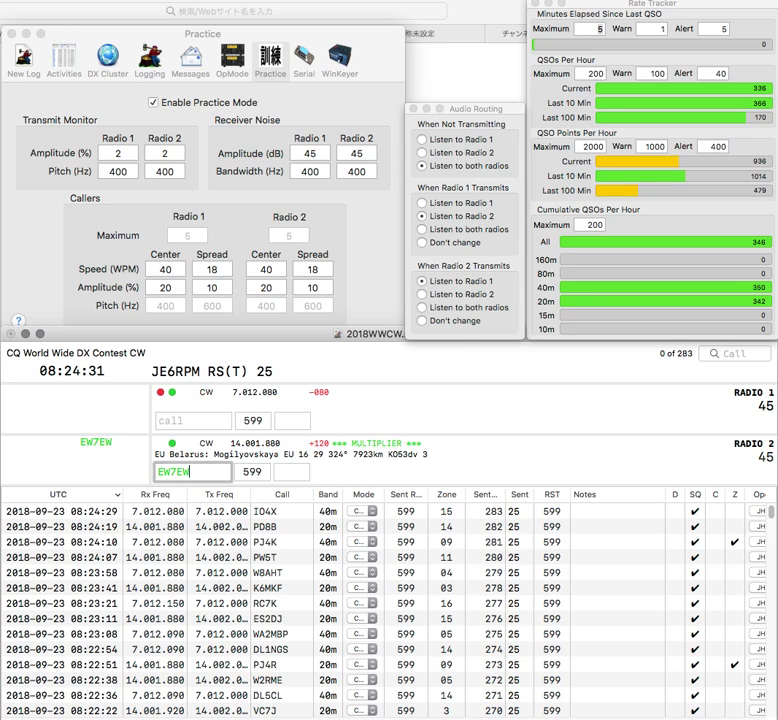
pyautogui.press('Return')
pyautogui.write('9OGF')
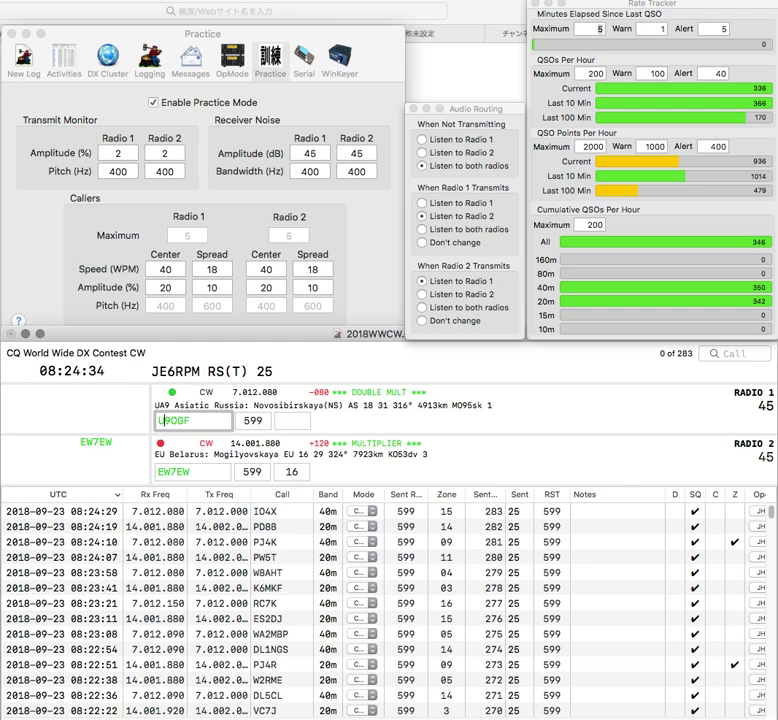
pyautogui.press('Return')
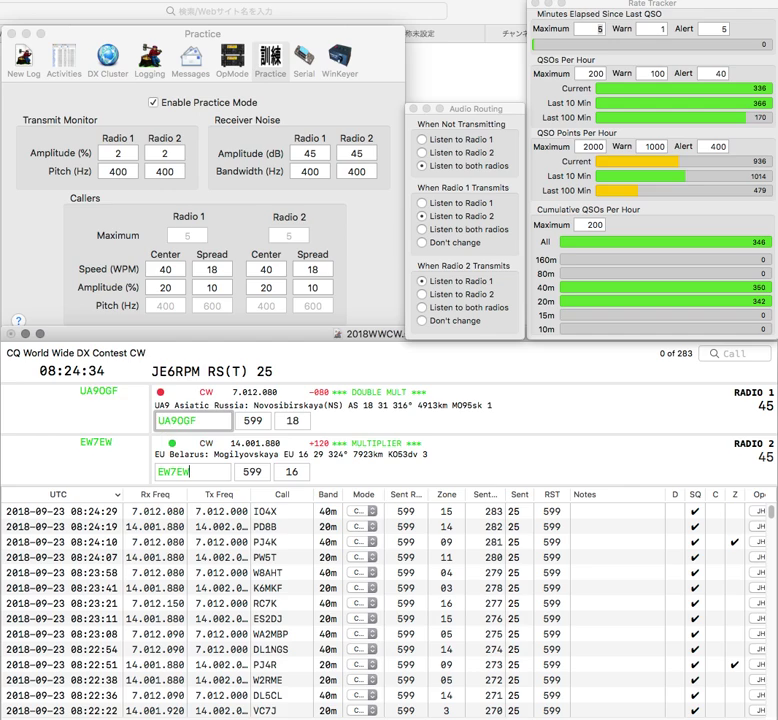
pyautogui.press('Return')
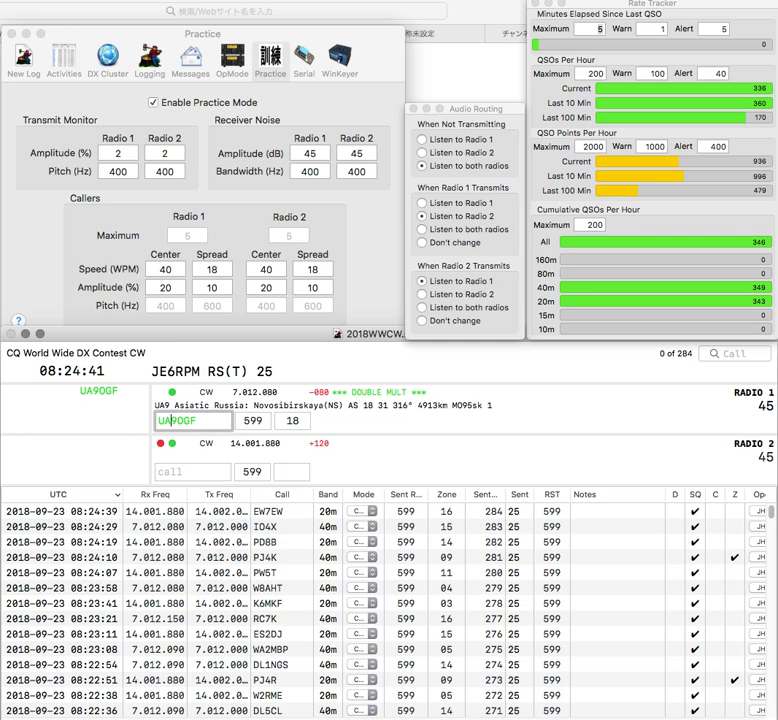
pyautogui.press('Return')
# Enter and send the partial calls RT on Radio 2 and 1CT on Radio 1
pyautogui.write('R')
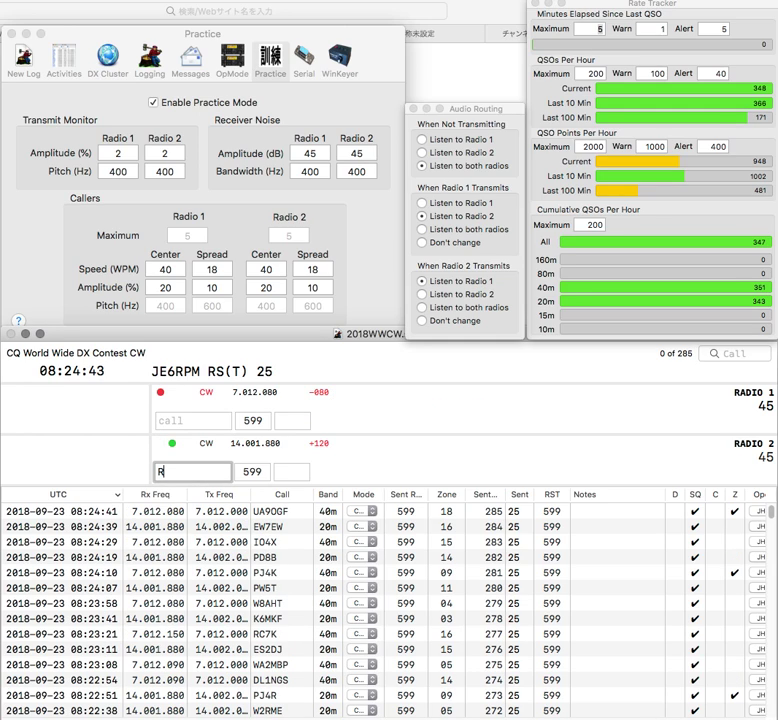
pyautogui.write('T')
pyautogui.press('Return')
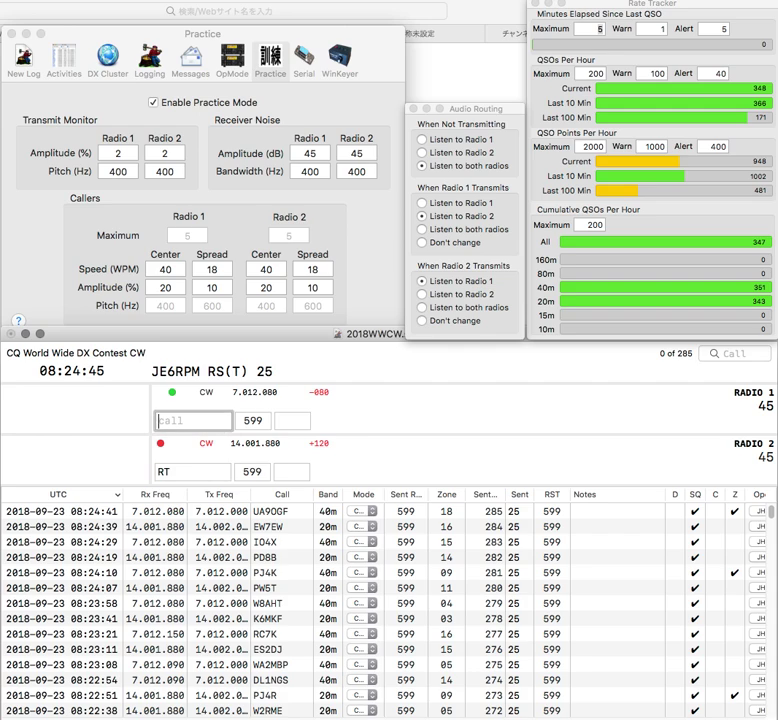
pyautogui.write('1CT')
pyautogui.press('Return')
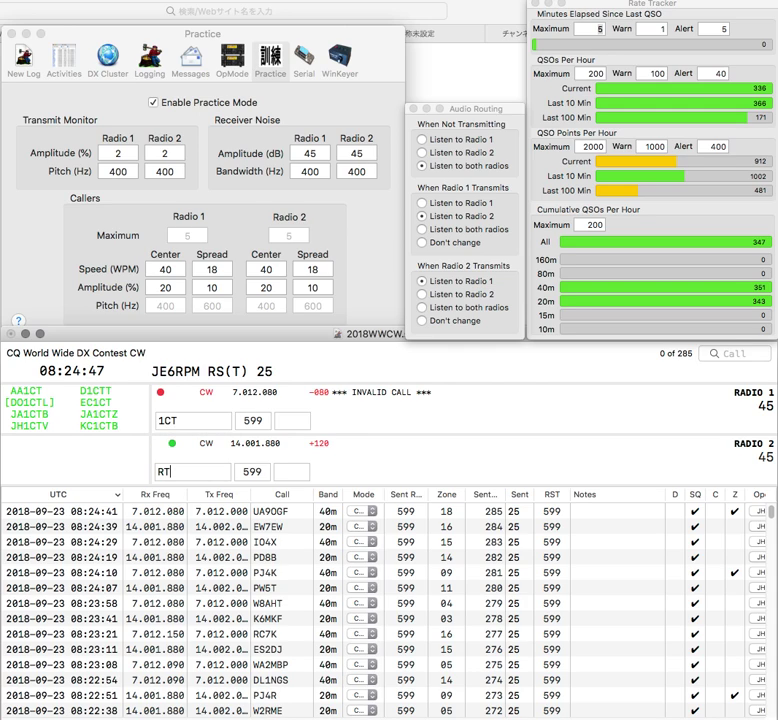
# Complete the Radio 2 call as RT4D and the Radio 1 call as LY1CT, and send and log both contacts
pyautogui.write('4D')
pyautogui.press('Return')
pyautogui.write('LY')
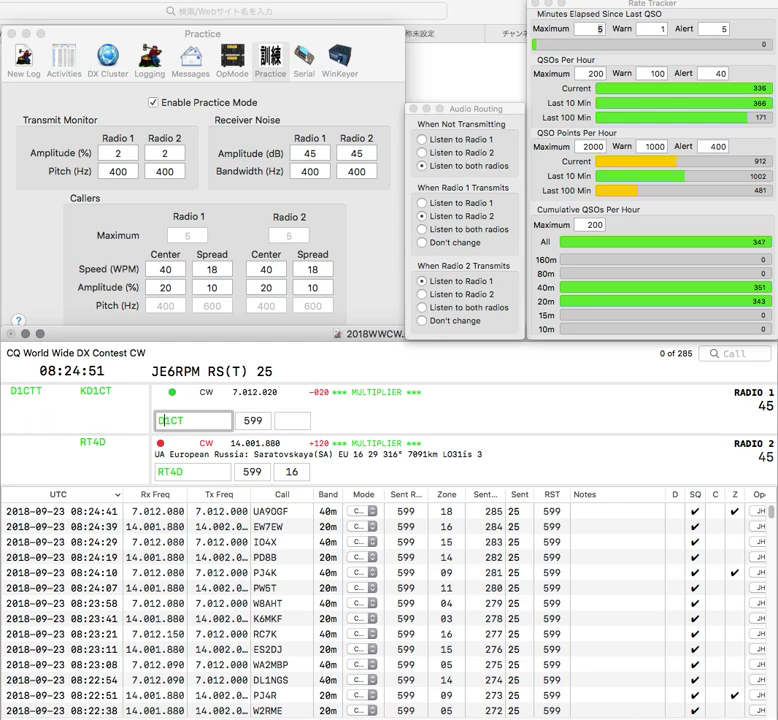
pyautogui.press('Return')
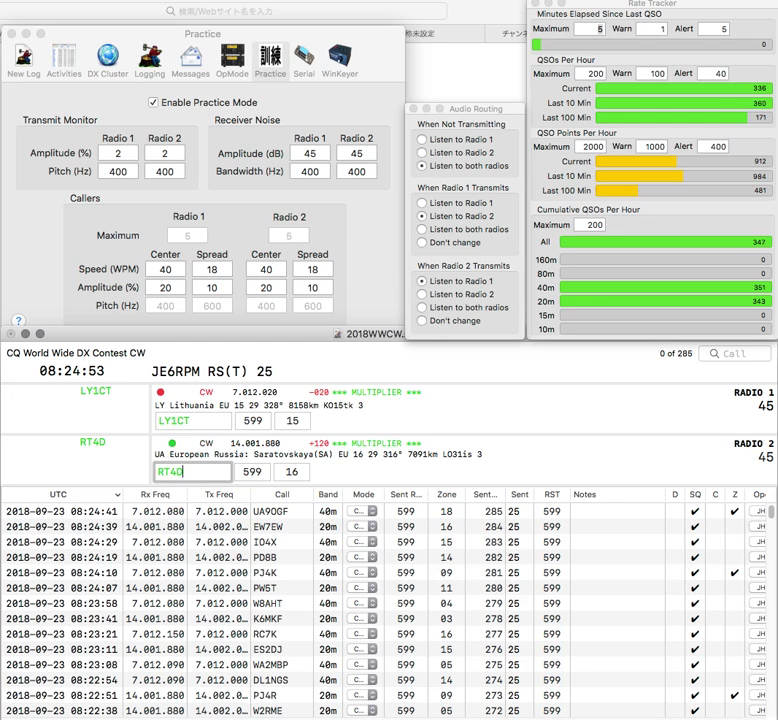
pyautogui.press('Return')
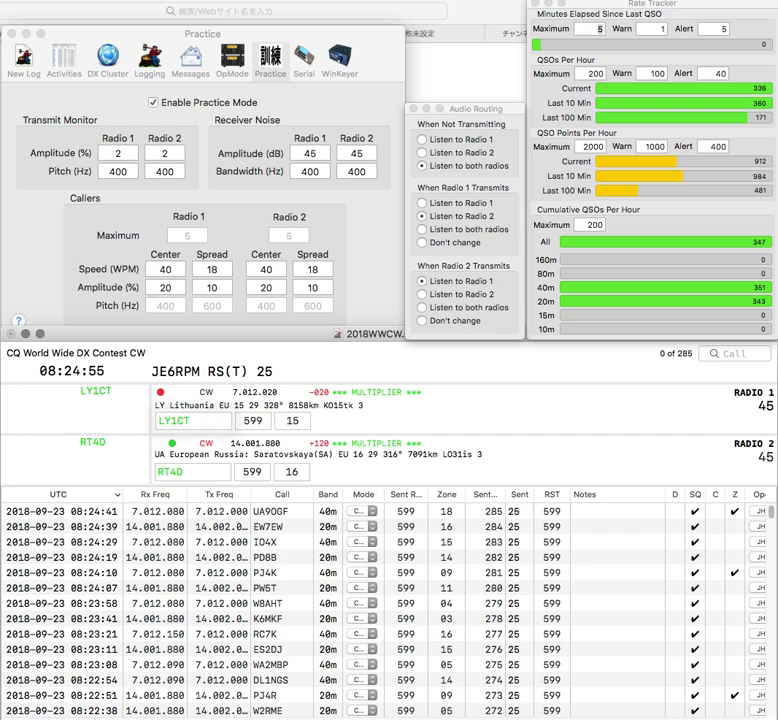
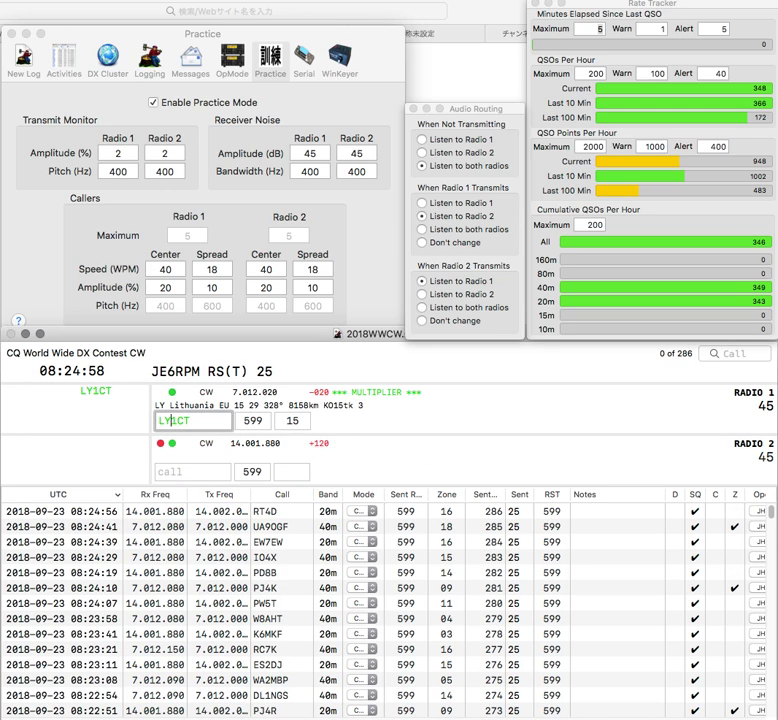
pyautogui.press('Return')
# Enter and send the partial call GO on Radio 2 and the call WA7AA on Radio 1
pyautogui.write('GO')
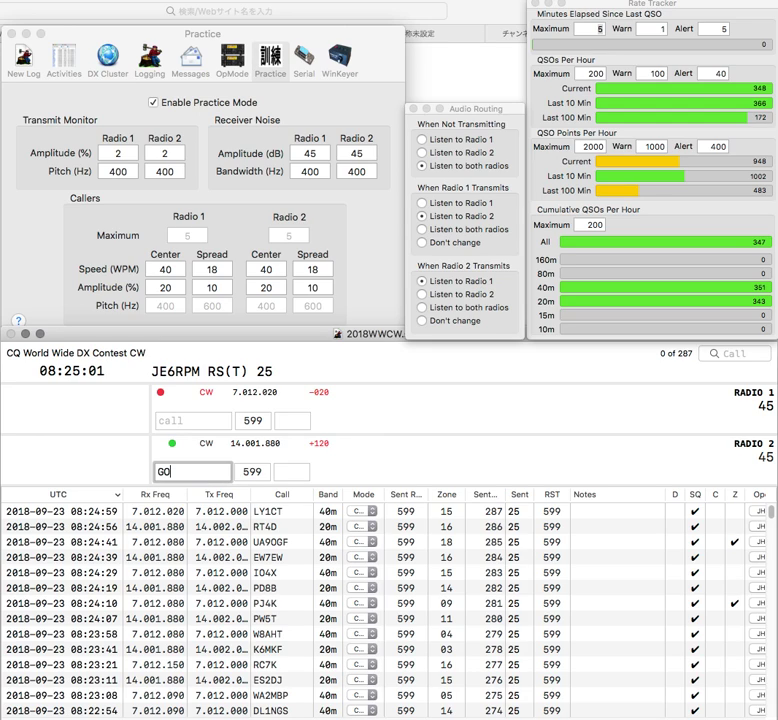
pyautogui.press('Return')
pyautogui.write('WA7AA')
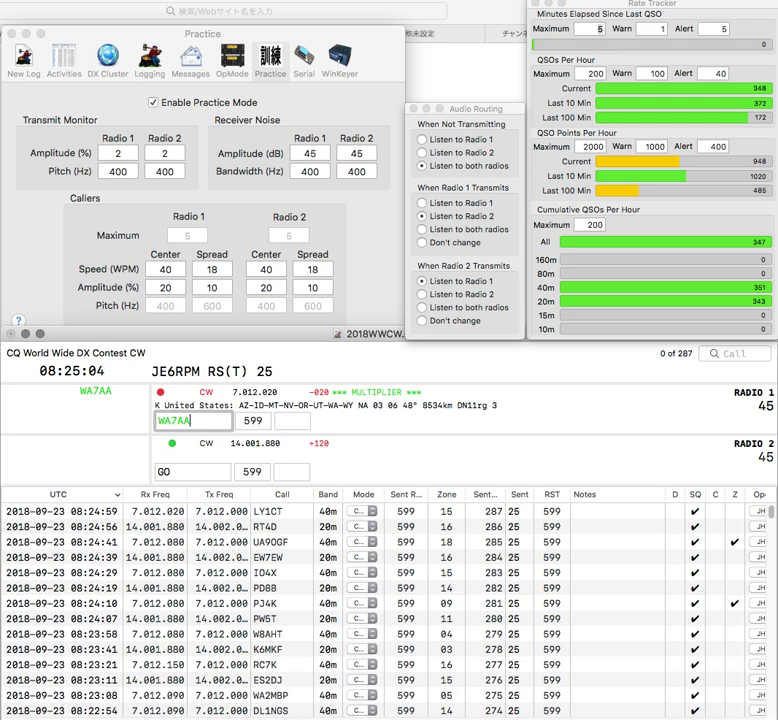
pyautogui.press('Return')
pyautogui.write('K8')
pyautogui.press('Return')
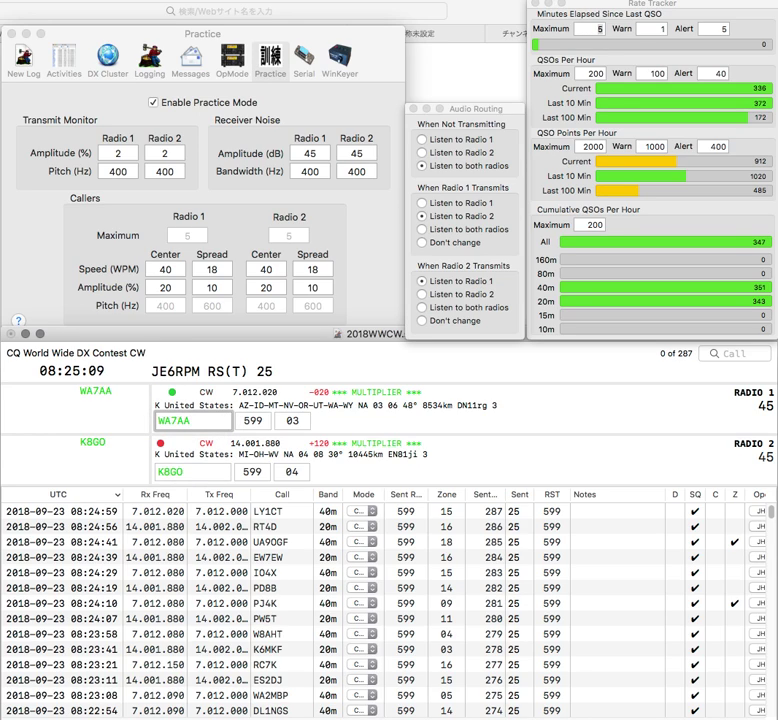
pyautogui.press('Return')
pyautogui.press('Return')
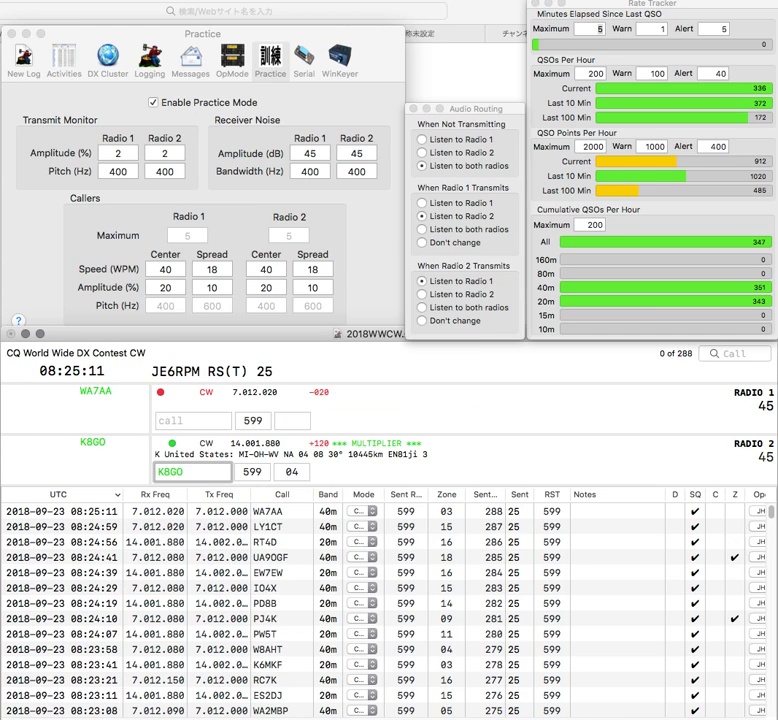
pyautogui.press('Return')
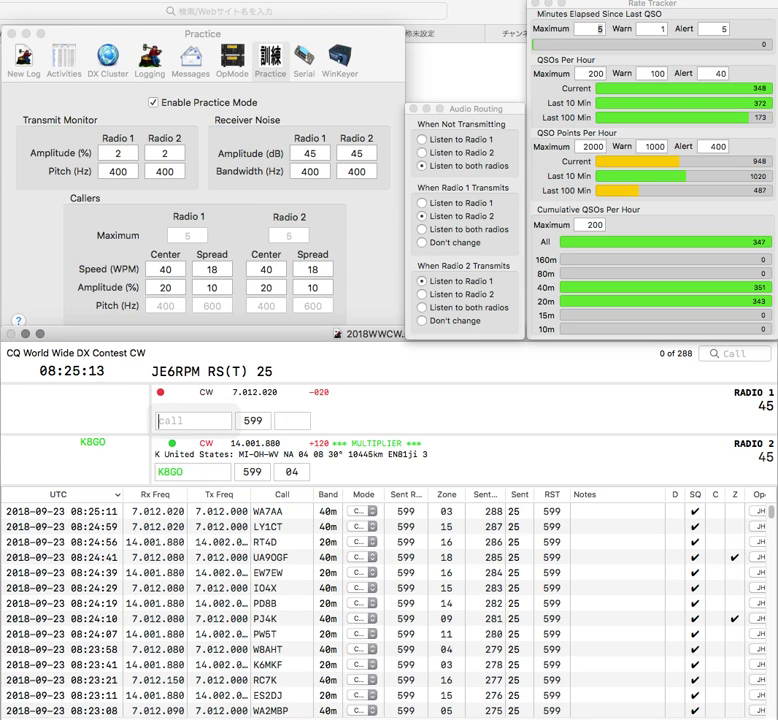
pyautogui.write('HA1NR')
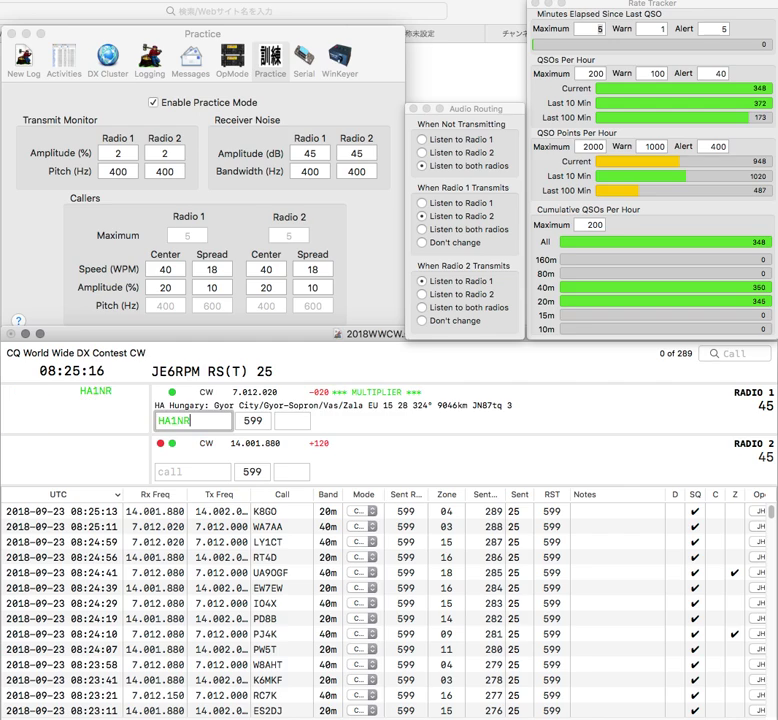
pyautogui.press('Return')
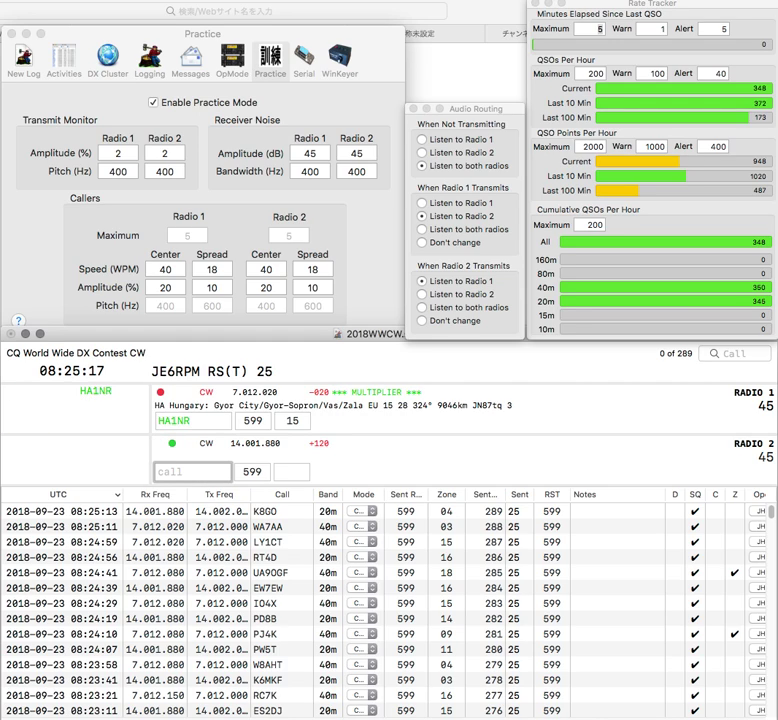
pyautogui.write('0RBO')
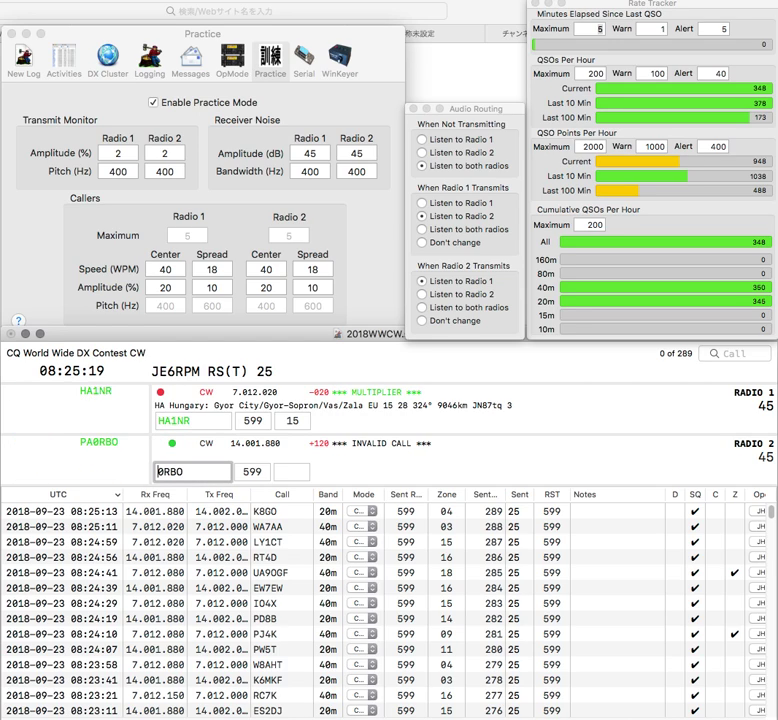
pyautogui.press('Home')
pyautogui.write('PA')
pyautogui.press('Return')
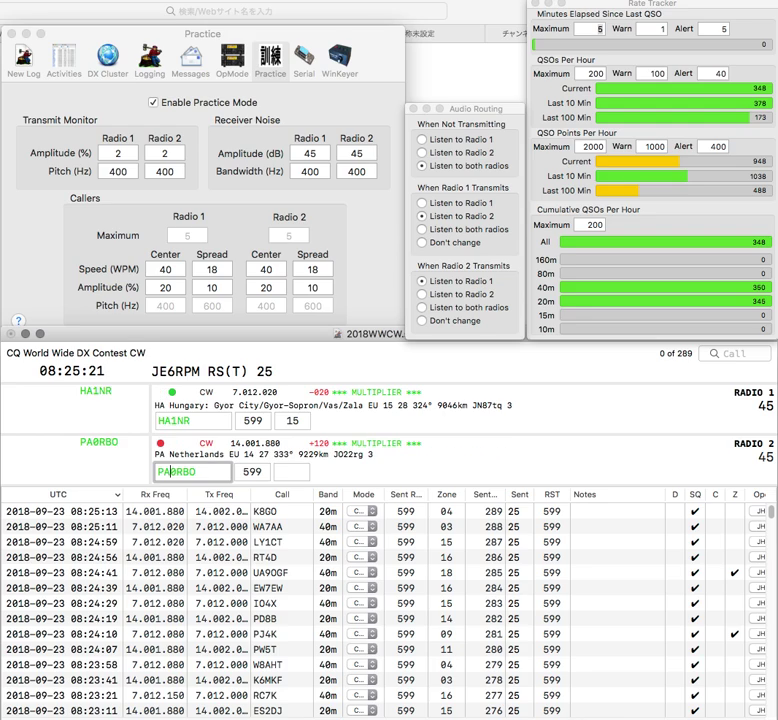
pyautogui.click(192, 472)
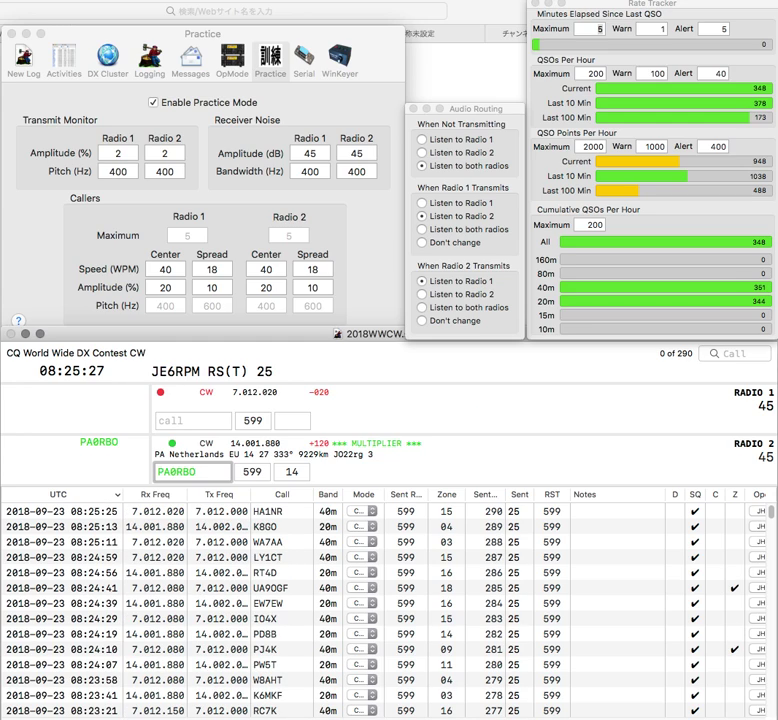
pyautogui.press('Return')
# Send the partial call IZ on Radio 1, and complete and send it as IZ1GLX
pyautogui.write('IZ')
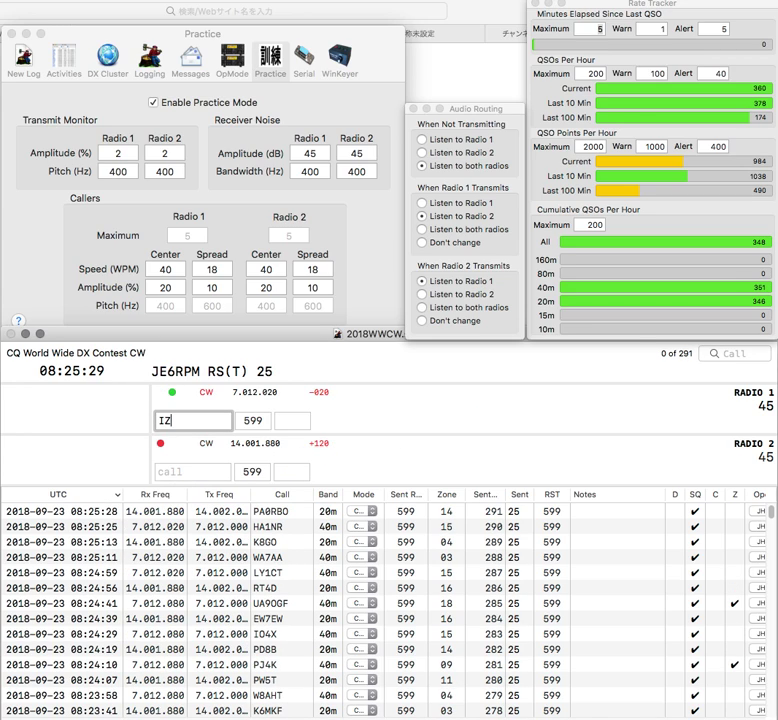
pyautogui.press('Return')
pyautogui.write('0')
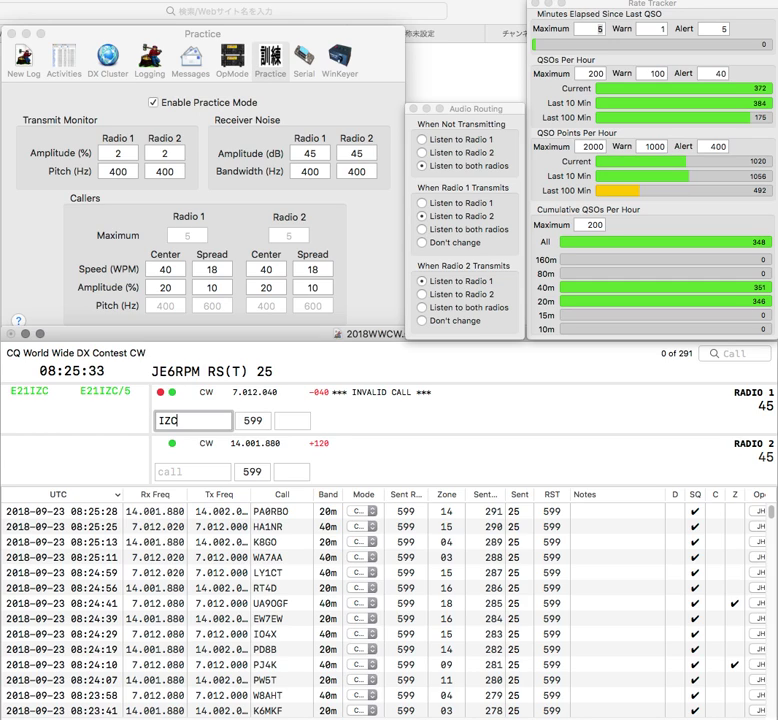
pyautogui.press('BackSpace')
pyautogui.write('1G')
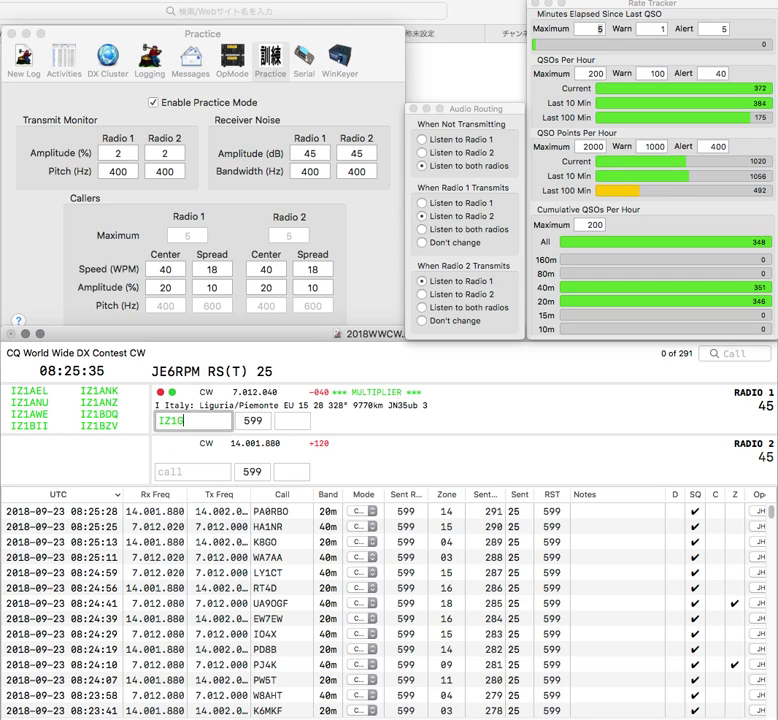
pyautogui.write('LX')
pyautogui.press('Return')
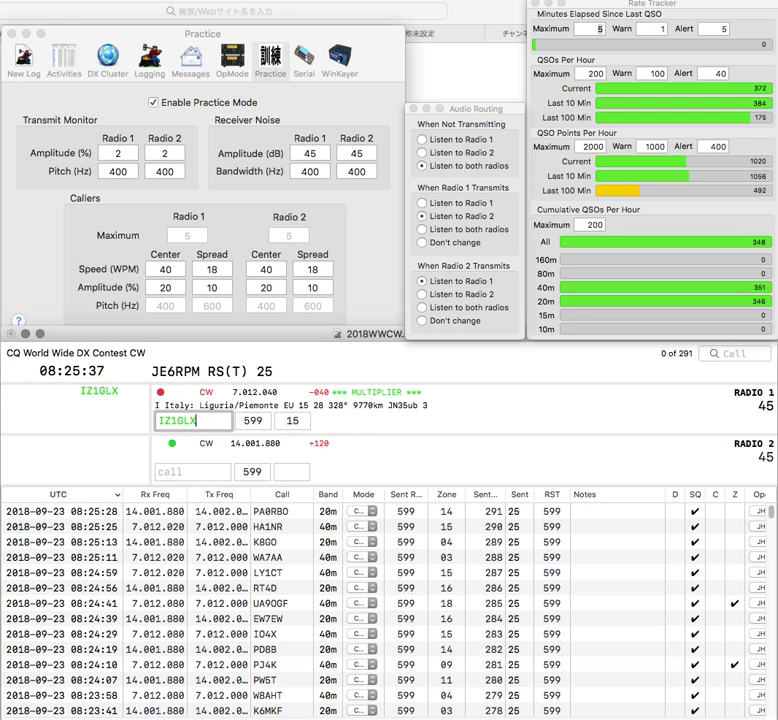
pyautogui.write('WB')
pyautogui.press('Up')
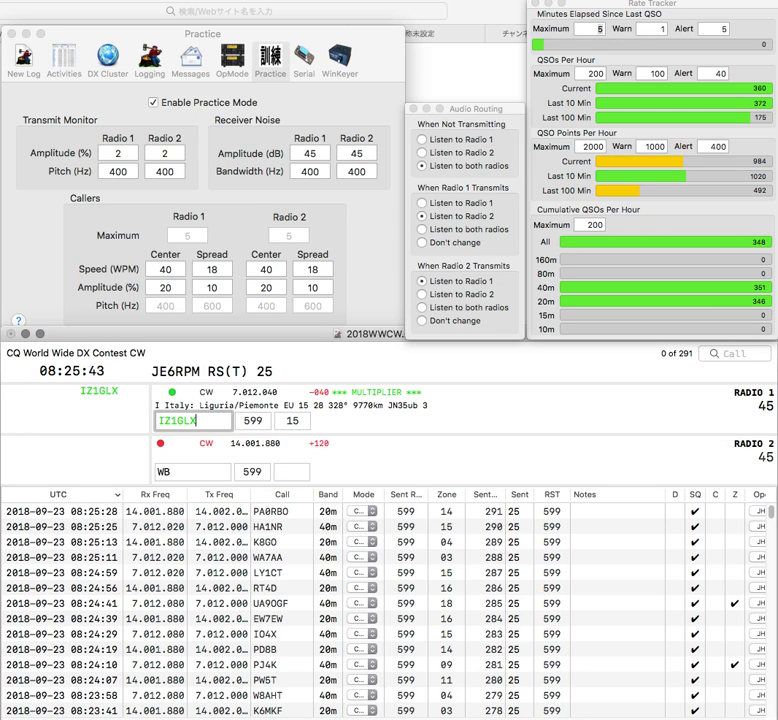
pyautogui.press('Return')
pyautogui.press('BackSpace')
pyautogui.press('BackSpace')
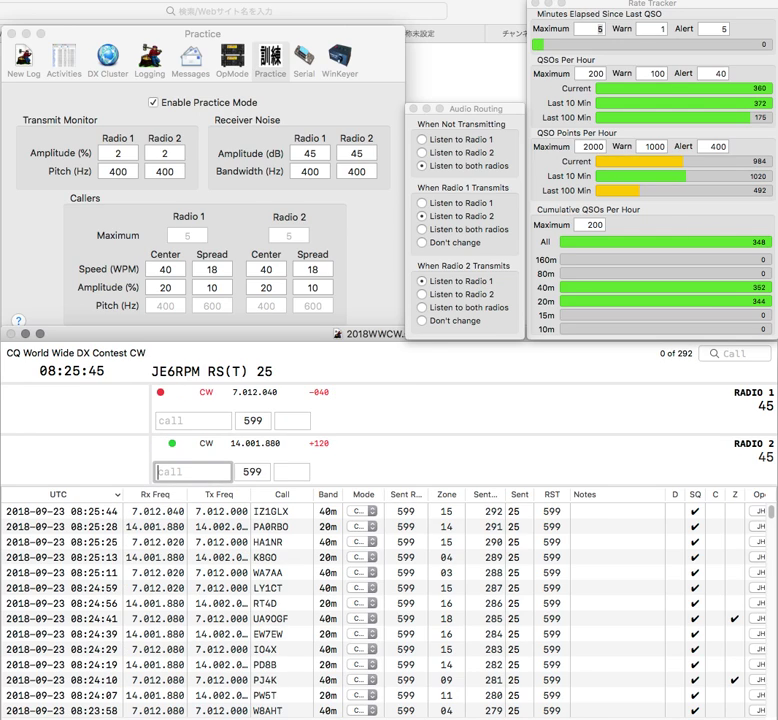
pyautogui.write('B9T')
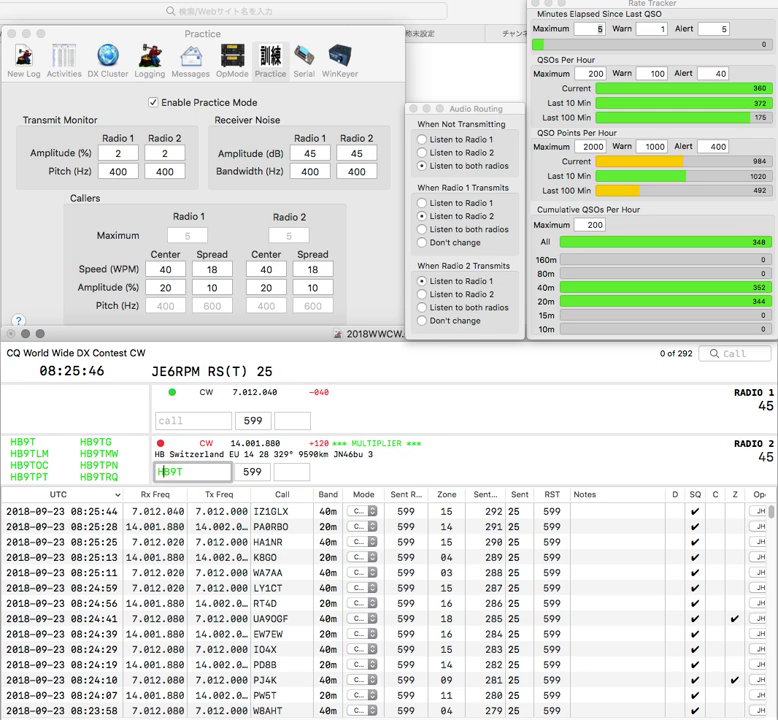
pyautogui.press('Return')
pyautogui.write('2CDX')
pyautogui.press('Home')
pyautogui.write('Y')
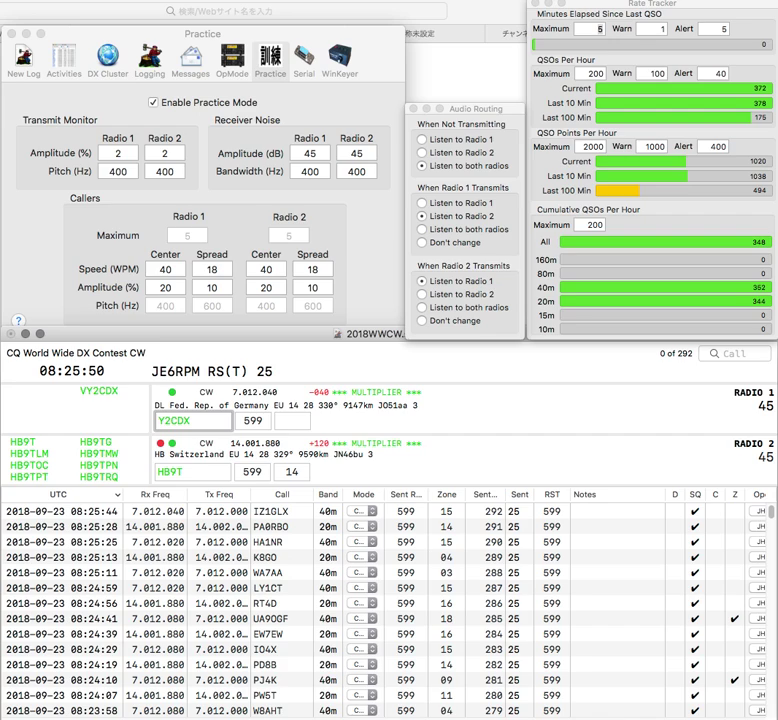
pyautogui.press('Home')
pyautogui.write('V')
pyautogui.press('Return')
pyautogui.press('Up')
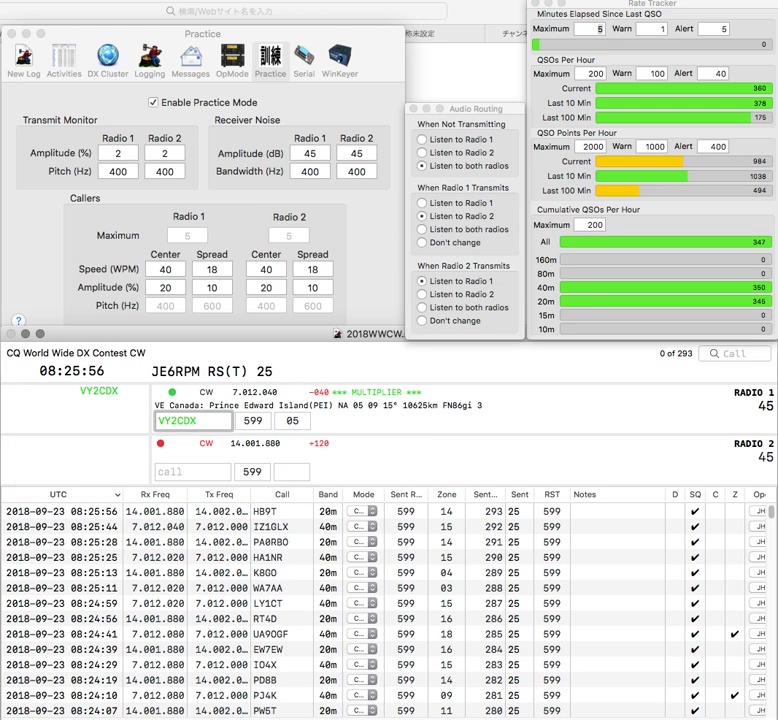
pyautogui.press('Tab')
pyautogui.press('Return')
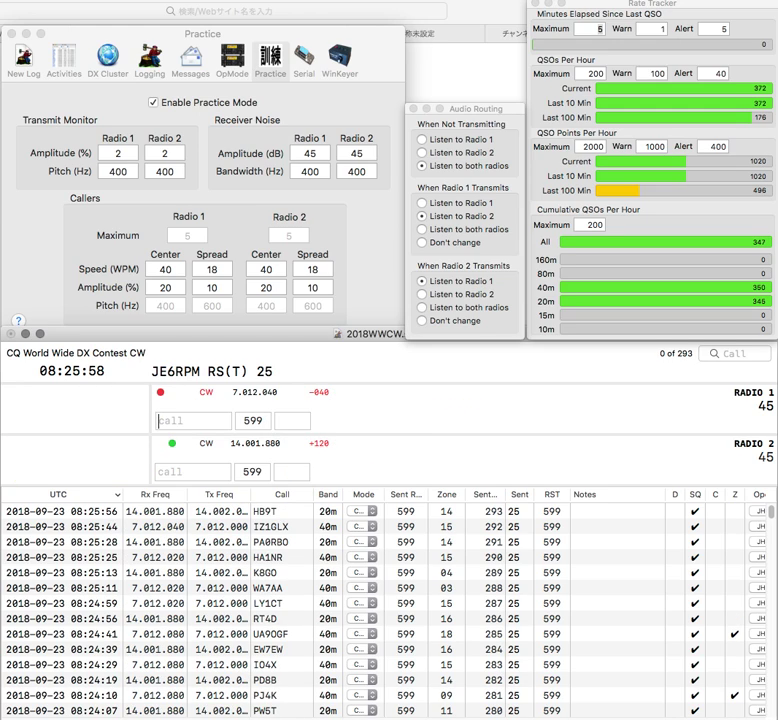
# Enter and send the partial calls W6C on Radio 2 and SB on Radio 1
pyautogui.write('WB')
pyautogui.write('6C')
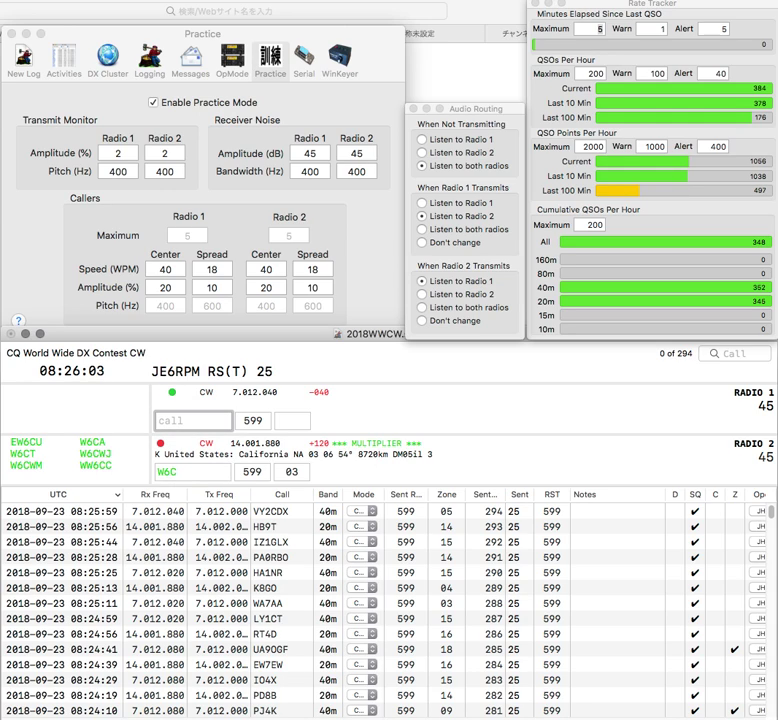
pyautogui.hotkey('ctrl', 'Left')
pyautogui.write('SB')
pyautogui.press('Return')
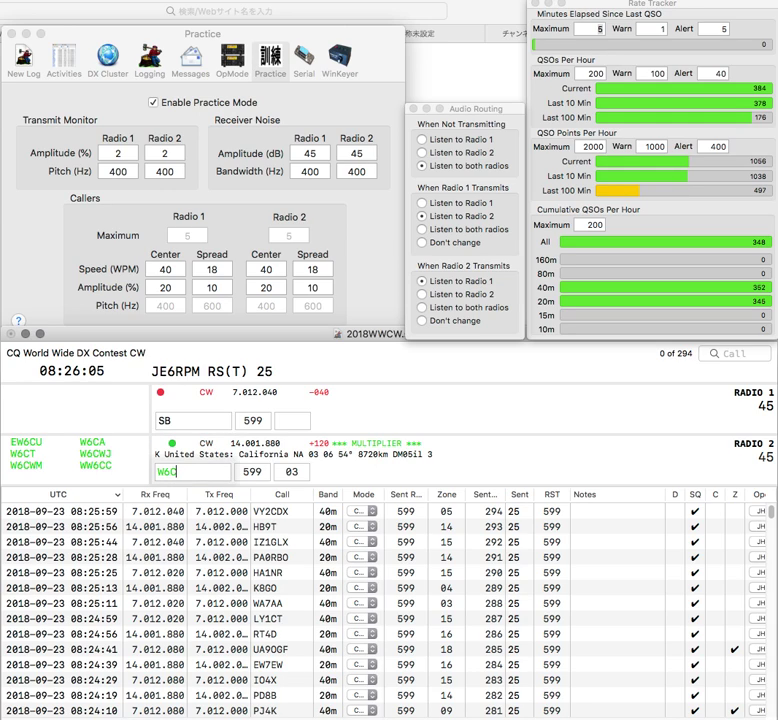
# Correct the Radio 2 call to W6RKC and log it, and extend the partial Radio 1 call to 7SB
pyautogui.press('BackSpace')
pyautogui.write('RKC')
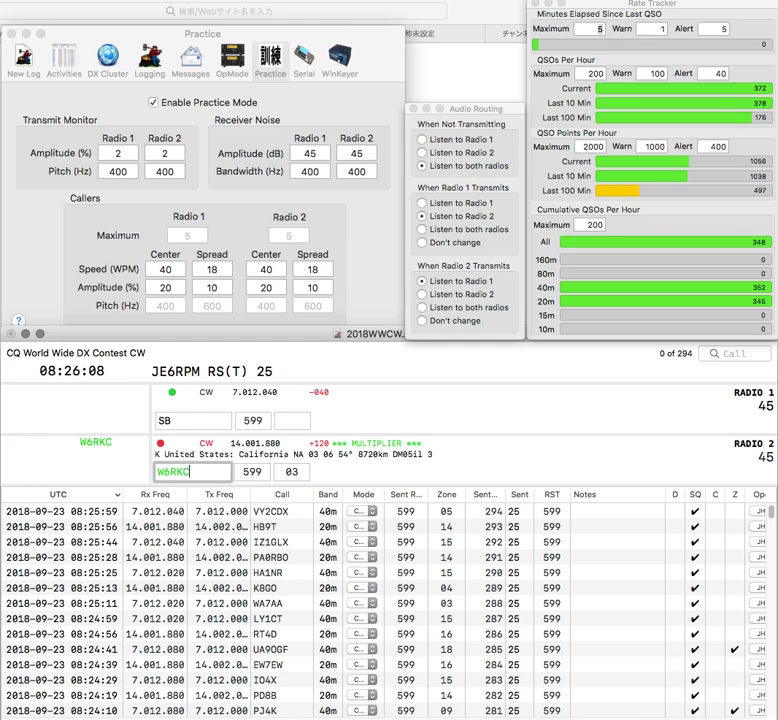
pyautogui.click(172, 421)
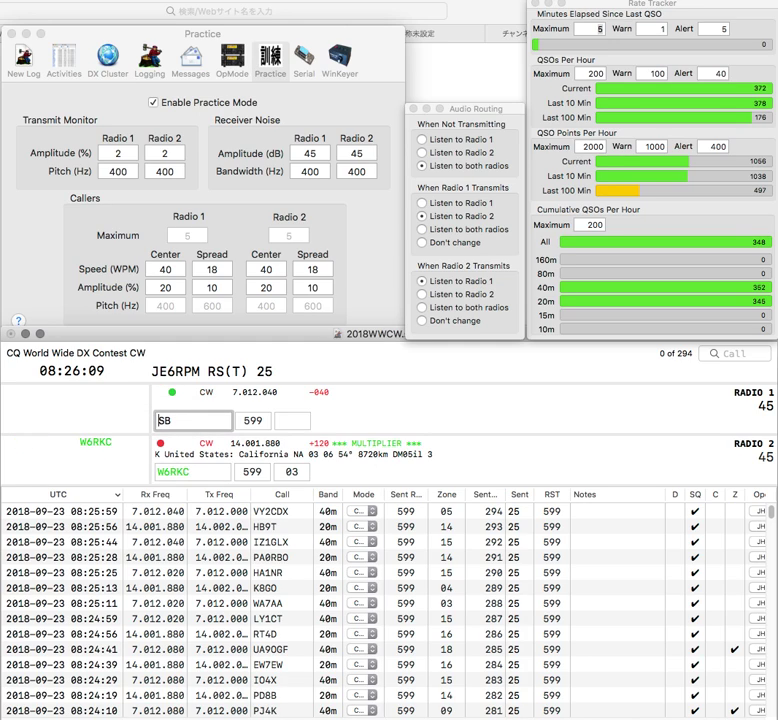
pyautogui.write('7')
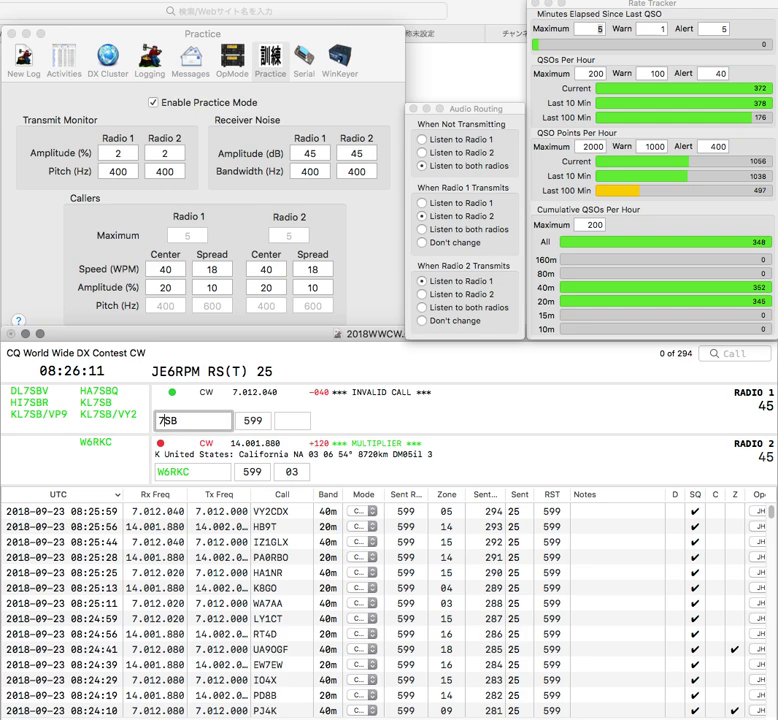
pyautogui.hotkey('ctrl', 'Right')
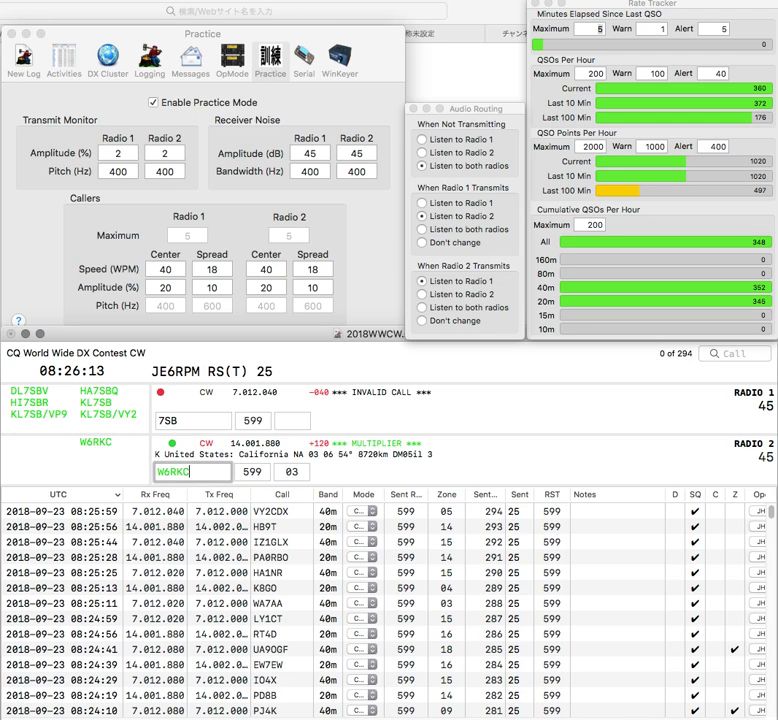
pyautogui.hotkey('ctrl', 'Left')
pyautogui.press('Return')
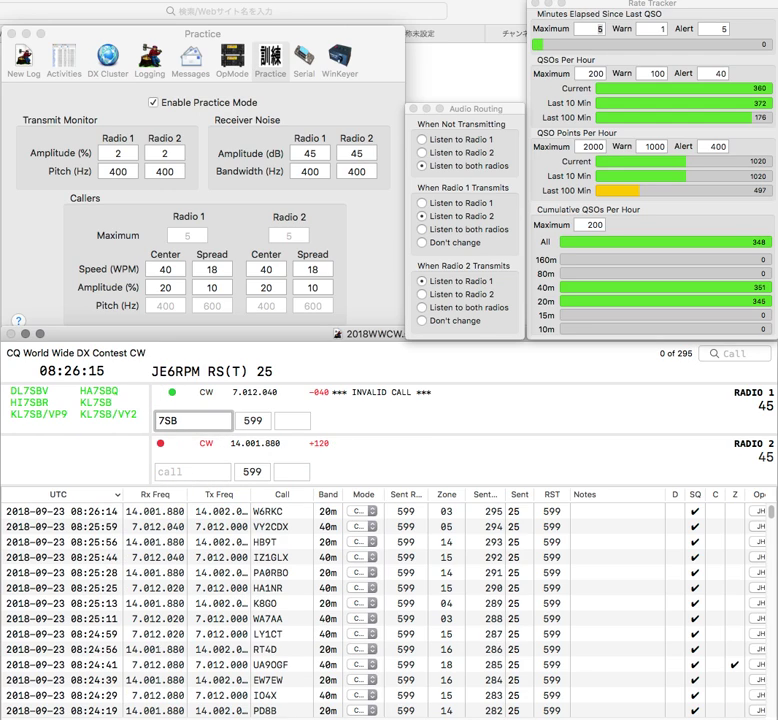
pyautogui.write('K')
pyautogui.press('Right')
pyautogui.write('G')
pyautogui.press('Return')
pyautogui.hotkey('ctrl', 'Right')
pyautogui.write('4IAN')
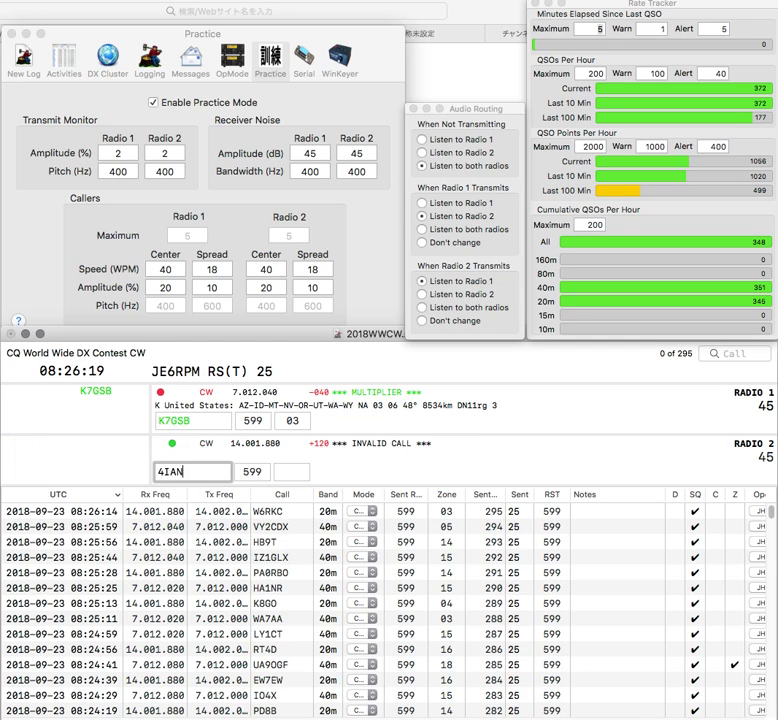
pyautogui.press('Home')
pyautogui.press('Up')
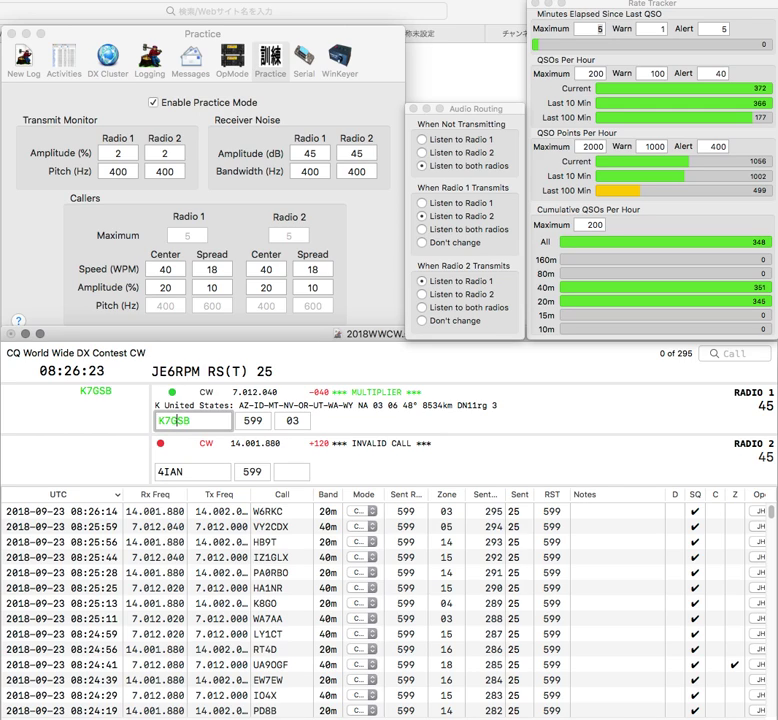
pyautogui.press('Return')
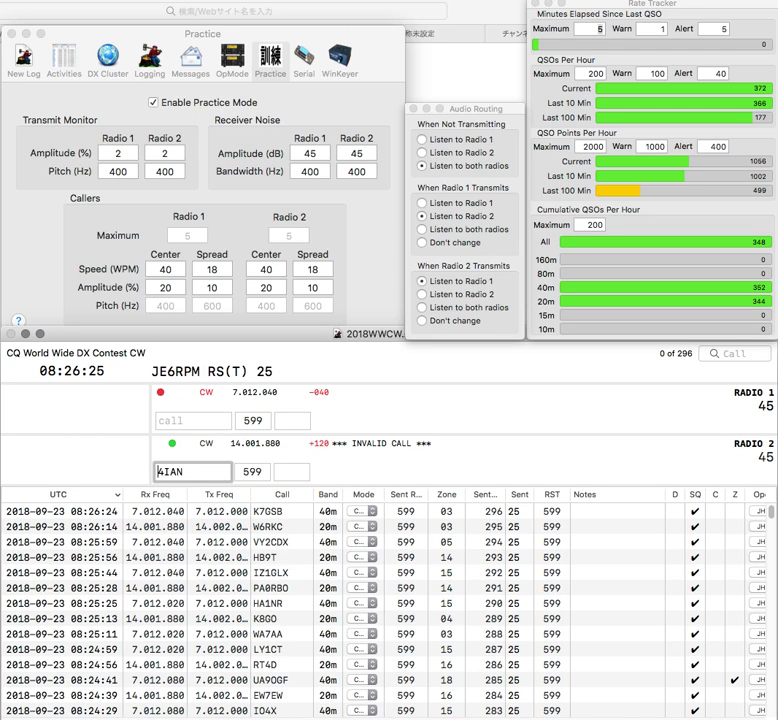
# Correct the Radio 2 call to HK4SAN and send it
pyautogui.write('HK')
pyautogui.press('Right')
pyautogui.press('Right')
pyautogui.press('BackSpace')
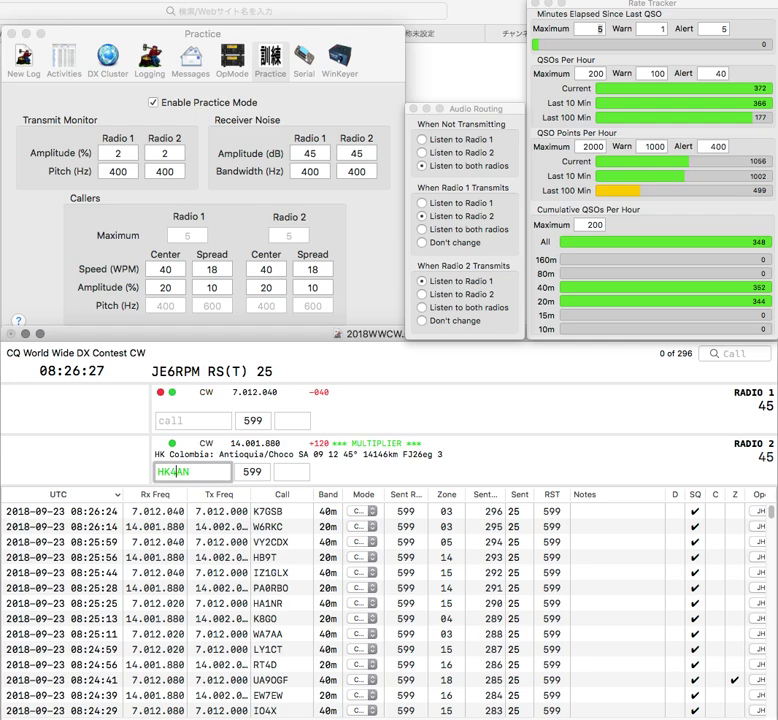
pyautogui.write('S')
pyautogui.press('Return')
pyautogui.write('M')
pyautogui.press('Tab')
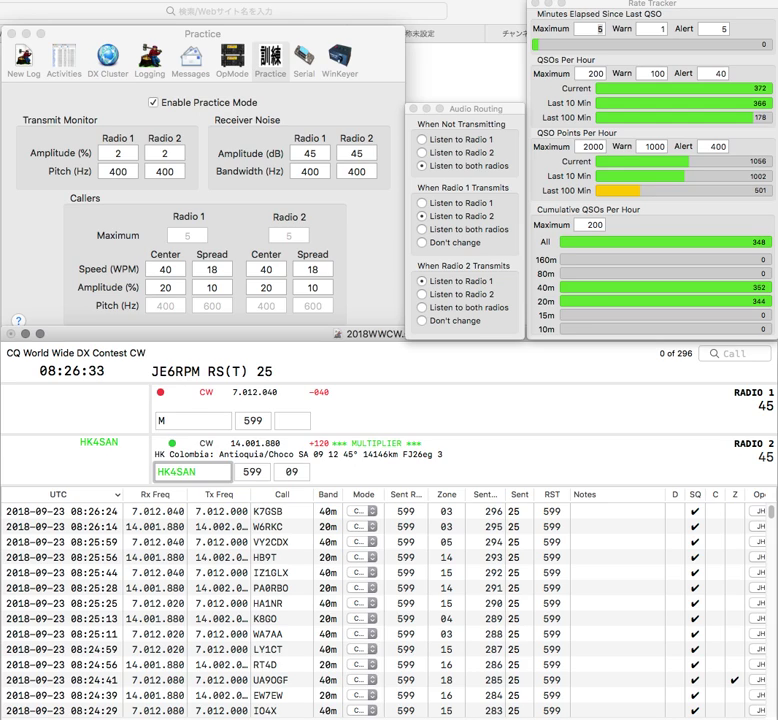
pyautogui.press('Return')
pyautogui.write('KA4')
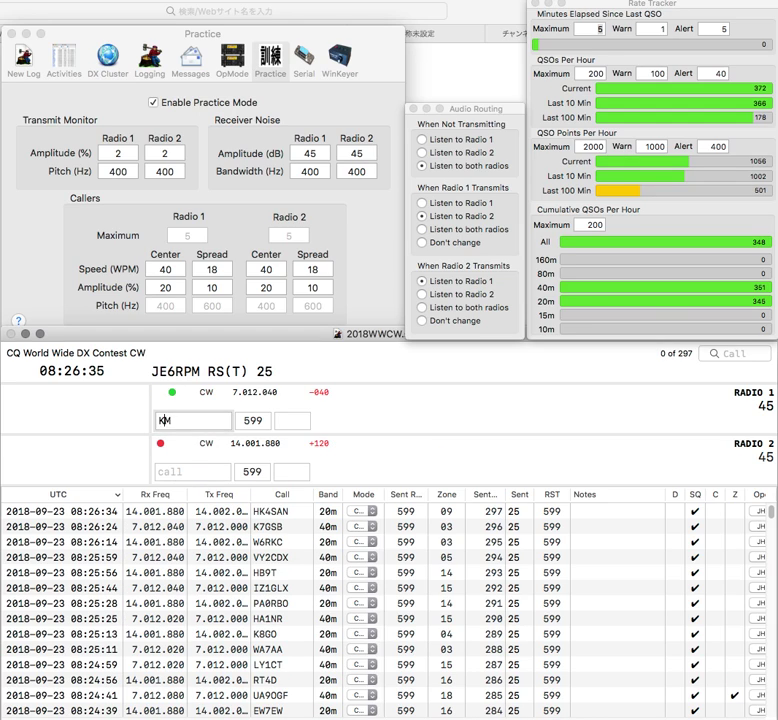
pyautogui.write('Q')
pyautogui.press('Return')
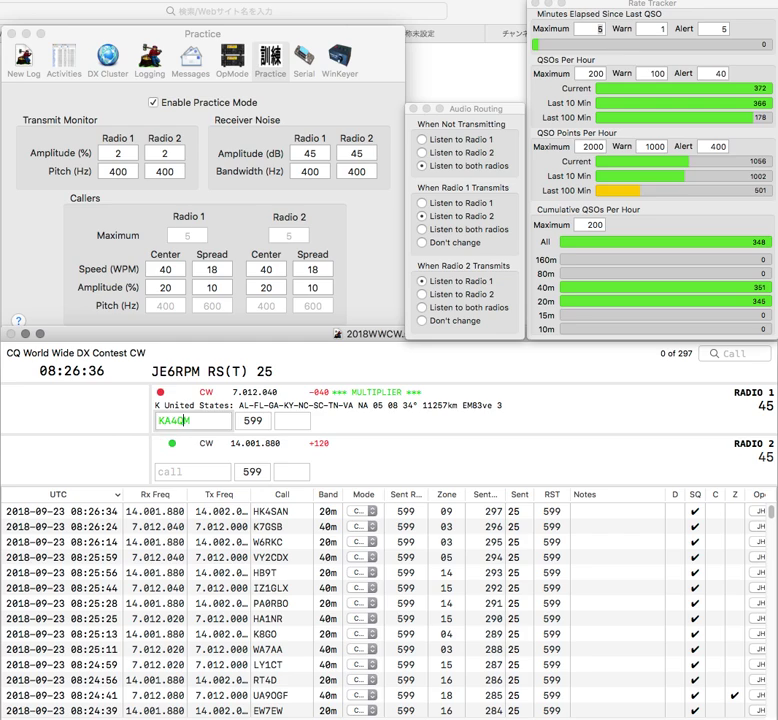
# Enter the call ES100S on Radio 2 and send it
pyautogui.write('Q')
pyautogui.press('BackSpace')
pyautogui.write('00')
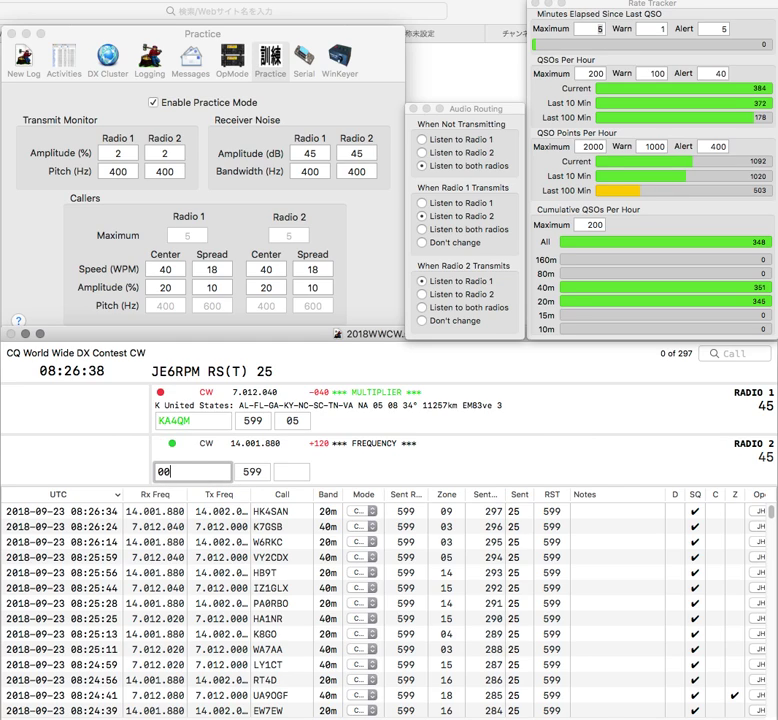
pyautogui.write('S')
pyautogui.press('Home')
pyautogui.write('ES1')
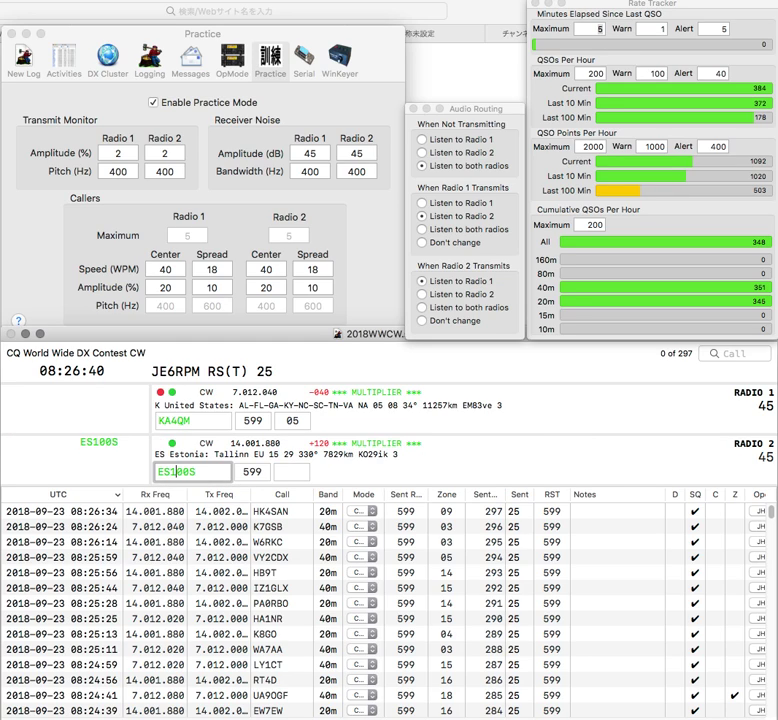
pyautogui.press('Return')
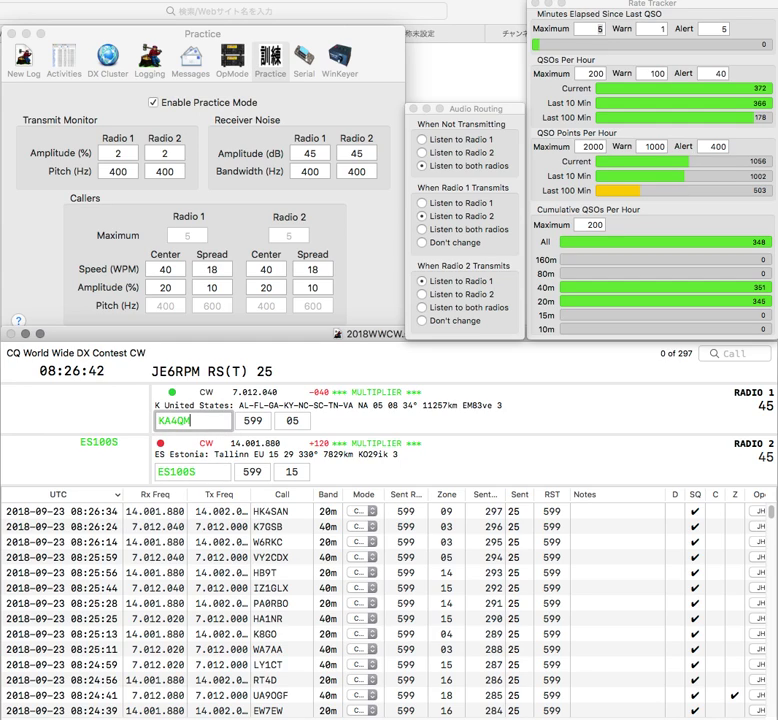
pyautogui.press('Return')
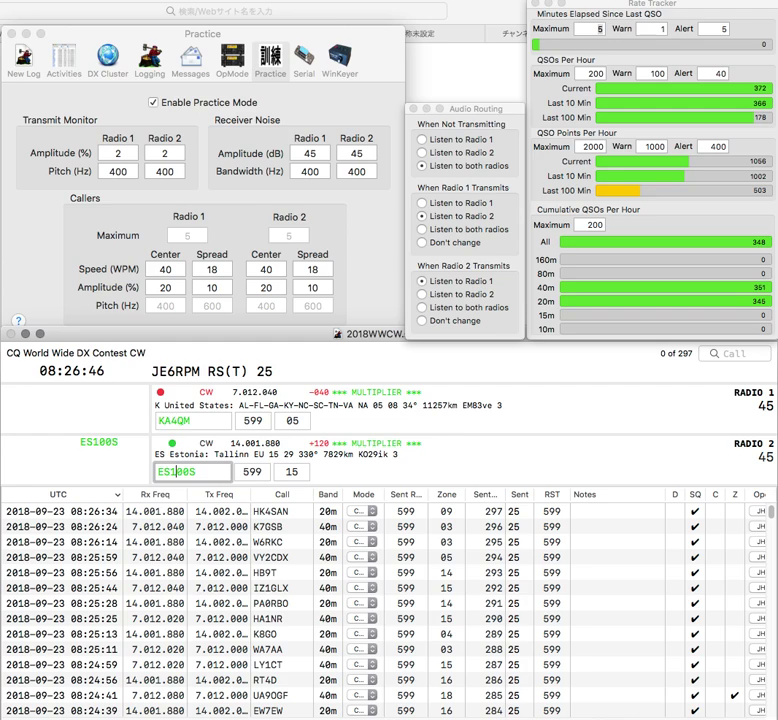
pyautogui.press('Return')
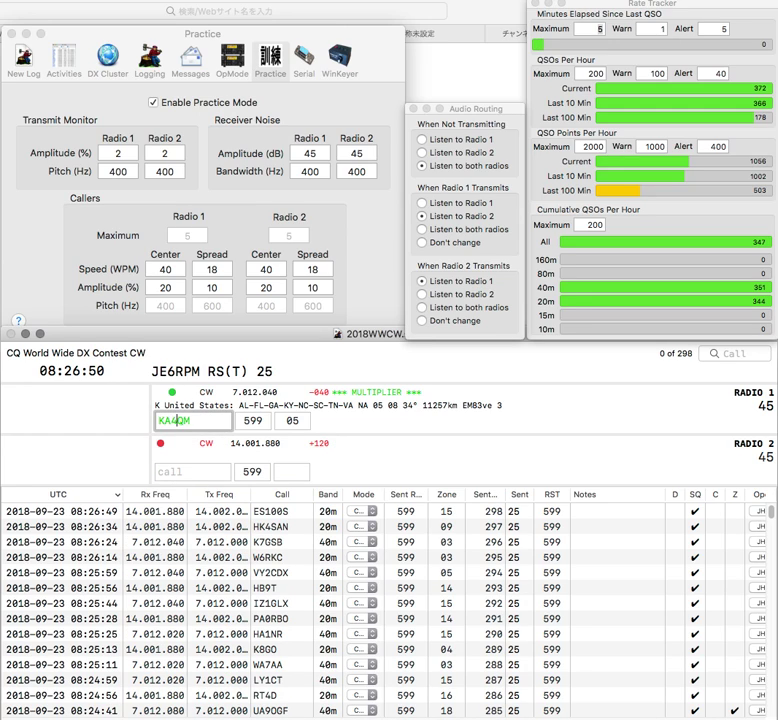
pyautogui.write('A')
pyautogui.press('Return')
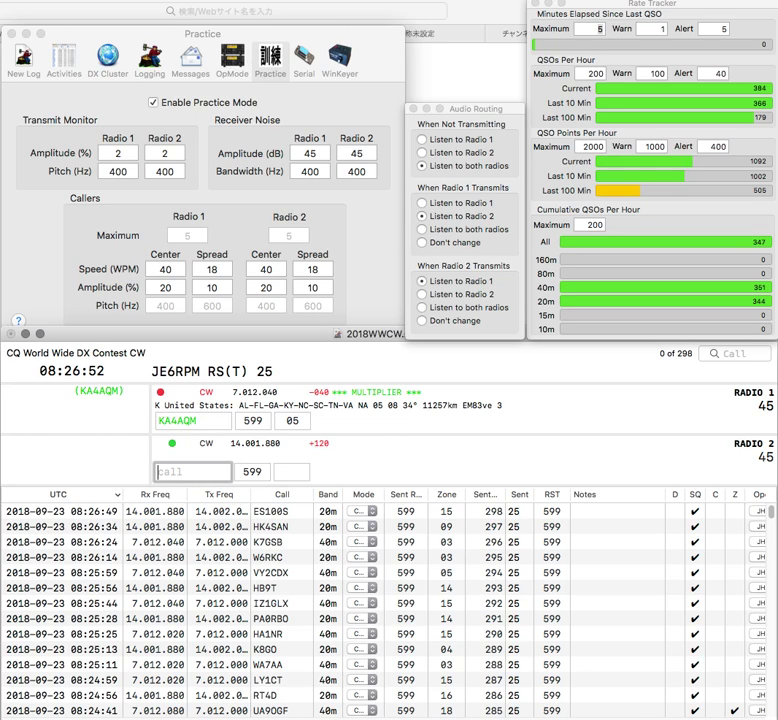
pyautogui.write('B')
pyautogui.press('Return')
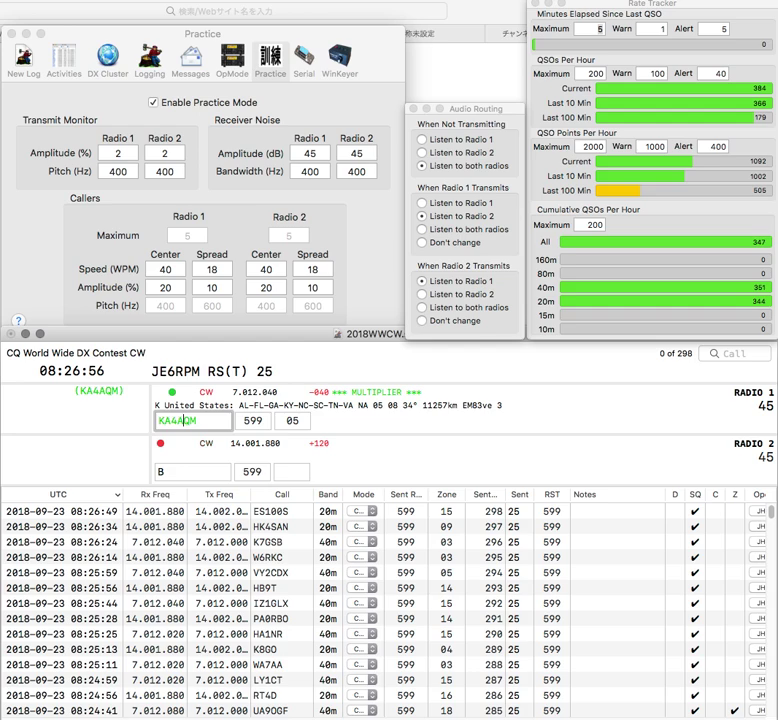
pyautogui.press('Return')
pyautogui.write('KJ0')
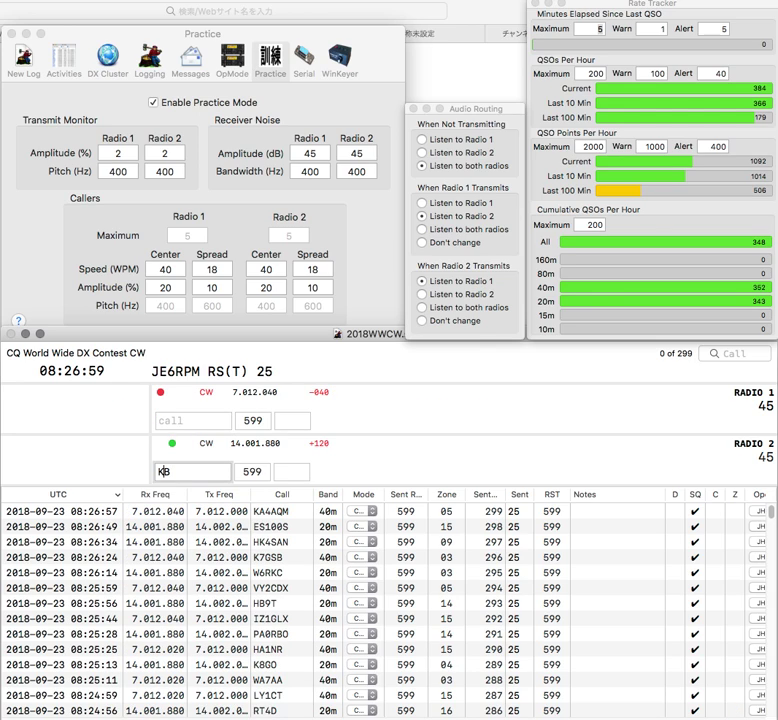
pyautogui.press('Return')
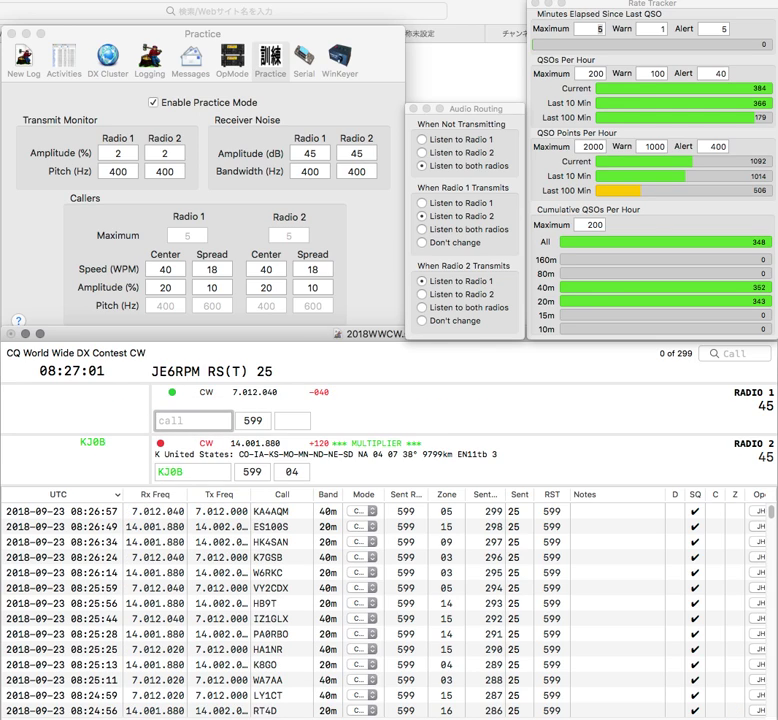
pyautogui.write('9K2K')
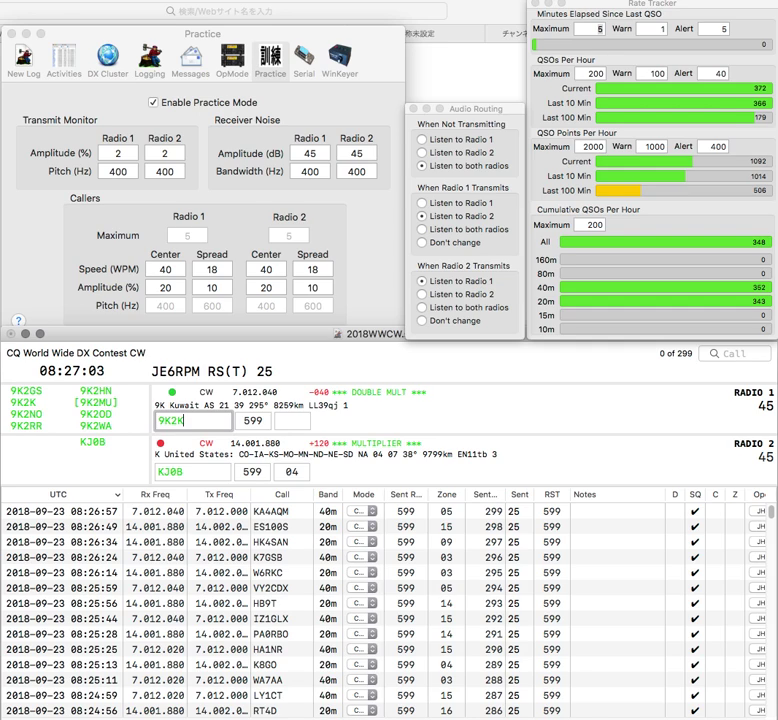
pyautogui.press('Return')
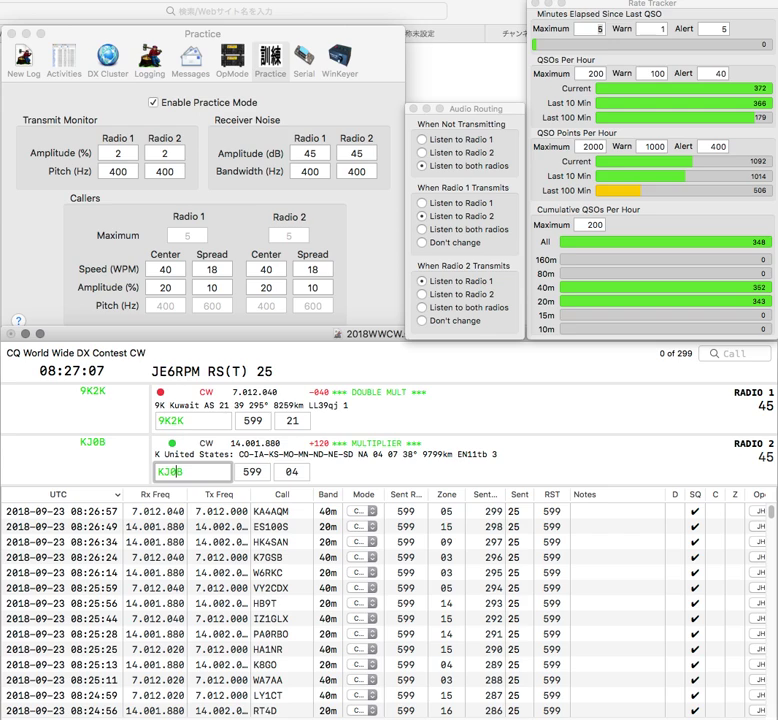
pyautogui.press('Return')
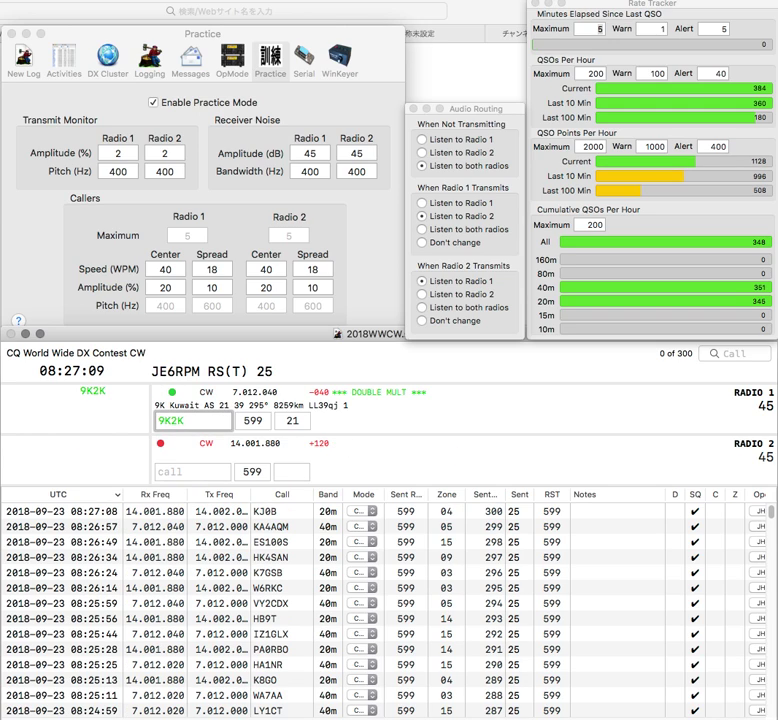
pyautogui.press('Return')
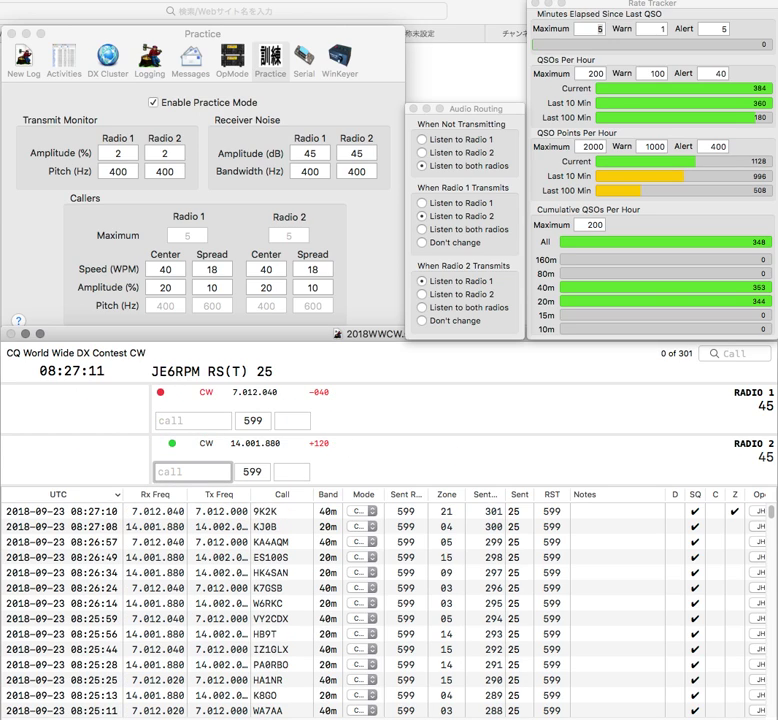
# Send the partial calls W4 on Radio 2 and Z on Radio 1, and complete the Radio 2 call as W4PH
pyautogui.write('W4')
pyautogui.press('Return')
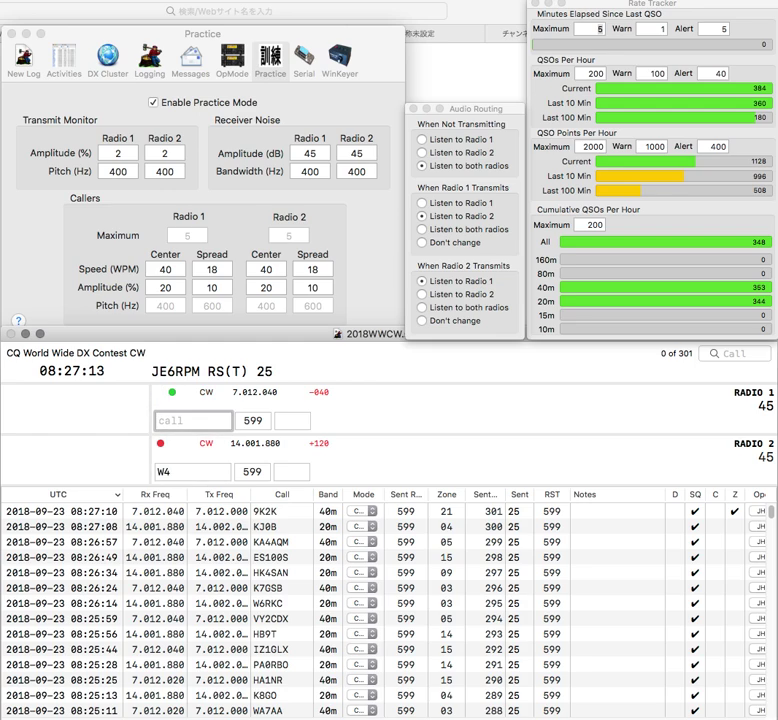
pyautogui.write('Z')
pyautogui.press('Return')
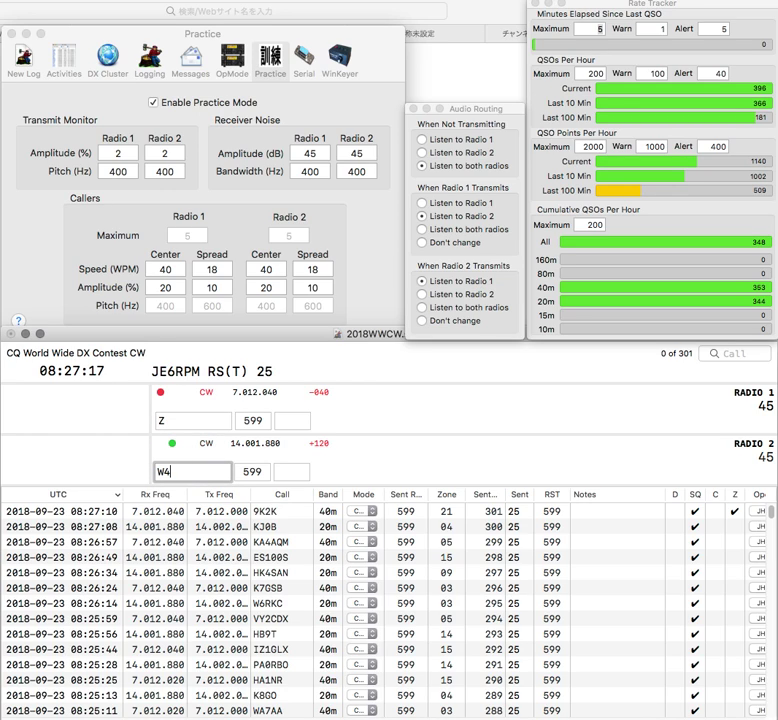
pyautogui.write('PH')
pyautogui.press('Return')
# Change the Radio 1 call to G2GH and send it, and log the W4PH contact on Radio 2
pyautogui.write('2GH')
pyautogui.press('Left')
pyautogui.press('Left')
pyautogui.press('Left')
pyautogui.press('BackSpace')
pyautogui.write('G')
pyautogui.press('Return')
pyautogui.press('Up')
pyautogui.press('Right')
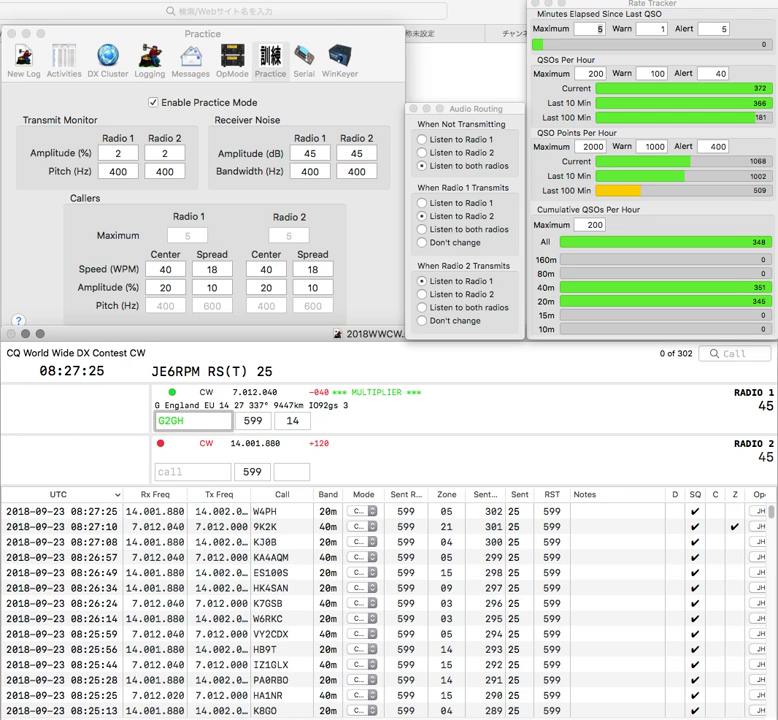
pyautogui.press('BackSpace')
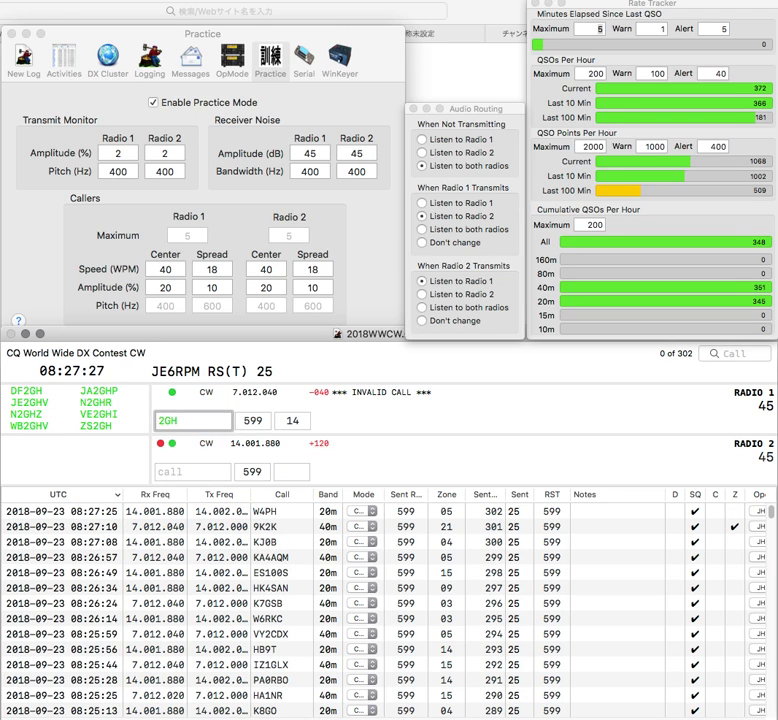
pyautogui.write('ZS')
pyautogui.press('Return')
pyautogui.write('4')
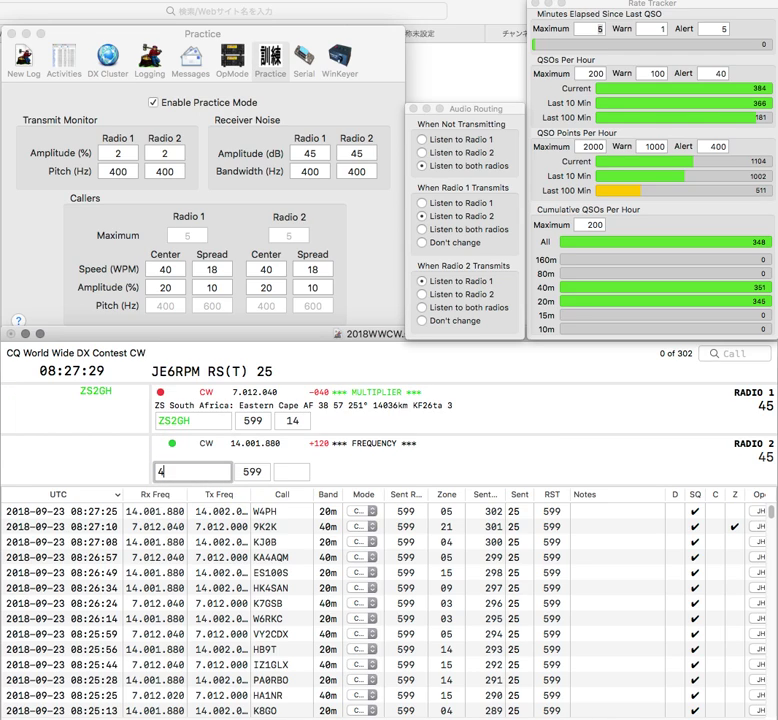
pyautogui.write('UELG')
pyautogui.press('Return')
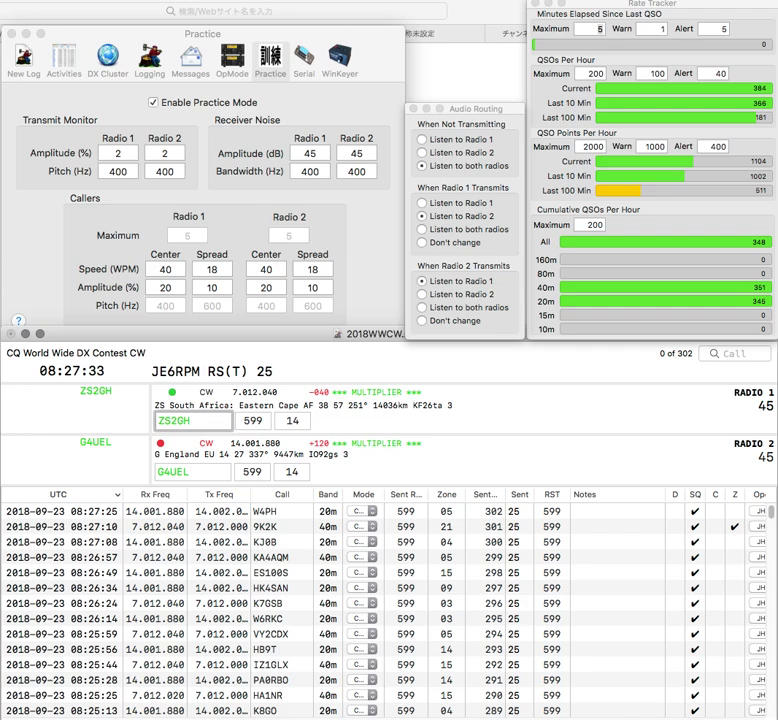
pyautogui.press('Tab')
pyautogui.write('38')
pyautogui.press('Return')
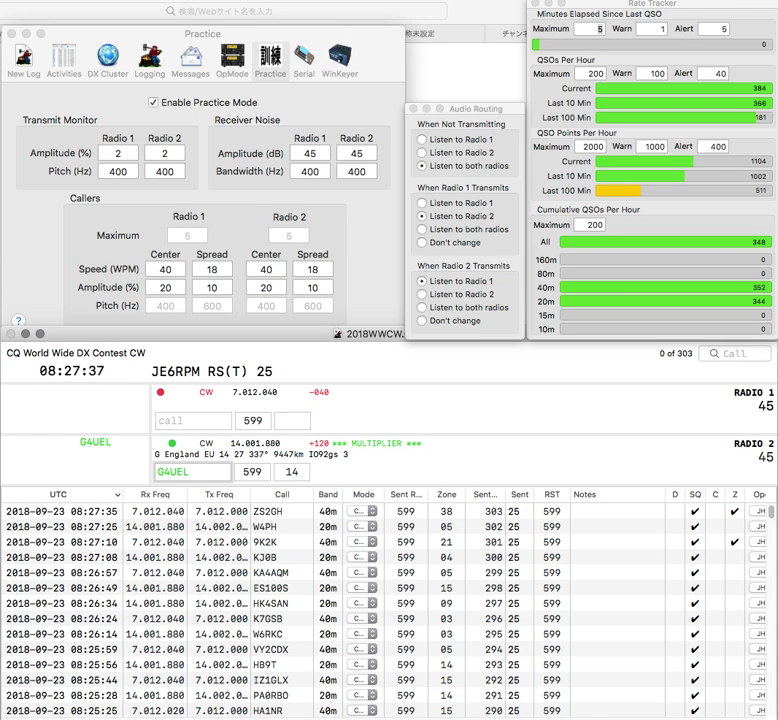
pyautogui.press('Return')
pyautogui.write('N')
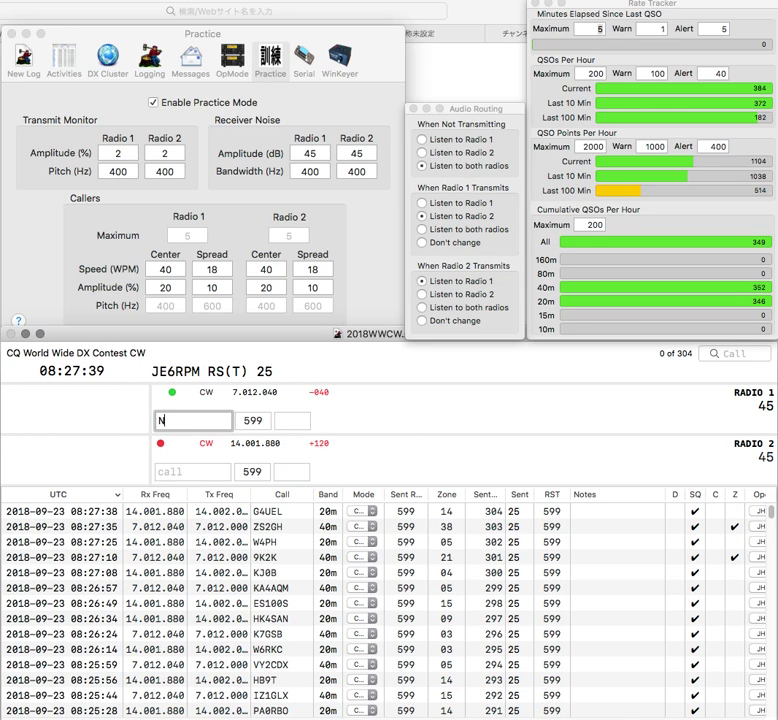
pyautogui.press('BackSpace')
pyautogui.write('Q')
pyautogui.press('Down')
pyautogui.write('N')
pyautogui.press('BackSpace')
pyautogui.write('UT7FO')
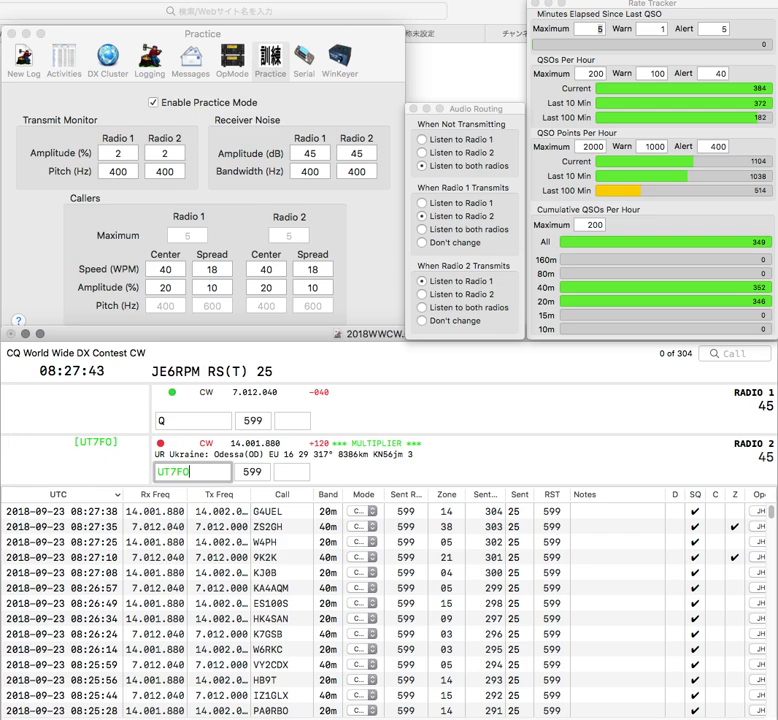
pyautogui.press('Return')
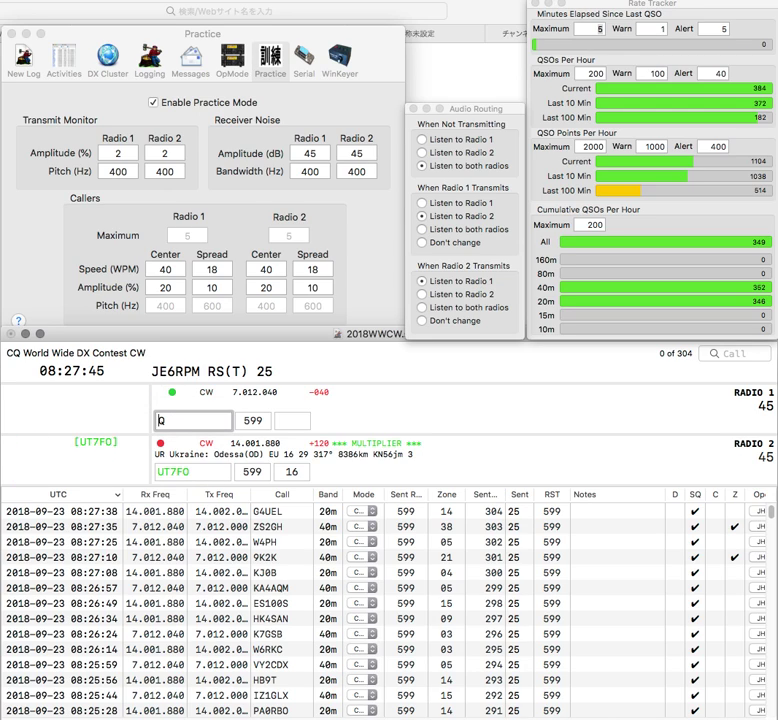
pyautogui.write('8')
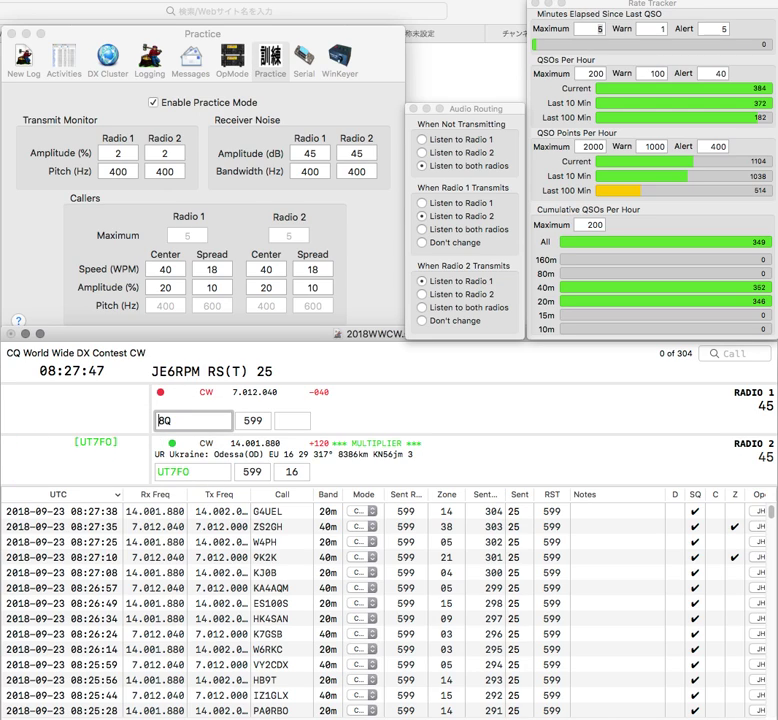
pyautogui.press('Return')
pyautogui.press('Return')
pyautogui.write('NS')
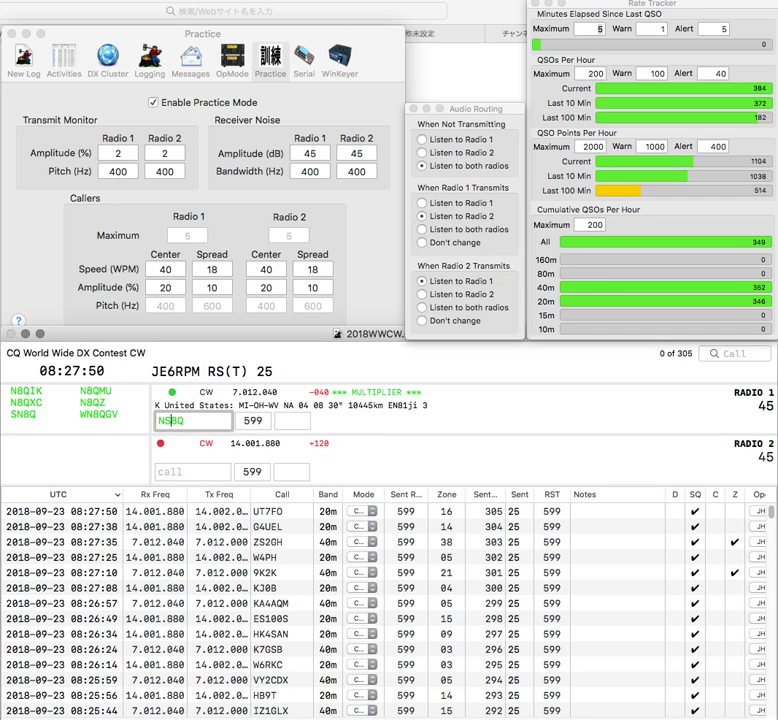
pyautogui.press('Return')
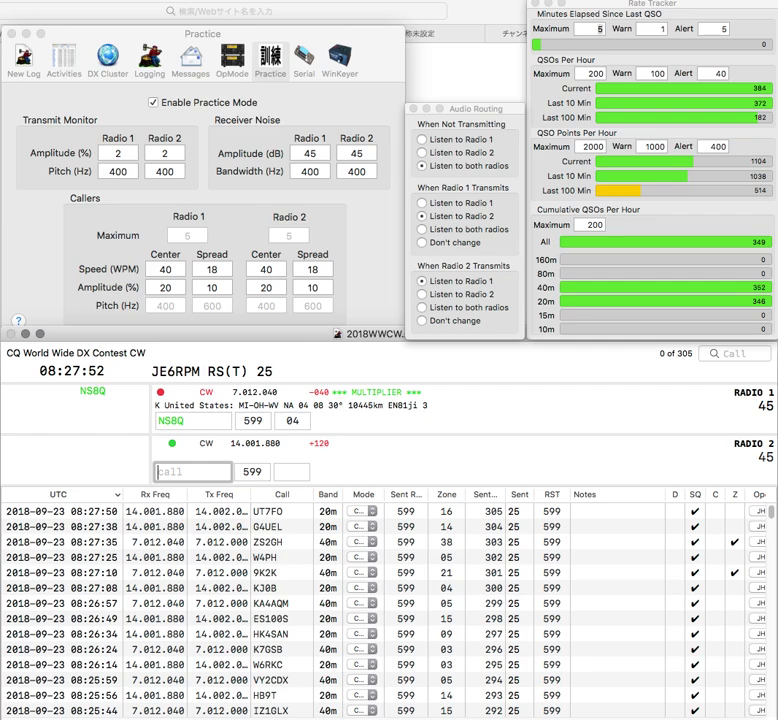
pyautogui.write('N')
pyautogui.press('BackSpace')
pyautogui.write('X')
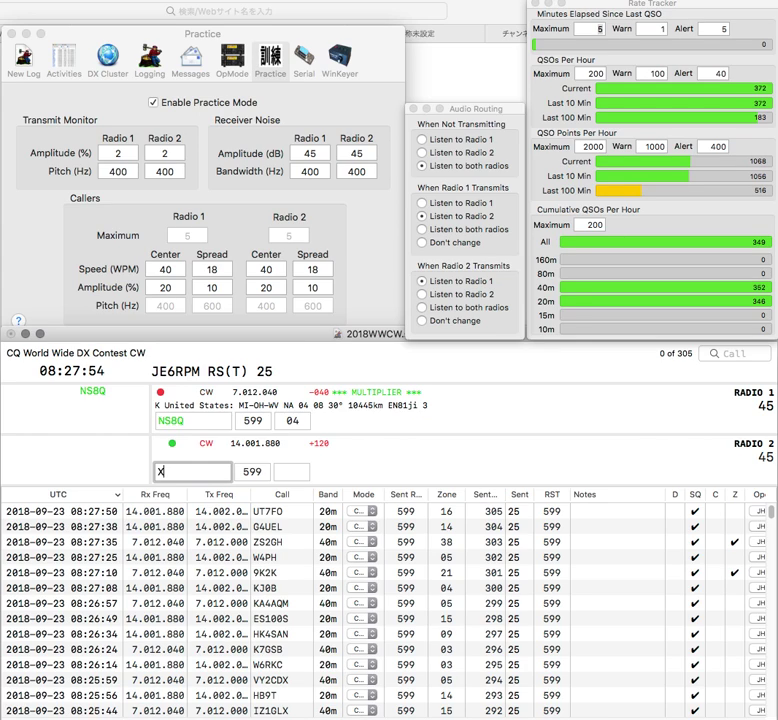
pyautogui.press('Return')
# Complete the Radio 2 call as UT3UIX and log the contact, entering the partial call 1M on Radio 1 in between
pyautogui.write('UT3UI')
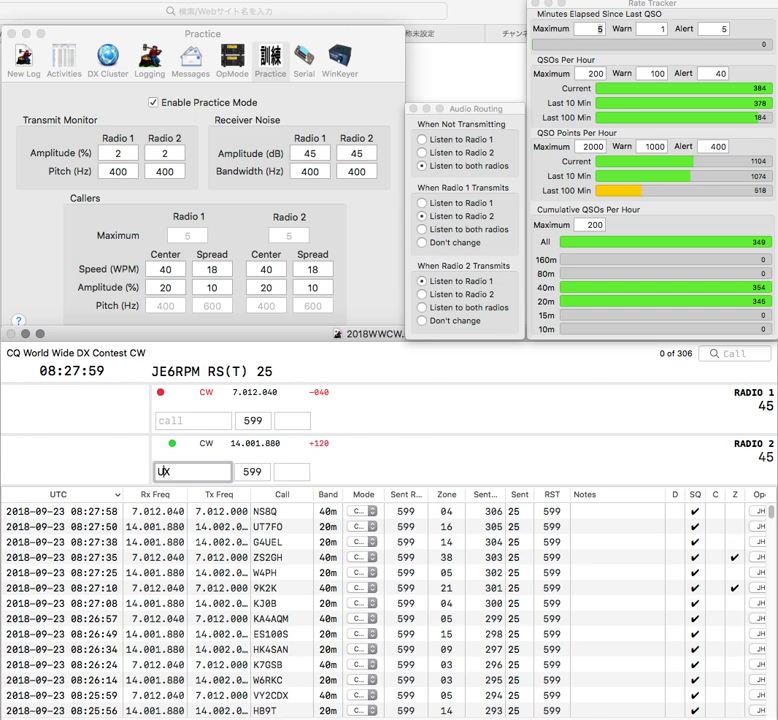
pyautogui.press('Return')
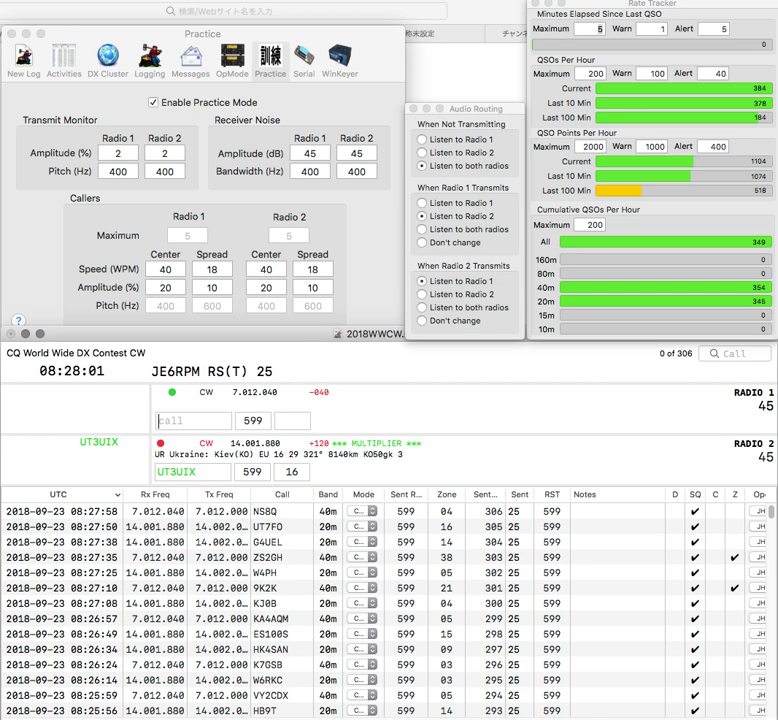
pyautogui.write('1M')
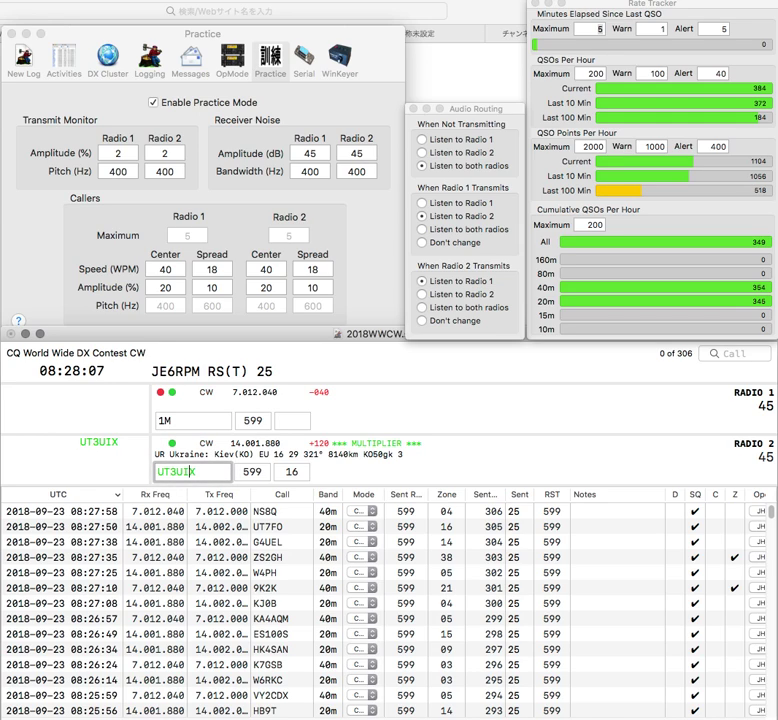
pyautogui.press('Return')
# Complete the Radio 1 call as ZM1M and log the contact, entering the partial call EU on Radio 2 in between
pyautogui.write('ZM')
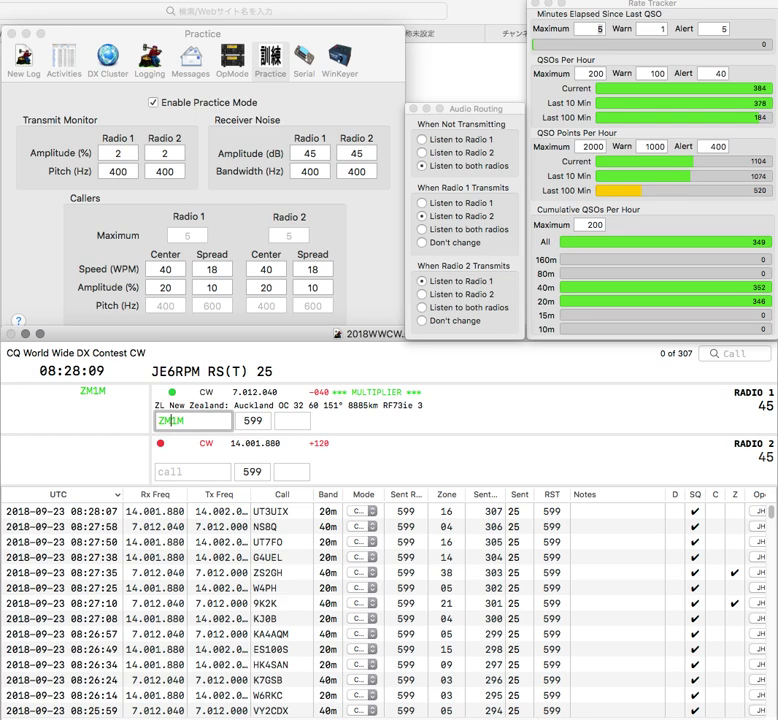
pyautogui.press('Return')
pyautogui.write('EU')
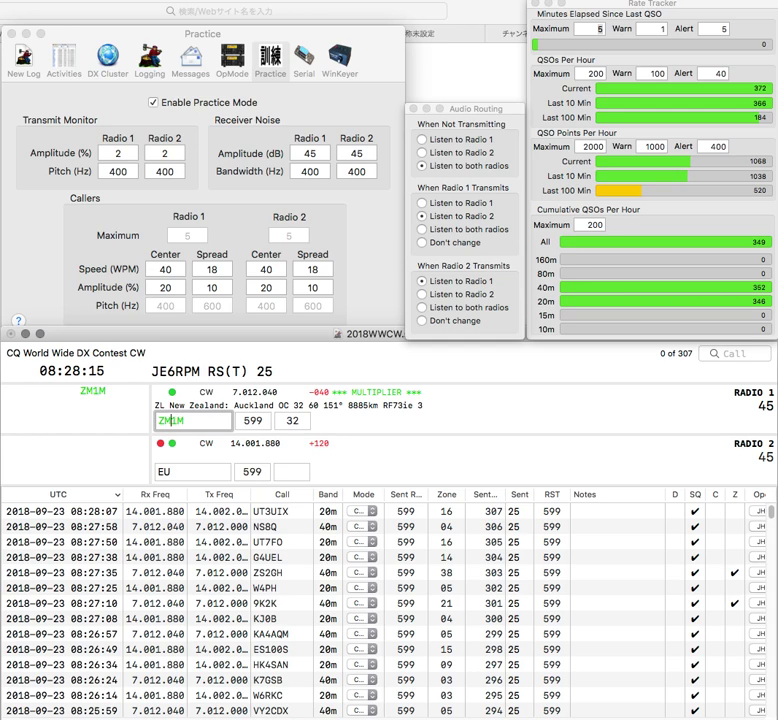
pyautogui.press('Return')
# Correct the Radio 2 call to EF8R and enter NR4NN on Radio 1, sending each call
pyautogui.press('BackSpace')
pyautogui.write('F8R')
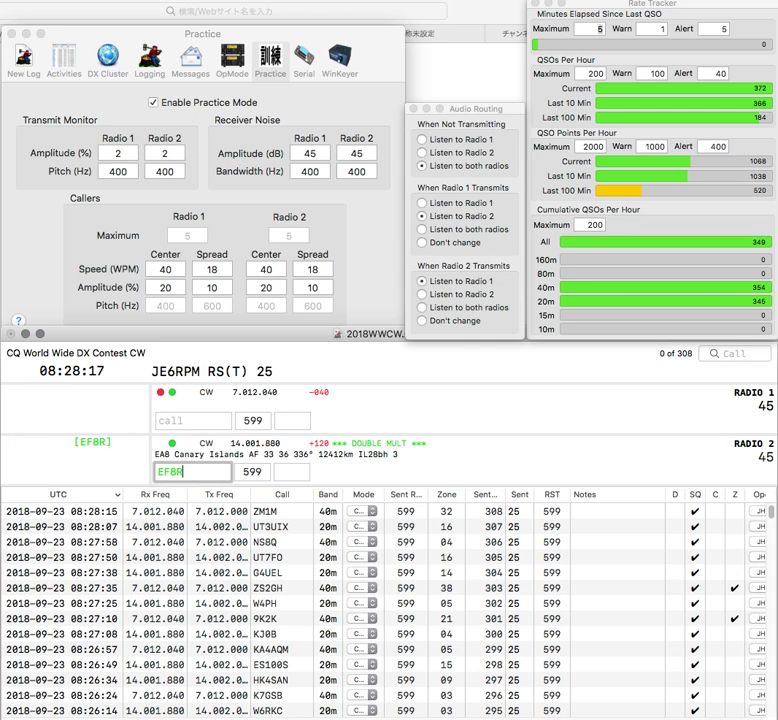
pyautogui.press('Return')
pyautogui.write('NR4NN')
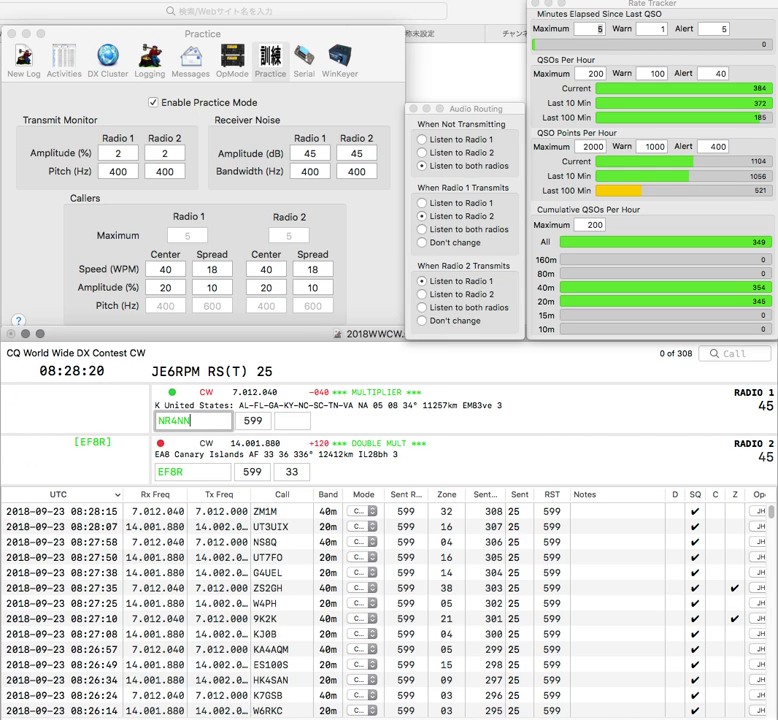
pyautogui.press('Return')
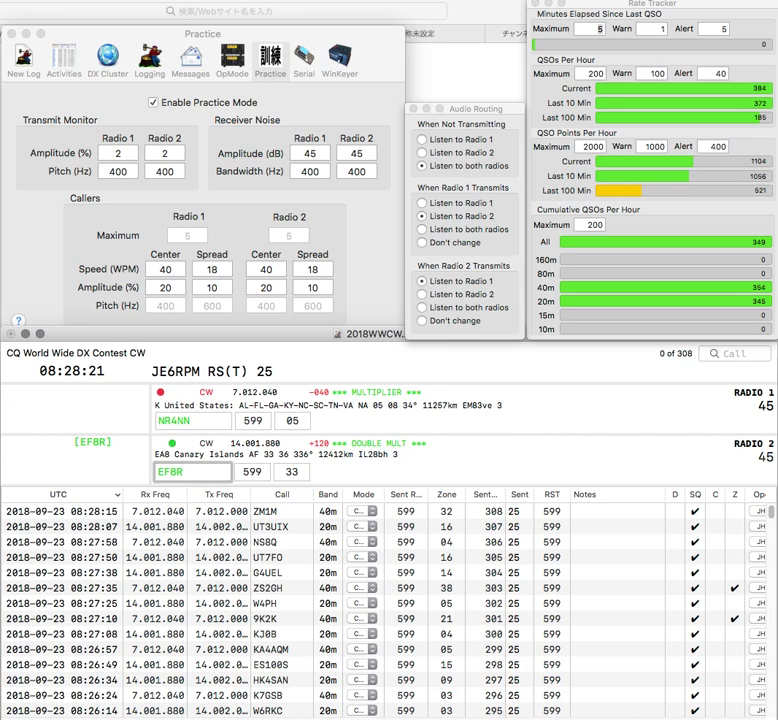
# Log the EF8R contact on Radio 2 and correct the Radio 1 call to NR5NN
pyautogui.press('Return')
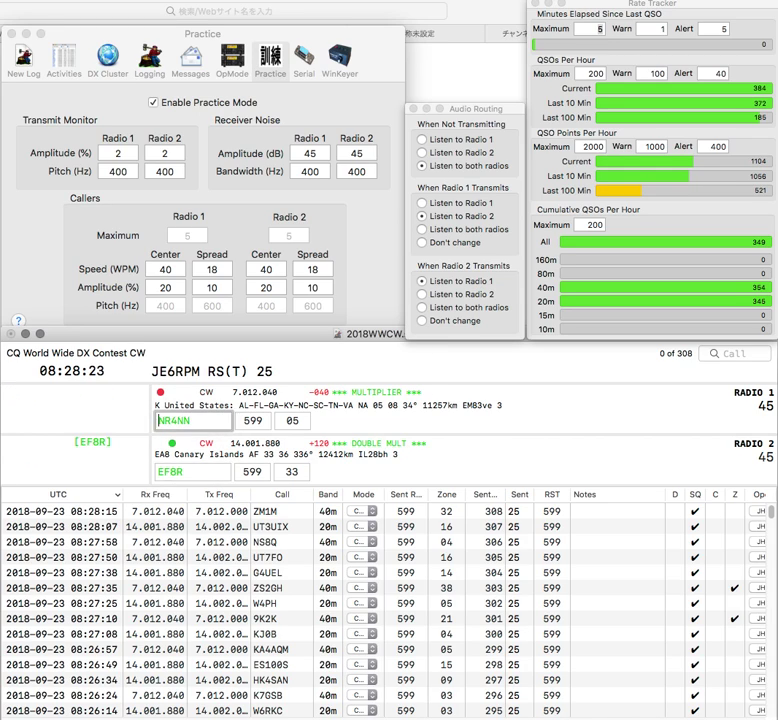
pyautogui.press('Return')
pyautogui.press('Delete')
pyautogui.write('5')
pyautogui.press('Return')
pyautogui.write('N')
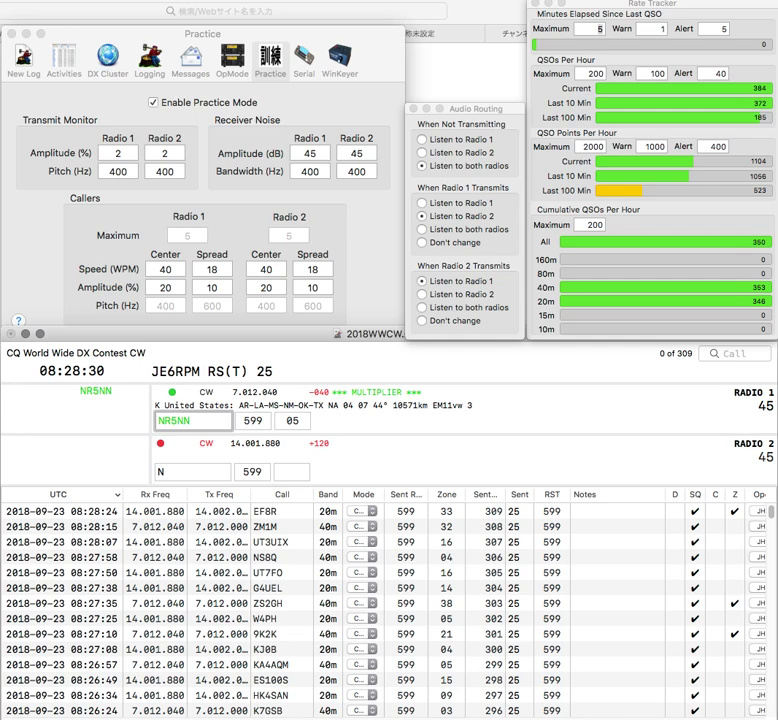
pyautogui.press('Return')
pyautogui.write('NR')
pyautogui.press('Return')
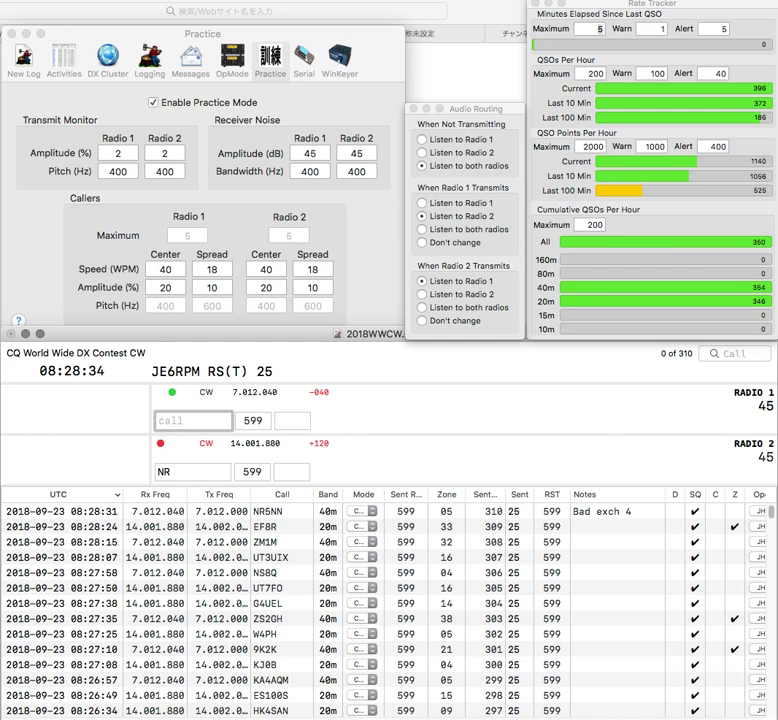
# Enter the partial call R and its replacement H on Radio 1, changing the Radio 2 partial call to NL in between
pyautogui.write('R')
pyautogui.press('Return')
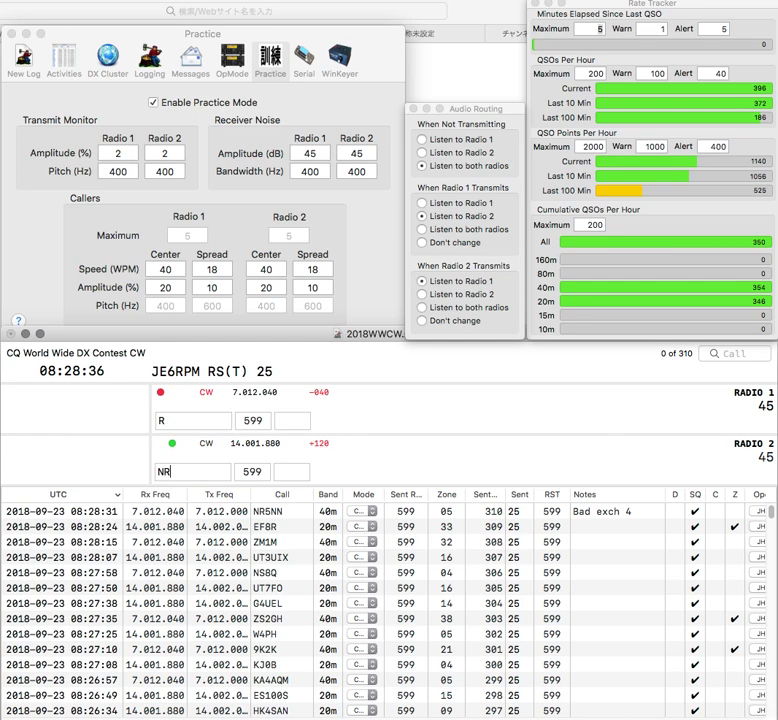
pyautogui.write('L')
pyautogui.press('Return')
pyautogui.write('H')
pyautogui.press('Return')
# Complete the Radio 2 call as N6OL and the Radio 1 call as N6TZH, sending each call
pyautogui.write('N6O')
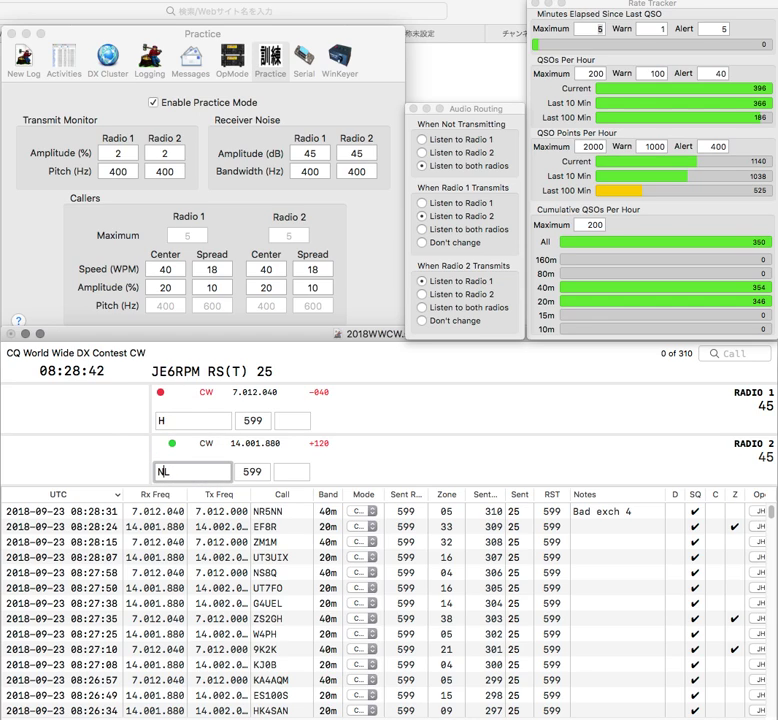
pyautogui.press('Return')
pyautogui.write('N6TZ')
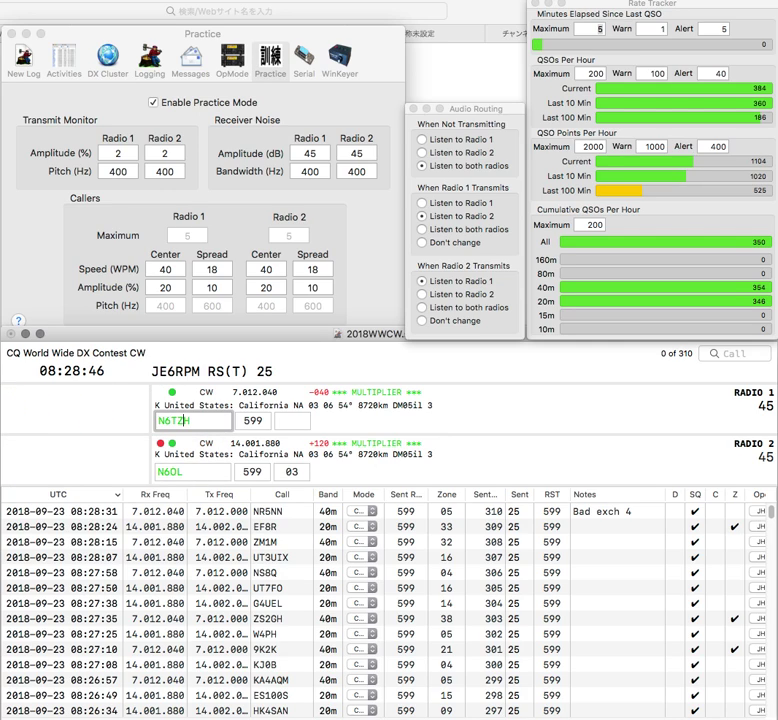
pyautogui.press('Return')
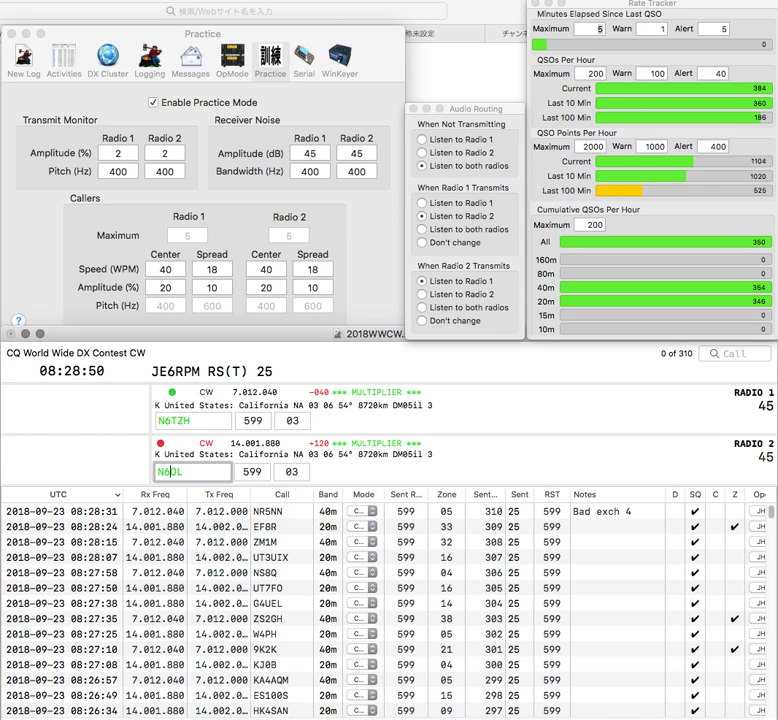
# Correct the Radio 2 call to NB0L and return to the Radio 1 call entry
pyautogui.press('Delete')
pyautogui.press('BackSpace')
pyautogui.write('B0')
pyautogui.press('Tab')
pyautogui.press('Tab')
pyautogui.press('Tab')
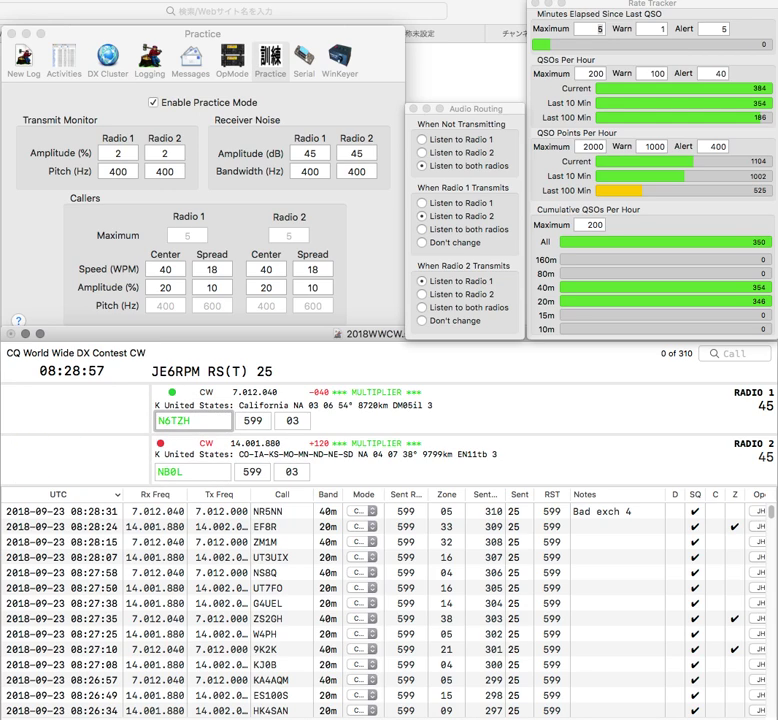
pyautogui.press('BackSpace')
pyautogui.press('Delete')
pyautogui.write('5')
pyautogui.press('Tab')
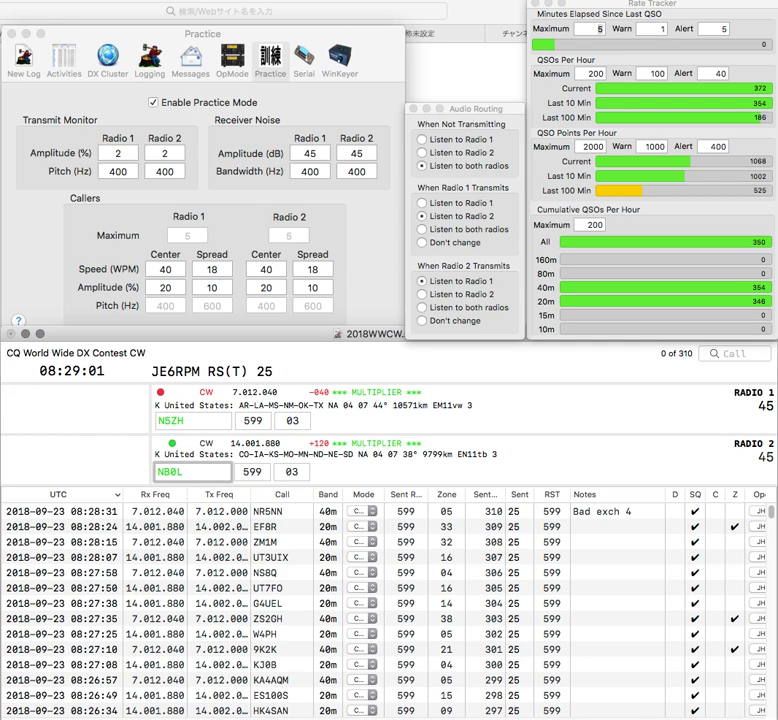
pyautogui.press('BackSpace')
pyautogui.write('D')
pyautogui.press('Return')
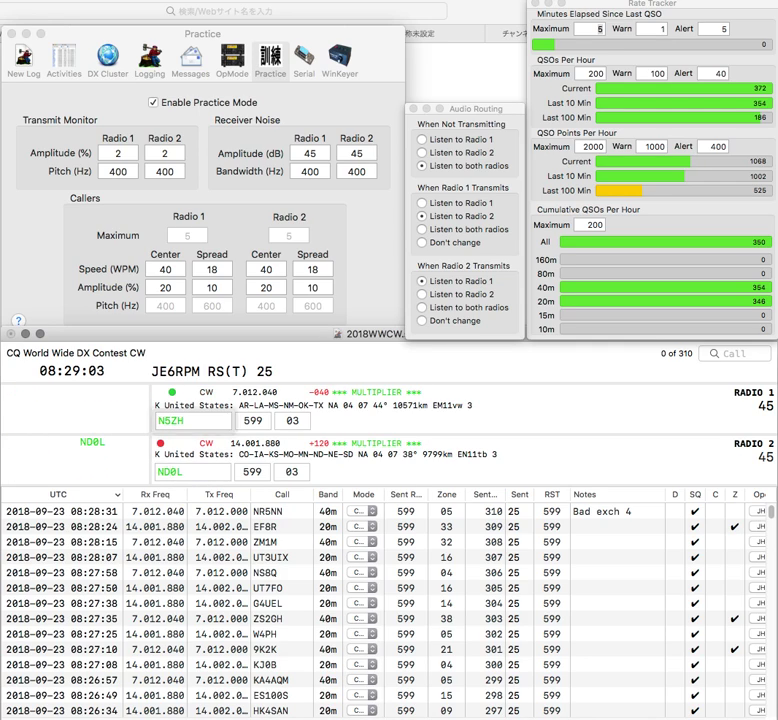
pyautogui.write('T')
pyautogui.press('Return')
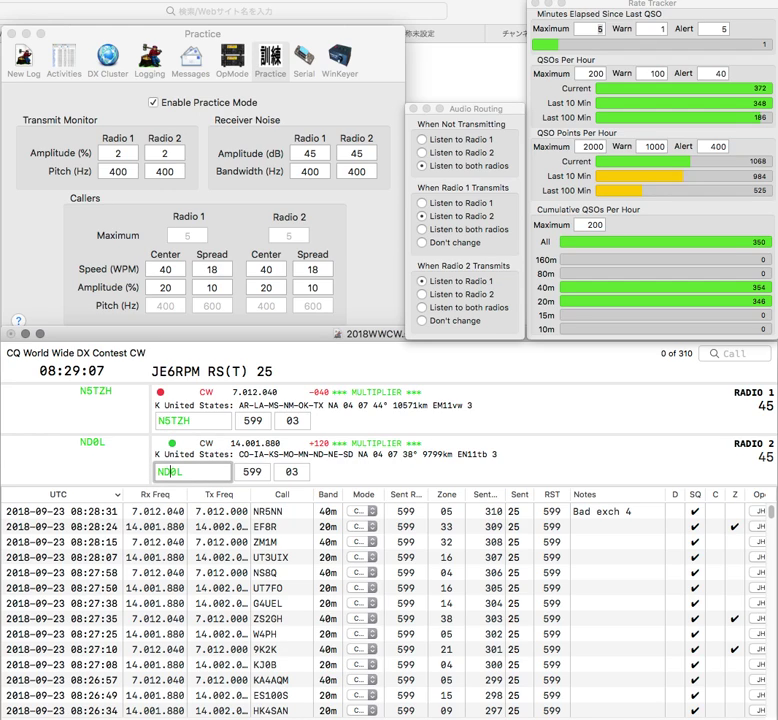
# Set the received zone to 4 on both radios, logging ND0L on Radio 2 and N5TZH on Radio 1
pyautogui.press('Tab')
pyautogui.write('4')
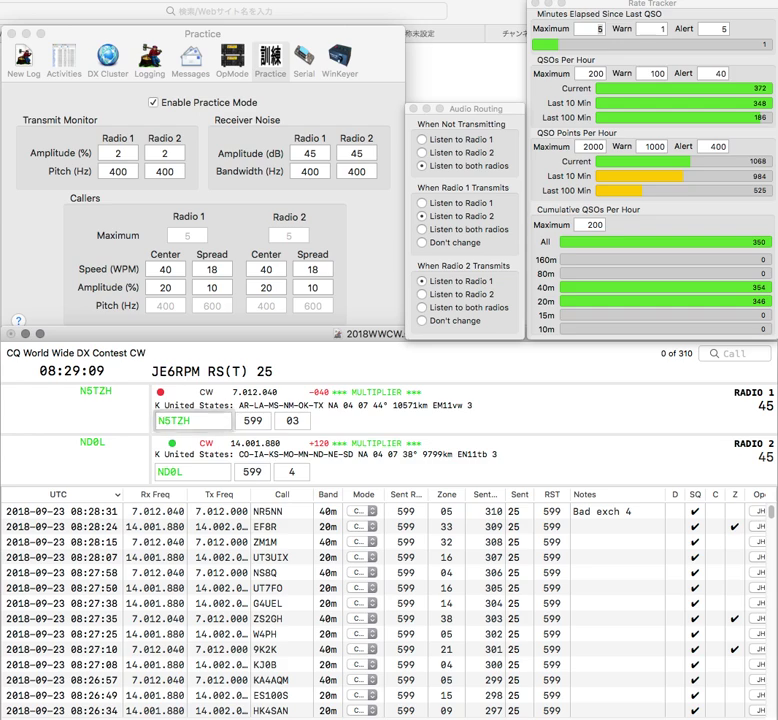
pyautogui.press('Return')
pyautogui.press('Tab')
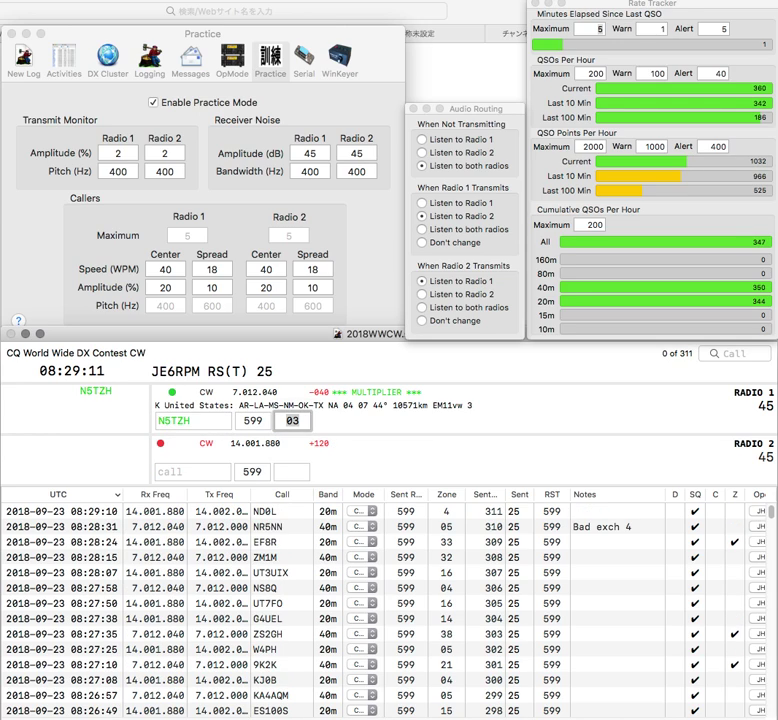
pyautogui.write('4')
pyautogui.press('Return')
# Enter NC3P on Radio 2 and log the contact, entering the partial call NC on Radio 1 in between
pyautogui.write('N')
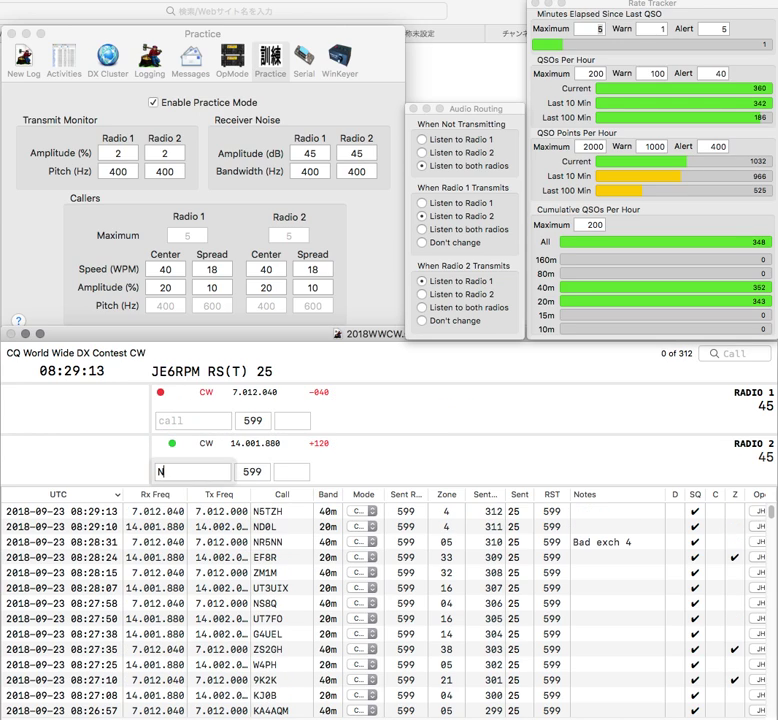
pyautogui.write('C3P')
pyautogui.press('Return')
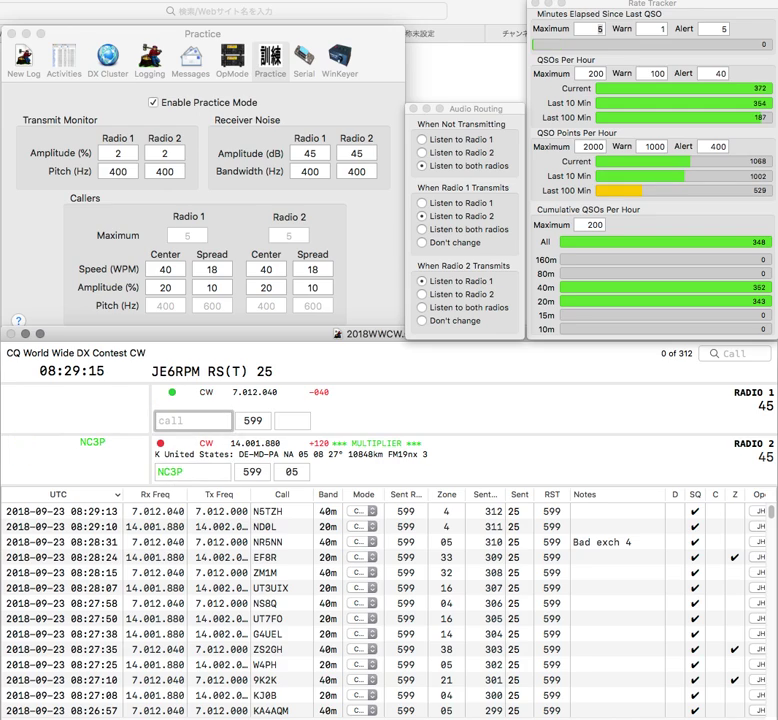
pyautogui.write('NC')
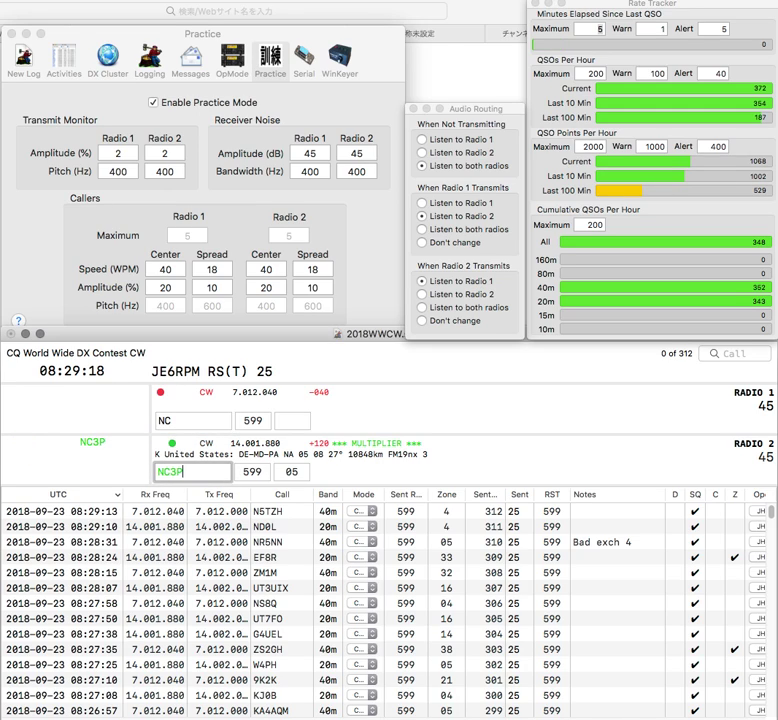
pyautogui.press('Return')
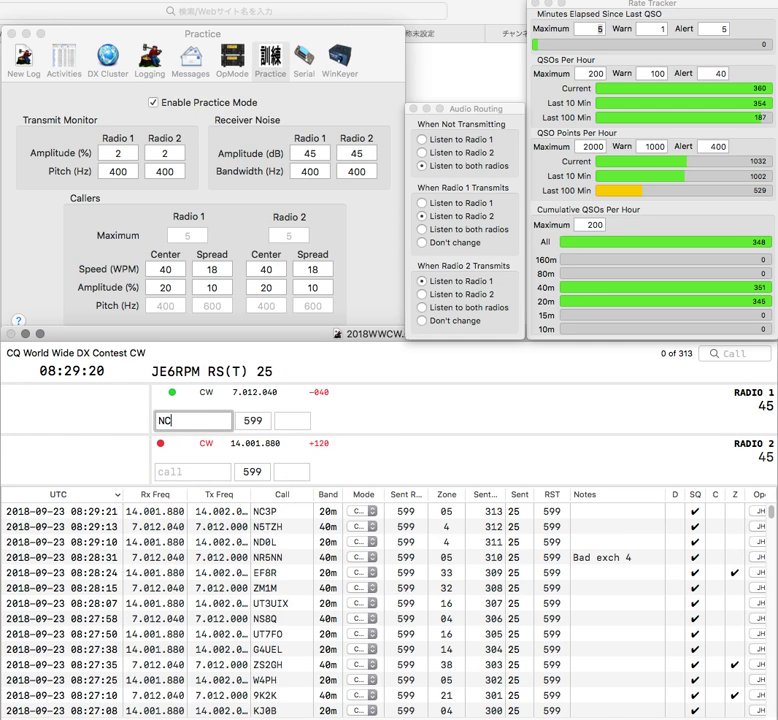
pyautogui.press('BackSpace')
pyautogui.write('6NEE')
pyautogui.press('Return')
pyautogui.write('WO7')
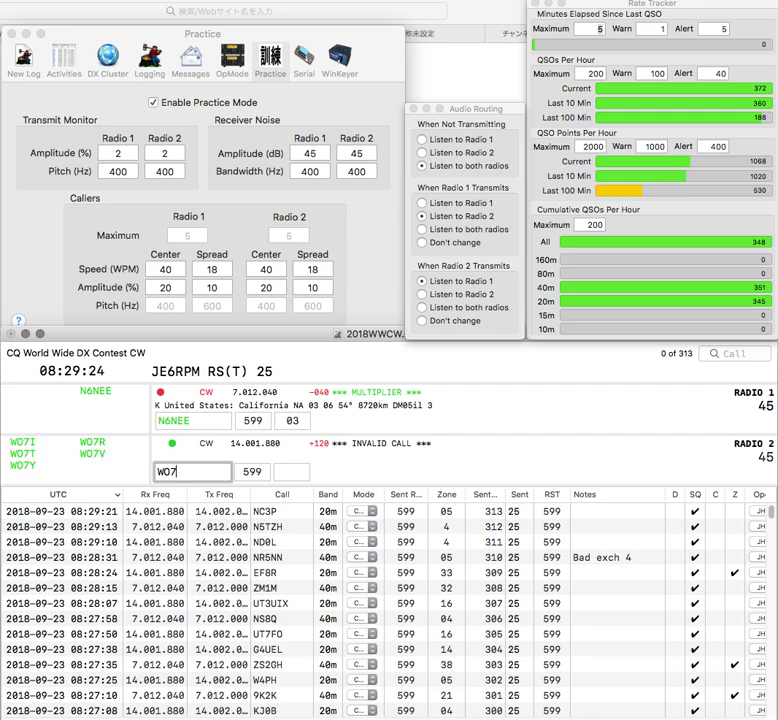
pyautogui.write('V')
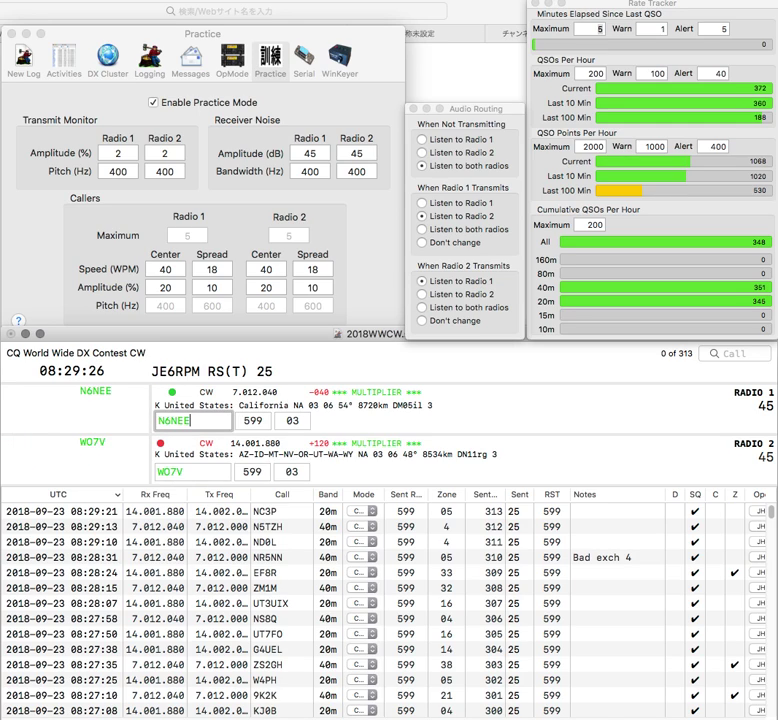
pyautogui.press('Return')
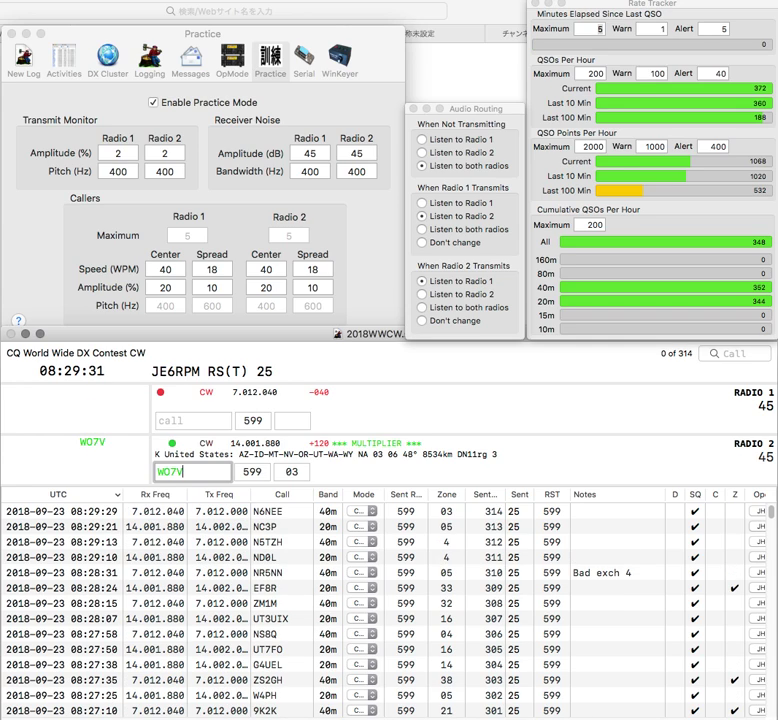
pyautogui.press('Return')
pyautogui.write('S')
pyautogui.press('BackSpace')
pyautogui.write('OGP')
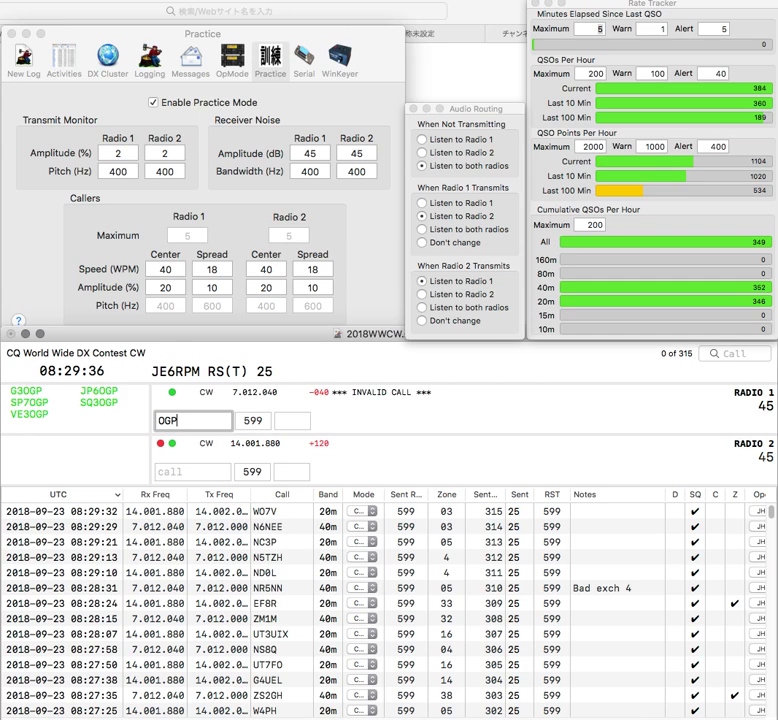
pyautogui.press('BackSpace')
pyautogui.write('Q')
pyautogui.press('Return')
# Send the partial call TOG on Radio 2 and correct the Radio 1 partial call to OGP
pyautogui.write('TDO')
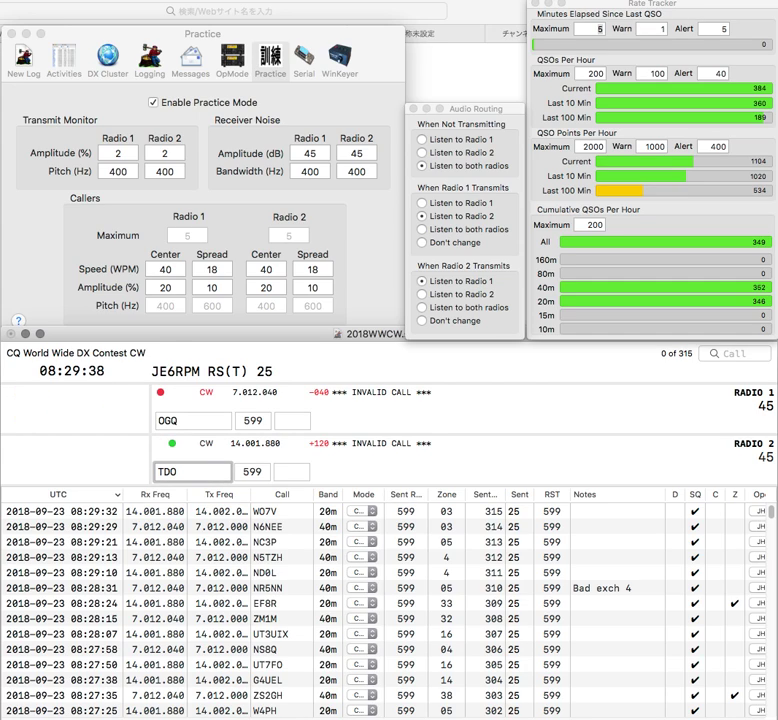
pyautogui.press('BackSpace')
pyautogui.press('BackSpace')
pyautogui.write('OG')
pyautogui.press('Return')
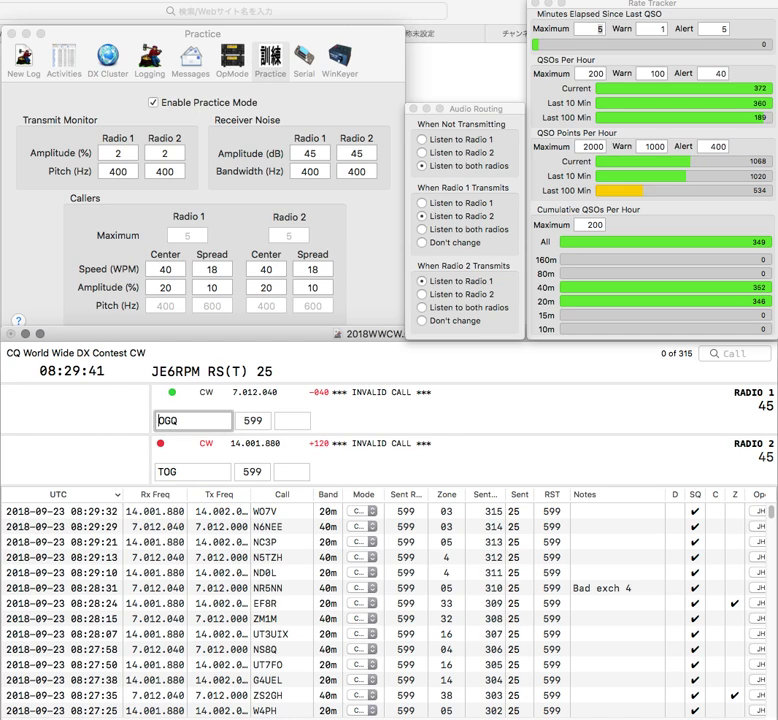
pyautogui.press('BackSpace')
pyautogui.write('P')
pyautogui.press('Return')
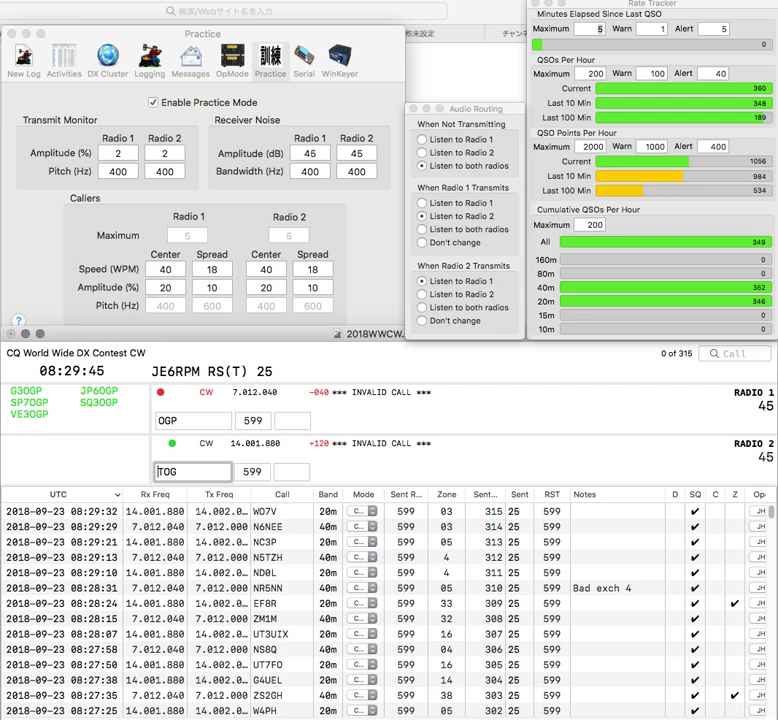
# Correct the Radio 2 call to WW0G and send it
pyautogui.write('WW9G')
pyautogui.press('BackSpace')
pyautogui.write('0G')
pyautogui.press('Return')
pyautogui.press('Return')
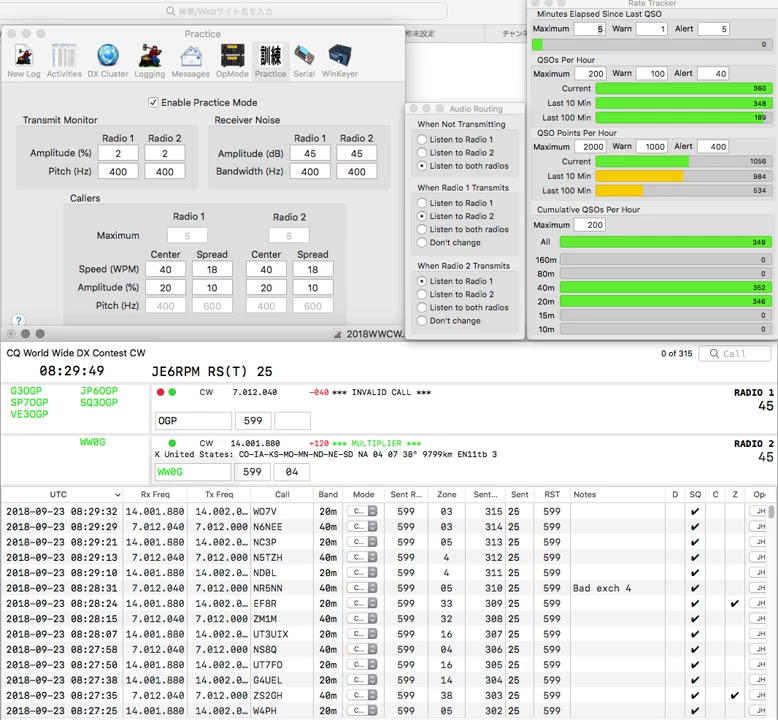
# Complete the Radio 1 call as SQ3OGP, and log the WW0G and SQ3OGP contacts
pyautogui.write('SP')
pyautogui.press('BackSpace')
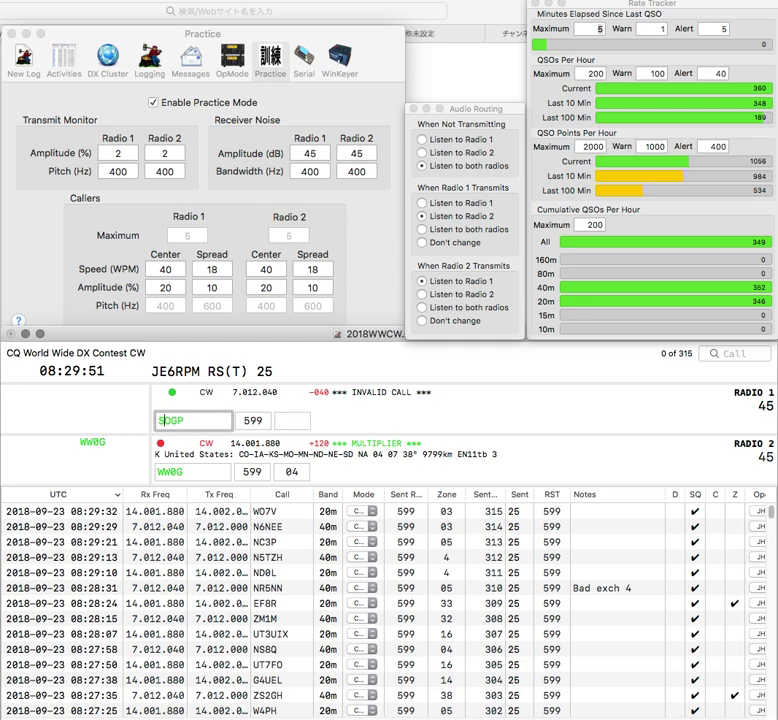
pyautogui.write('Q3')
pyautogui.press('Return')
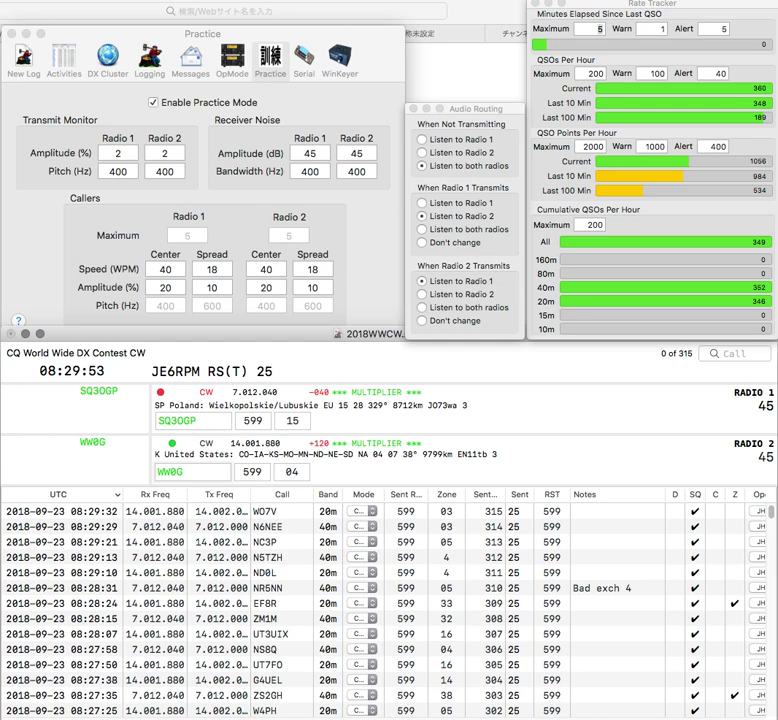
pyautogui.press('Return')
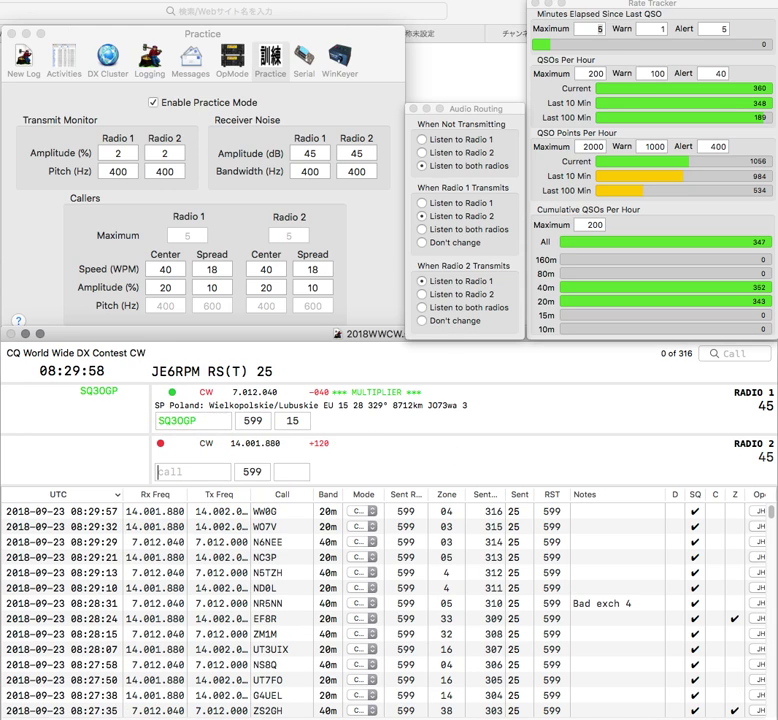
# Enter VK3DOG on Radio 2 and log the contact, entering the partial call BL on Radio 1 in between
pyautogui.write('VK')
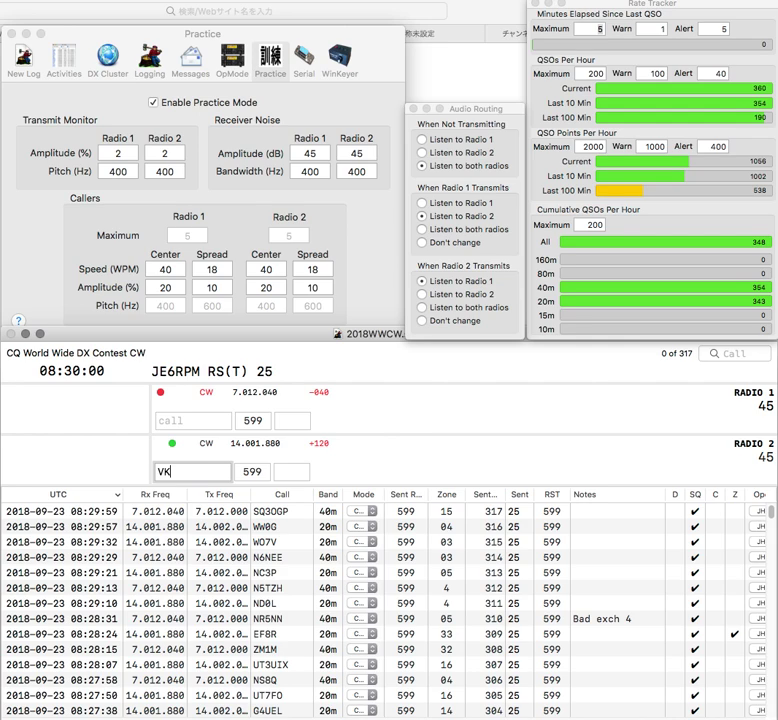
pyautogui.write('3DOG')
pyautogui.press('Return')
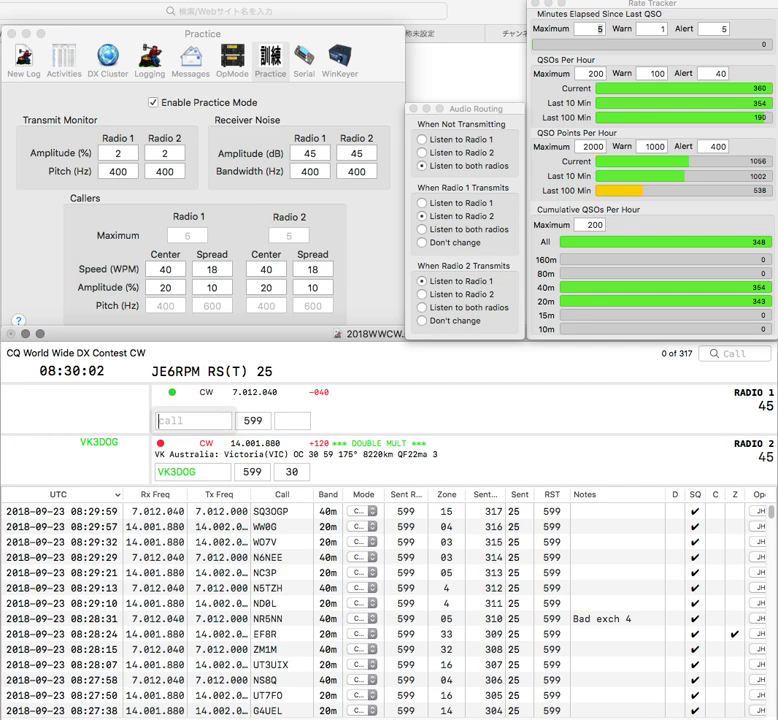
pyautogui.write('BL')
pyautogui.press('Return')
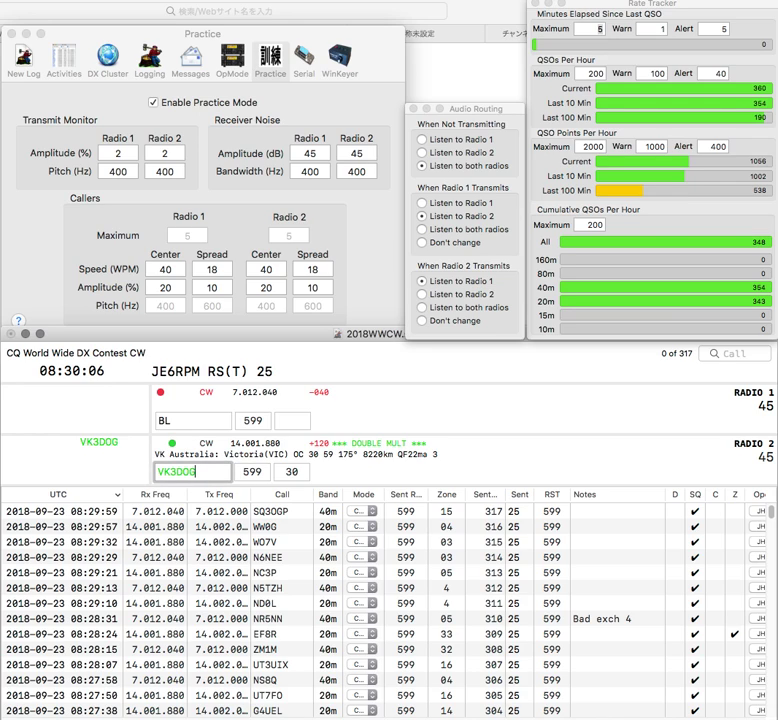
pyautogui.press('Return')
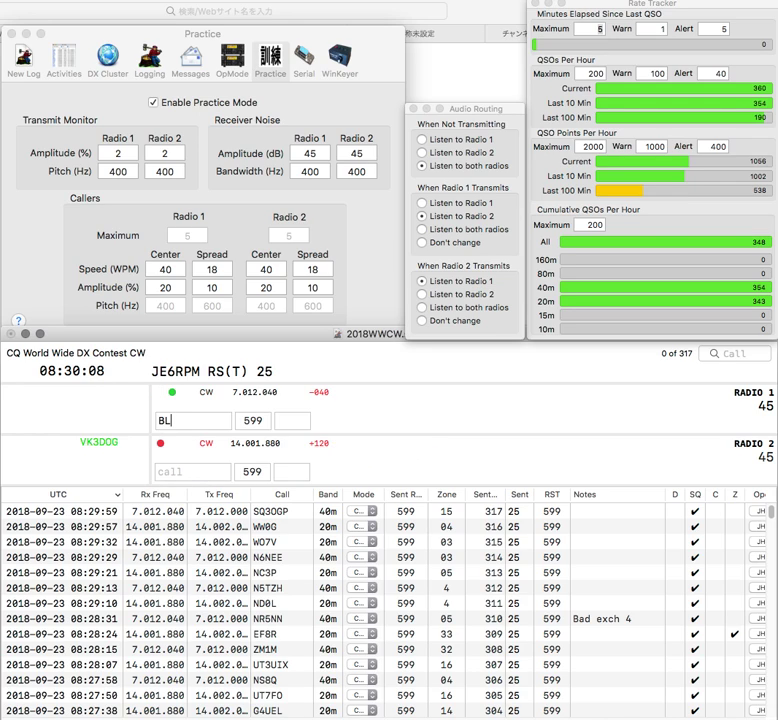
# Extend the Radio 1 partial call to RBL and enter PE5TS on Radio 2, sending each call
pyautogui.write('R')
pyautogui.press('Return')
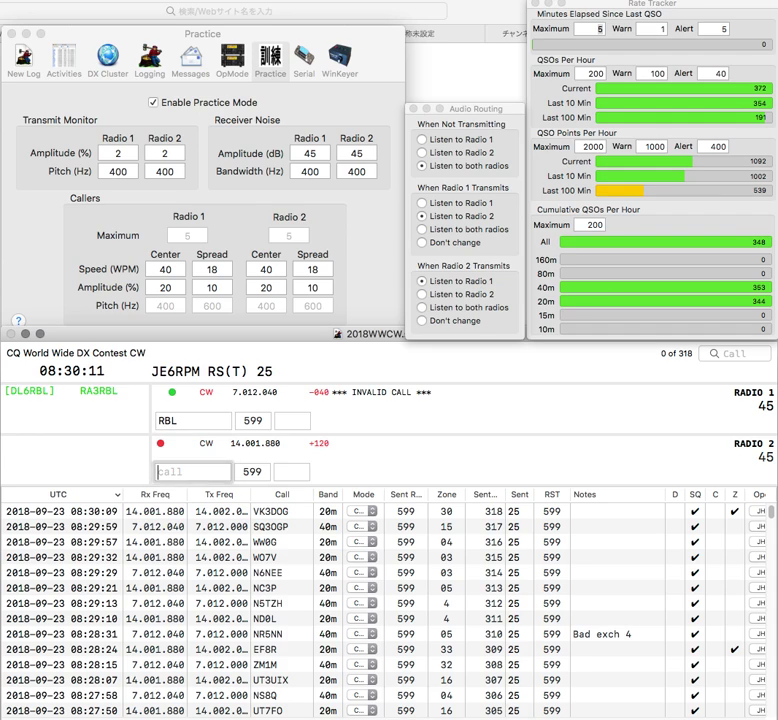
pyautogui.write('PE5TS')
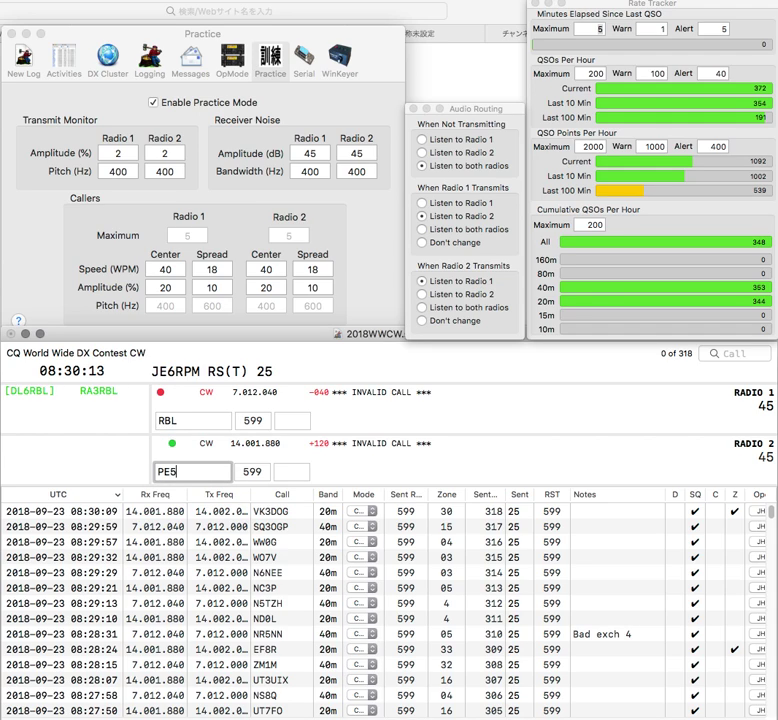
pyautogui.press('Return')
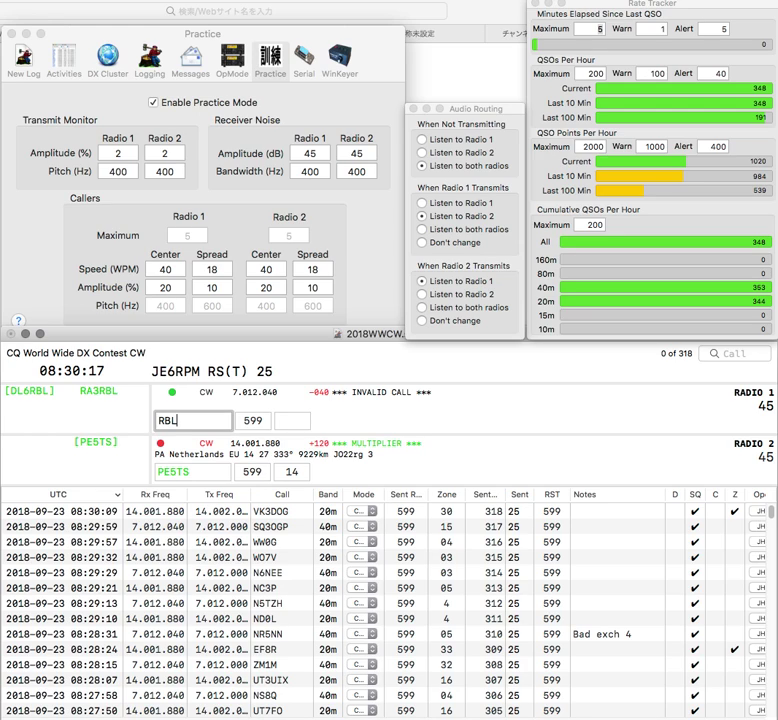
pyautogui.press('BackSpace')
pyautogui.press('BackSpace')
pyautogui.press('BackSpace')
pyautogui.write('A')
pyautogui.press('Return')
pyautogui.press('Tab')
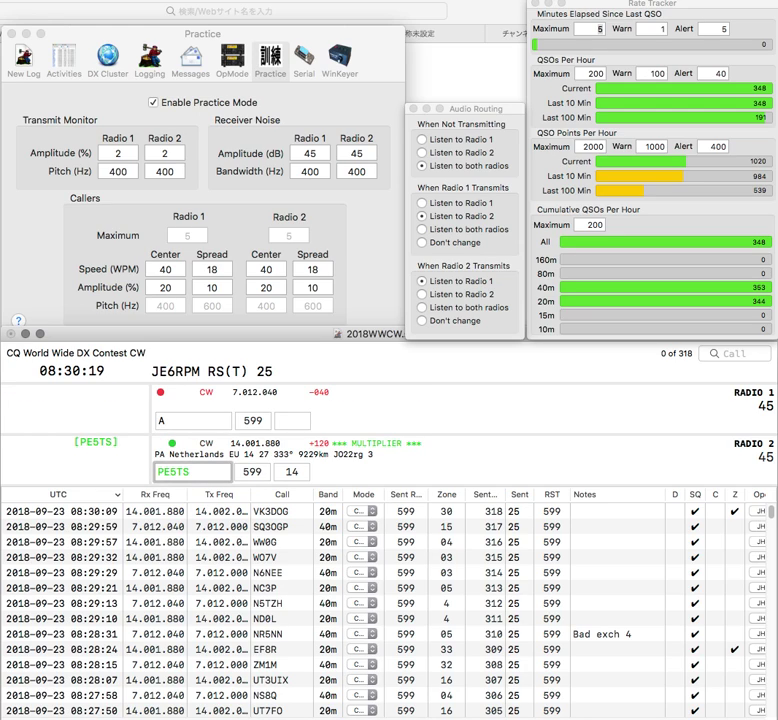
pyautogui.press('Return')
pyautogui.write('R')
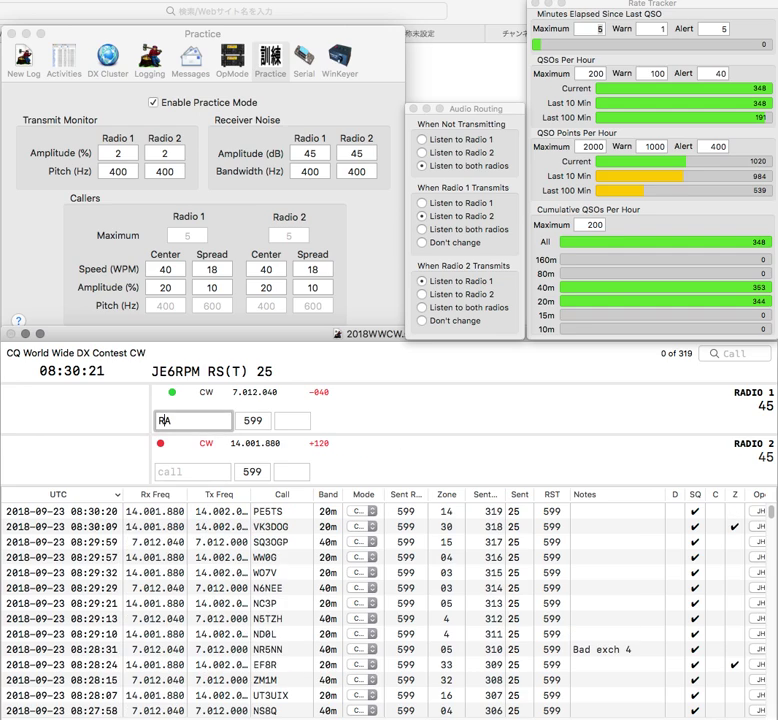
pyautogui.press('Tab')
pyautogui.write('K6USN')
pyautogui.press('Return')
pyautogui.press('BackSpace')
pyautogui.press('BackSpace')
pyautogui.write('SSM')
pyautogui.press('\\')
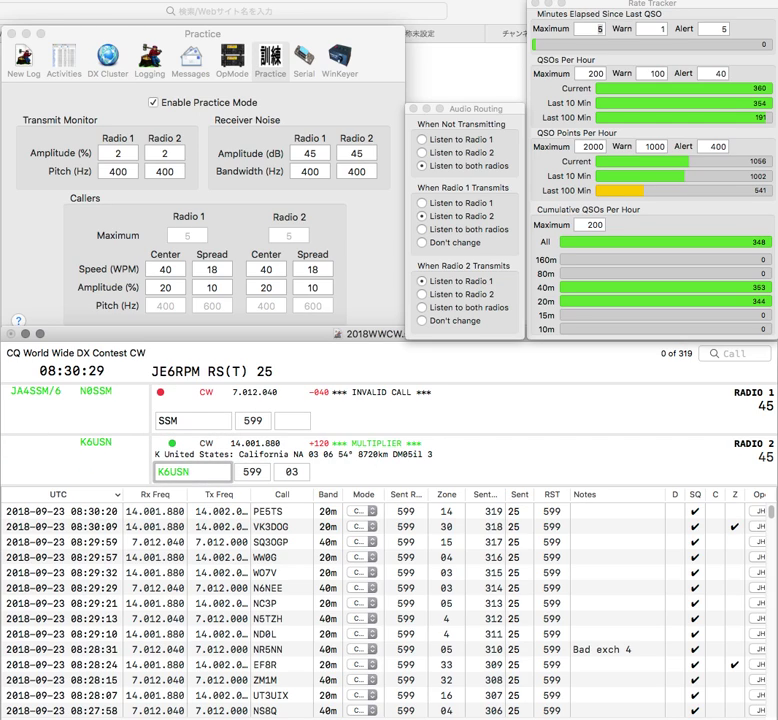
pyautogui.press('Return')
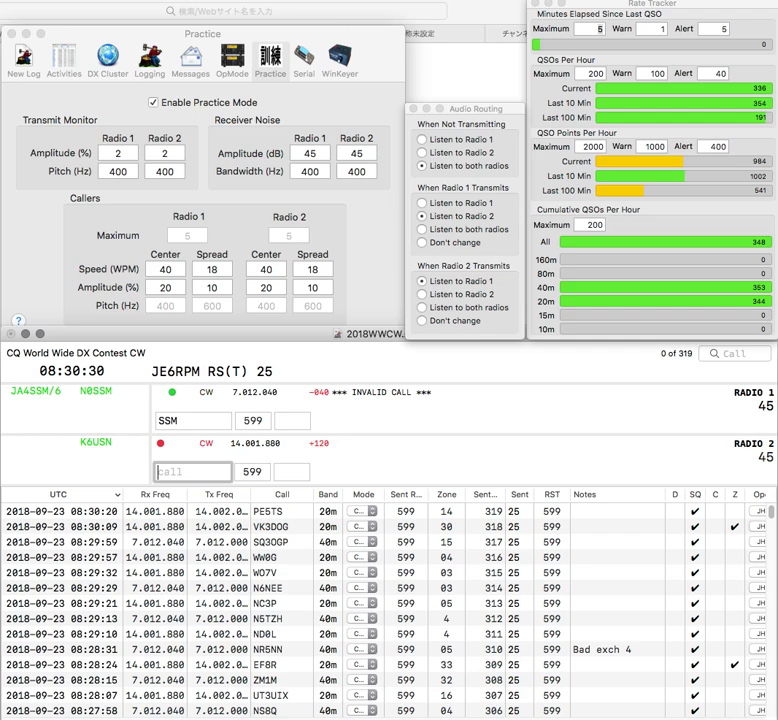
pyautogui.write('MHH')
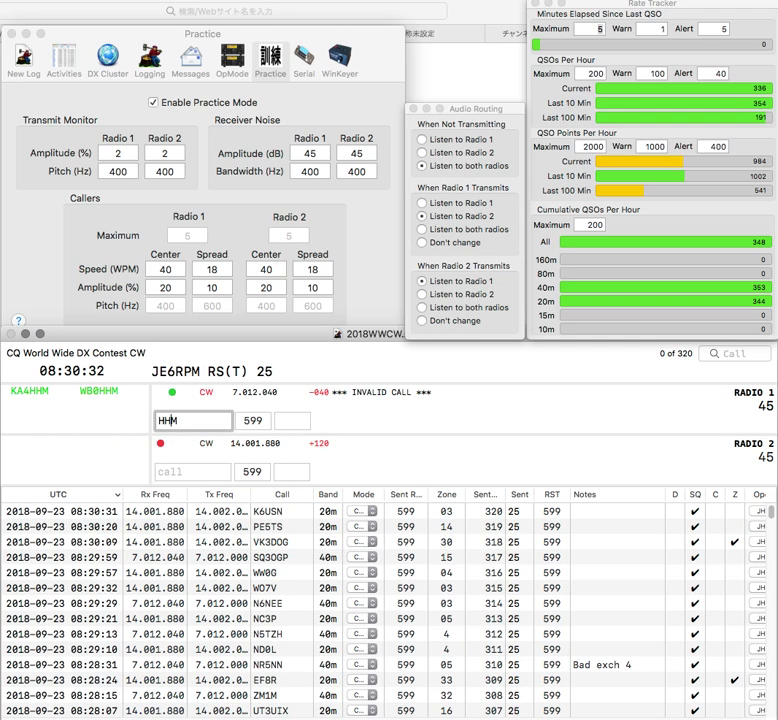
pyautogui.press('Return')
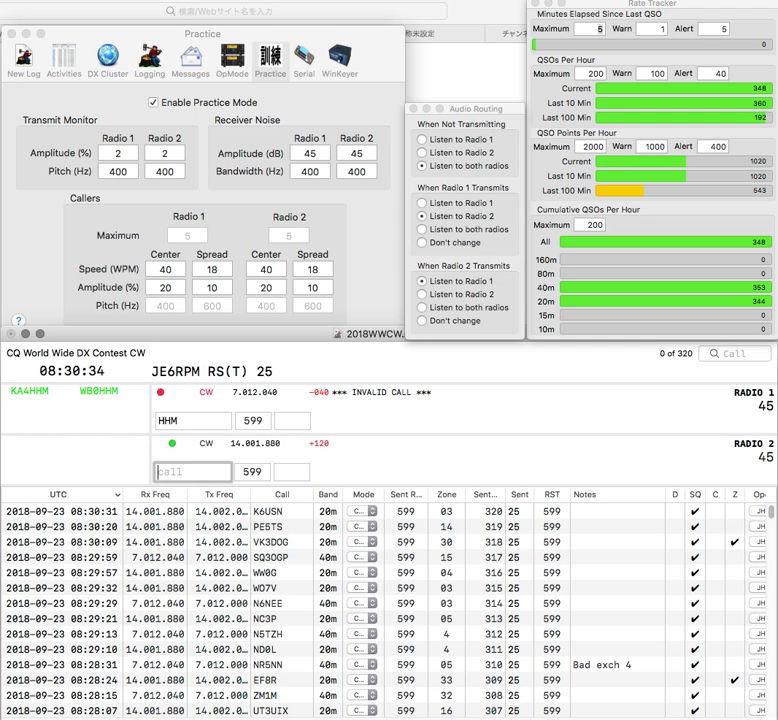
pyautogui.press('\\')
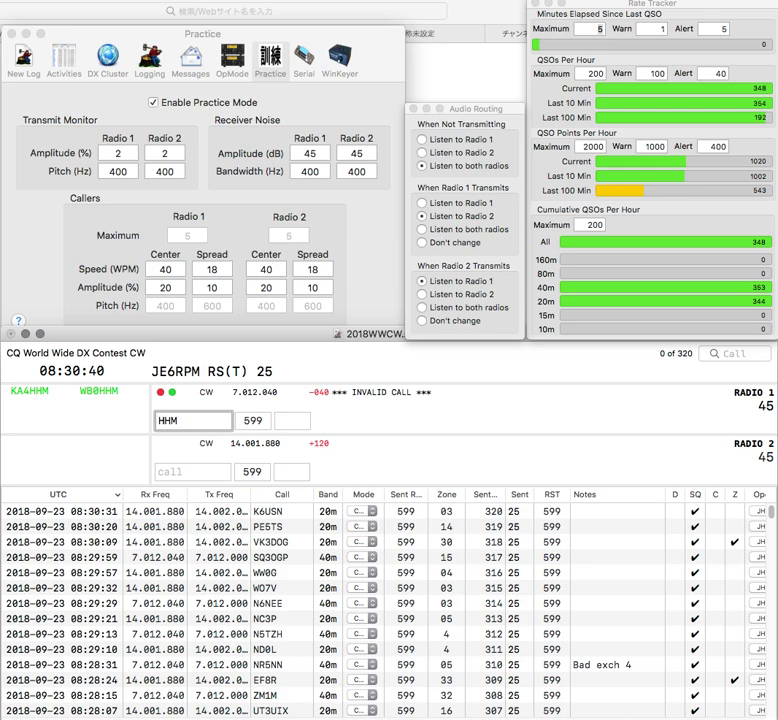
# Extend the Radio 1 call to R6HHM and correct it to RA6HM, entering the partial call K on Radio 2 in between
pyautogui.write('R6')
pyautogui.click(160, 472)
pyautogui.write('K')
pyautogui.click(160, 421)
pyautogui.press('Right')
pyautogui.press('Right')
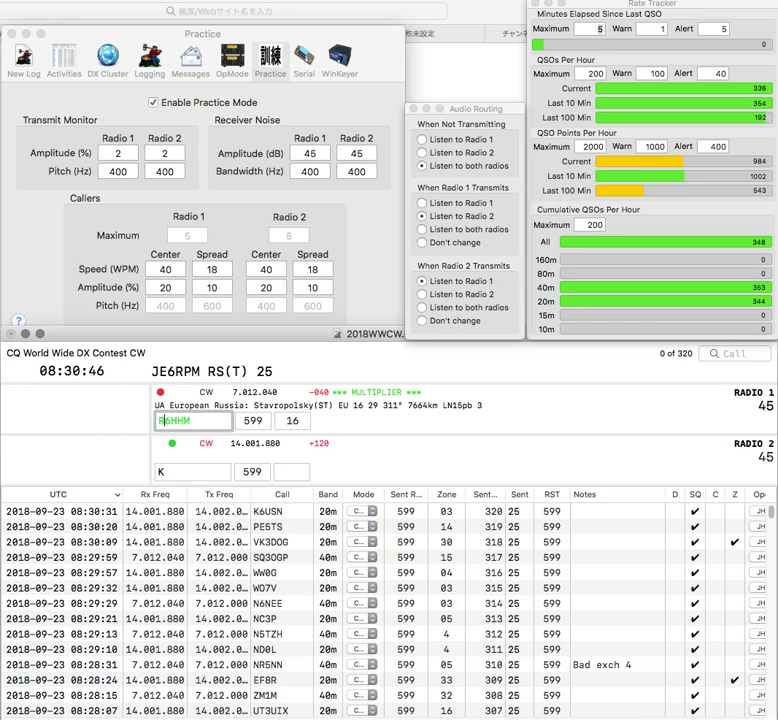
pyautogui.click(172, 421)
pyautogui.write('A')
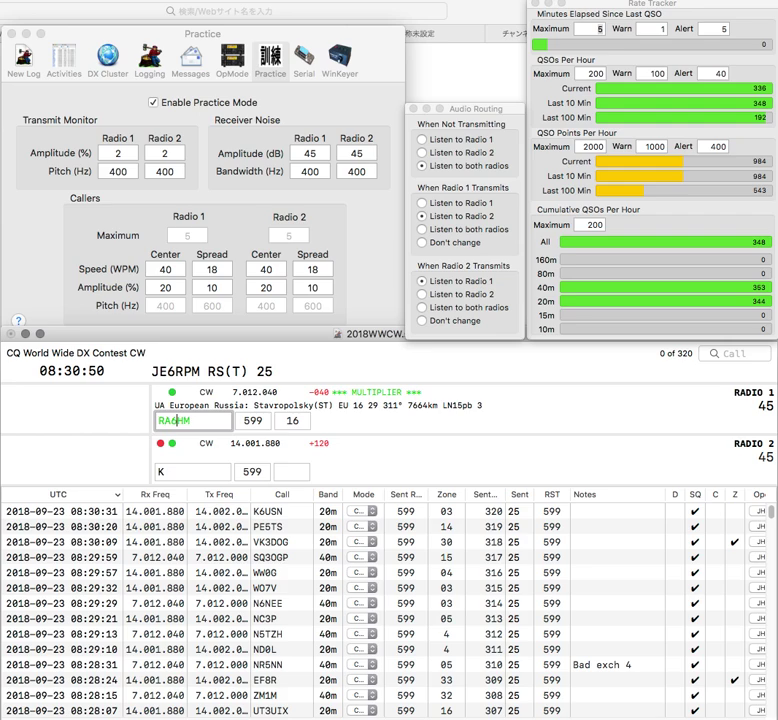
# Change the Radio 2 partial call to VPQ
pyautogui.click(167, 470)
pyautogui.write('VP')
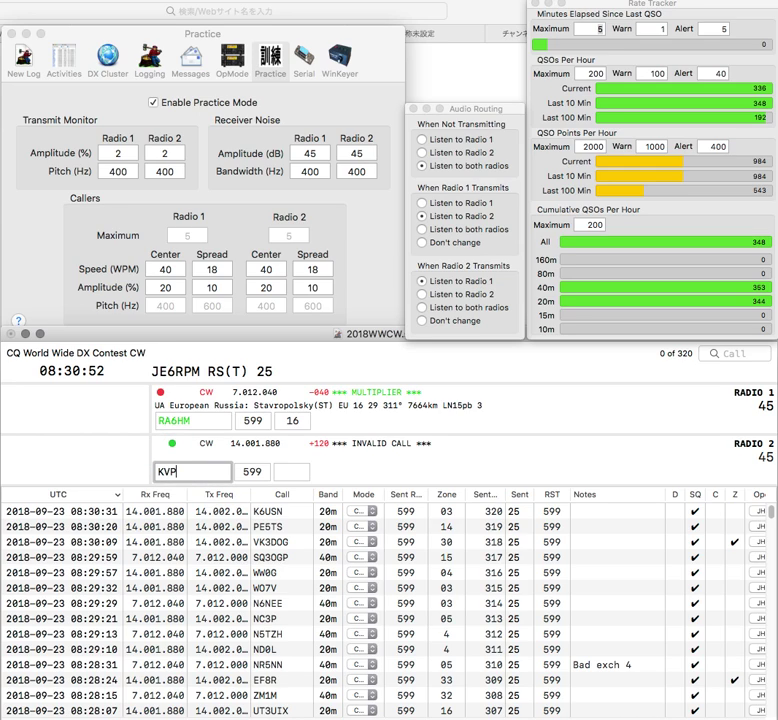
pyautogui.write('Q')
pyautogui.press('Home')
pyautogui.press('Delete')
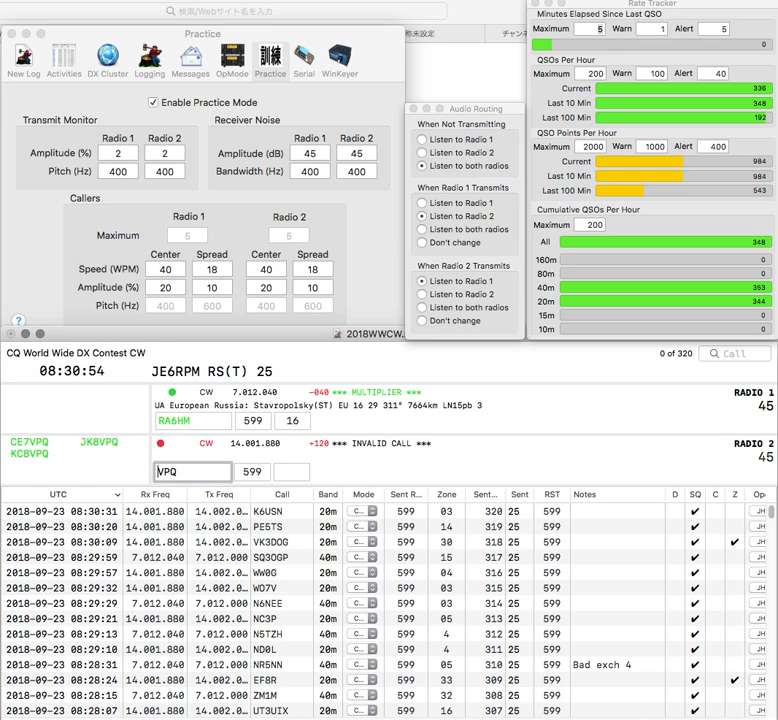
pyautogui.click(184, 421)
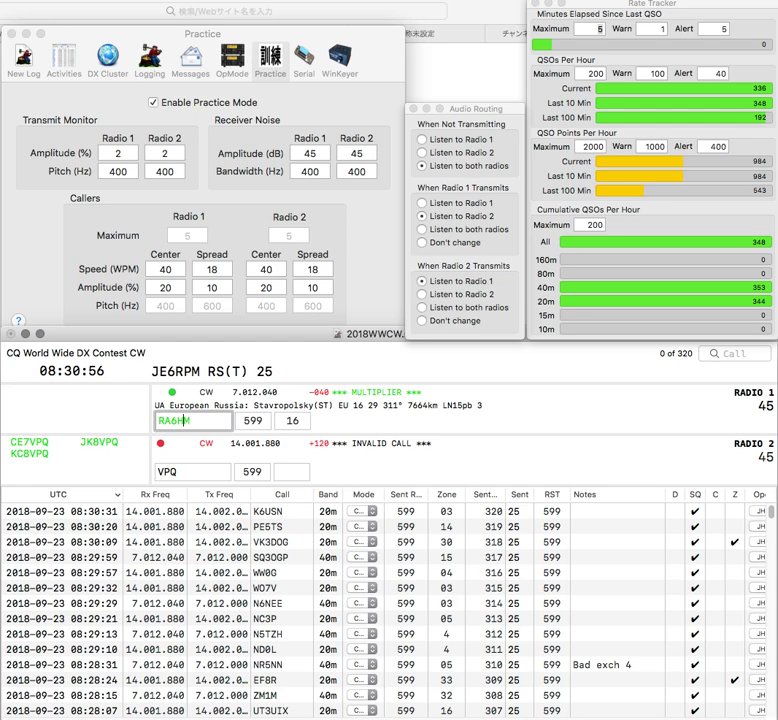
pyautogui.write('S')
pyautogui.press('Return')
pyautogui.click(159, 471)
pyautogui.write('KC8')
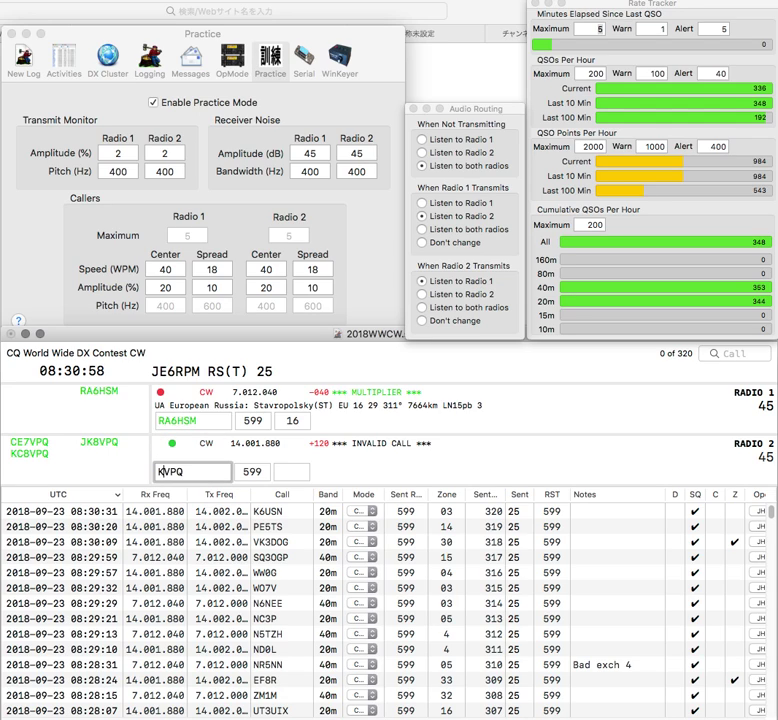
pyautogui.press('Return')
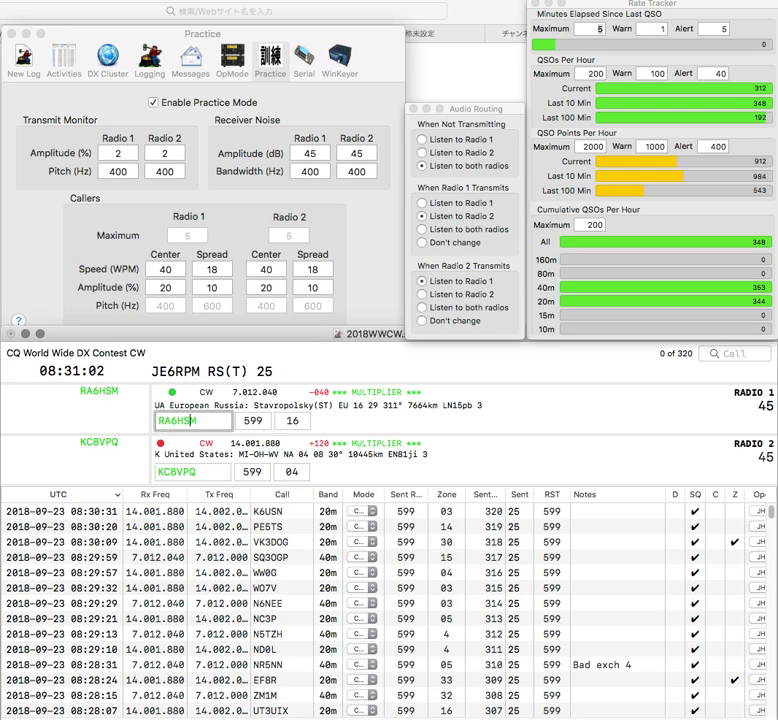
pyautogui.press('Return')
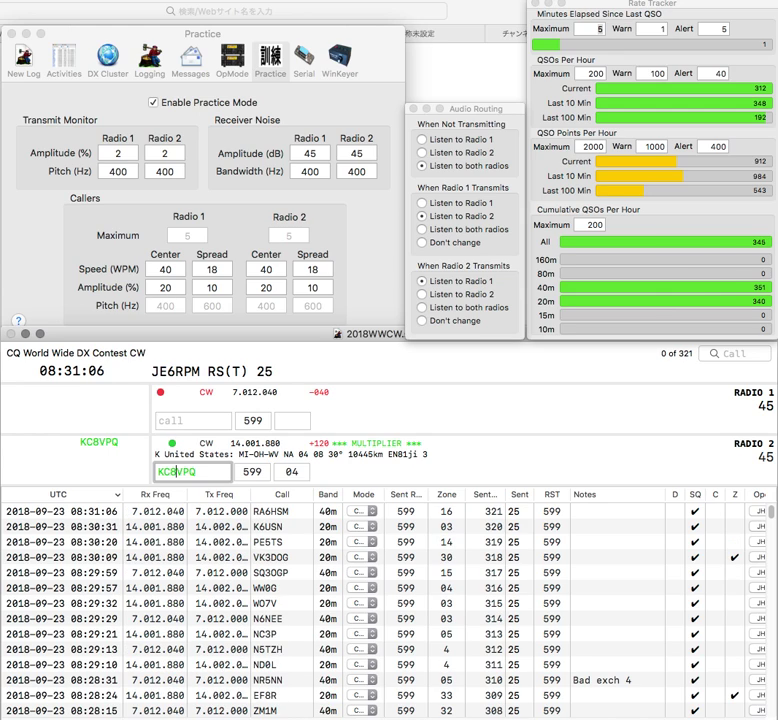
pyautogui.press('Return')
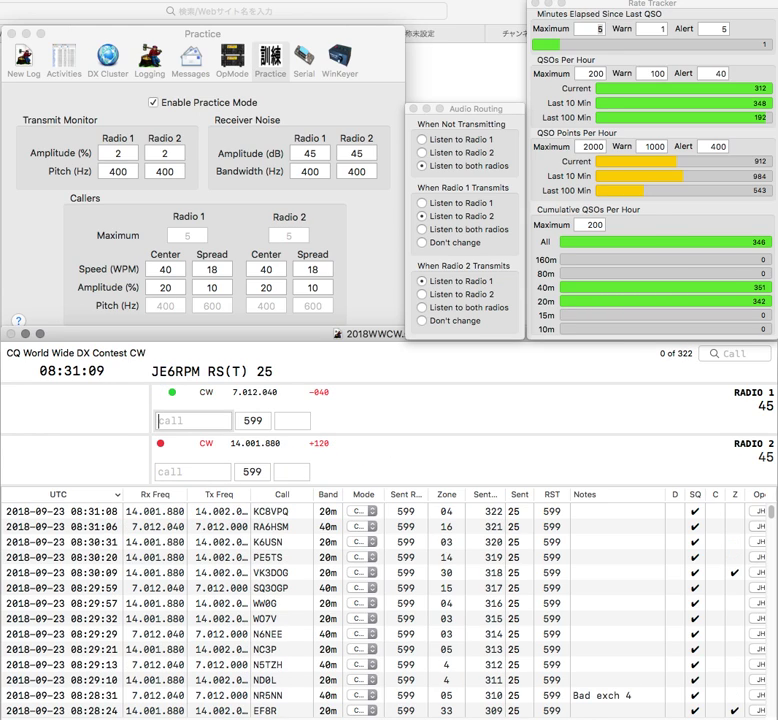
pyautogui.write('BA')
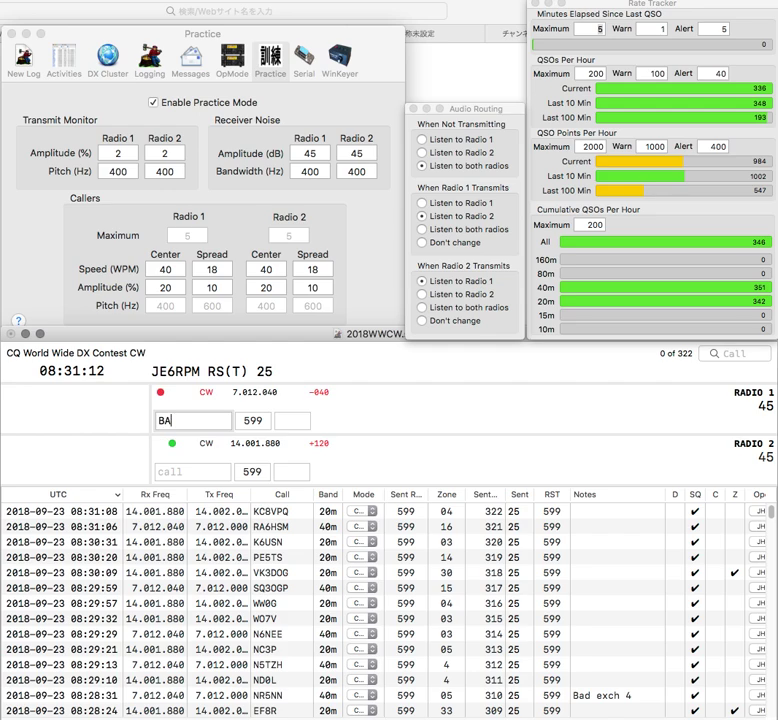
pyautogui.press('Tab')
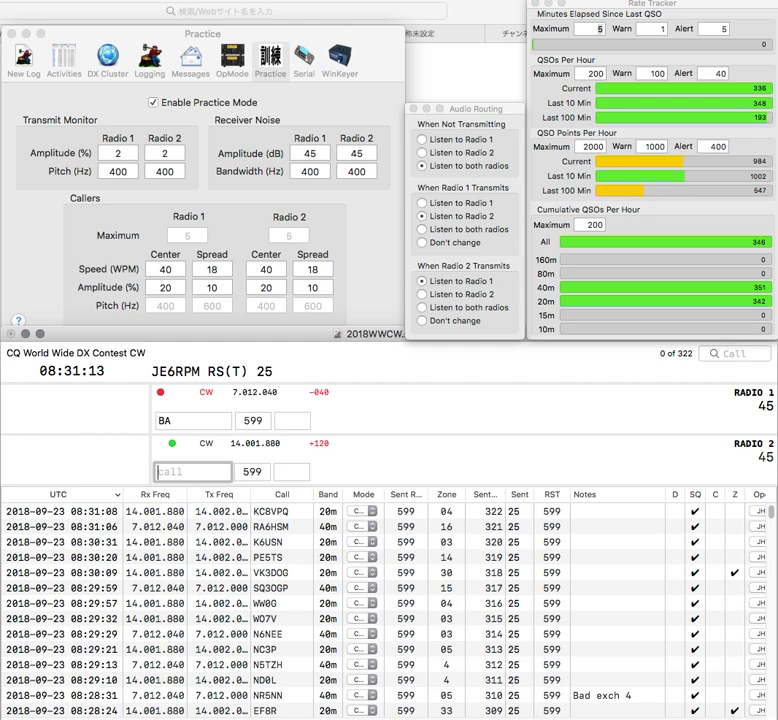
pyautogui.write('1')
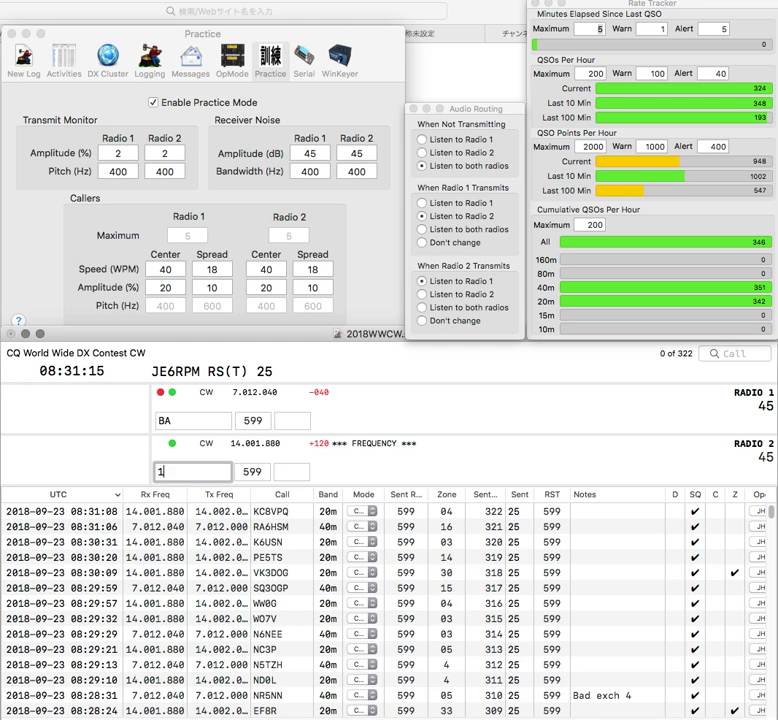
pyautogui.write('AO')
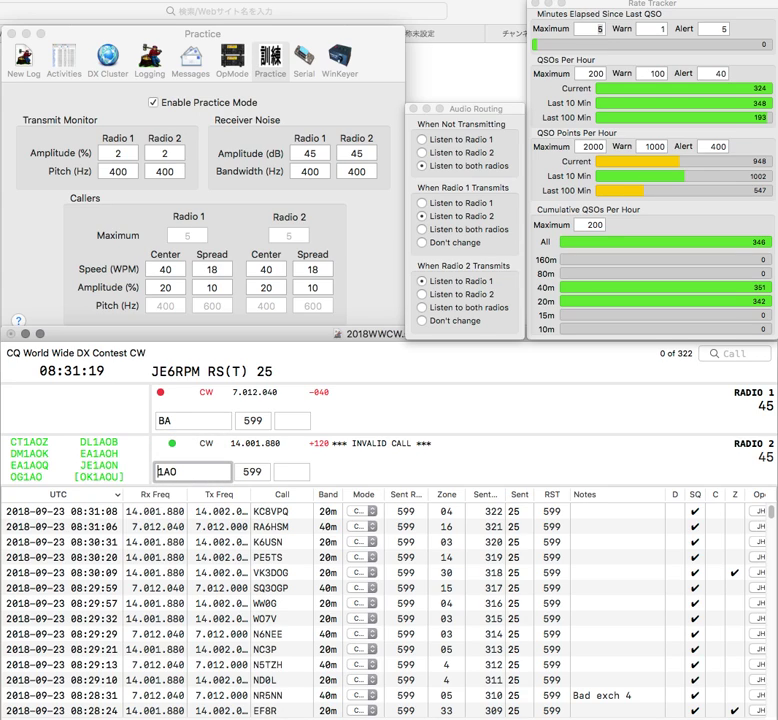
pyautogui.write('OZ')
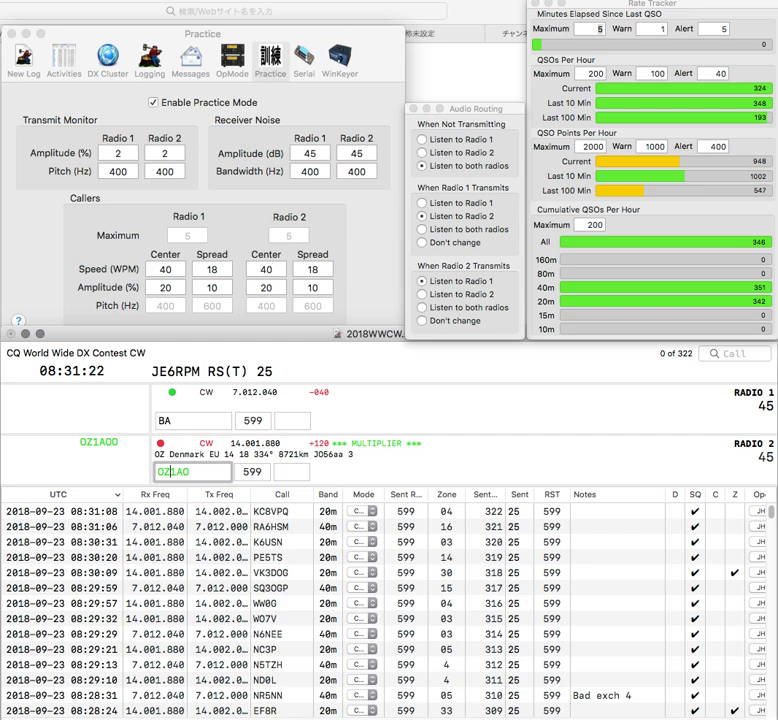
pyautogui.press('Return')
# Change the Radio 1 call to R4HA with zone 16 and send it
pyautogui.write('R4H')
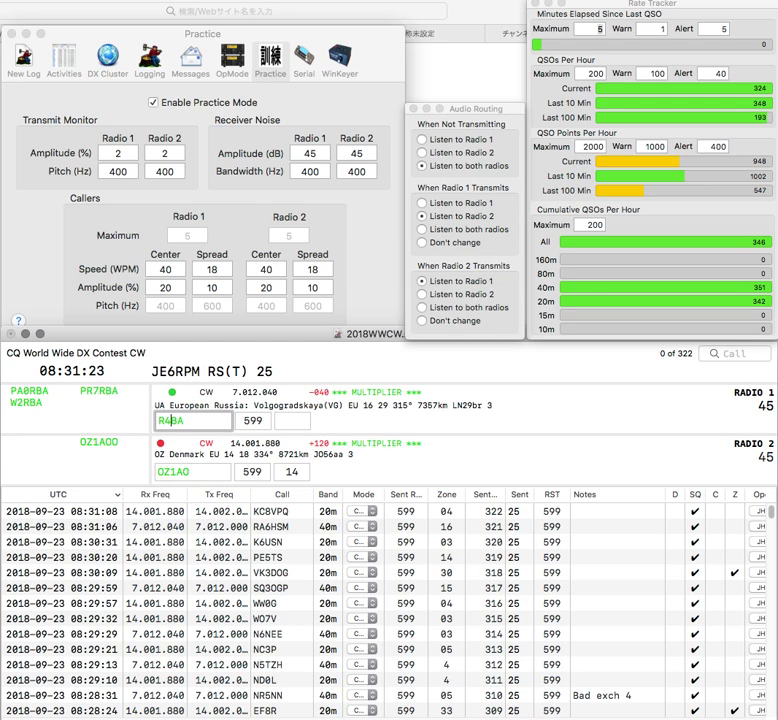
pyautogui.press('Delete')
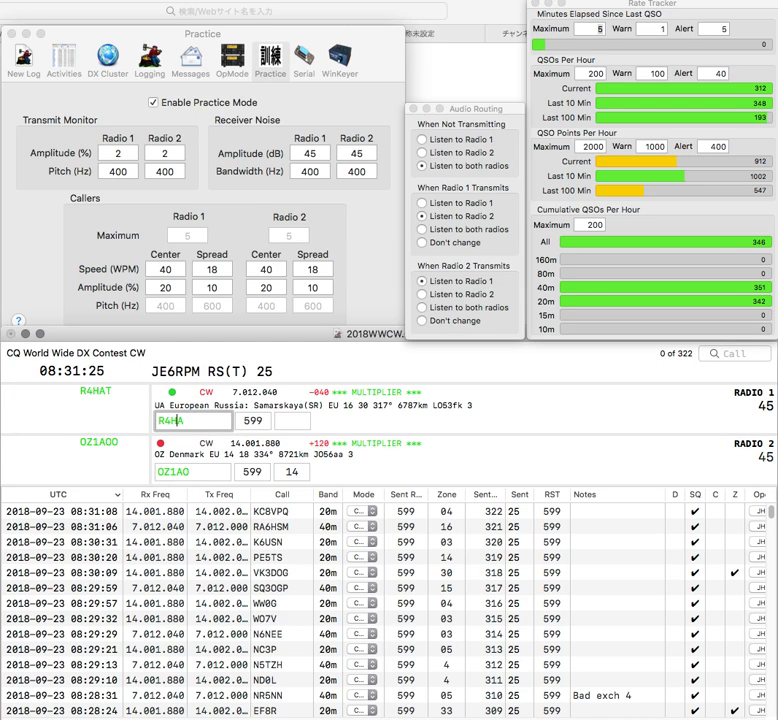
pyautogui.press('Tab')
pyautogui.write('16')
pyautogui.press('Return')
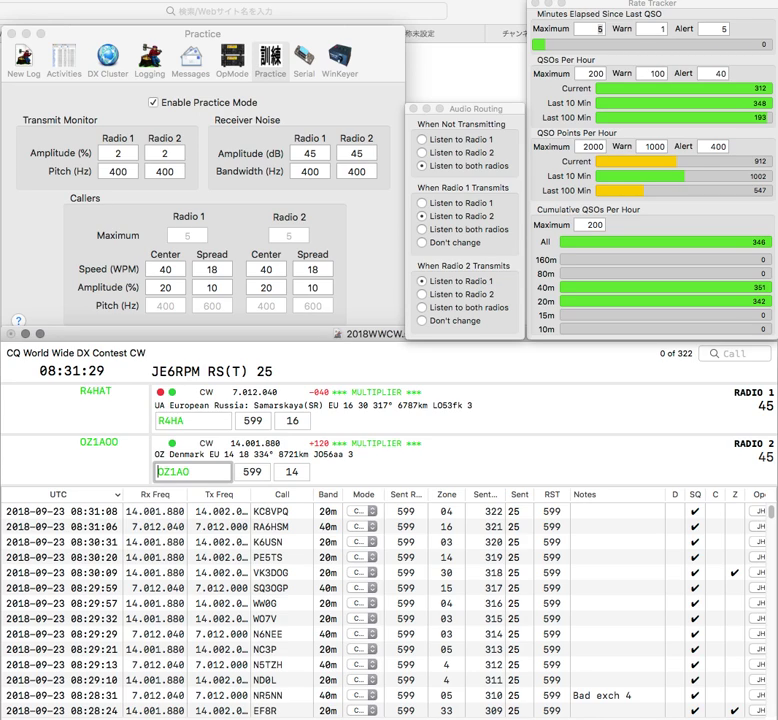
# Correct the Radio 2 call to OG1AO and the Radio 1 call to R4SA
pyautogui.press('BackSpace')
pyautogui.write('G')
pyautogui.press('Return')
pyautogui.press('Down')
pyautogui.press('Return')
pyautogui.press('Up')
pyautogui.press('Delete')
pyautogui.write('S')
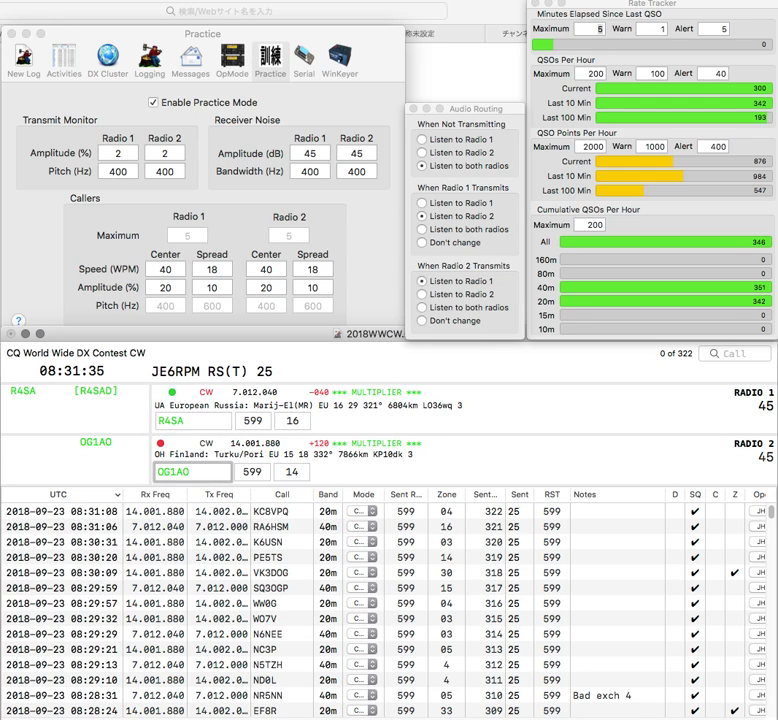
pyautogui.press('Return')
pyautogui.press('Return')
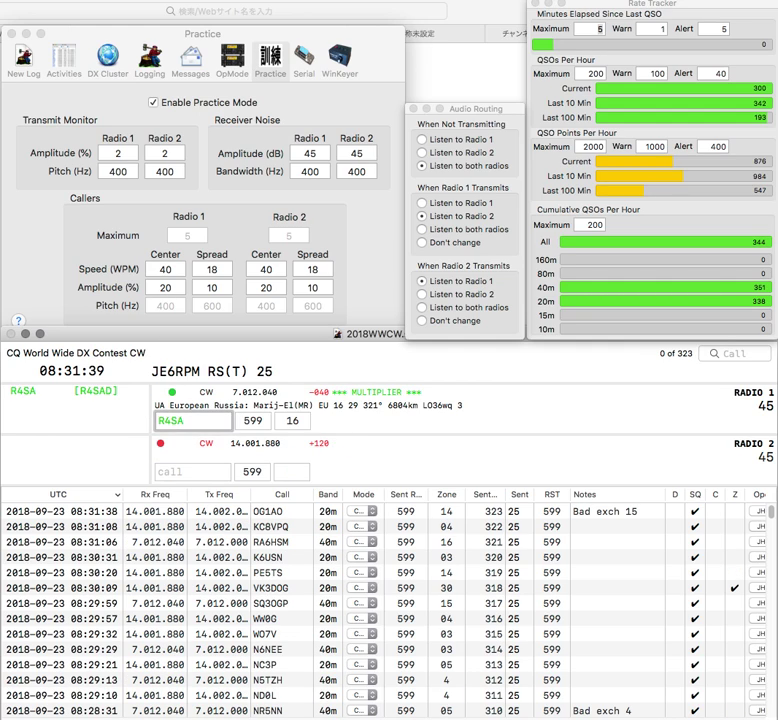
pyautogui.press('Return')
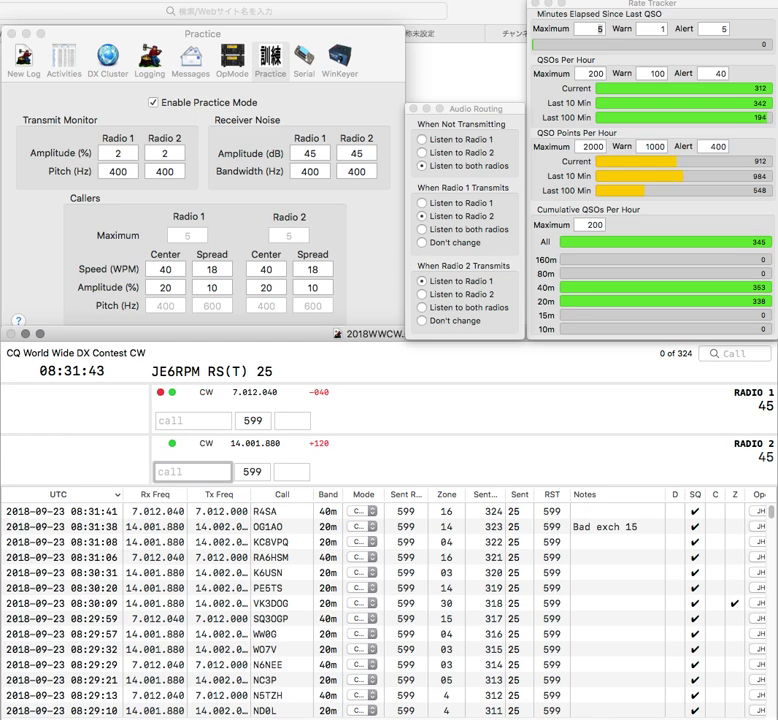
# Enter the partial call BR on Radio 1 and build the partial call VKA on Radio 2, sending each
pyautogui.write('KA')
pyautogui.press('Return')
pyautogui.write('B')
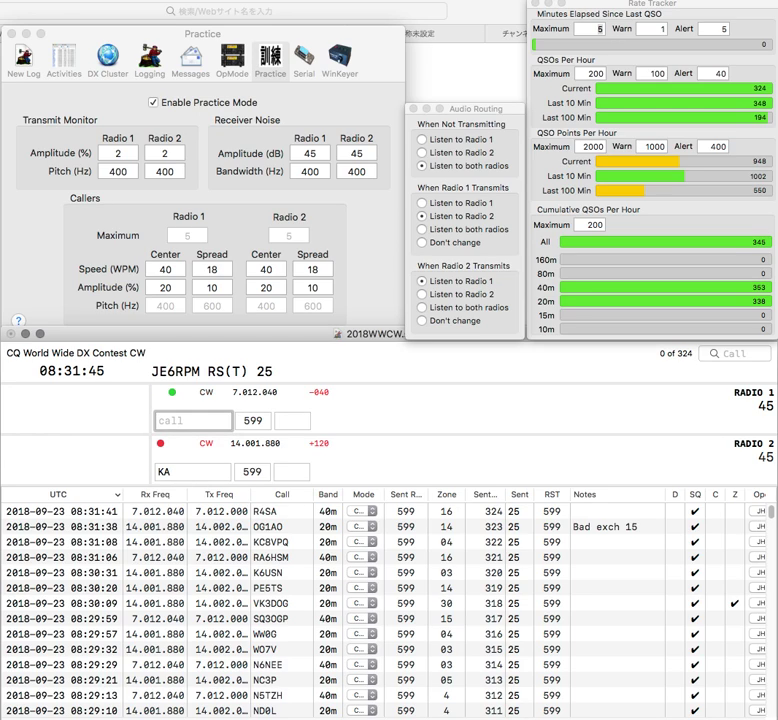
pyautogui.write('R')
pyautogui.press('Return')
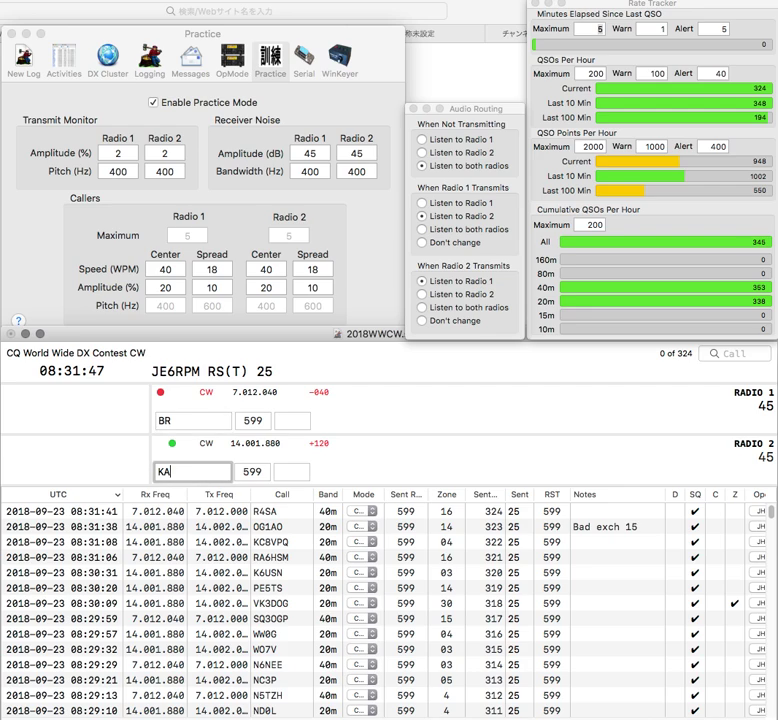
pyautogui.write('V')
pyautogui.press('Return')
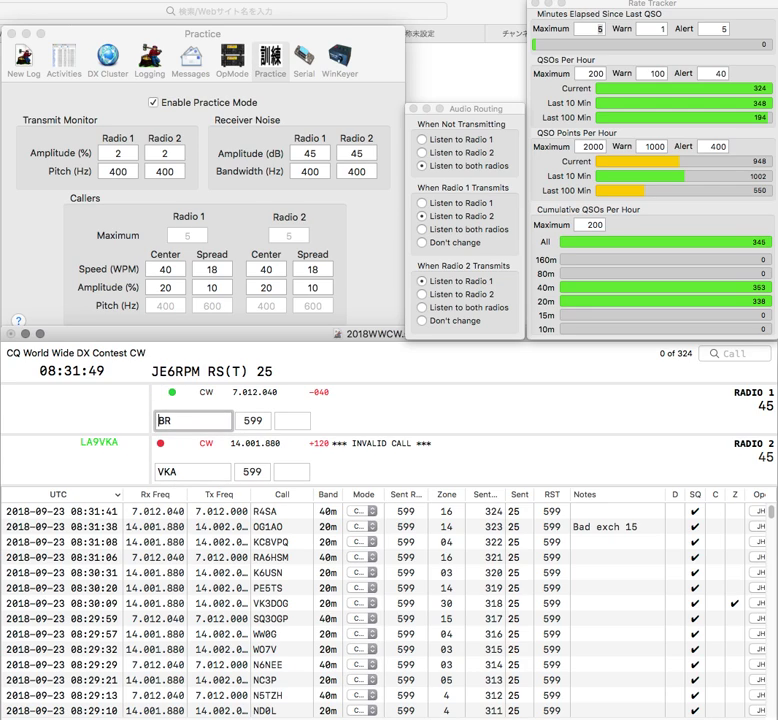
pyautogui.write('WA1')
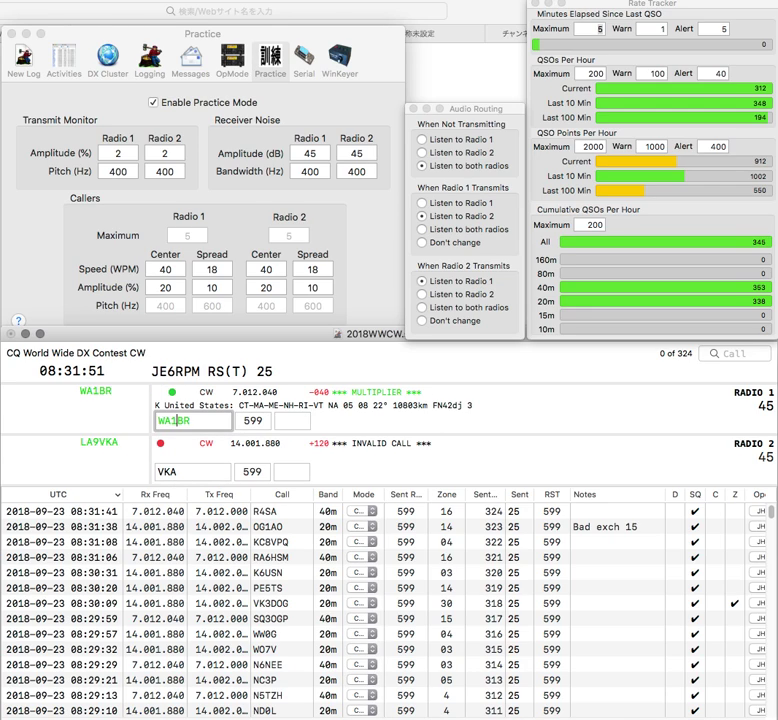
pyautogui.press('Return')
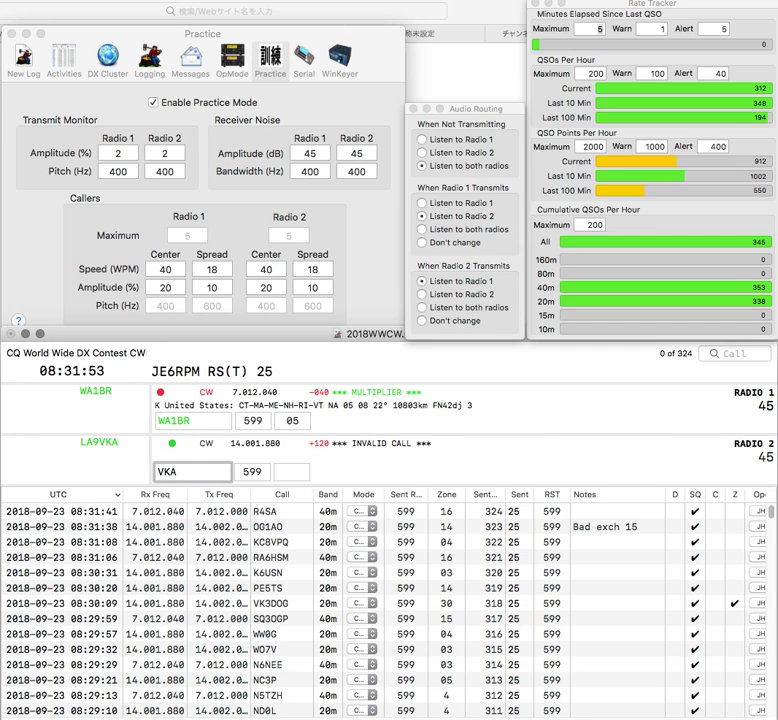
pyautogui.write('21')
pyautogui.press('Delete')
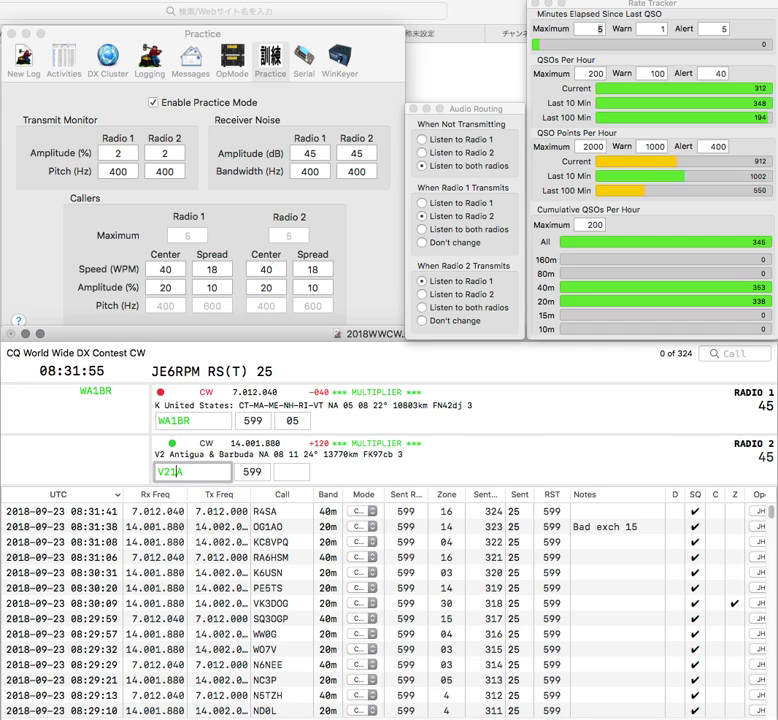
pyautogui.write('M')
pyautogui.press('Return')
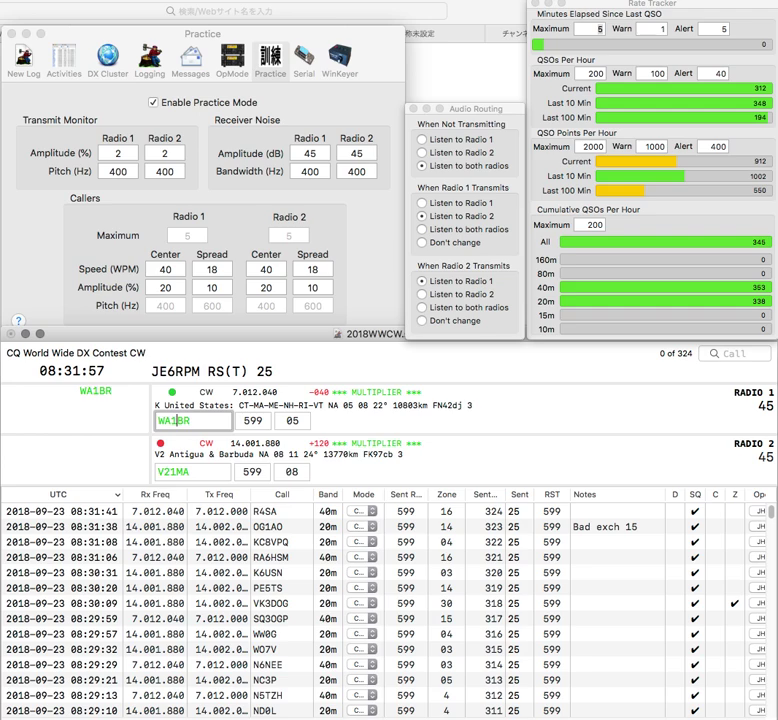
pyautogui.press('Return')
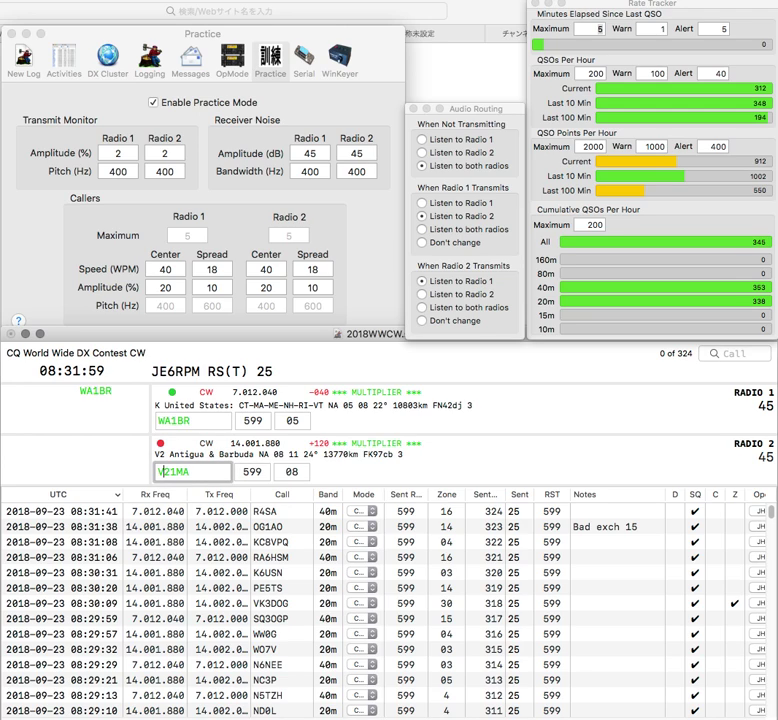
pyautogui.write('3')
pyautogui.press('Delete')
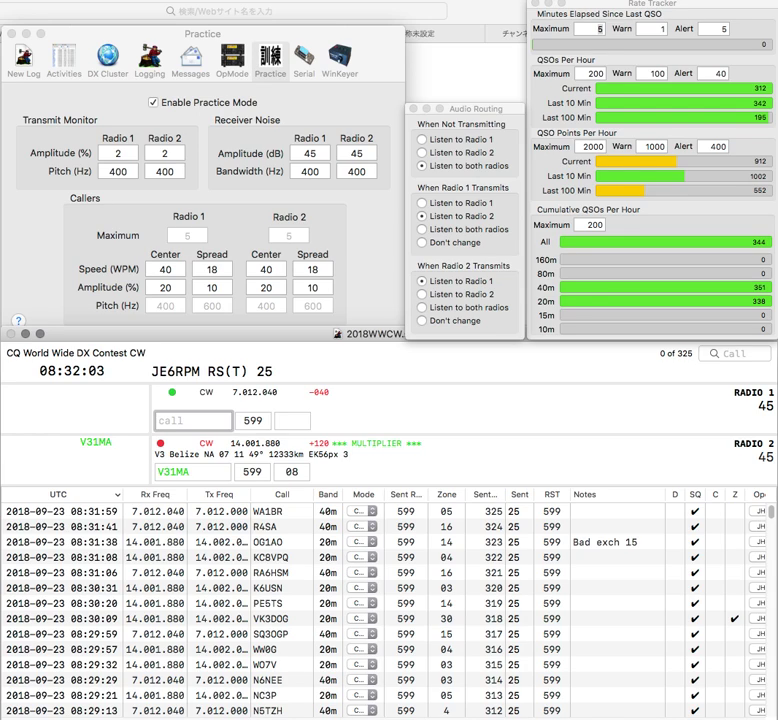
# Send the partial call OX on Radio 1 and log V31MA on Radio 2 with zone 7
pyautogui.write('OX')
pyautogui.press('Return')
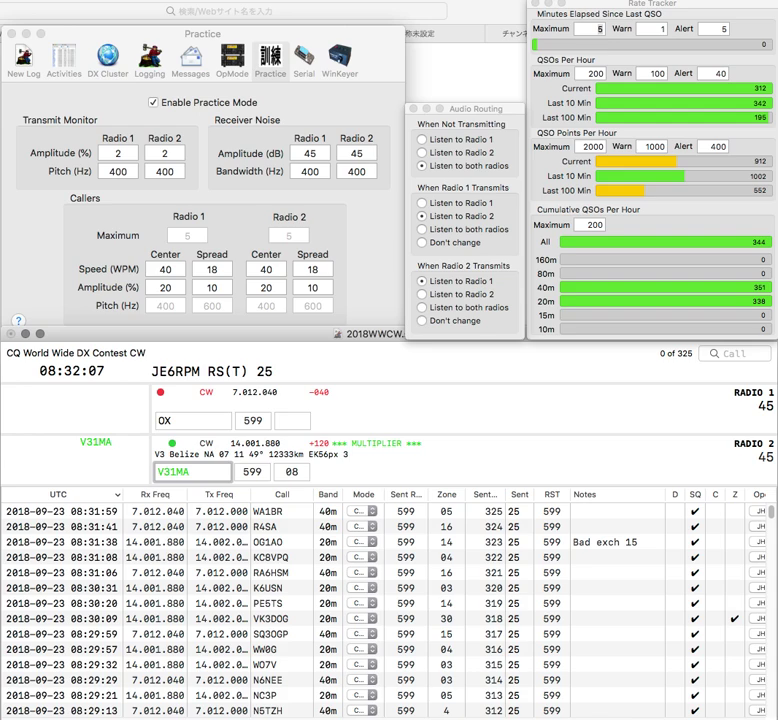
pyautogui.press('space')
pyautogui.write('7')
pyautogui.press('Return')
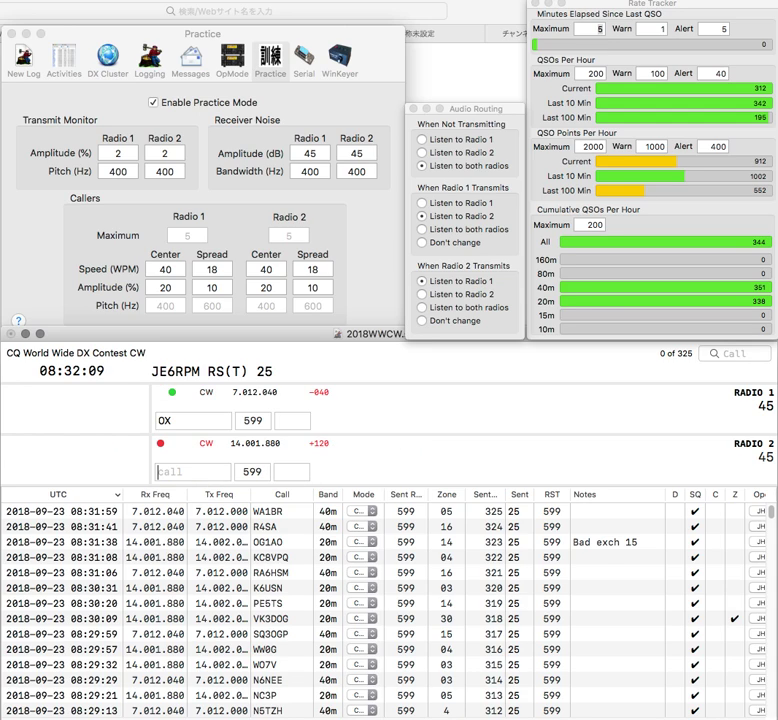
# Extend the Radio 1 partial call to SOX and enter the partial call E7 on Radio 2, sending each
pyautogui.write('S')
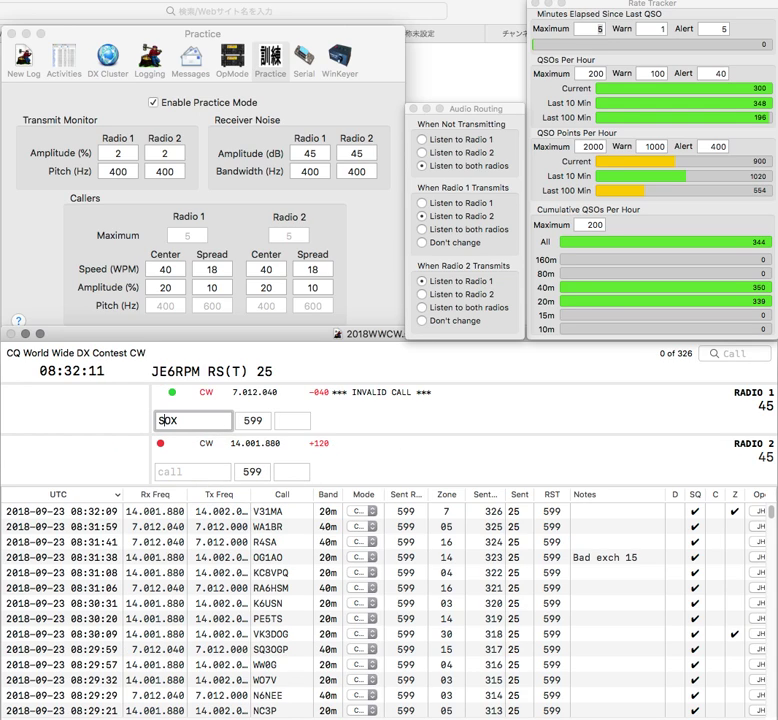
pyautogui.press('Return')
pyautogui.write('E7')
pyautogui.press('Return')
# Complete the Radio 1 call as SP5XXX and send its exchange
pyautogui.write('P5XX')
pyautogui.press('Delete')
pyautogui.press('Delete')
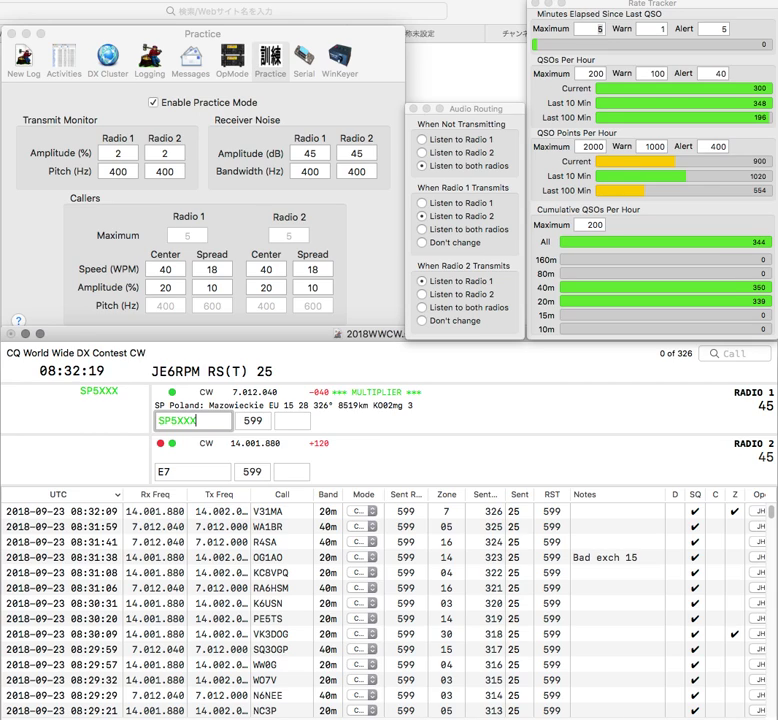
pyautogui.press('Tab')
pyautogui.press('Tab')
pyautogui.press('Return')
pyautogui.press('Tab')
pyautogui.write('4MG')
pyautogui.press('Return')
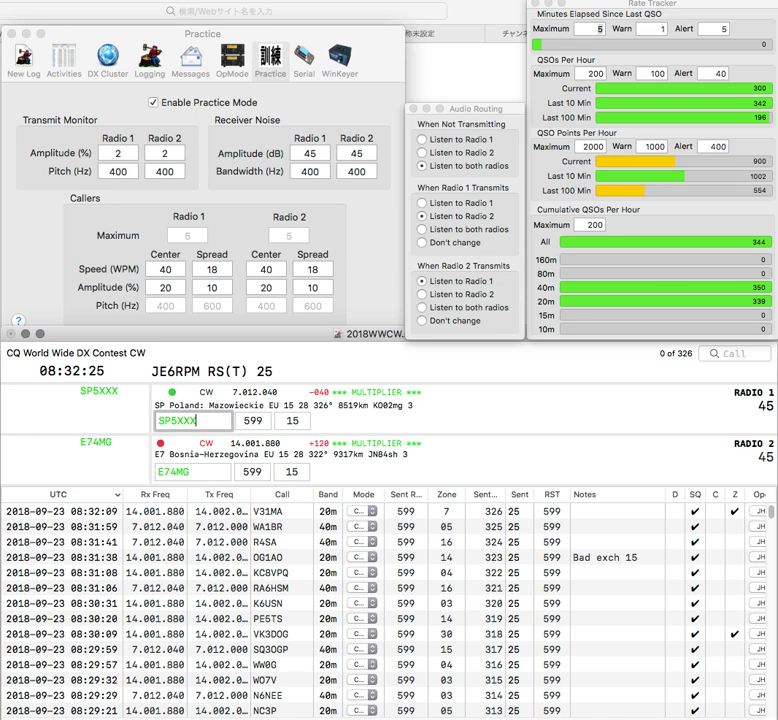
pyautogui.press('Return')
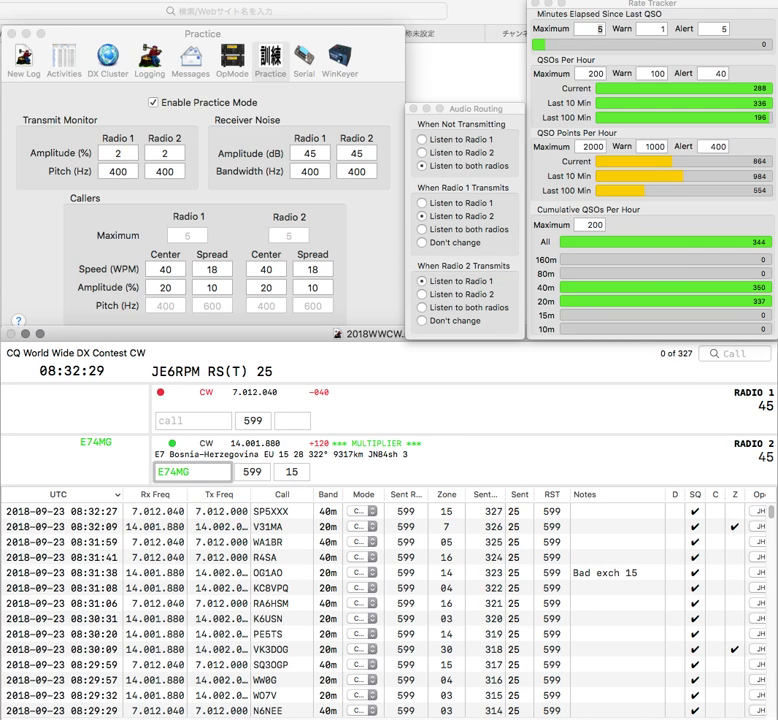
pyautogui.press('Return')
# Send the call UA2FQ on Radio 1 and enter the partial call UGS on Radio 2
pyautogui.write('UA2FM')
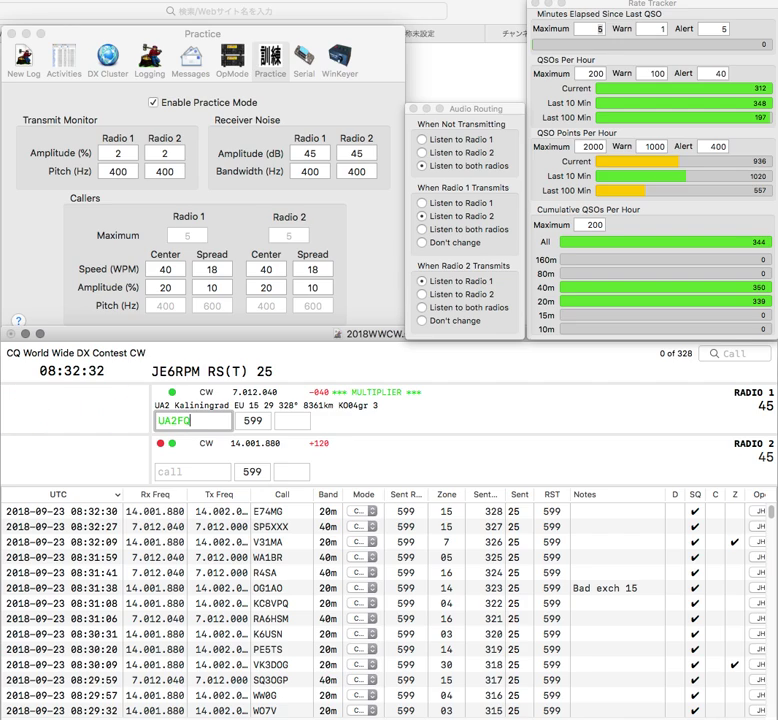
pyautogui.press('Return')
pyautogui.write('UGS')
# Correct the Radio 1 call to UA2FZ and the Radio 2 call to AA7GS, sending each
pyautogui.press('Up')
pyautogui.press('BackSpace')
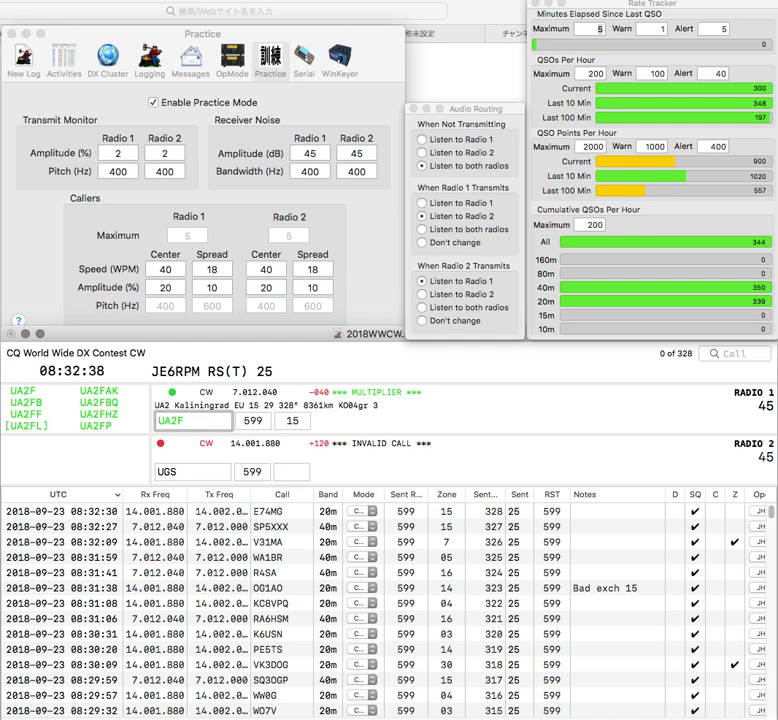
pyautogui.write('Z')
pyautogui.press('Return')
pyautogui.press('Up')
pyautogui.write('AA7')
pyautogui.press('Delete')
pyautogui.press('Return')
pyautogui.press('Up')
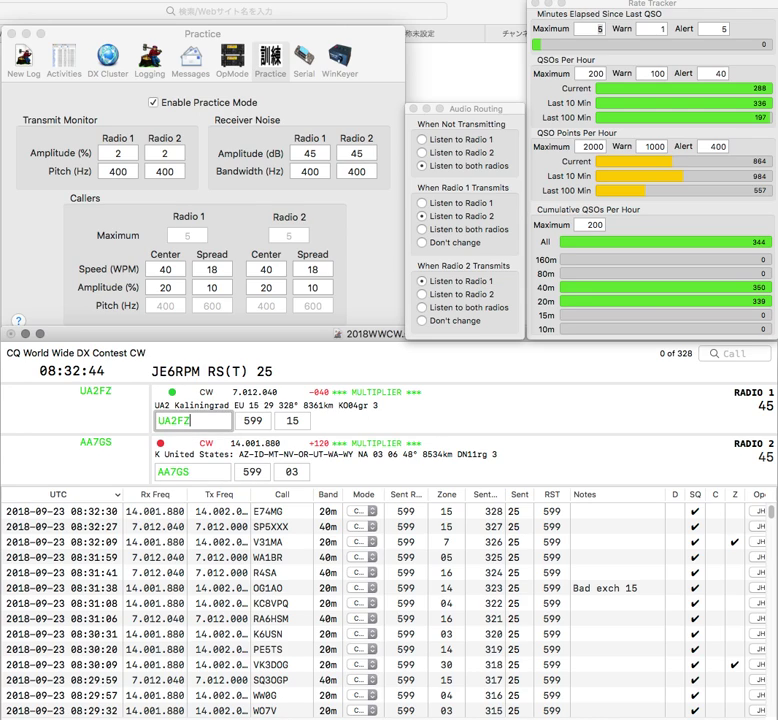
pyautogui.press('Return')
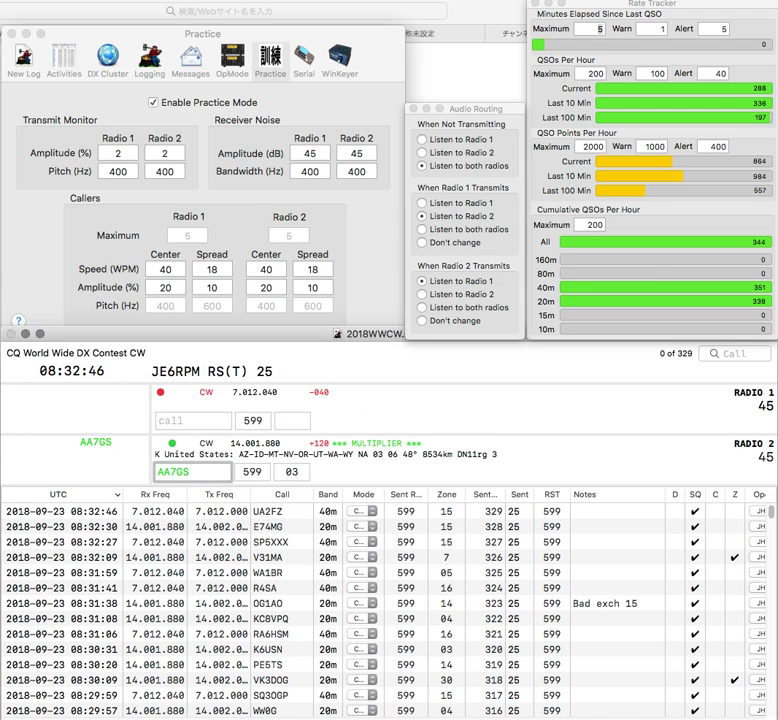
pyautogui.press('Return')
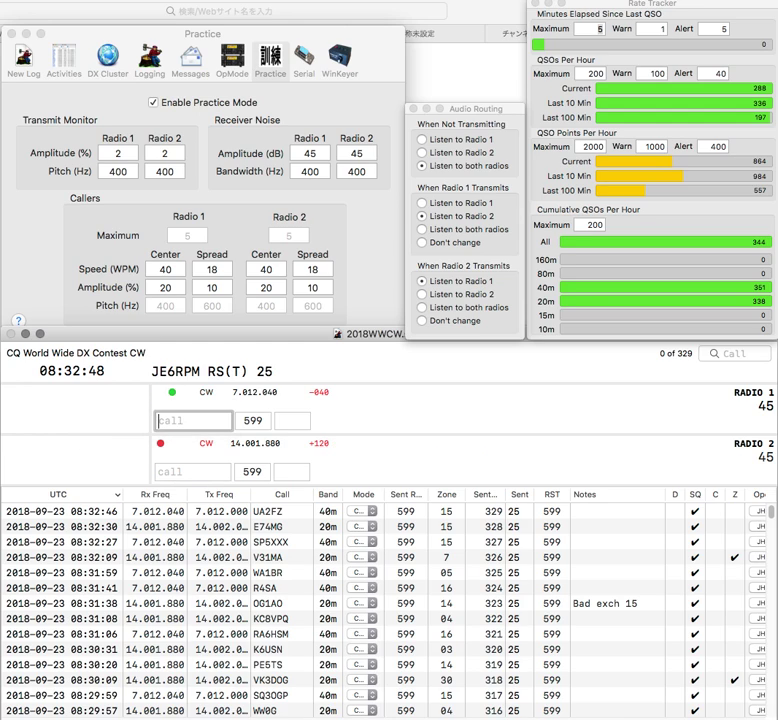
pyautogui.write('UX')
pyautogui.press('BackSpace')
pyautogui.press('BackSpace')
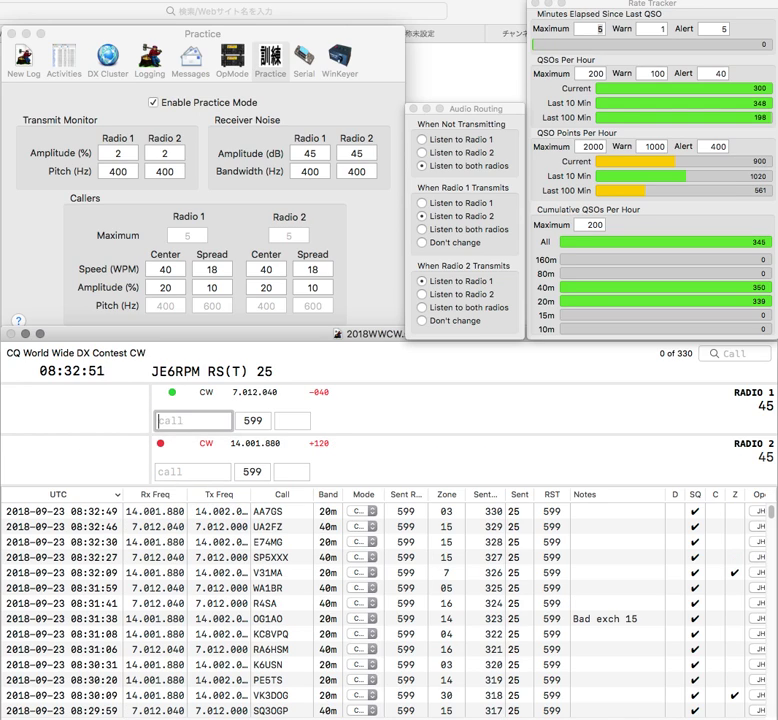
pyautogui.write('KE5')
pyautogui.click(190, 471)
pyautogui.write('OH')
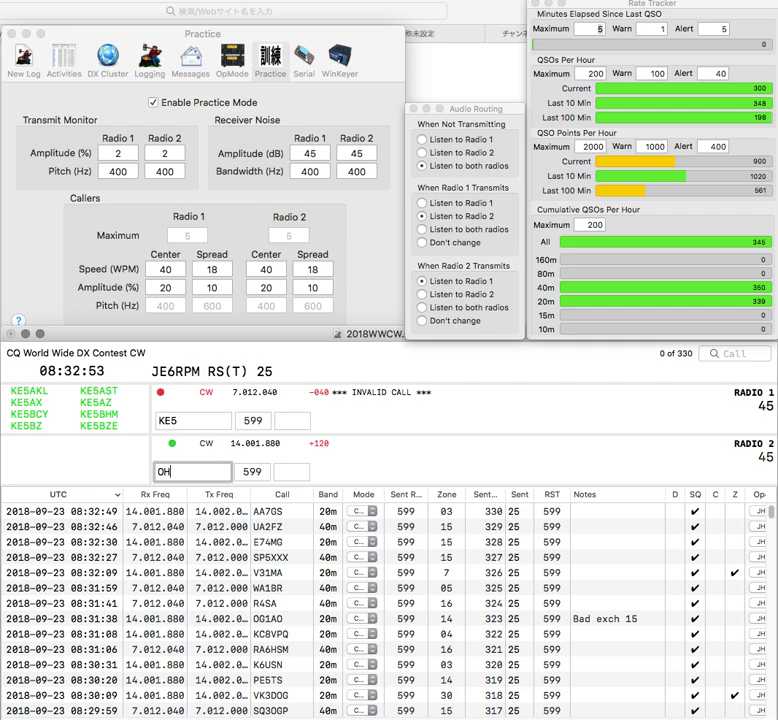
pyautogui.write('8KVY')
pyautogui.press('Return')
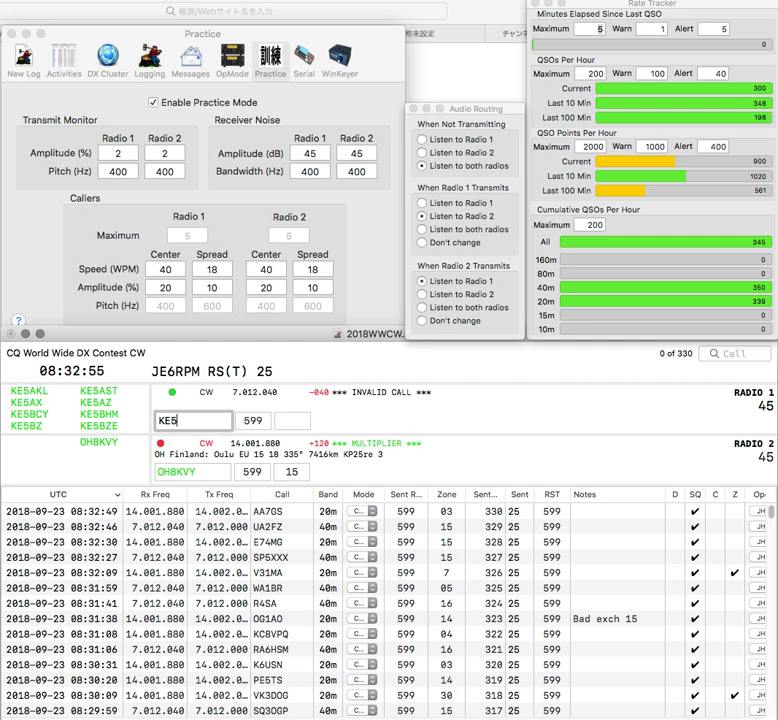
# Complete the Radio 1 call as KE5ISO/1 and log both the OH8KVY and KE5ISO/1 contacts
pyautogui.write('IS')
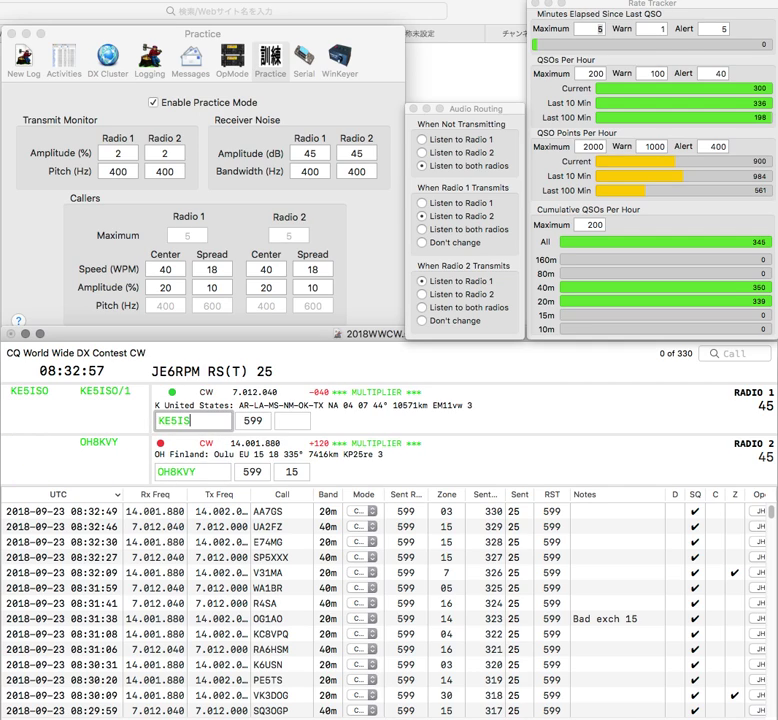
pyautogui.write('O/1')
pyautogui.press('Return')
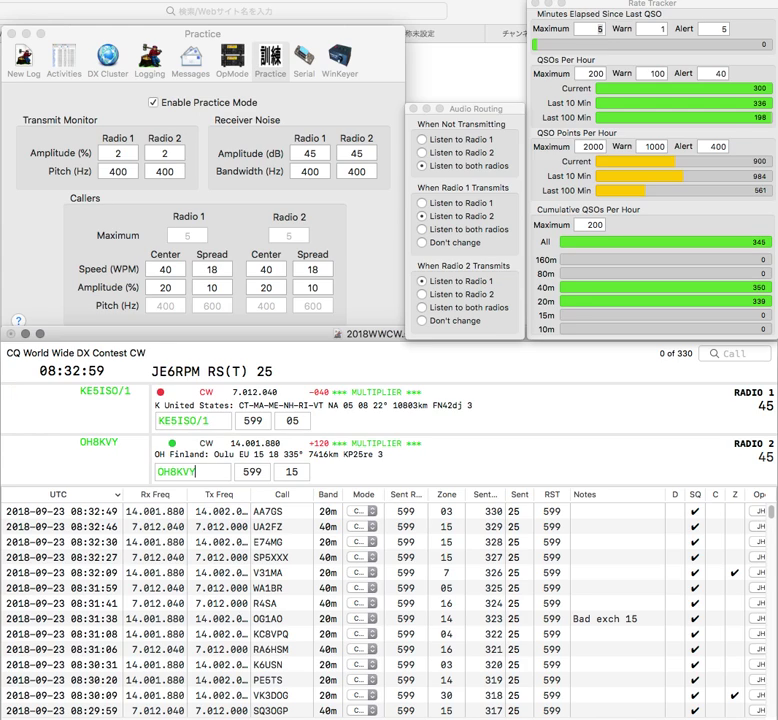
pyautogui.press('`')
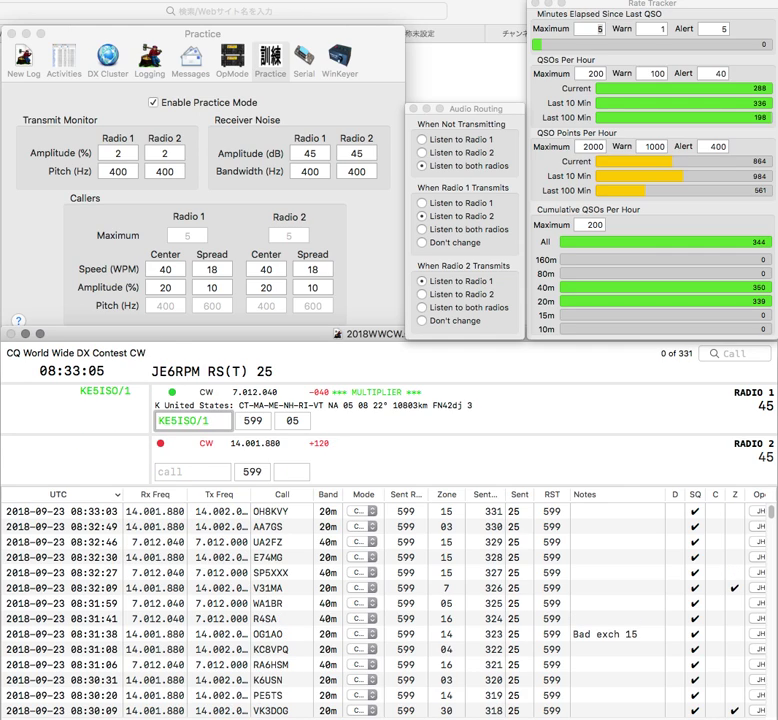
pyautogui.press('Return')
pyautogui.write('UK6NC')
pyautogui.press('Return')
pyautogui.write('IM')
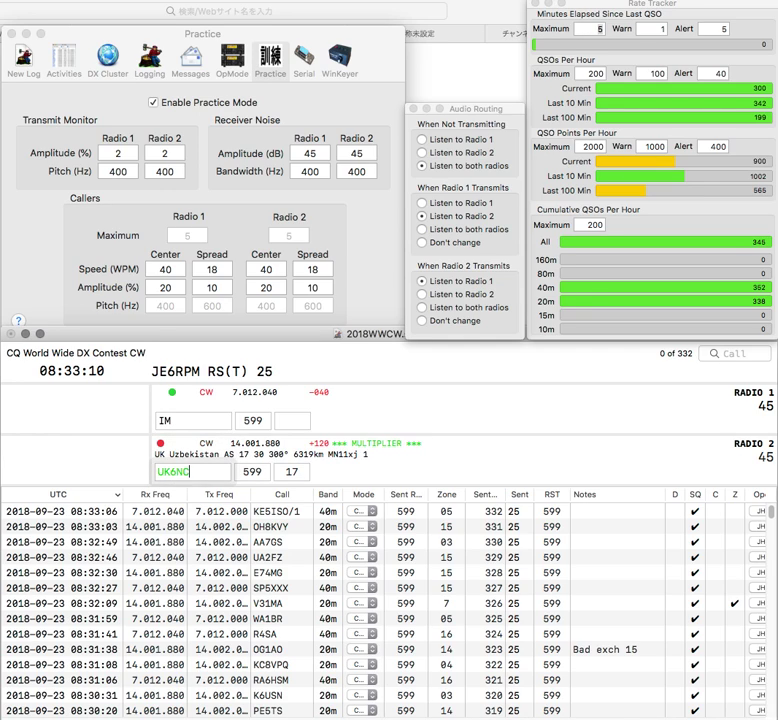
pyautogui.press('Return')
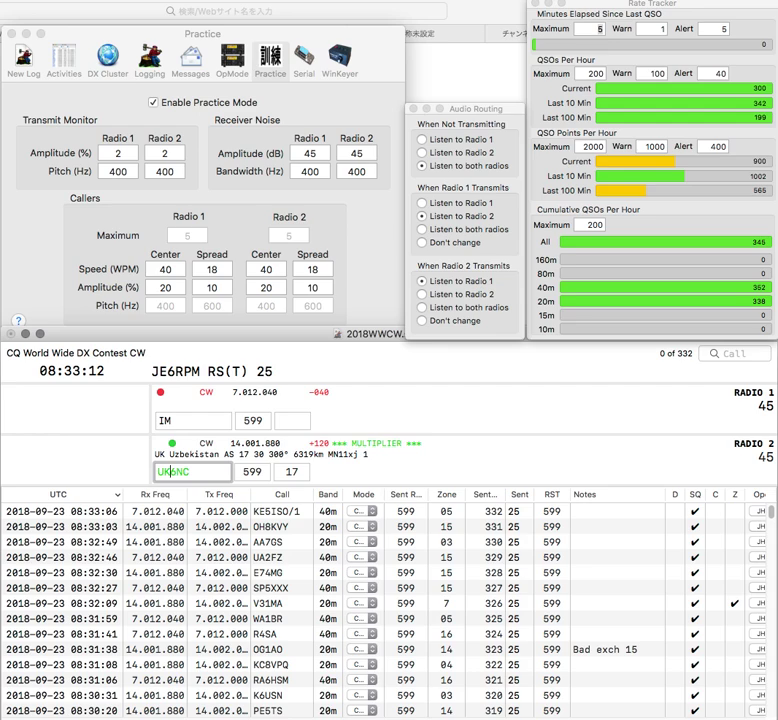
pyautogui.write('V')
pyautogui.press('Return')
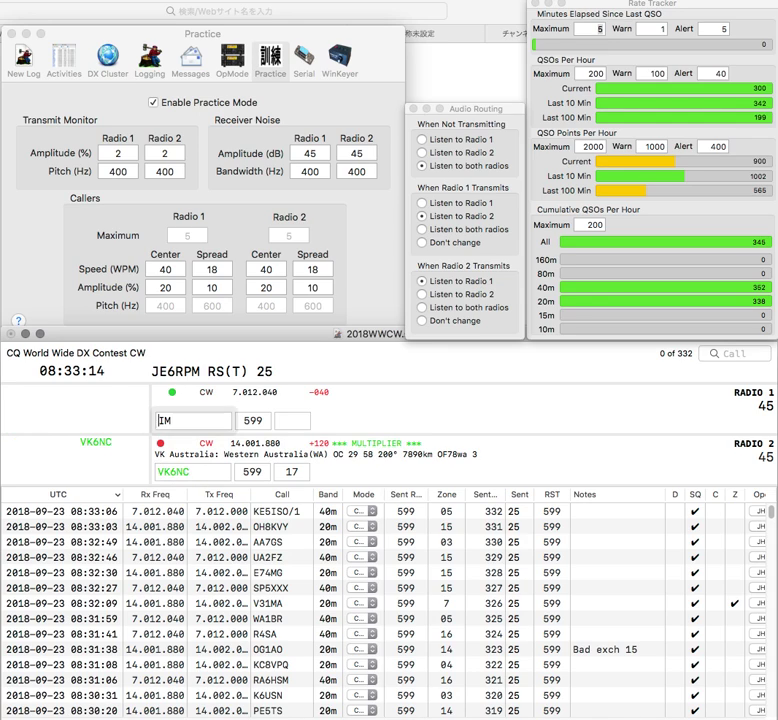
pyautogui.write('UX1')
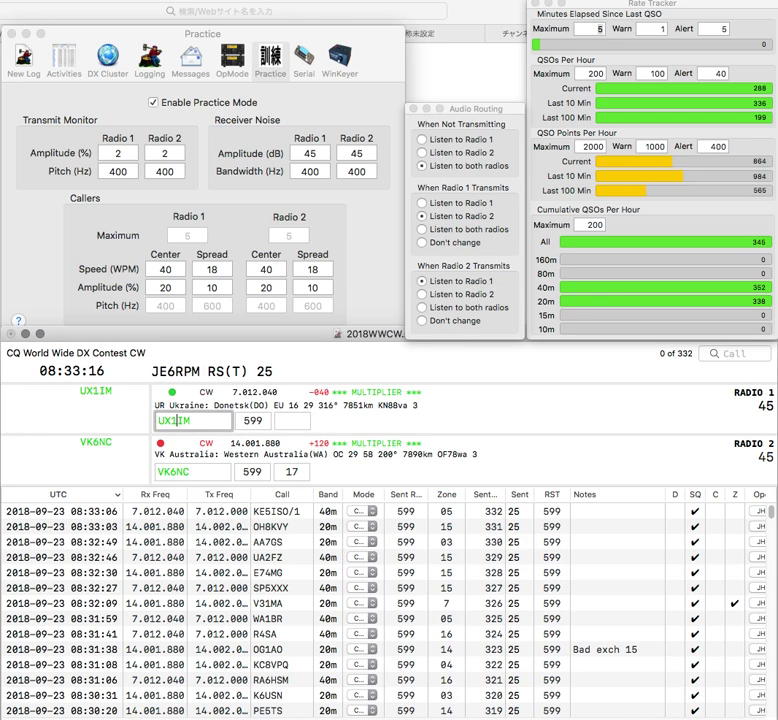
pyautogui.press('Return')
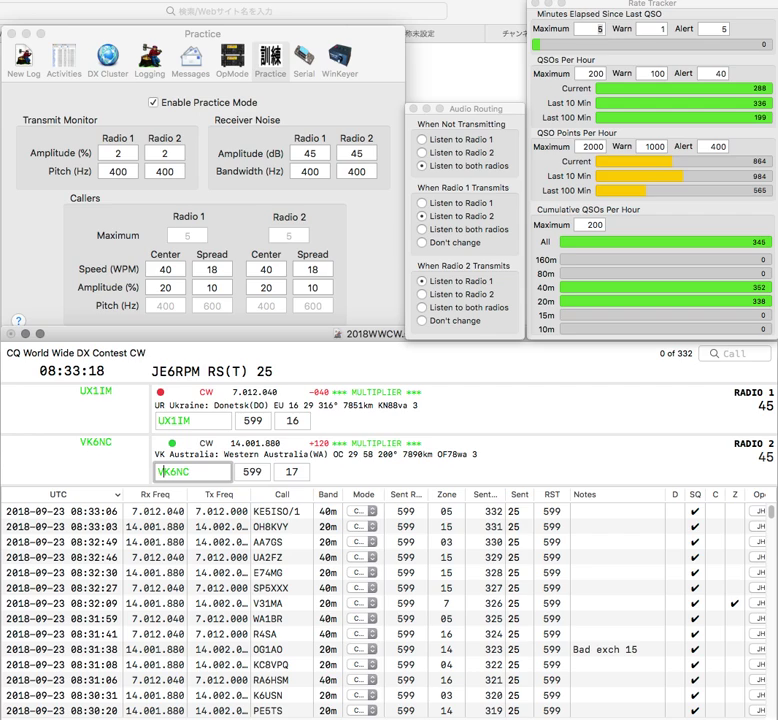
pyautogui.press('space')
pyautogui.write('29')
pyautogui.press('Return')
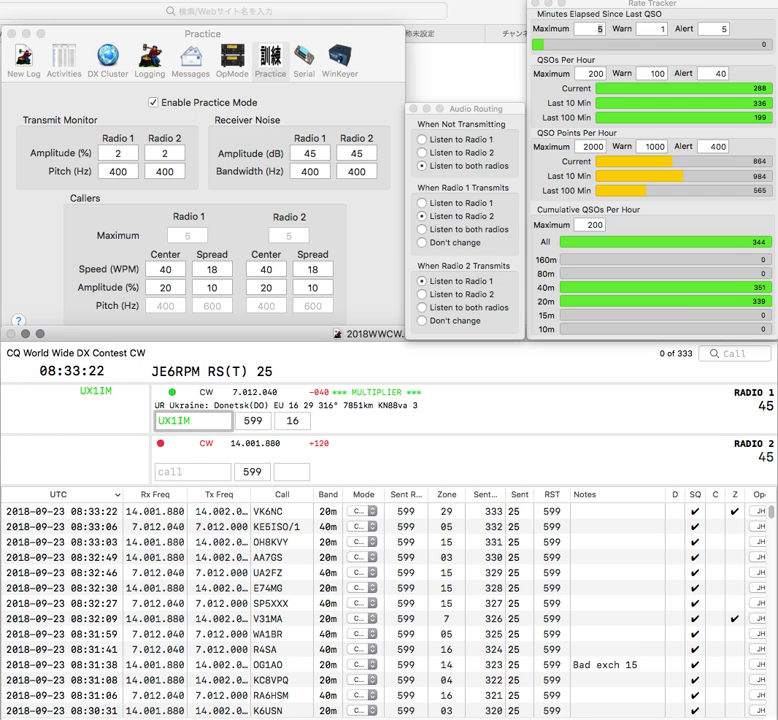
pyautogui.press('Return')
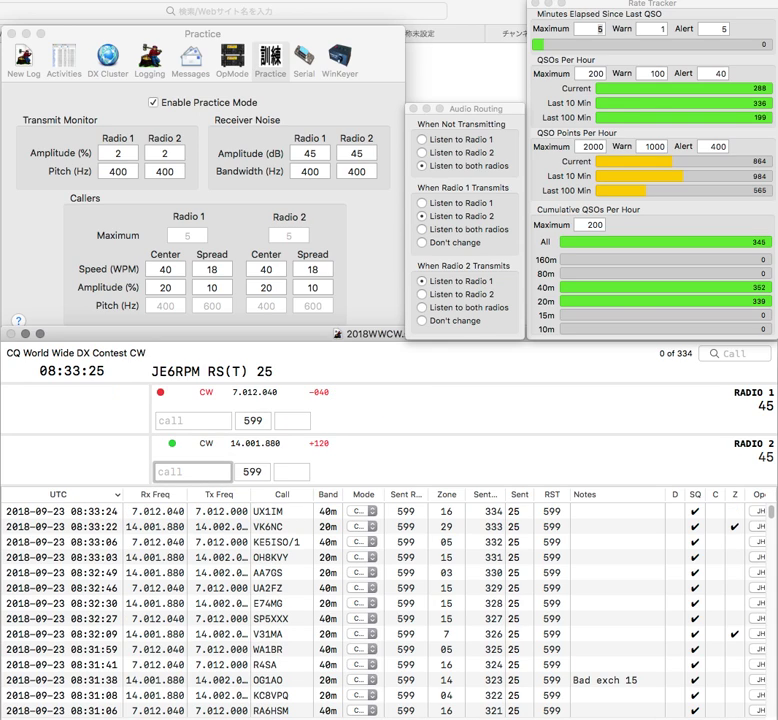
# Enter the partial call JE3 on Radio 2 and switch off practice mode
pyautogui.write('JE3')
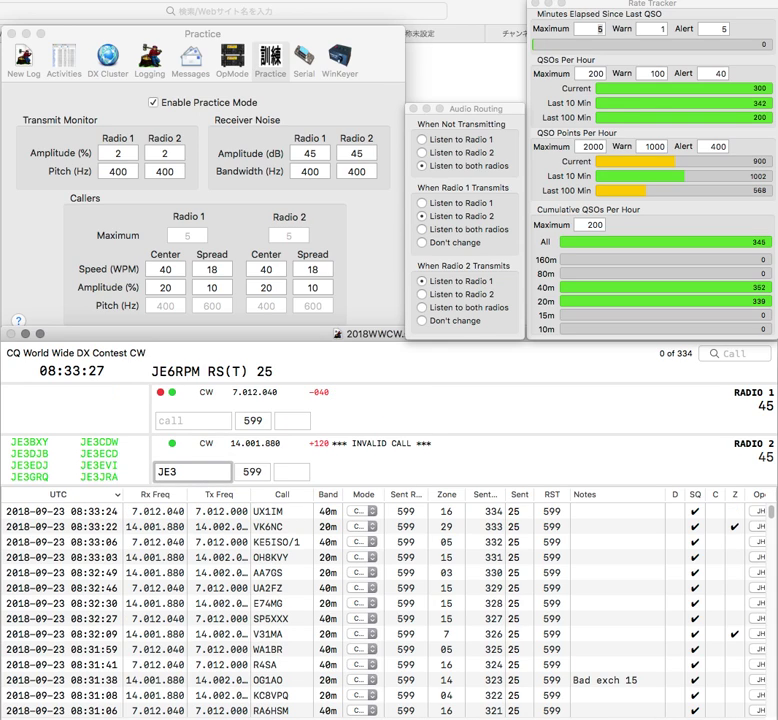
pyautogui.click(155, 103)
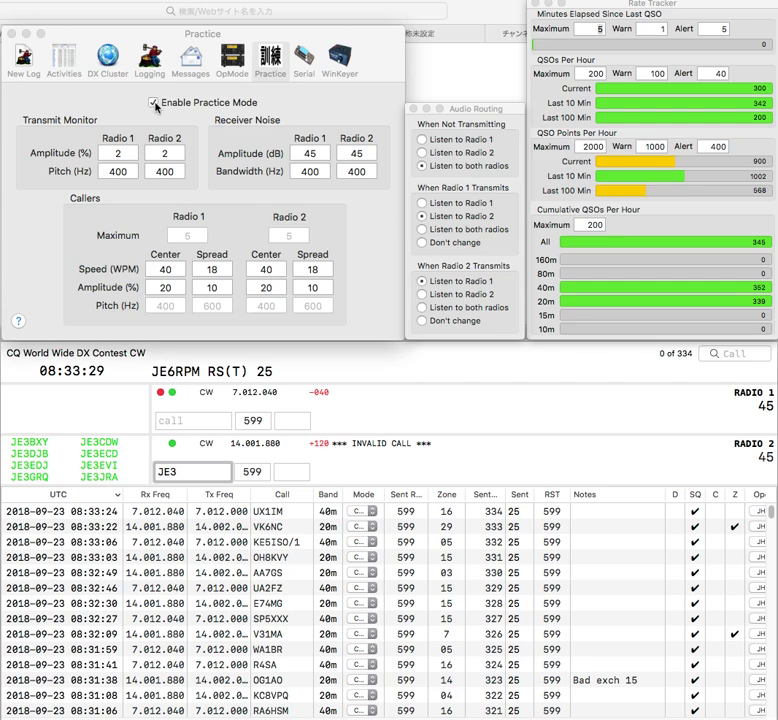